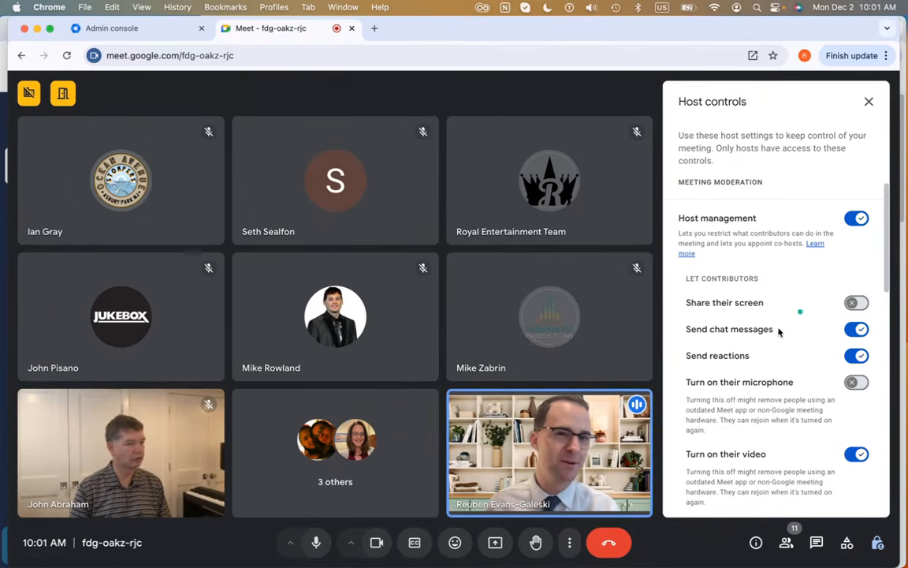
Close the Host controls panel in the Meet call and switch to the Back On Stage dashboard tab
{"action": "left_click_drag", "start_coordinate": [560, 28], "coordinate": [547, 8]}
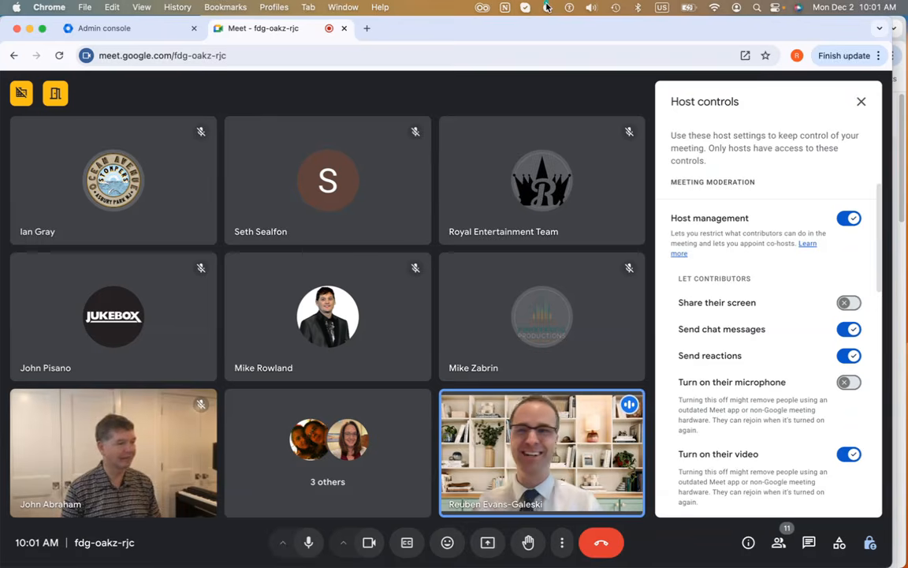
{"action": "left_click", "coordinate": [862, 101]}
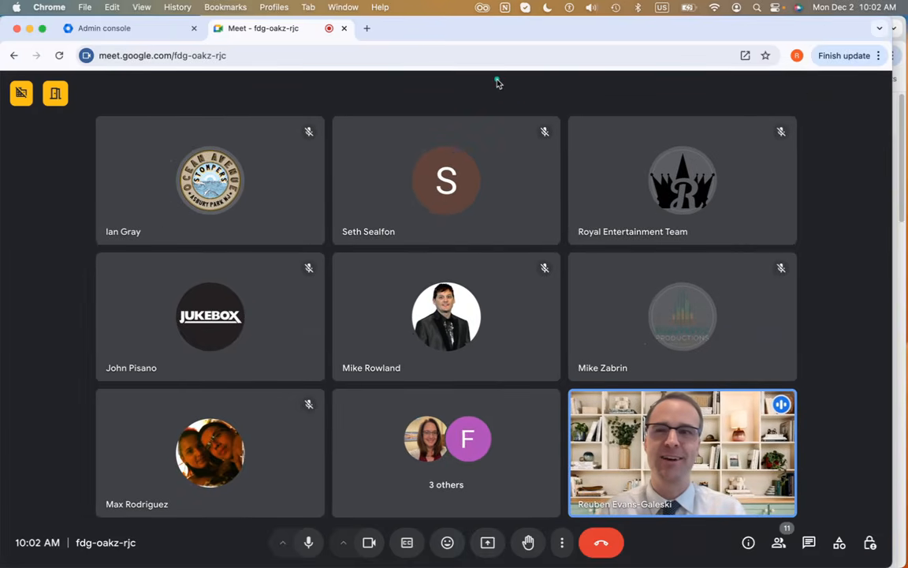
{"action": "left_click_drag", "start_coordinate": [572, 30], "coordinate": [0, 144]}
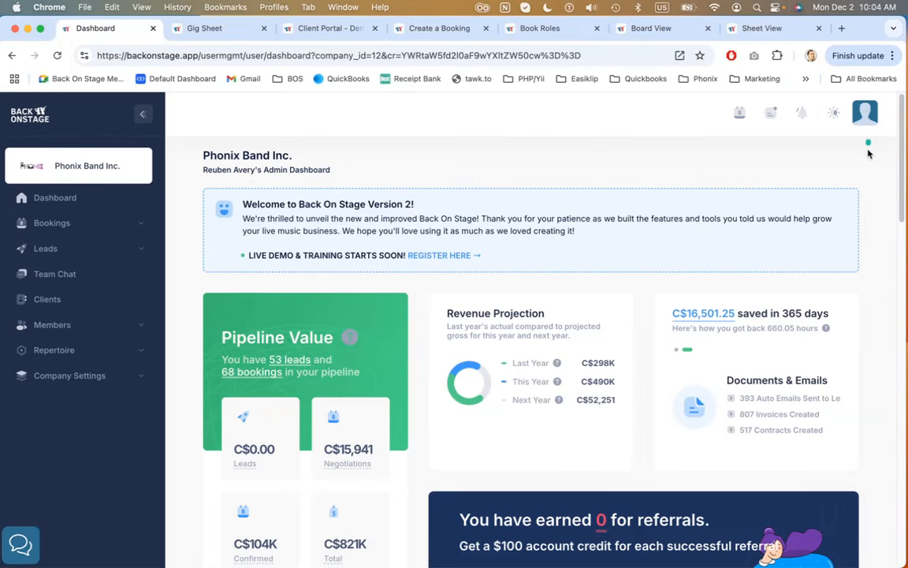
Open the profile menu and the theme options in the top bar to review their choices
{"action": "left_click", "coordinate": [867, 115]}
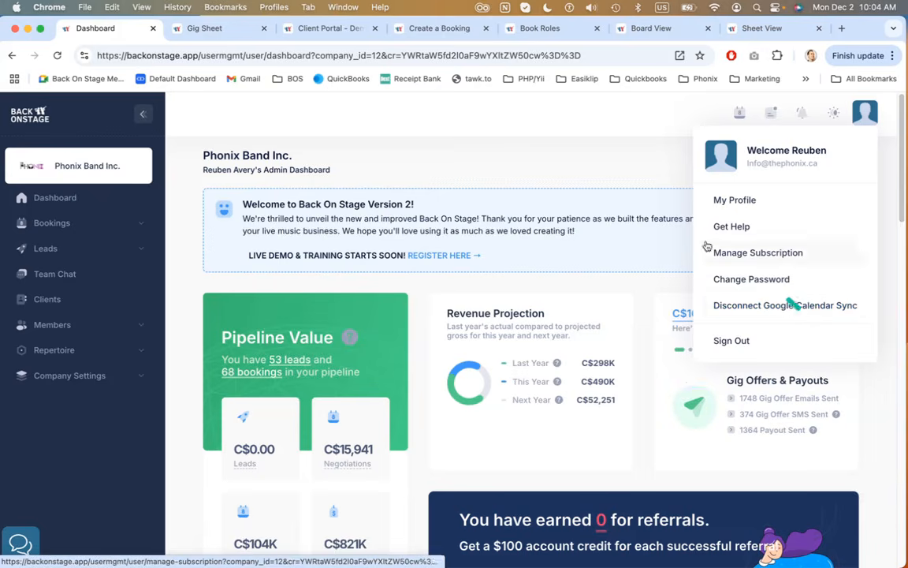
{"action": "left_click", "coordinate": [834, 115]}
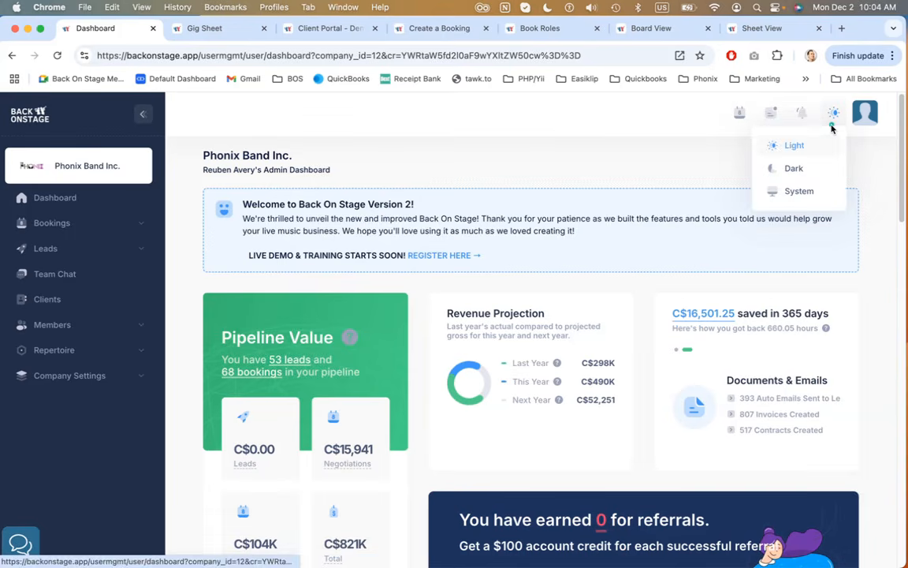
Open the notifications list and scroll through the recent notifications
{"action": "left_click", "coordinate": [802, 116]}
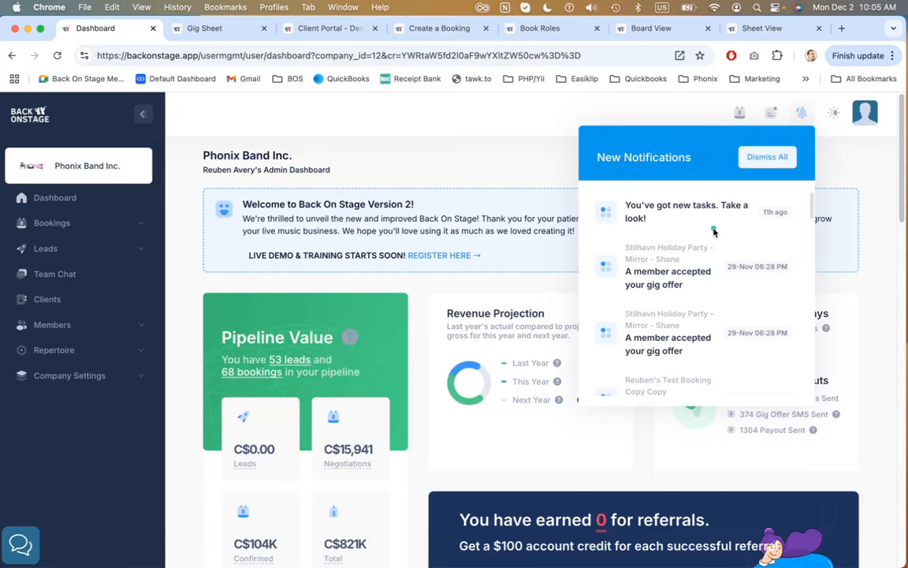
{"action": "scroll", "coordinate": [713, 230], "scroll_direction": "down", "scroll_amount": 3}
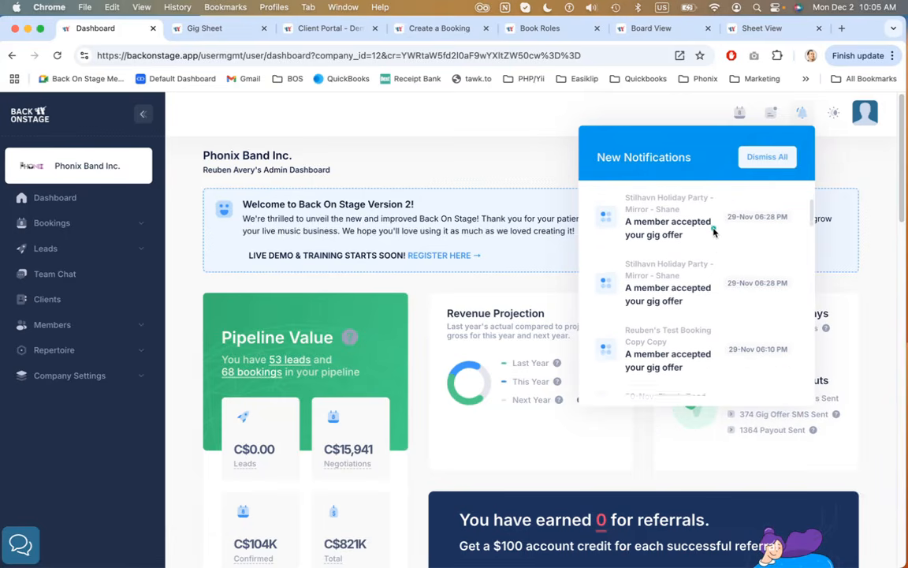
{"action": "scroll", "coordinate": [714, 231], "scroll_direction": "down", "scroll_amount": 1}
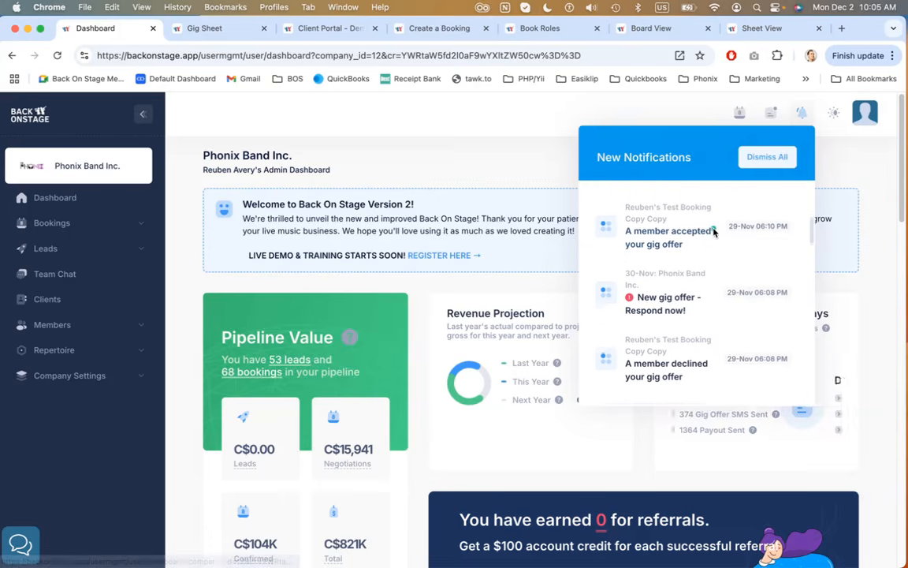
{"action": "scroll", "coordinate": [714, 231], "scroll_direction": "down", "scroll_amount": 3}
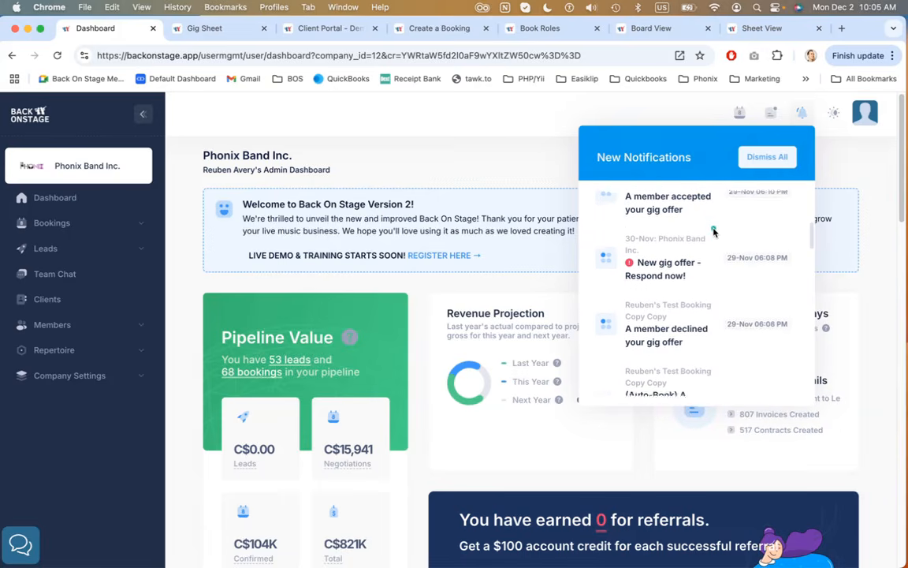
{"action": "scroll", "coordinate": [713, 230], "scroll_direction": "down", "scroll_amount": 1}
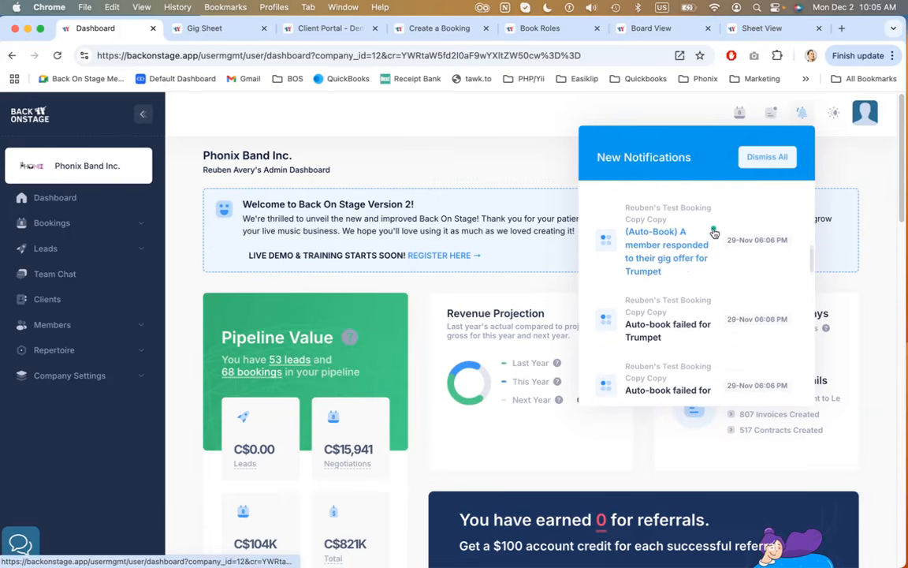
Open the messages panel and review its Team Chat and Admin tabs before closing it
{"action": "left_click", "coordinate": [763, 113]}
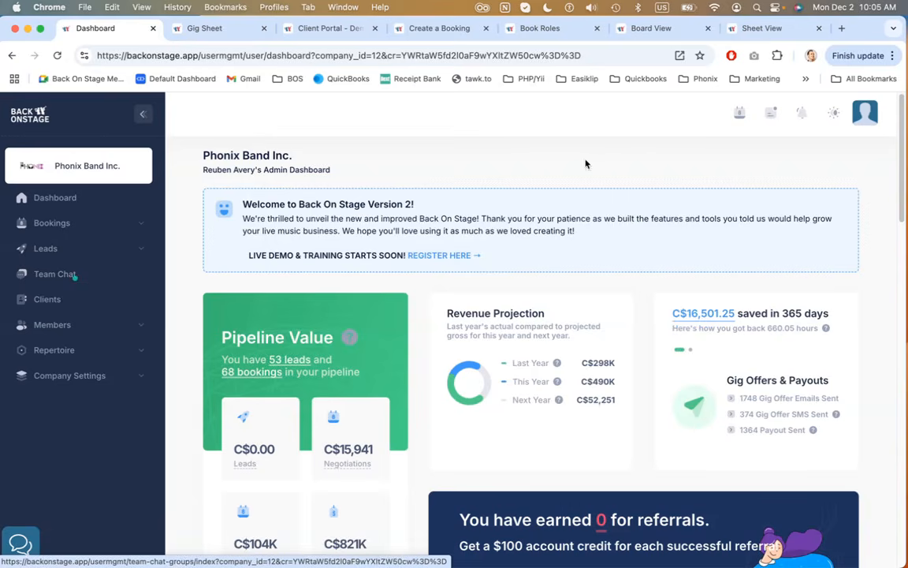
{"action": "mouse_move", "coordinate": [772, 120]}
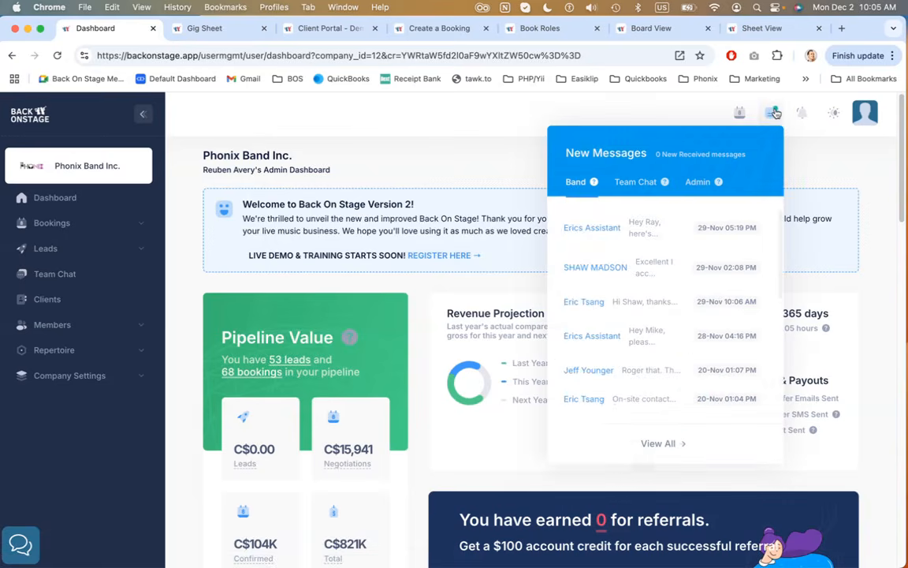
{"action": "left_click", "coordinate": [637, 189]}
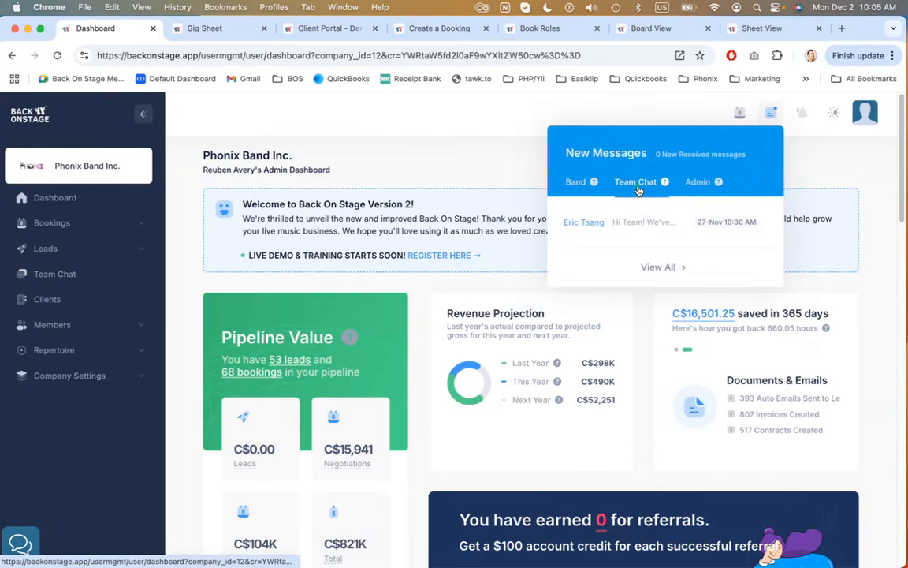
{"action": "left_click", "coordinate": [696, 188]}
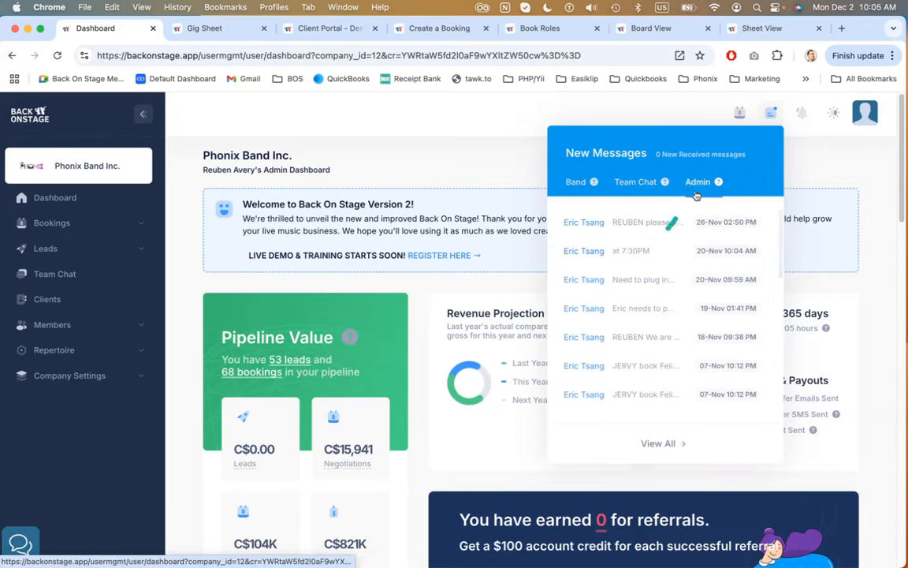
{"action": "left_click", "coordinate": [789, 161]}
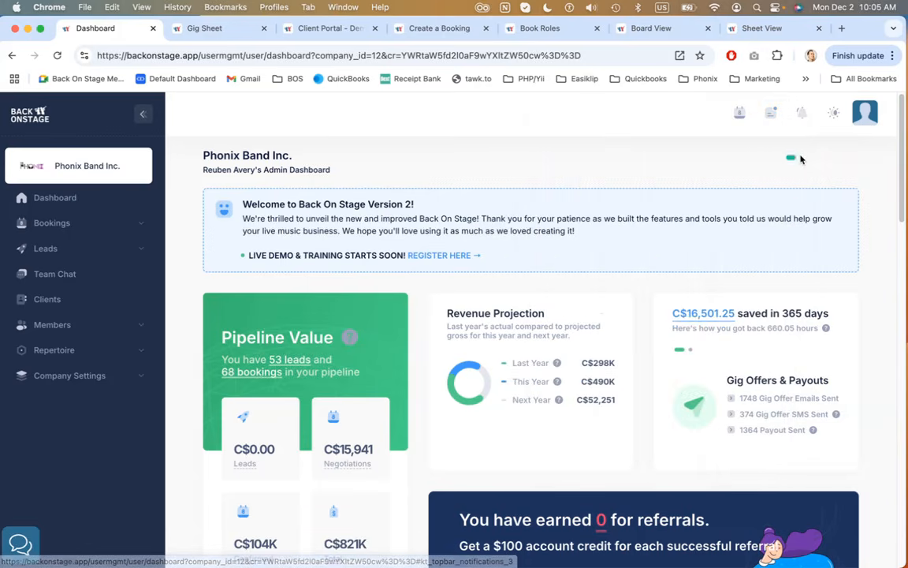
Open the calendar, view the event on December 21, and close the calendar
{"action": "left_click", "coordinate": [738, 118]}
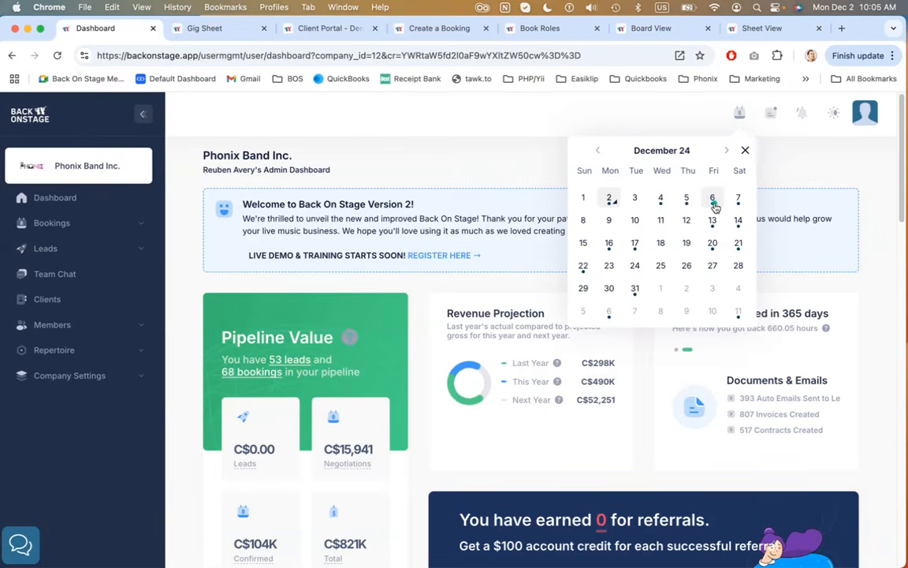
{"action": "left_click", "coordinate": [739, 243]}
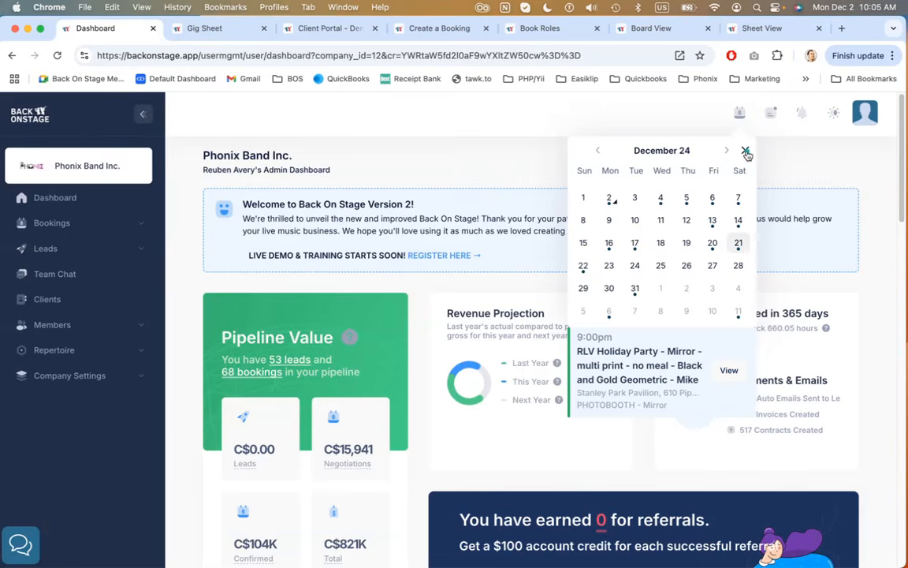
{"action": "left_click", "coordinate": [746, 151]}
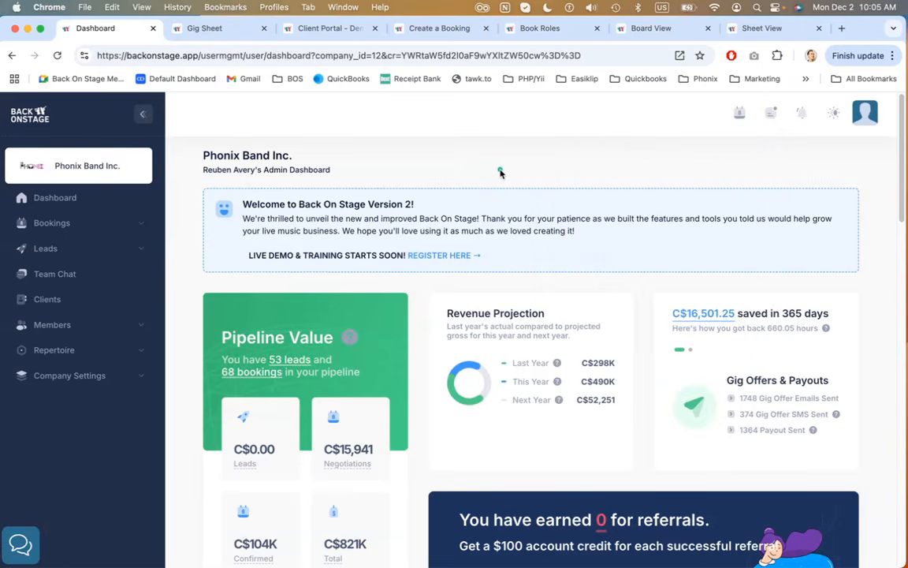
Open the company switcher to view the available companies and close it again
{"action": "left_click", "coordinate": [70, 168]}
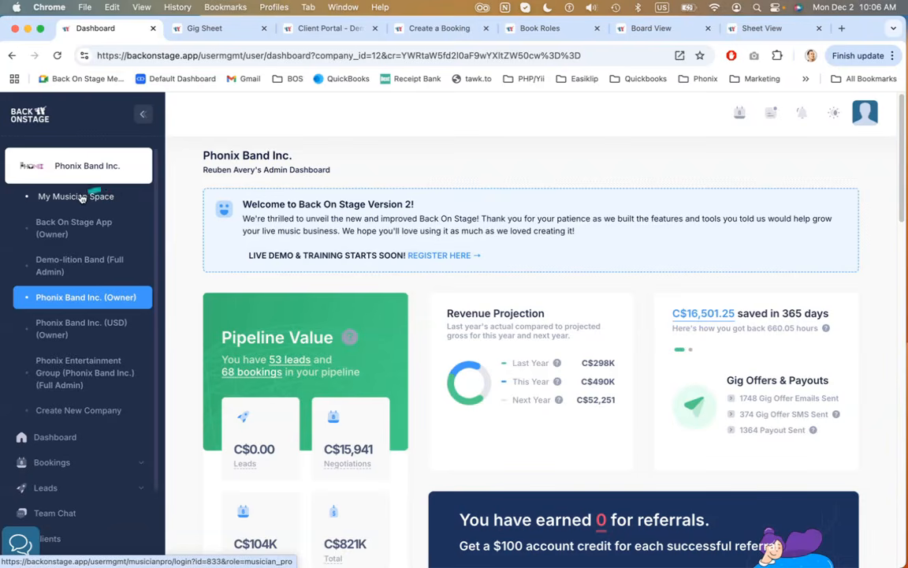
{"action": "left_click", "coordinate": [88, 168]}
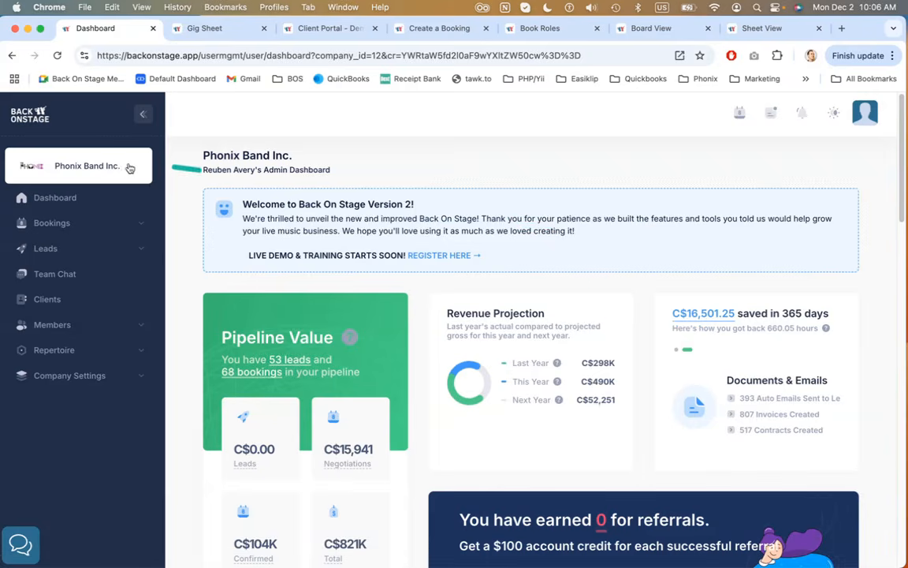
Expand the Bookings and Leads sections of the sidebar to view their pages
{"action": "left_click", "coordinate": [94, 226]}
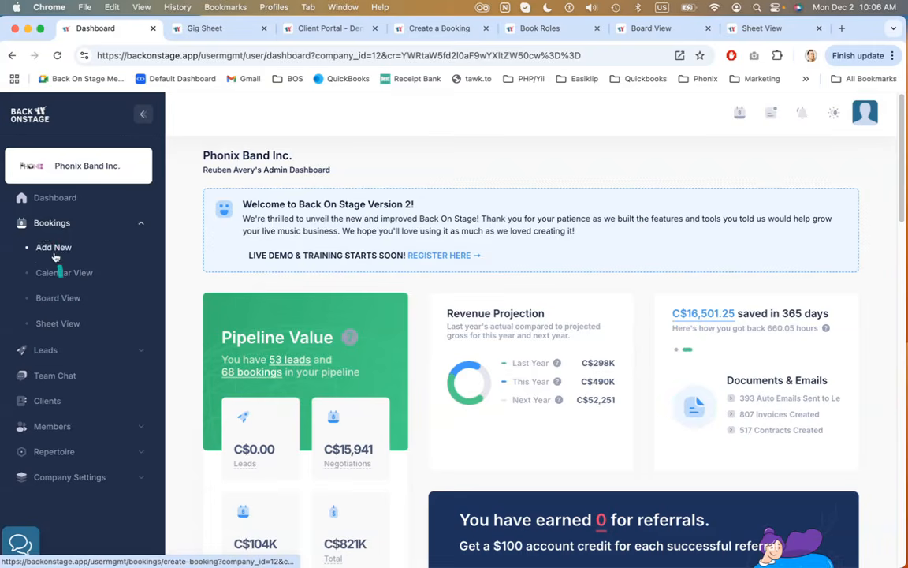
{"action": "left_click", "coordinate": [56, 350]}
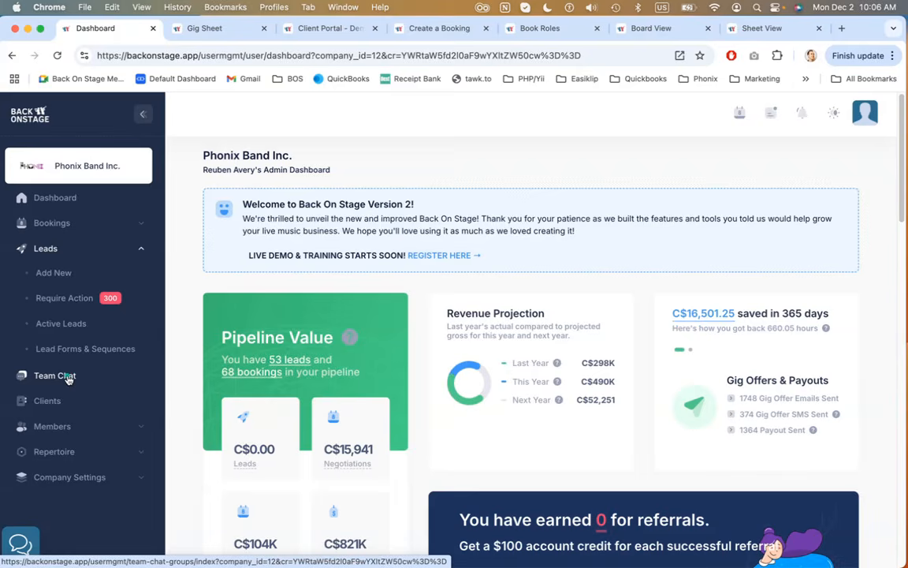
{"action": "scroll", "coordinate": [67, 404], "scroll_direction": "down", "scroll_amount": 1}
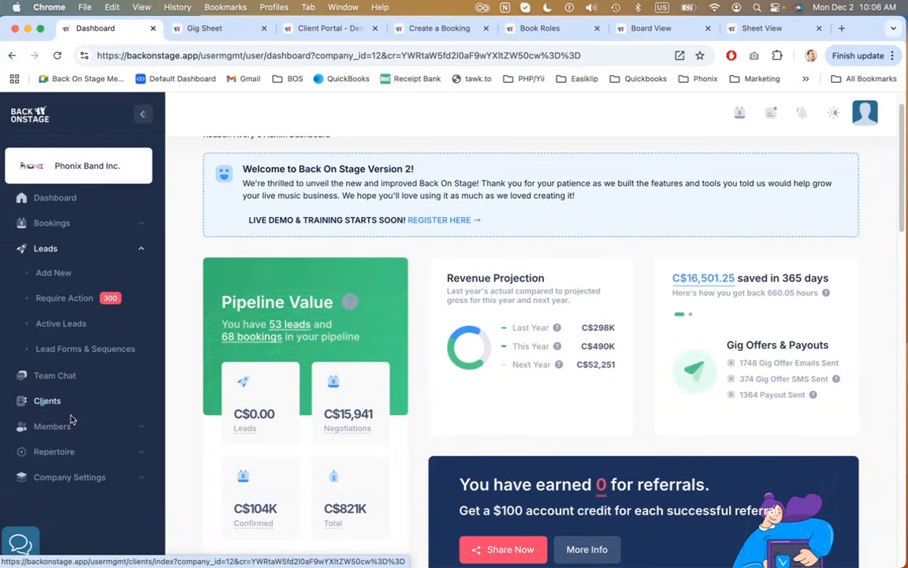
Expand the Members section of the sidebar and review its submenu items before collapsing it
{"action": "left_click", "coordinate": [71, 422]}
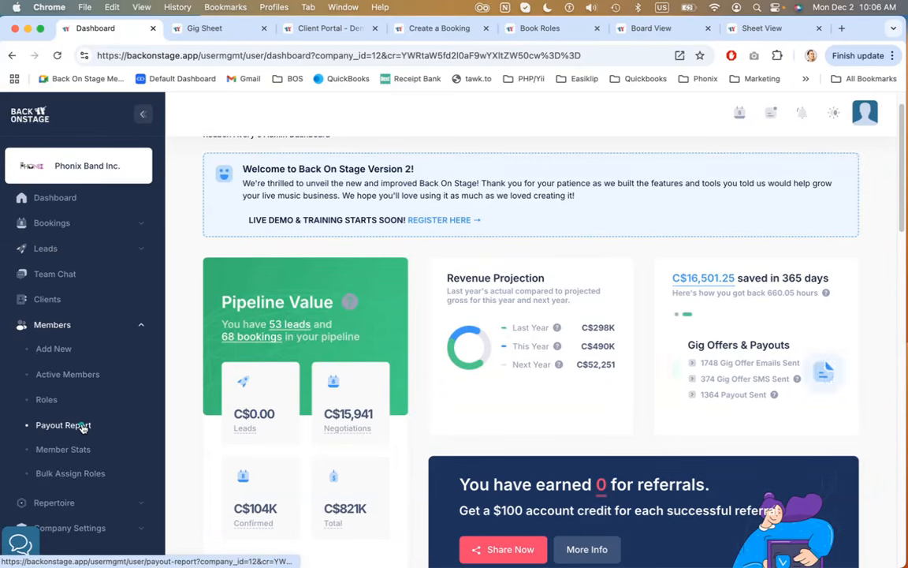
{"action": "scroll", "coordinate": [83, 429], "scroll_direction": "down", "scroll_amount": 2}
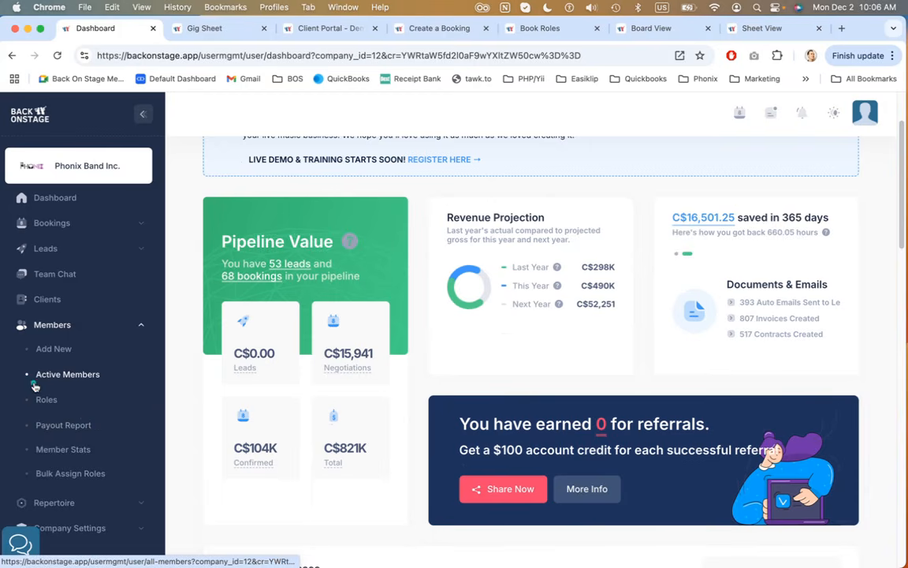
{"action": "left_click", "coordinate": [84, 376]}
{"action": "left_click", "coordinate": [44, 396]}
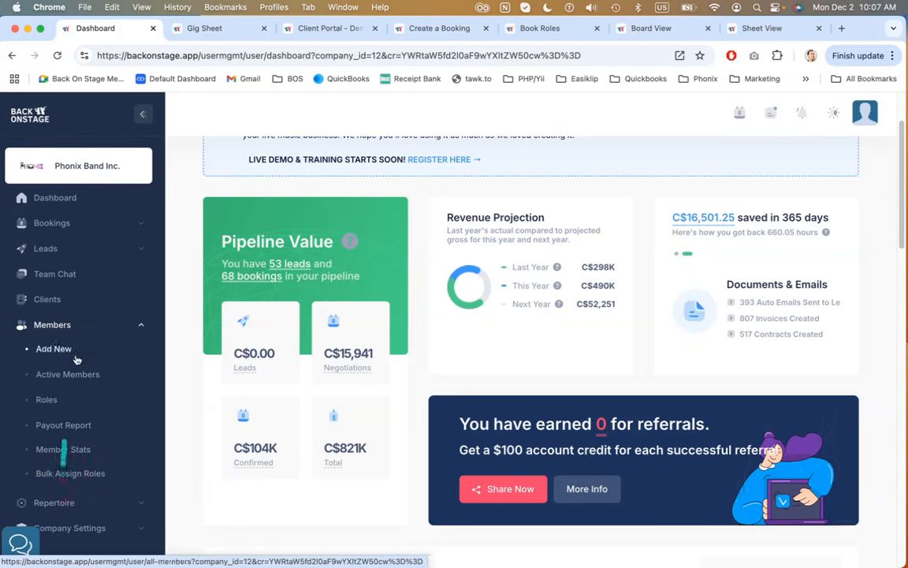
{"action": "left_click", "coordinate": [67, 331]}
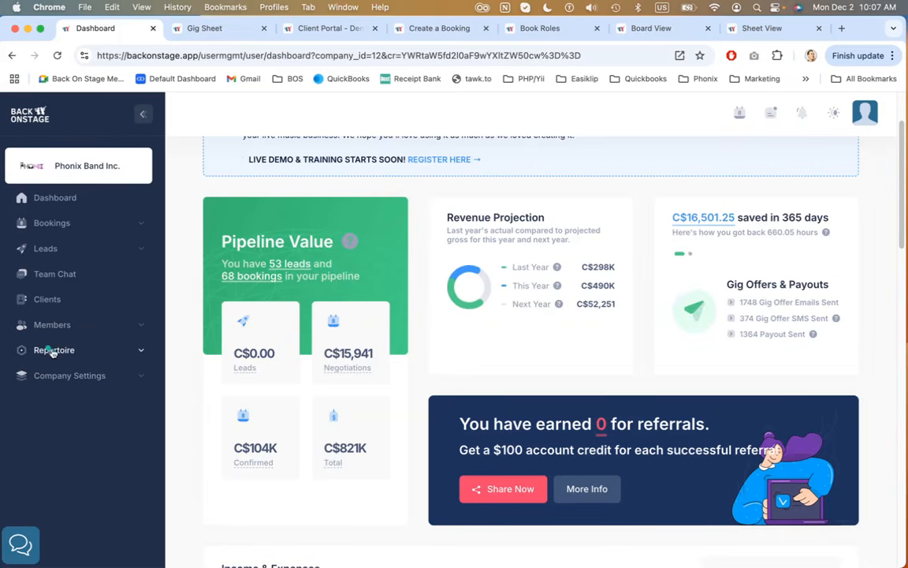
Expand the Repertoire and Company Settings sections and scroll through their submenu items
{"action": "left_click", "coordinate": [63, 352]}
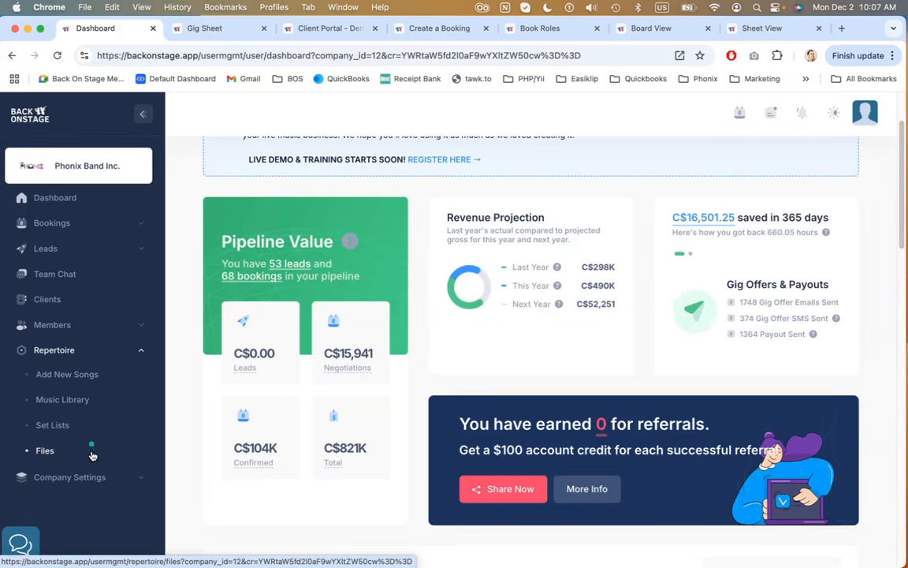
{"action": "left_click", "coordinate": [87, 476]}
{"action": "scroll", "coordinate": [87, 417], "scroll_direction": "down", "scroll_amount": 2}
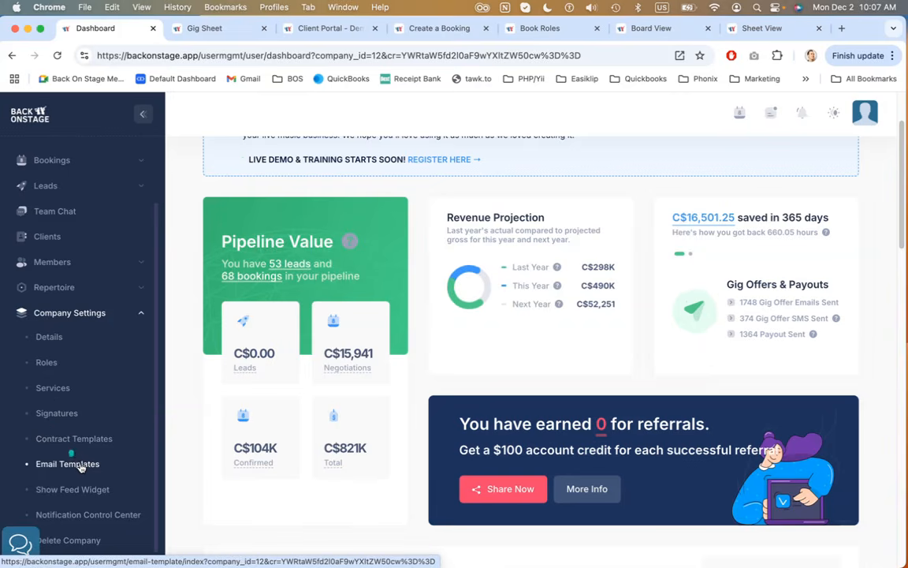
{"action": "scroll", "coordinate": [79, 481], "scroll_direction": "down", "scroll_amount": 1}
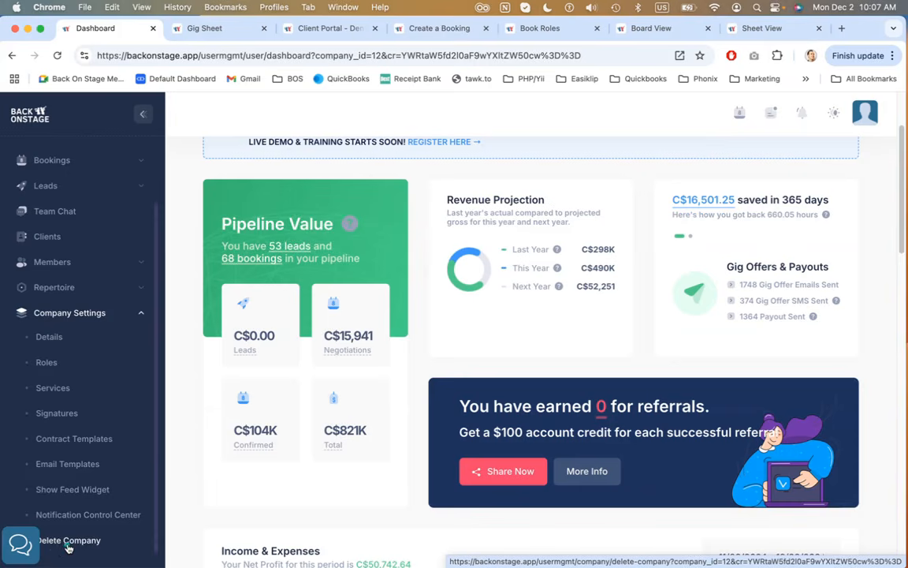
Scroll through the dashboard to examine the Pipeline Value card
{"action": "scroll", "coordinate": [432, 343], "scroll_direction": "up", "scroll_amount": 3}
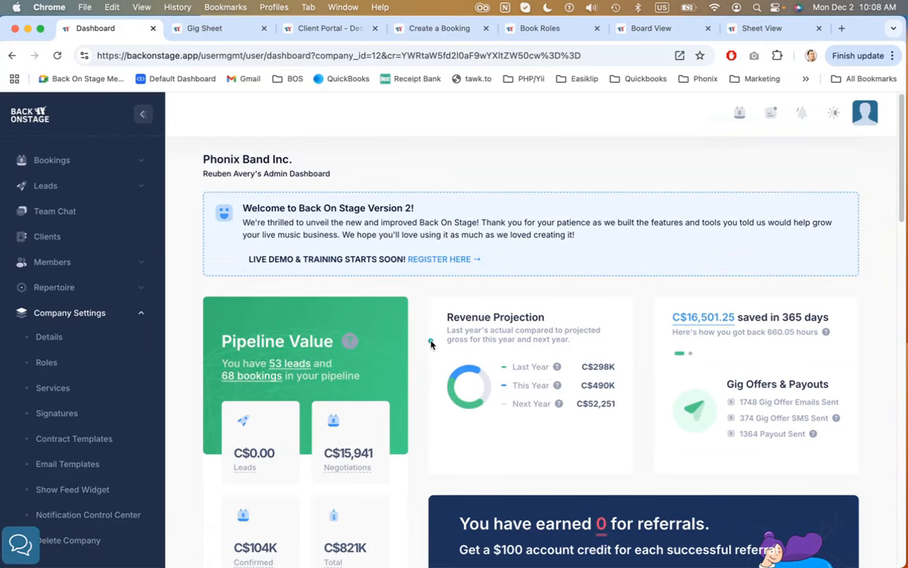
{"action": "scroll", "coordinate": [85, 310], "scroll_direction": "up", "scroll_amount": 2}
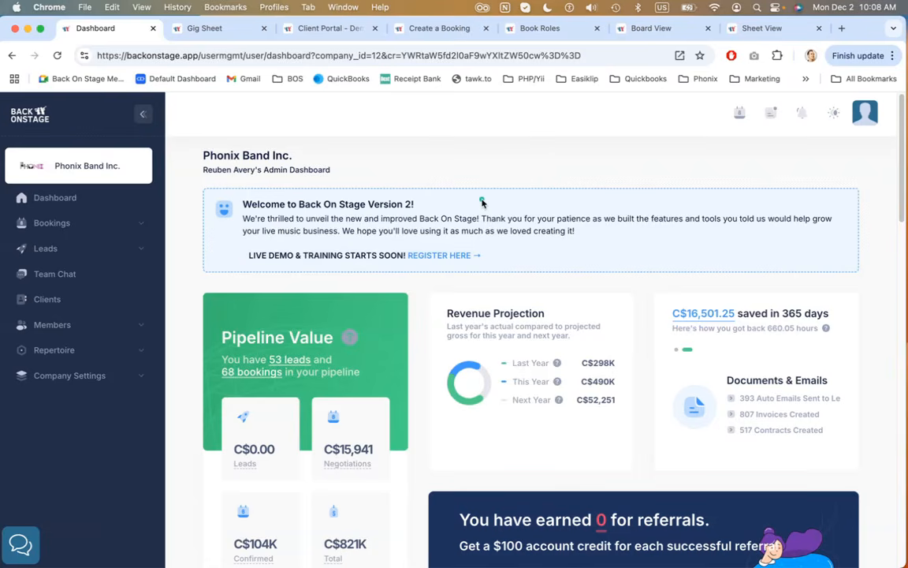
{"action": "scroll", "coordinate": [483, 203], "scroll_direction": "down", "scroll_amount": 1}
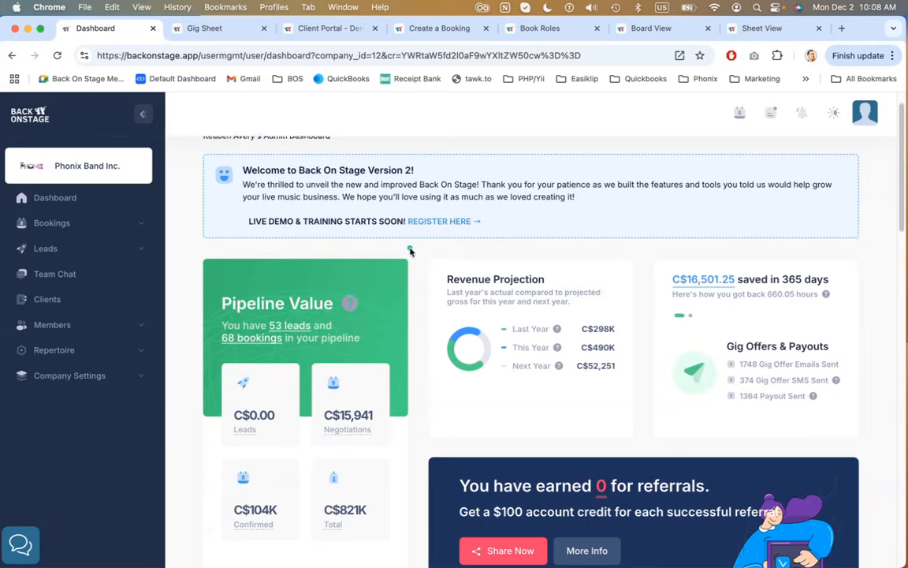
{"action": "scroll", "coordinate": [410, 251], "scroll_direction": "down", "scroll_amount": 3}
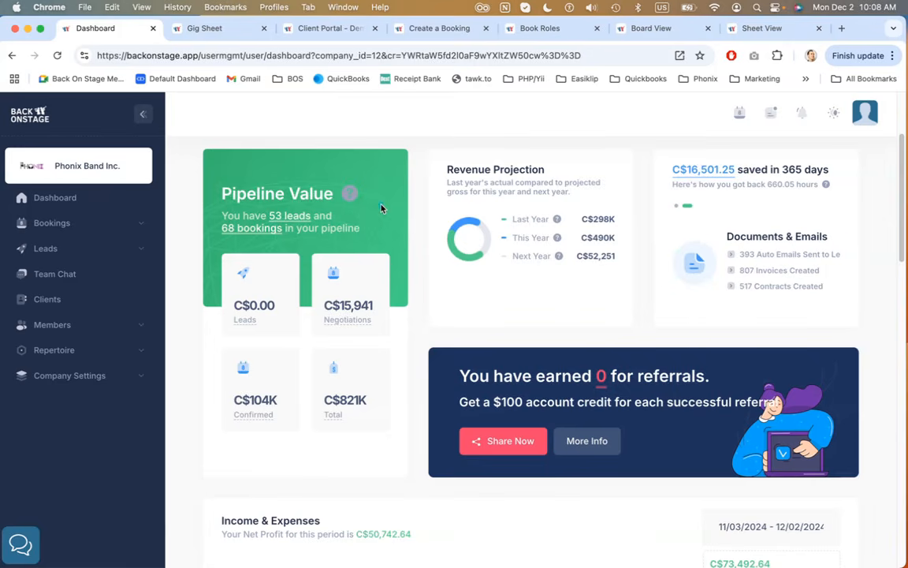
{"action": "mouse_move", "coordinate": [349, 193]}
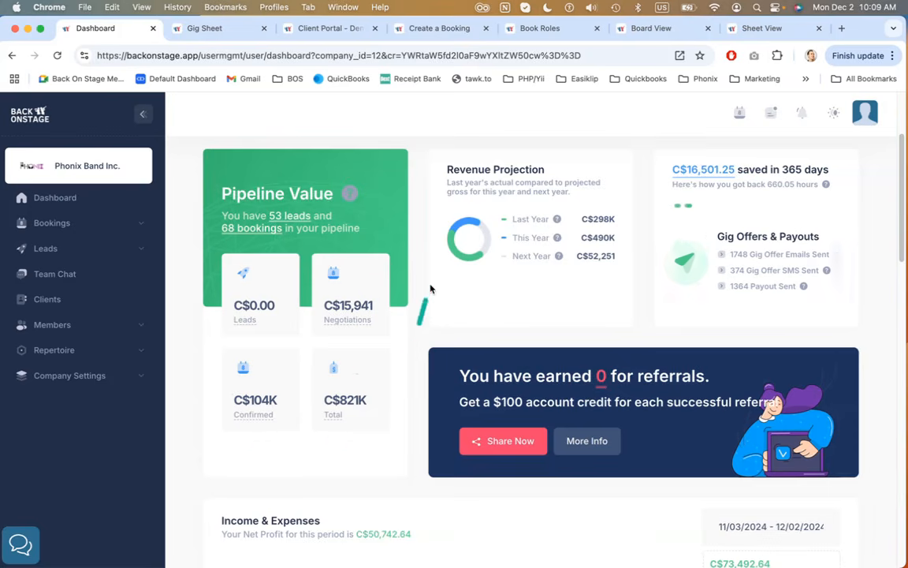
Review the Revenue Projection card and switch the time-saved card between its Documents & Emails and Gig Offers & Payouts slides
{"action": "scroll", "coordinate": [428, 293], "scroll_direction": "up", "scroll_amount": 1}
{"action": "scroll", "coordinate": [431, 289], "scroll_direction": "up", "scroll_amount": 1}
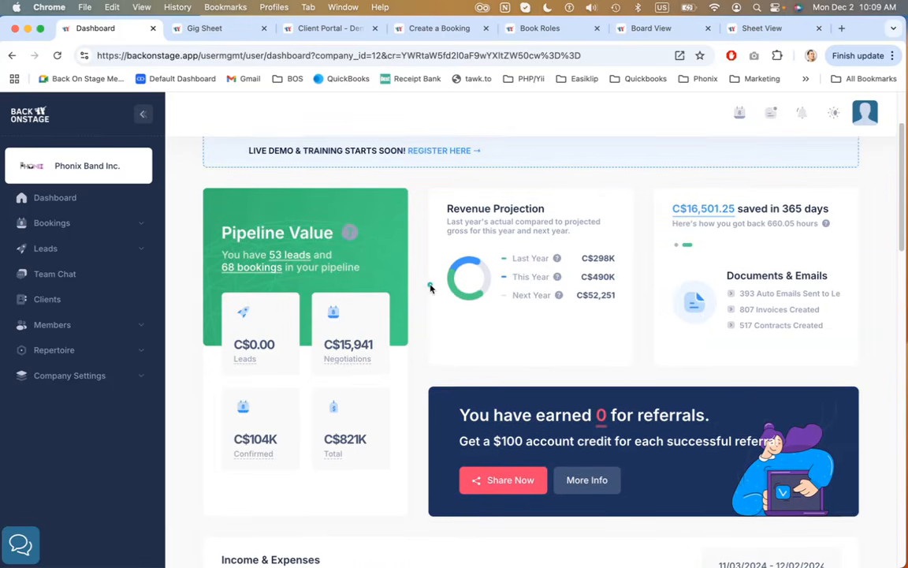
{"action": "scroll", "coordinate": [430, 288], "scroll_direction": "up", "scroll_amount": 1}
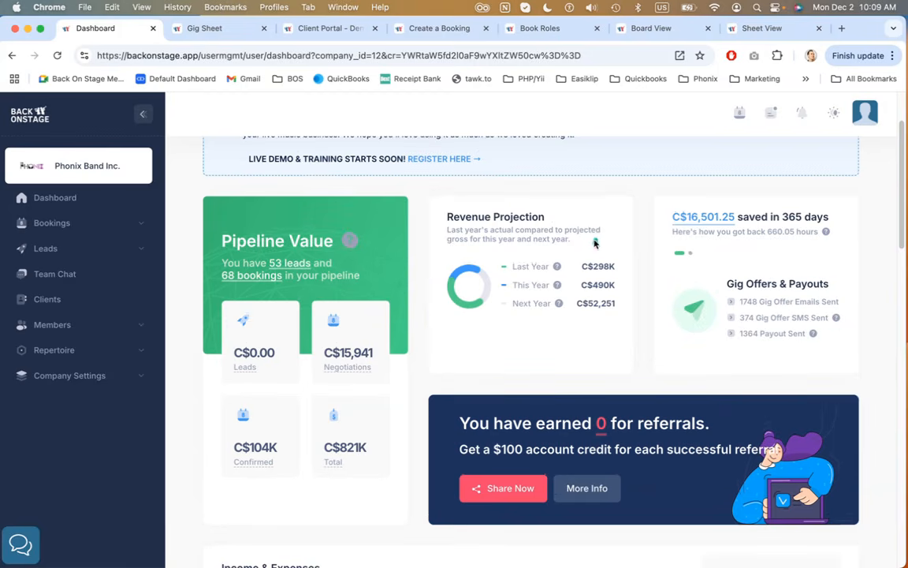
{"action": "left_click_drag", "start_coordinate": [448, 217], "coordinate": [459, 217]}
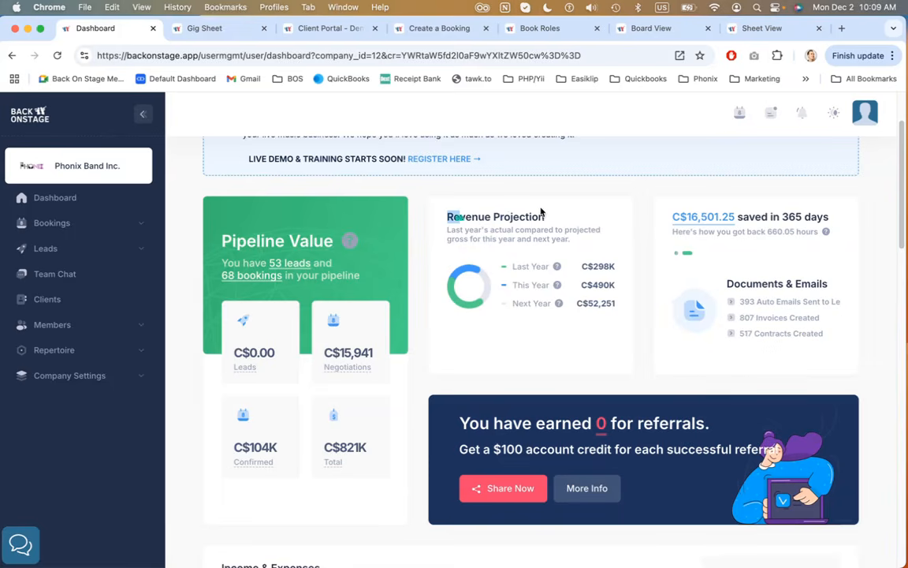
{"action": "left_click_drag", "start_coordinate": [511, 266], "coordinate": [617, 314]}
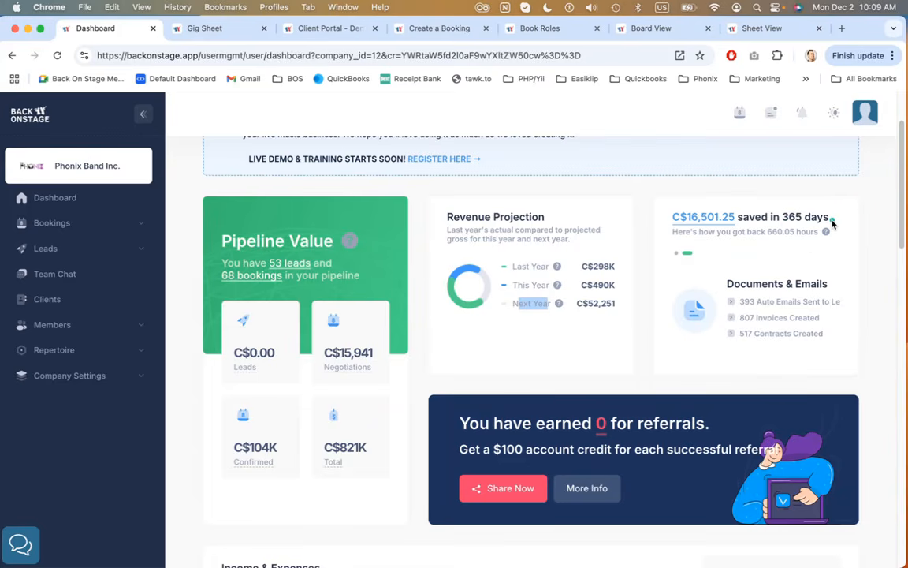
{"action": "left_click", "coordinate": [676, 255]}
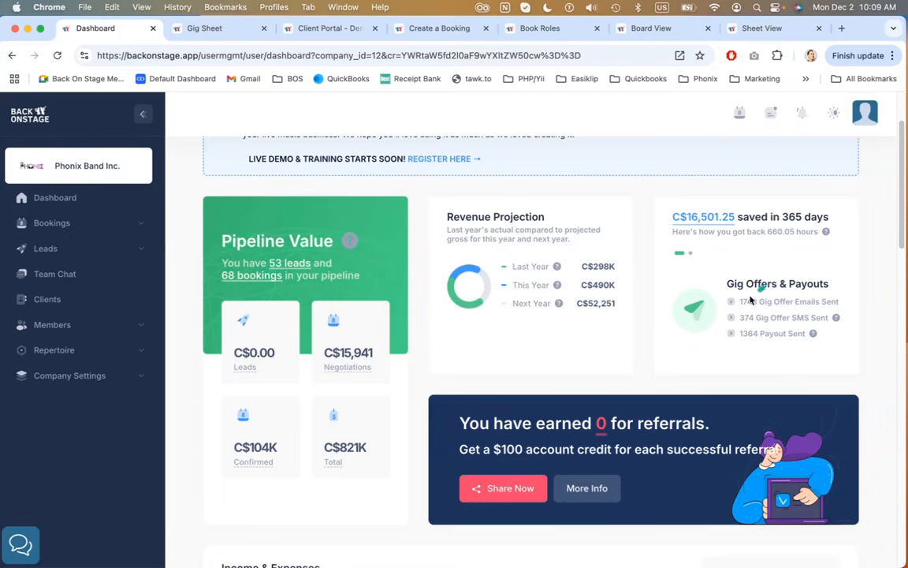
{"action": "left_click_drag", "start_coordinate": [740, 302], "coordinate": [795, 302]}
{"action": "left_click", "coordinate": [762, 259]}
Set the Income & Expenses date range to a custom range from 08/06/2024 to 01/29/2025
{"action": "scroll", "coordinate": [870, 260], "scroll_direction": "down", "scroll_amount": 5}
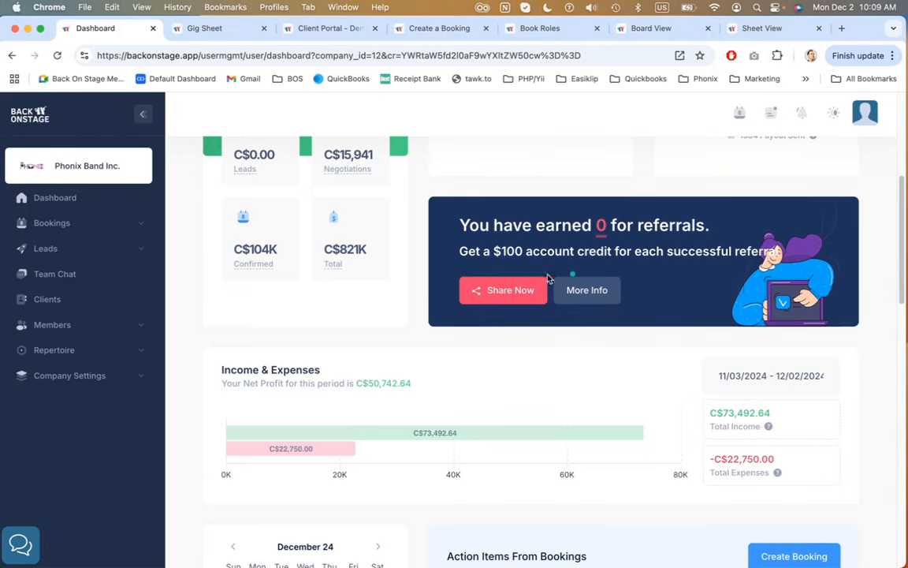
{"action": "scroll", "coordinate": [454, 270], "scroll_direction": "down", "scroll_amount": 3}
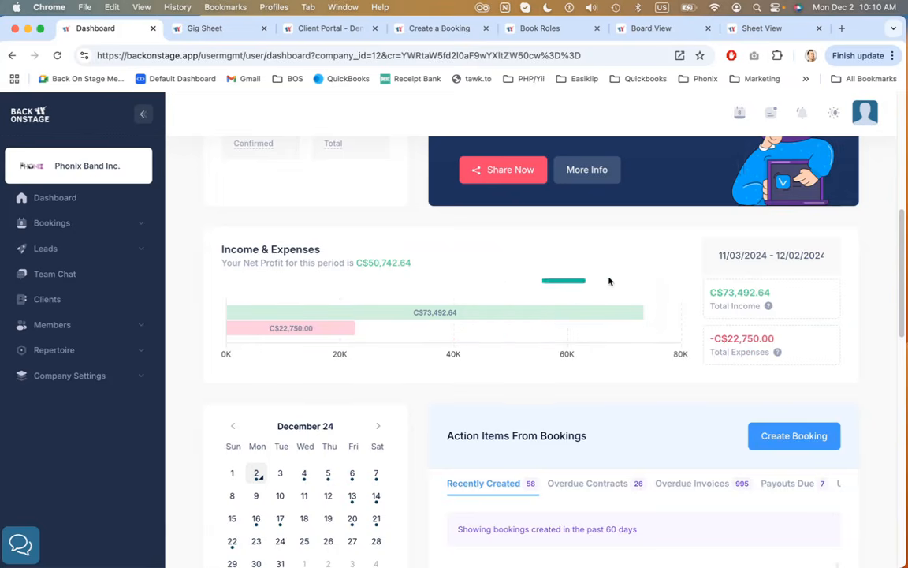
{"action": "left_click", "coordinate": [776, 264]}
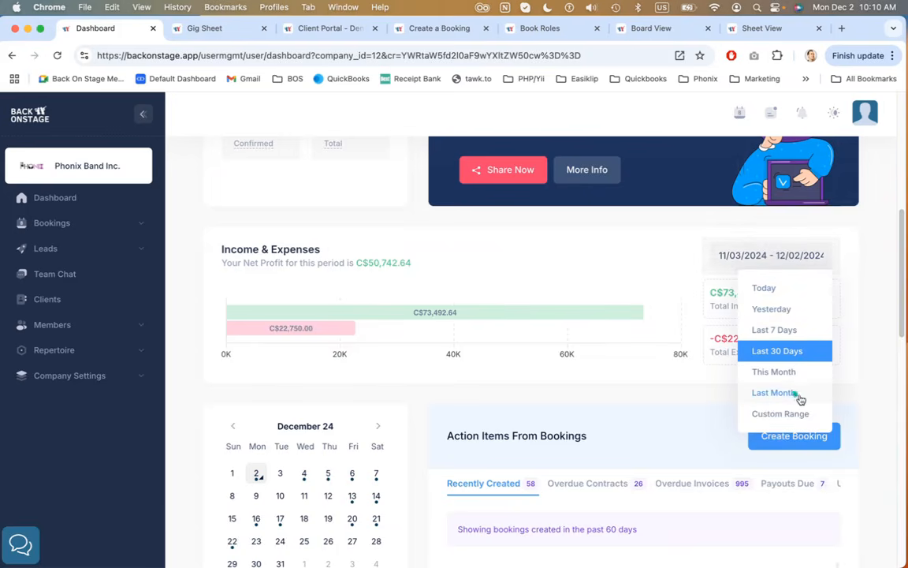
{"action": "left_click", "coordinate": [771, 414]}
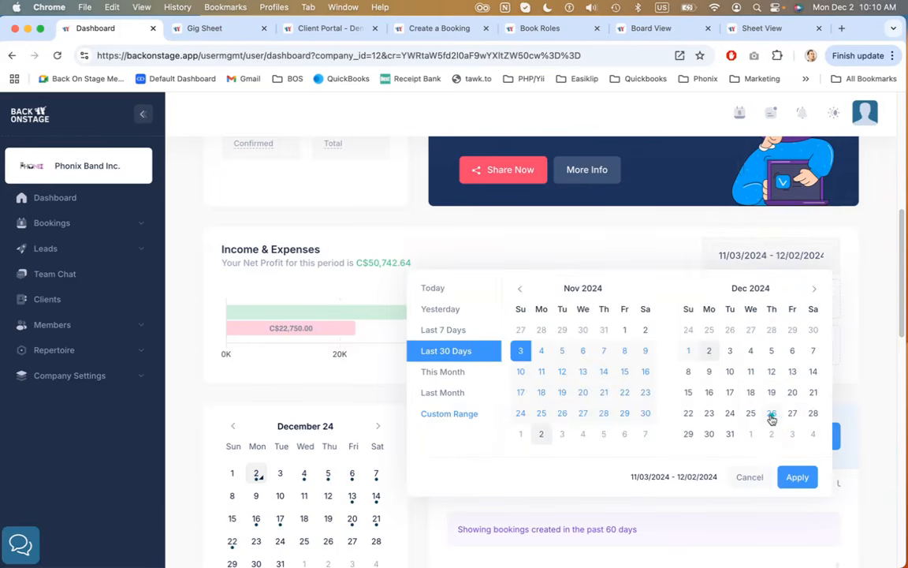
{"action": "left_click", "coordinate": [520, 288]}
{"action": "left_click", "coordinate": [519, 289]}
{"action": "left_click", "coordinate": [520, 288]}
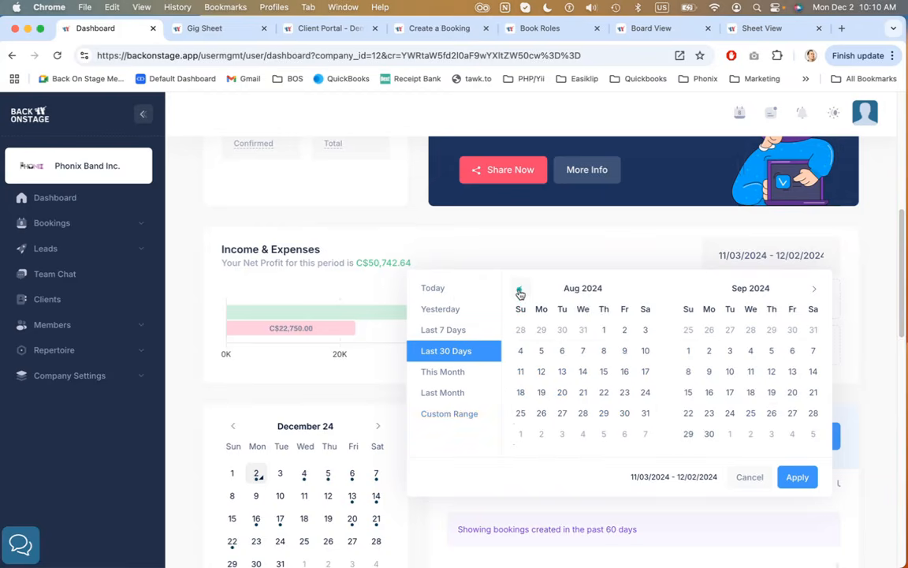
{"action": "left_click", "coordinate": [563, 355]}
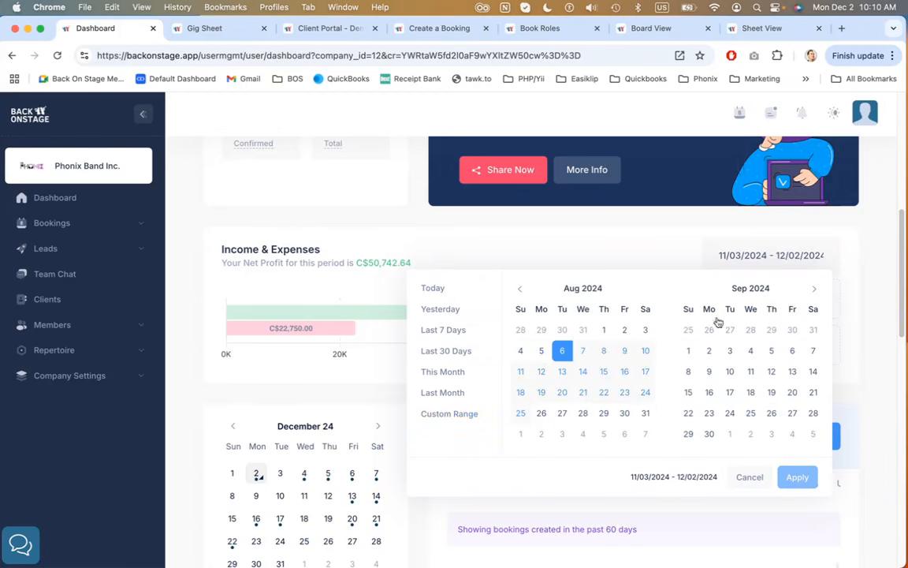
{"action": "left_click", "coordinate": [816, 289]}
{"action": "left_click", "coordinate": [816, 289]}
{"action": "left_click", "coordinate": [816, 290]}
{"action": "left_click", "coordinate": [752, 412]}
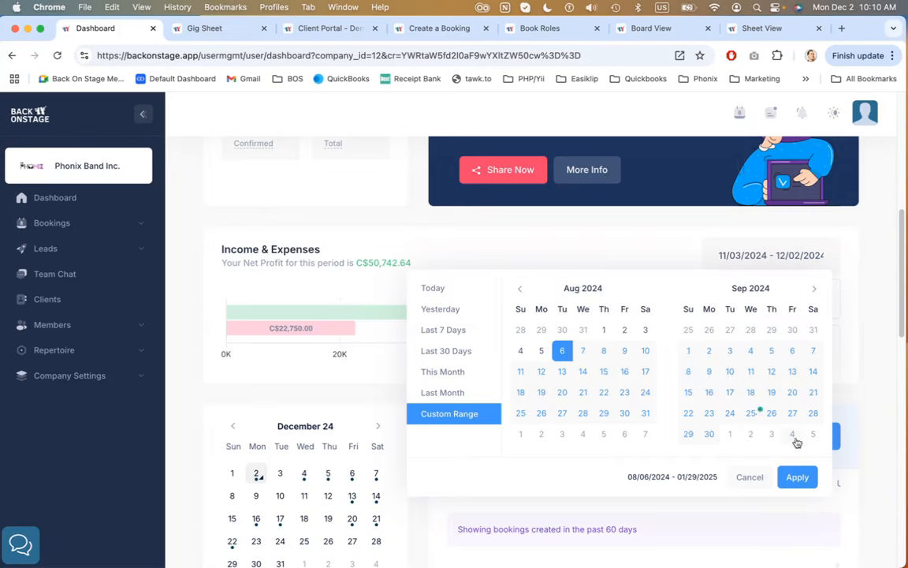
{"action": "left_click", "coordinate": [797, 477]}
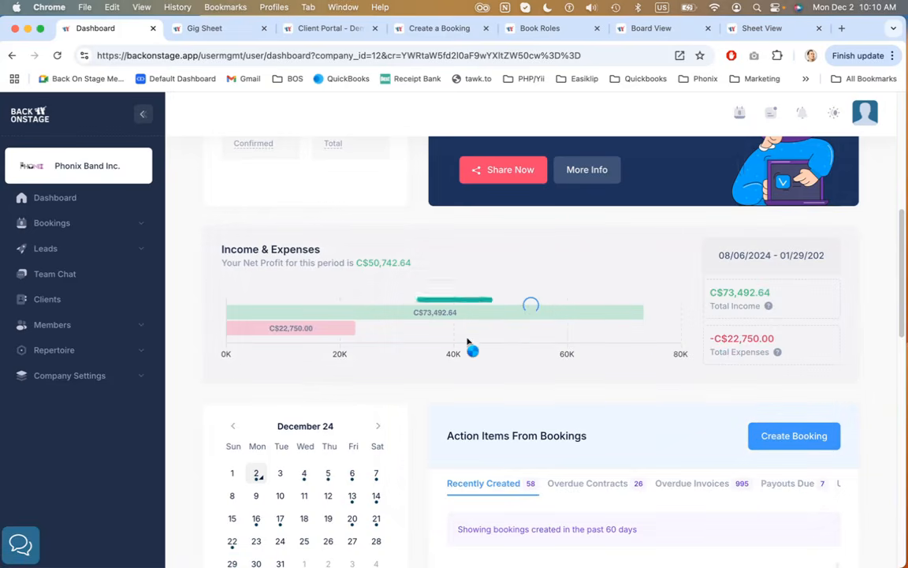
Inspect the Income & Expenses chart bars and open the Payments Received records list, scrolling it before closing it
{"action": "mouse_move", "coordinate": [448, 308]}
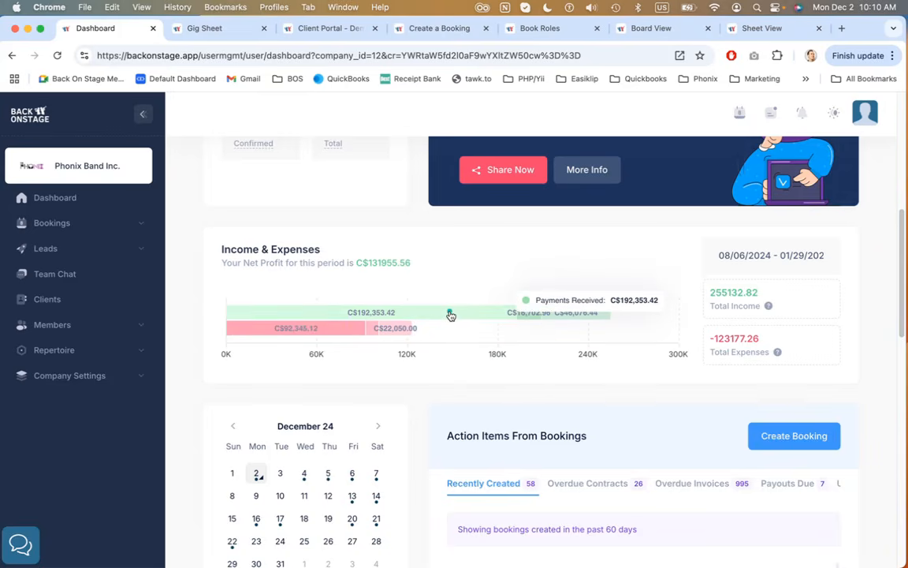
{"action": "mouse_move", "coordinate": [532, 314]}
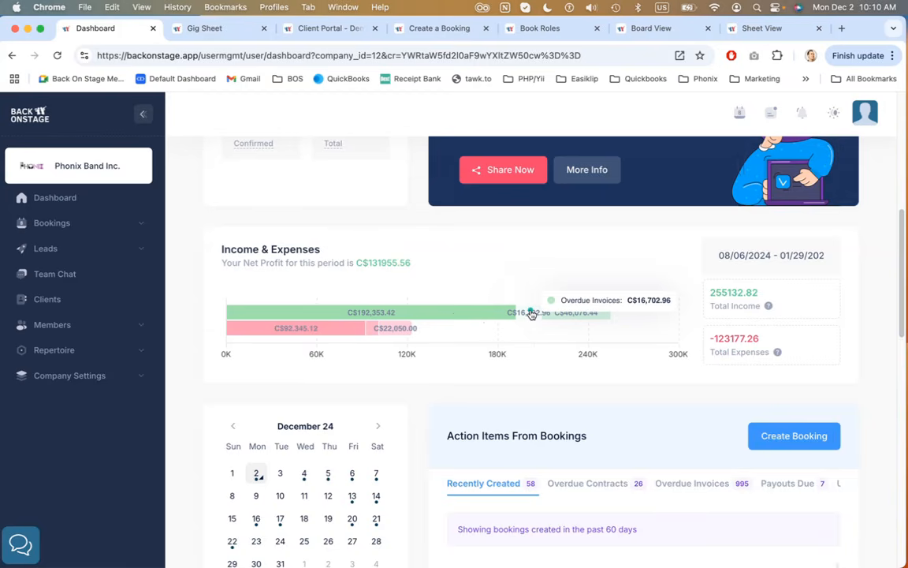
{"action": "mouse_move", "coordinate": [572, 314]}
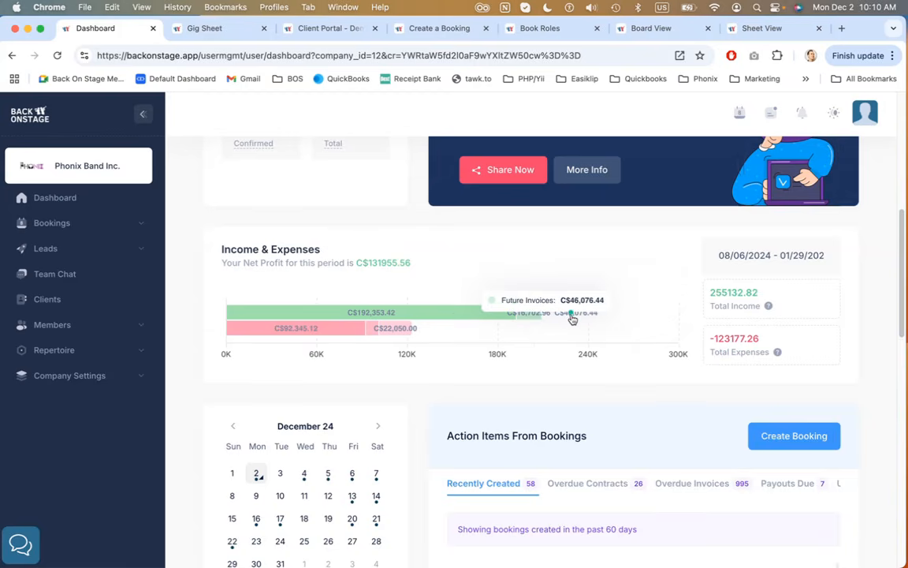
{"action": "mouse_move", "coordinate": [315, 339]}
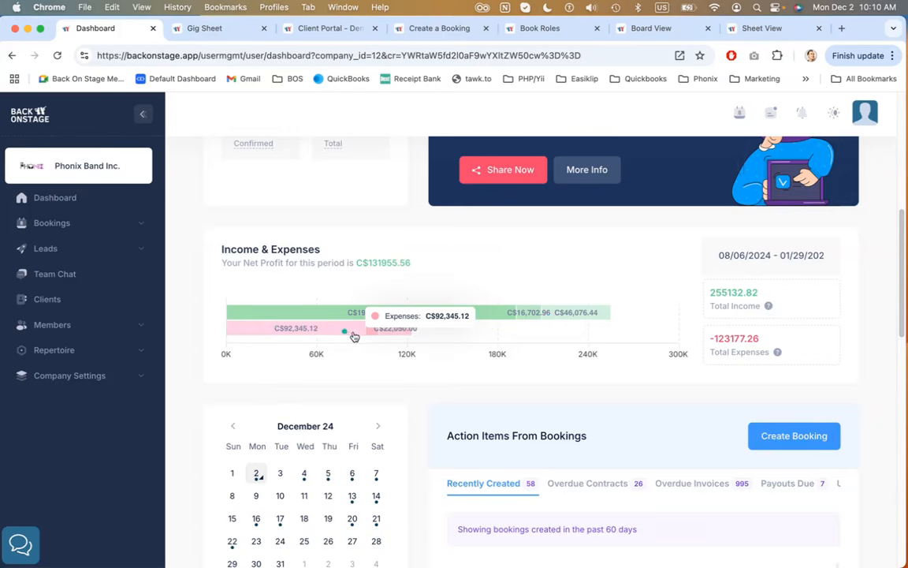
{"action": "mouse_move", "coordinate": [370, 337]}
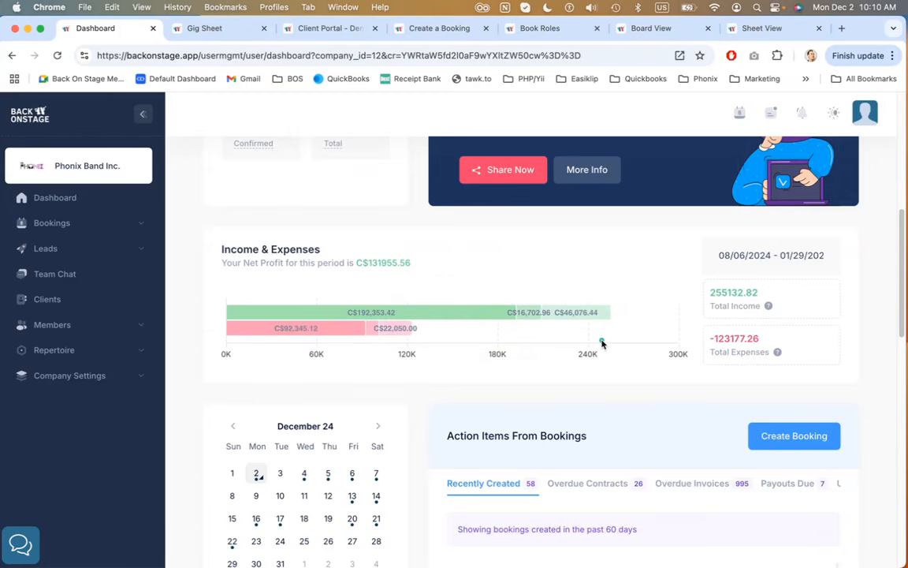
{"action": "left_click", "coordinate": [484, 315]}
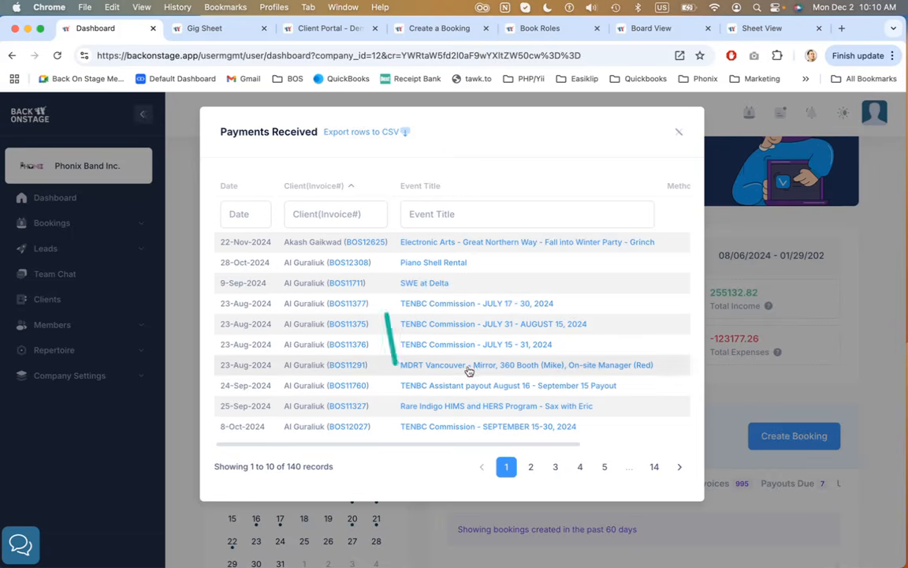
{"action": "scroll", "coordinate": [465, 368], "scroll_direction": "right", "scroll_amount": 5}
{"action": "scroll", "coordinate": [468, 368], "scroll_direction": "left", "scroll_amount": 5}
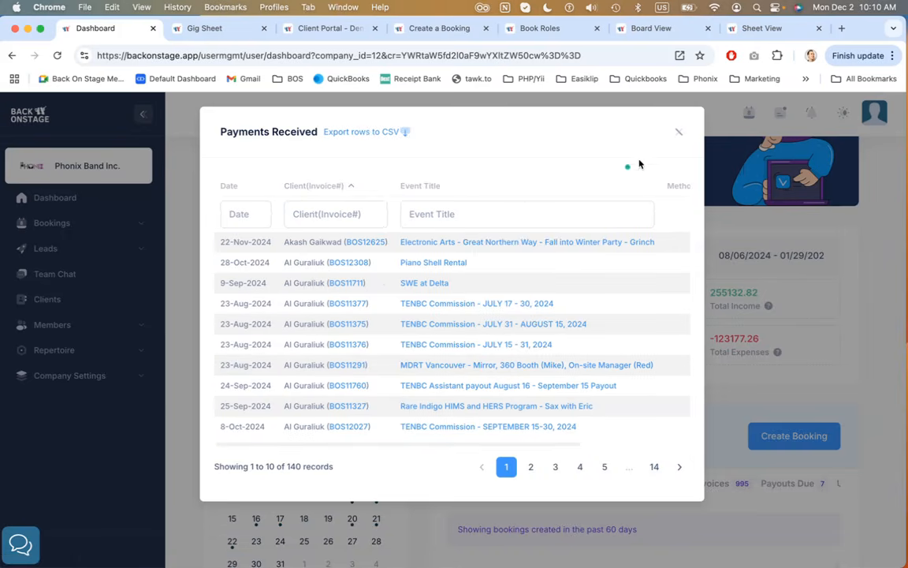
{"action": "left_click", "coordinate": [679, 135]}
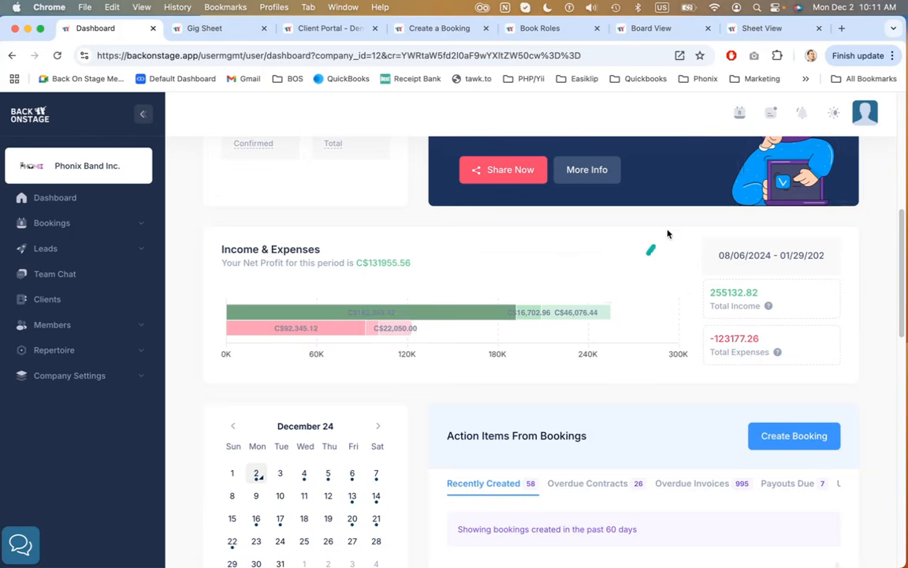
Scroll to the dashboard calendar and review its upcoming event entries
{"action": "scroll", "coordinate": [671, 227], "scroll_direction": "down", "scroll_amount": 1}
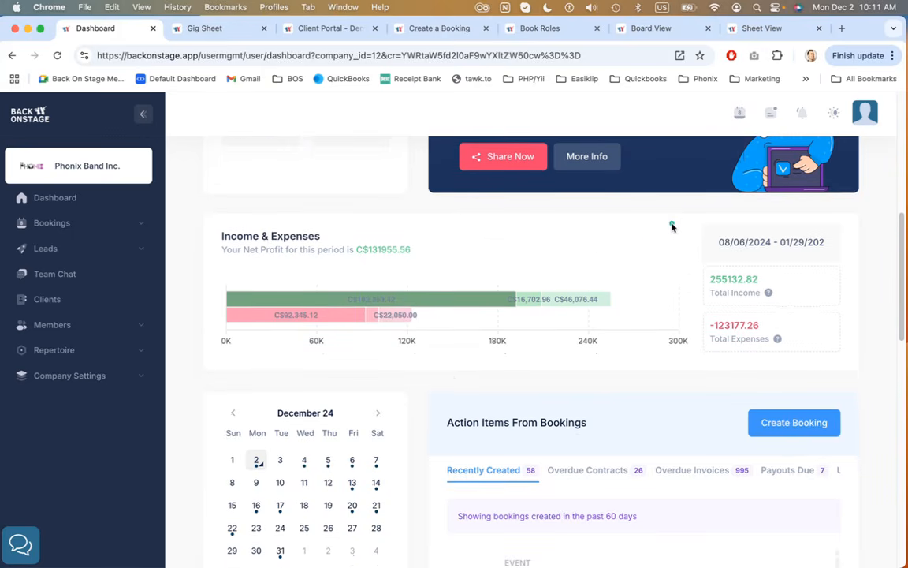
{"action": "scroll", "coordinate": [450, 388], "scroll_direction": "down", "scroll_amount": 3}
{"action": "scroll", "coordinate": [442, 383], "scroll_direction": "down", "scroll_amount": 8}
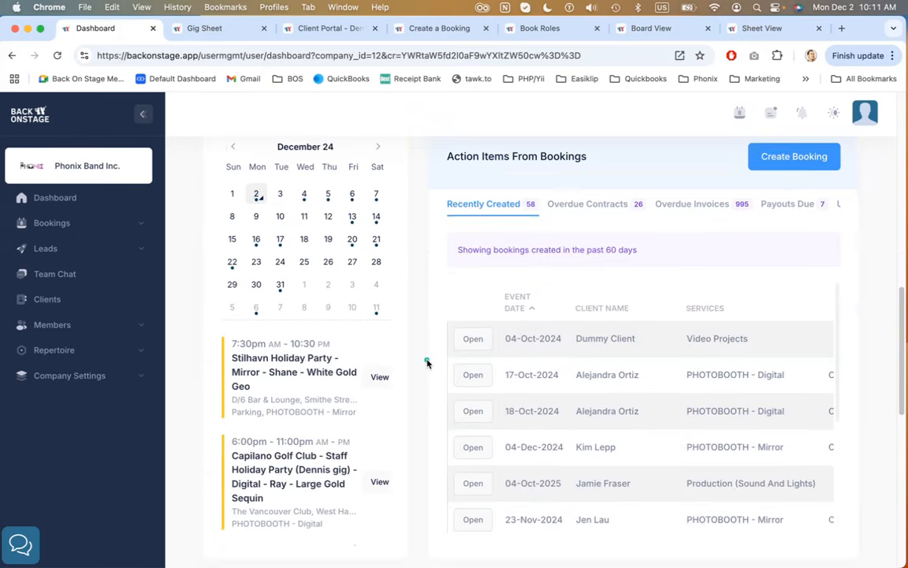
{"action": "scroll", "coordinate": [427, 363], "scroll_direction": "up", "scroll_amount": 1}
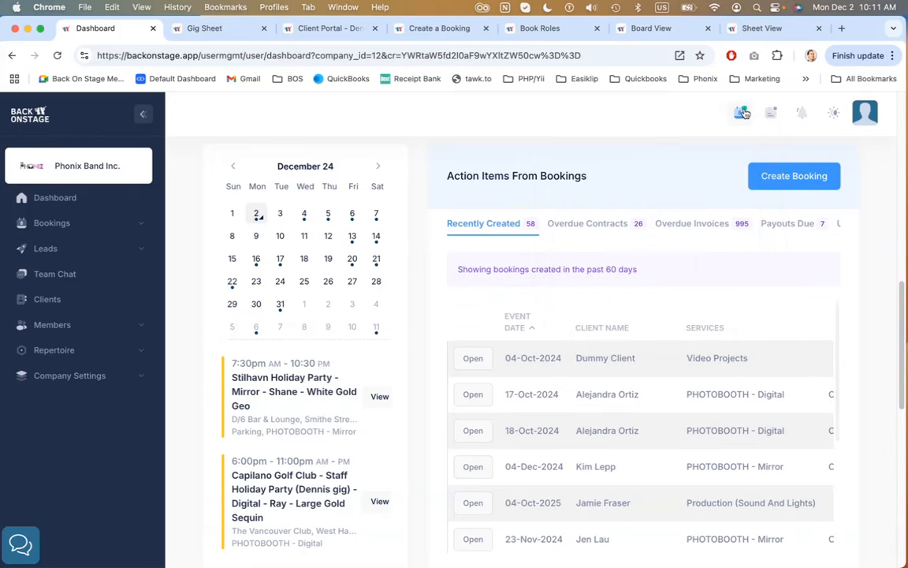
{"action": "scroll", "coordinate": [333, 320], "scroll_direction": "down", "scroll_amount": 1}
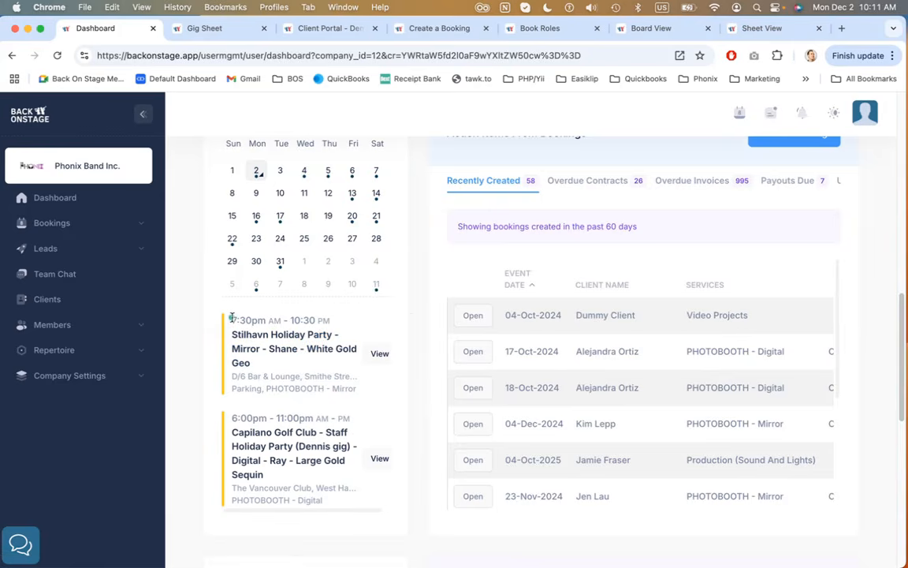
{"action": "left_click_drag", "start_coordinate": [232, 320], "coordinate": [309, 319]}
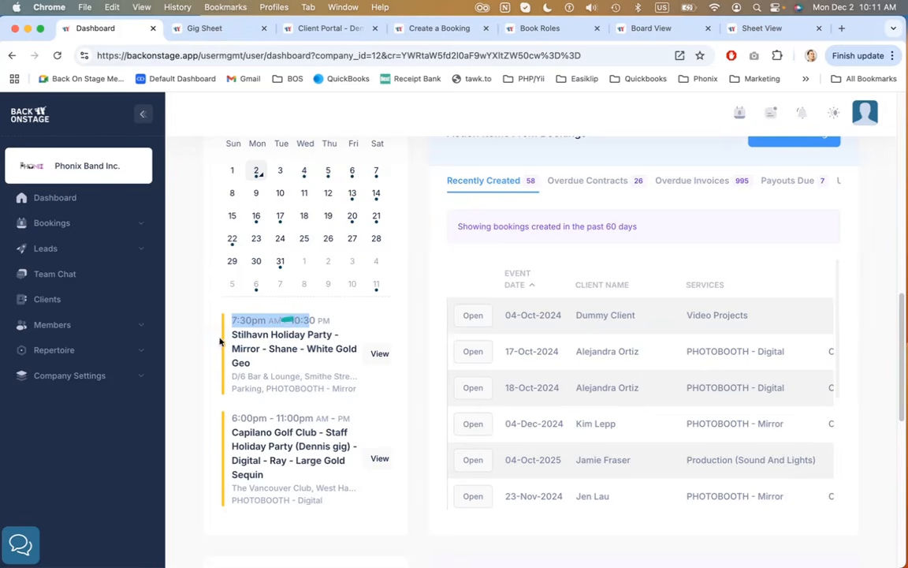
{"action": "mouse_move", "coordinate": [235, 388]}
{"action": "left_mouse_down"}
{"action": "mouse_move", "coordinate": [356, 388]}
{"action": "mouse_move", "coordinate": [290, 401]}
{"action": "left_mouse_up"}
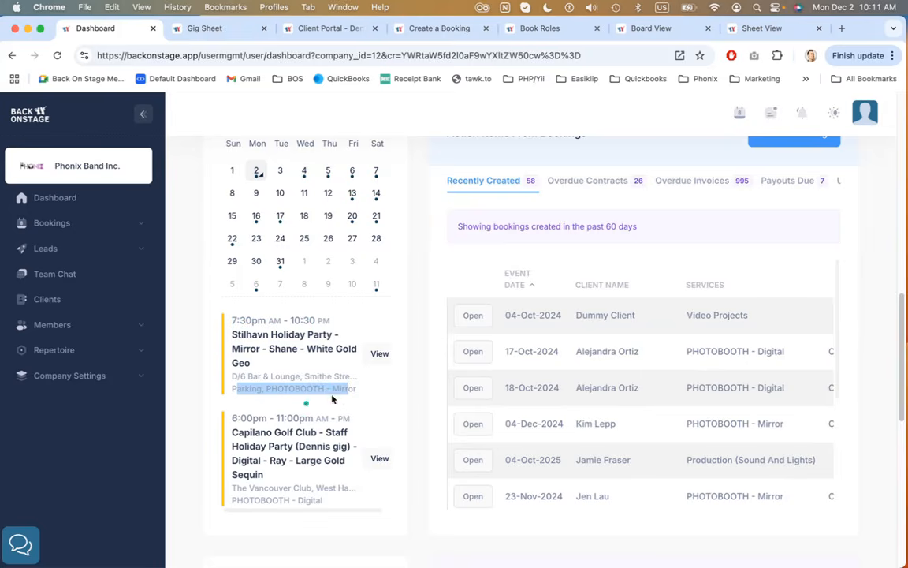
{"action": "left_click", "coordinate": [418, 359]}
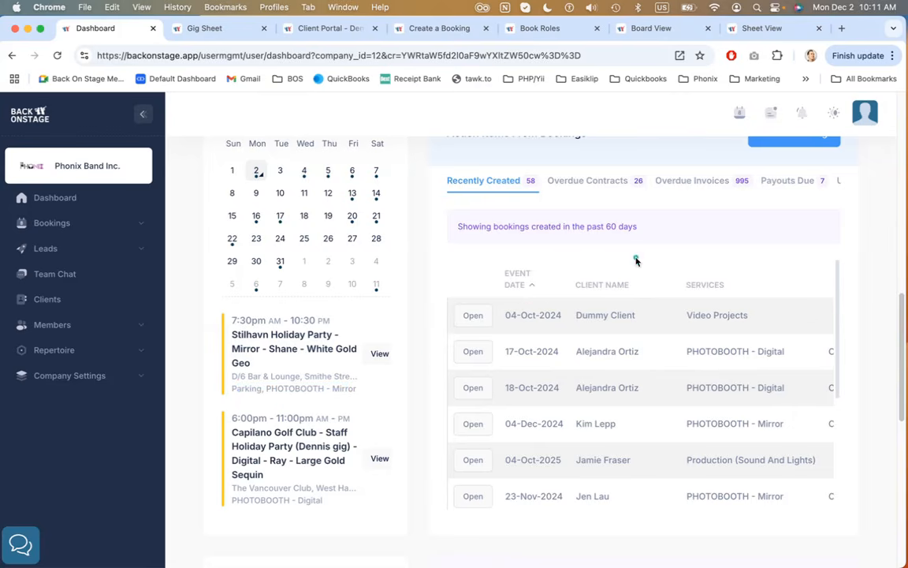
Scroll through the Action Items From Bookings tabs to review each category
{"action": "scroll", "coordinate": [635, 258], "scroll_direction": "up", "scroll_amount": 2}
{"action": "left_click_drag", "start_coordinate": [505, 171], "coordinate": [541, 169]}
{"action": "left_click_drag", "start_coordinate": [449, 174], "coordinate": [586, 174]}
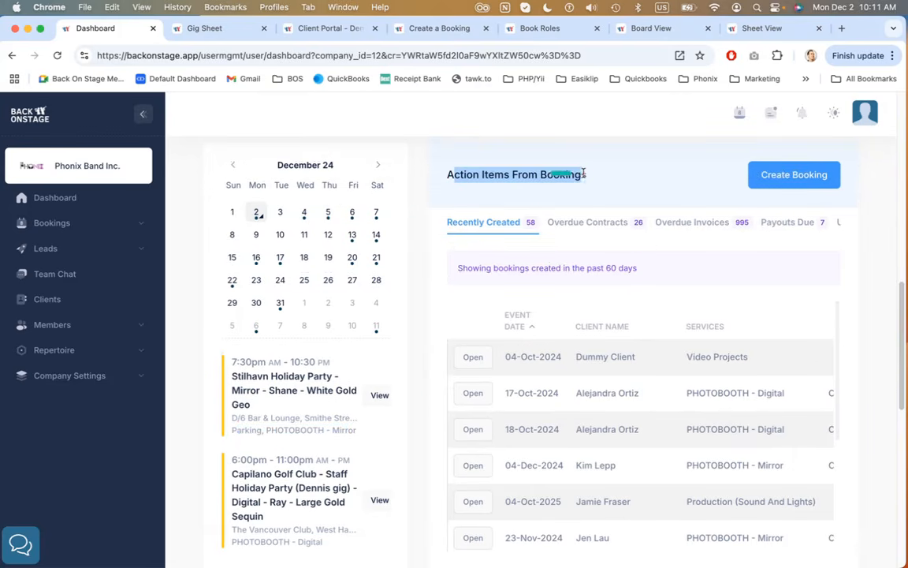
{"action": "scroll", "coordinate": [542, 224], "scroll_direction": "right", "scroll_amount": 5}
{"action": "scroll", "coordinate": [543, 223], "scroll_direction": "right", "scroll_amount": 1}
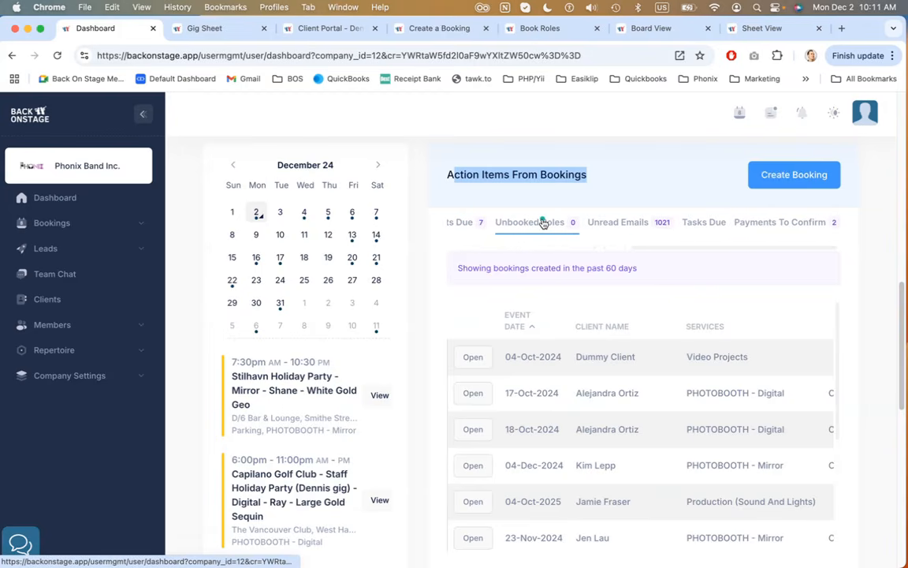
{"action": "scroll", "coordinate": [542, 223], "scroll_direction": "left", "scroll_amount": 5}
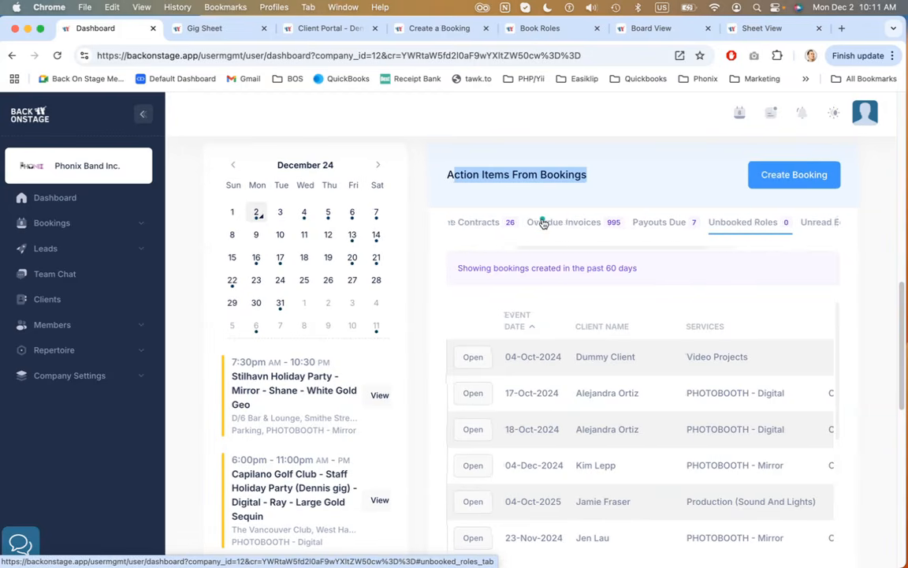
{"action": "scroll", "coordinate": [542, 223], "scroll_direction": "left", "scroll_amount": 1}
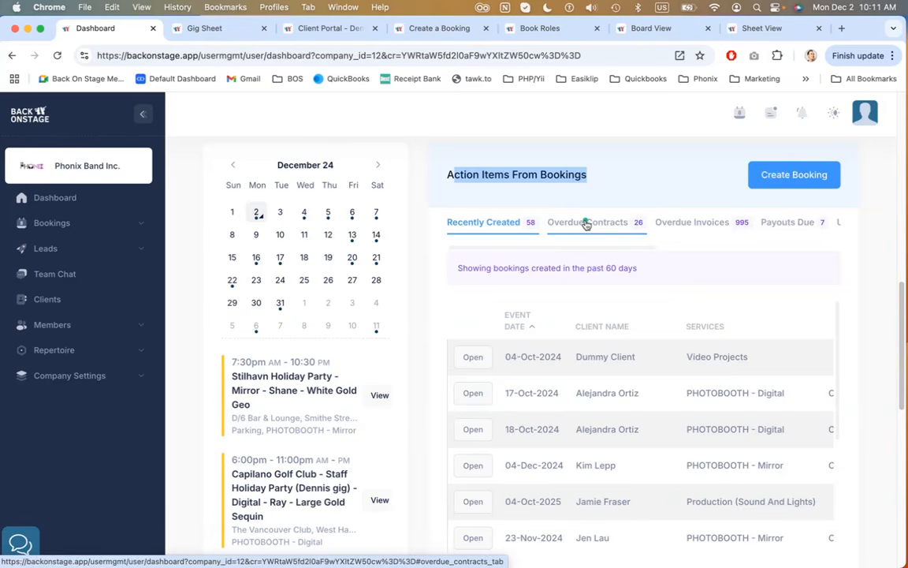
{"action": "scroll", "coordinate": [585, 223], "scroll_direction": "right", "scroll_amount": 3}
{"action": "scroll", "coordinate": [585, 223], "scroll_direction": "left", "scroll_amount": 3}
Open the Recently Created action-items tab, then switch to the Overdue Contracts tab
{"action": "left_click", "coordinate": [494, 224]}
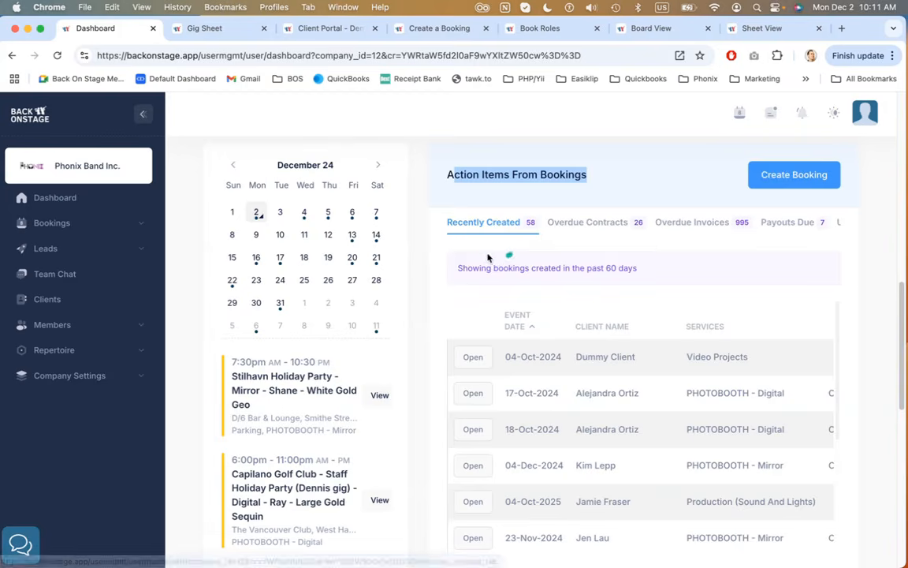
{"action": "left_click_drag", "start_coordinate": [473, 268], "coordinate": [639, 278]}
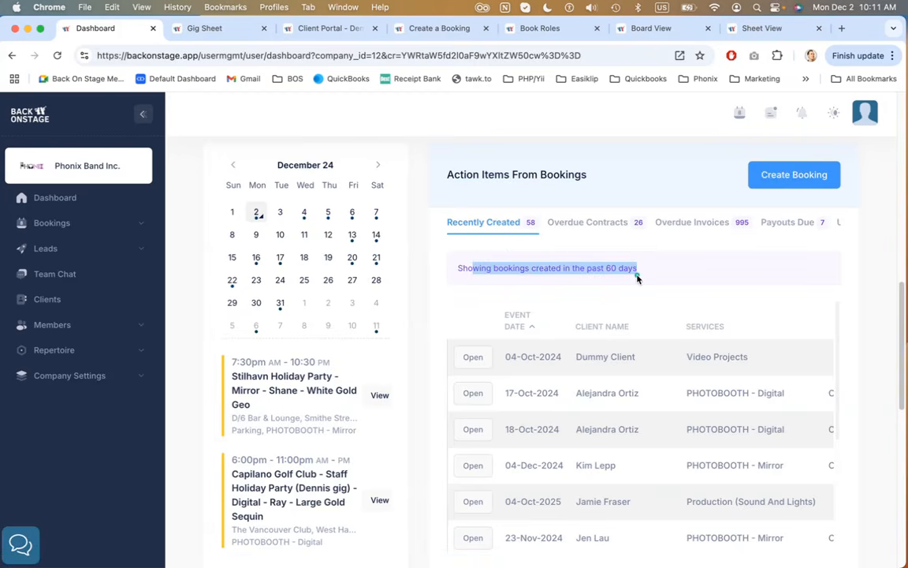
{"action": "left_click", "coordinate": [559, 233]}
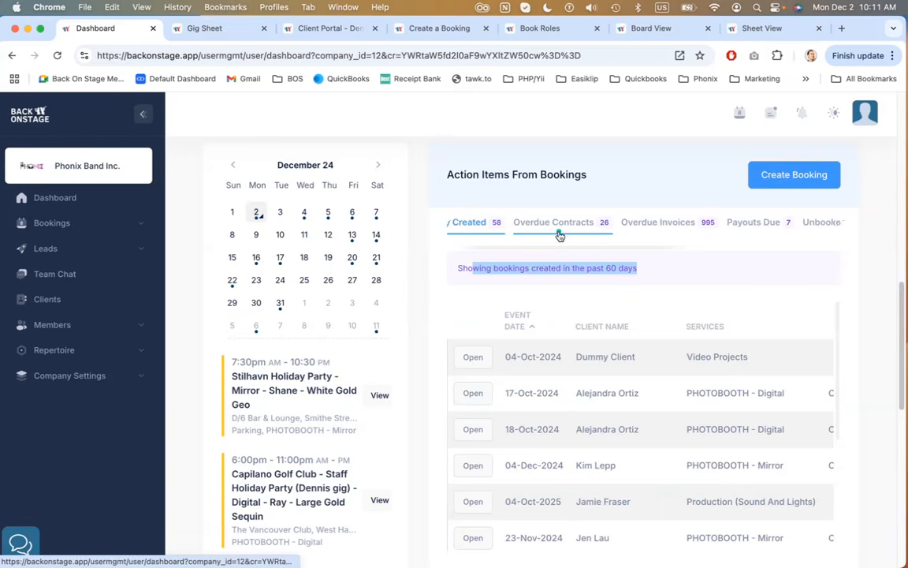
Scroll sideways through the Action Items From Bookings tabs to show Overdue Invoices, Payouts Due and Unbooked Roles
{"action": "scroll", "coordinate": [682, 227], "scroll_direction": "right", "scroll_amount": 3}
{"action": "scroll", "coordinate": [779, 227], "scroll_direction": "left", "scroll_amount": 5}
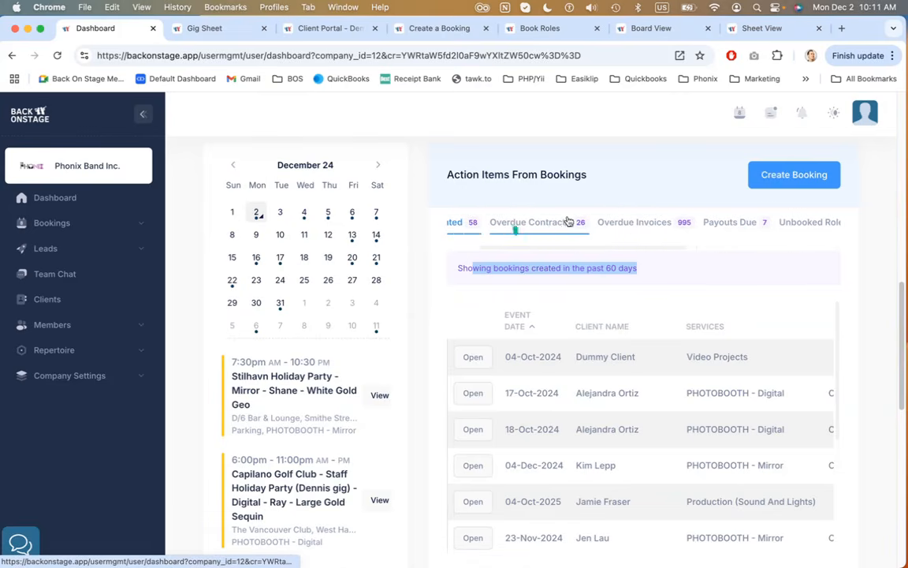
{"action": "scroll", "coordinate": [659, 222], "scroll_direction": "right", "scroll_amount": 2}
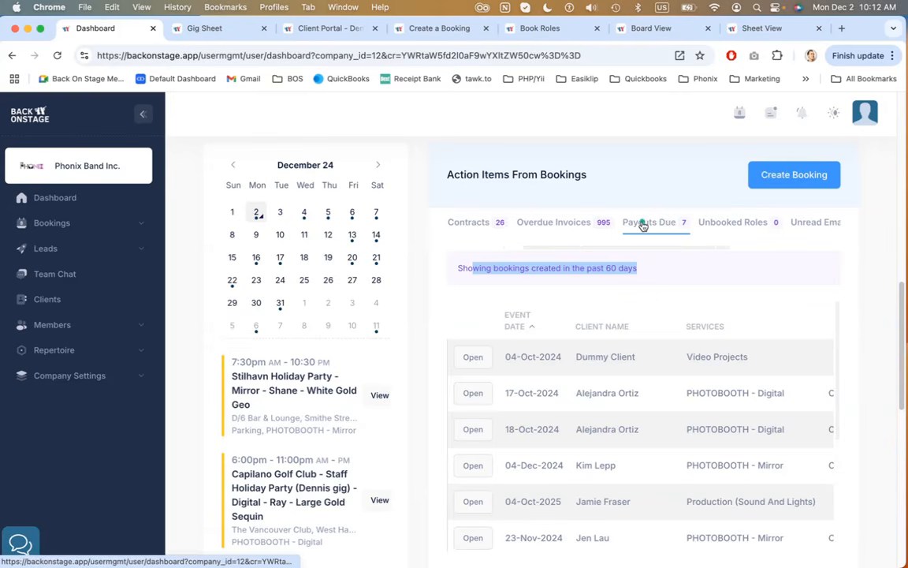
{"action": "scroll", "coordinate": [642, 226], "scroll_direction": "left", "scroll_amount": 2}
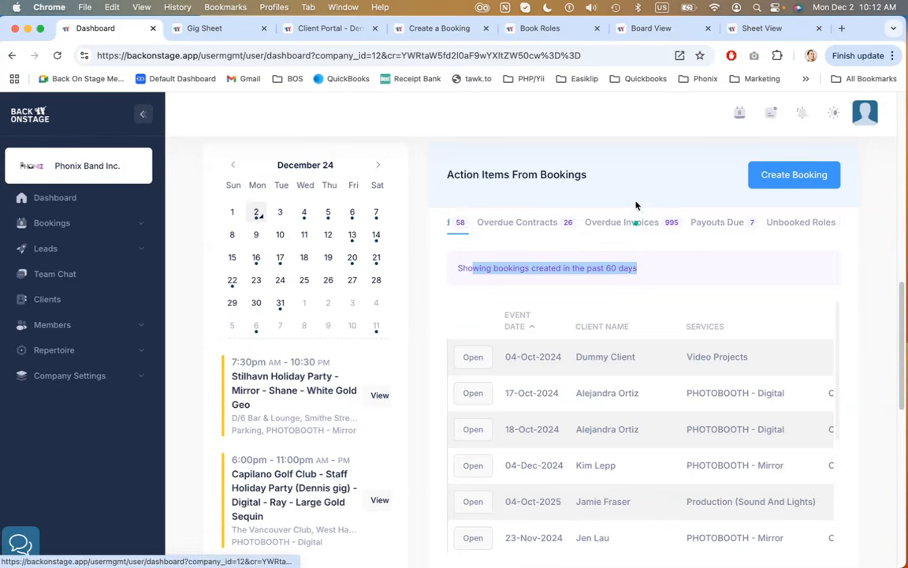
Scroll down to the action-items bookings table and scroll it sideways to review the event date, client, services and invoice total columns
{"action": "scroll", "coordinate": [686, 192], "scroll_direction": "down", "scroll_amount": 1}
{"action": "scroll", "coordinate": [688, 193], "scroll_direction": "down", "scroll_amount": 1}
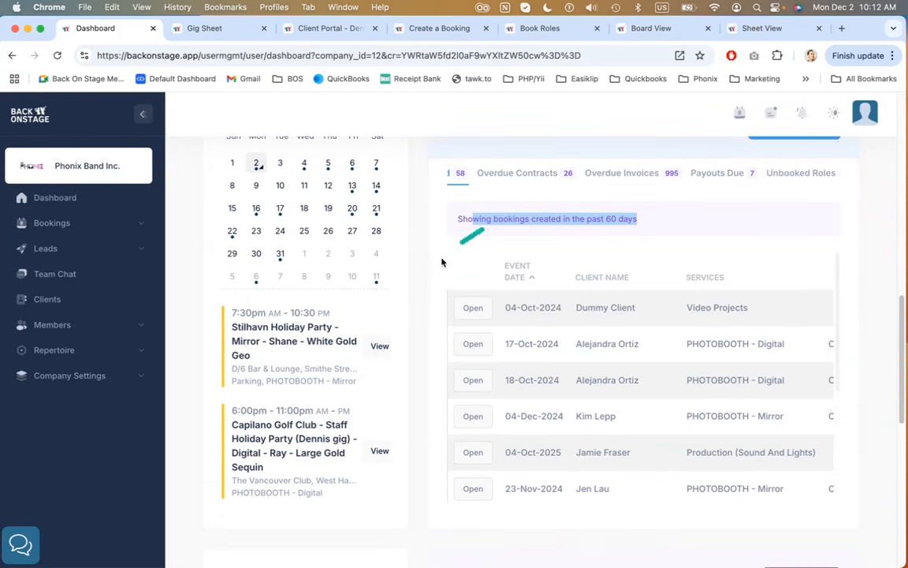
{"action": "left_click", "coordinate": [427, 270]}
{"action": "scroll", "coordinate": [427, 269], "scroll_direction": "down", "scroll_amount": 1}
{"action": "scroll", "coordinate": [426, 271], "scroll_direction": "down", "scroll_amount": 2}
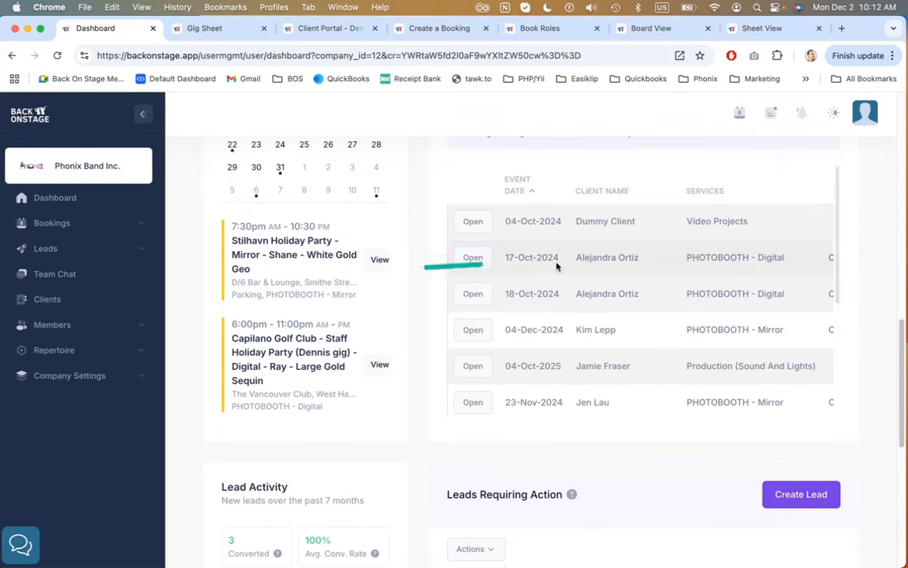
{"action": "scroll", "coordinate": [558, 264], "scroll_direction": "right", "scroll_amount": 2}
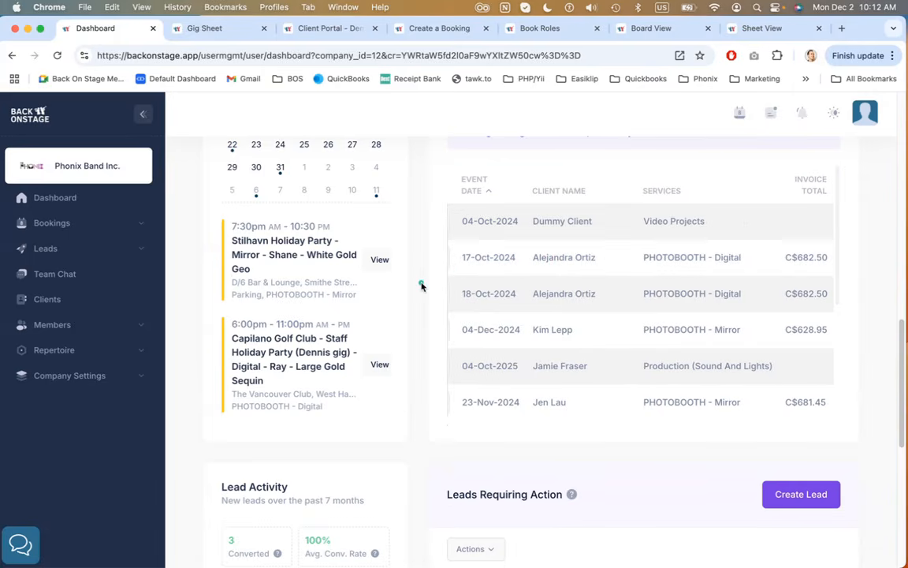
{"action": "scroll", "coordinate": [422, 285], "scroll_direction": "down", "scroll_amount": 8}
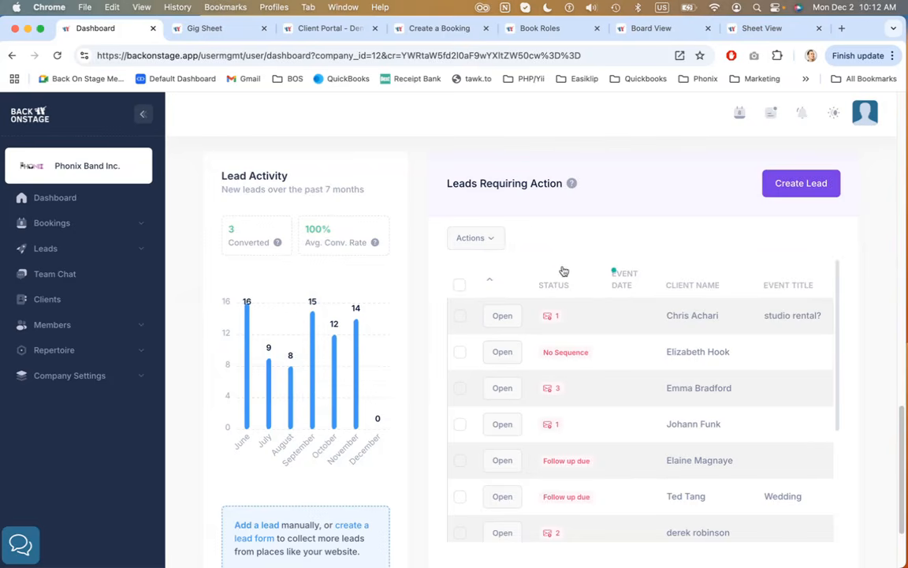
Review the Leads Requiring Action list and its help tooltip, and expand the Leads section in the sidebar
{"action": "scroll", "coordinate": [569, 351], "scroll_direction": "down", "scroll_amount": 3}
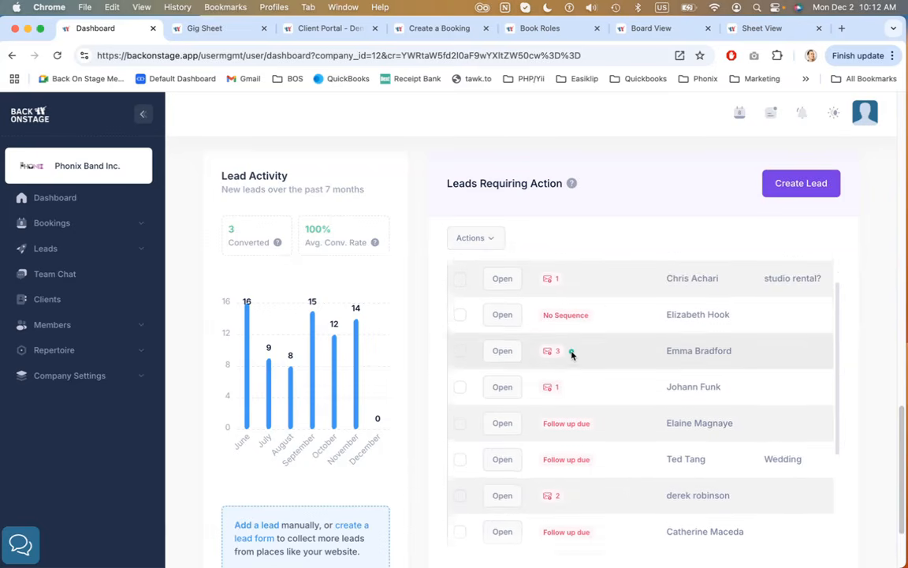
{"action": "scroll", "coordinate": [571, 354], "scroll_direction": "up", "scroll_amount": 3}
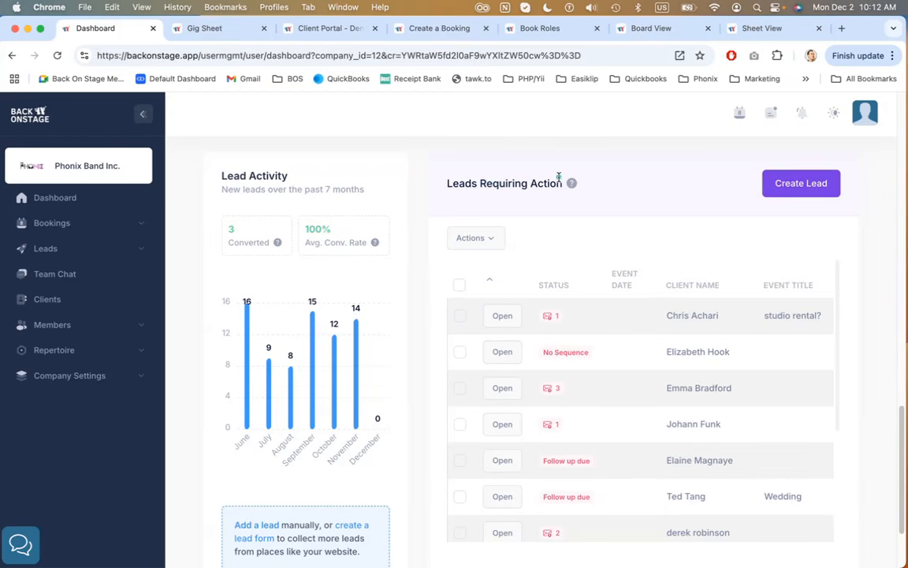
{"action": "mouse_move", "coordinate": [571, 184]}
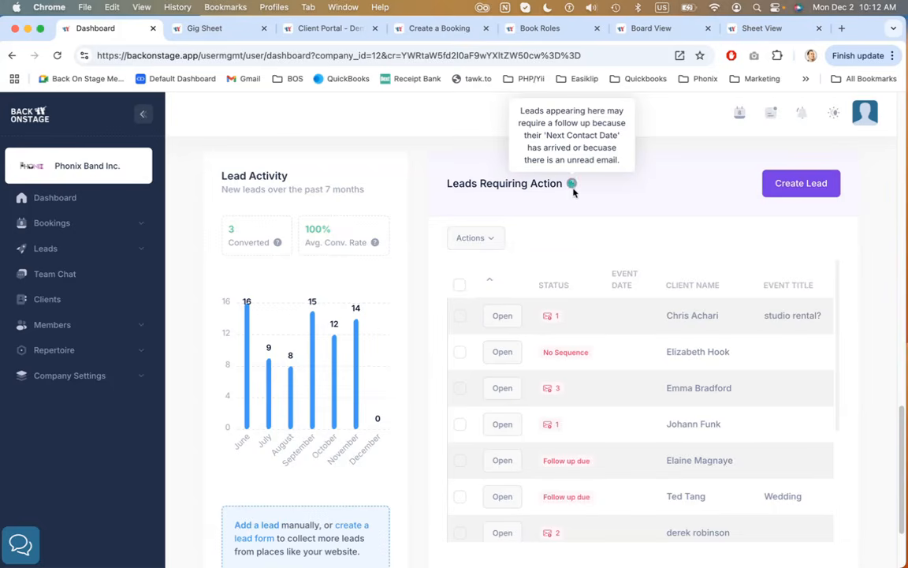
{"action": "scroll", "coordinate": [582, 323], "scroll_direction": "down", "scroll_amount": 2}
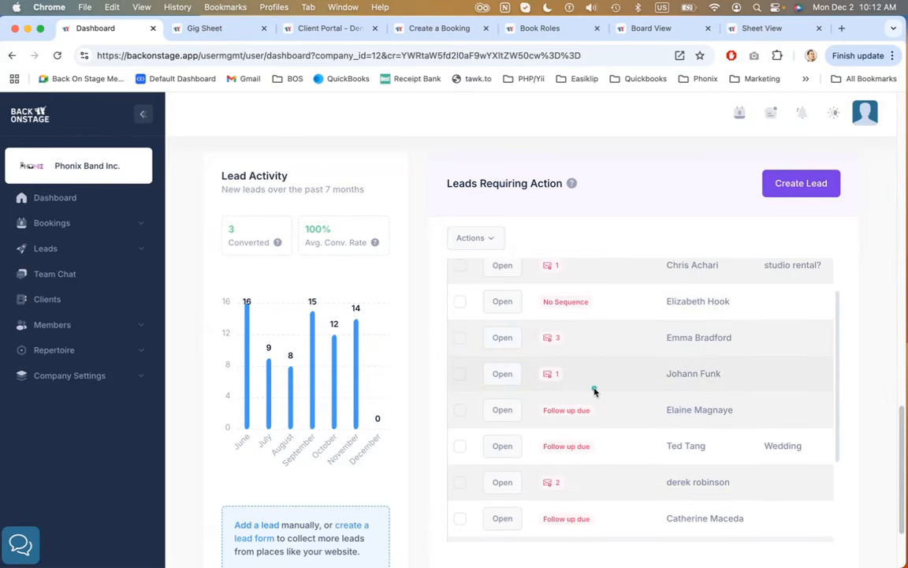
{"action": "scroll", "coordinate": [593, 390], "scroll_direction": "up", "scroll_amount": 2}
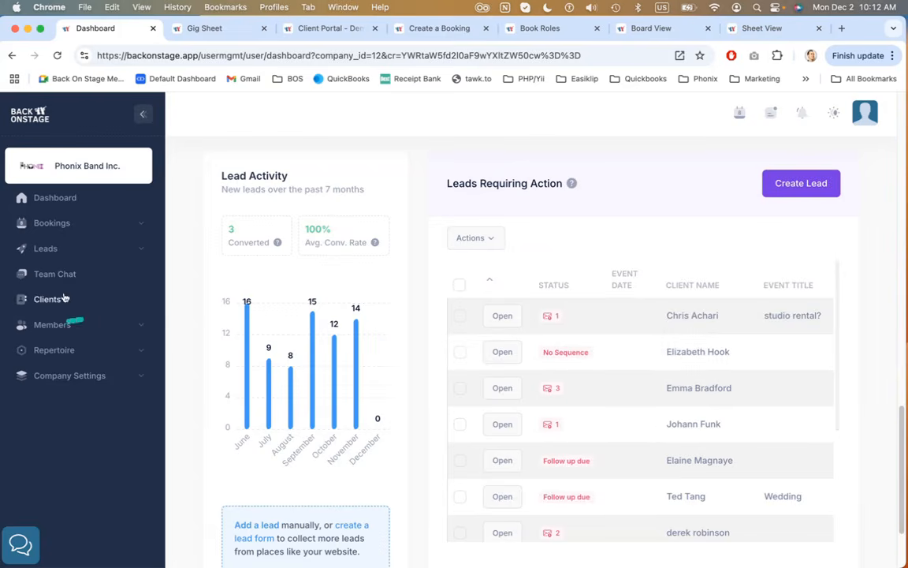
{"action": "left_click", "coordinate": [82, 252]}
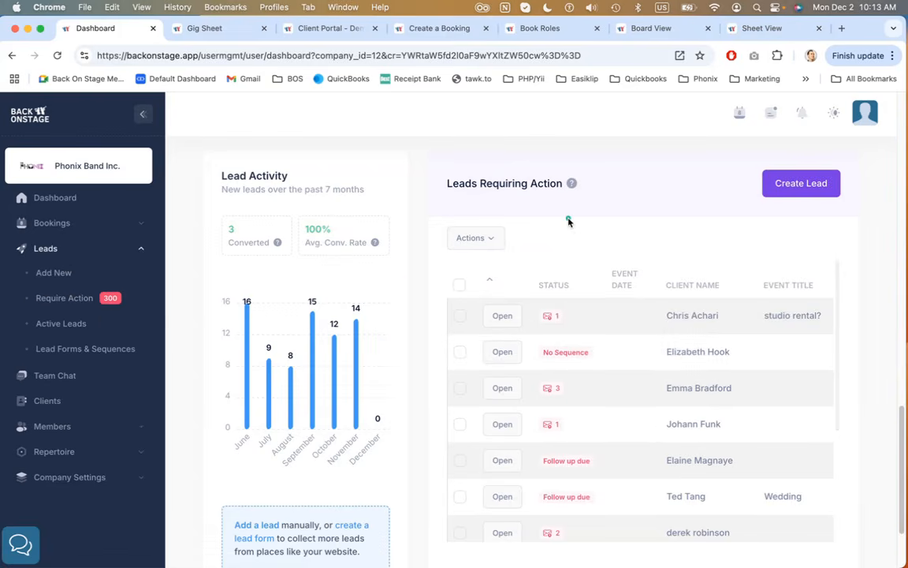
{"action": "scroll", "coordinate": [575, 228], "scroll_direction": "up", "scroll_amount": 15}
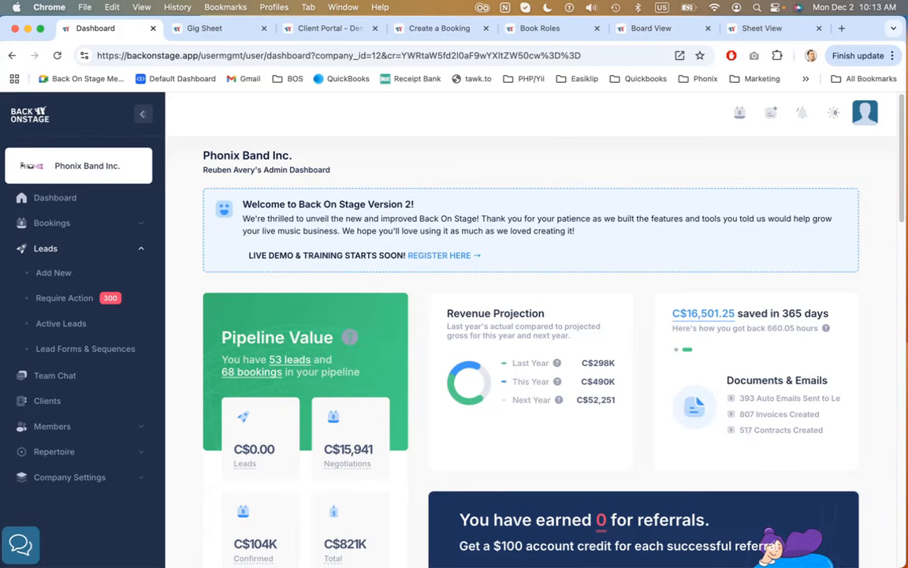
Switch to the Gig Sheet tab and open its Actions menu to show the Booking Creator and Edit Roles & Rates submenus
{"action": "left_click", "coordinate": [203, 33]}
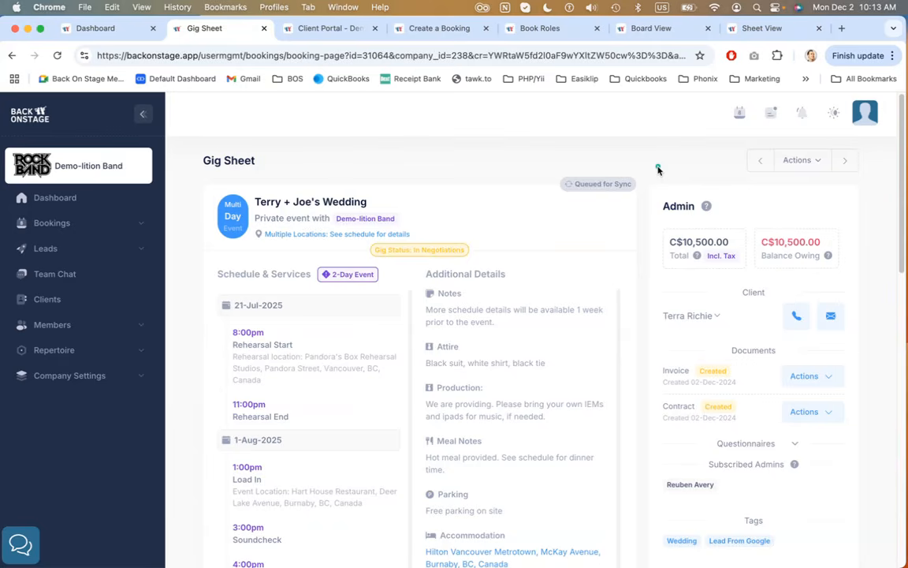
{"action": "left_click", "coordinate": [820, 162]}
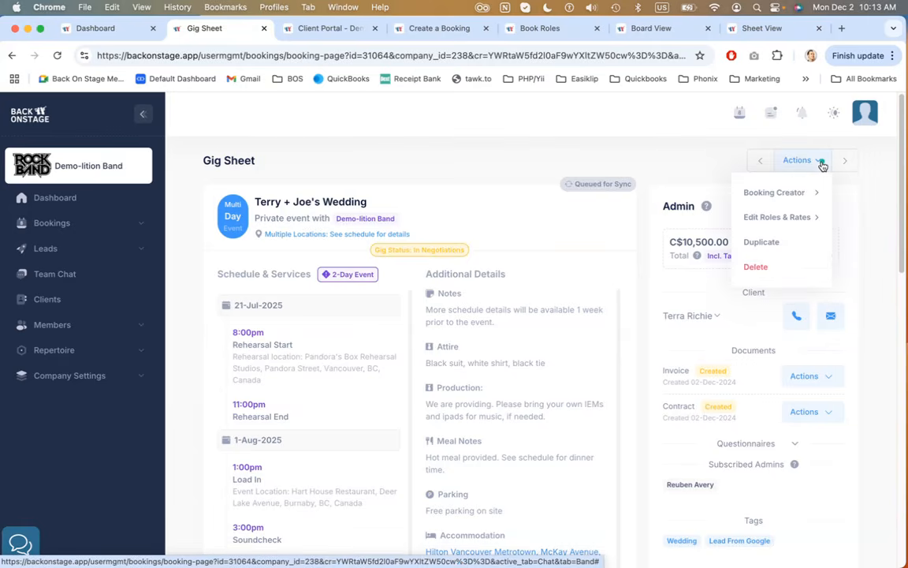
{"action": "mouse_move", "coordinate": [802, 196]}
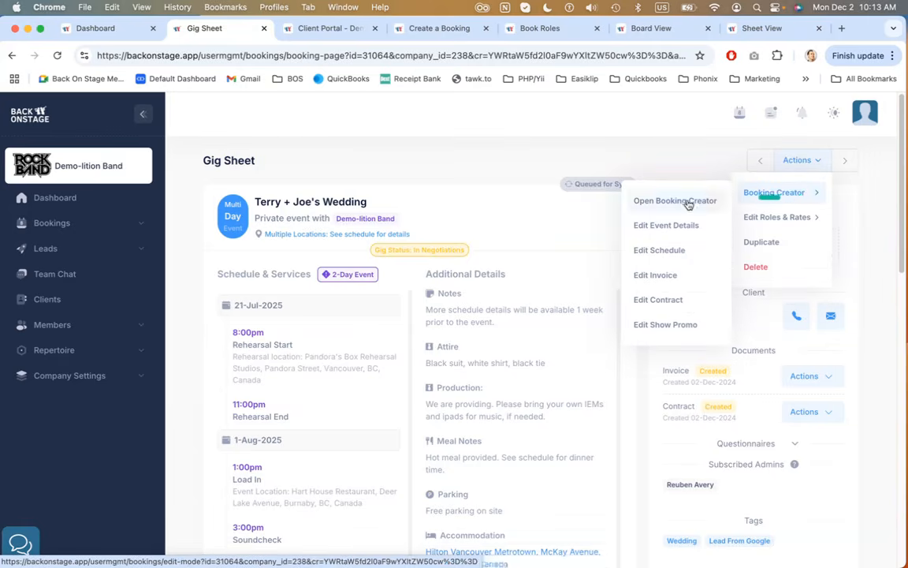
{"action": "left_click", "coordinate": [686, 236]}
{"action": "mouse_move", "coordinate": [761, 217]}
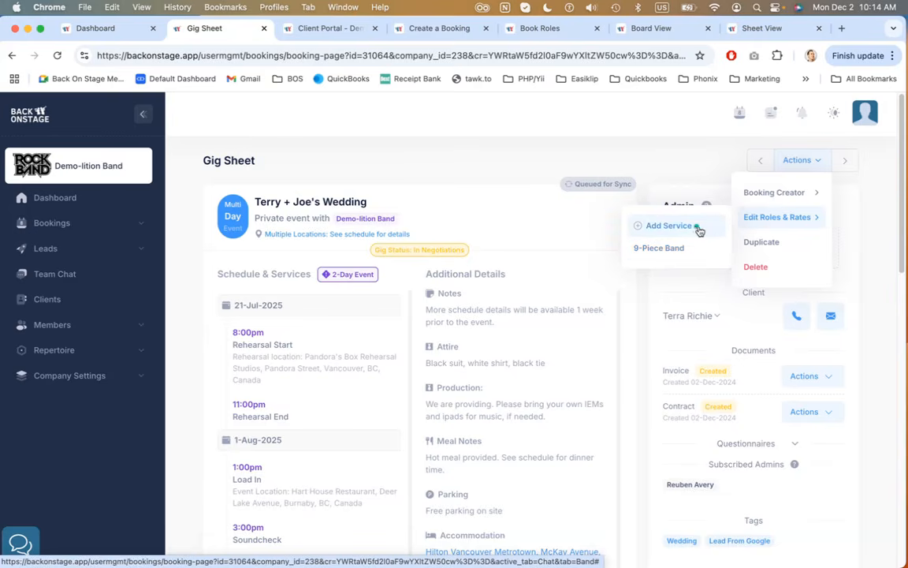
{"action": "left_click", "coordinate": [703, 168]}
Point out the gig sheet's event header and highlight the 21-Jul-2025 and 1-Aug-2025 dates in Schedule & Services
{"action": "scroll", "coordinate": [395, 176], "scroll_direction": "down", "scroll_amount": 1}
{"action": "scroll", "coordinate": [395, 177], "scroll_direction": "up", "scroll_amount": 1}
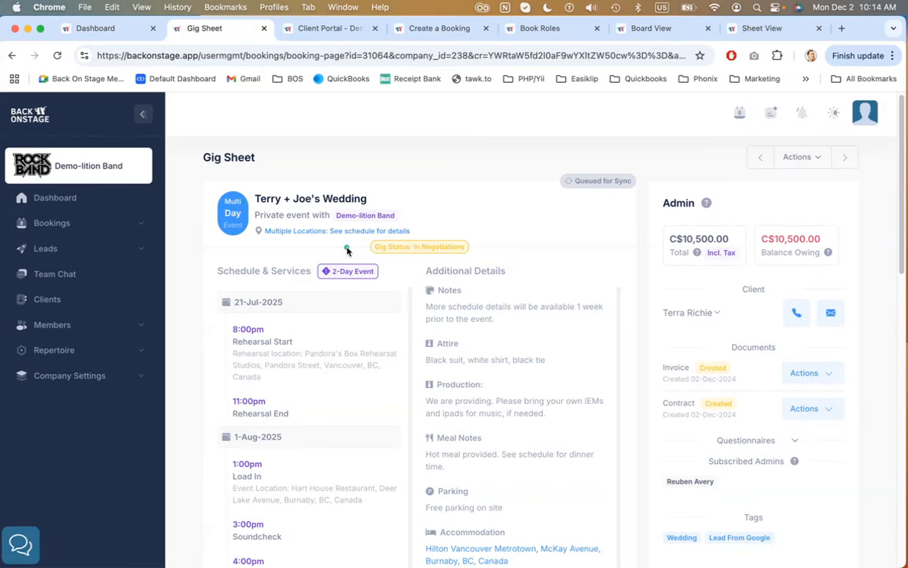
{"action": "left_click_drag", "start_coordinate": [206, 182], "coordinate": [252, 228]}
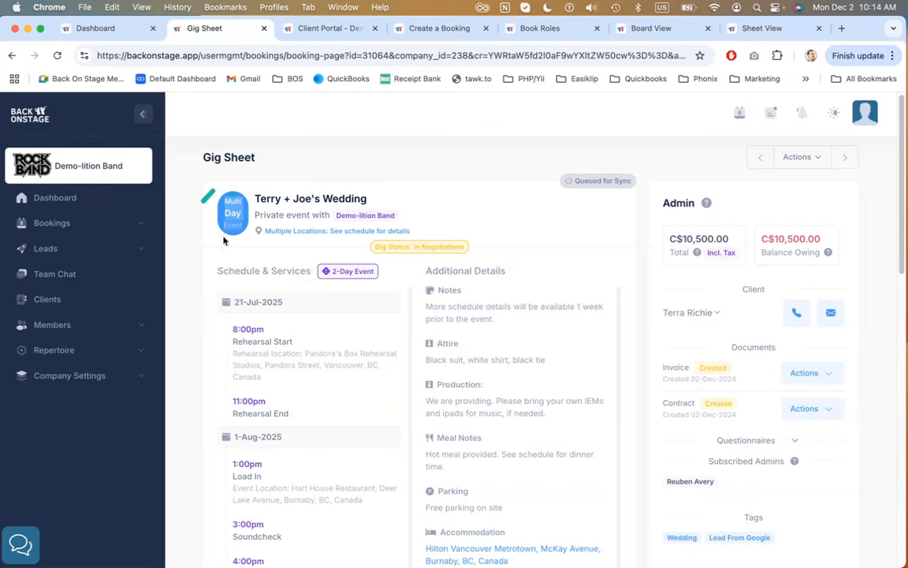
{"action": "left_click", "coordinate": [304, 164]}
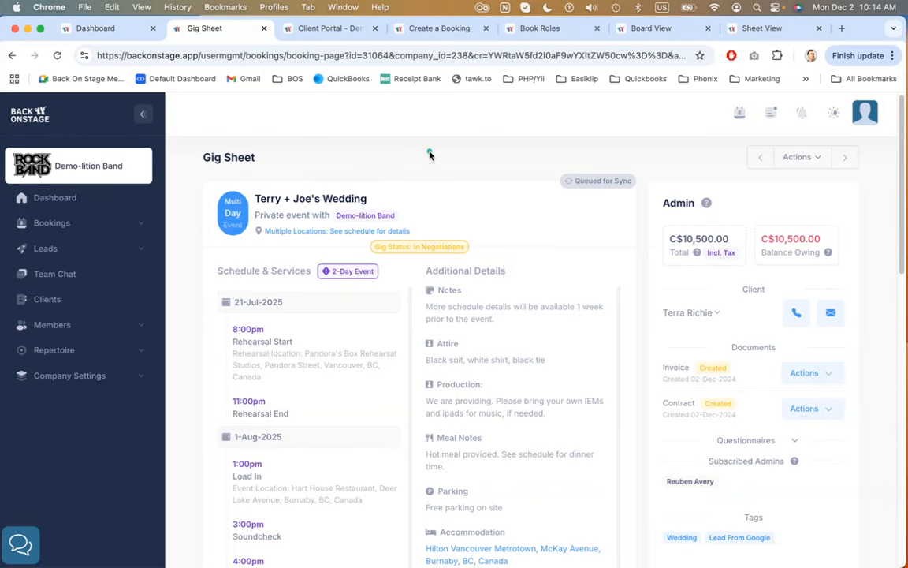
{"action": "scroll", "coordinate": [425, 161], "scroll_direction": "down", "scroll_amount": 2}
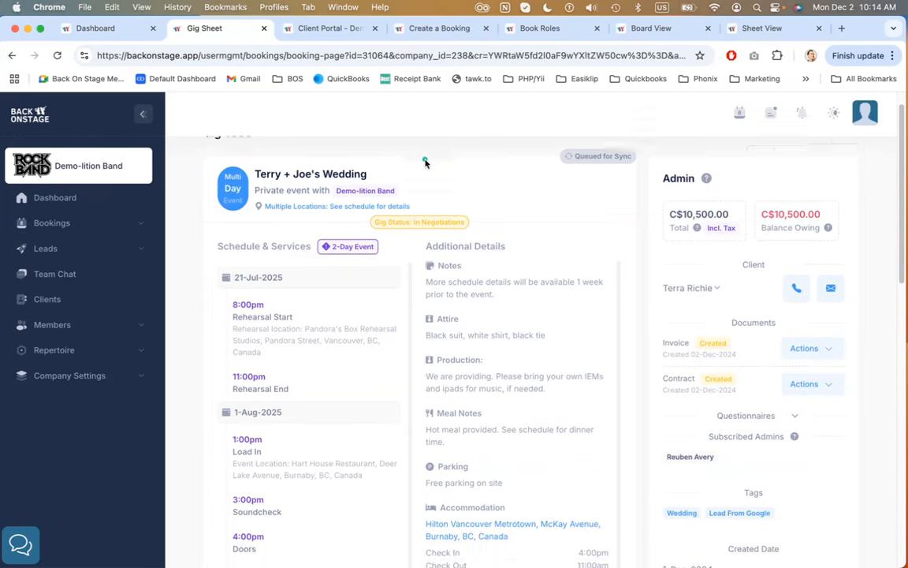
{"action": "left_click_drag", "start_coordinate": [253, 214], "coordinate": [356, 209]}
{"action": "left_click", "coordinate": [354, 210]}
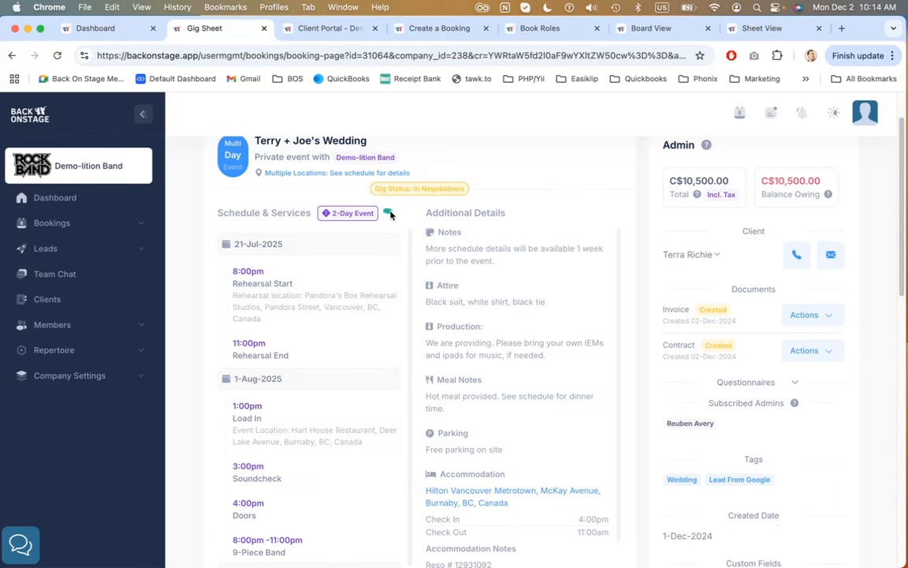
{"action": "scroll", "coordinate": [339, 209], "scroll_direction": "down", "scroll_amount": 2}
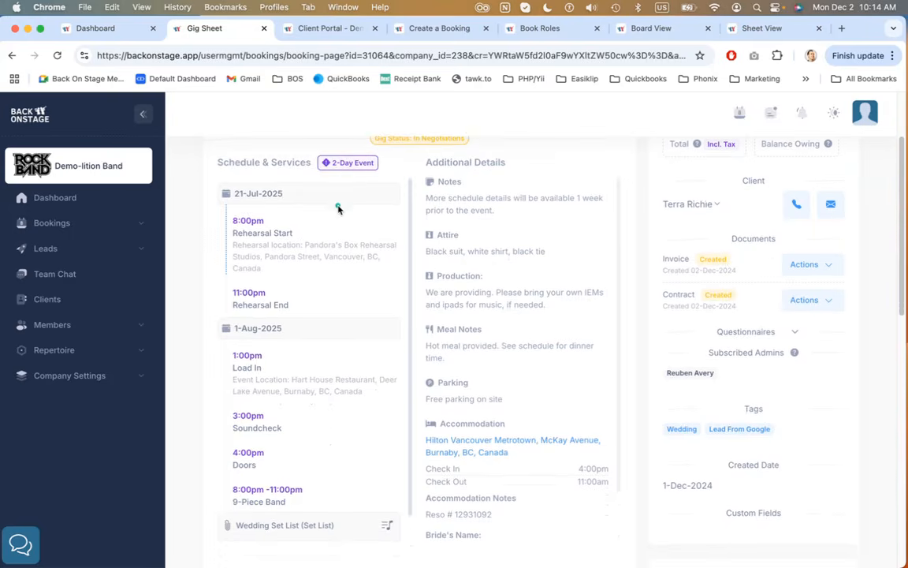
{"action": "left_click_drag", "start_coordinate": [237, 193], "coordinate": [309, 200]}
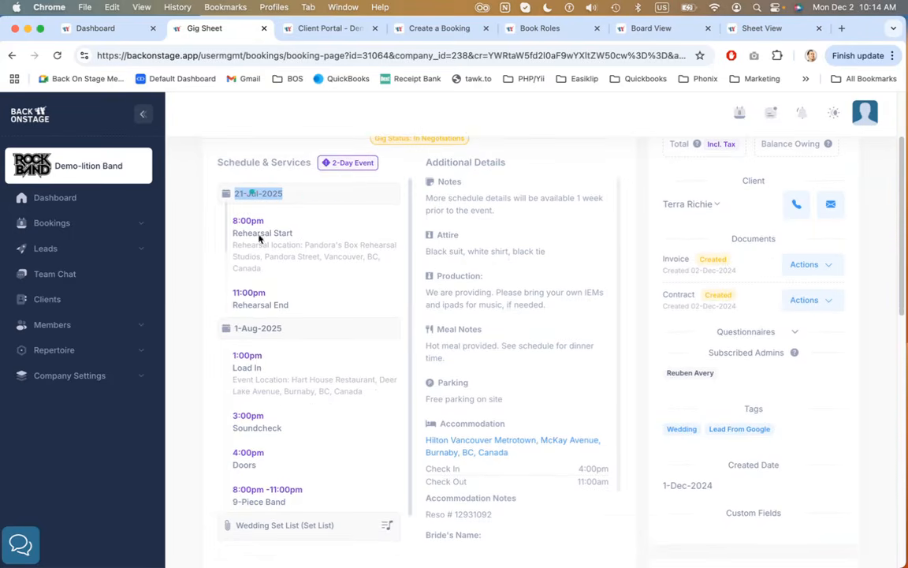
{"action": "left_click_drag", "start_coordinate": [229, 329], "coordinate": [301, 328]}
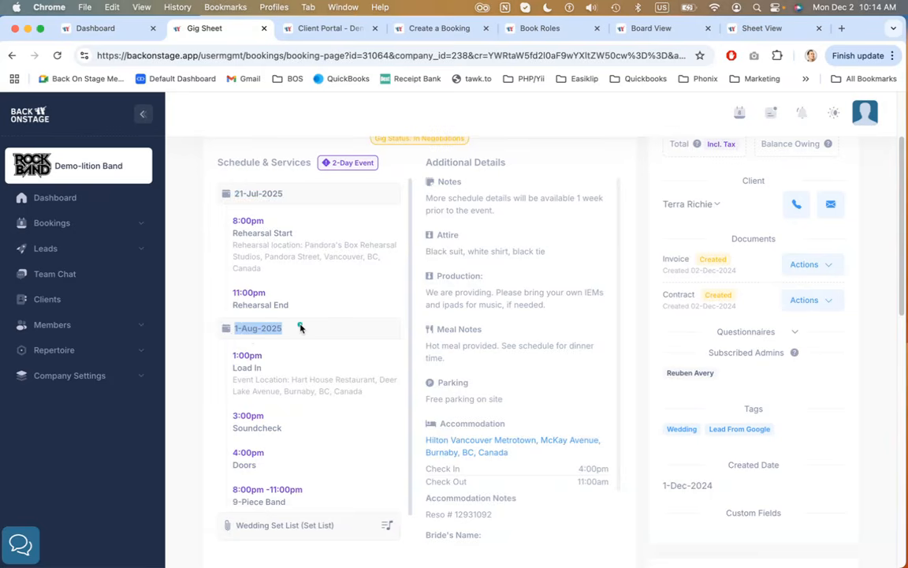
{"action": "left_click_drag", "start_coordinate": [209, 323], "coordinate": [278, 287]}
{"action": "scroll", "coordinate": [380, 243], "scroll_direction": "up", "scroll_amount": 2}
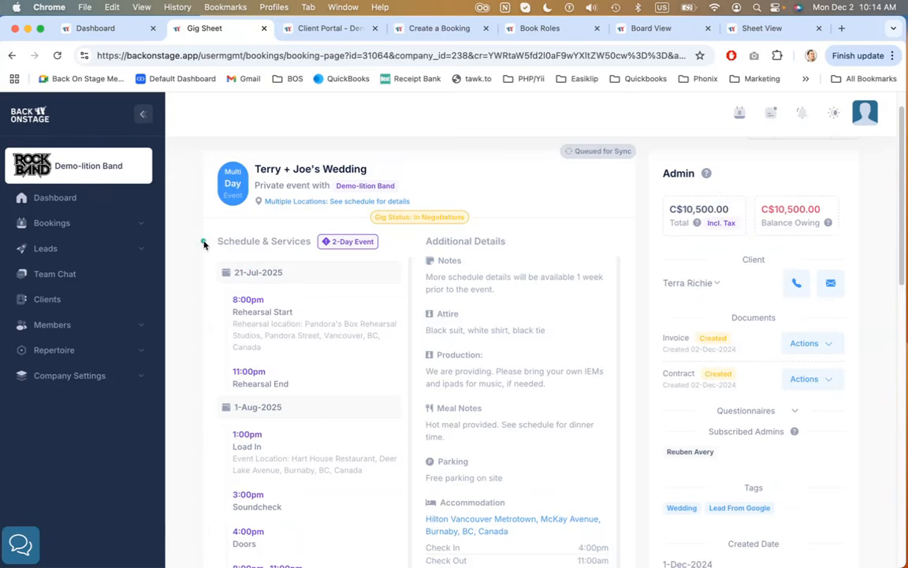
Highlight the wedding event title and scroll through the two-day schedule, locations and additional details on the gig sheet
{"action": "scroll", "coordinate": [203, 243], "scroll_direction": "down", "scroll_amount": 3}
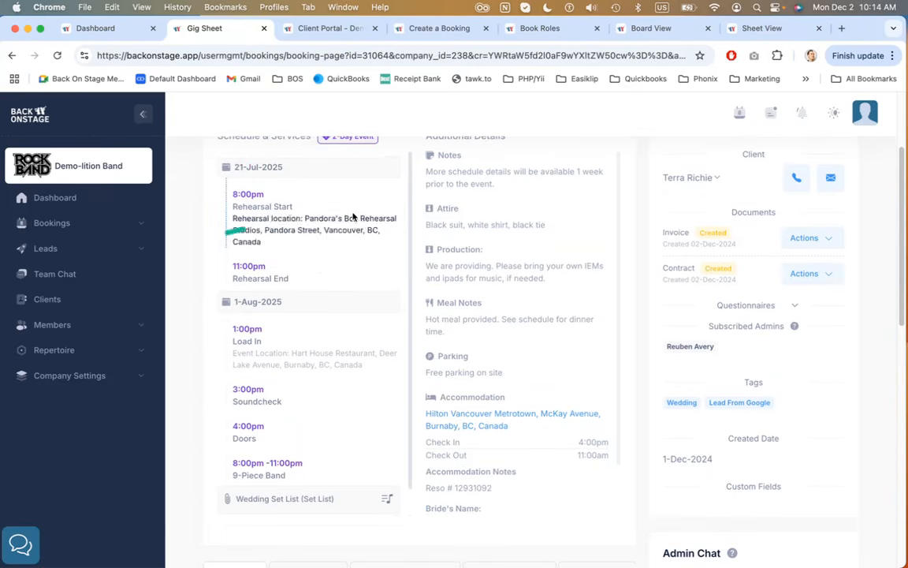
{"action": "scroll", "coordinate": [334, 271], "scroll_direction": "up", "scroll_amount": 4}
{"action": "left_click_drag", "start_coordinate": [284, 196], "coordinate": [385, 196]}
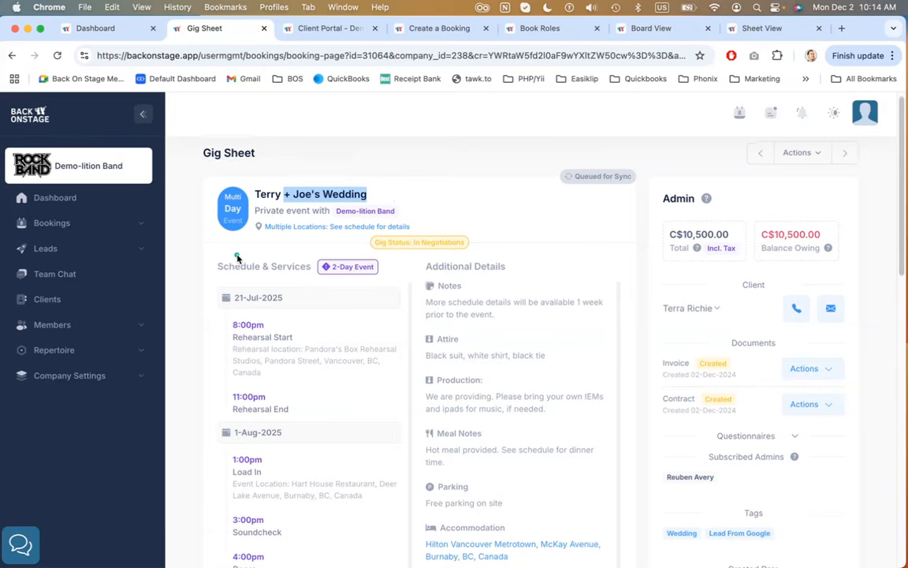
{"action": "scroll", "coordinate": [237, 257], "scroll_direction": "down", "scroll_amount": 5}
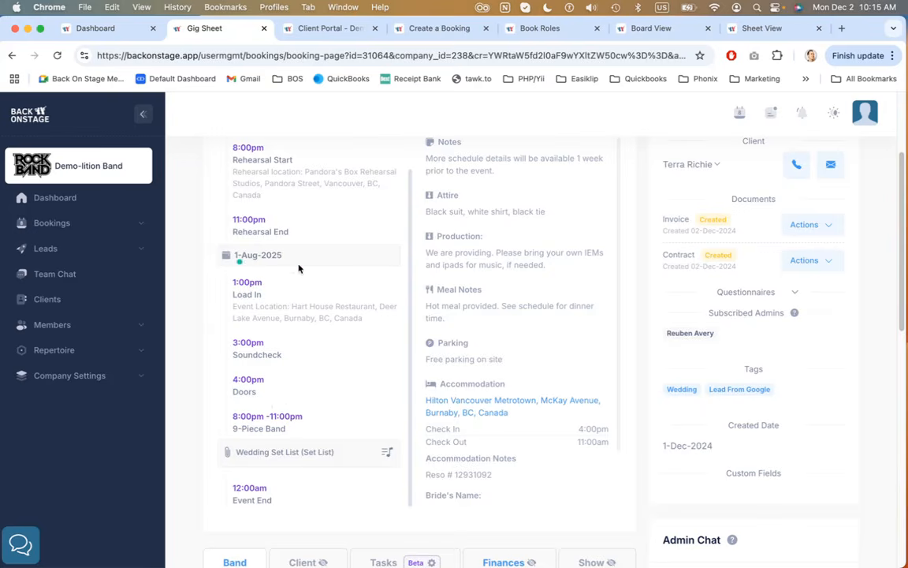
{"action": "scroll", "coordinate": [300, 284], "scroll_direction": "up", "scroll_amount": 1}
{"action": "scroll", "coordinate": [302, 287], "scroll_direction": "up", "scroll_amount": 2}
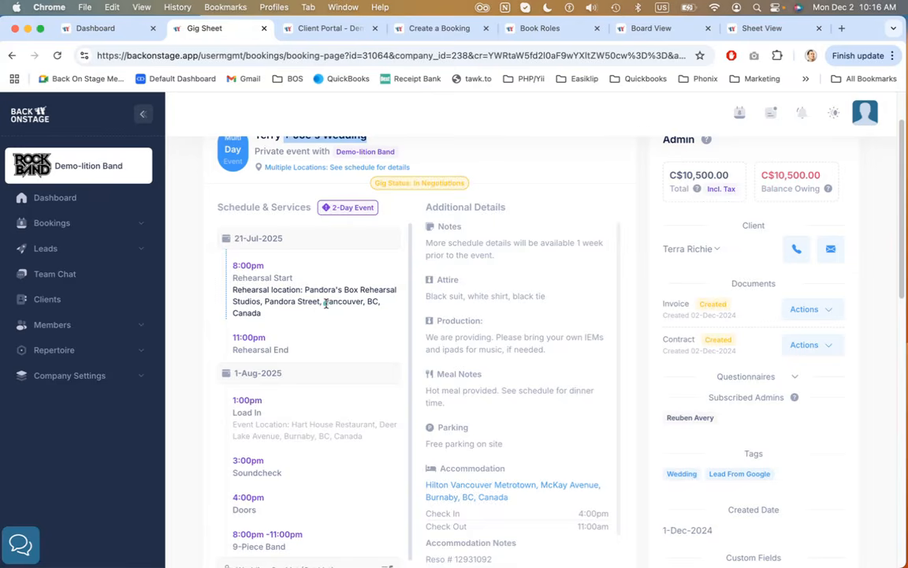
{"action": "scroll", "coordinate": [326, 295], "scroll_direction": "down", "scroll_amount": 1}
{"action": "scroll", "coordinate": [326, 294], "scroll_direction": "up", "scroll_amount": 1}
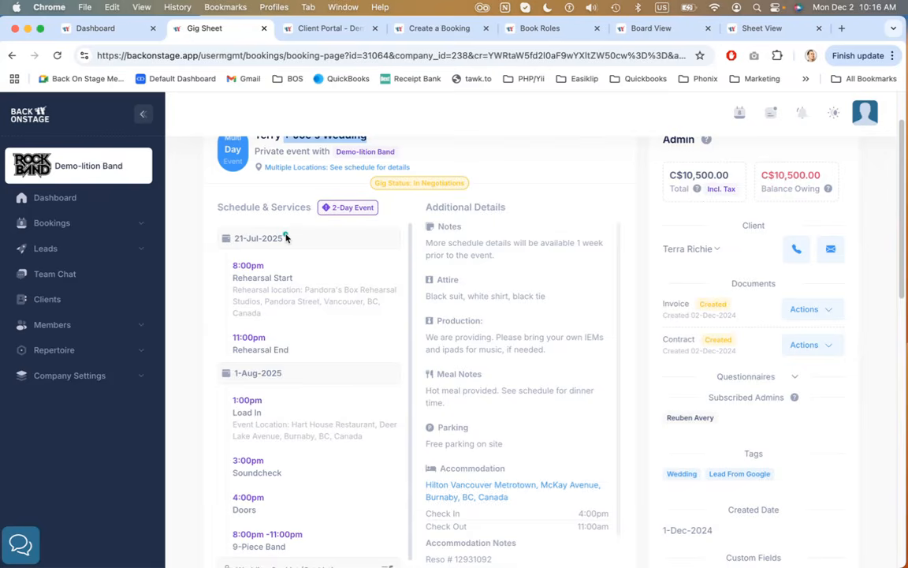
{"action": "scroll", "coordinate": [285, 238], "scroll_direction": "down", "scroll_amount": 5}
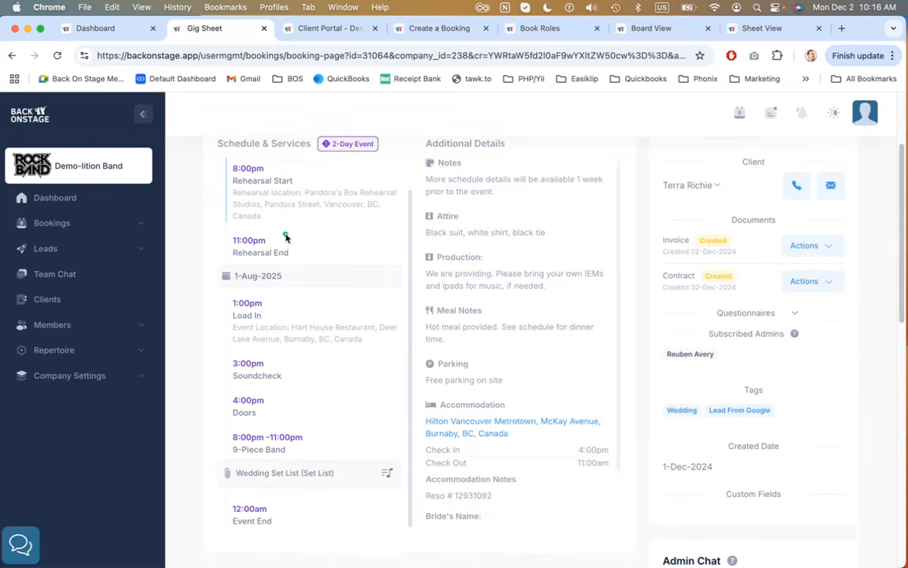
{"action": "scroll", "coordinate": [285, 203], "scroll_direction": "down", "scroll_amount": 1}
{"action": "scroll", "coordinate": [309, 284], "scroll_direction": "down", "scroll_amount": 1}
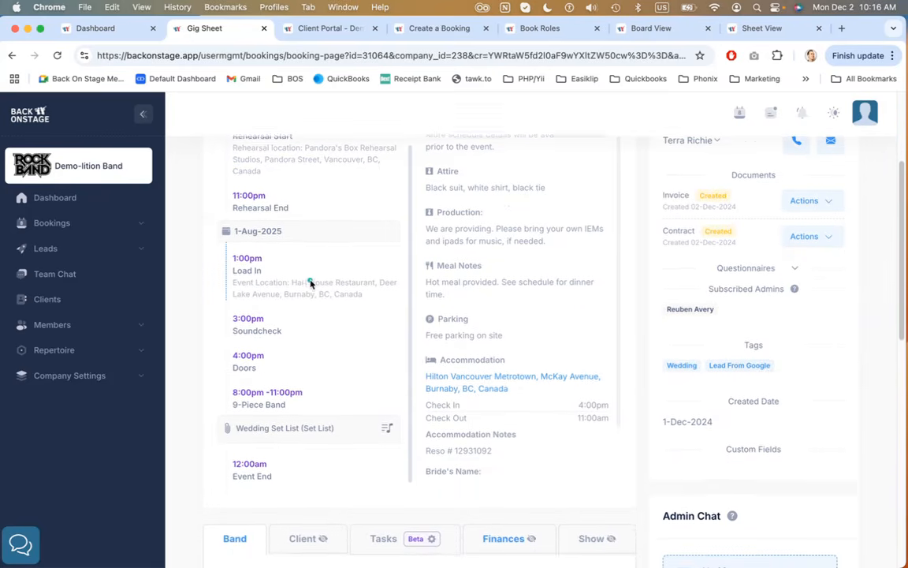
{"action": "scroll", "coordinate": [301, 280], "scroll_direction": "up", "scroll_amount": 2}
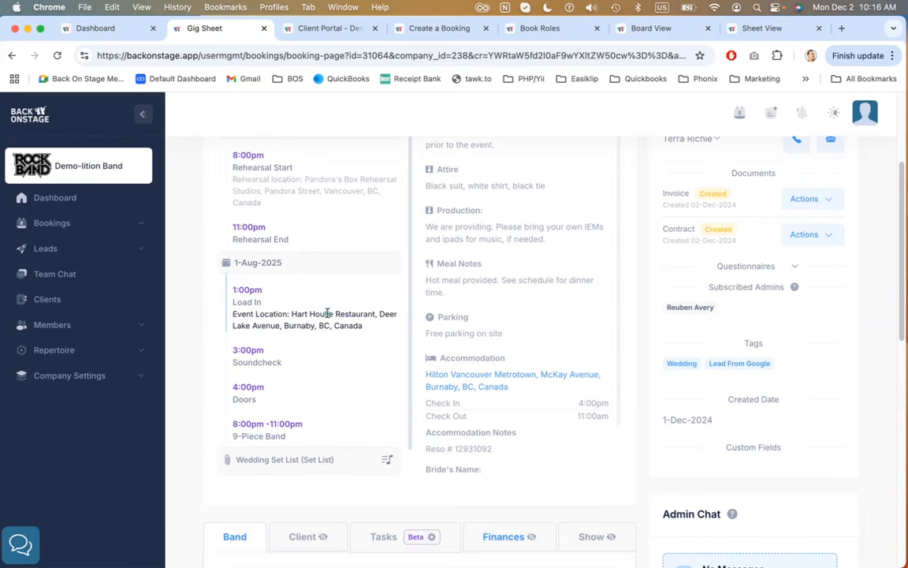
Scroll through the schedule and highlight the 8:00pm Rehearsal Start and 11:00pm Rehearsal End times on 21-Jul-2025
{"action": "scroll", "coordinate": [327, 312], "scroll_direction": "down", "scroll_amount": 1}
{"action": "scroll", "coordinate": [327, 312], "scroll_direction": "down", "scroll_amount": 1}
{"action": "scroll", "coordinate": [320, 287], "scroll_direction": "down", "scroll_amount": 1}
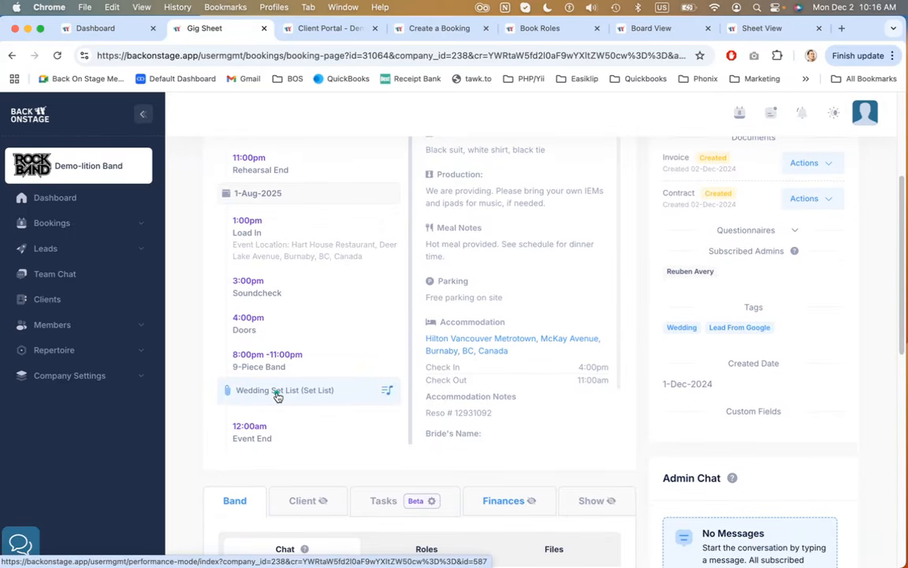
{"action": "scroll", "coordinate": [302, 324], "scroll_direction": "up", "scroll_amount": 2}
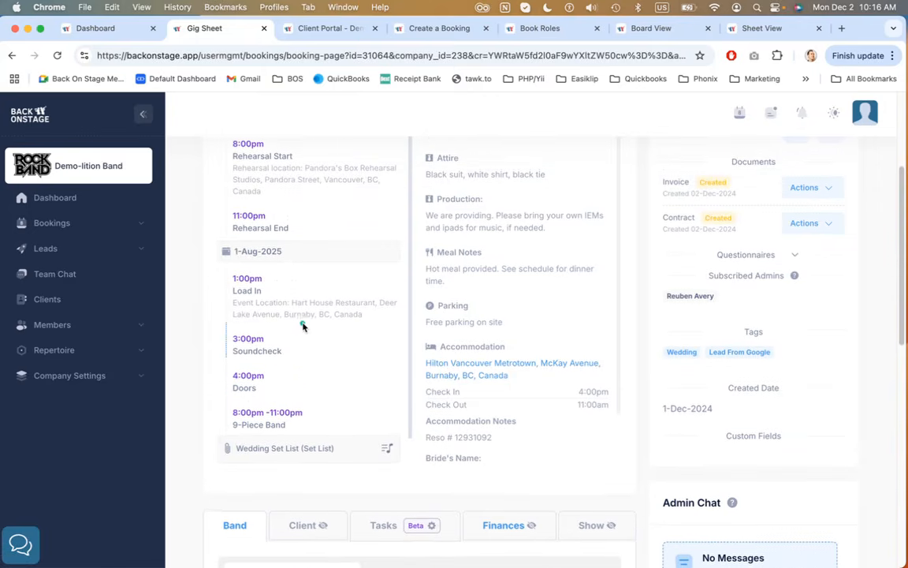
{"action": "scroll", "coordinate": [302, 324], "scroll_direction": "up", "scroll_amount": 3}
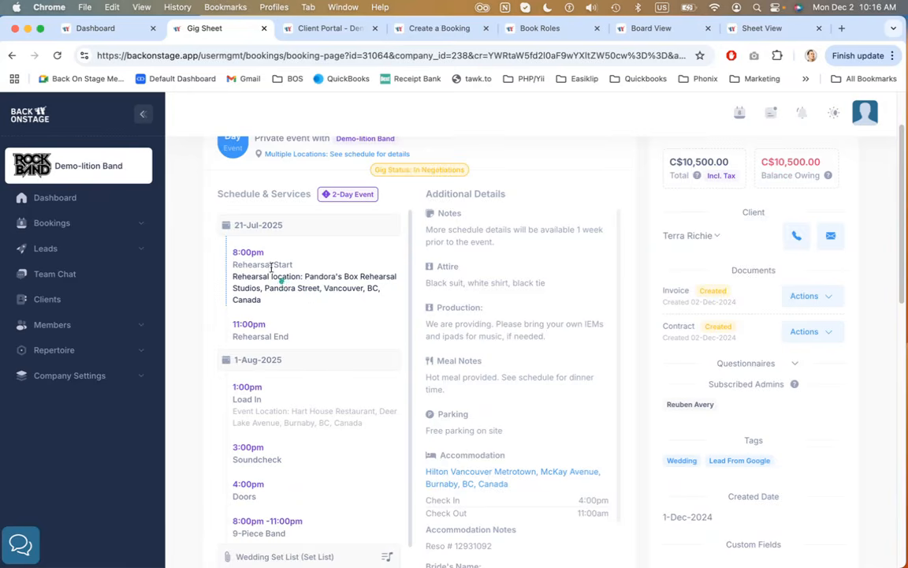
{"action": "left_click_drag", "start_coordinate": [233, 251], "coordinate": [265, 253]}
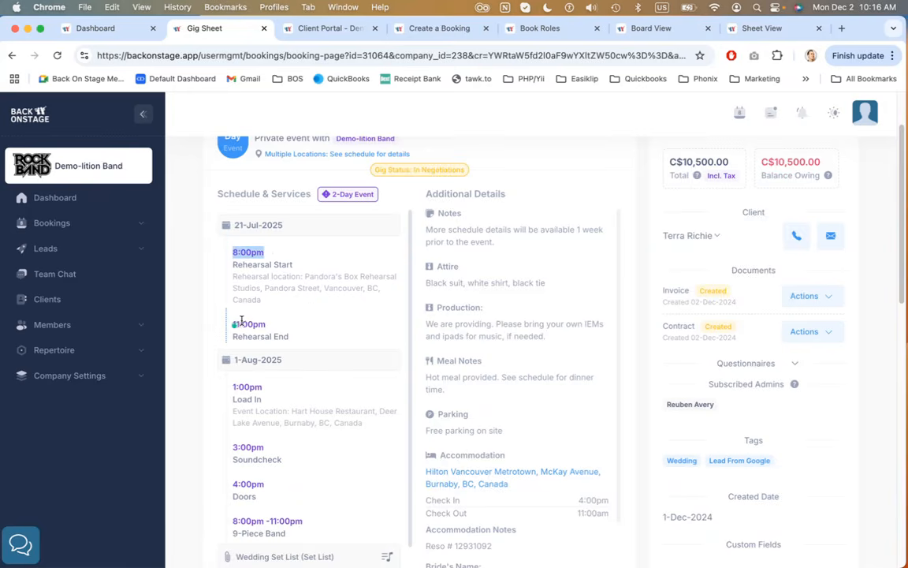
{"action": "left_click_drag", "start_coordinate": [234, 324], "coordinate": [250, 323]}
{"action": "left_click", "coordinate": [292, 314]}
{"action": "scroll", "coordinate": [292, 314], "scroll_direction": "down", "scroll_amount": 5}
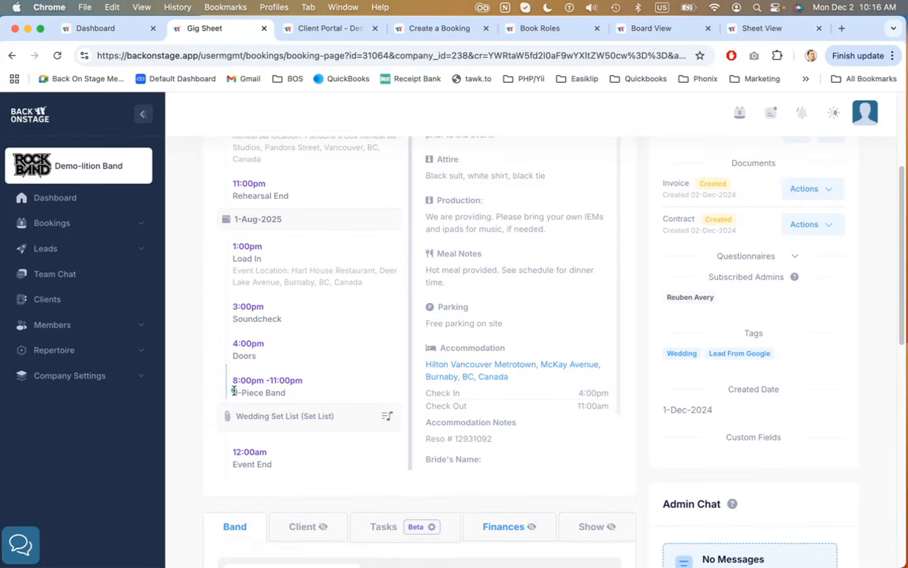
Highlight the 9-Piece Band slot and the 1:00pm Load In time in the 1-Aug-2025 schedule
{"action": "left_click_drag", "start_coordinate": [234, 391], "coordinate": [301, 390]}
{"action": "left_click", "coordinate": [300, 387]}
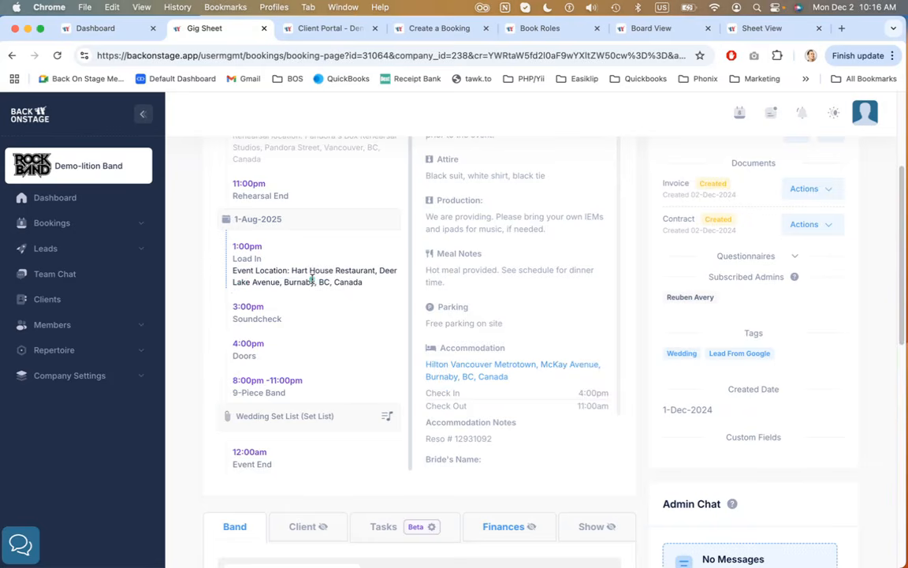
{"action": "left_click_drag", "start_coordinate": [233, 246], "coordinate": [271, 249]}
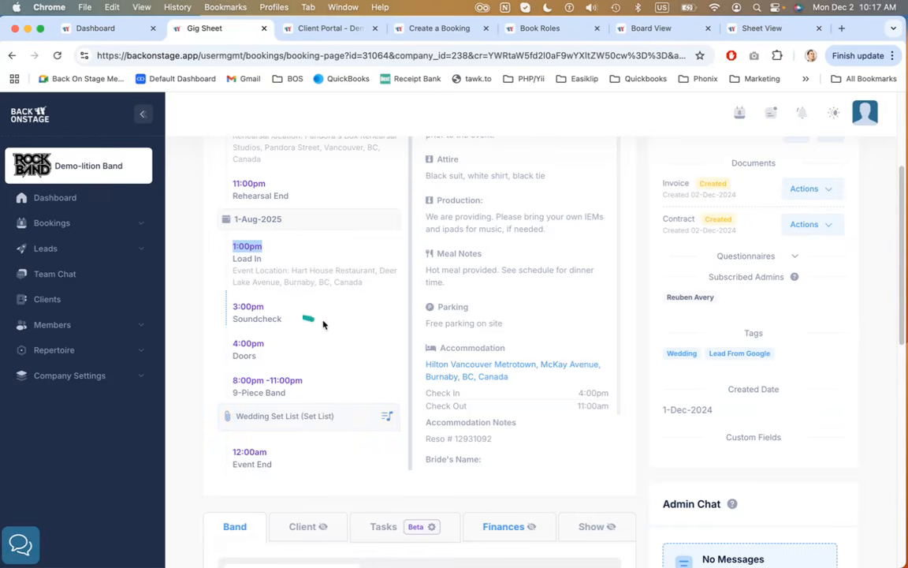
{"action": "scroll", "coordinate": [320, 317], "scroll_direction": "up", "scroll_amount": 1}
{"action": "left_click", "coordinate": [310, 300]}
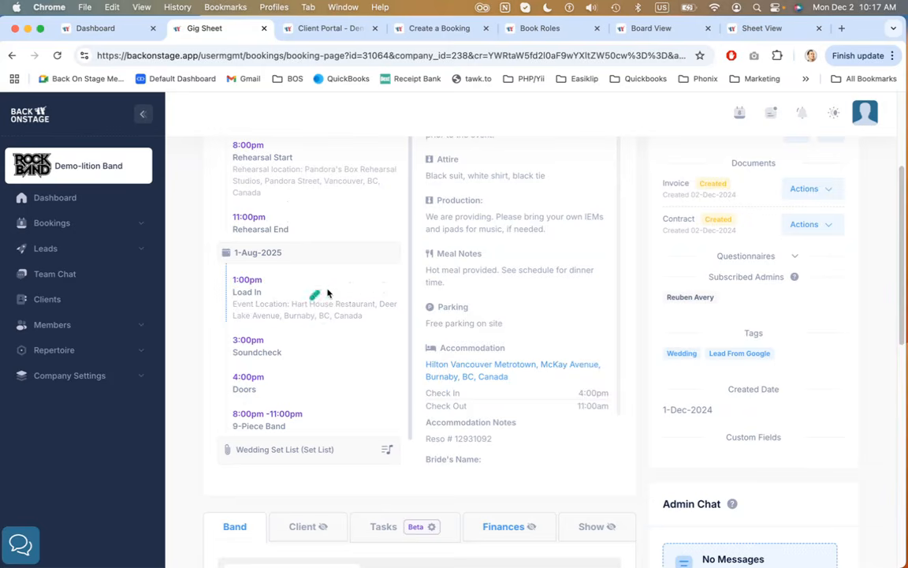
{"action": "scroll", "coordinate": [327, 293], "scroll_direction": "up", "scroll_amount": 5}
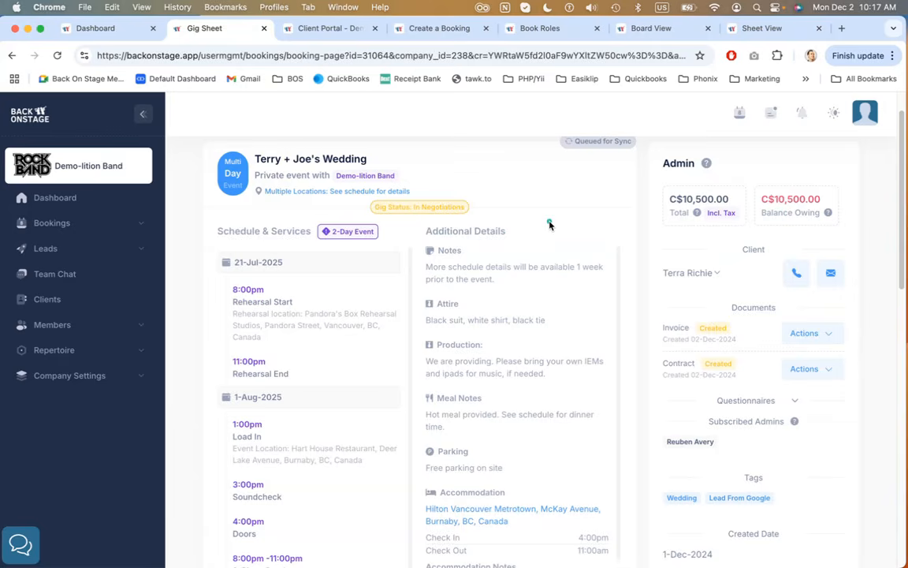
{"action": "scroll", "coordinate": [509, 238], "scroll_direction": "down", "scroll_amount": 3}
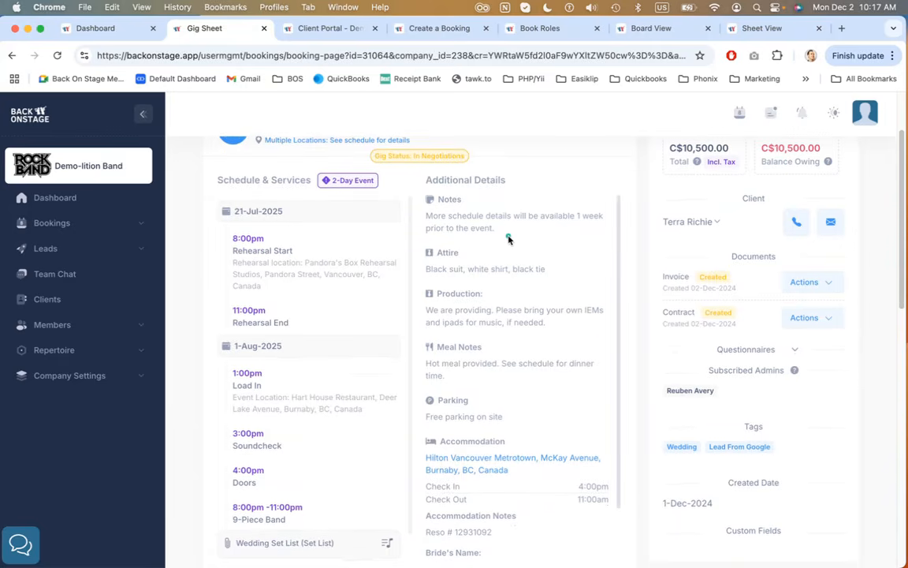
Highlight the Notes heading and the bride's and groom's name fields in Additional Details
{"action": "left_click_drag", "start_coordinate": [417, 200], "coordinate": [469, 201]}
{"action": "left_click", "coordinate": [475, 209]}
{"action": "scroll", "coordinate": [492, 294], "scroll_direction": "down", "scroll_amount": 5}
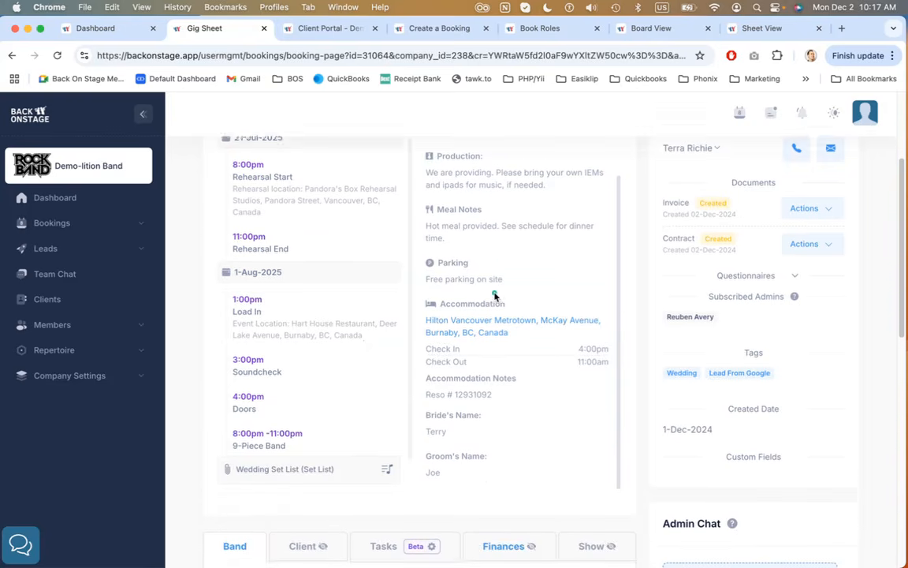
{"action": "scroll", "coordinate": [494, 295], "scroll_direction": "down", "scroll_amount": 2}
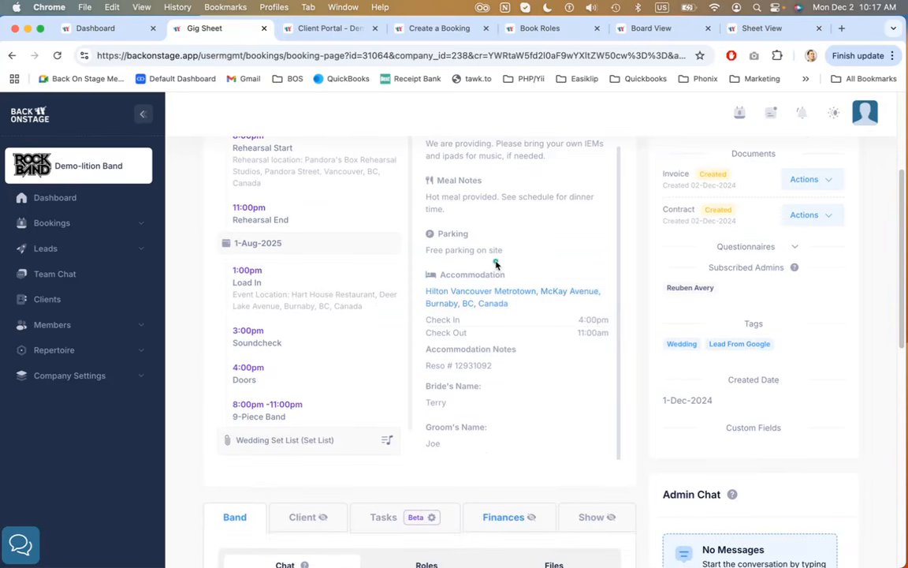
{"action": "scroll", "coordinate": [495, 262], "scroll_direction": "up", "scroll_amount": 5}
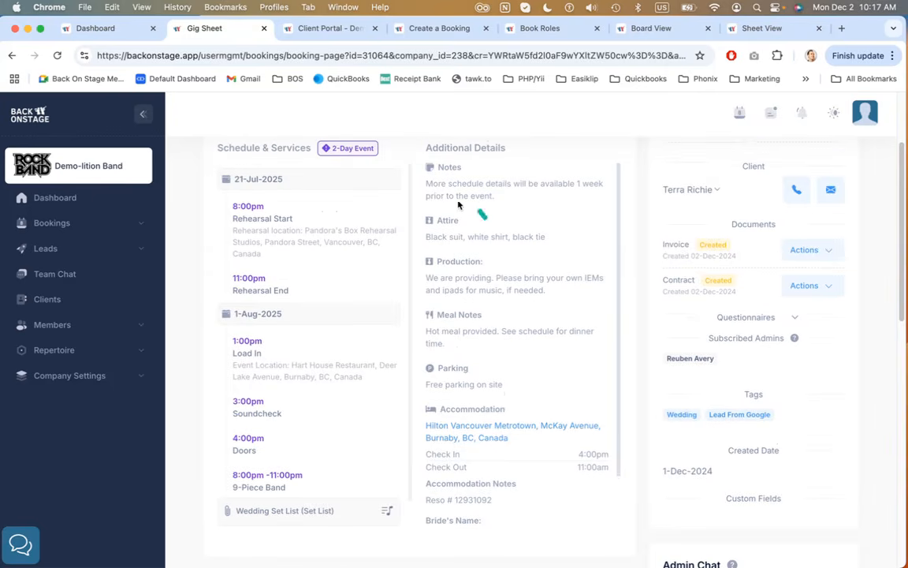
{"action": "scroll", "coordinate": [495, 385], "scroll_direction": "down", "scroll_amount": 2}
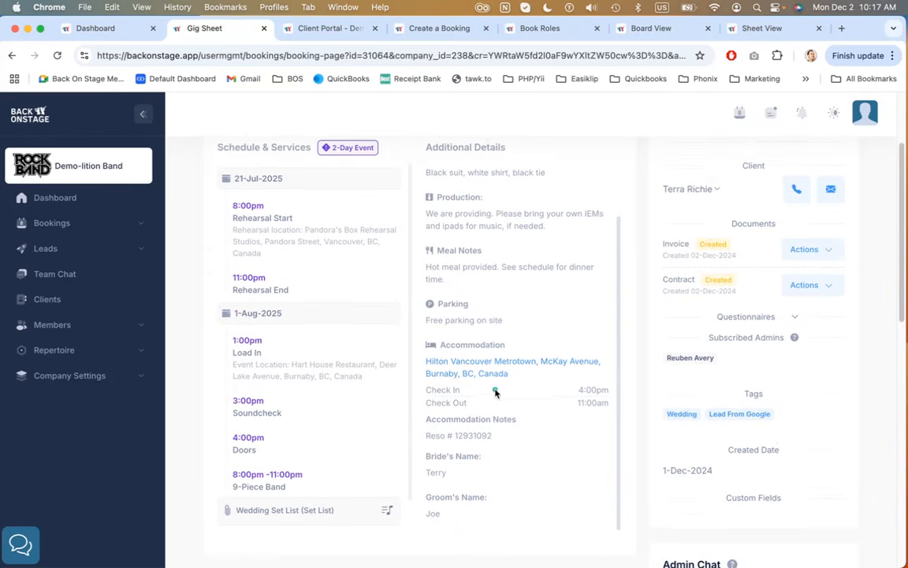
{"action": "scroll", "coordinate": [505, 386], "scroll_direction": "down", "scroll_amount": 3}
{"action": "left_click_drag", "start_coordinate": [432, 354], "coordinate": [489, 400]}
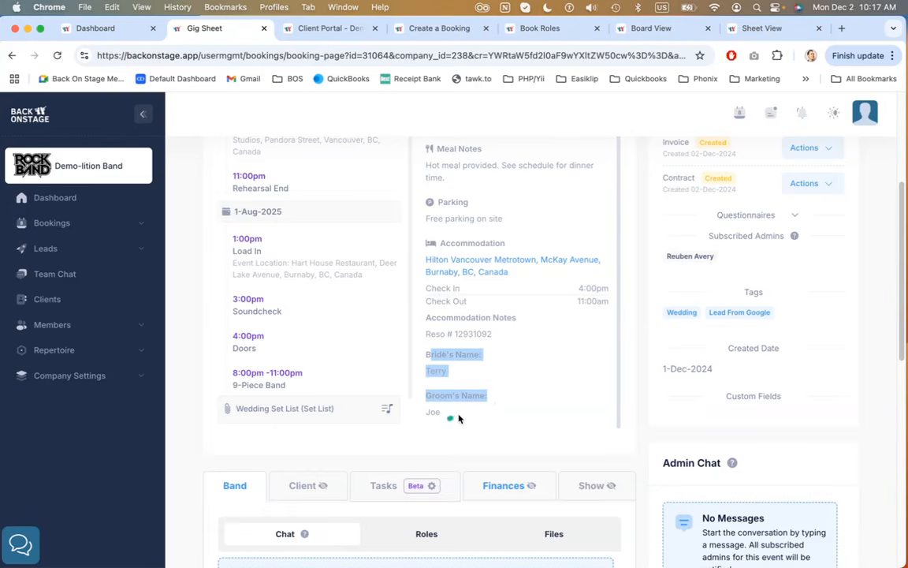
{"action": "left_click", "coordinate": [455, 413]}
{"action": "left_click", "coordinate": [452, 350]}
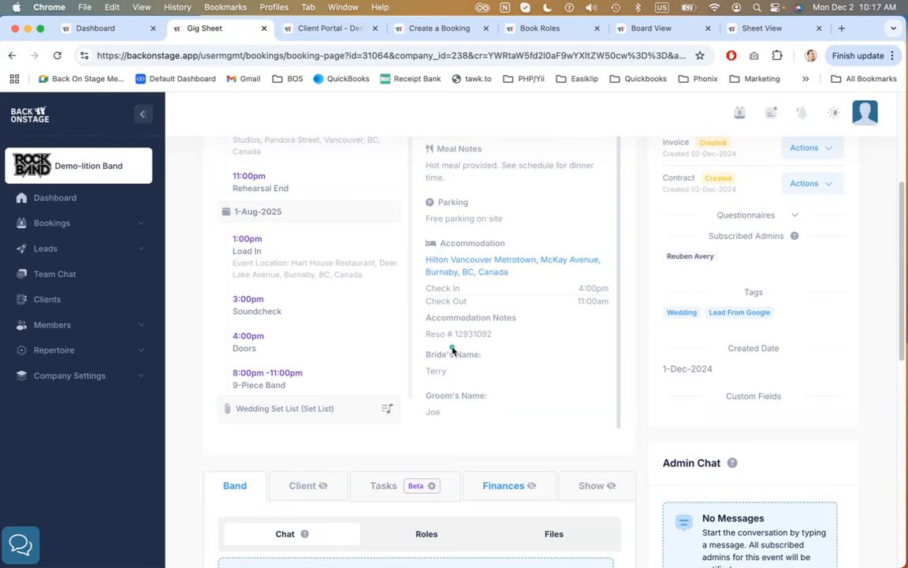
{"action": "left_click", "coordinate": [449, 415]}
{"action": "left_click", "coordinate": [513, 367]}
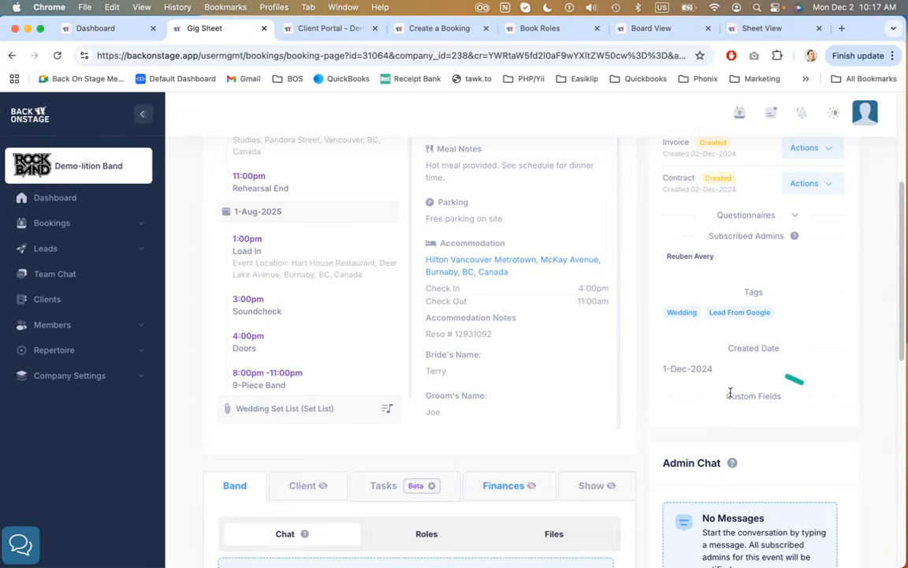
Scroll the Admin panel's financial cards sideways to show Balance Owing, Profit and Tip
{"action": "scroll", "coordinate": [787, 409], "scroll_direction": "up", "scroll_amount": 5}
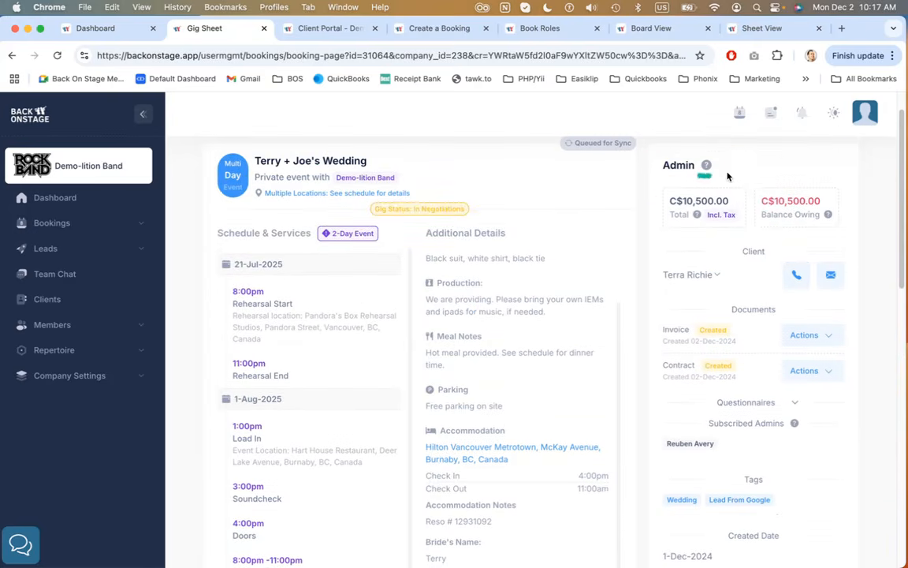
{"action": "scroll", "coordinate": [783, 294], "scroll_direction": "down", "scroll_amount": 4}
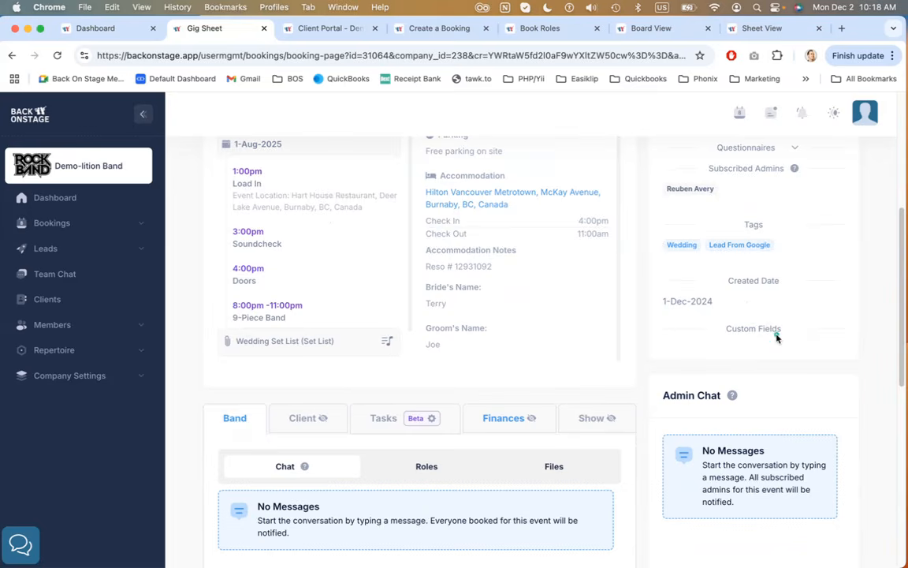
{"action": "scroll", "coordinate": [639, 361], "scroll_direction": "up", "scroll_amount": 4}
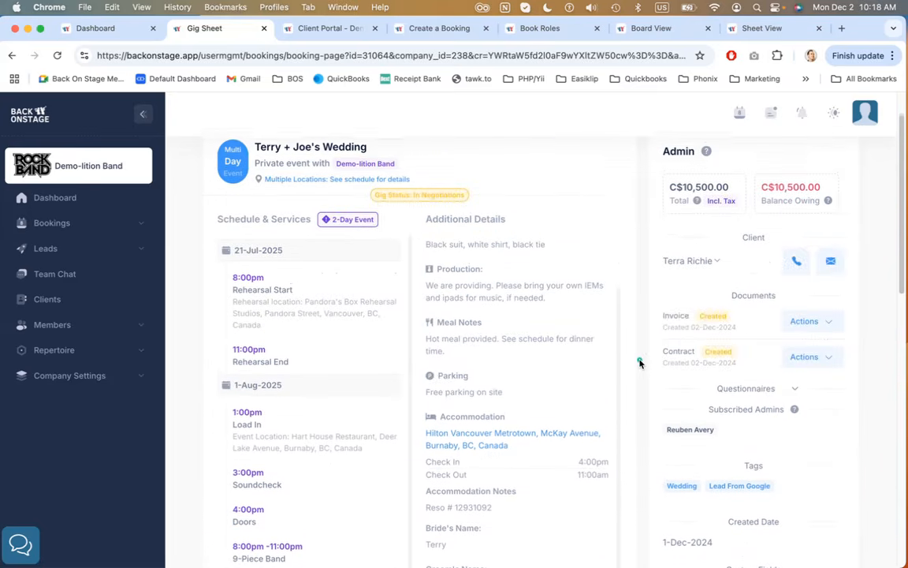
{"action": "scroll", "coordinate": [644, 281], "scroll_direction": "up", "scroll_amount": 1}
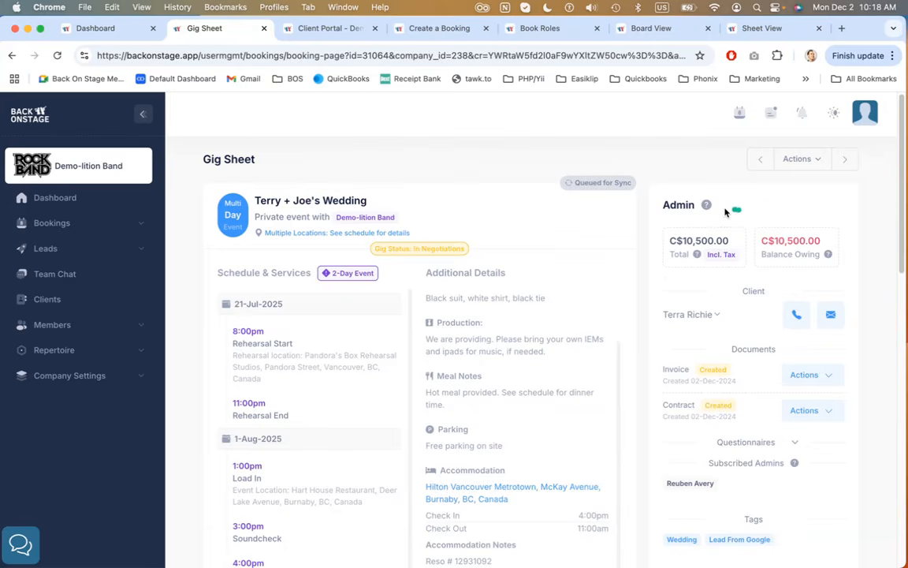
{"action": "scroll", "coordinate": [765, 206], "scroll_direction": "down", "scroll_amount": 2}
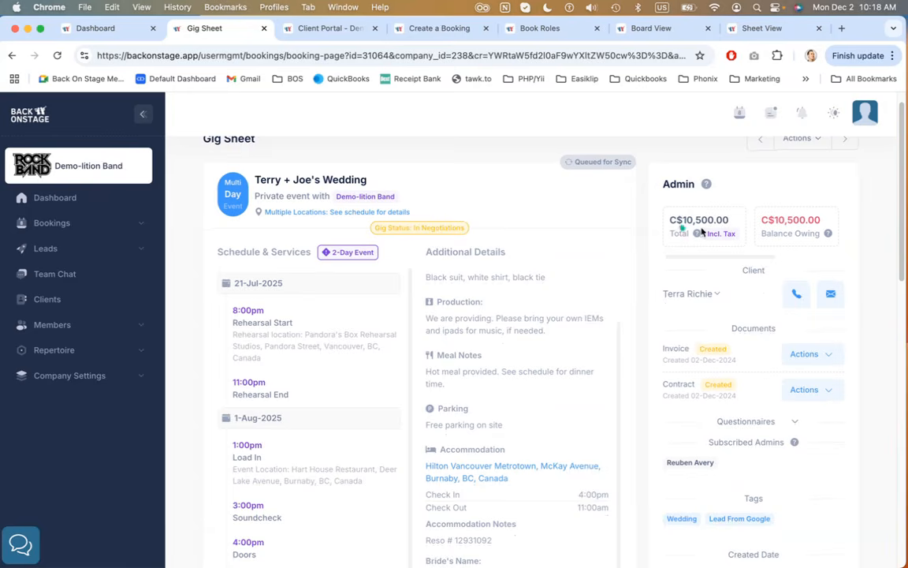
{"action": "scroll", "coordinate": [698, 219], "scroll_direction": "right", "scroll_amount": 5}
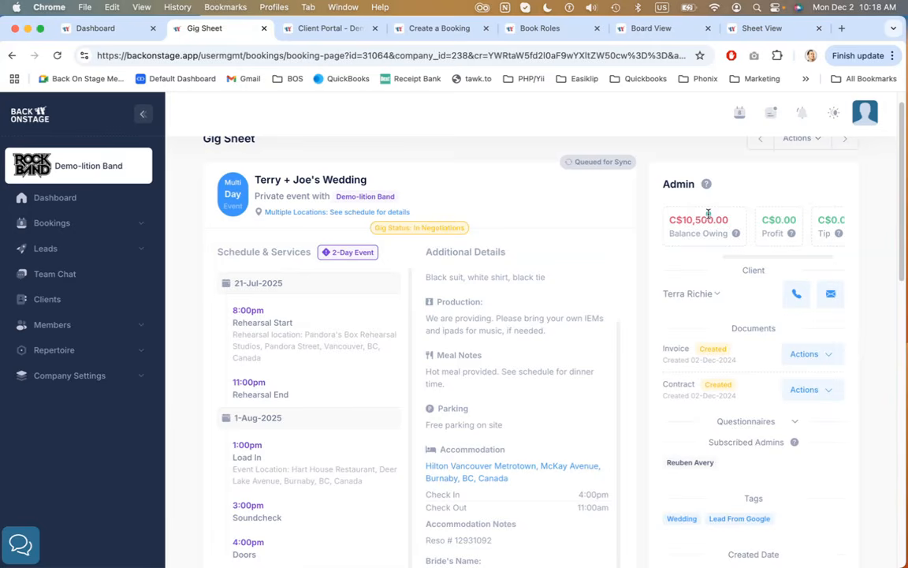
{"action": "scroll", "coordinate": [710, 219], "scroll_direction": "right", "scroll_amount": 2}
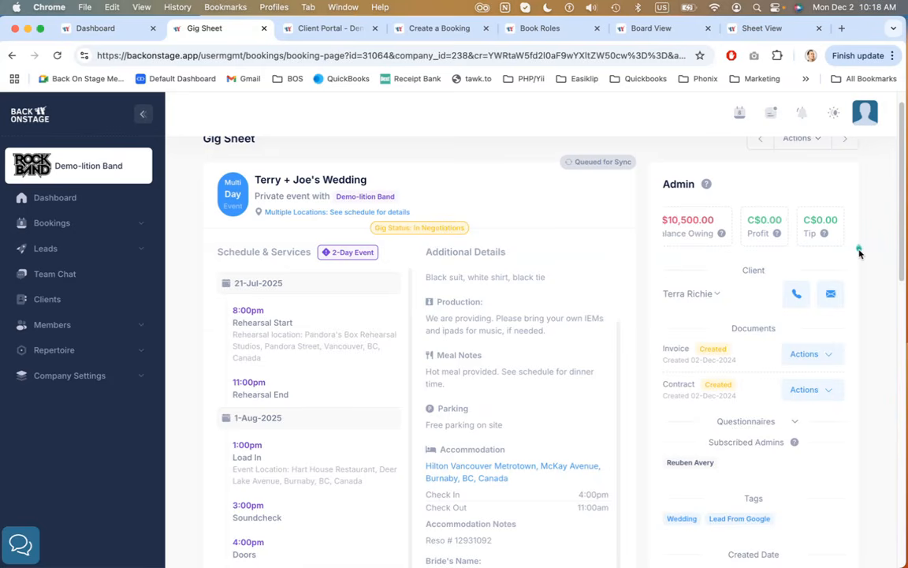
{"action": "scroll", "coordinate": [859, 253], "scroll_direction": "down", "scroll_amount": 2}
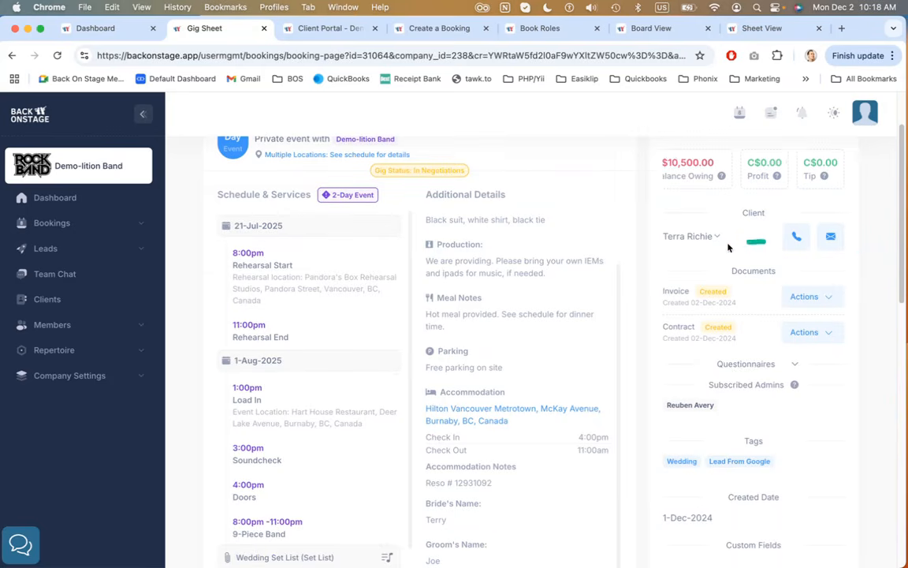
Open Apply Payment from the invoice's Actions menu to show the client payment types, then close the dialog
{"action": "mouse_move", "coordinate": [714, 237]}
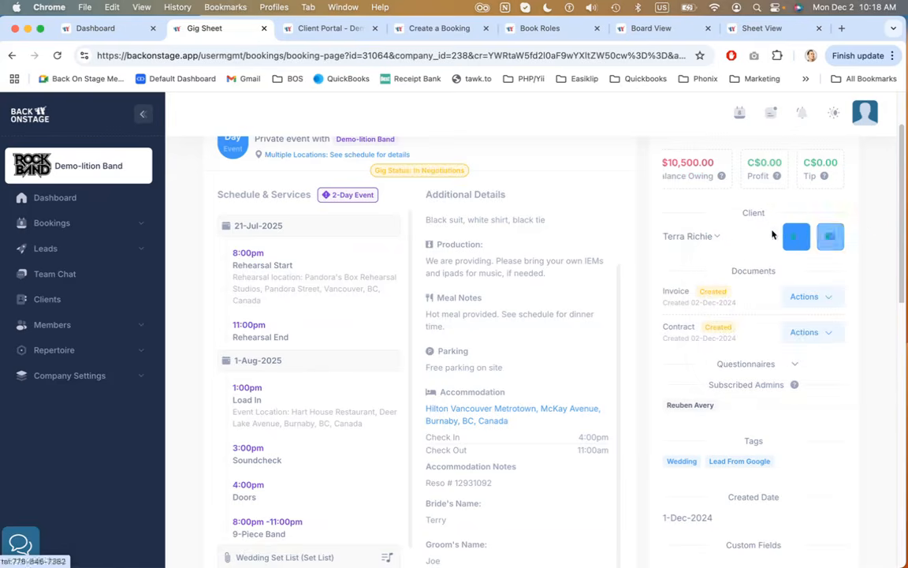
{"action": "scroll", "coordinate": [764, 232], "scroll_direction": "down", "scroll_amount": 1}
{"action": "scroll", "coordinate": [765, 232], "scroll_direction": "down", "scroll_amount": 3}
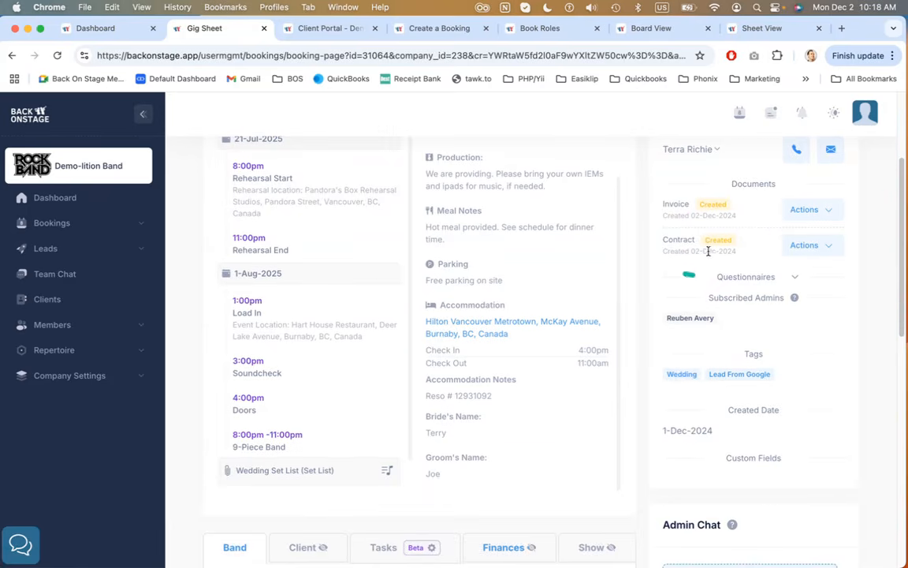
{"action": "left_click", "coordinate": [817, 211]}
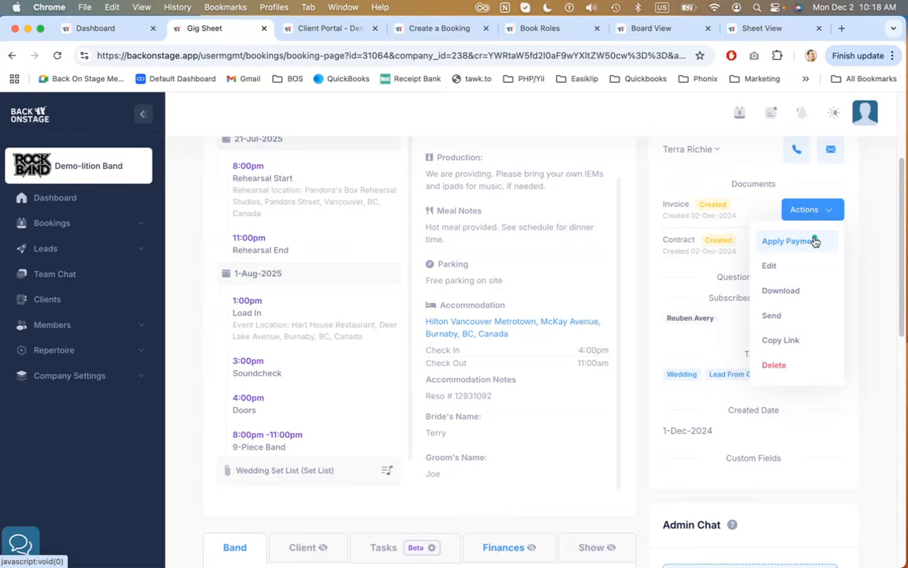
{"action": "left_click", "coordinate": [815, 242]}
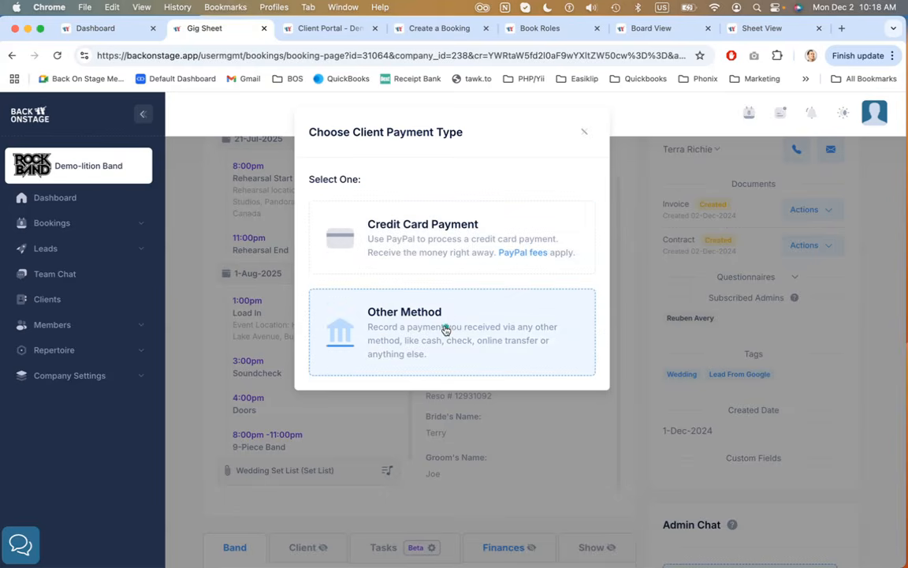
{"action": "left_click", "coordinate": [582, 135]}
Open the invoice and contract Actions menus, then expand the Questionnaires section in the Admin panel
{"action": "left_click", "coordinate": [804, 209]}
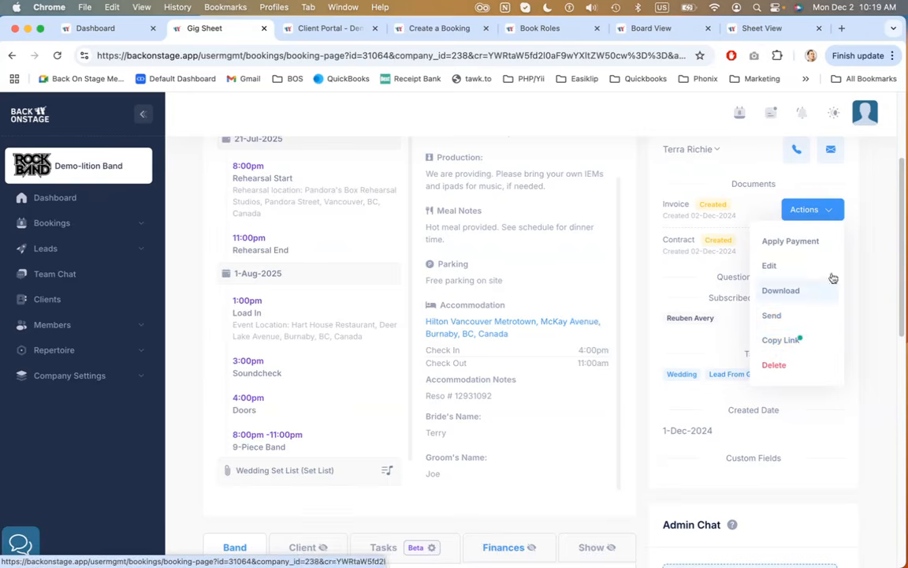
{"action": "left_click", "coordinate": [864, 224]}
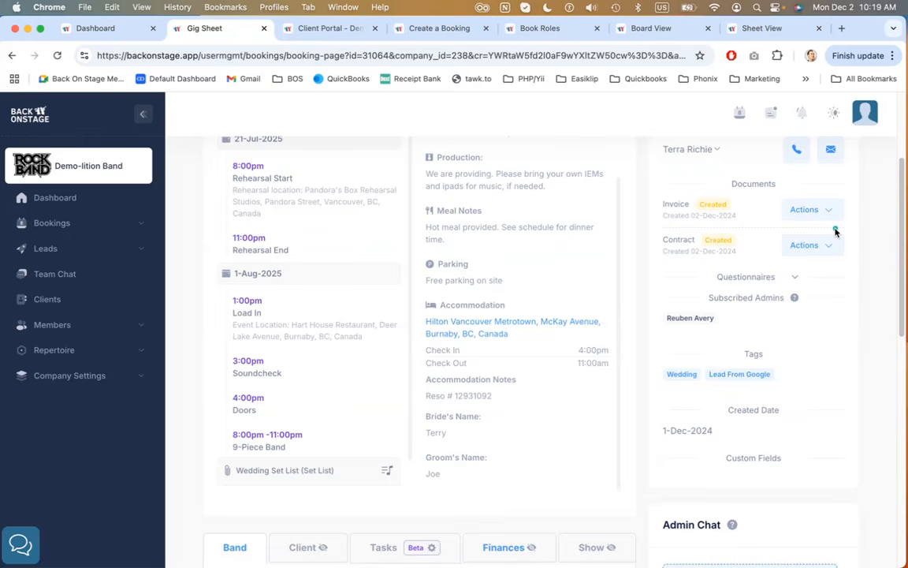
{"action": "left_click", "coordinate": [810, 247]}
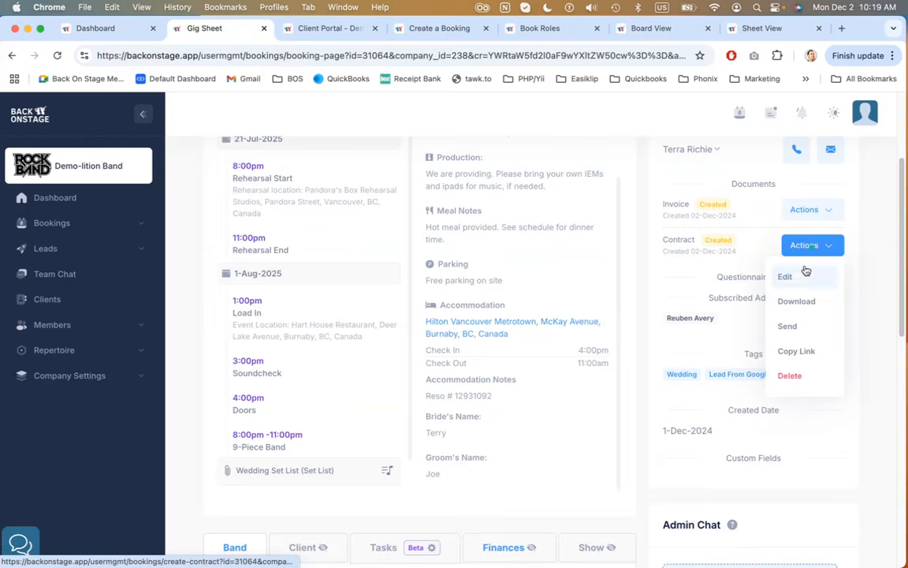
{"action": "left_click", "coordinate": [856, 271]}
{"action": "left_click", "coordinate": [758, 281]}
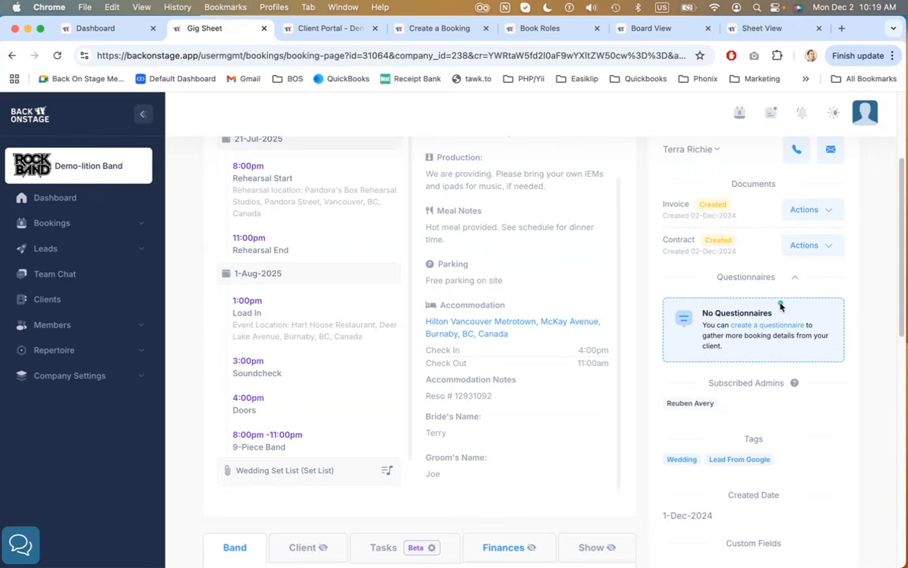
{"action": "scroll", "coordinate": [781, 306], "scroll_direction": "down", "scroll_amount": 1}
{"action": "scroll", "coordinate": [781, 306], "scroll_direction": "down", "scroll_amount": 3}
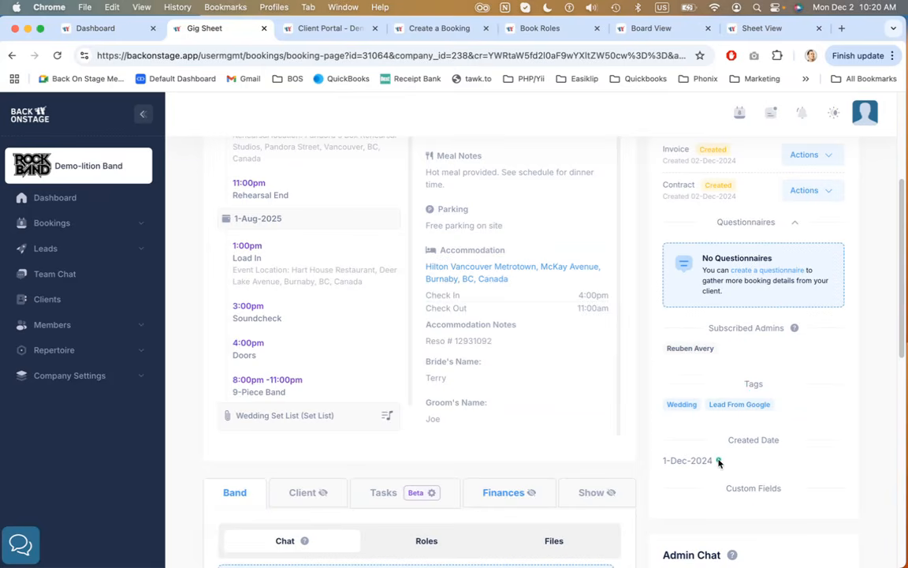
{"action": "scroll", "coordinate": [718, 463], "scroll_direction": "down", "scroll_amount": 2}
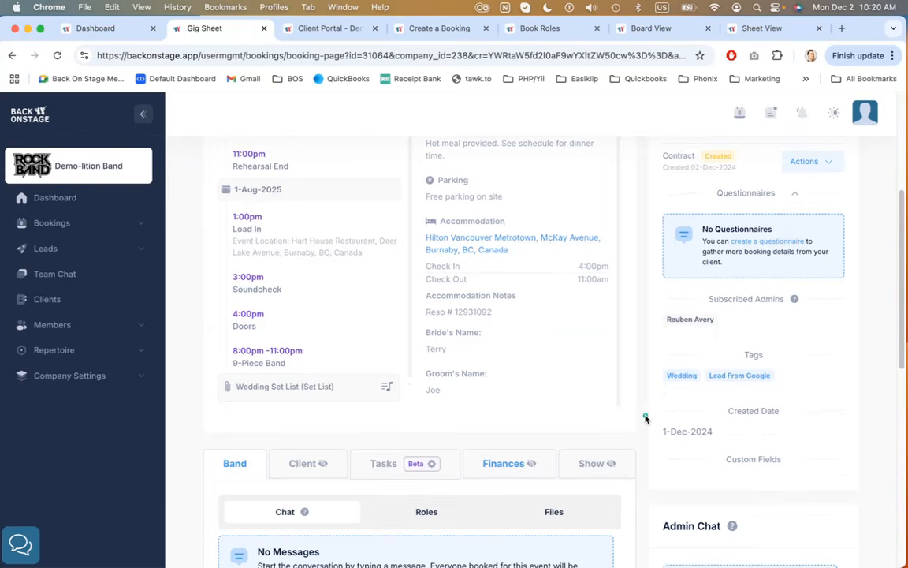
Switch to the client portal tab and scroll through its Contract & Invoice invoice details
{"action": "scroll", "coordinate": [645, 418], "scroll_direction": "up", "scroll_amount": 5}
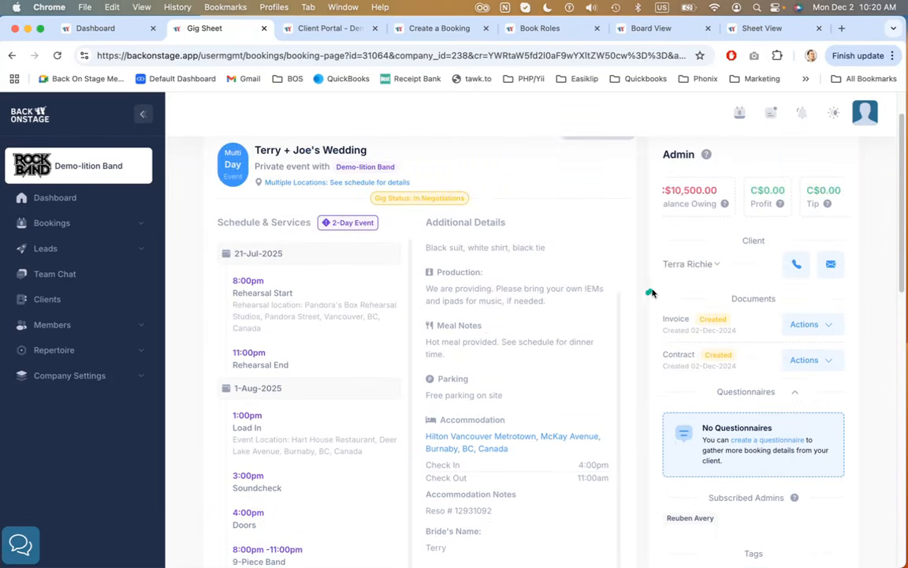
{"action": "left_click", "coordinate": [327, 31]}
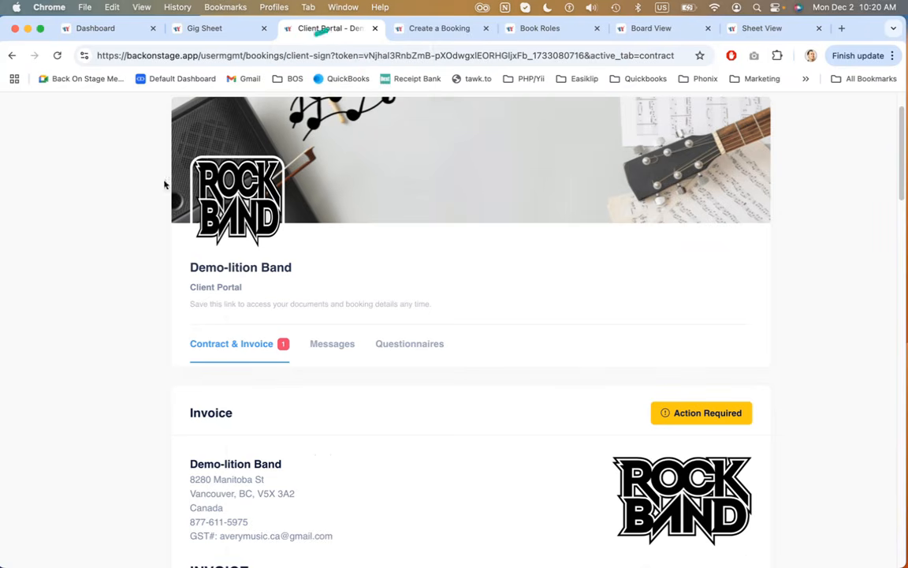
{"action": "scroll", "coordinate": [150, 223], "scroll_direction": "up", "scroll_amount": 2}
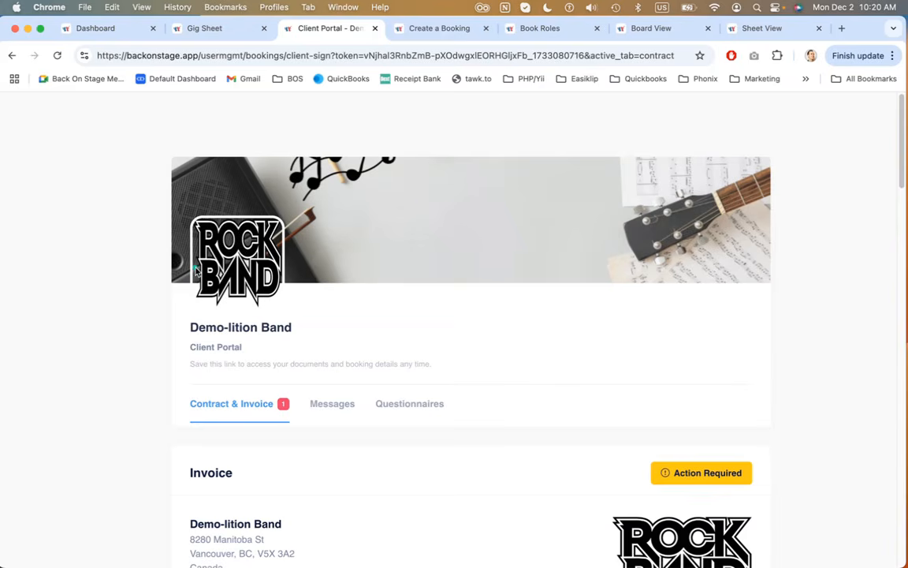
{"action": "scroll", "coordinate": [114, 264], "scroll_direction": "down", "scroll_amount": 1}
{"action": "scroll", "coordinate": [114, 263], "scroll_direction": "down", "scroll_amount": 1}
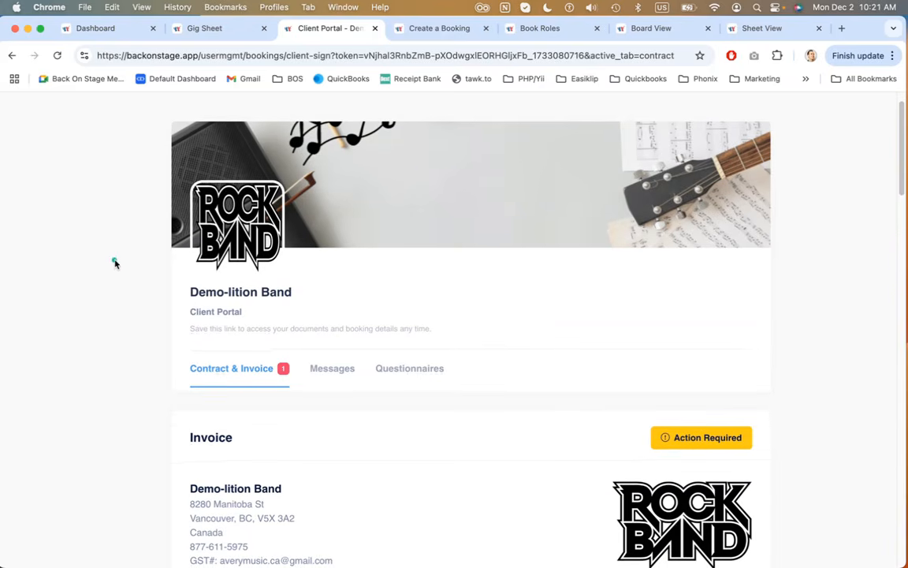
{"action": "scroll", "coordinate": [114, 264], "scroll_direction": "down", "scroll_amount": 10}
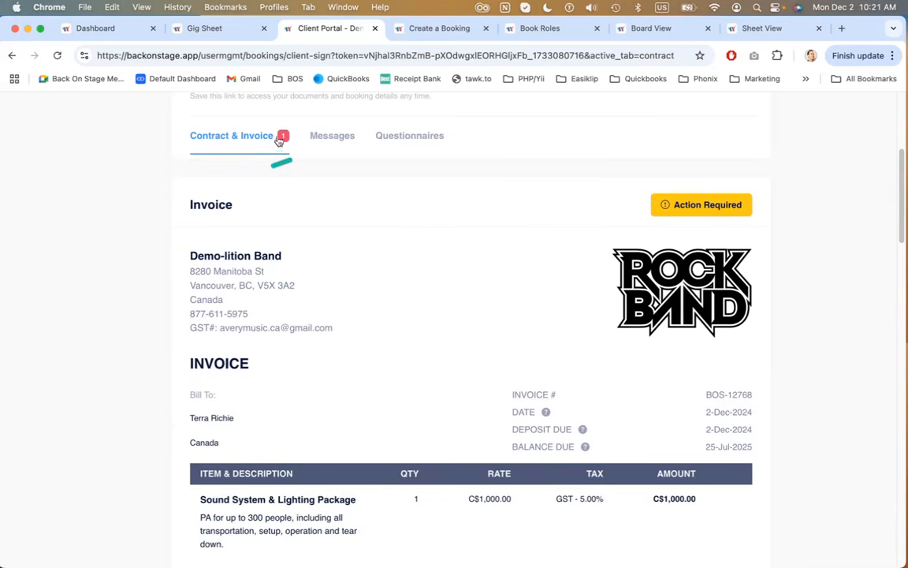
{"action": "scroll", "coordinate": [315, 204], "scroll_direction": "down", "scroll_amount": 3}
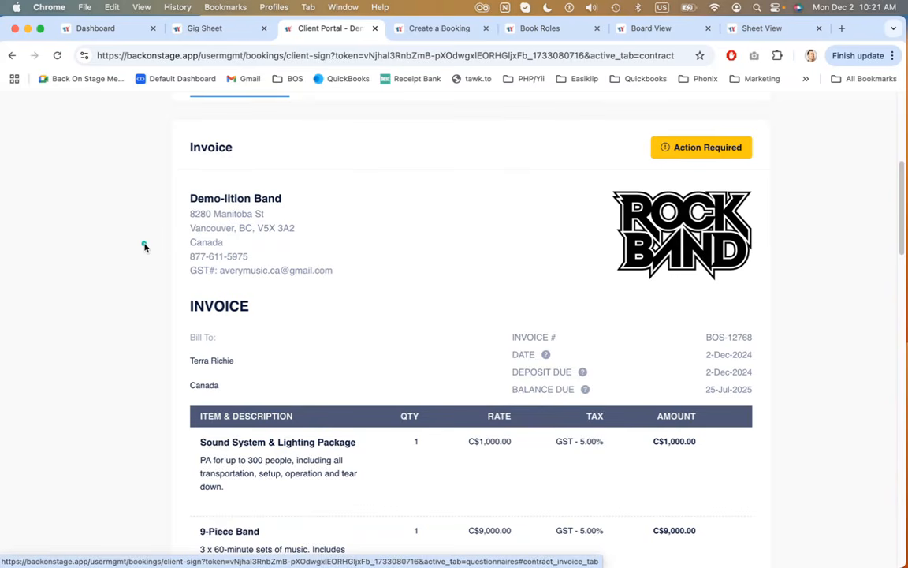
{"action": "scroll", "coordinate": [144, 247], "scroll_direction": "down", "scroll_amount": 7}
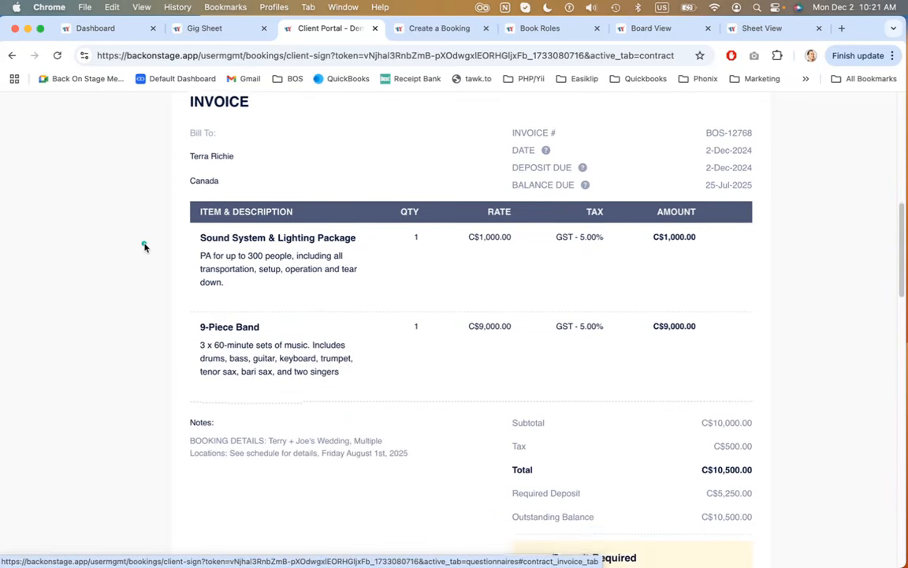
{"action": "scroll", "coordinate": [144, 247], "scroll_direction": "down", "scroll_amount": 8}
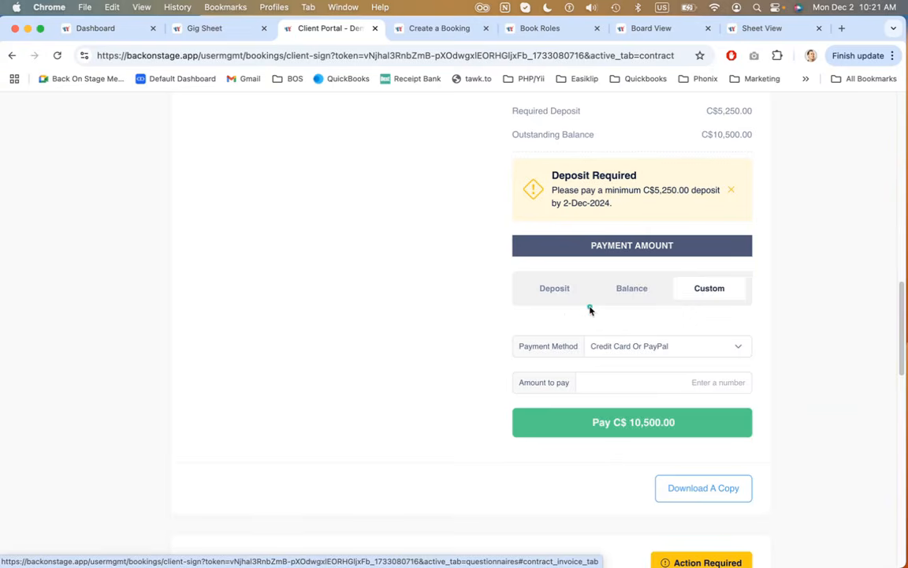
Choose the Deposit payment amount with Credit Card Or PayPal, open the payment dialog, then close it
{"action": "left_click", "coordinate": [555, 292]}
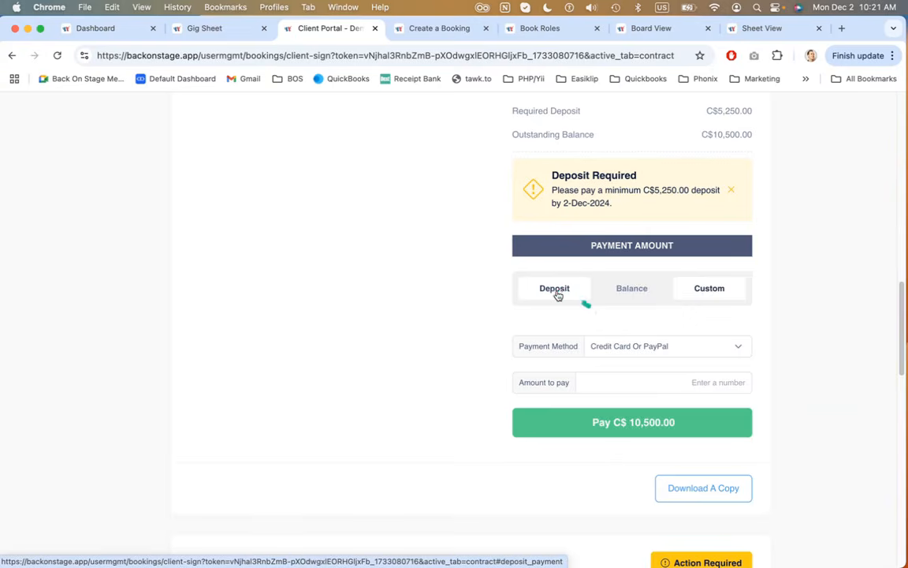
{"action": "left_click", "coordinate": [626, 290]}
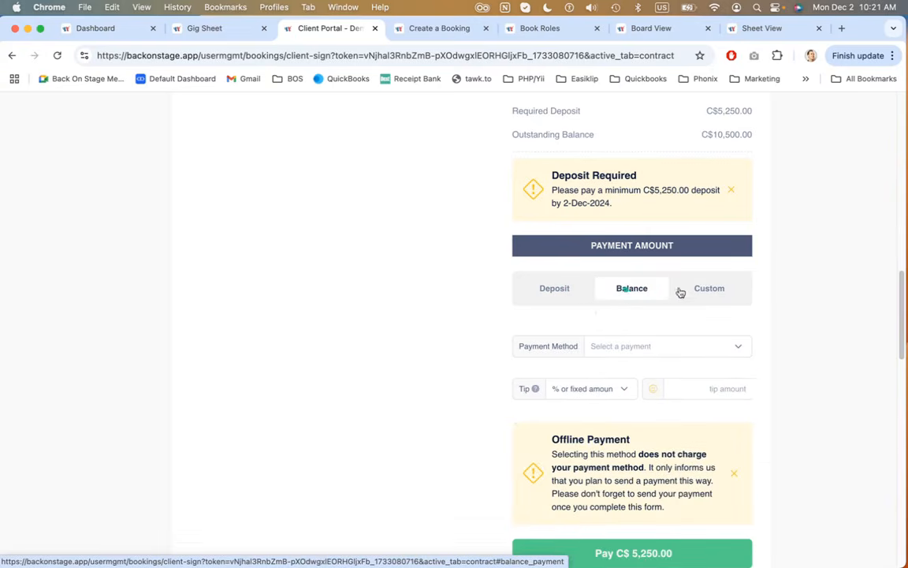
{"action": "left_click", "coordinate": [569, 293]}
{"action": "left_click", "coordinate": [624, 352]}
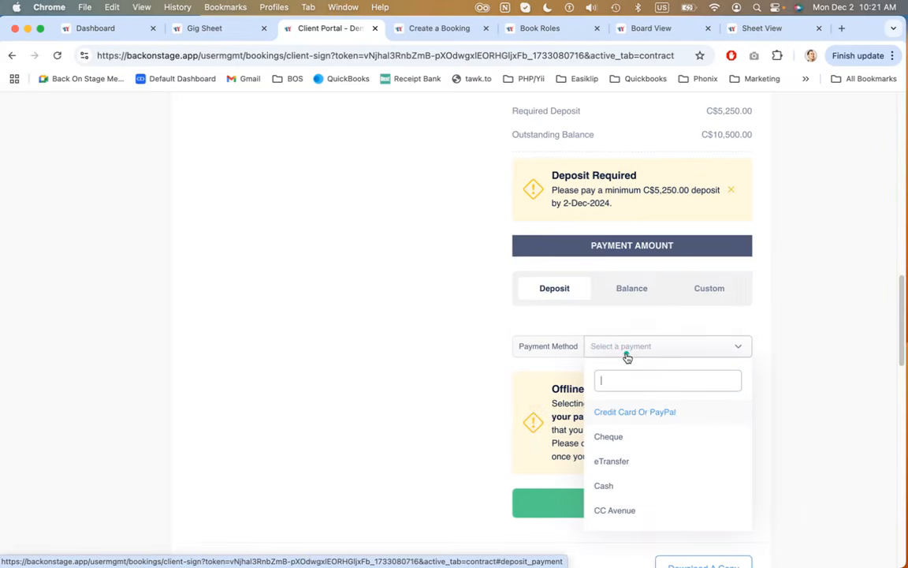
{"action": "left_click", "coordinate": [651, 414]}
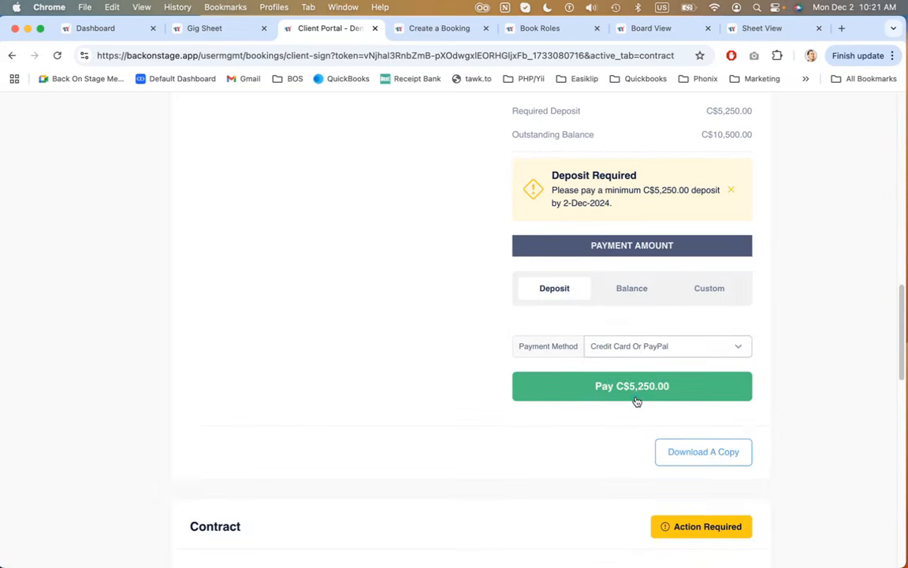
{"action": "left_click", "coordinate": [620, 390]}
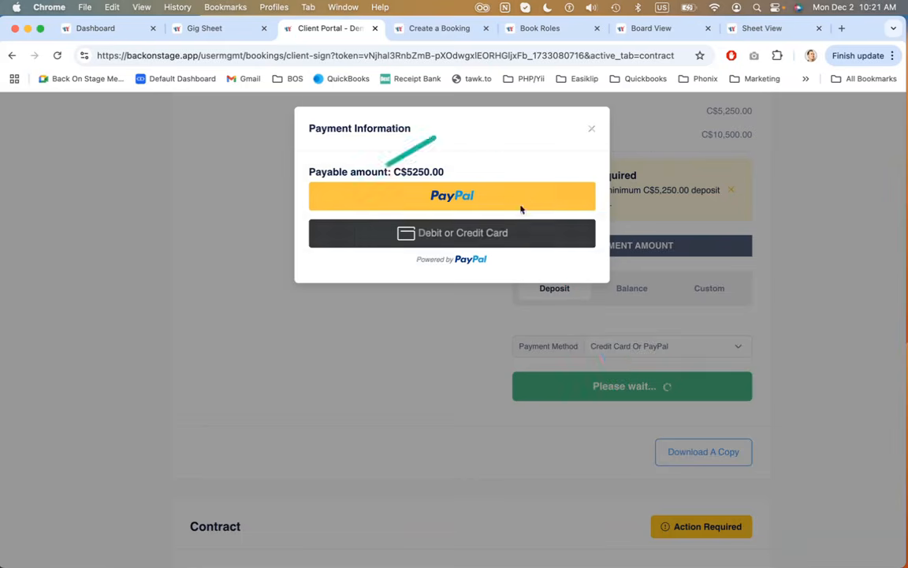
{"action": "left_click", "coordinate": [592, 134]}
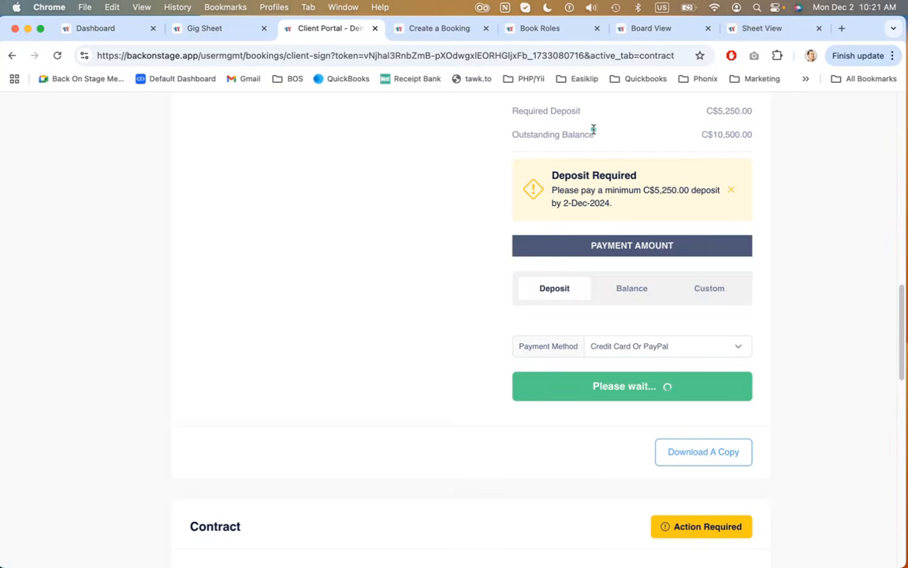
Type the signer's name into the contract's signature field, then switch to the Upload or Sign With Mouse option
{"action": "scroll", "coordinate": [479, 230], "scroll_direction": "down", "scroll_amount": 5}
{"action": "scroll", "coordinate": [479, 230], "scroll_direction": "down", "scroll_amount": 5}
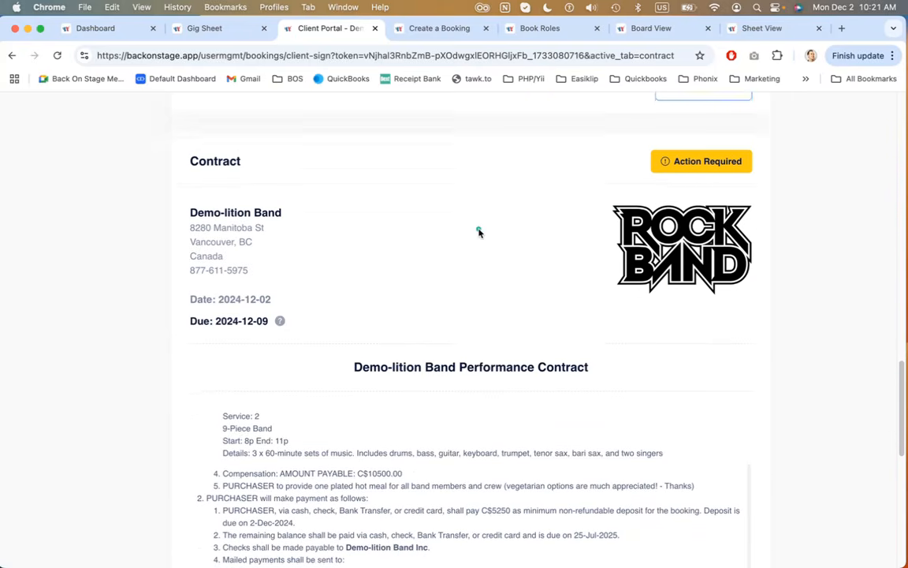
{"action": "scroll", "coordinate": [332, 196], "scroll_direction": "down", "scroll_amount": 4}
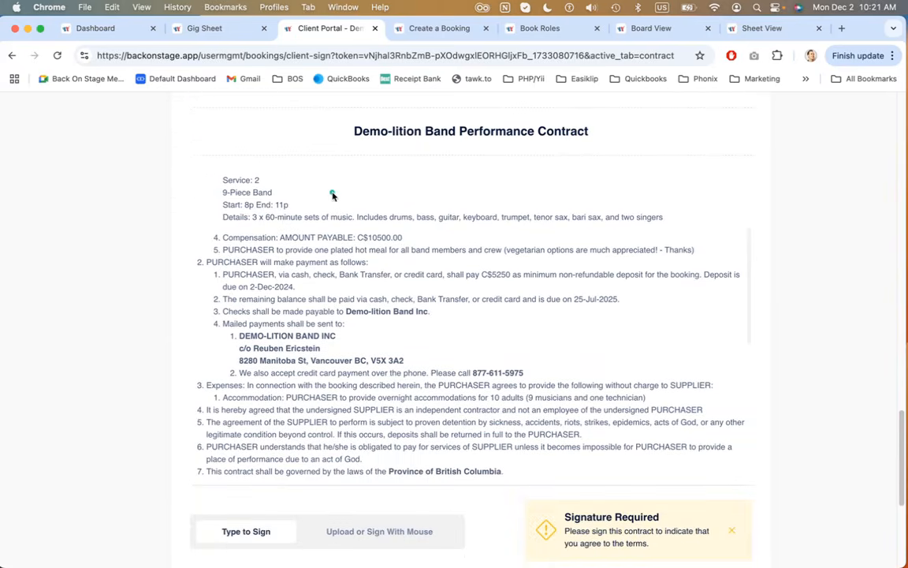
{"action": "scroll", "coordinate": [150, 252], "scroll_direction": "down", "scroll_amount": 5}
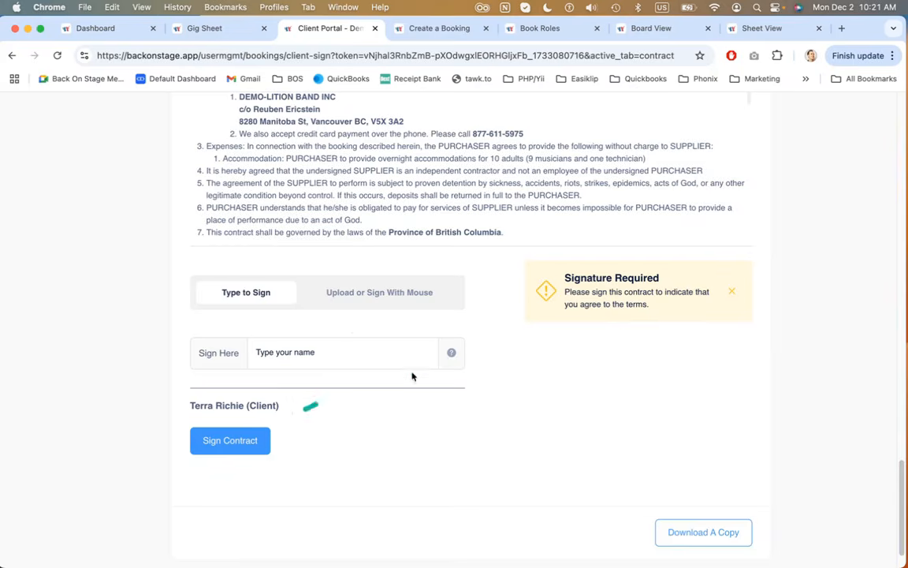
{"action": "left_click", "coordinate": [358, 298]}
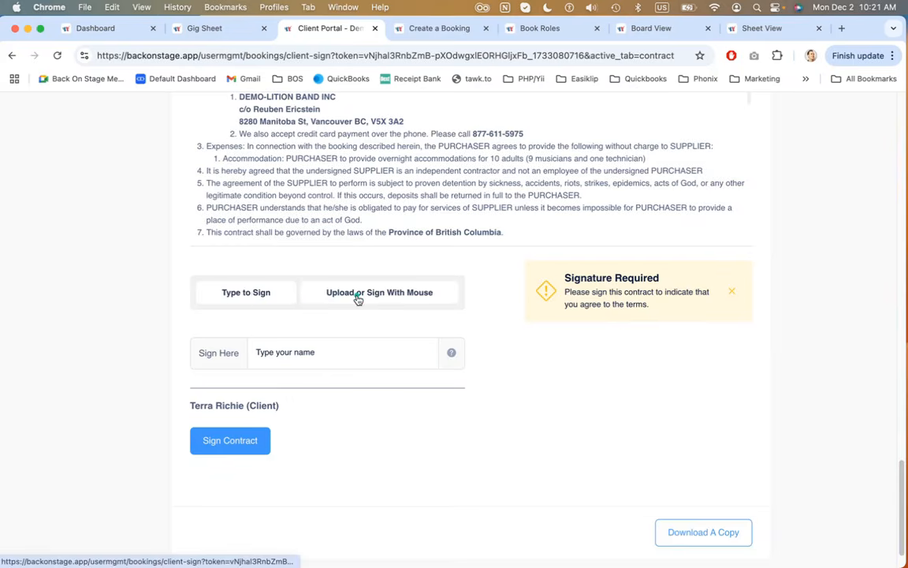
{"action": "left_click", "coordinate": [308, 360]}
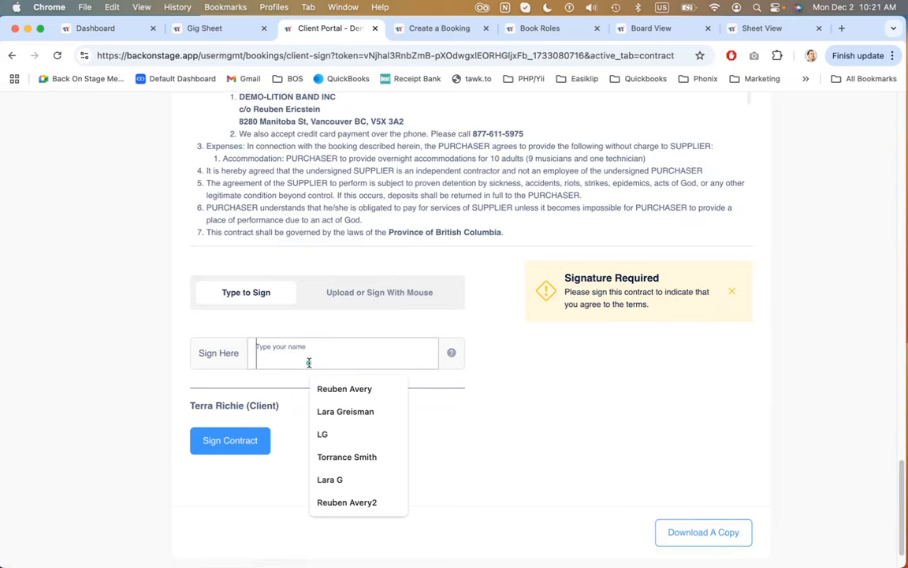
{"action": "type", "text": "Reuben"}
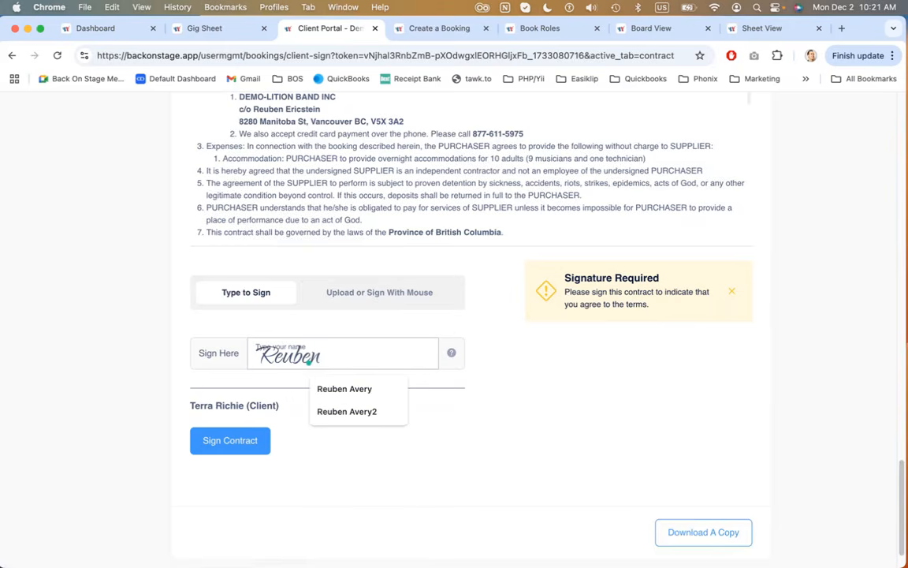
{"action": "left_click", "coordinate": [478, 327]}
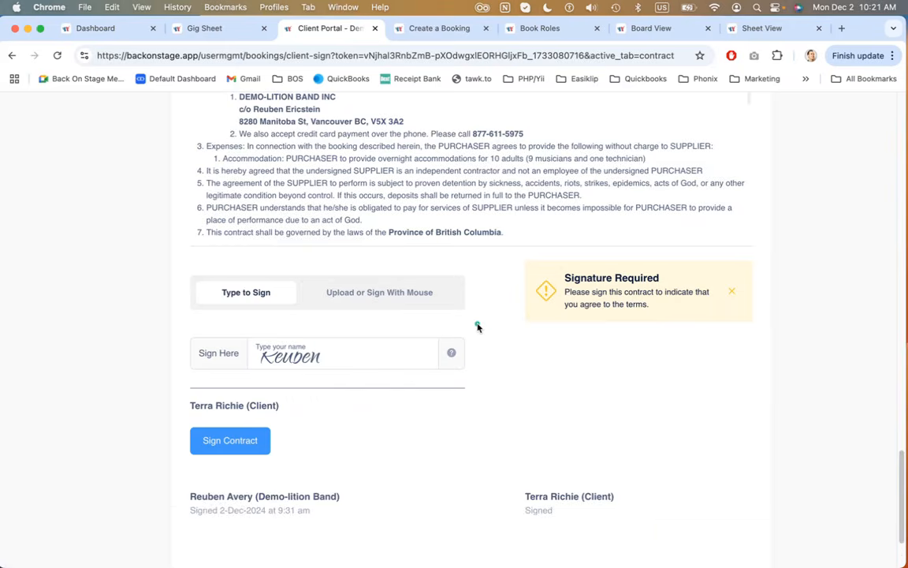
{"action": "left_click", "coordinate": [371, 294]}
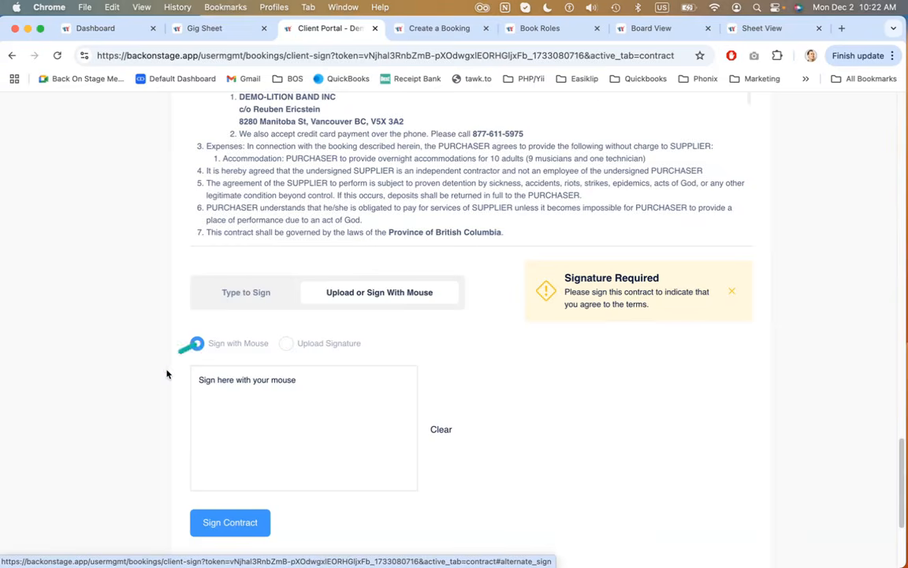
View the client portal's Messages and Questionnaires tabs
{"action": "scroll", "coordinate": [166, 370], "scroll_direction": "up", "scroll_amount": 15}
{"action": "scroll", "coordinate": [167, 372], "scroll_direction": "up", "scroll_amount": 5}
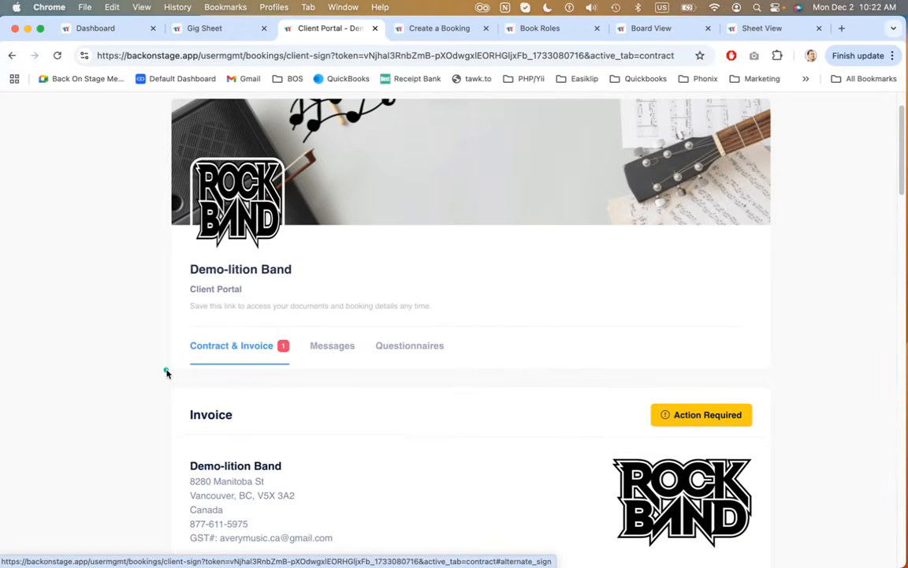
{"action": "left_click", "coordinate": [332, 348]}
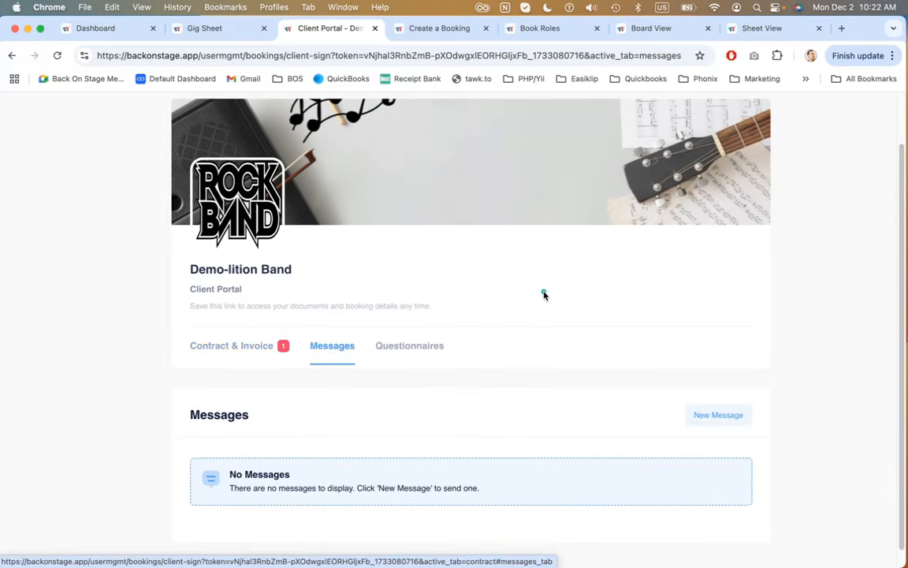
{"action": "scroll", "coordinate": [544, 295], "scroll_direction": "down", "scroll_amount": 1}
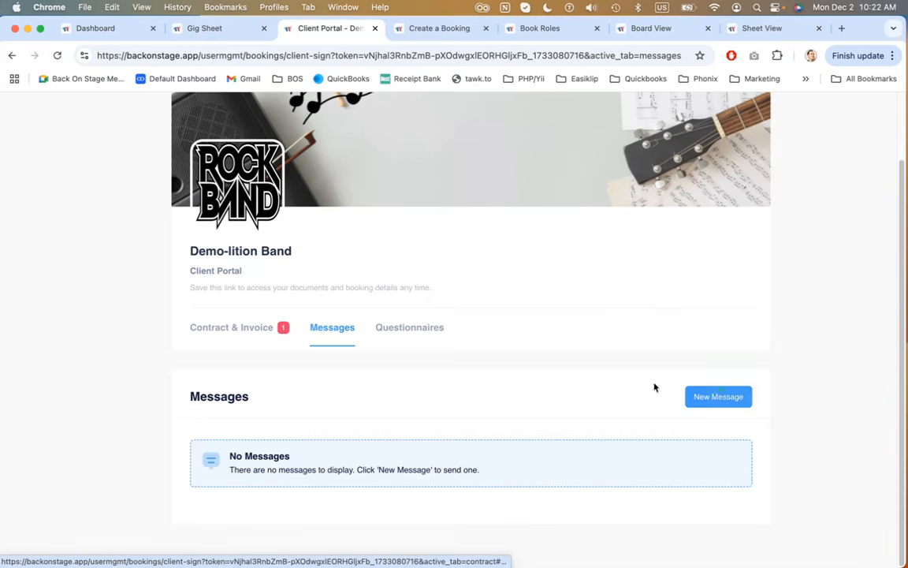
{"action": "left_click", "coordinate": [401, 328]}
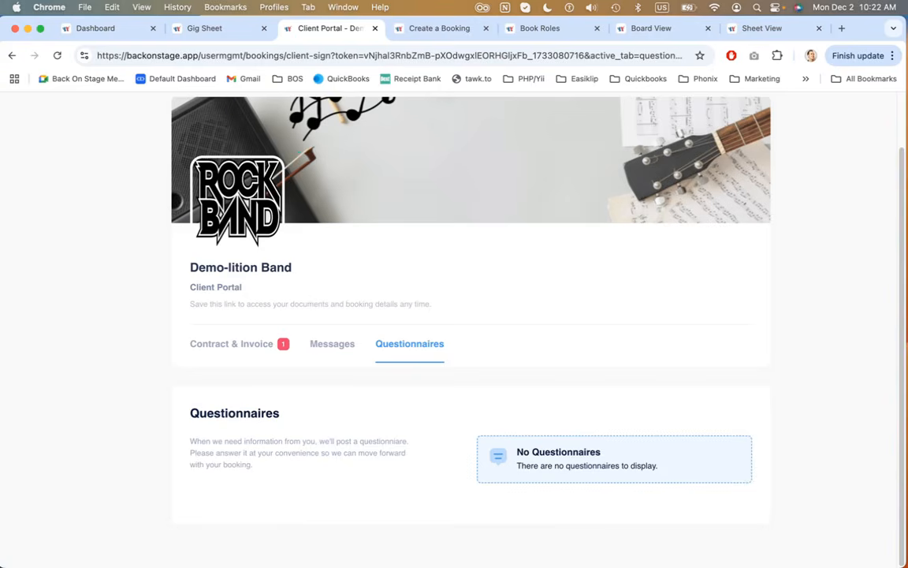
Return to the gig sheet and send the message "test" in the Admin Chat
{"action": "left_click", "coordinate": [233, 32]}
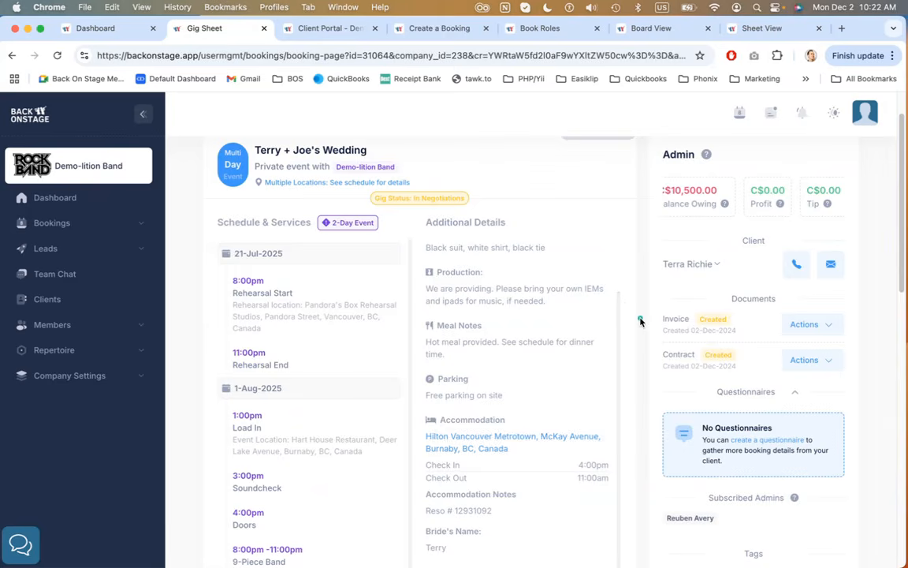
{"action": "scroll", "coordinate": [640, 321], "scroll_direction": "down", "scroll_amount": 10}
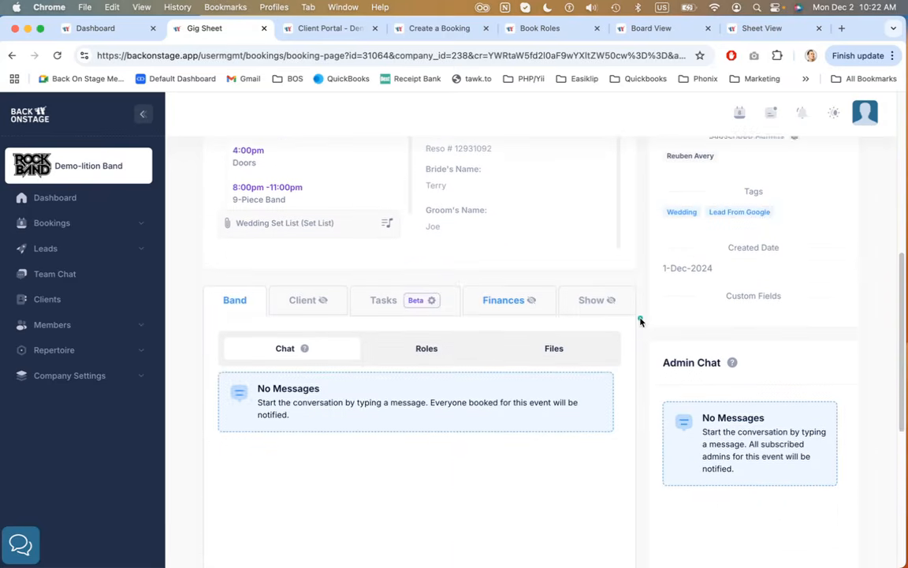
{"action": "scroll", "coordinate": [640, 321], "scroll_direction": "down", "scroll_amount": 1}
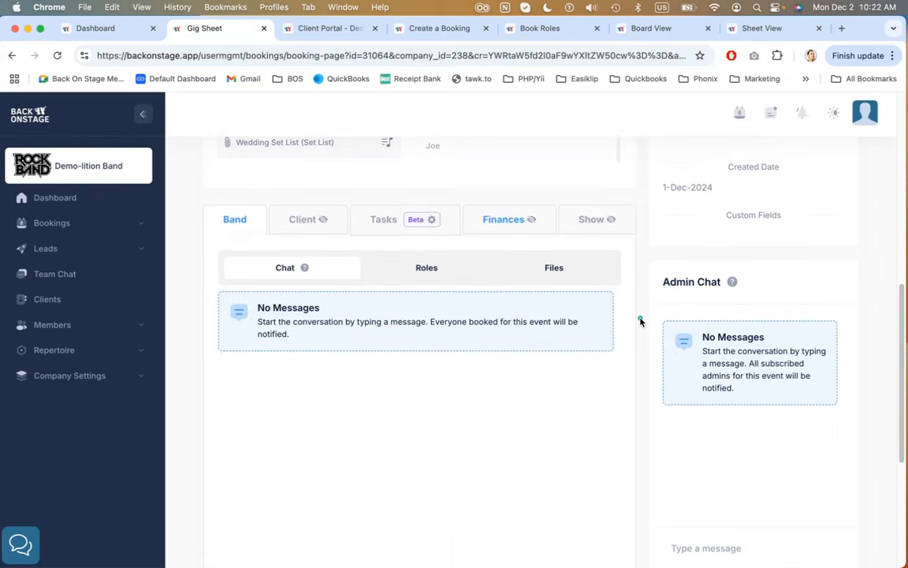
{"action": "scroll", "coordinate": [640, 321], "scroll_direction": "down", "scroll_amount": 1}
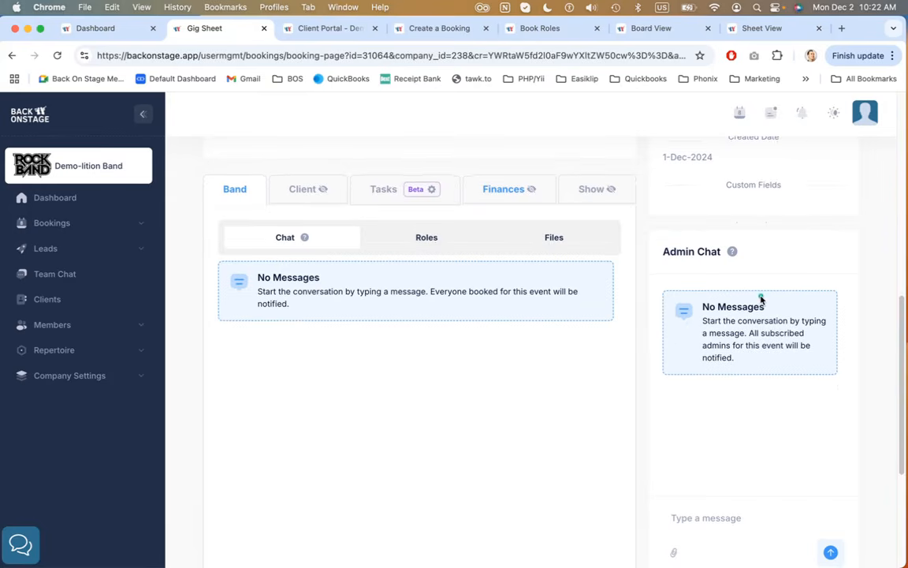
{"action": "scroll", "coordinate": [741, 303], "scroll_direction": "down", "scroll_amount": 1}
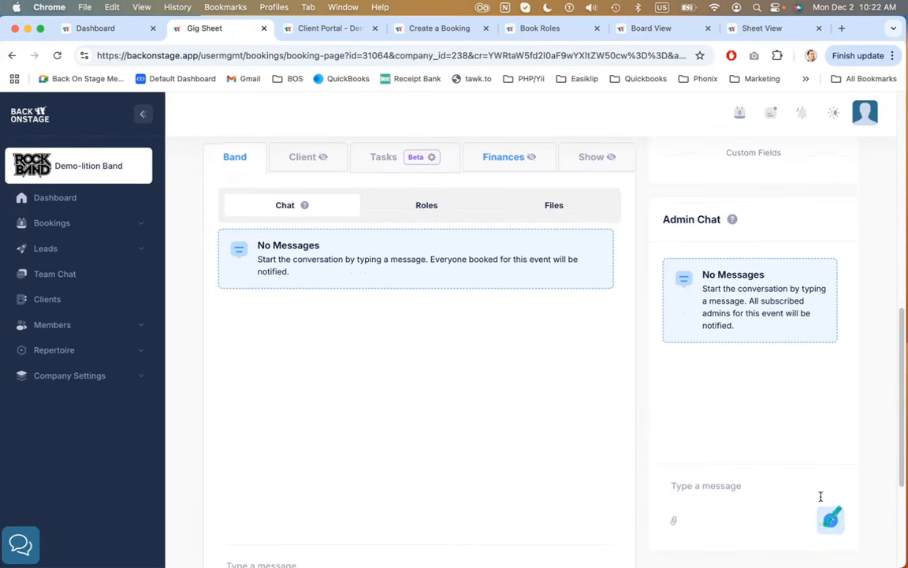
{"action": "left_click", "coordinate": [721, 493]}
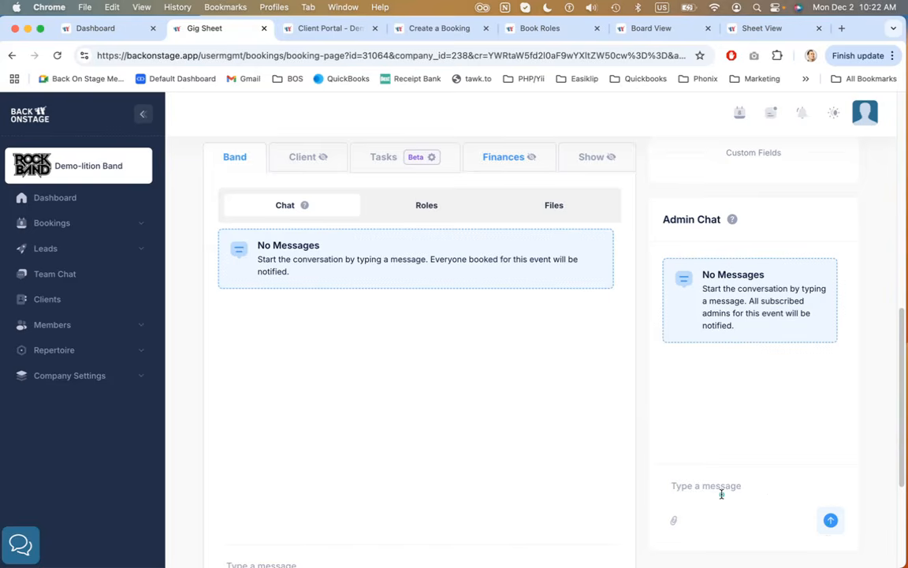
{"action": "type", "text": "tes"}
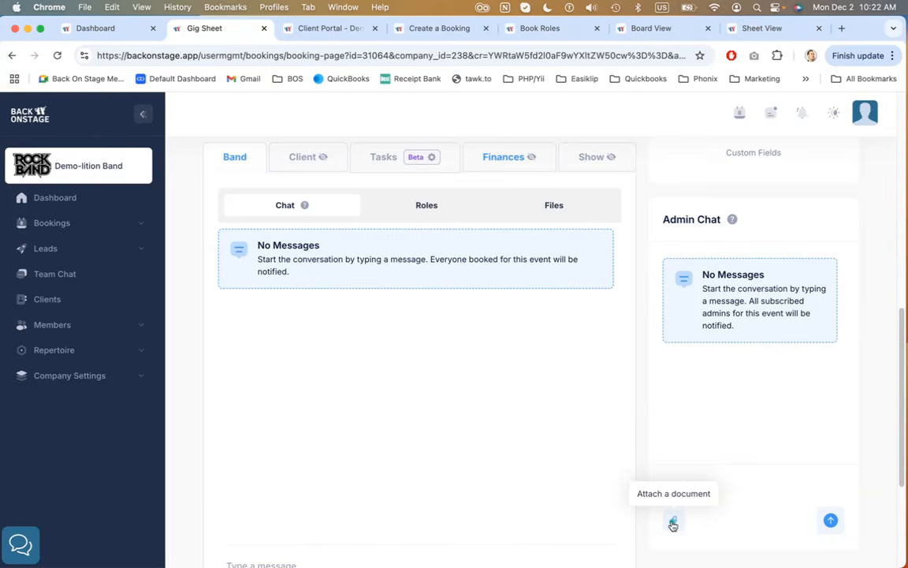
{"action": "type", "text": "test"}
{"action": "left_click", "coordinate": [834, 524]}
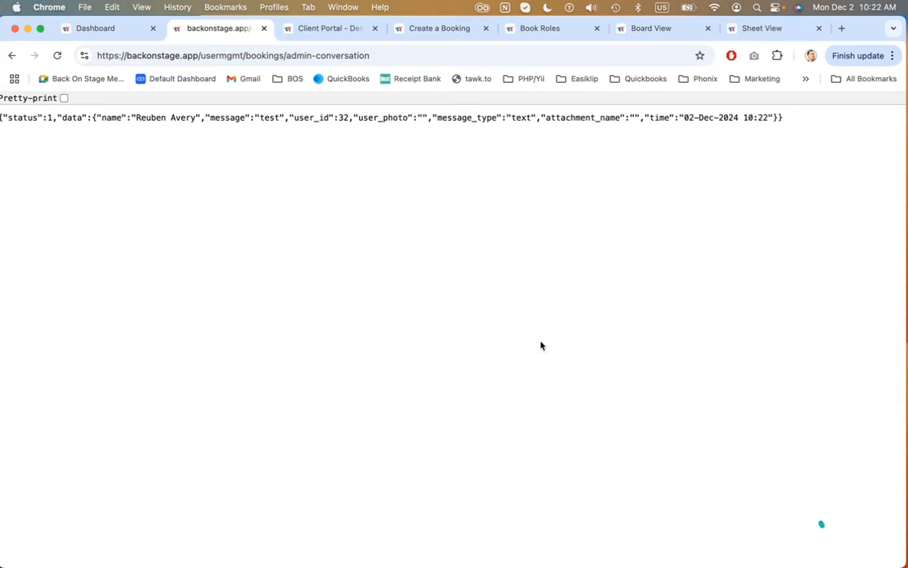
{"action": "left_click", "coordinate": [11, 56]}
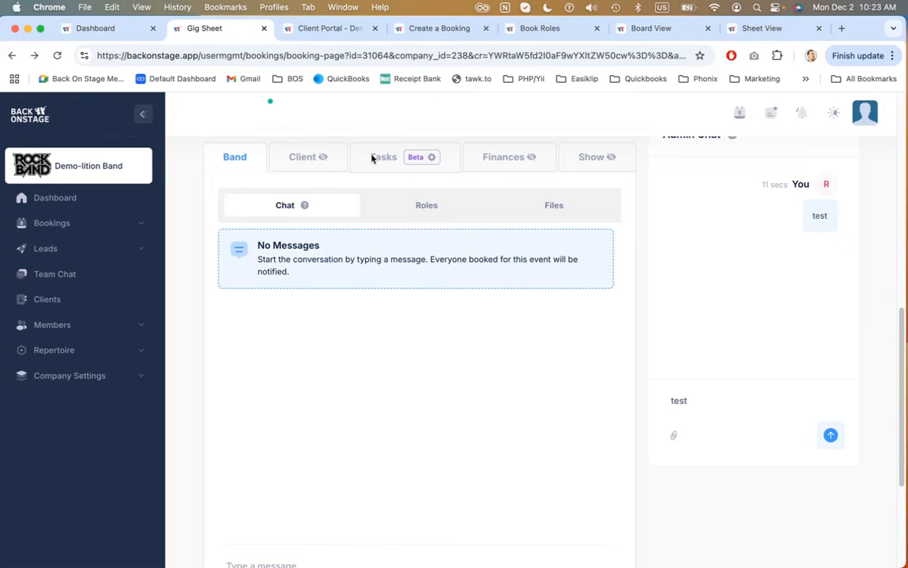
View the Band tab's Roles and Files sections for the booking
{"action": "scroll", "coordinate": [641, 323], "scroll_direction": "up", "scroll_amount": 3}
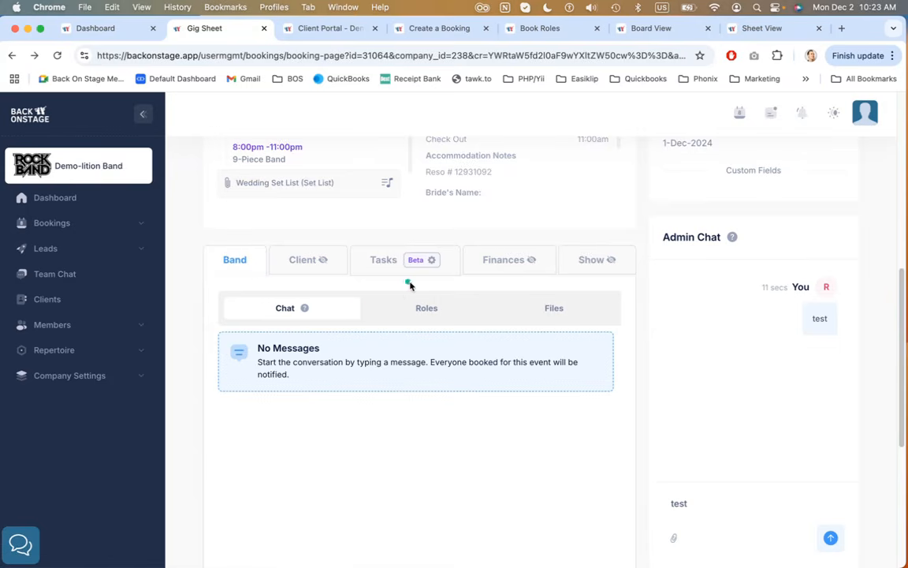
{"action": "scroll", "coordinate": [411, 288], "scroll_direction": "down", "scroll_amount": 1}
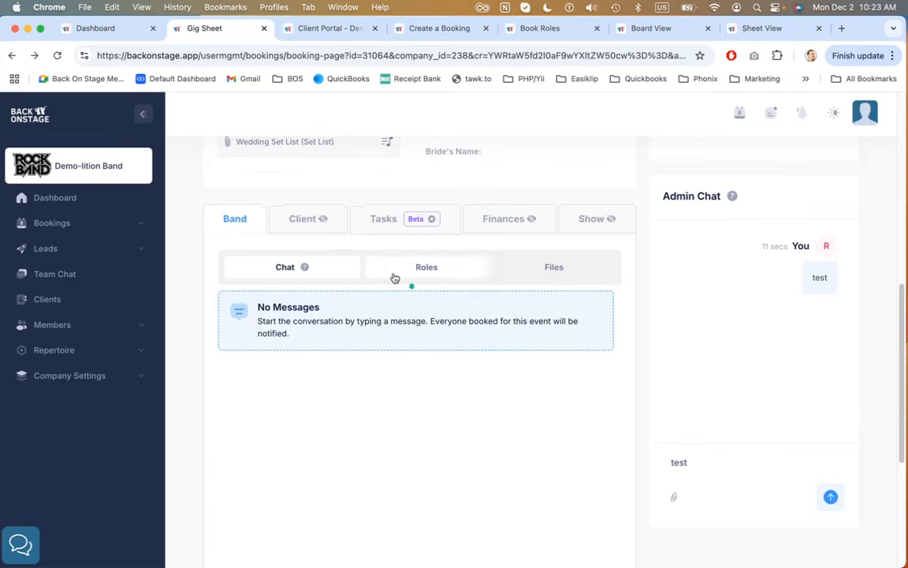
{"action": "left_click", "coordinate": [443, 266]}
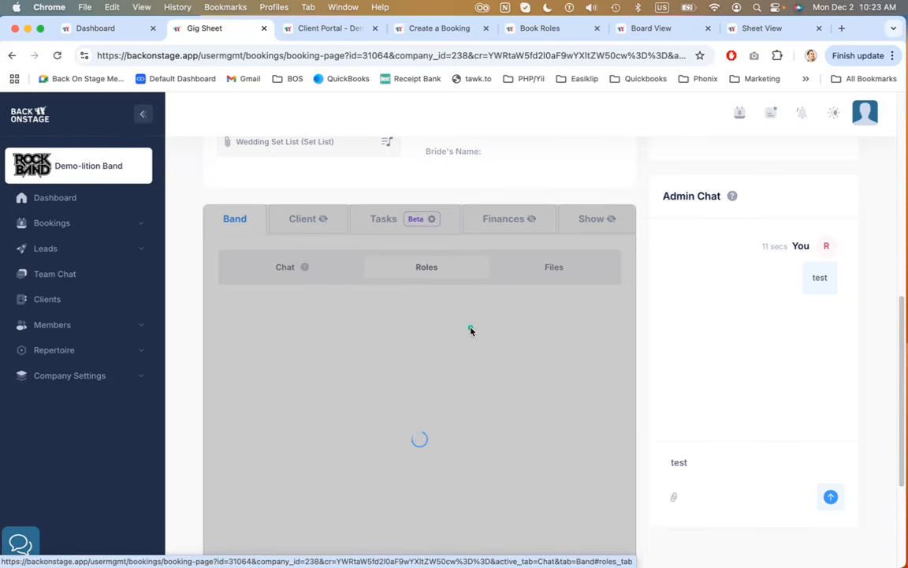
{"action": "scroll", "coordinate": [471, 330], "scroll_direction": "down", "scroll_amount": 2}
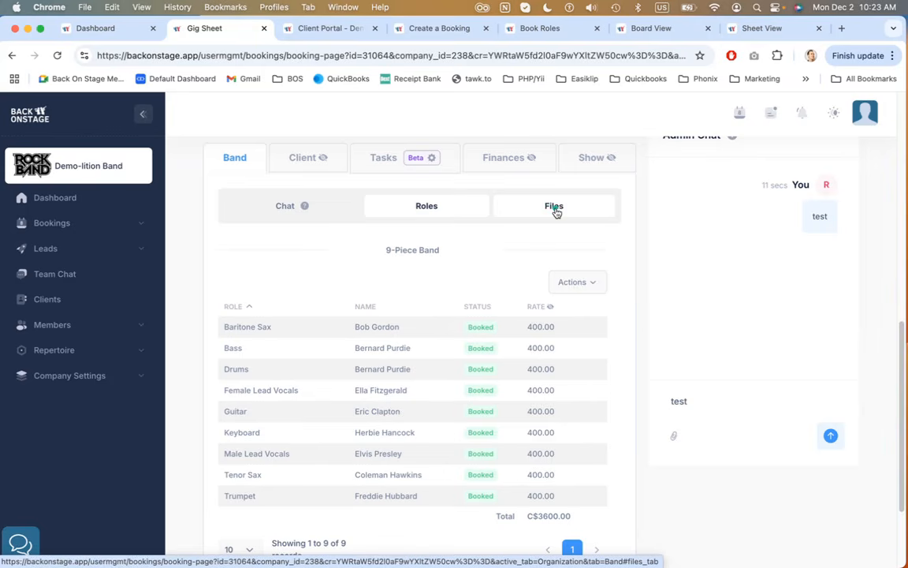
{"action": "left_click", "coordinate": [556, 209]}
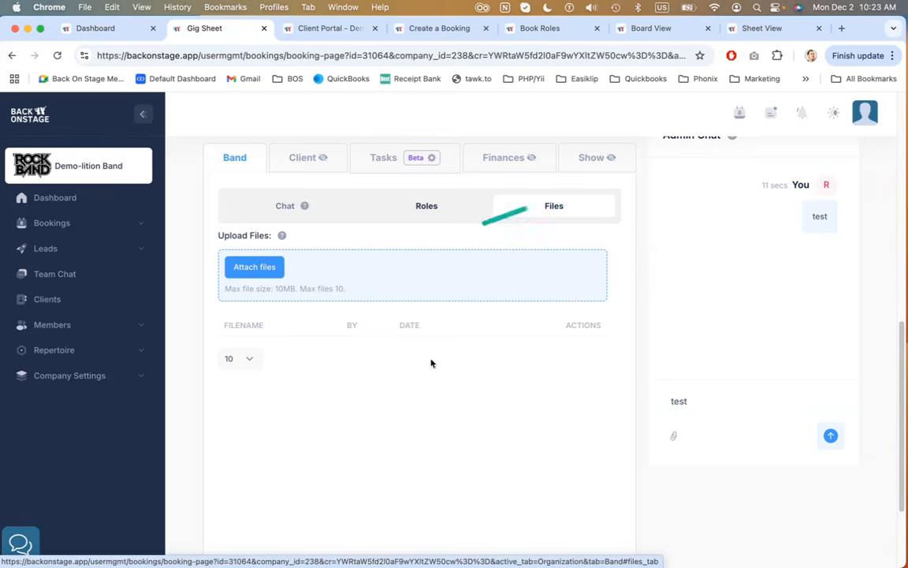
{"action": "scroll", "coordinate": [331, 300], "scroll_direction": "up", "scroll_amount": 1}
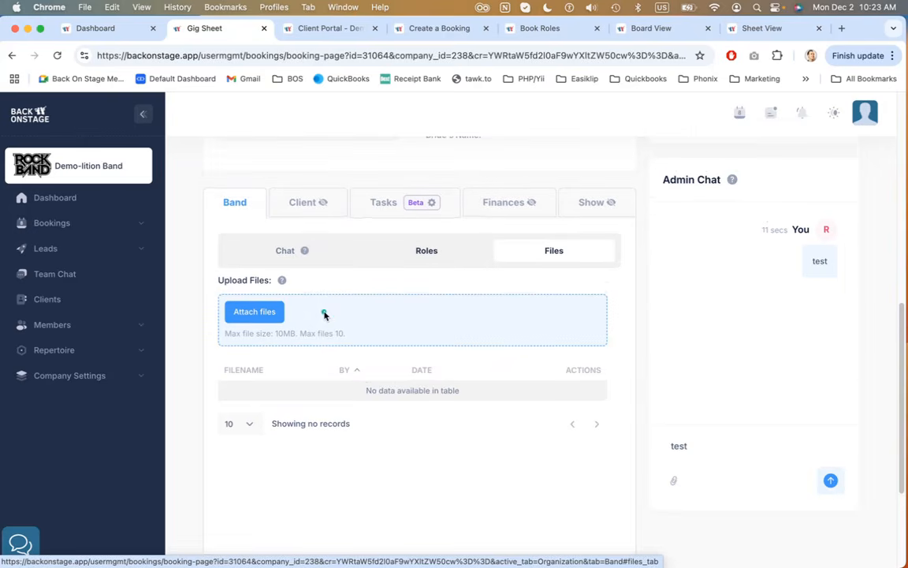
{"action": "left_click", "coordinate": [409, 258]}
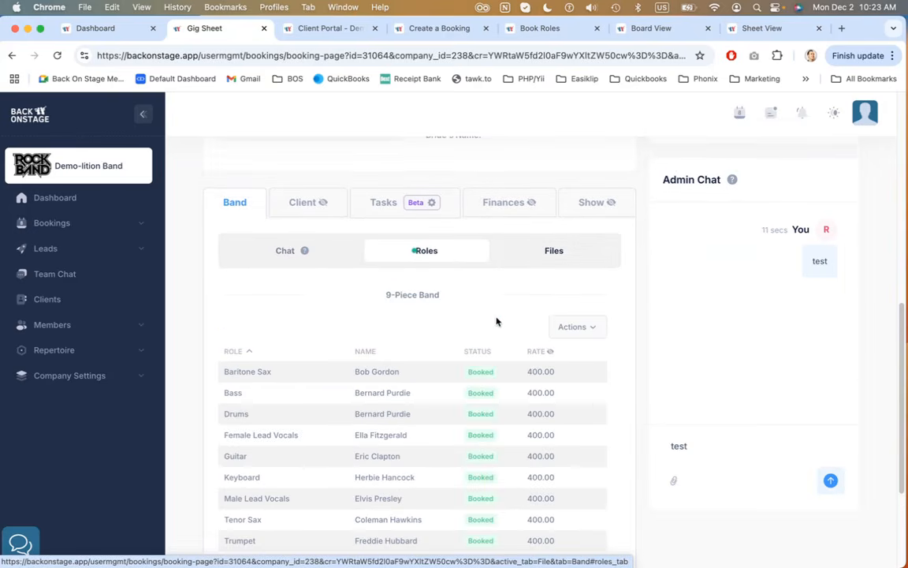
{"action": "scroll", "coordinate": [498, 320], "scroll_direction": "down", "scroll_amount": 3}
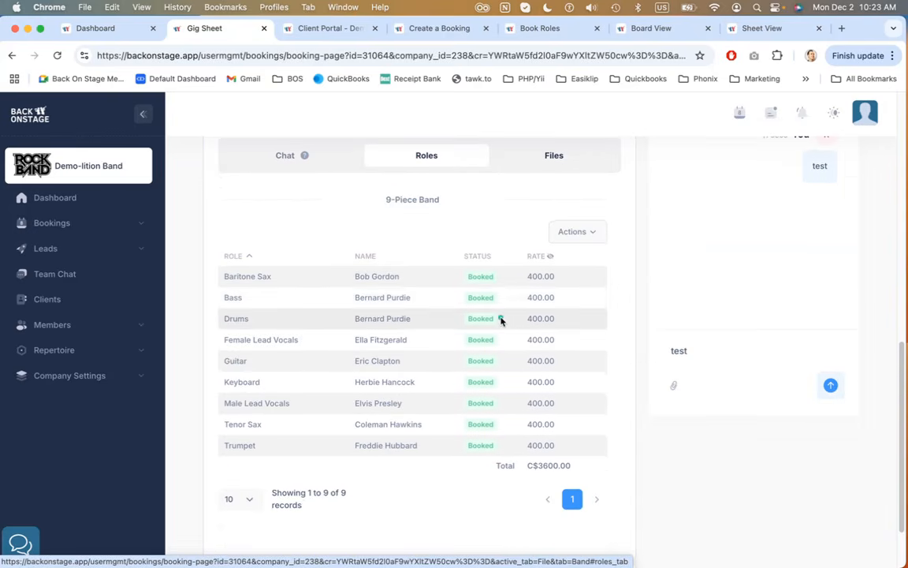
{"action": "left_click", "coordinate": [587, 232]}
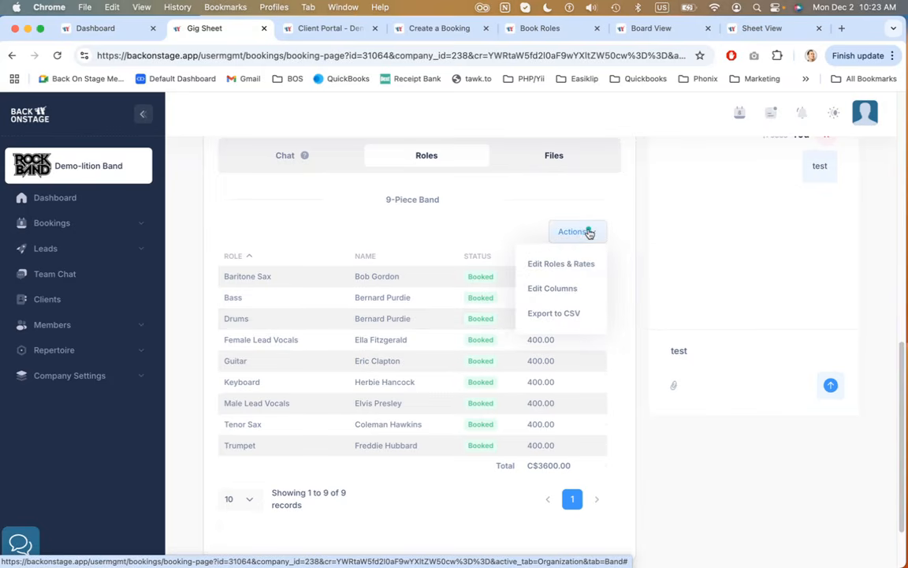
{"action": "left_click", "coordinate": [563, 288]}
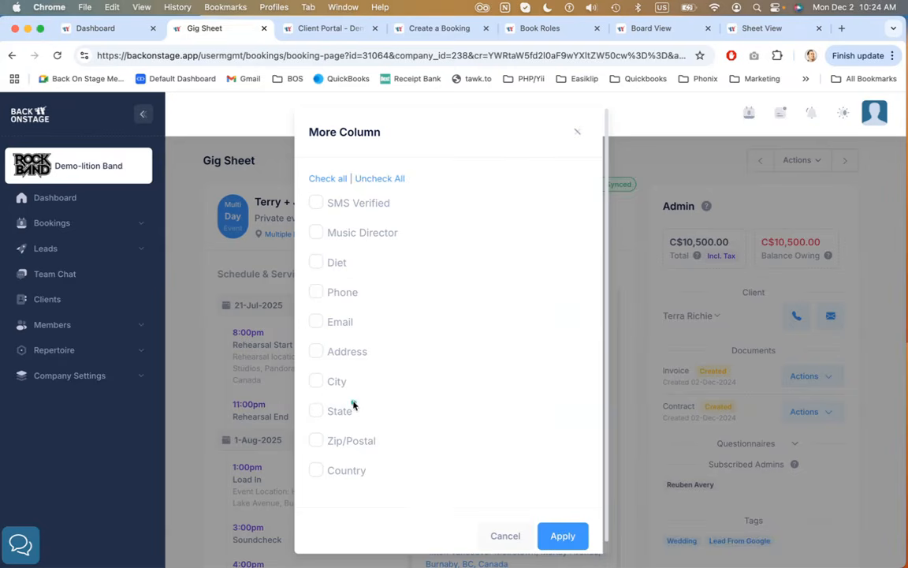
{"action": "left_click", "coordinate": [316, 262]}
{"action": "left_click", "coordinate": [499, 534]}
Export the band roles table to CSV
{"action": "scroll", "coordinate": [498, 398], "scroll_direction": "down", "scroll_amount": 10}
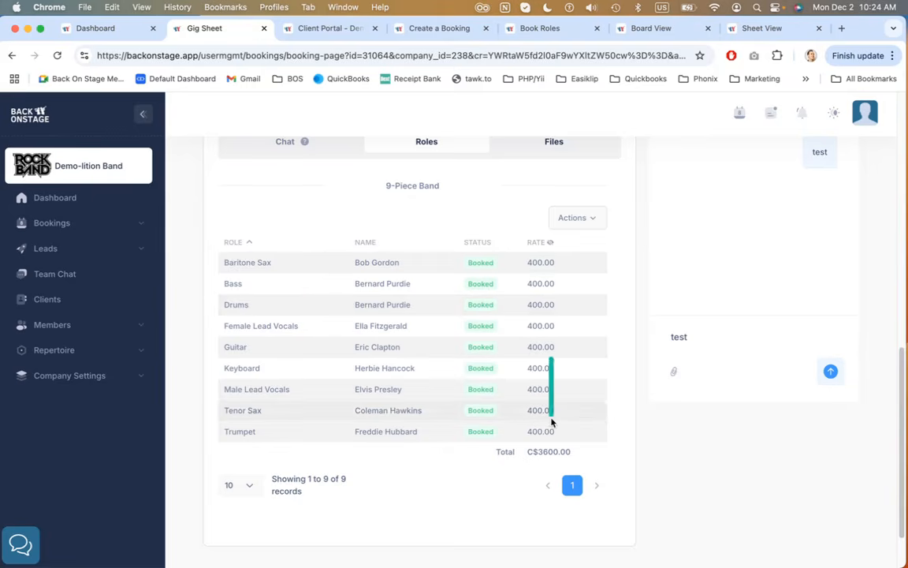
{"action": "left_click", "coordinate": [570, 219]}
{"action": "left_click", "coordinate": [566, 299]}
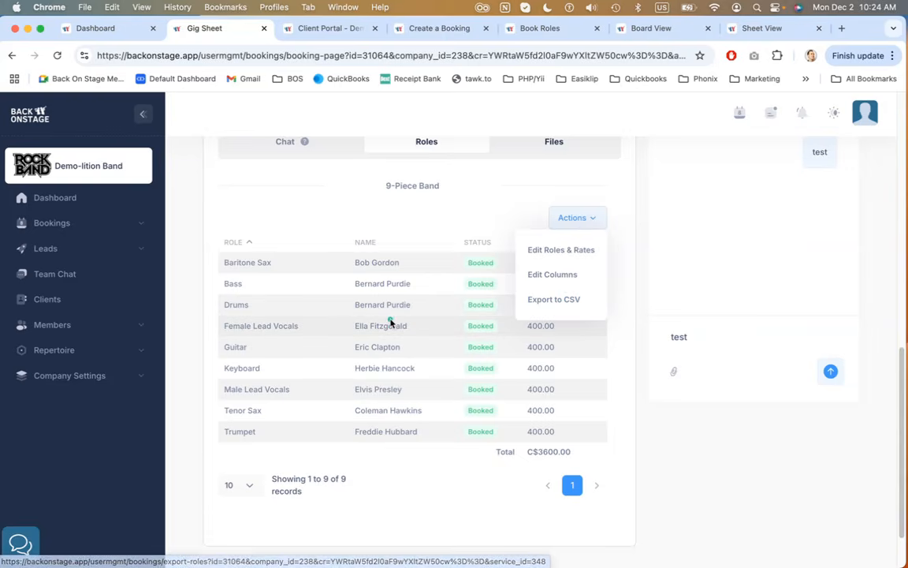
{"action": "left_click", "coordinate": [420, 230]}
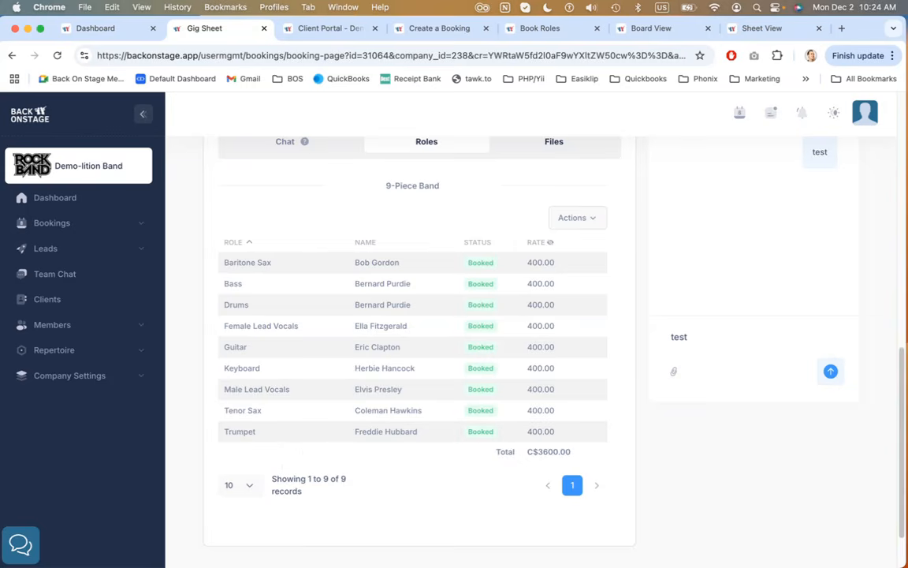
View the Band tab's Files section
{"action": "scroll", "coordinate": [523, 365], "scroll_direction": "up", "scroll_amount": 3}
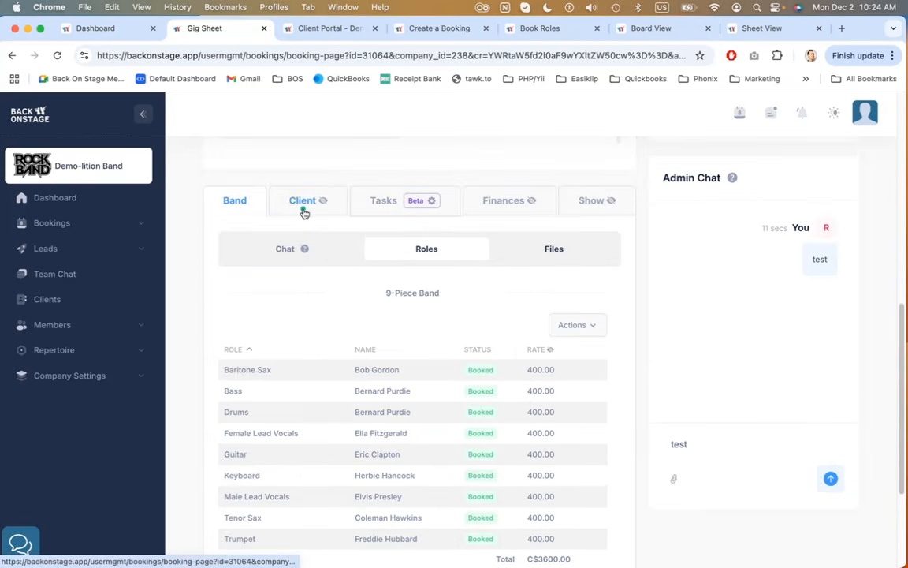
{"action": "left_click", "coordinate": [573, 250]}
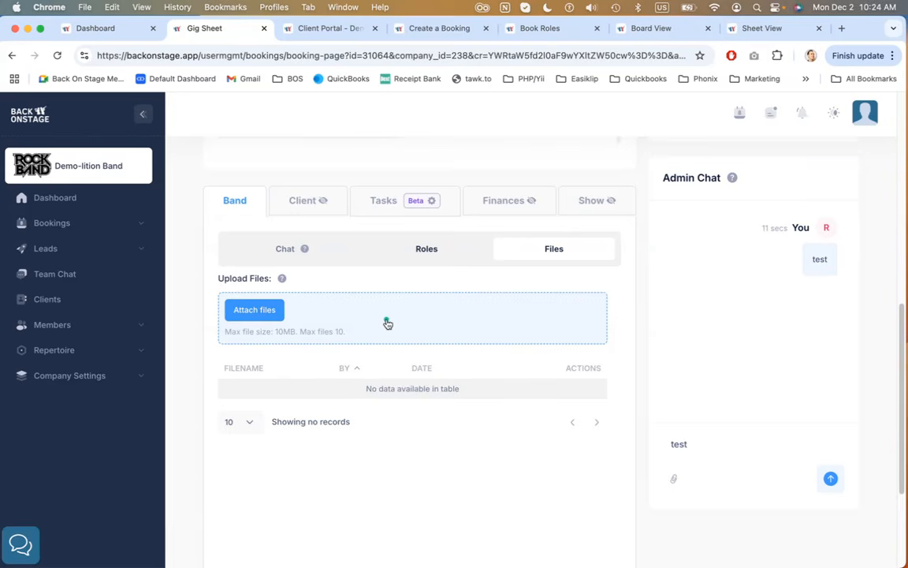
{"action": "scroll", "coordinate": [381, 284], "scroll_direction": "up", "scroll_amount": 2}
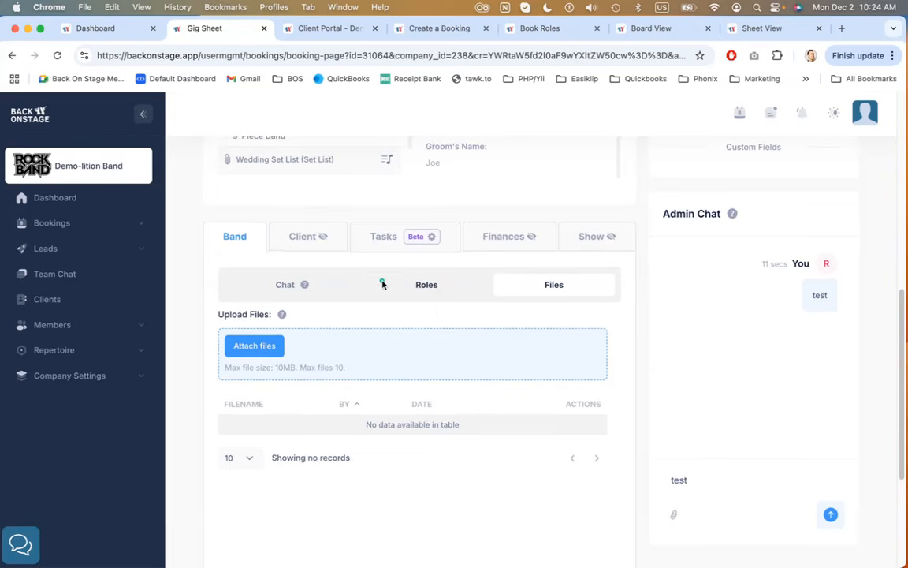
Open the Client tab's Emails view and expand, then collapse, the Forward emails to this booking section
{"action": "left_click", "coordinate": [299, 244]}
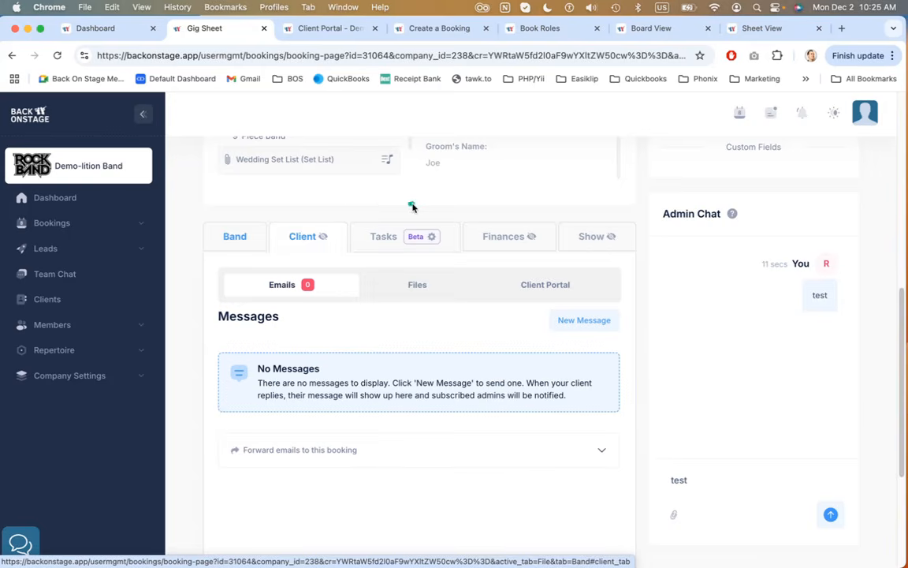
{"action": "scroll", "coordinate": [412, 206], "scroll_direction": "down", "scroll_amount": 1}
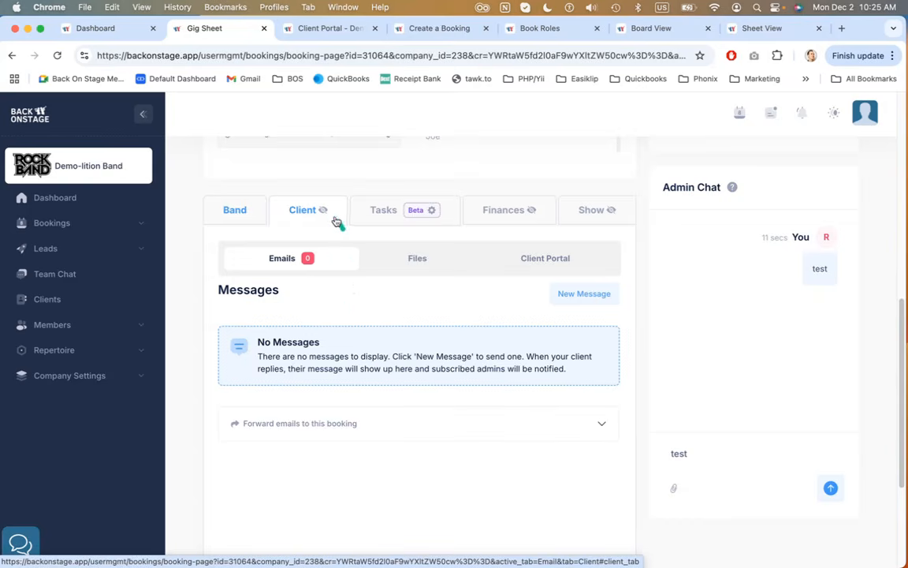
{"action": "mouse_move", "coordinate": [323, 211]}
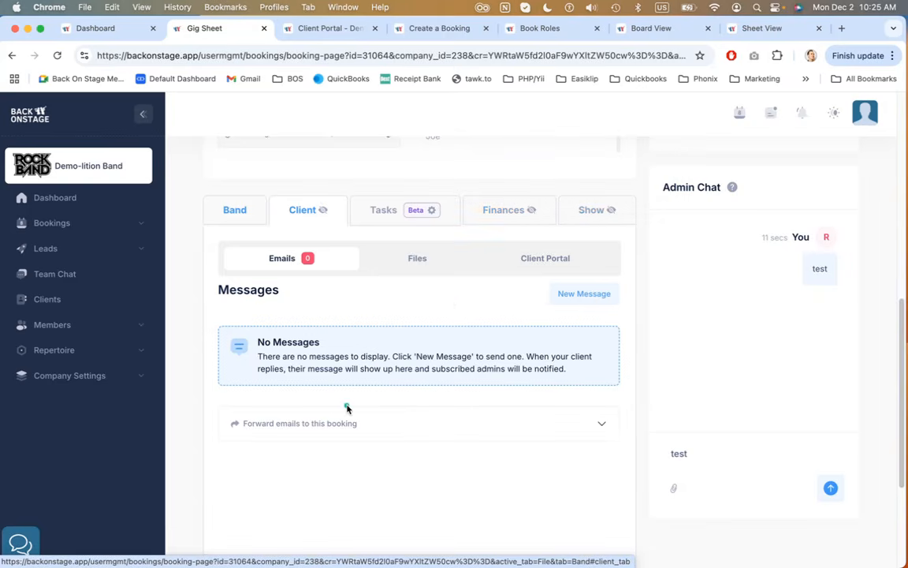
{"action": "scroll", "coordinate": [348, 407], "scroll_direction": "down", "scroll_amount": 2}
{"action": "left_click", "coordinate": [345, 370]}
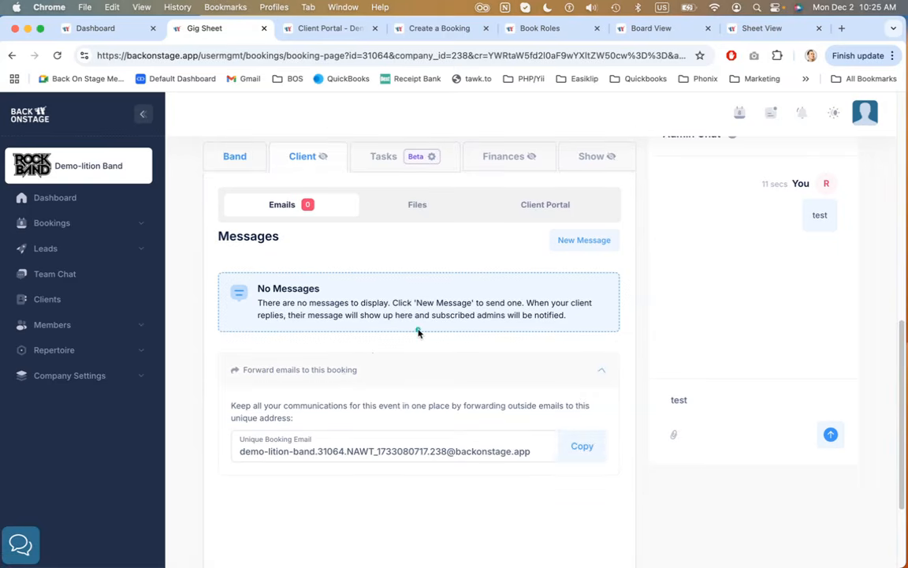
{"action": "scroll", "coordinate": [418, 332], "scroll_direction": "down", "scroll_amount": 2}
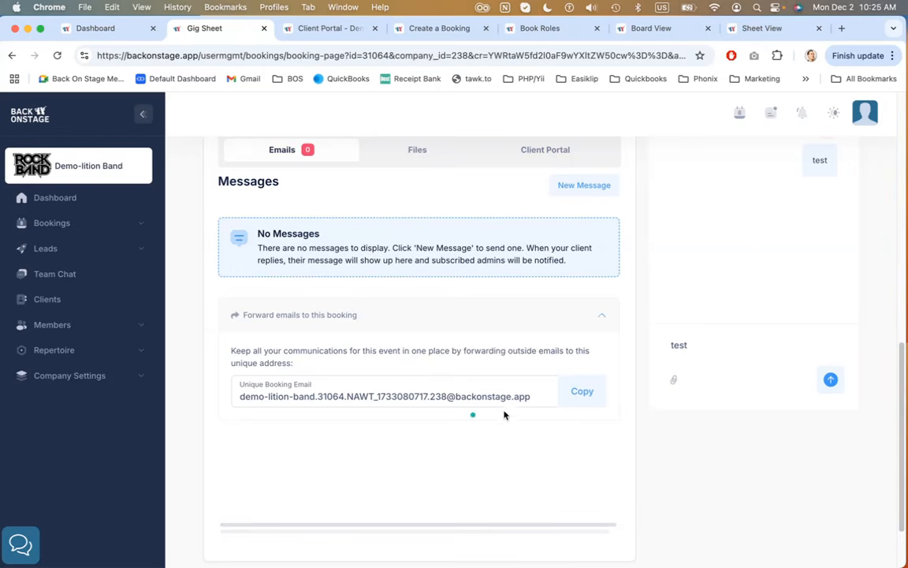
{"action": "left_click", "coordinate": [534, 321]}
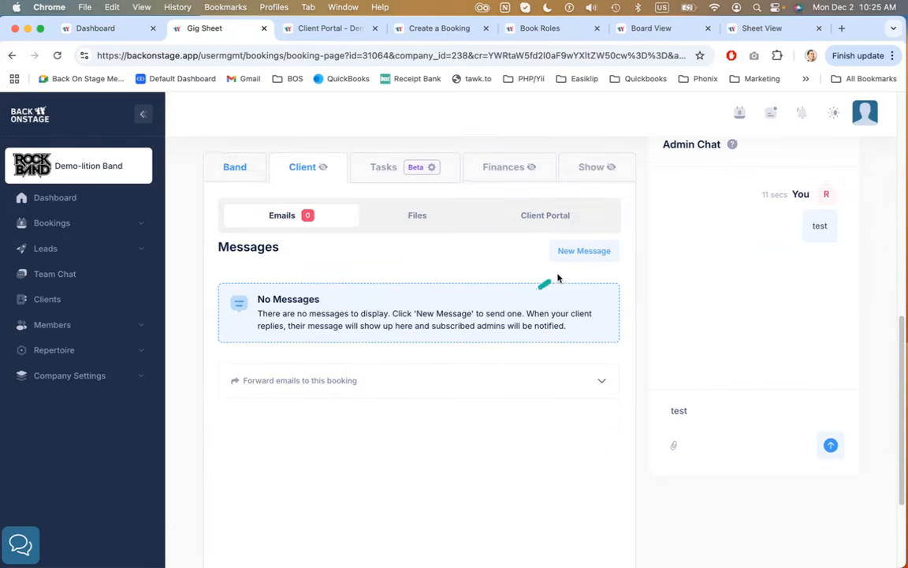
Start a new client email using the 1 week pre-gig checkin template
{"action": "left_click", "coordinate": [577, 253]}
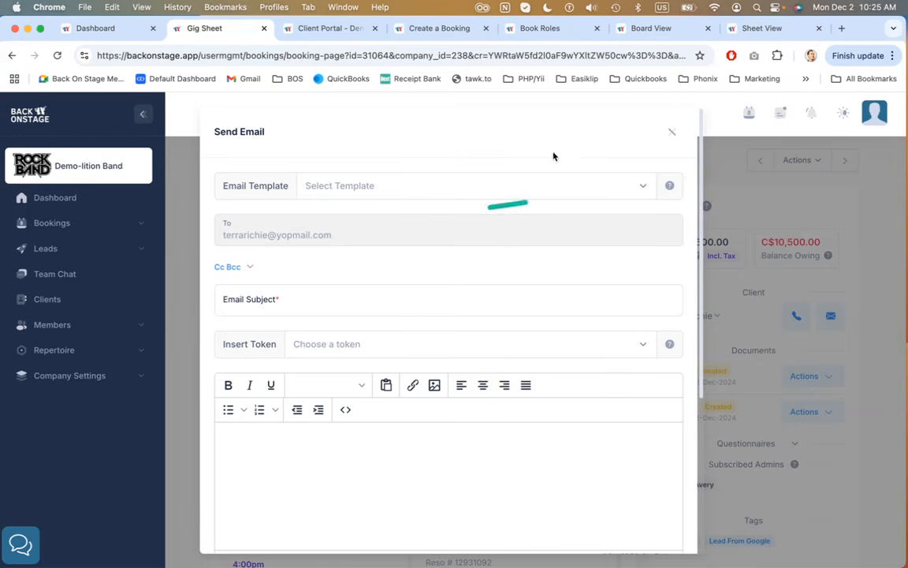
{"action": "left_click", "coordinate": [586, 188]}
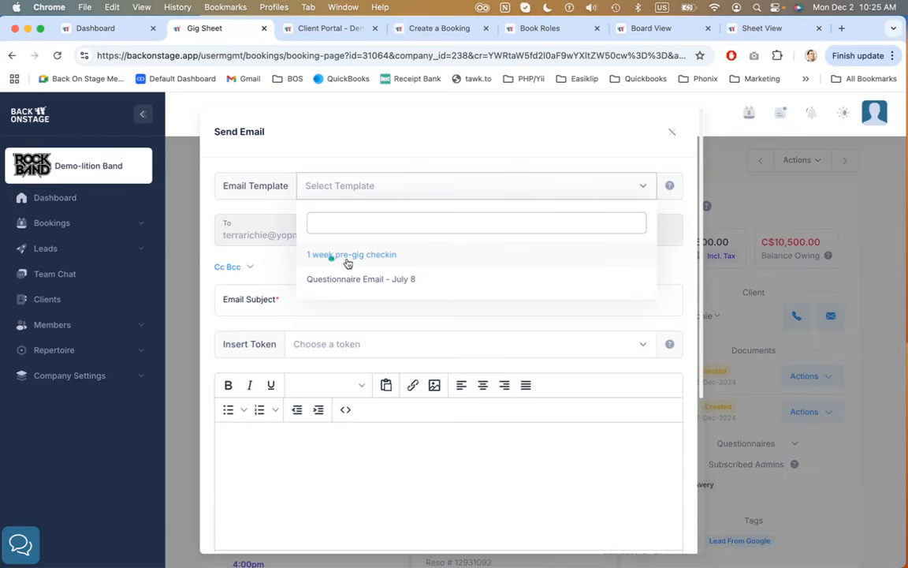
{"action": "left_click", "coordinate": [398, 256]}
{"action": "left_click", "coordinate": [435, 153]}
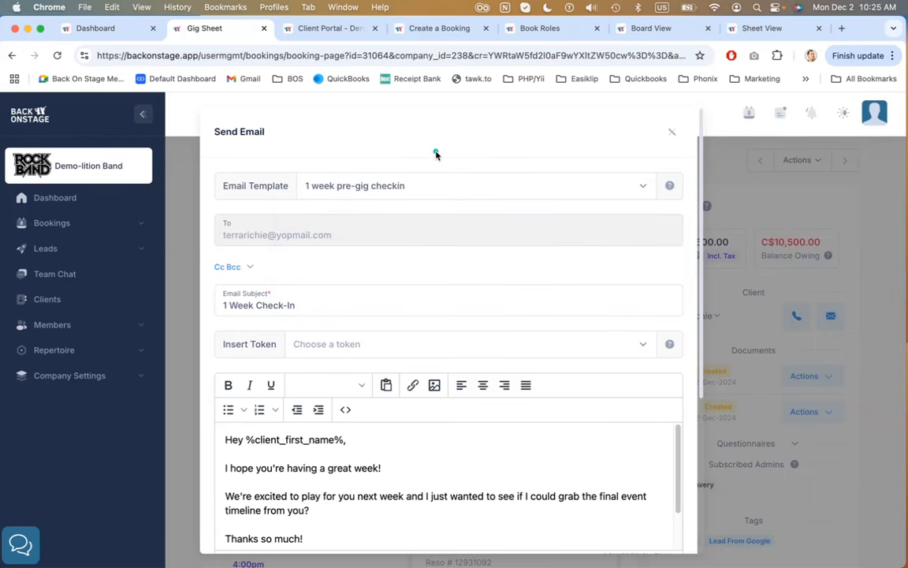
Review the templated email's subject, body and options, then cancel the email
{"action": "scroll", "coordinate": [456, 168], "scroll_direction": "down", "scroll_amount": 4}
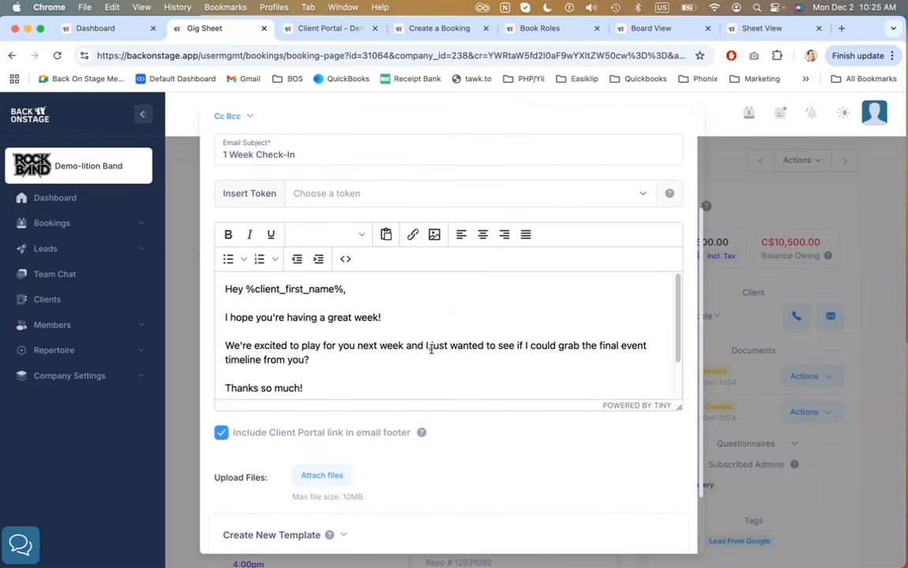
{"action": "scroll", "coordinate": [430, 349], "scroll_direction": "up", "scroll_amount": 3}
{"action": "scroll", "coordinate": [569, 185], "scroll_direction": "up", "scroll_amount": 1}
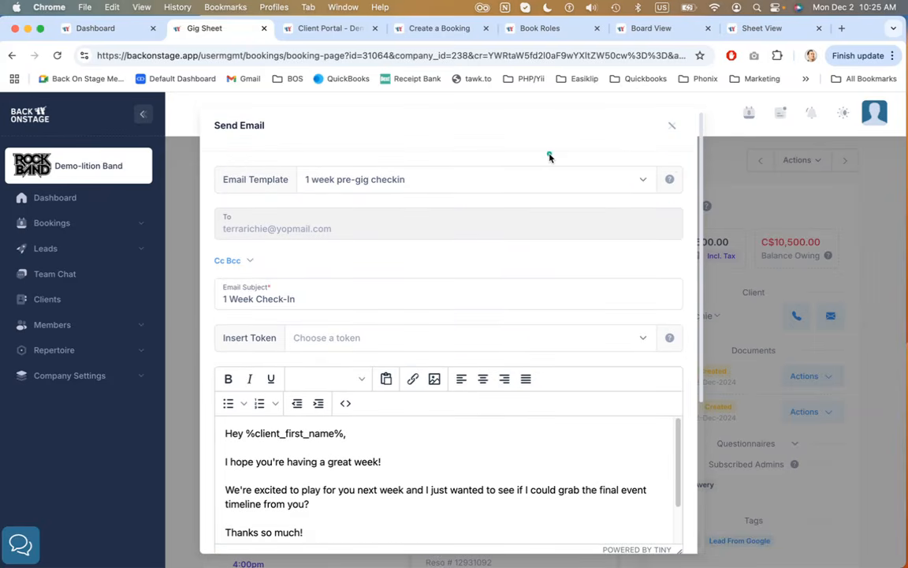
{"action": "scroll", "coordinate": [550, 157], "scroll_direction": "down", "scroll_amount": 4}
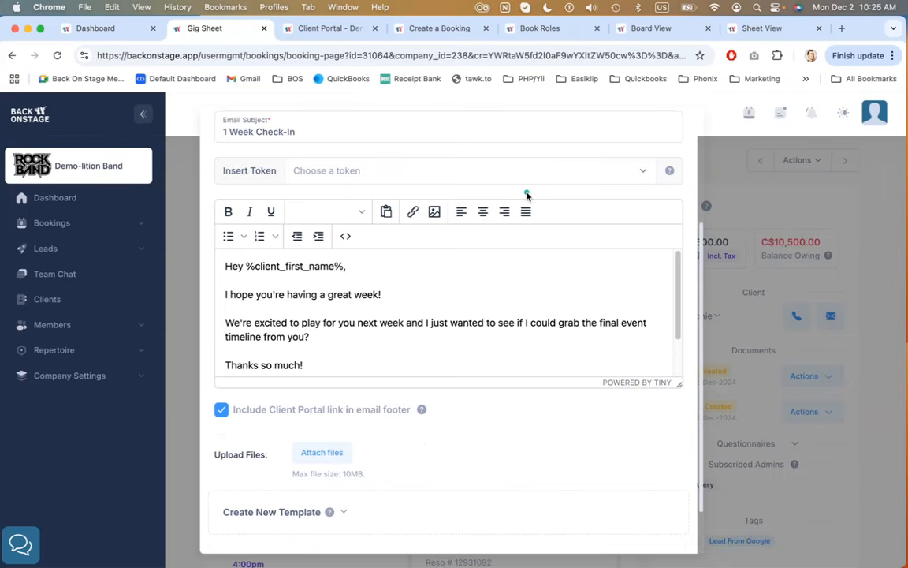
{"action": "scroll", "coordinate": [502, 195], "scroll_direction": "up", "scroll_amount": 3}
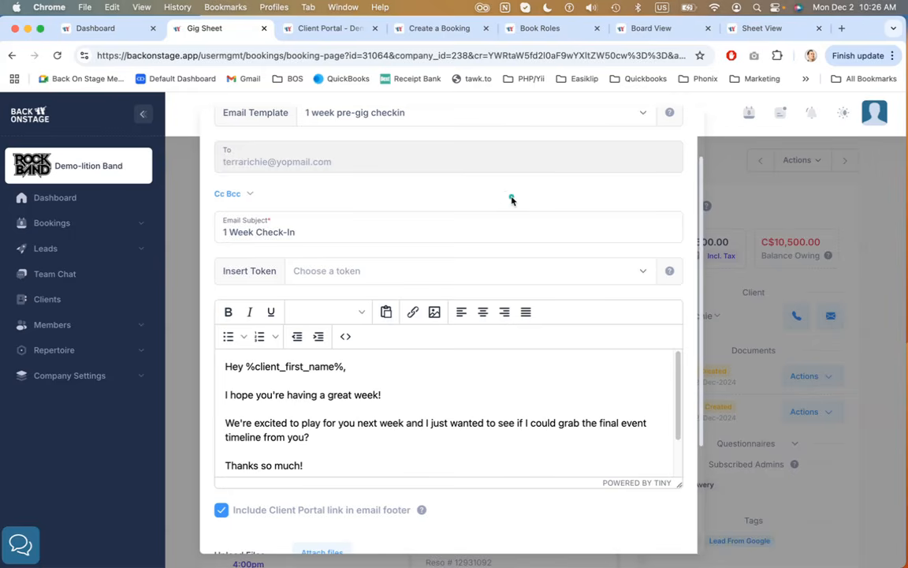
{"action": "scroll", "coordinate": [510, 200], "scroll_direction": "down", "scroll_amount": 3}
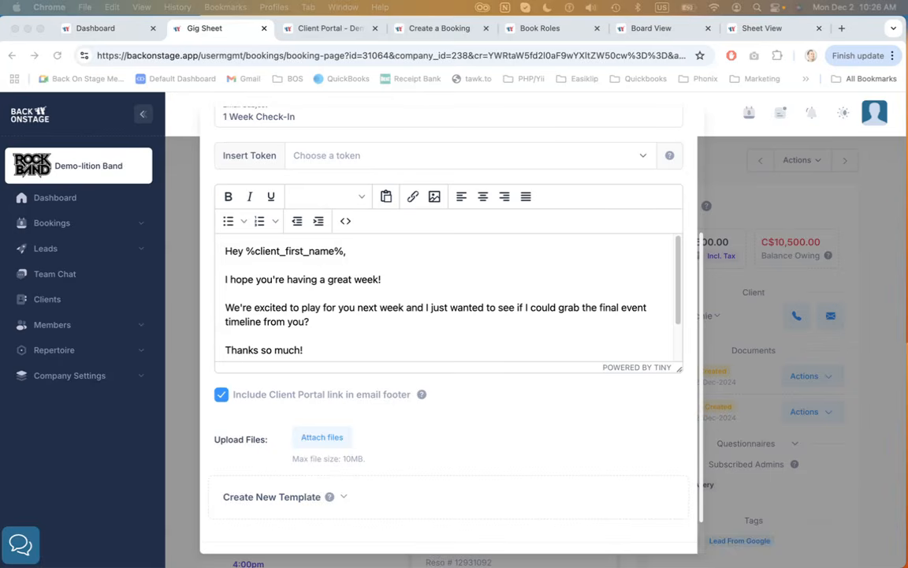
{"action": "left_click", "coordinate": [458, 413]}
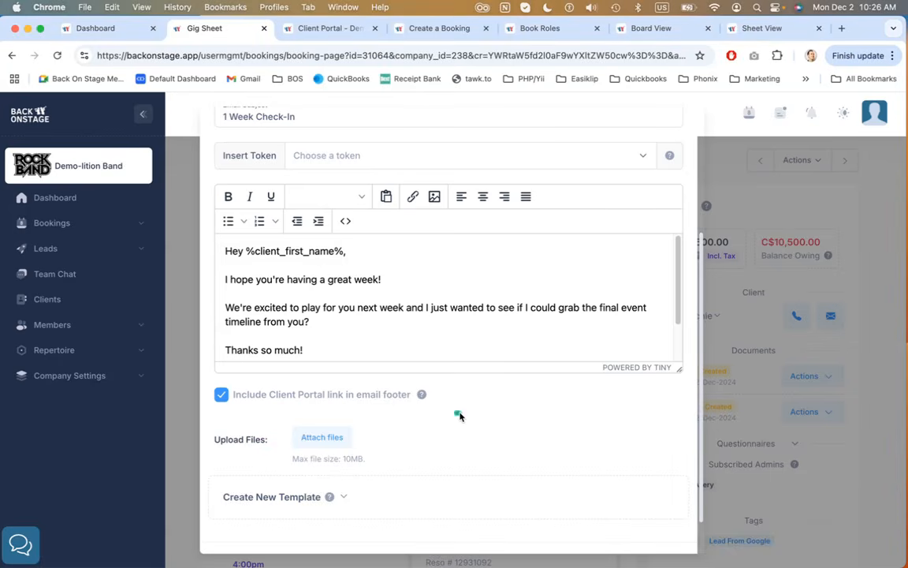
{"action": "scroll", "coordinate": [488, 414], "scroll_direction": "up", "scroll_amount": 1}
{"action": "scroll", "coordinate": [488, 414], "scroll_direction": "down", "scroll_amount": 2}
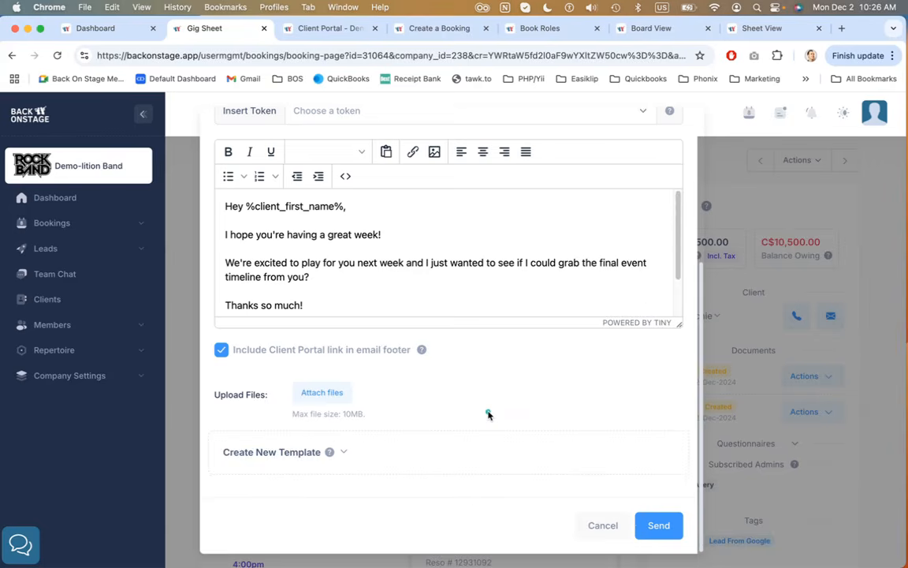
{"action": "scroll", "coordinate": [488, 414], "scroll_direction": "up", "scroll_amount": 5}
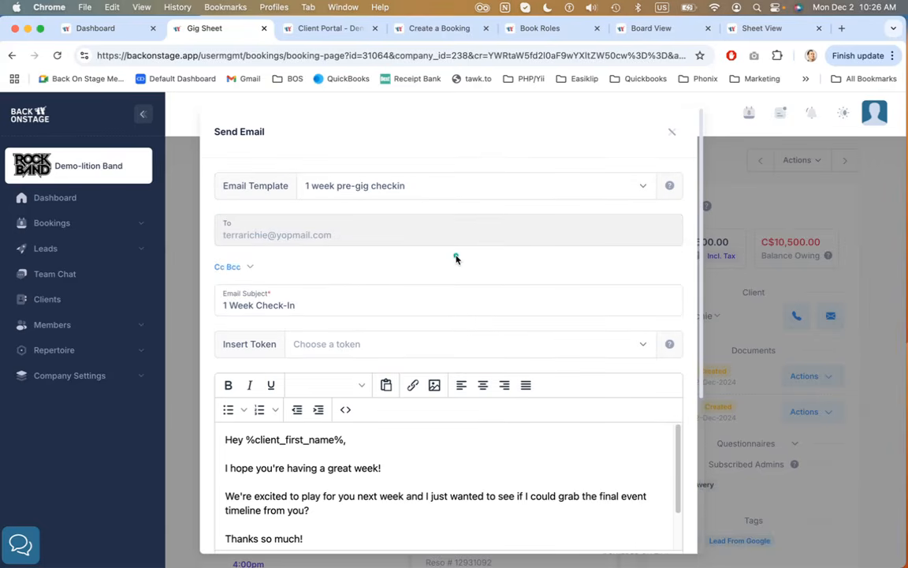
{"action": "scroll", "coordinate": [456, 258], "scroll_direction": "down", "scroll_amount": 5}
{"action": "left_click", "coordinate": [609, 525]}
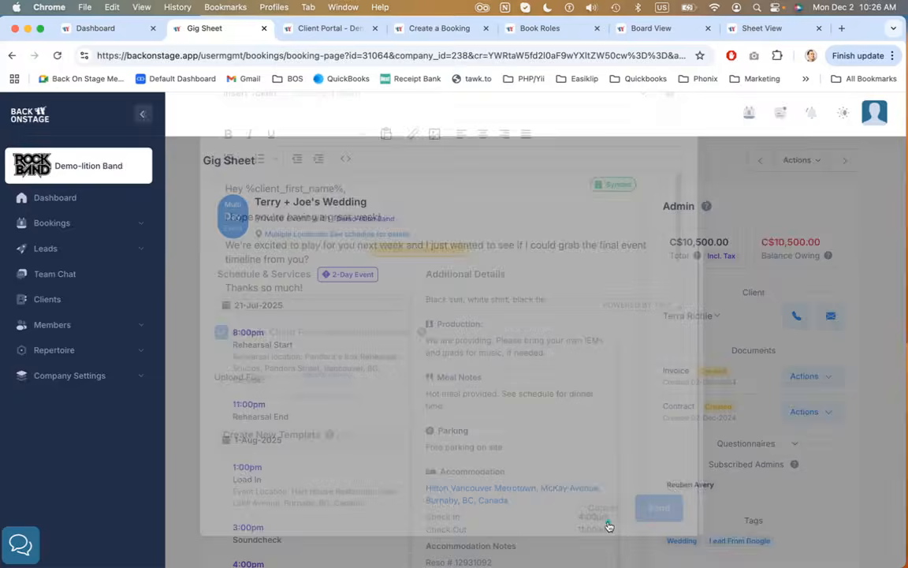
{"action": "scroll", "coordinate": [635, 390], "scroll_direction": "down", "scroll_amount": 10}
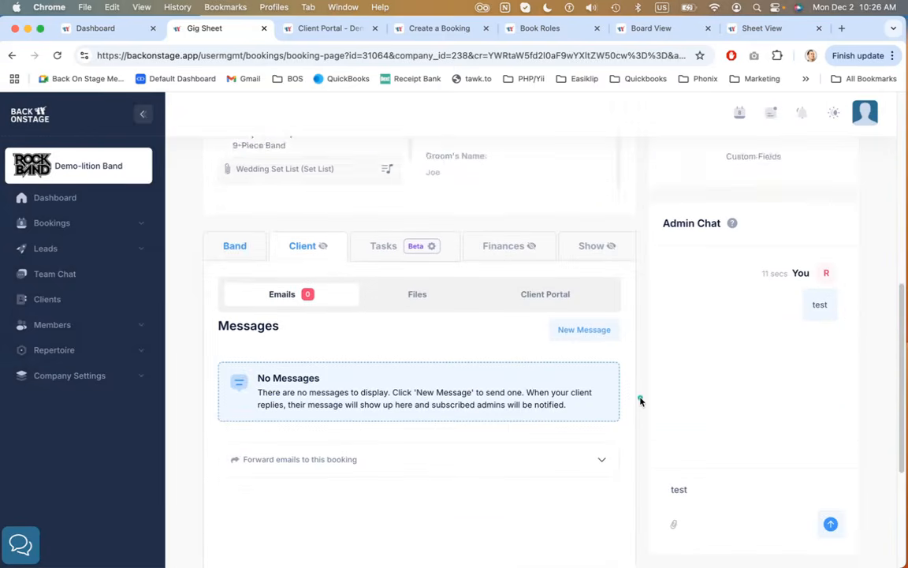
Open the Client tab's Files view, then its Client Portal view
{"action": "left_click", "coordinate": [424, 267]}
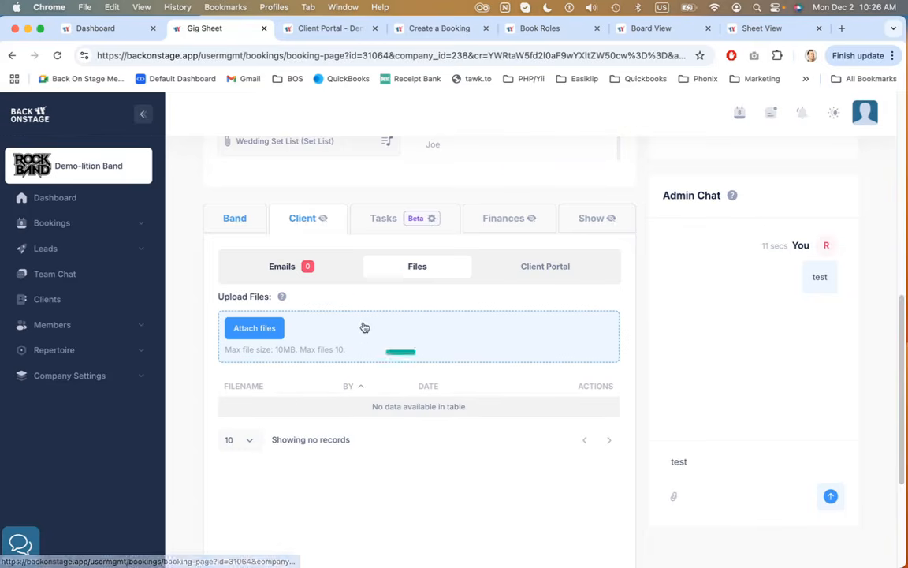
{"action": "left_click", "coordinate": [543, 269]}
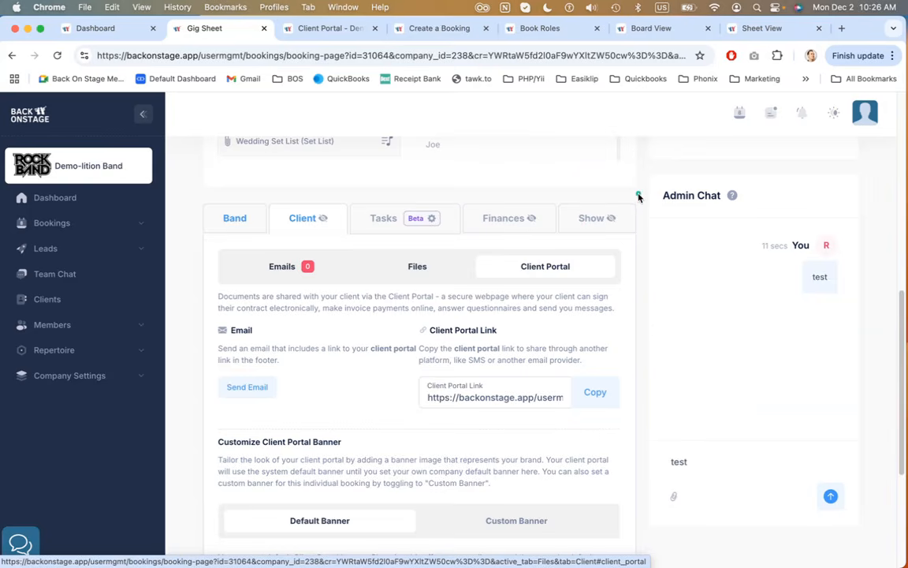
Scroll through the Client Portal settings and switch between the Custom Banner and Default Banner options
{"action": "scroll", "coordinate": [636, 196], "scroll_direction": "down", "scroll_amount": 2}
{"action": "scroll", "coordinate": [638, 197], "scroll_direction": "down", "scroll_amount": 2}
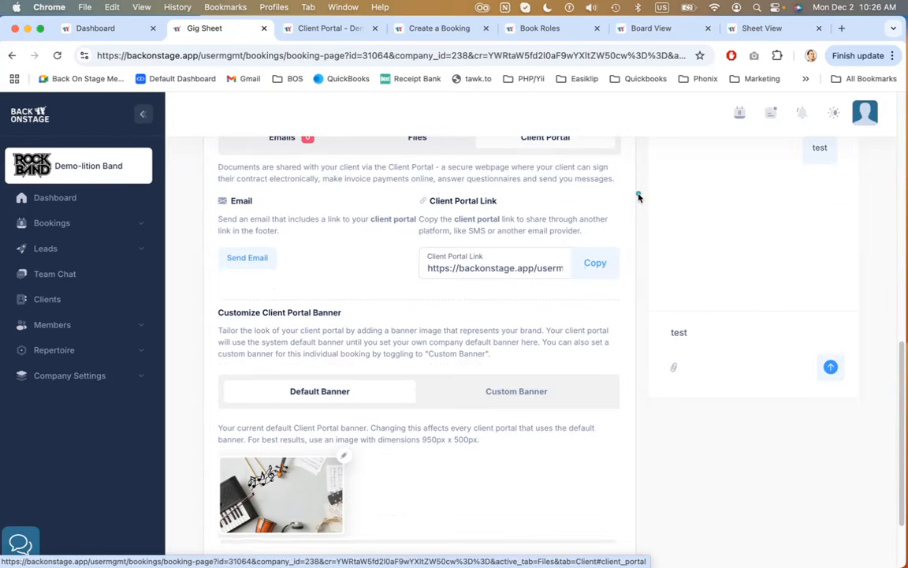
{"action": "scroll", "coordinate": [638, 197], "scroll_direction": "up", "scroll_amount": 1}
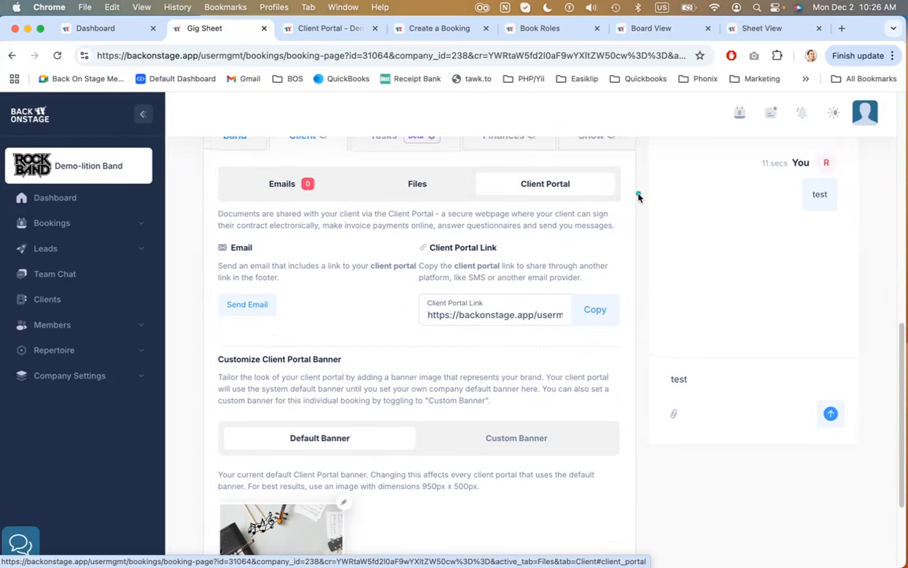
{"action": "scroll", "coordinate": [638, 197], "scroll_direction": "down", "scroll_amount": 3}
{"action": "left_click", "coordinate": [520, 324]}
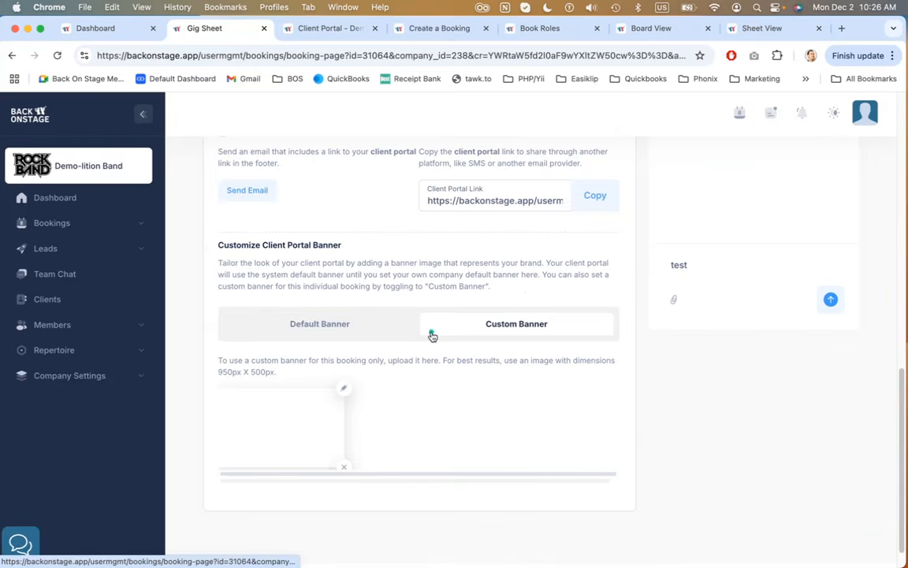
{"action": "left_click", "coordinate": [367, 323]}
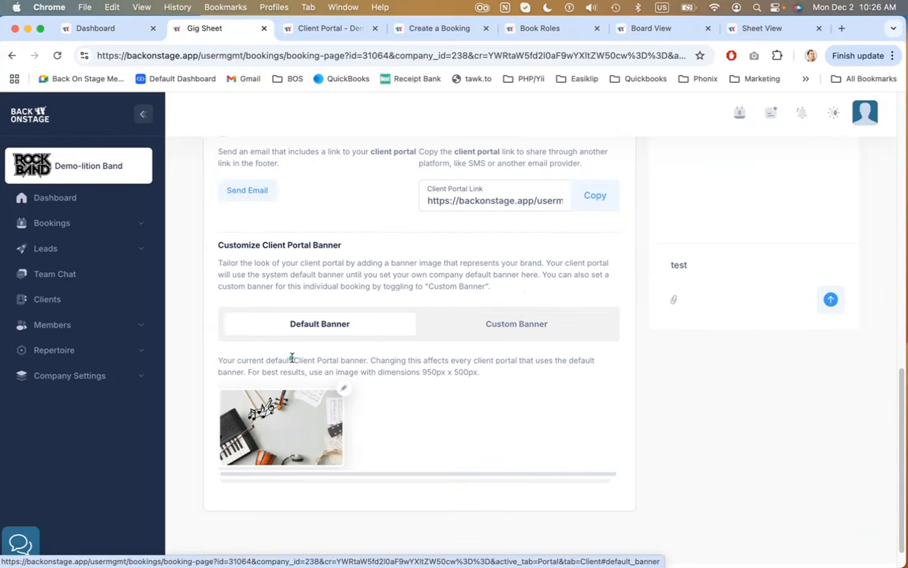
{"action": "scroll", "coordinate": [291, 358], "scroll_direction": "down", "scroll_amount": 2}
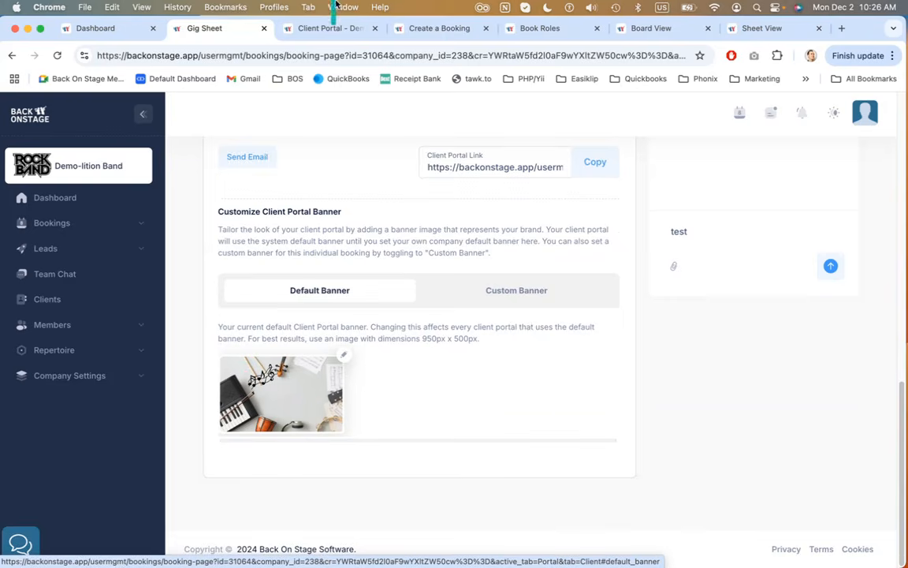
Compare the banner in the Client Portal browser tab, return to the Gig Sheet and select the Custom Banner option
{"action": "left_click", "coordinate": [304, 30]}
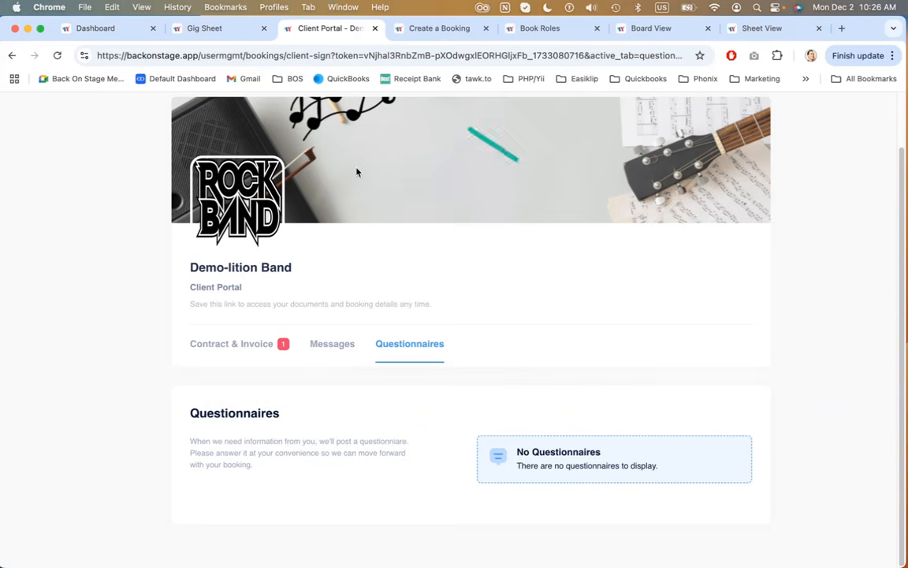
{"action": "left_click", "coordinate": [226, 37]}
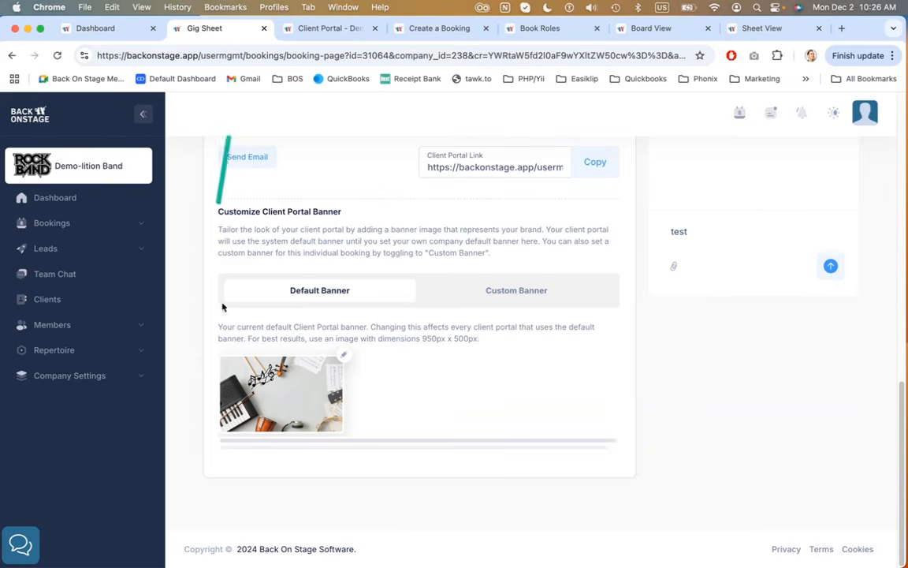
{"action": "left_click", "coordinate": [265, 444]}
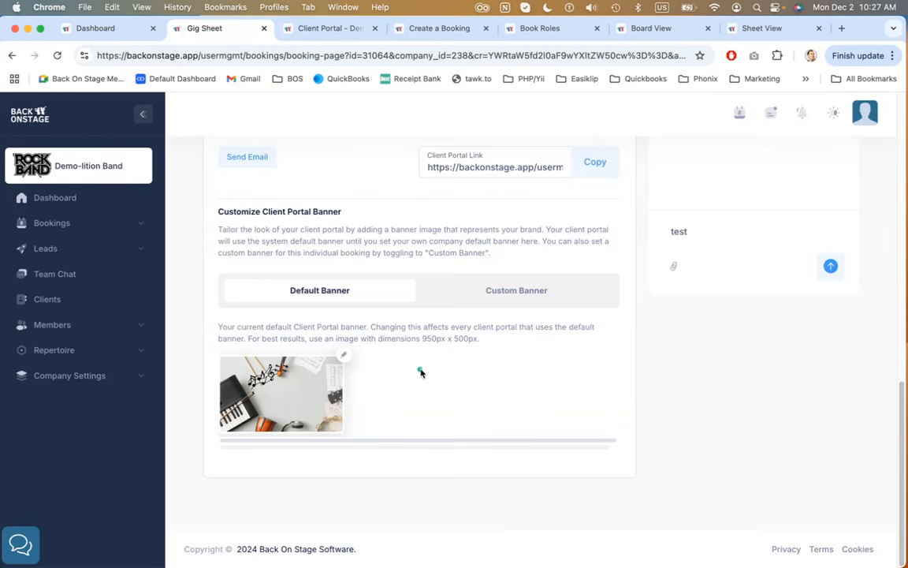
{"action": "left_click", "coordinate": [512, 294]}
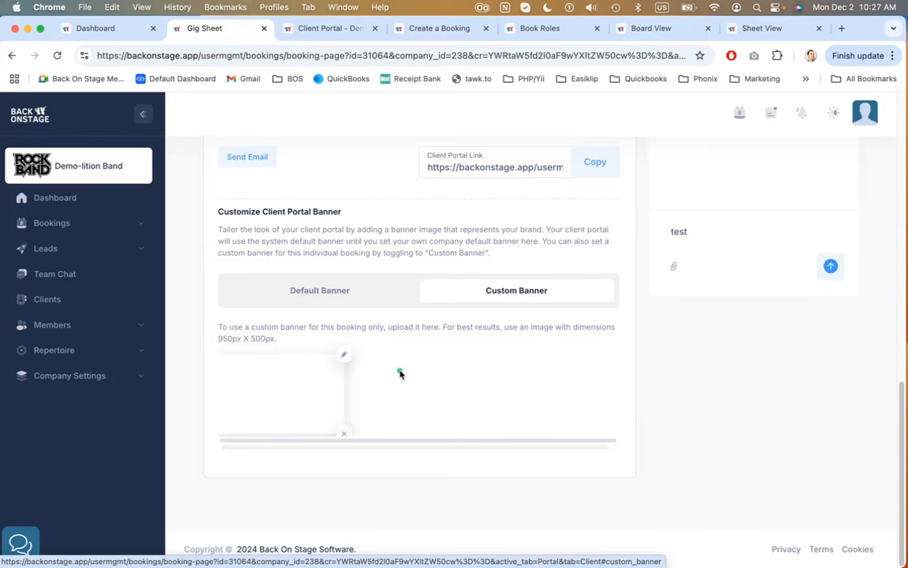
Copy the Client Portal Link
{"action": "scroll", "coordinate": [400, 373], "scroll_direction": "up", "scroll_amount": 3}
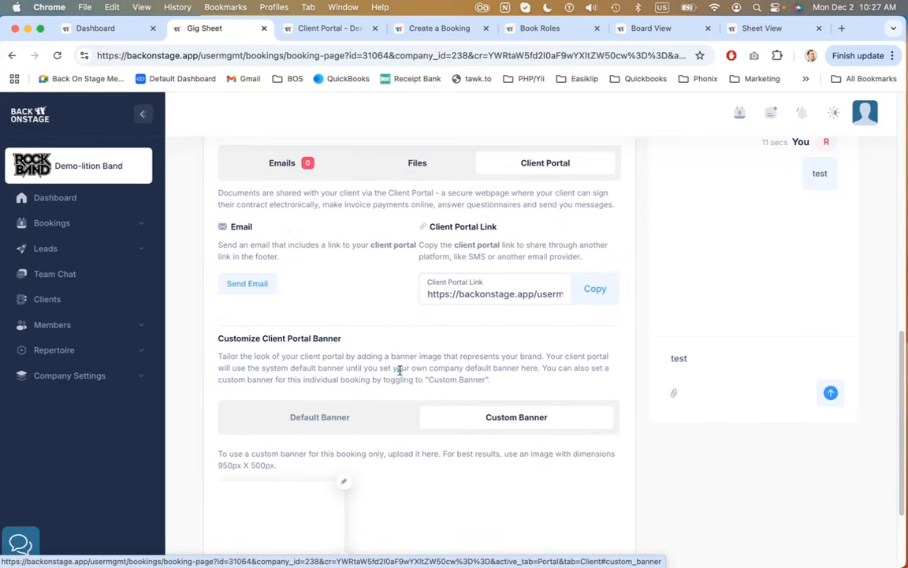
{"action": "scroll", "coordinate": [399, 371], "scroll_direction": "up", "scroll_amount": 2}
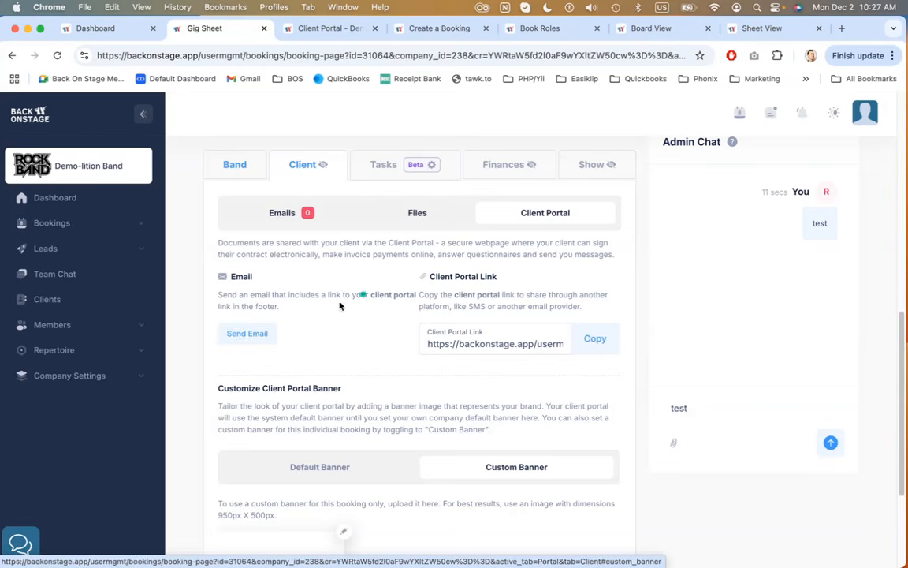
{"action": "left_click", "coordinate": [591, 339]}
Open the booking's Tasks tab and start adding a new task group
{"action": "scroll", "coordinate": [442, 315], "scroll_direction": "up", "scroll_amount": 2}
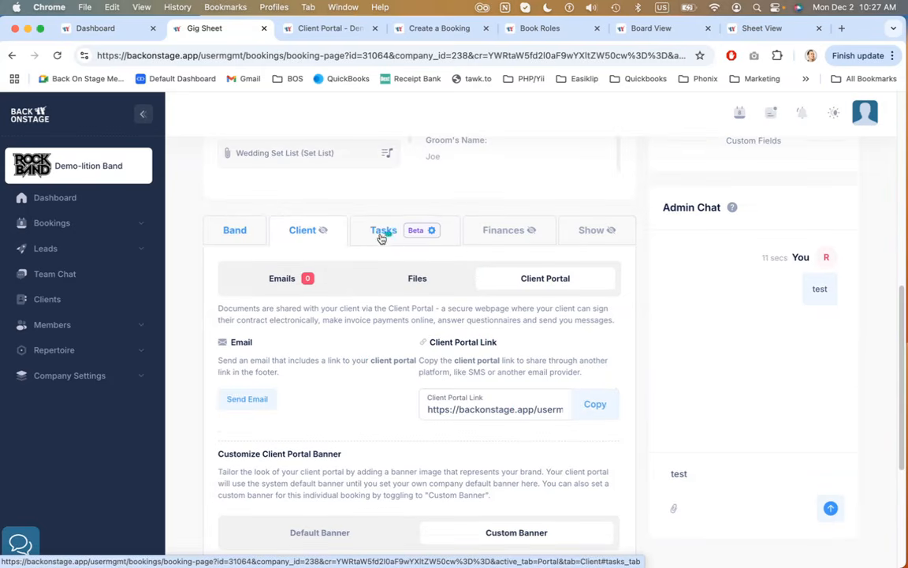
{"action": "left_click", "coordinate": [382, 235]}
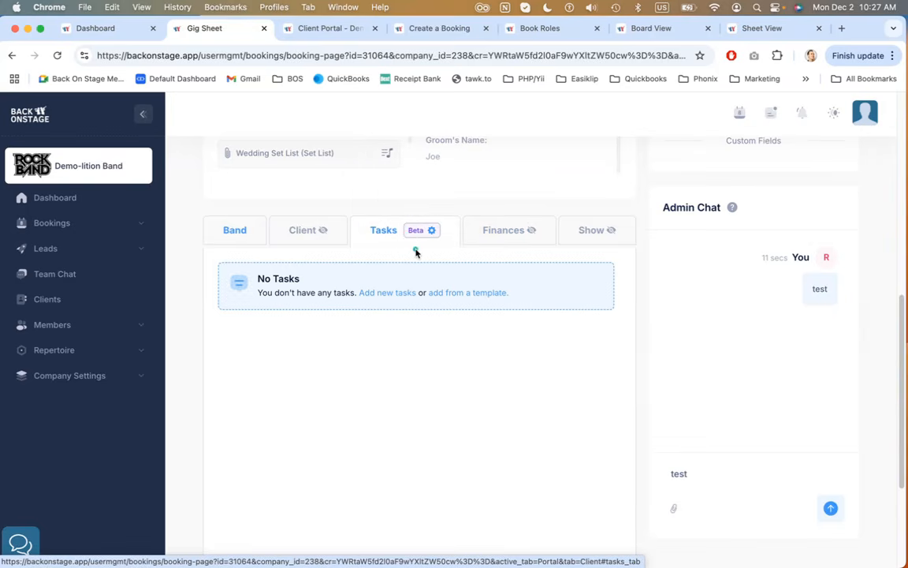
{"action": "left_click", "coordinate": [381, 292]}
Add an auto-task that sends the 1 week pre-gig checkin template to the Client
{"action": "scroll", "coordinate": [474, 250], "scroll_direction": "down", "scroll_amount": 5}
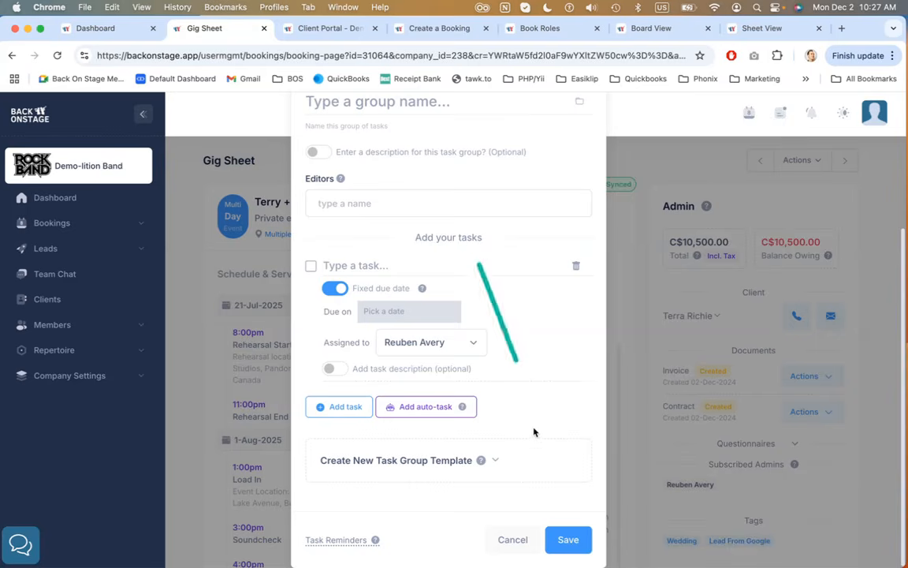
{"action": "left_click", "coordinate": [406, 411]}
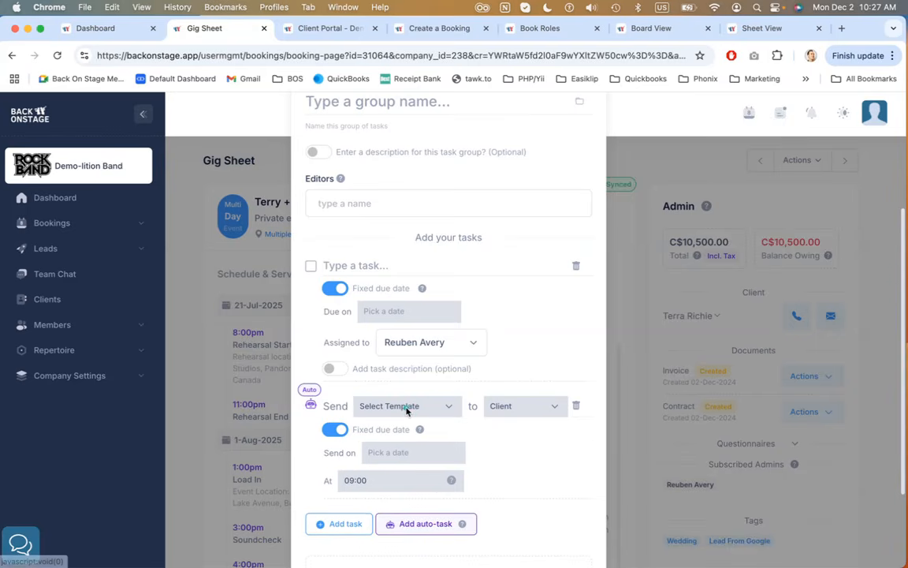
{"action": "scroll", "coordinate": [522, 339], "scroll_direction": "down", "scroll_amount": 1}
{"action": "left_click", "coordinate": [436, 368]}
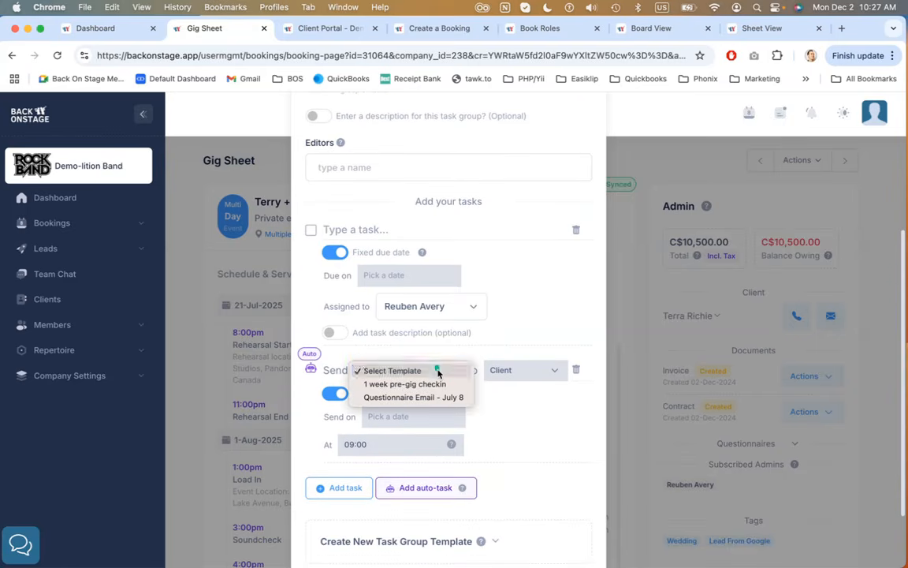
{"action": "left_click", "coordinate": [391, 386]}
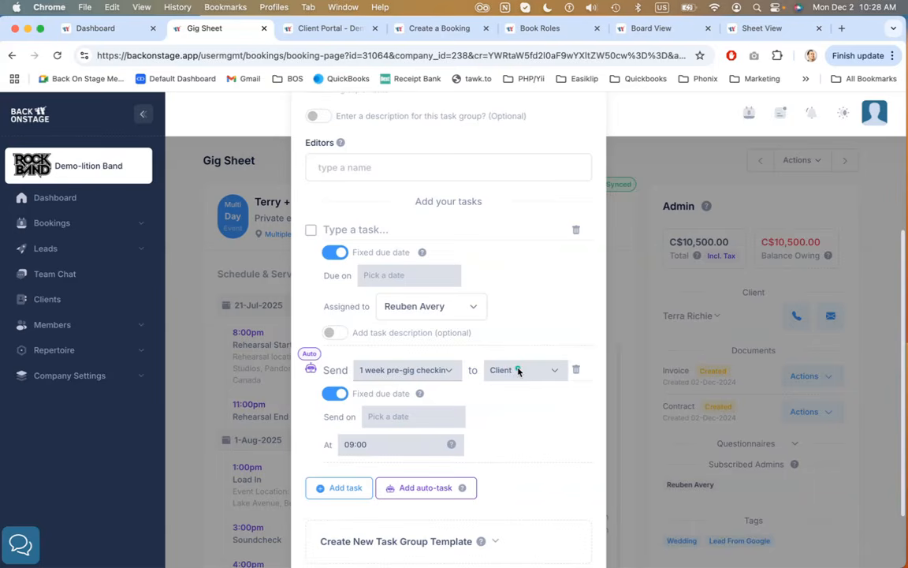
Turn off the auto-task's fixed due date and set it to send 7 days before the event date
{"action": "left_click", "coordinate": [336, 395]}
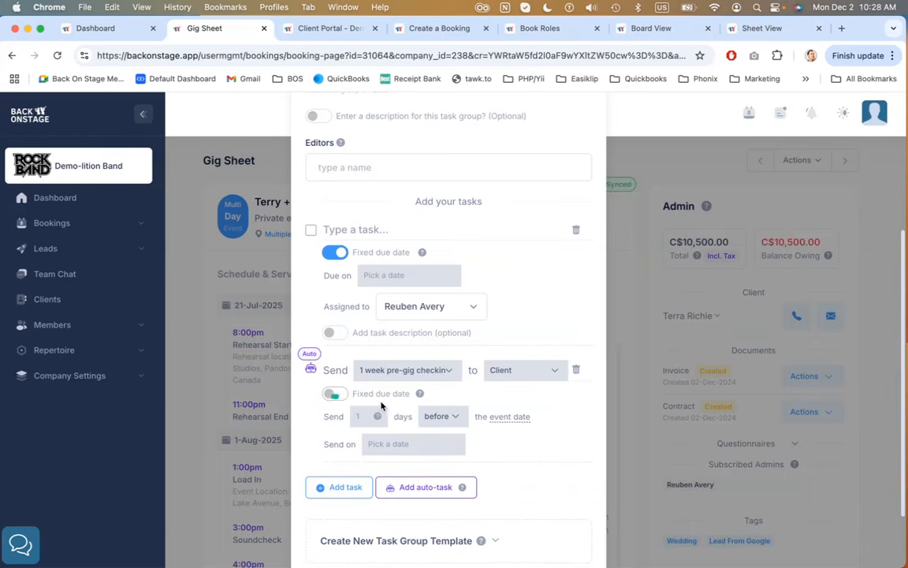
{"action": "left_click", "coordinate": [370, 415]}
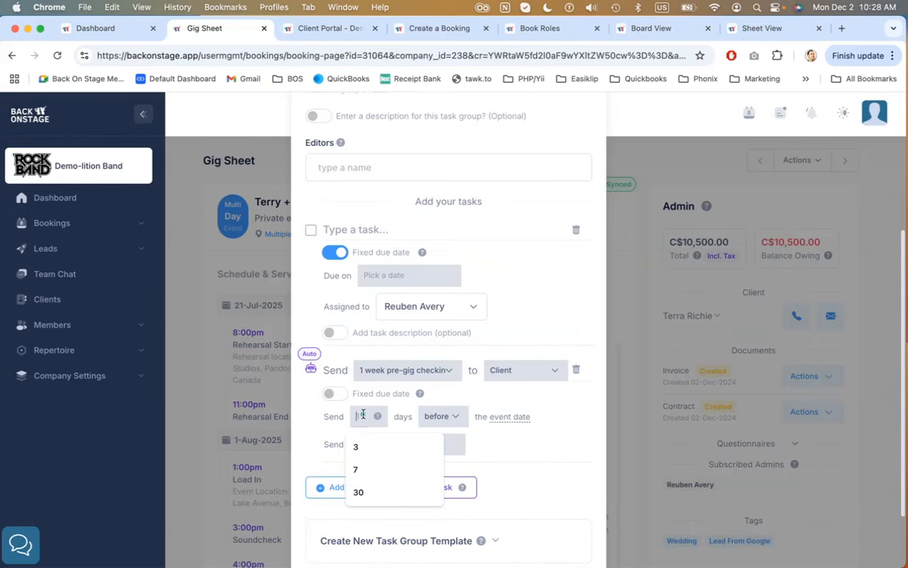
{"action": "left_click", "coordinate": [362, 415]}
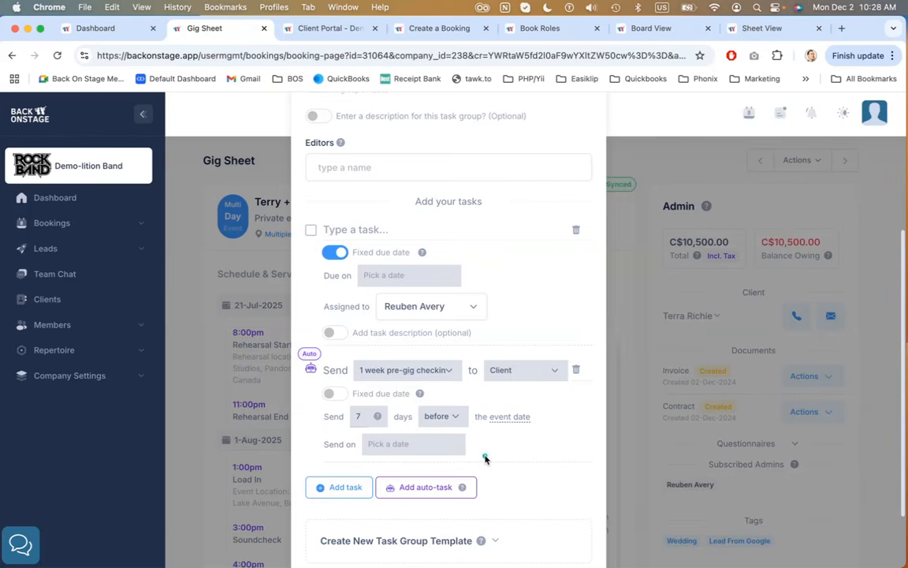
Check the auto-task's recipient options, then cancel the new task group without saving
{"action": "left_click", "coordinate": [522, 370]}
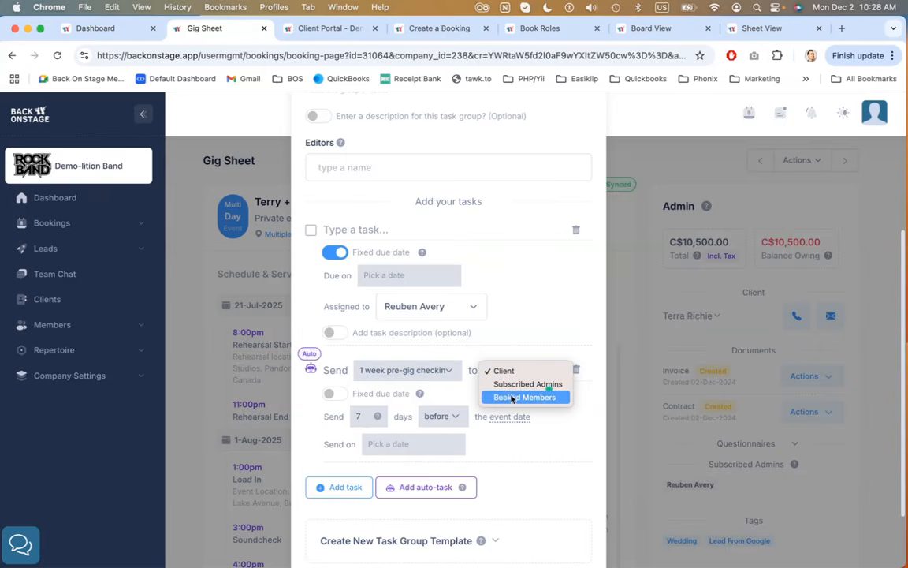
{"action": "left_click", "coordinate": [575, 451]}
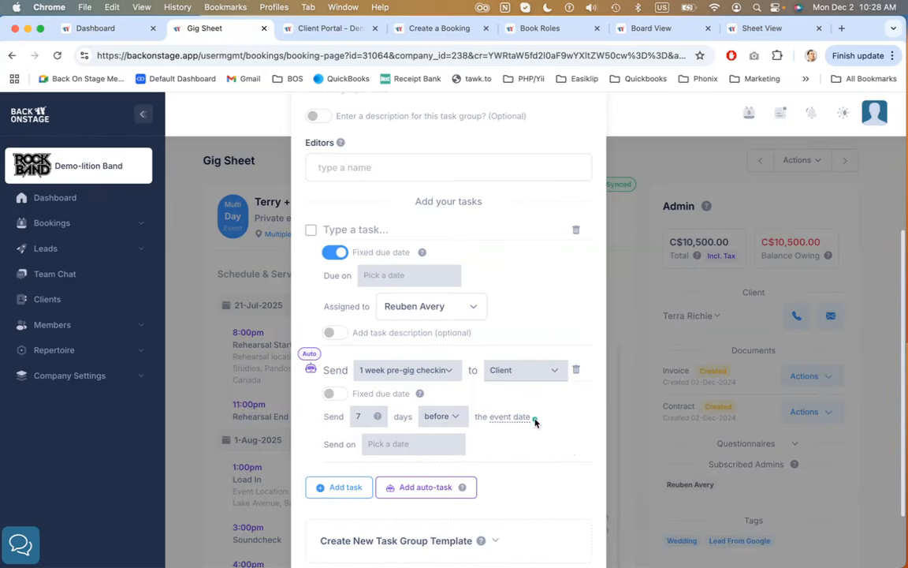
{"action": "scroll", "coordinate": [534, 422], "scroll_direction": "down", "scroll_amount": 2}
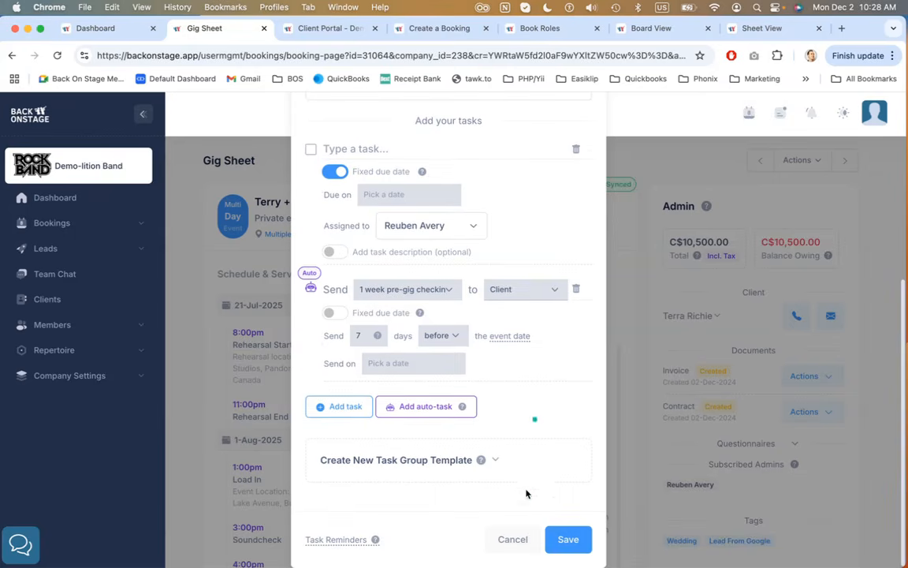
{"action": "left_click", "coordinate": [516, 540]}
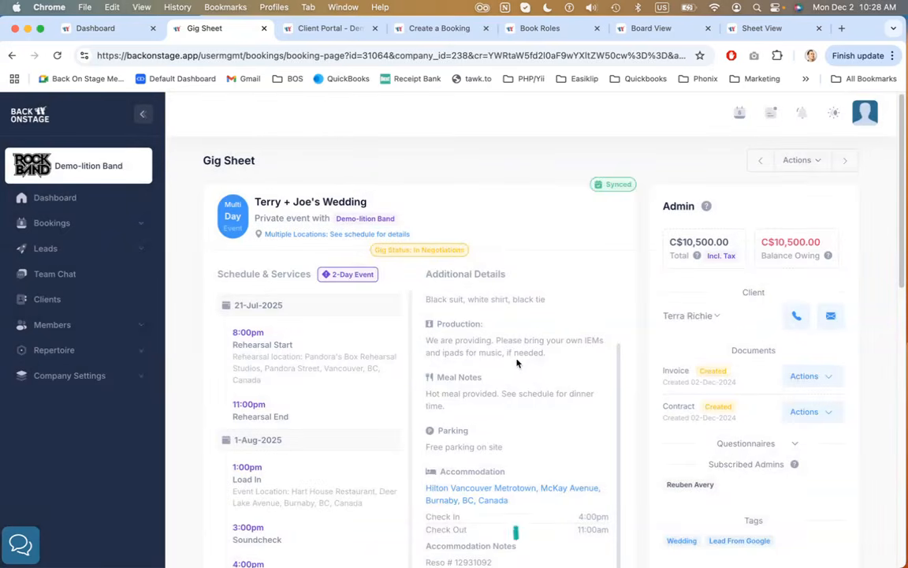
Open the booking's Finances tab
{"action": "scroll", "coordinate": [654, 365], "scroll_direction": "down", "scroll_amount": 4}
{"action": "scroll", "coordinate": [653, 365], "scroll_direction": "down", "scroll_amount": 8}
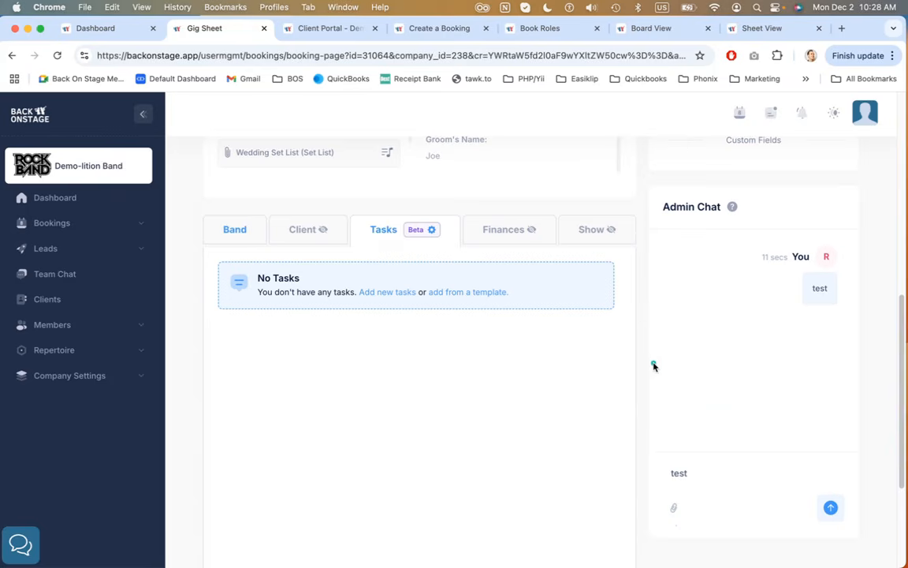
{"action": "left_click", "coordinate": [505, 230]}
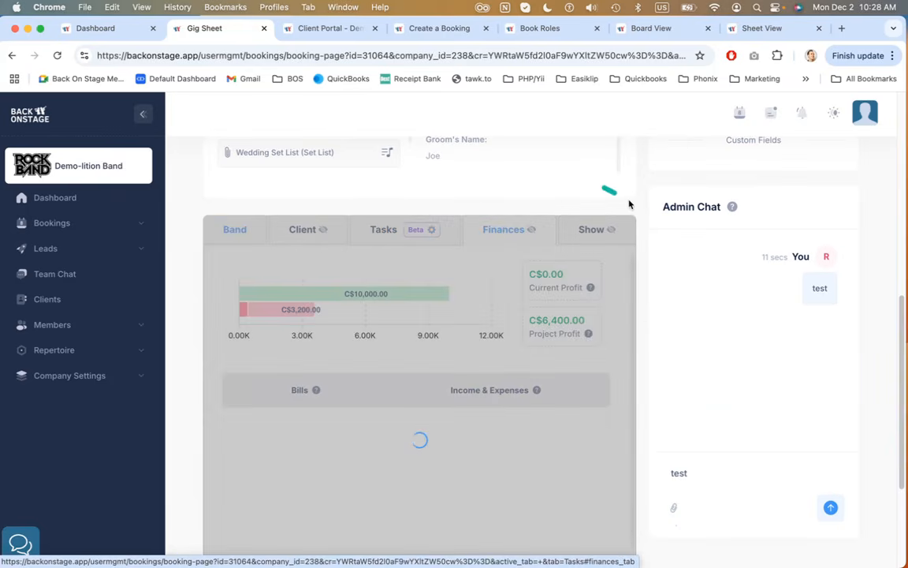
{"action": "scroll", "coordinate": [637, 207], "scroll_direction": "down", "scroll_amount": 3}
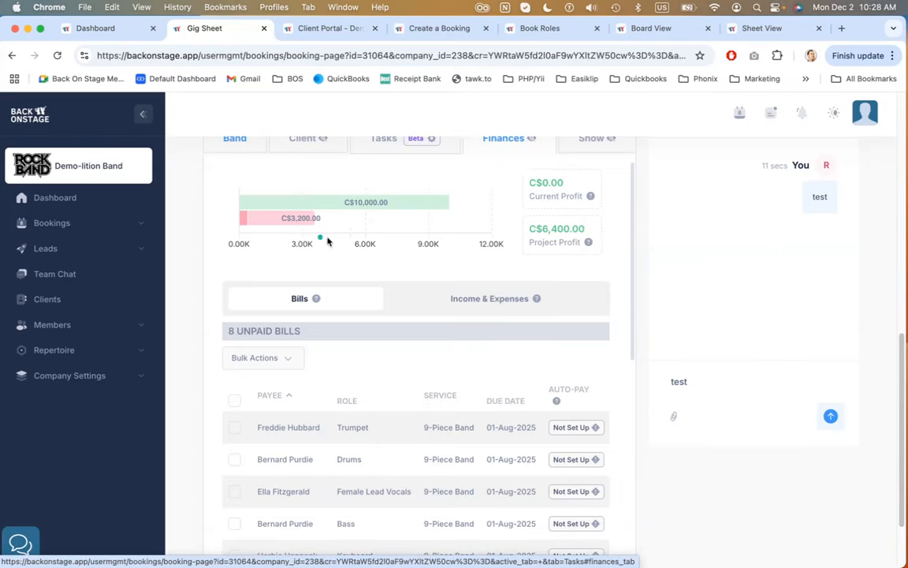
Examine the income and expense chart with the Current Profit and Project Profit figures
{"action": "mouse_move", "coordinate": [356, 212]}
{"action": "left_click_drag", "start_coordinate": [534, 195], "coordinate": [574, 191]}
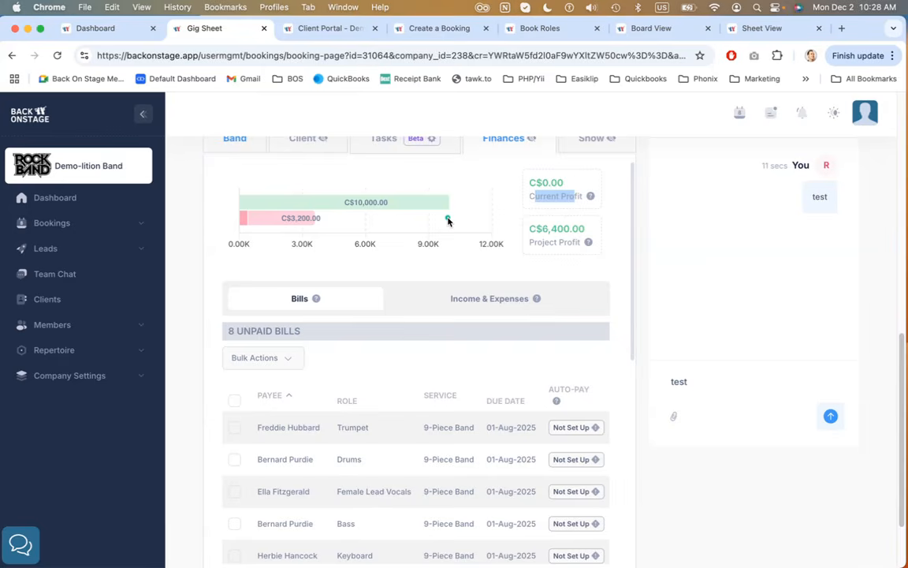
{"action": "left_click_drag", "start_coordinate": [543, 229], "coordinate": [586, 228]}
{"action": "left_click_drag", "start_coordinate": [528, 242], "coordinate": [585, 245]}
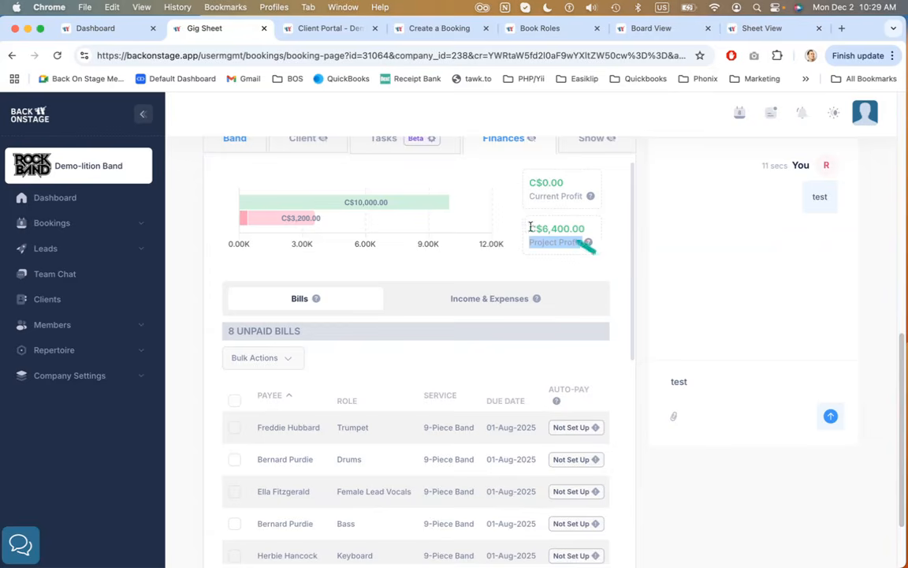
{"action": "left_click_drag", "start_coordinate": [536, 229], "coordinate": [587, 228]}
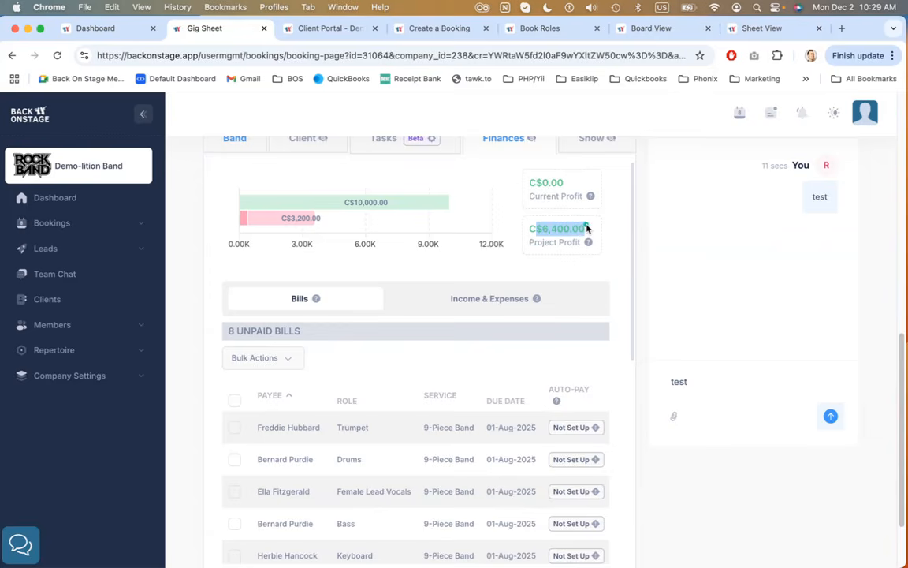
{"action": "mouse_move", "coordinate": [371, 203]}
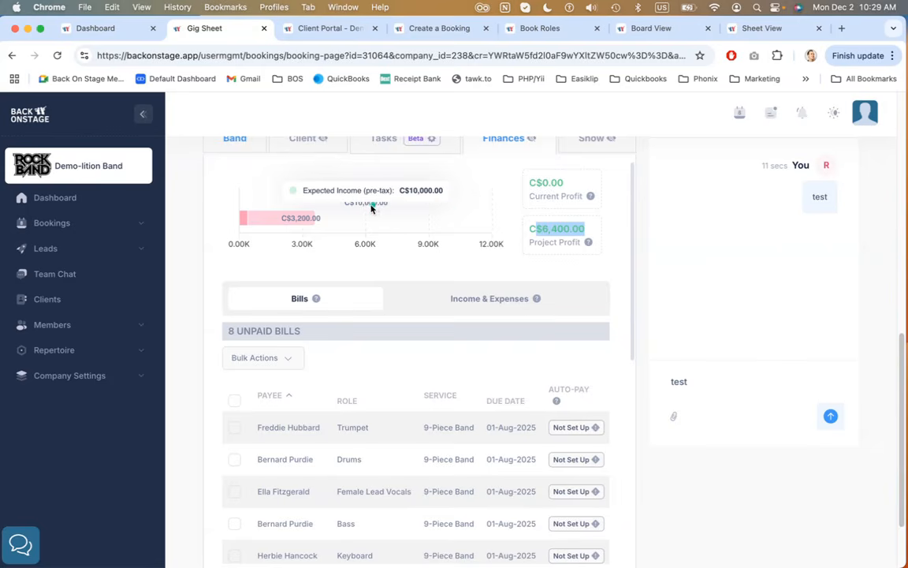
{"action": "mouse_move", "coordinate": [282, 221]}
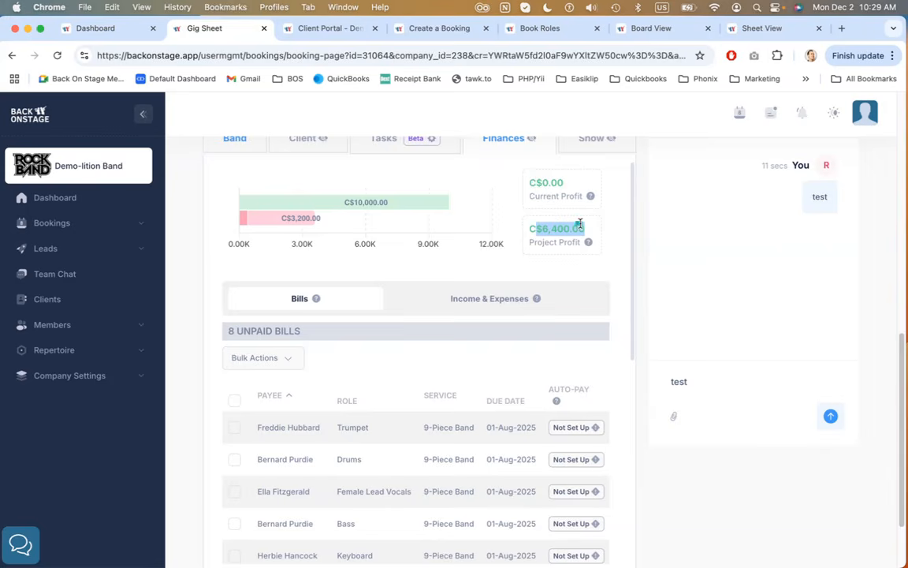
{"action": "left_click_drag", "start_coordinate": [537, 183], "coordinate": [576, 184]}
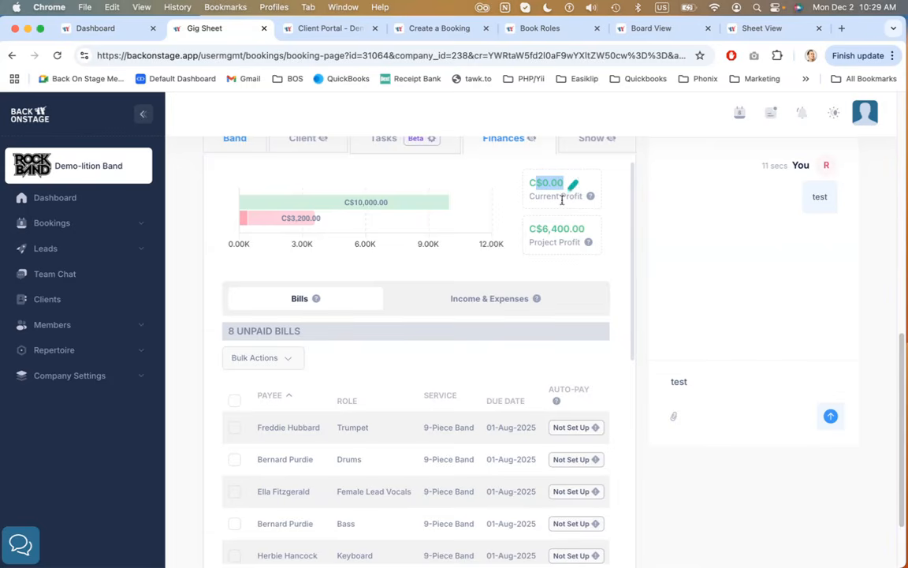
{"action": "left_click_drag", "start_coordinate": [542, 229], "coordinate": [593, 228]}
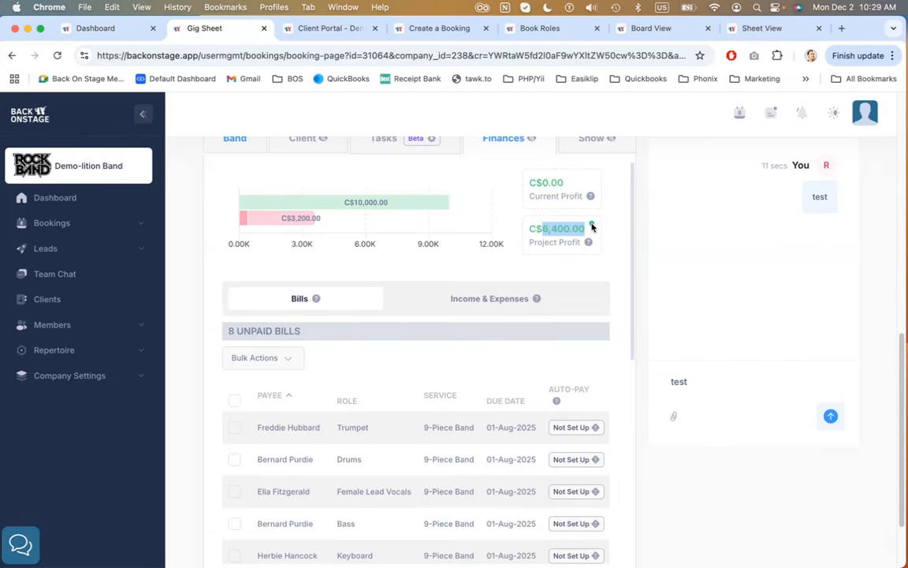
{"action": "left_click", "coordinate": [643, 236]}
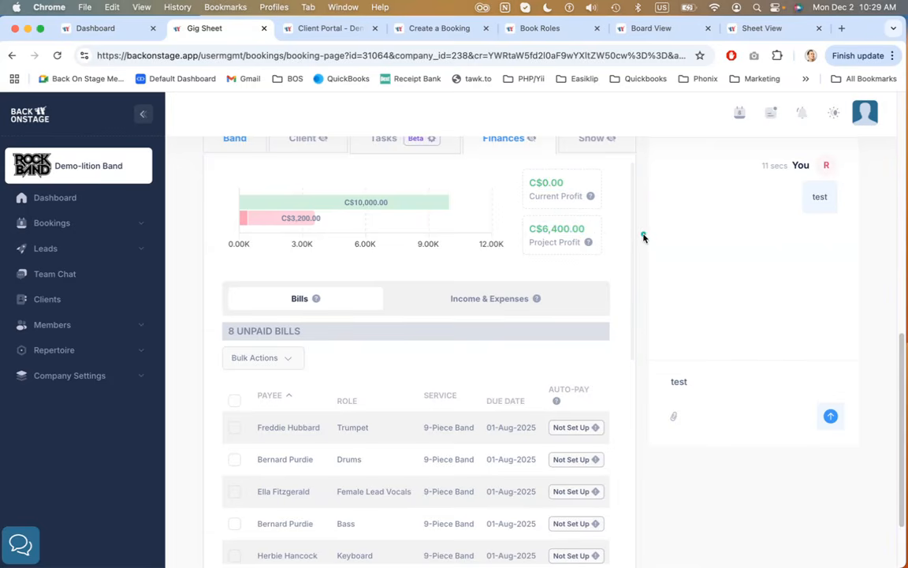
Scroll through the unpaid bills table, including its rate, tax, amount and balance columns
{"action": "scroll", "coordinate": [503, 204], "scroll_direction": "down", "scroll_amount": 1}
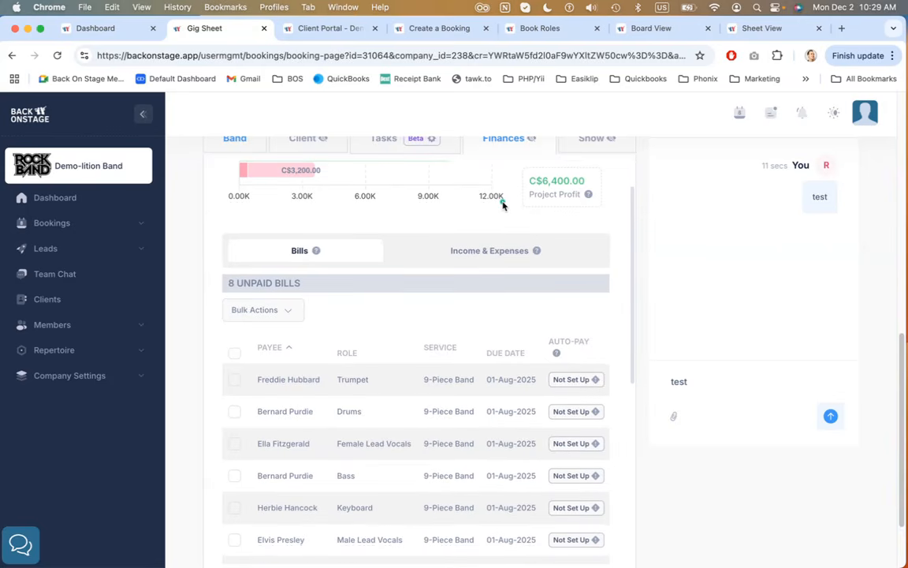
{"action": "scroll", "coordinate": [503, 203], "scroll_direction": "down", "scroll_amount": 1}
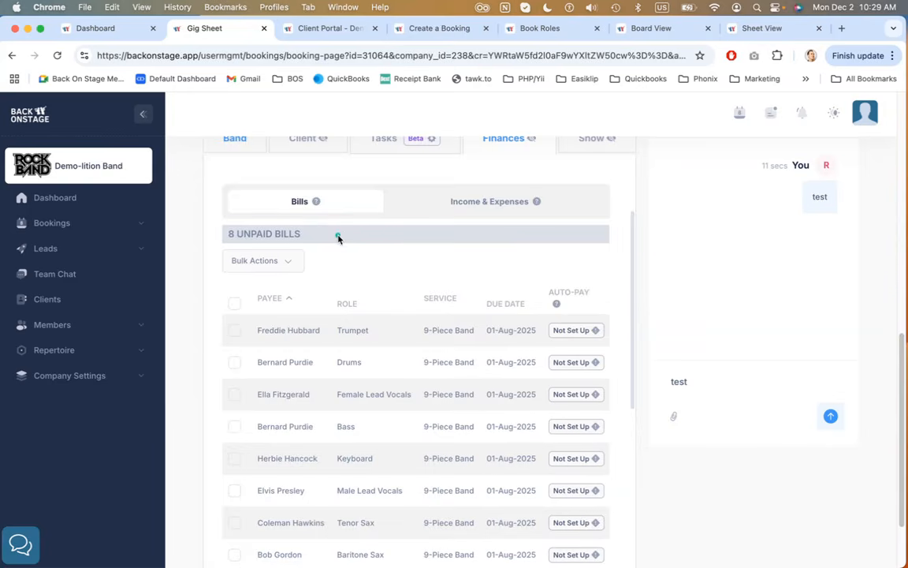
{"action": "scroll", "coordinate": [338, 237], "scroll_direction": "down", "scroll_amount": 1}
{"action": "scroll", "coordinate": [337, 237], "scroll_direction": "down", "scroll_amount": 1}
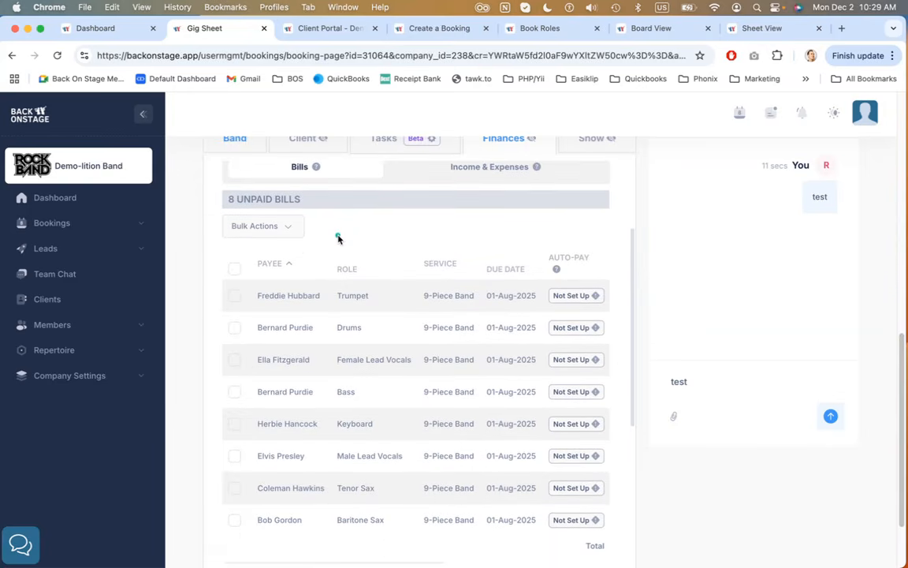
{"action": "left_click_drag", "start_coordinate": [225, 198], "coordinate": [320, 196]}
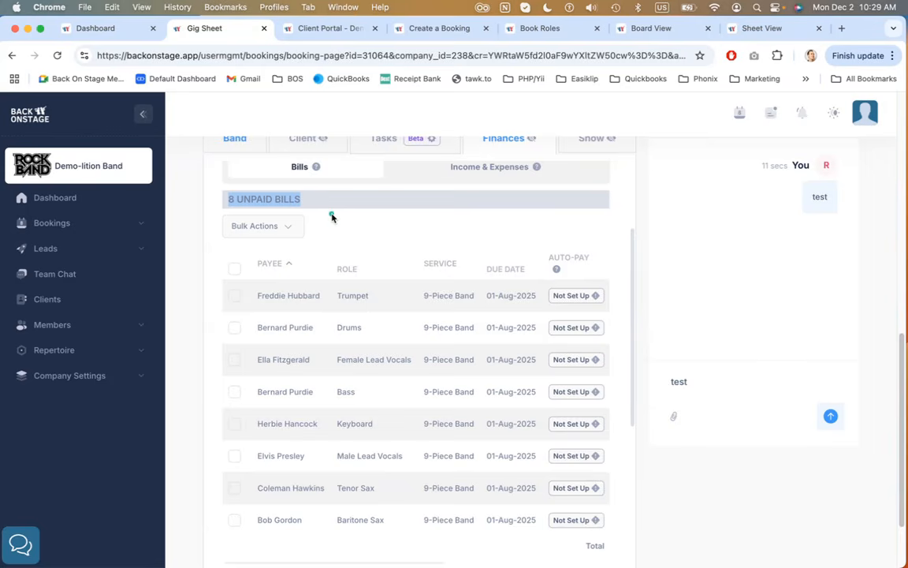
{"action": "scroll", "coordinate": [332, 217], "scroll_direction": "down", "scroll_amount": 2}
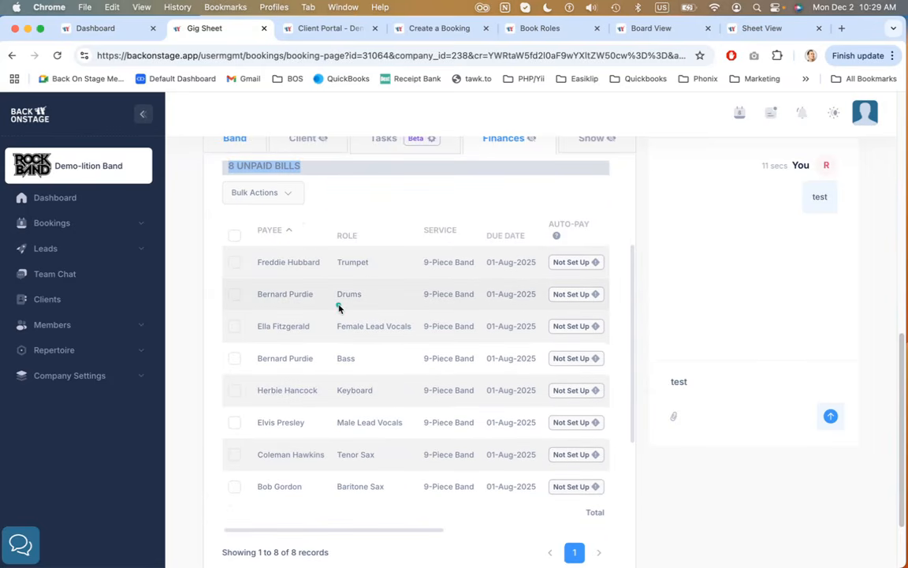
{"action": "scroll", "coordinate": [339, 307], "scroll_direction": "right", "scroll_amount": 5}
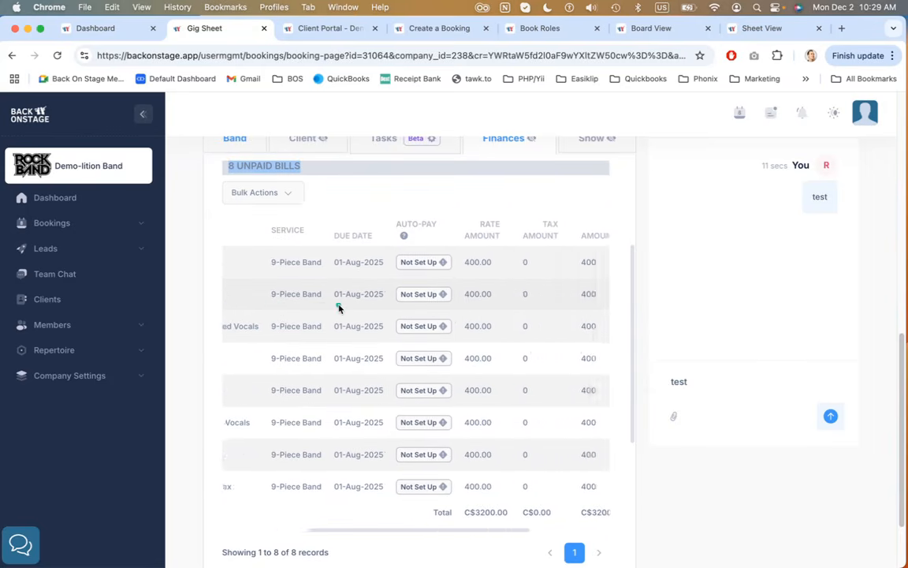
{"action": "scroll", "coordinate": [339, 307], "scroll_direction": "right", "scroll_amount": 3}
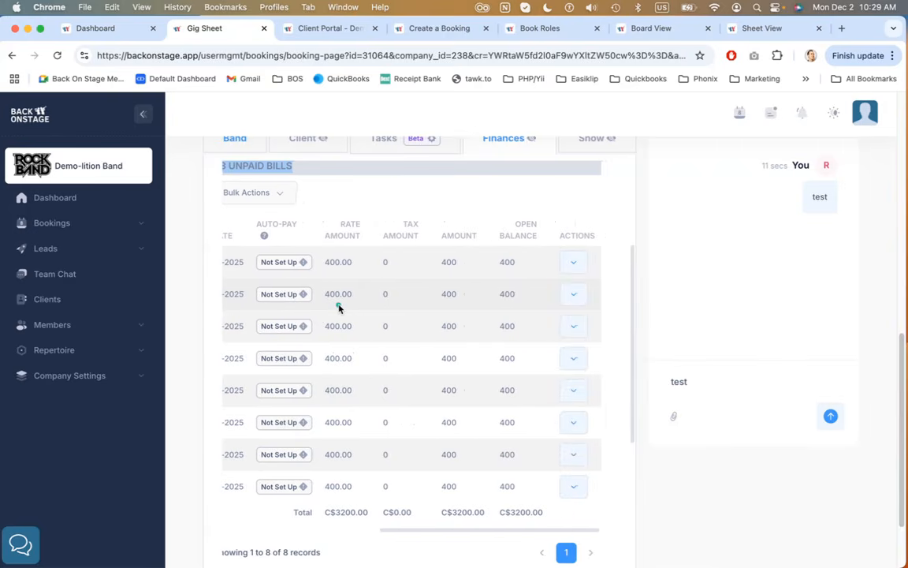
{"action": "scroll", "coordinate": [339, 307], "scroll_direction": "left", "scroll_amount": 8}
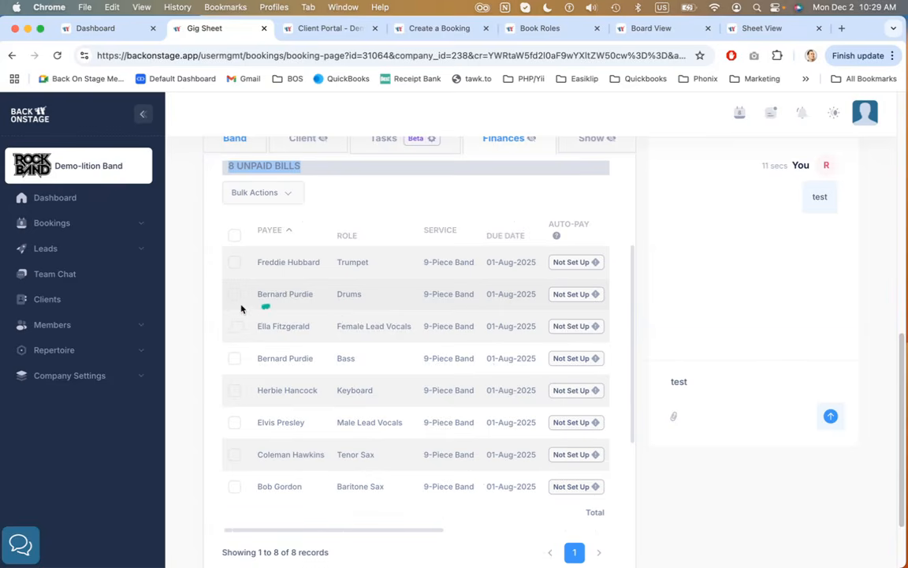
Select the unpaid Trumpet and Drums bills
{"action": "left_click", "coordinate": [234, 263]}
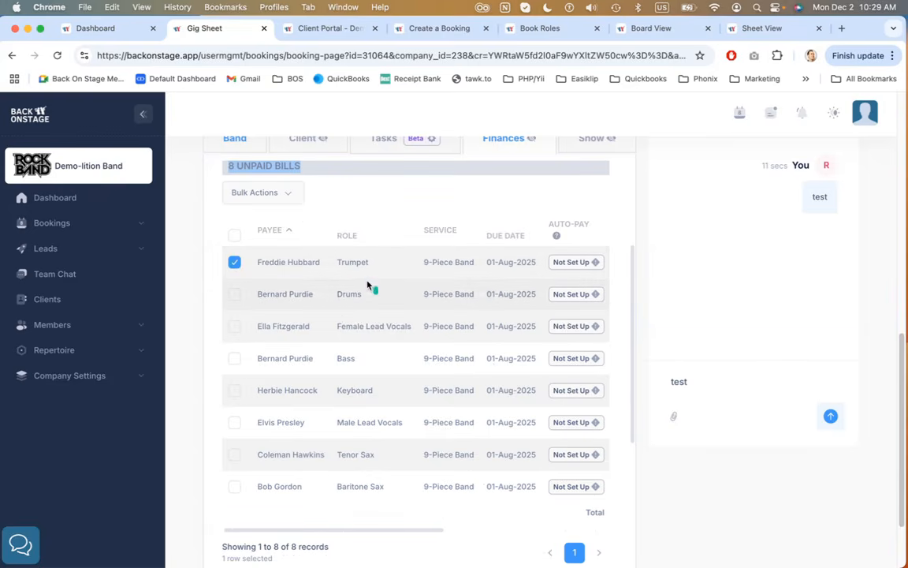
{"action": "left_click", "coordinate": [232, 299]}
{"action": "scroll", "coordinate": [318, 235], "scroll_direction": "up", "scroll_amount": 1}
{"action": "left_click", "coordinate": [335, 234]}
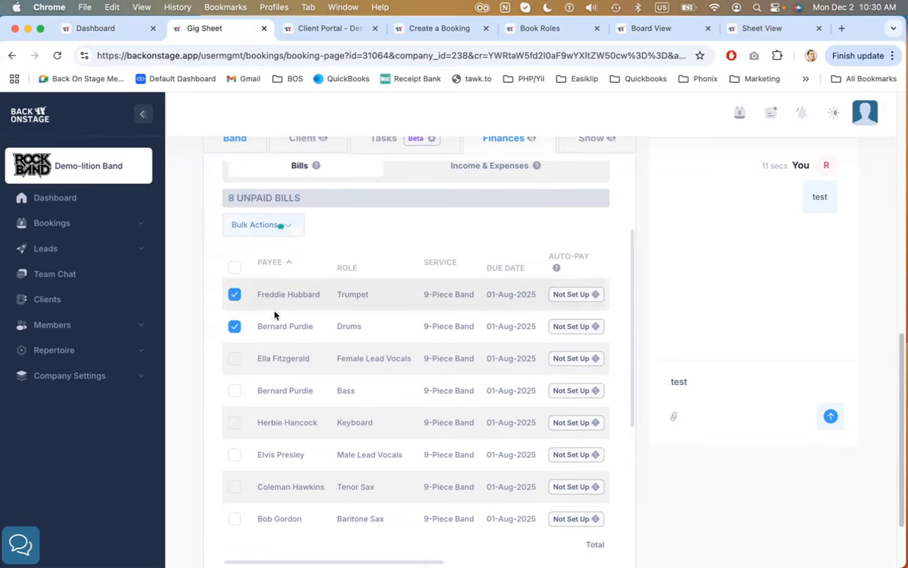
{"action": "left_click", "coordinate": [282, 225]}
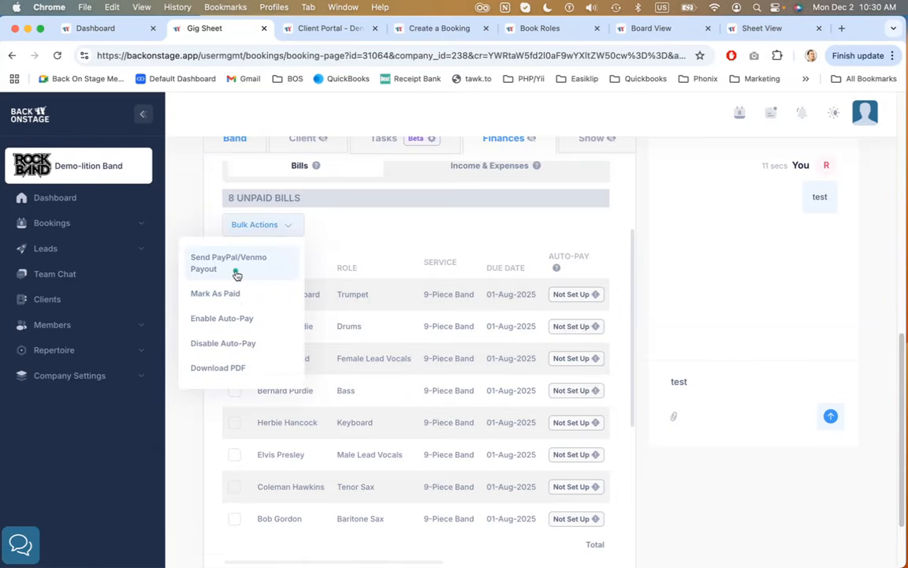
{"action": "left_click", "coordinate": [236, 273]}
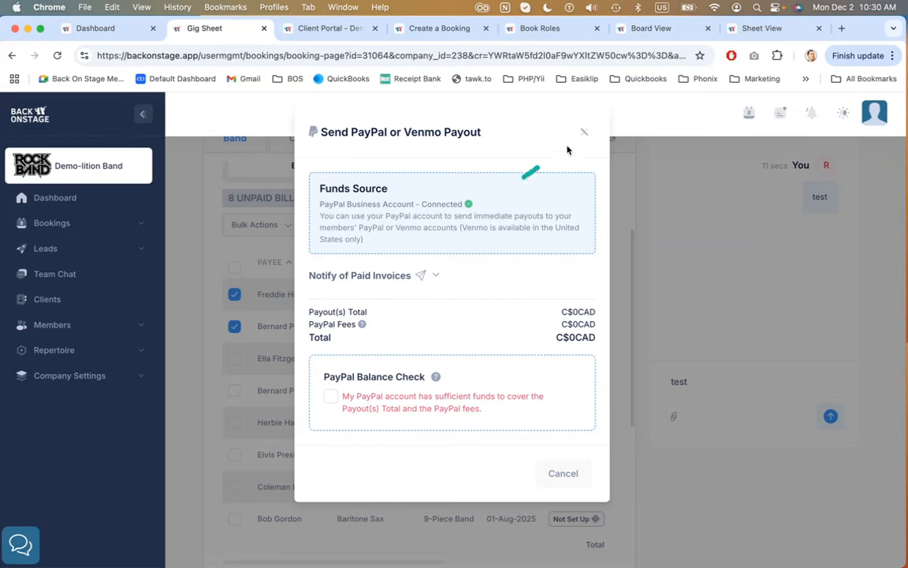
{"action": "left_click", "coordinate": [584, 136]}
Mark the selected bills as paid and set the Drums payout method to Zell
{"action": "left_click", "coordinate": [287, 229]}
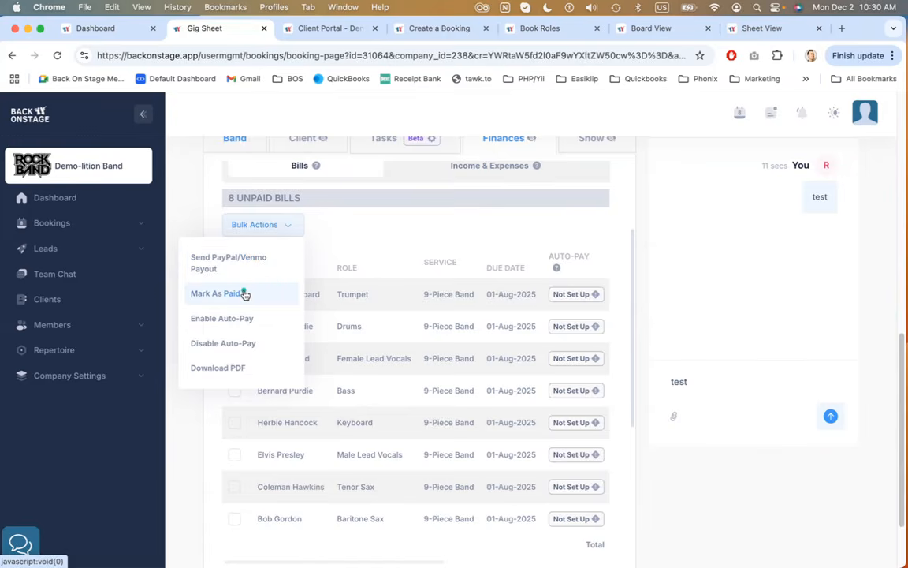
{"action": "left_click", "coordinate": [217, 293]}
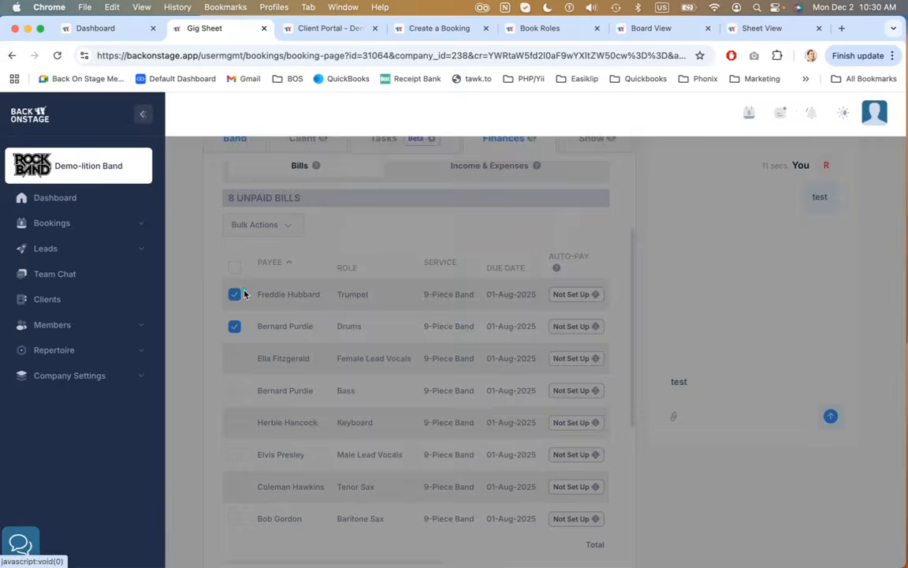
{"action": "scroll", "coordinate": [443, 261], "scroll_direction": "down", "scroll_amount": 2}
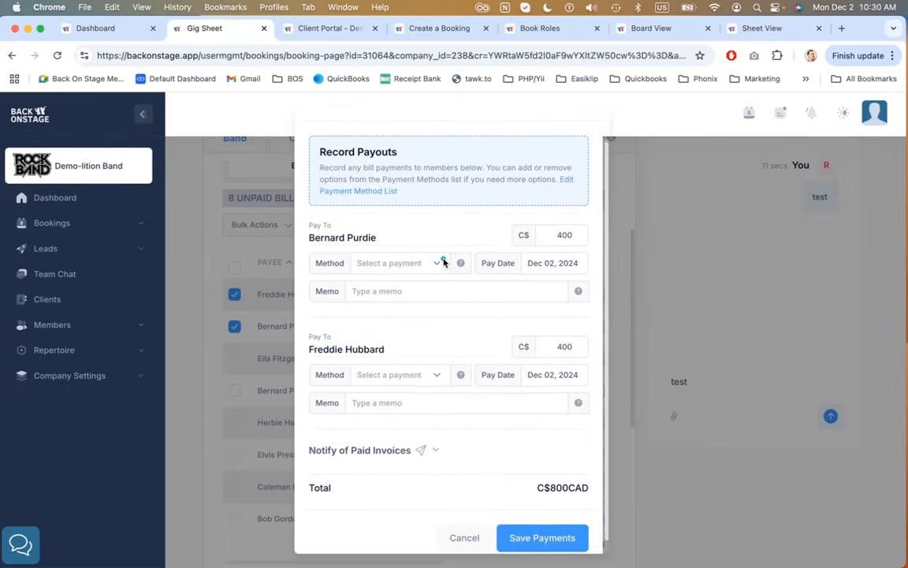
{"action": "left_click", "coordinate": [430, 262]}
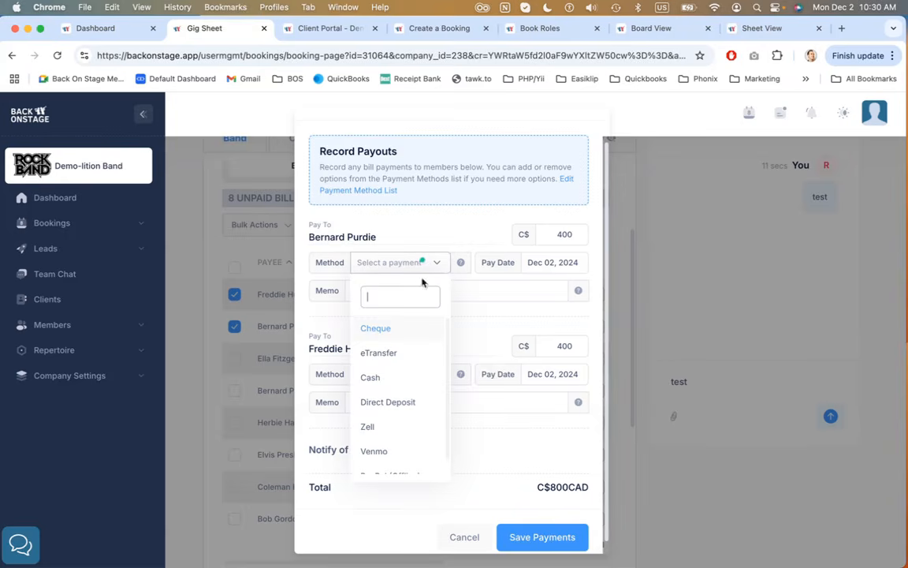
{"action": "left_click", "coordinate": [394, 436]}
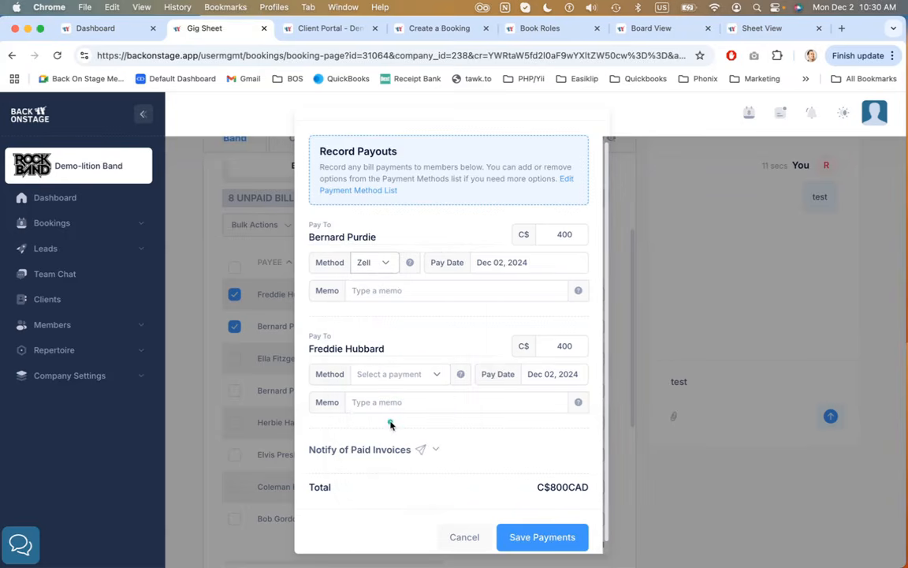
Set the Trumpet bill's payout method to Direct Deposit and save the payments
{"action": "left_click", "coordinate": [425, 374]}
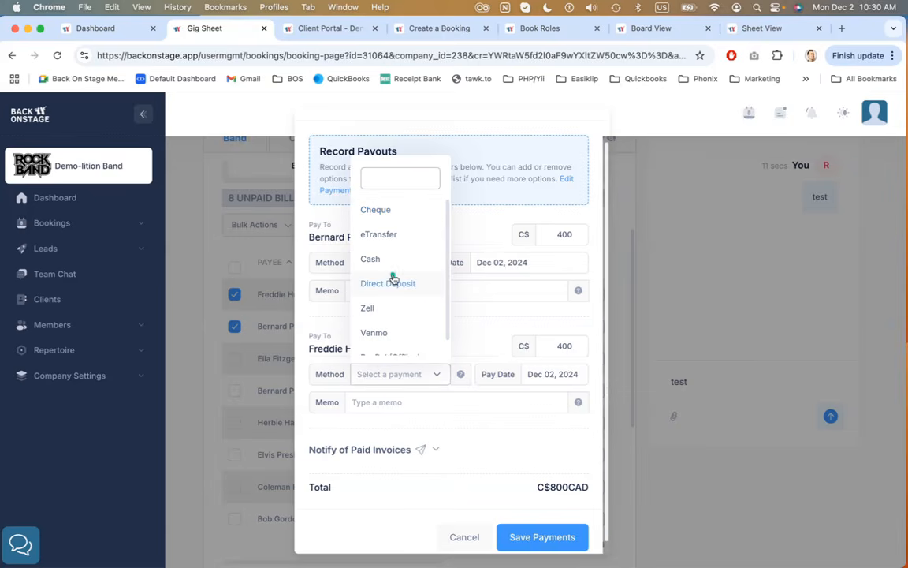
{"action": "scroll", "coordinate": [391, 276], "scroll_direction": "down", "scroll_amount": 1}
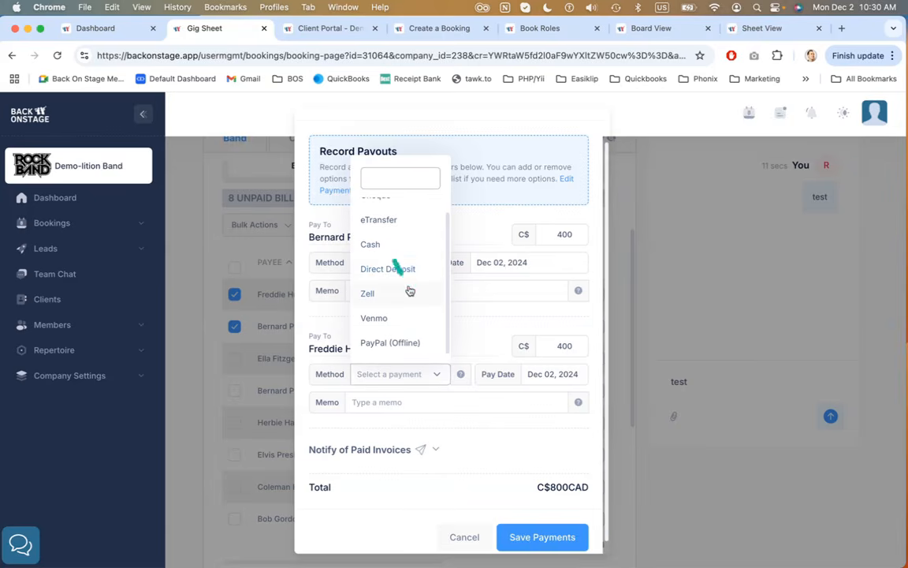
{"action": "left_click", "coordinate": [396, 324]}
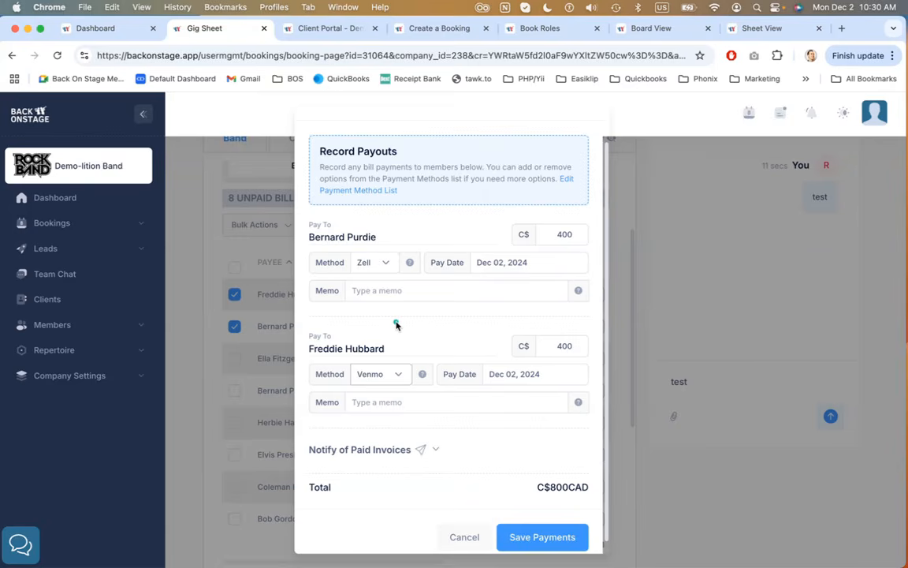
{"action": "left_click", "coordinate": [375, 373]}
{"action": "left_click", "coordinate": [377, 252]}
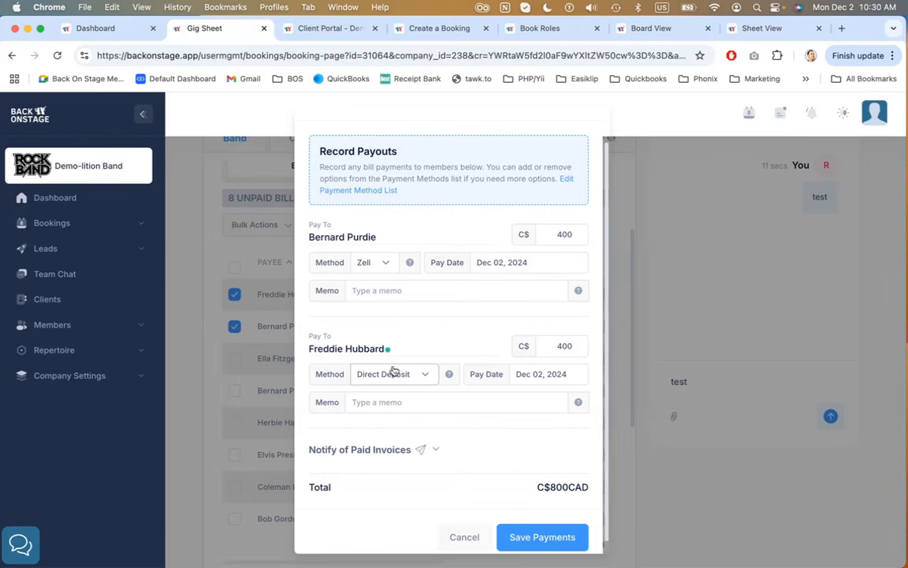
{"action": "scroll", "coordinate": [446, 443], "scroll_direction": "down", "scroll_amount": 1}
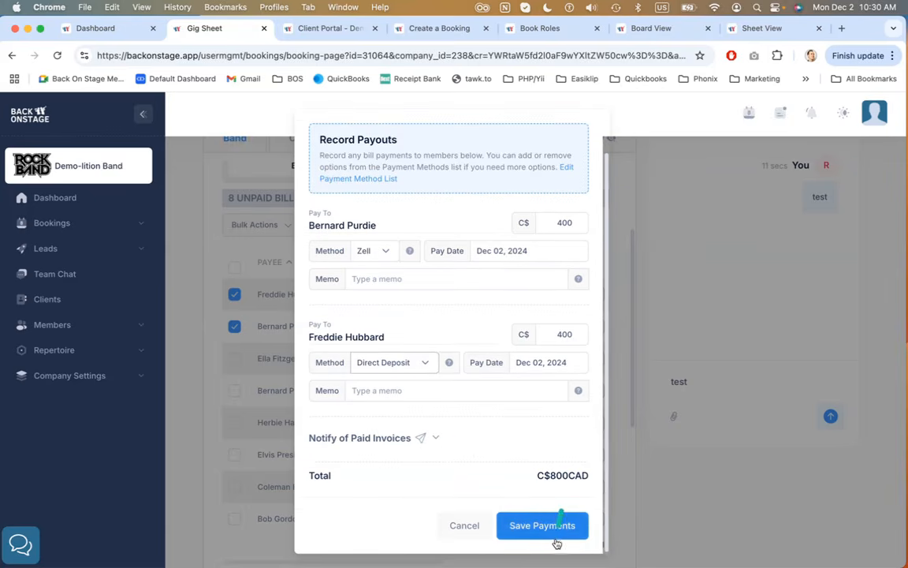
{"action": "left_click", "coordinate": [657, 515]}
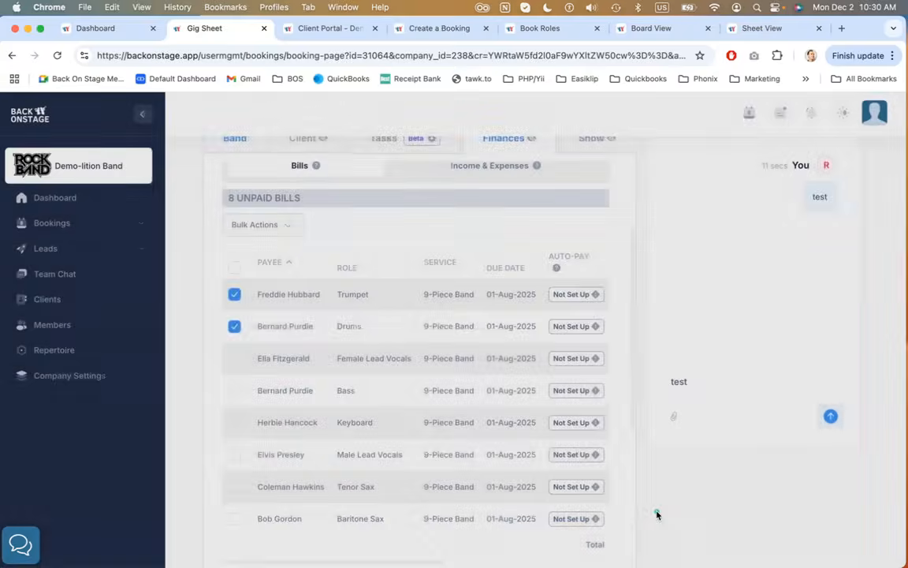
Review the paid bills table and scroll across the unpaid bills columns
{"action": "scroll", "coordinate": [405, 341], "scroll_direction": "down", "scroll_amount": 2}
{"action": "scroll", "coordinate": [406, 341], "scroll_direction": "down", "scroll_amount": 6}
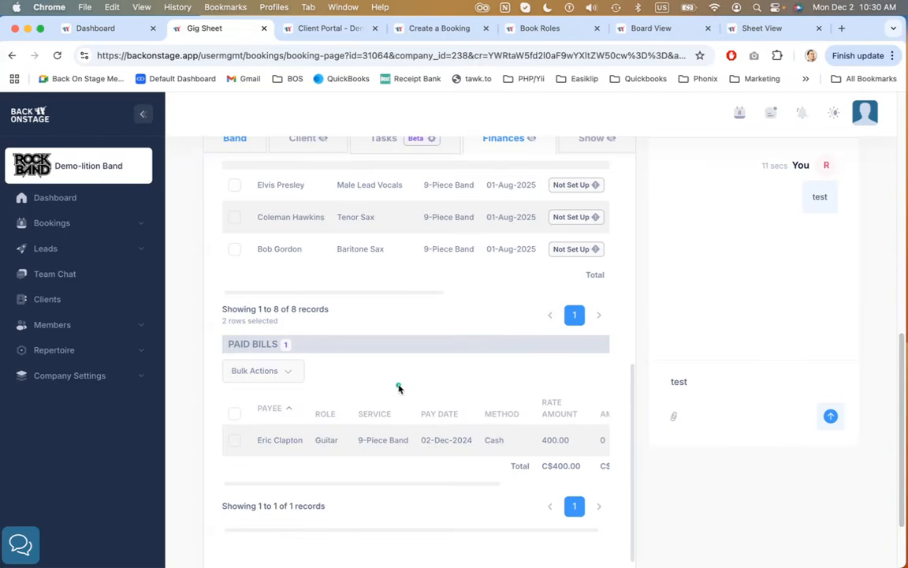
{"action": "scroll", "coordinate": [398, 387], "scroll_direction": "up", "scroll_amount": 8}
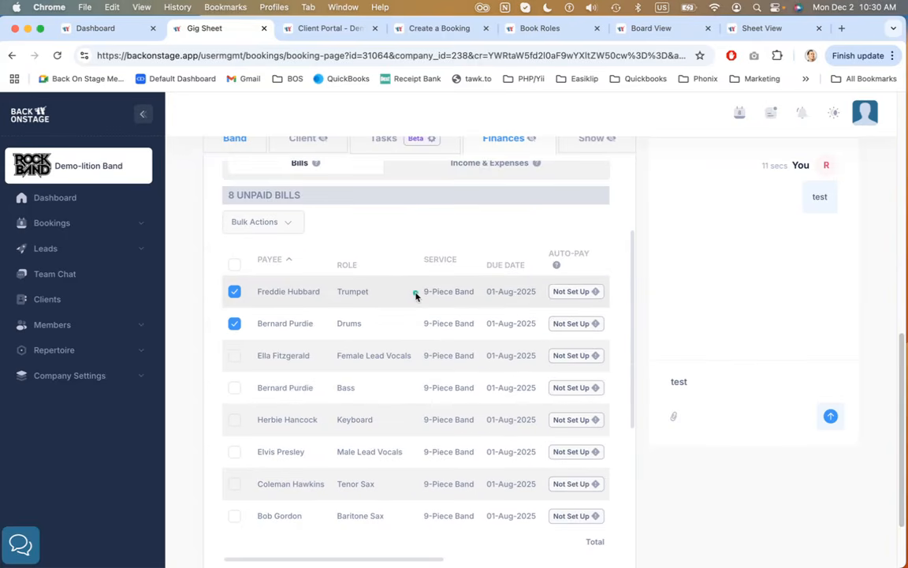
{"action": "scroll", "coordinate": [378, 295], "scroll_direction": "right", "scroll_amount": 2}
{"action": "scroll", "coordinate": [376, 295], "scroll_direction": "left", "scroll_amount": 2}
{"action": "scroll", "coordinate": [376, 295], "scroll_direction": "right", "scroll_amount": 4}
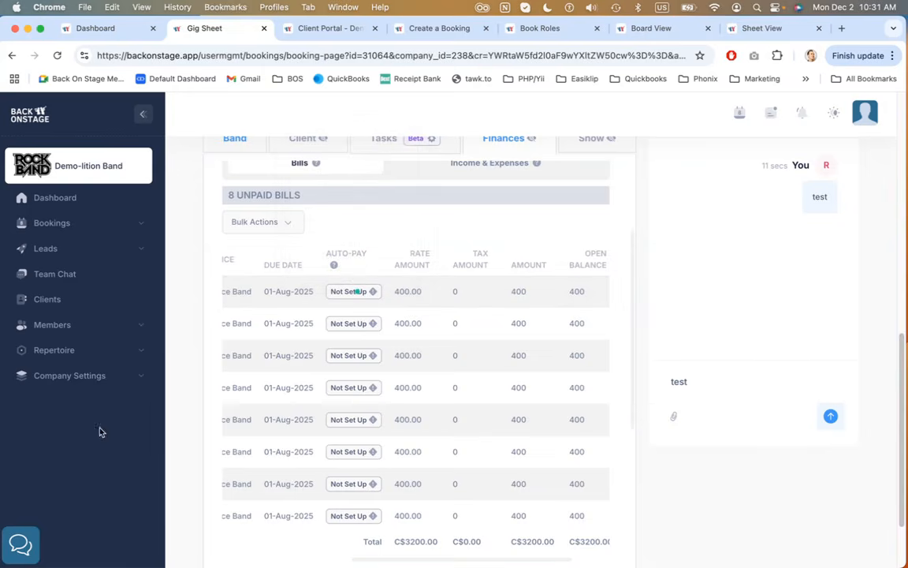
Expand the Company Settings menu and read the Auto-Pay tooltip on an unpaid bill
{"action": "left_click", "coordinate": [75, 375]}
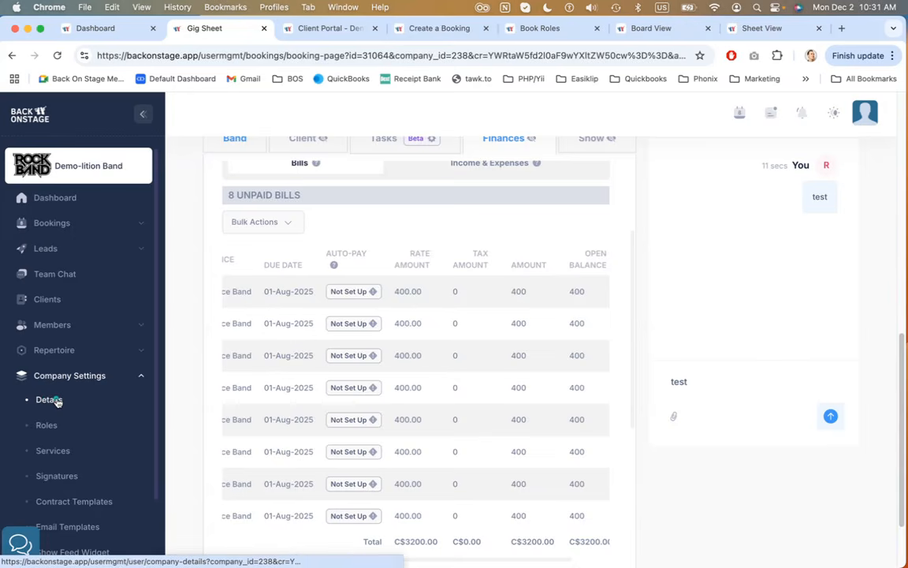
{"action": "mouse_move", "coordinate": [354, 289]}
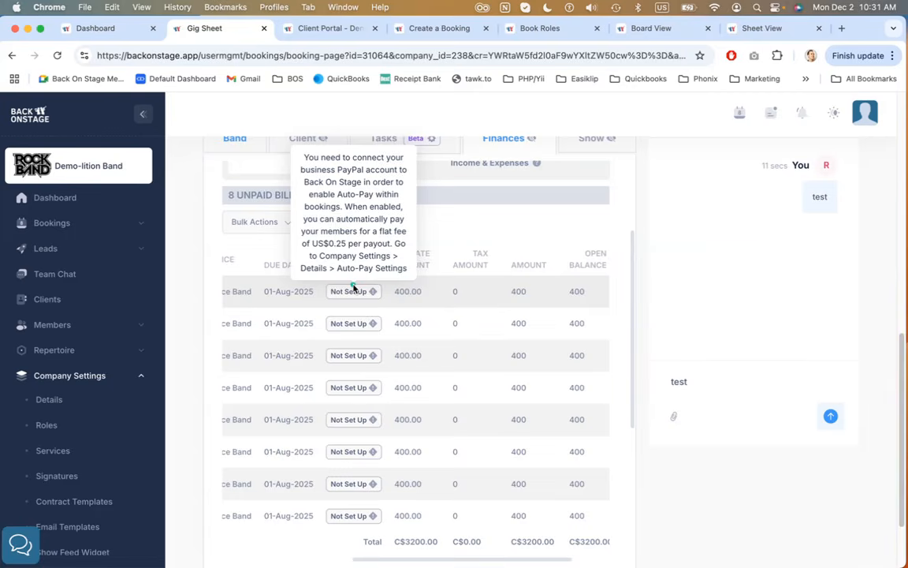
{"action": "scroll", "coordinate": [419, 320], "scroll_direction": "left", "scroll_amount": 5}
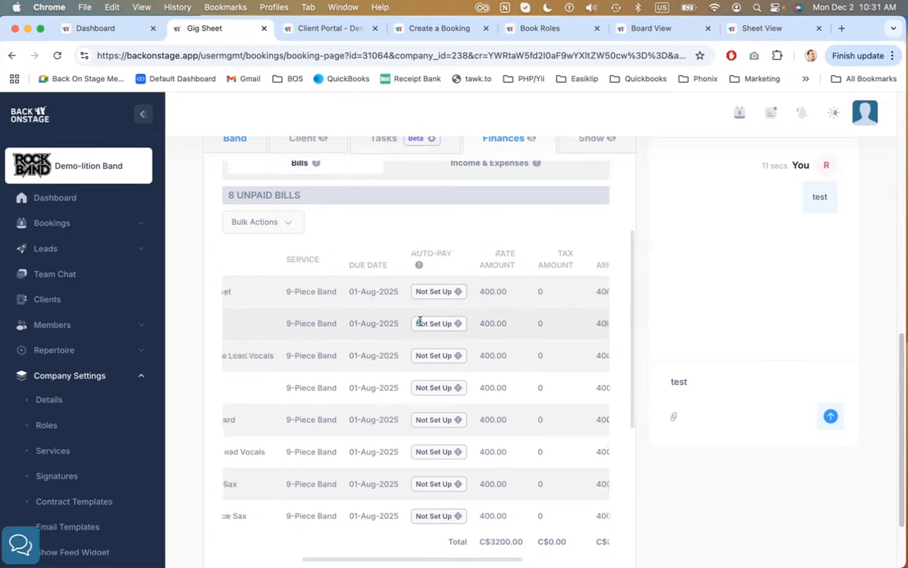
Select all unpaid bills and apply Enable Auto-Pay from the bulk actions
{"action": "left_click", "coordinate": [234, 264]}
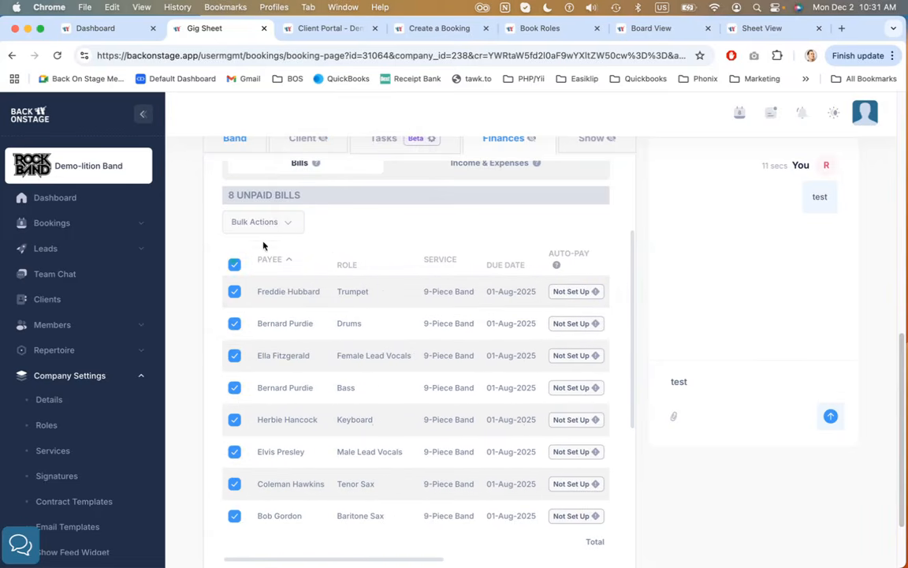
{"action": "left_click", "coordinate": [291, 221]}
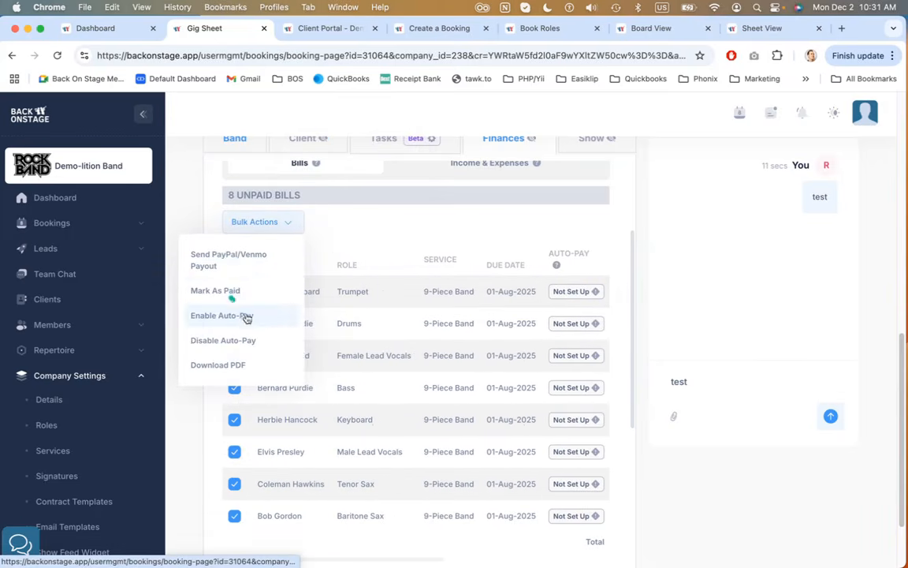
{"action": "left_click", "coordinate": [478, 242]}
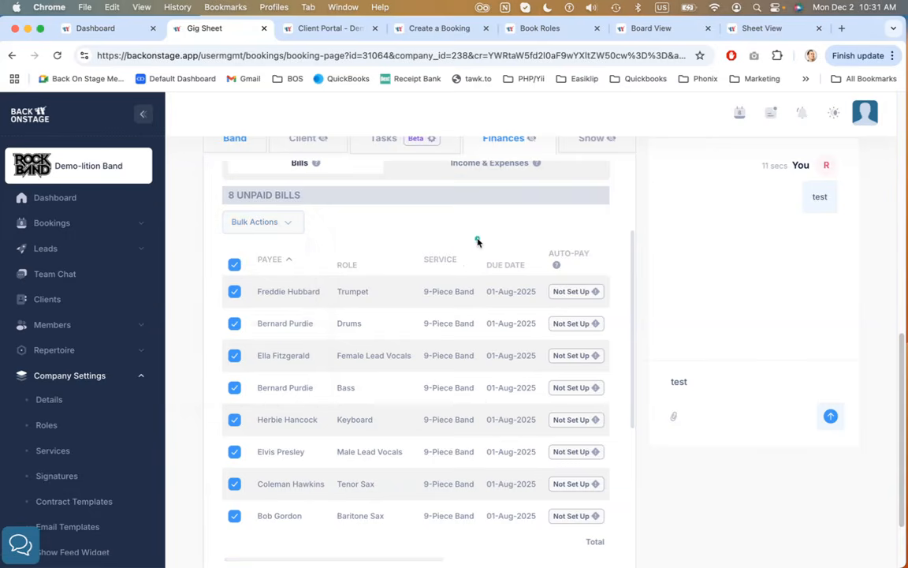
{"action": "scroll", "coordinate": [472, 313], "scroll_direction": "right", "scroll_amount": 5}
{"action": "mouse_move", "coordinate": [415, 319]}
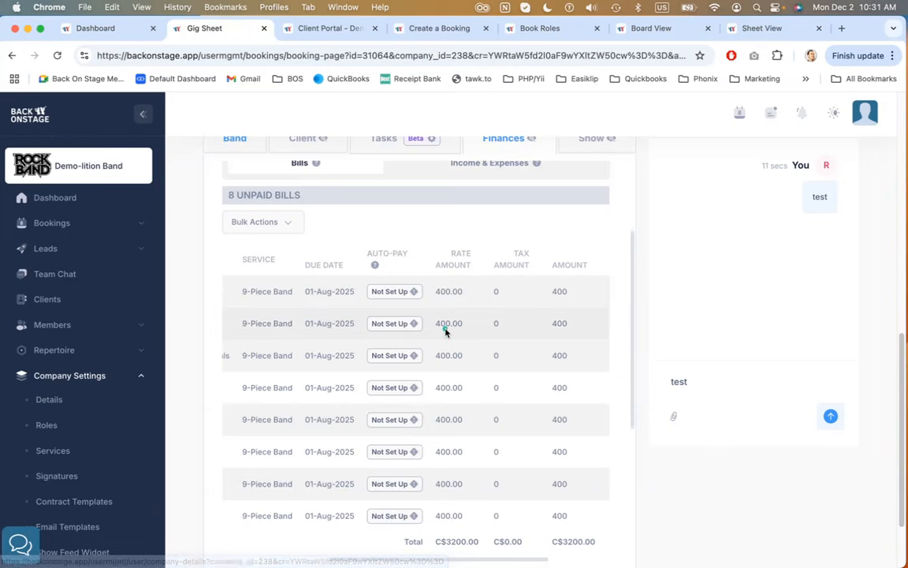
{"action": "scroll", "coordinate": [446, 328], "scroll_direction": "left", "scroll_amount": 5}
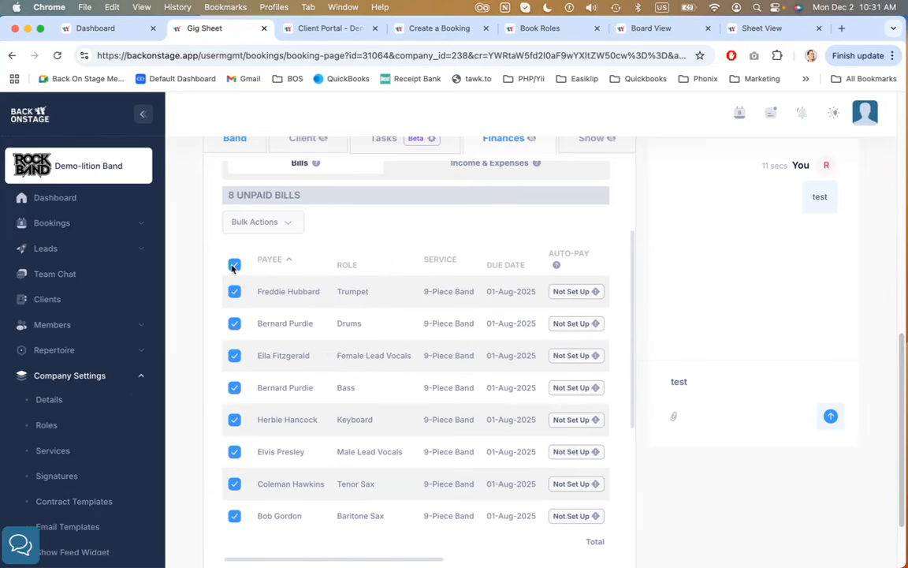
{"action": "left_click", "coordinate": [272, 220]}
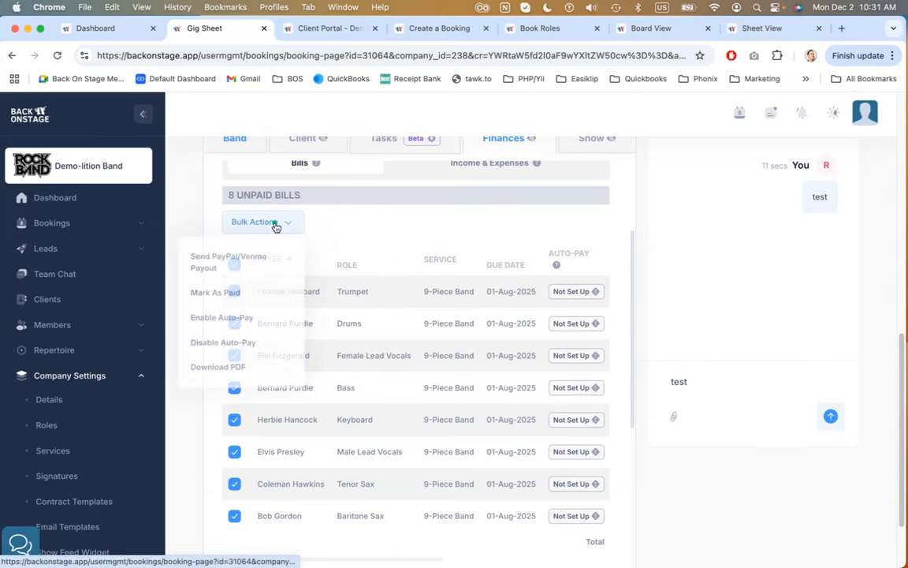
{"action": "left_click", "coordinate": [247, 315]}
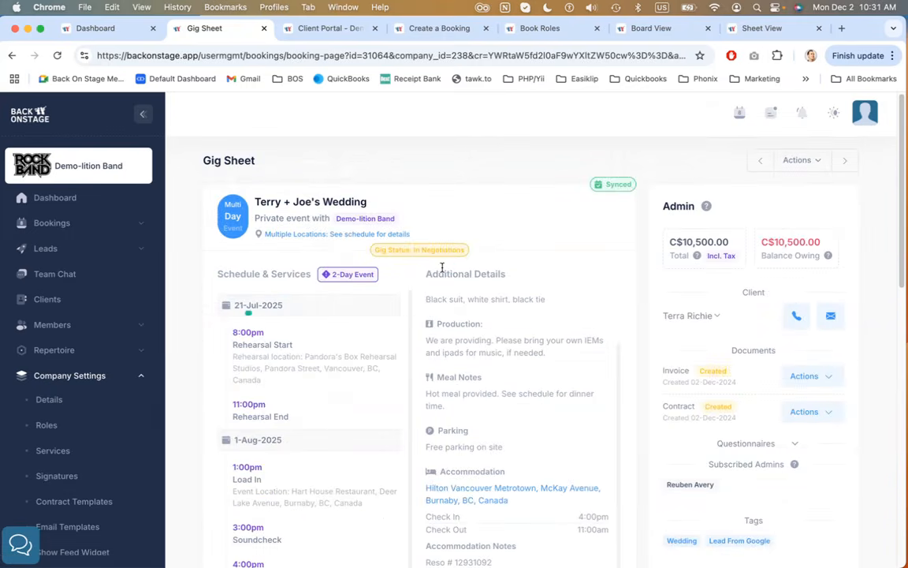
Examine the paid bills table and open the paid Guitar bill's actions menu
{"action": "scroll", "coordinate": [644, 265], "scroll_direction": "down", "scroll_amount": 10}
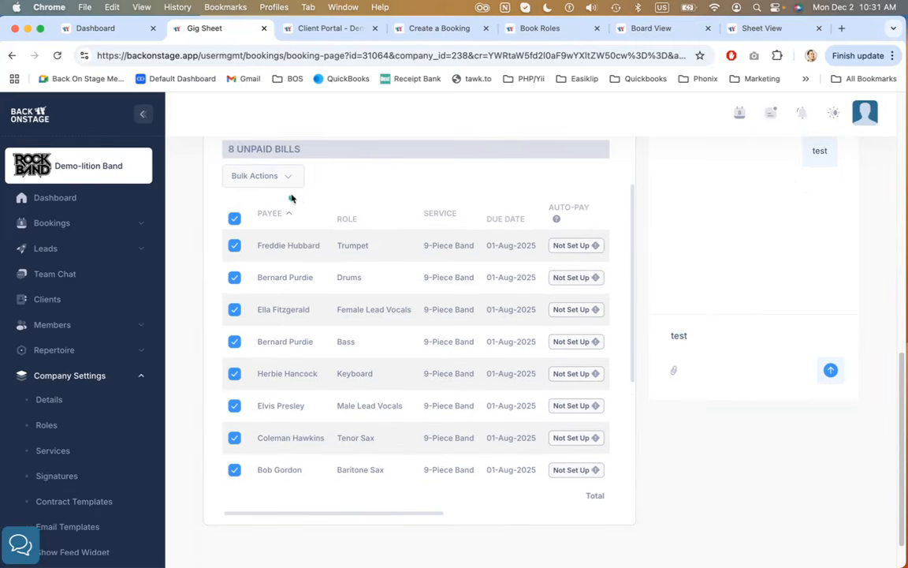
{"action": "scroll", "coordinate": [401, 206], "scroll_direction": "down", "scroll_amount": 5}
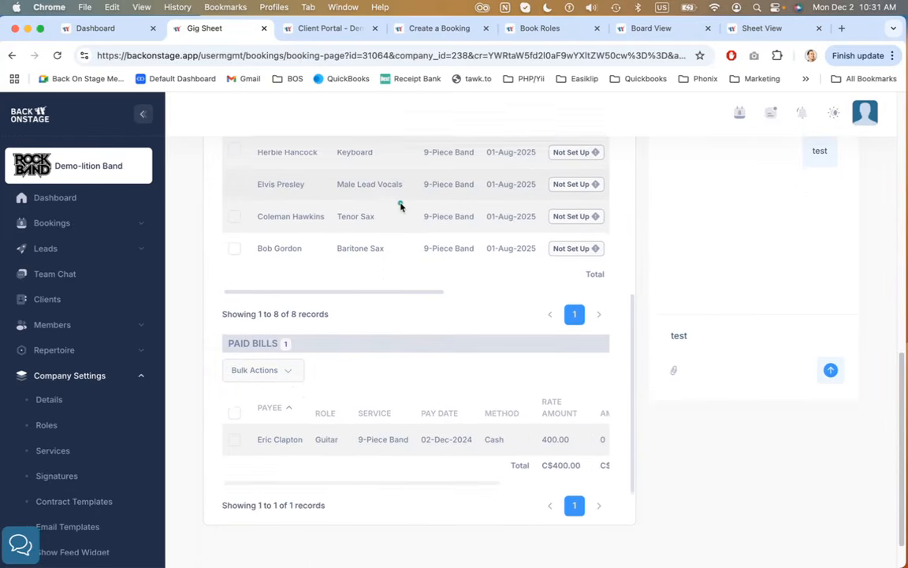
{"action": "scroll", "coordinate": [401, 206], "scroll_direction": "down", "scroll_amount": 1}
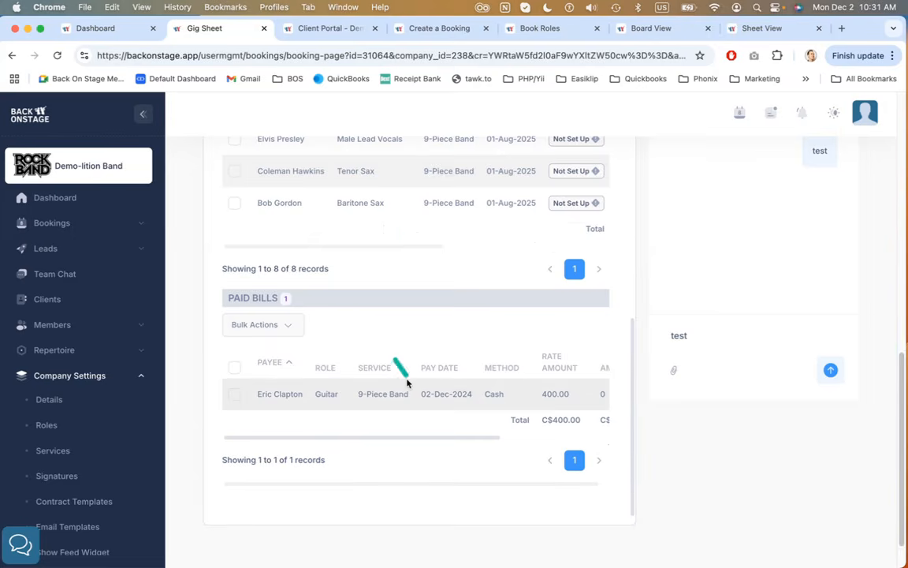
{"action": "scroll", "coordinate": [407, 382], "scroll_direction": "right", "scroll_amount": 1}
{"action": "scroll", "coordinate": [407, 382], "scroll_direction": "left", "scroll_amount": 1}
{"action": "scroll", "coordinate": [315, 387], "scroll_direction": "right", "scroll_amount": 5}
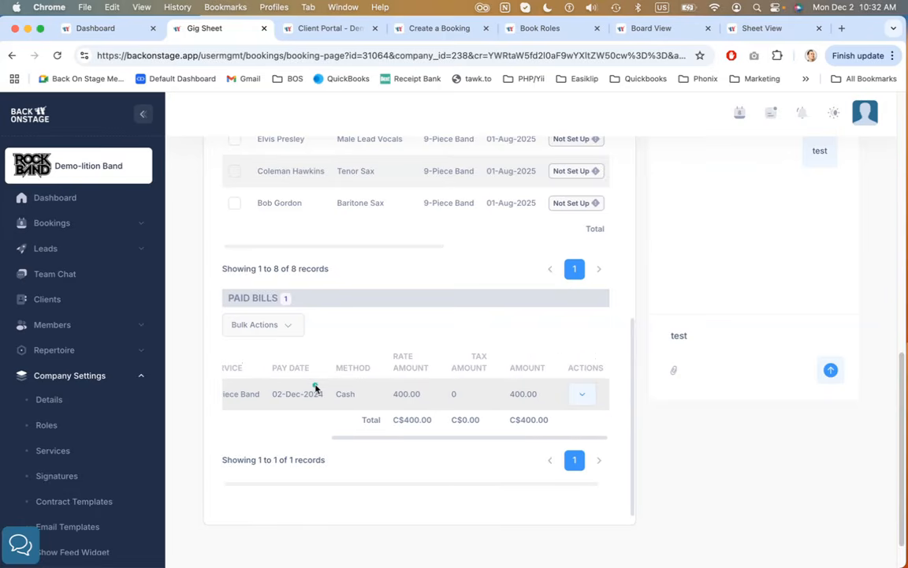
{"action": "scroll", "coordinate": [316, 386], "scroll_direction": "right", "scroll_amount": 1}
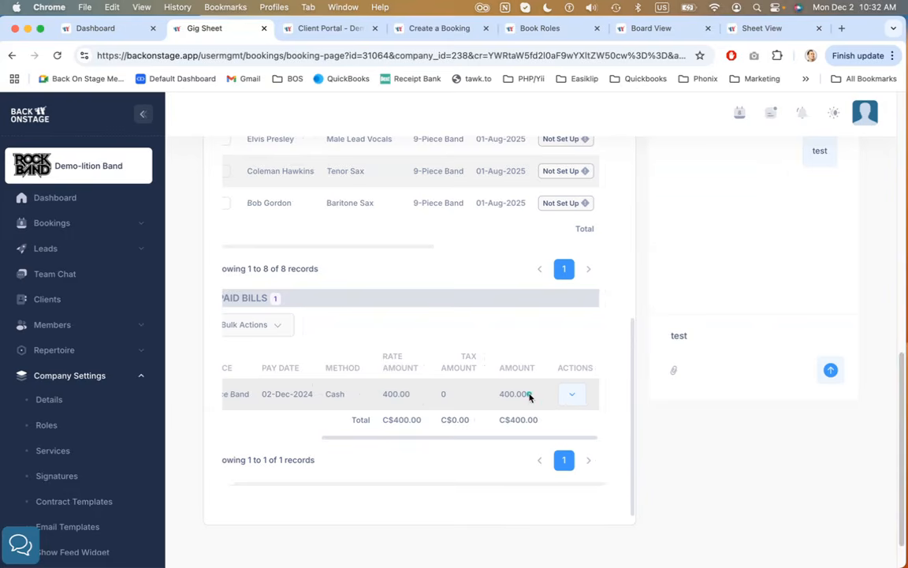
{"action": "left_click", "coordinate": [572, 393]}
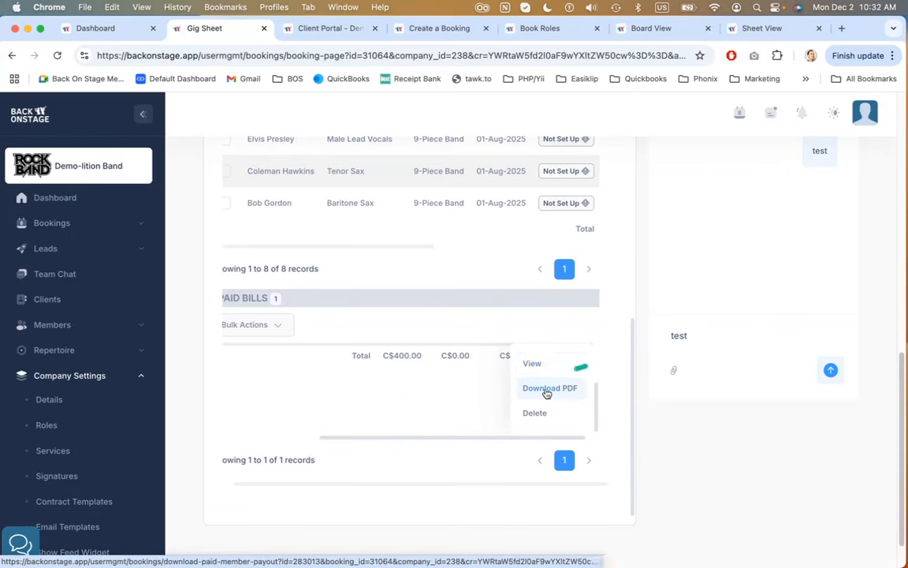
{"action": "left_click", "coordinate": [430, 403]}
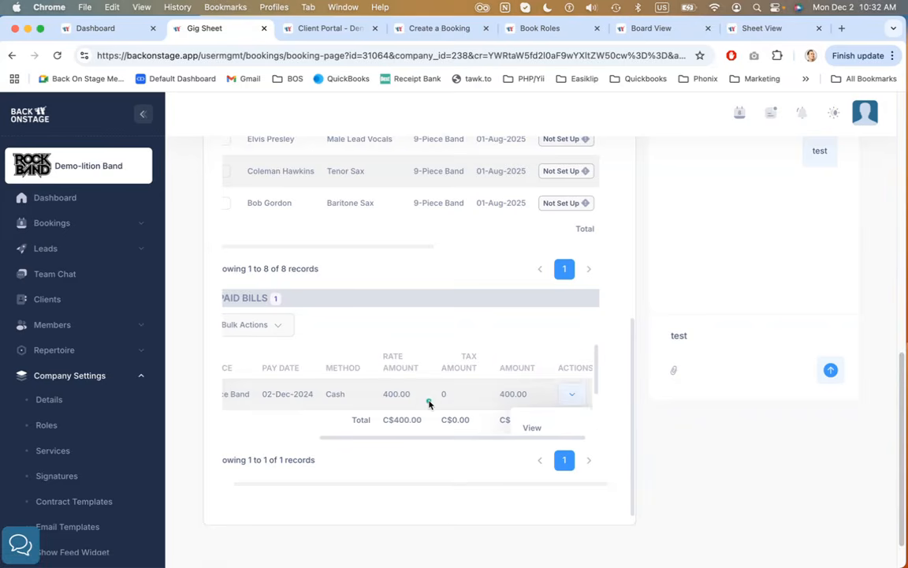
Switch to the Income & Expenses view and open and close the Add Income payment type chooser
{"action": "scroll", "coordinate": [430, 403], "scroll_direction": "up", "scroll_amount": 10}
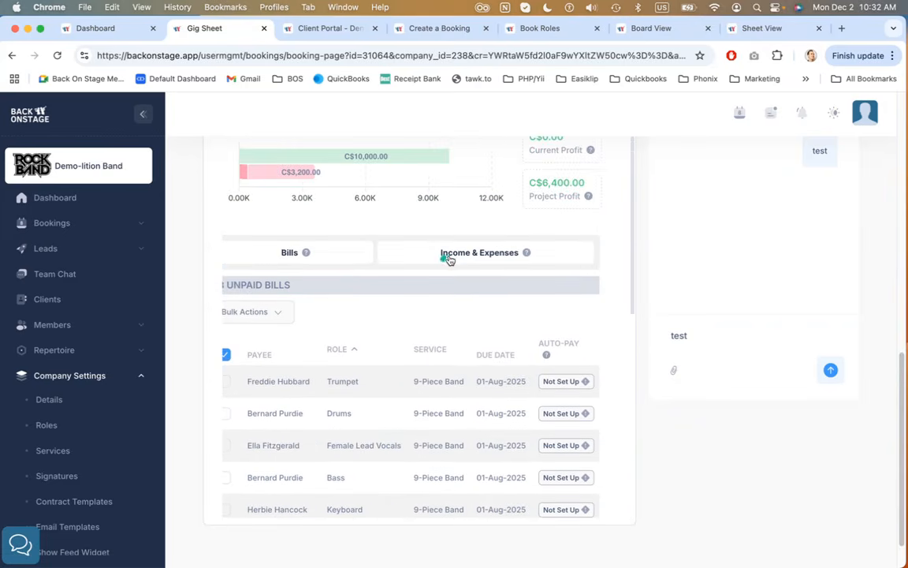
{"action": "left_click", "coordinate": [448, 259]}
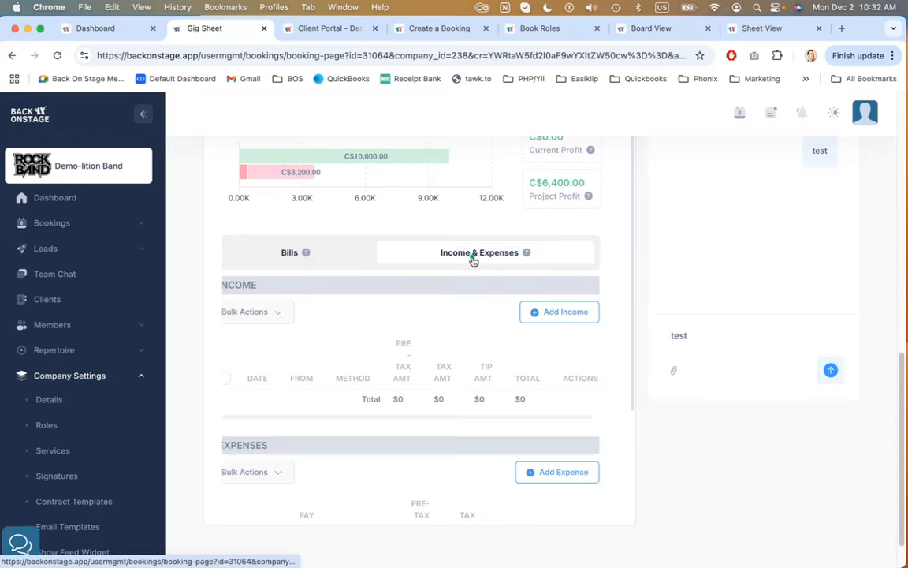
{"action": "scroll", "coordinate": [467, 310], "scroll_direction": "down", "scroll_amount": 2}
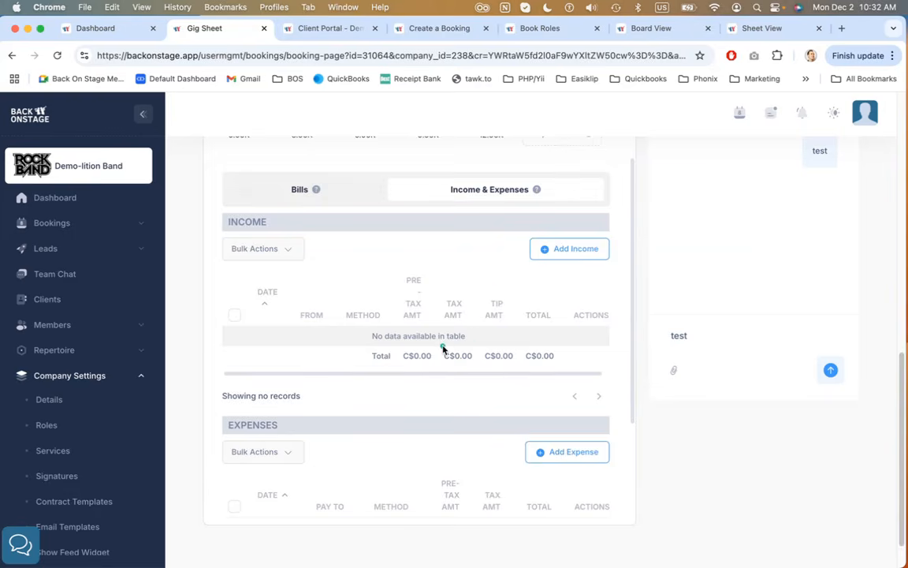
{"action": "left_click", "coordinate": [580, 251]}
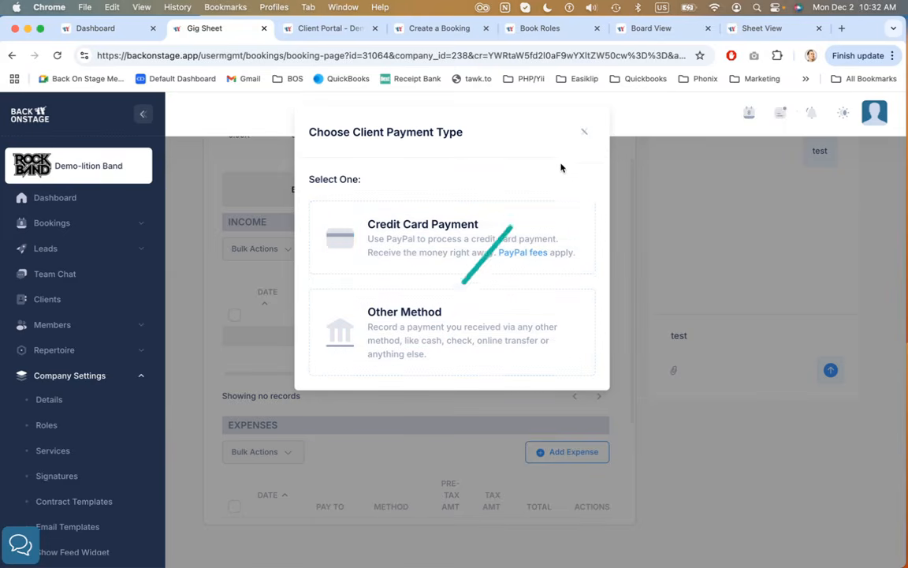
{"action": "left_click", "coordinate": [584, 132]}
Scroll to the Expenses table and examine the existing expense row's payee, method and amount
{"action": "scroll", "coordinate": [522, 265], "scroll_direction": "down", "scroll_amount": 3}
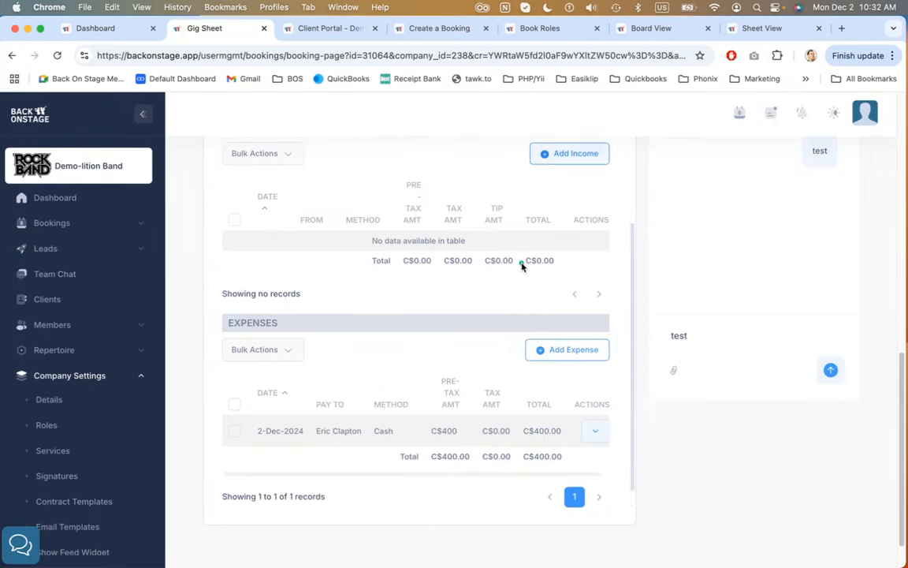
{"action": "scroll", "coordinate": [522, 265], "scroll_direction": "down", "scroll_amount": 1}
{"action": "left_click_drag", "start_coordinate": [242, 287], "coordinate": [290, 290]}
{"action": "left_click", "coordinate": [376, 332]}
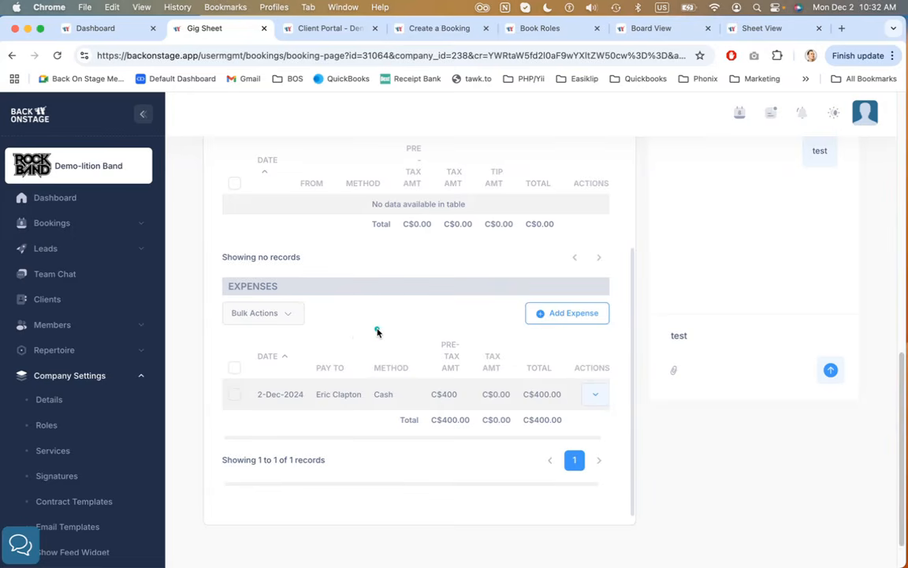
{"action": "left_click_drag", "start_coordinate": [323, 395], "coordinate": [463, 396]}
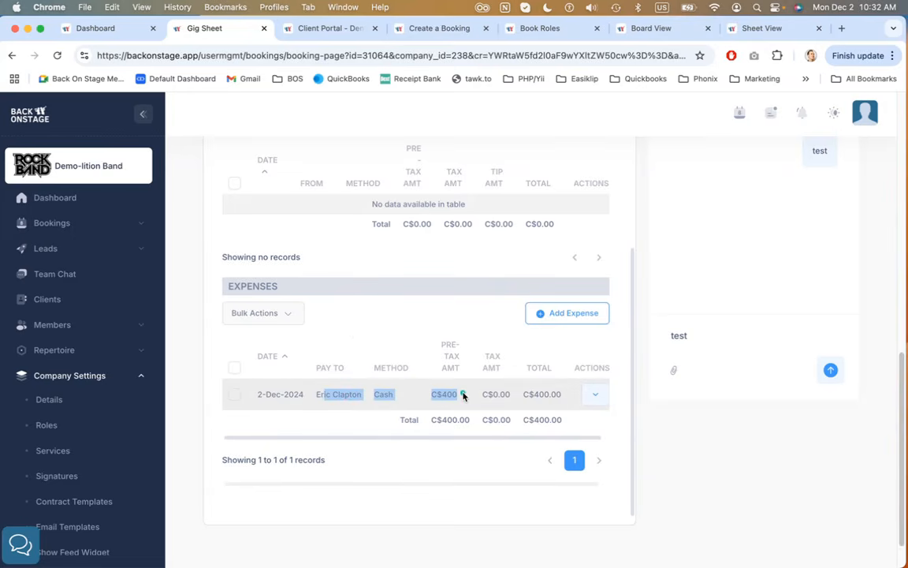
{"action": "left_click", "coordinate": [463, 396]}
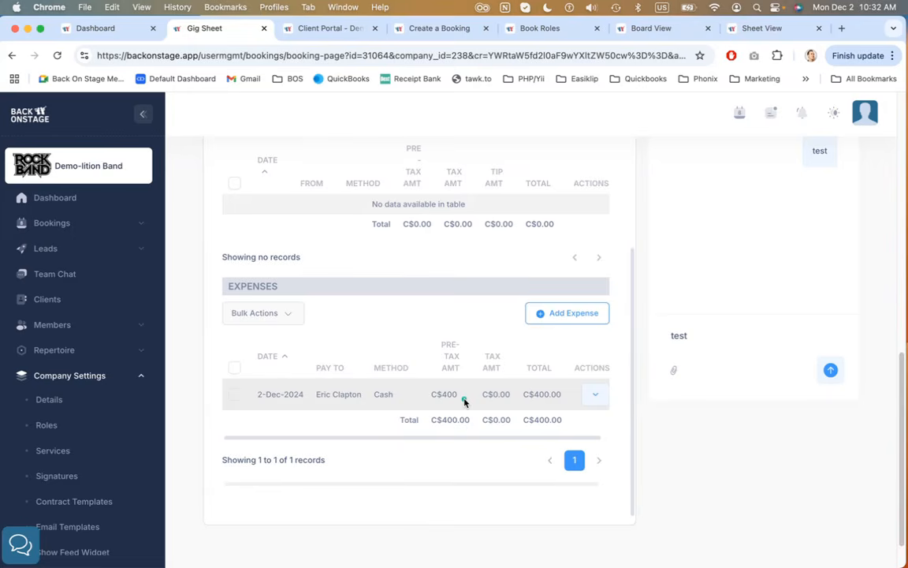
Open the Add Expense Transaction form, review its fields, and close it without saving
{"action": "left_click", "coordinate": [582, 315]}
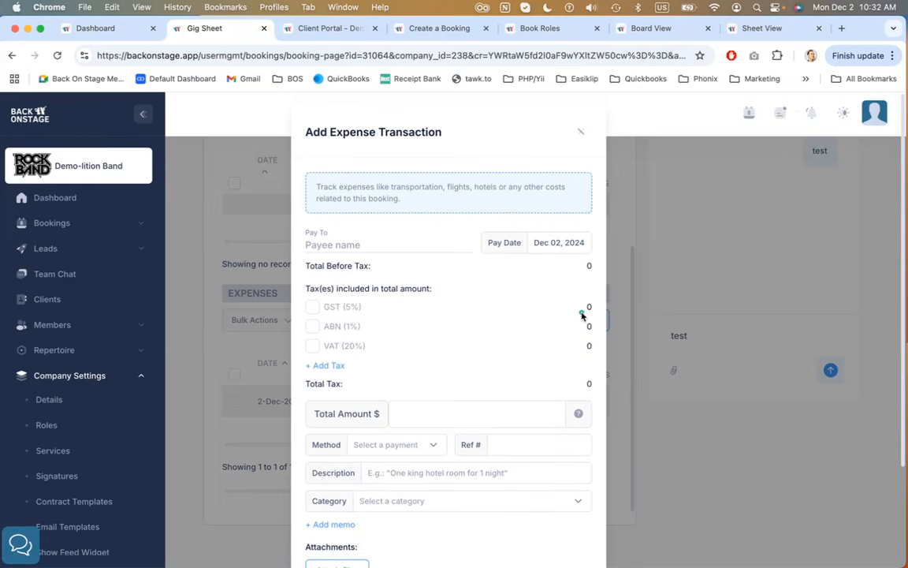
{"action": "scroll", "coordinate": [488, 285], "scroll_direction": "down", "scroll_amount": 3}
{"action": "scroll", "coordinate": [487, 284], "scroll_direction": "up", "scroll_amount": 3}
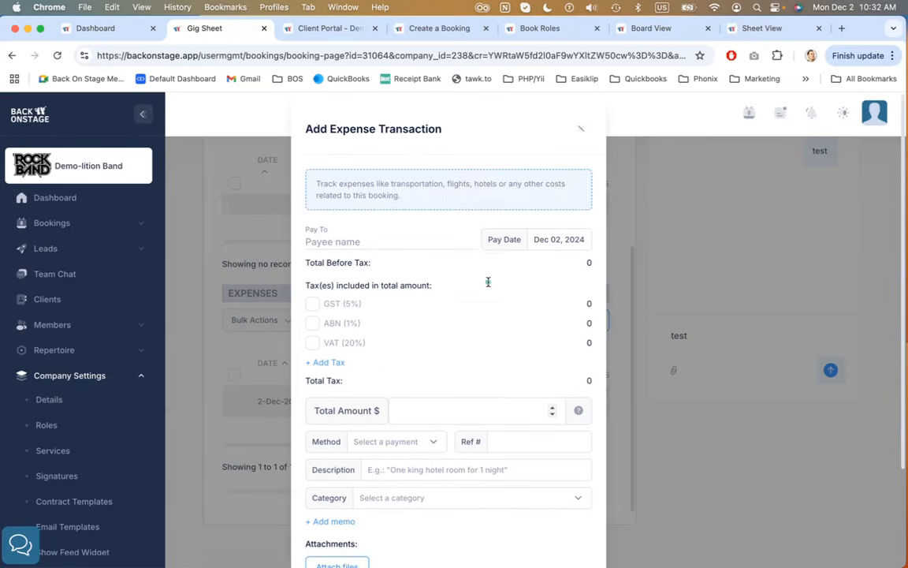
{"action": "left_click", "coordinate": [488, 283]}
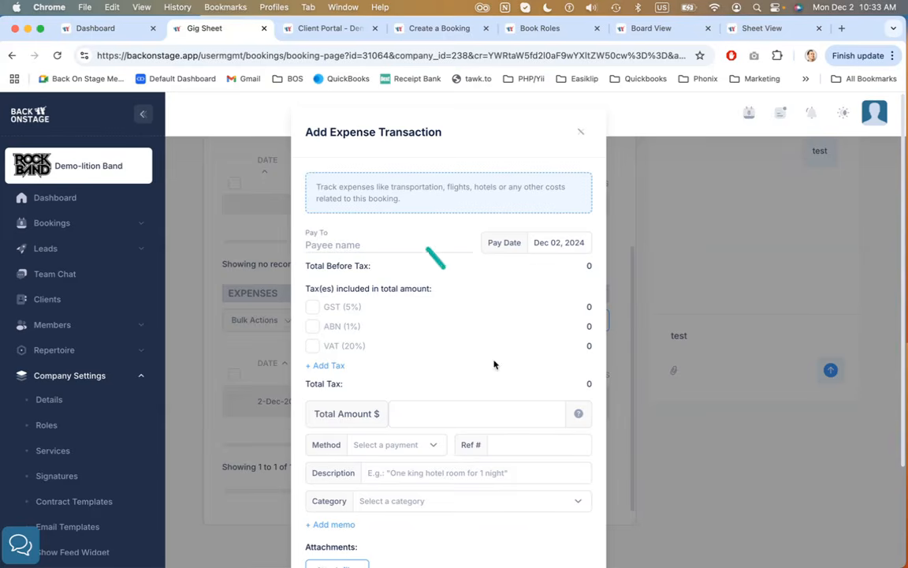
{"action": "scroll", "coordinate": [494, 364], "scroll_direction": "down", "scroll_amount": 3}
{"action": "scroll", "coordinate": [494, 364], "scroll_direction": "up", "scroll_amount": 3}
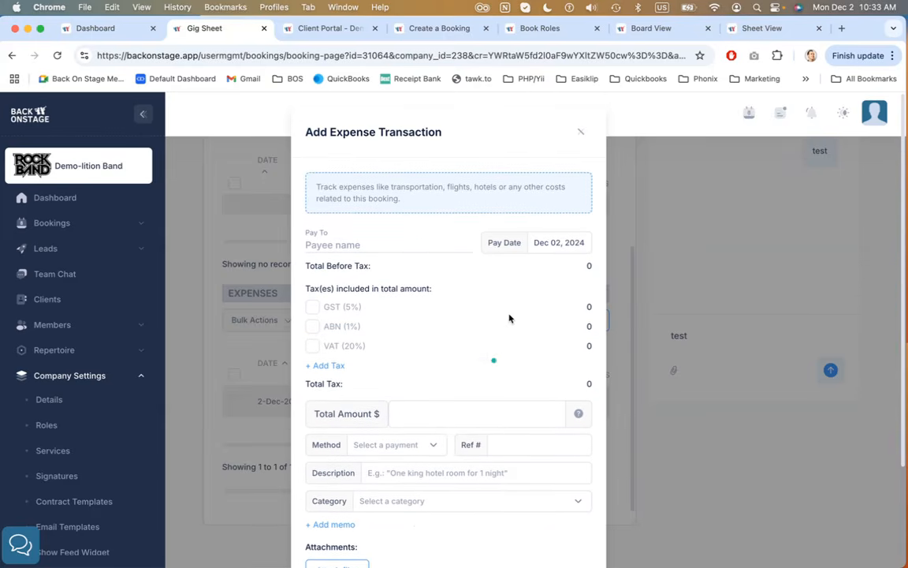
{"action": "left_click", "coordinate": [581, 134]}
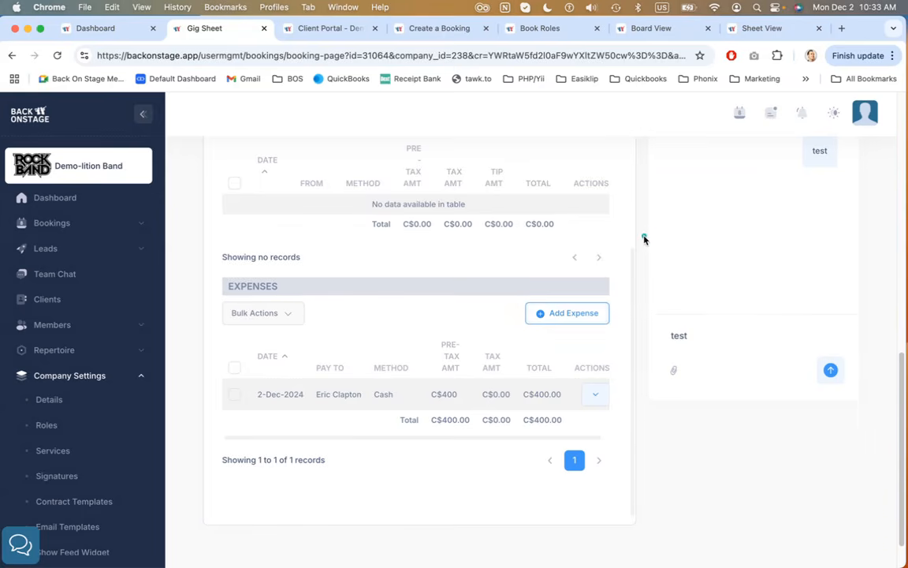
Open Edit Event Details in the Booking Creator from the gig sheet's Actions menu
{"action": "scroll", "coordinate": [644, 239], "scroll_direction": "up", "scroll_amount": 3}
{"action": "scroll", "coordinate": [644, 238], "scroll_direction": "up", "scroll_amount": 5}
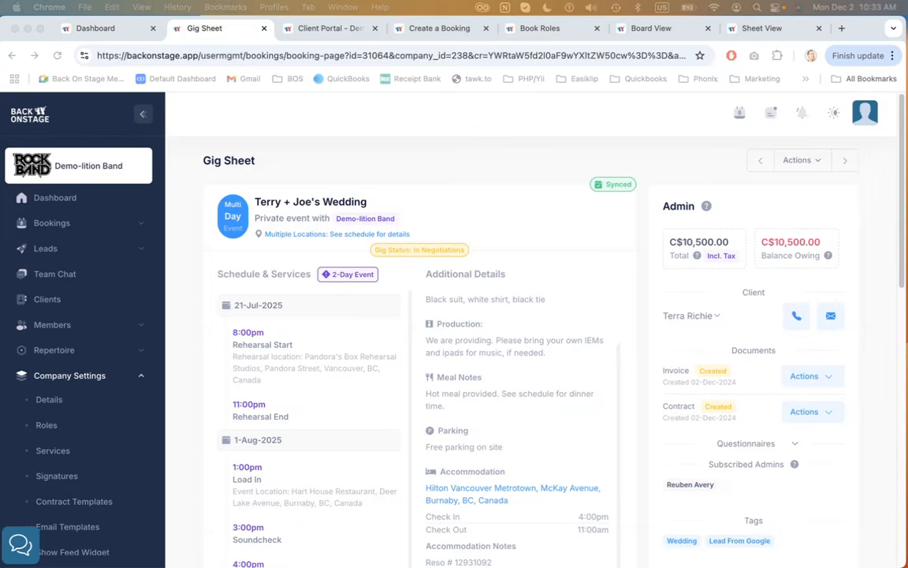
{"action": "left_click", "coordinate": [509, 149]}
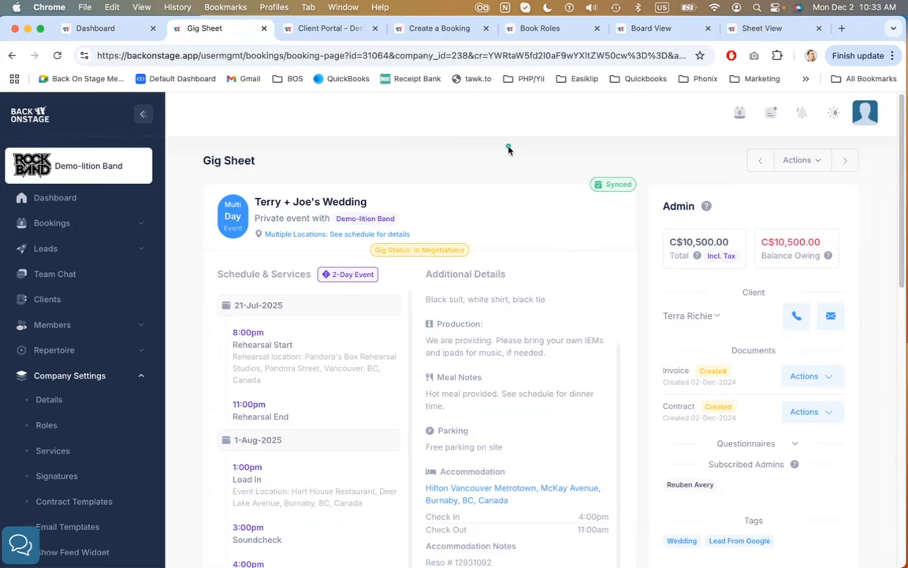
{"action": "left_click", "coordinate": [813, 162]}
{"action": "mouse_move", "coordinate": [795, 202]}
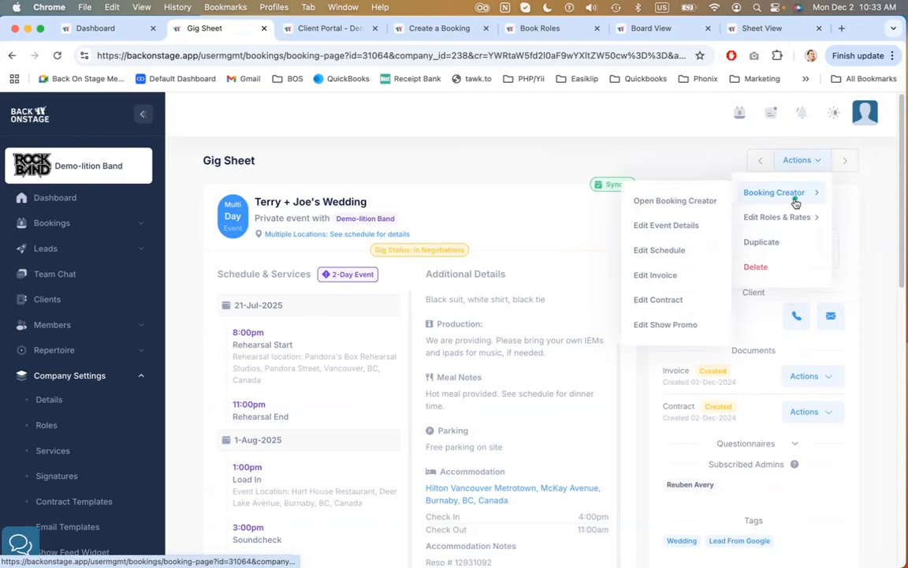
{"action": "left_click", "coordinate": [689, 224]}
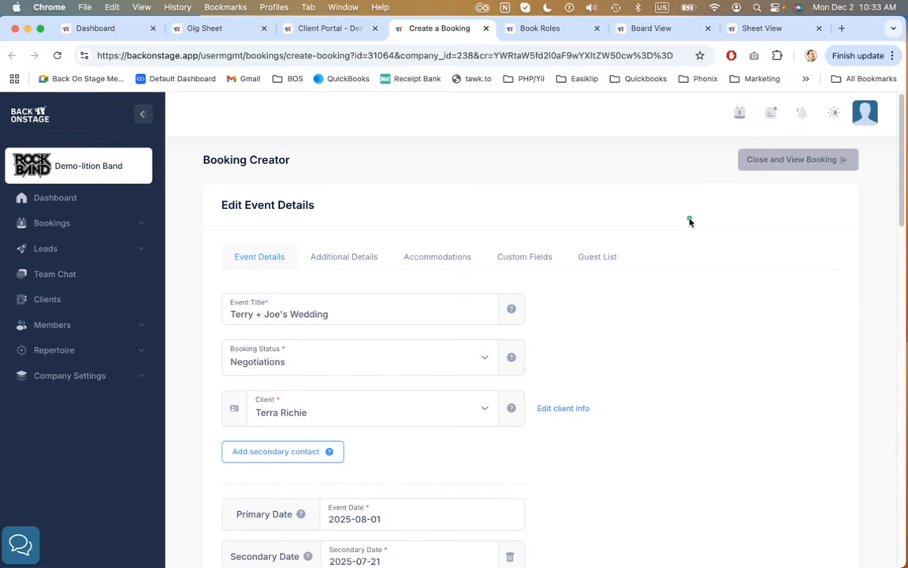
Examine the Event Details fields in the booking editor, comparing them with the gig sheet tab
{"action": "scroll", "coordinate": [518, 151], "scroll_direction": "down", "scroll_amount": 1}
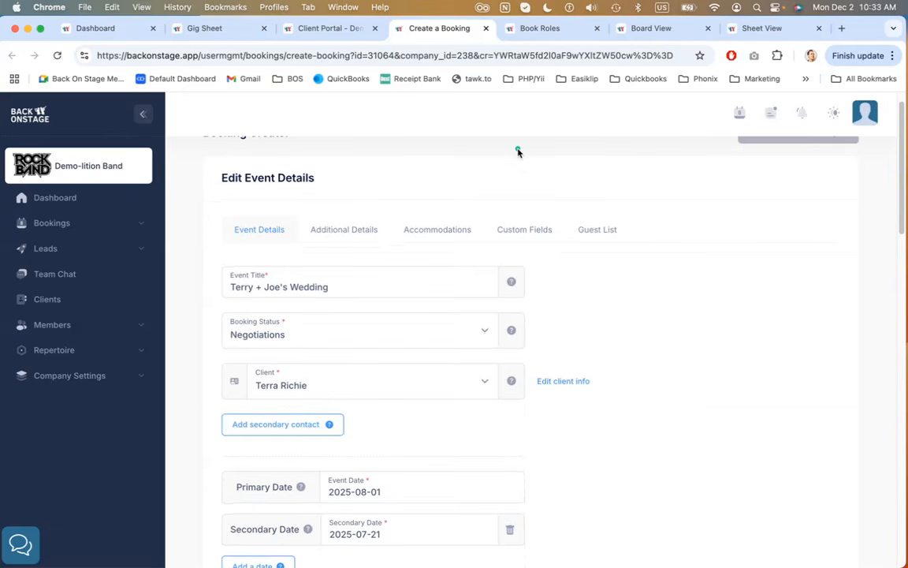
{"action": "scroll", "coordinate": [518, 151], "scroll_direction": "up", "scroll_amount": 1}
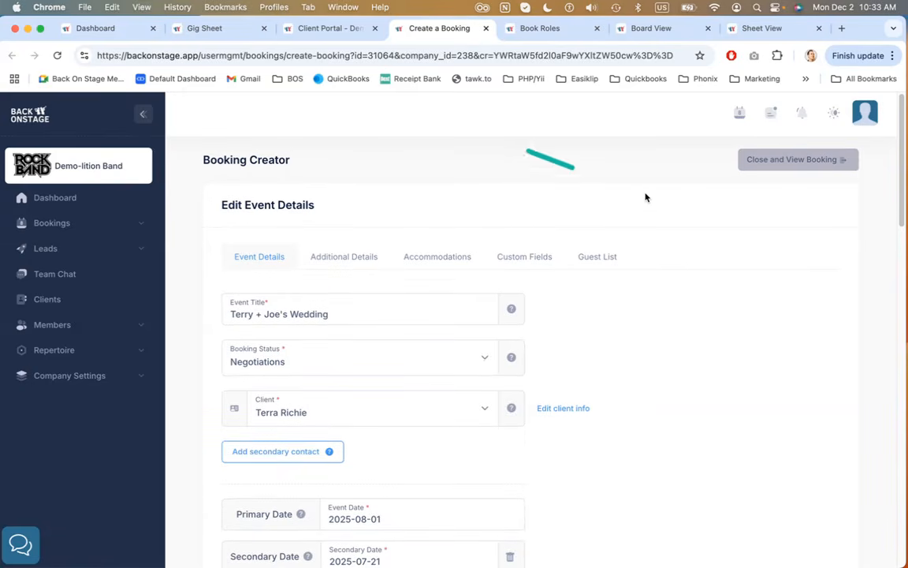
{"action": "scroll", "coordinate": [645, 196], "scroll_direction": "down", "scroll_amount": 3}
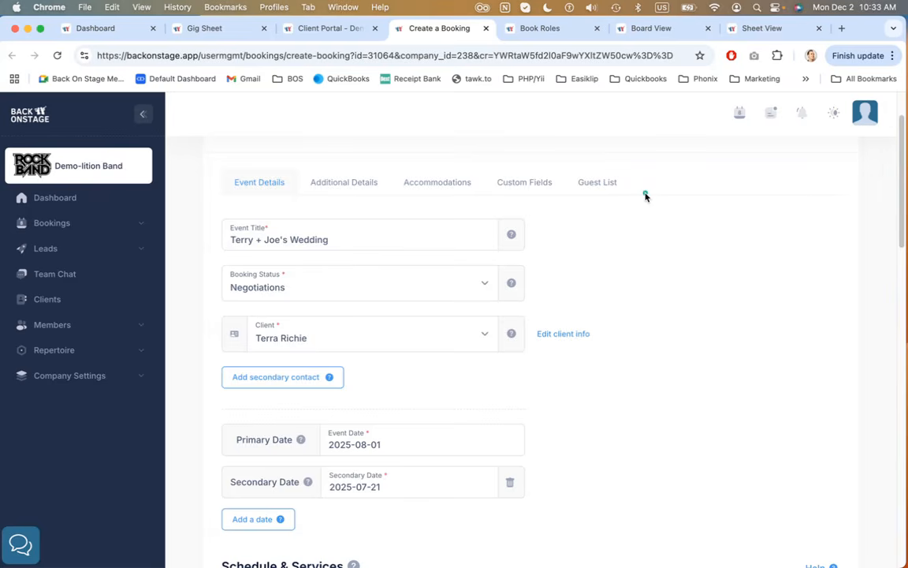
{"action": "scroll", "coordinate": [656, 239], "scroll_direction": "down", "scroll_amount": 3}
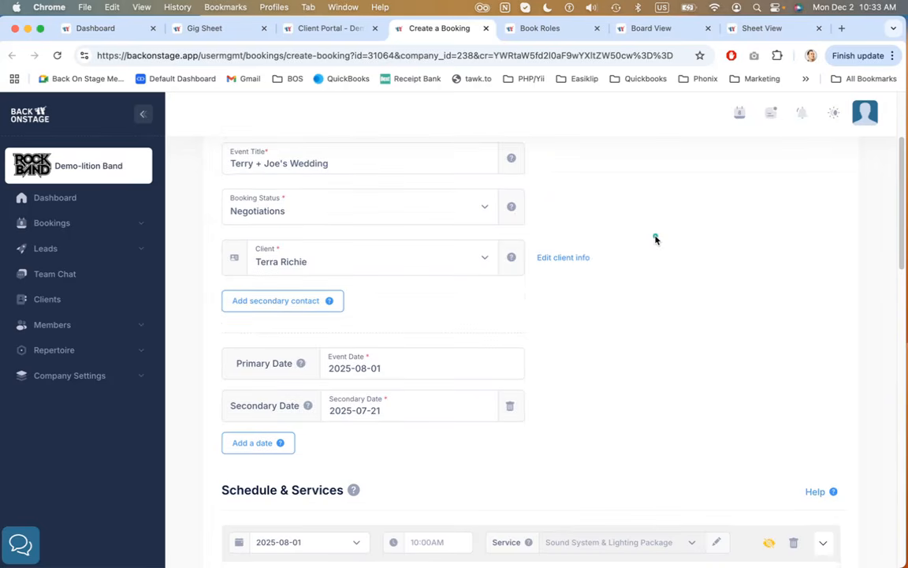
{"action": "scroll", "coordinate": [655, 239], "scroll_direction": "up", "scroll_amount": 2}
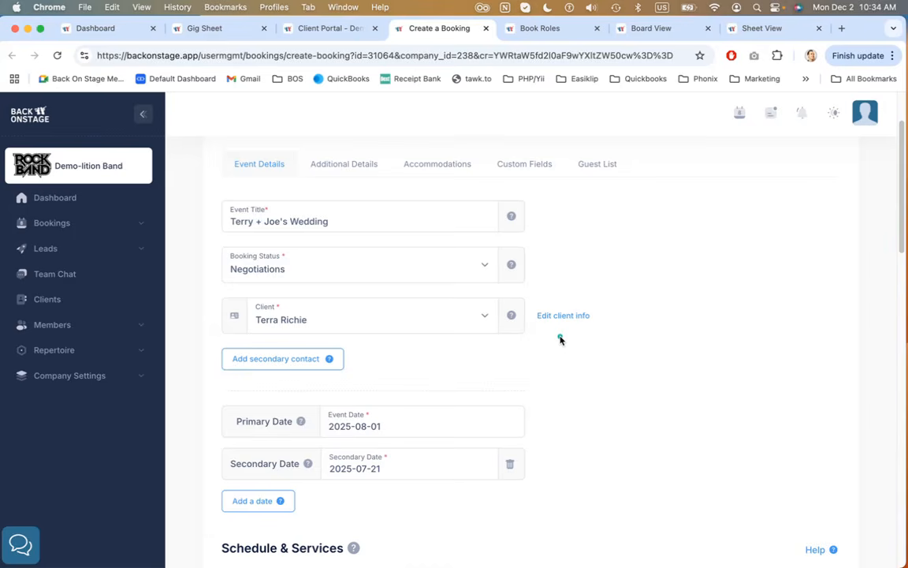
{"action": "key", "text": "super+2"}
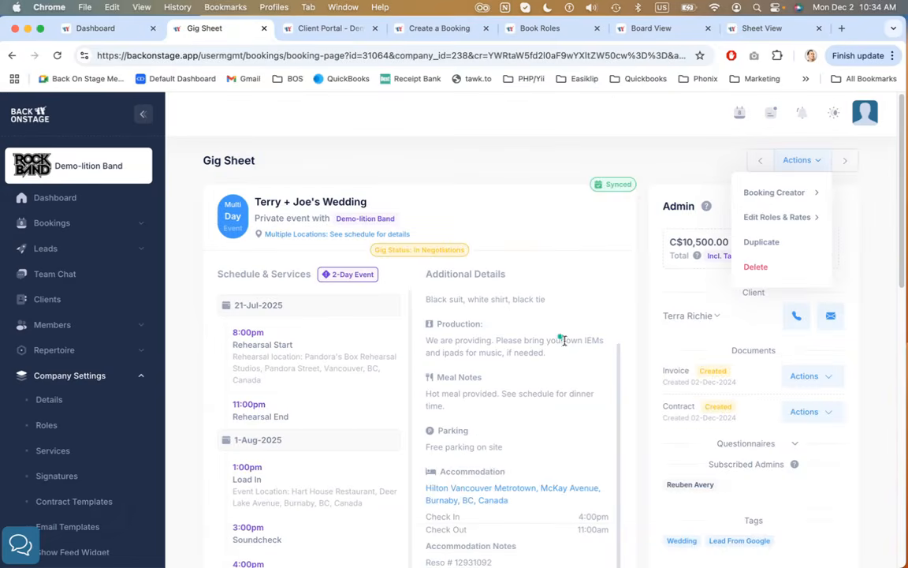
{"action": "left_click", "coordinate": [654, 354]}
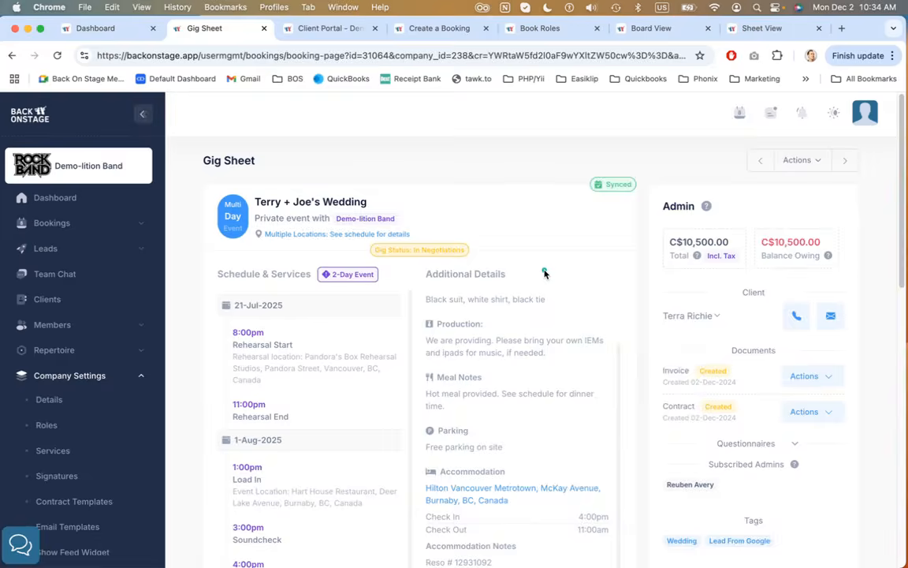
{"action": "key", "text": "super+4"}
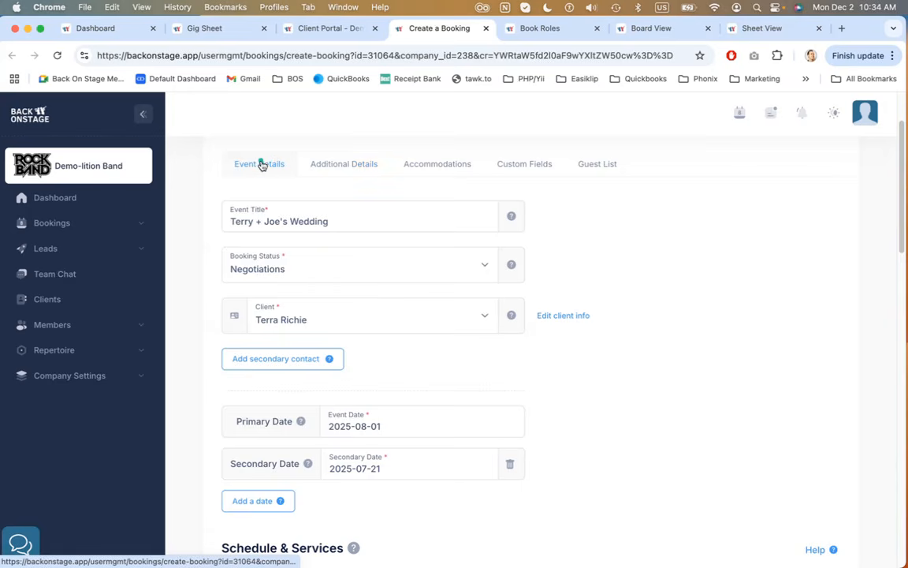
Browse the Additional Details, Accommodations, Custom Fields and Guest List tabs of the booking editor
{"action": "left_click", "coordinate": [326, 165]}
{"action": "scroll", "coordinate": [355, 235], "scroll_direction": "down", "scroll_amount": 2}
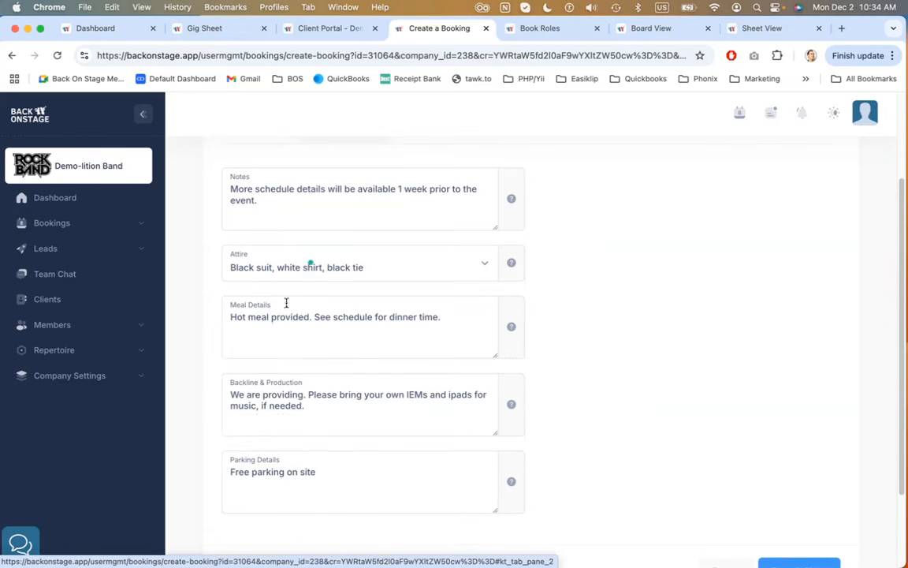
{"action": "scroll", "coordinate": [318, 473], "scroll_direction": "up", "scroll_amount": 3}
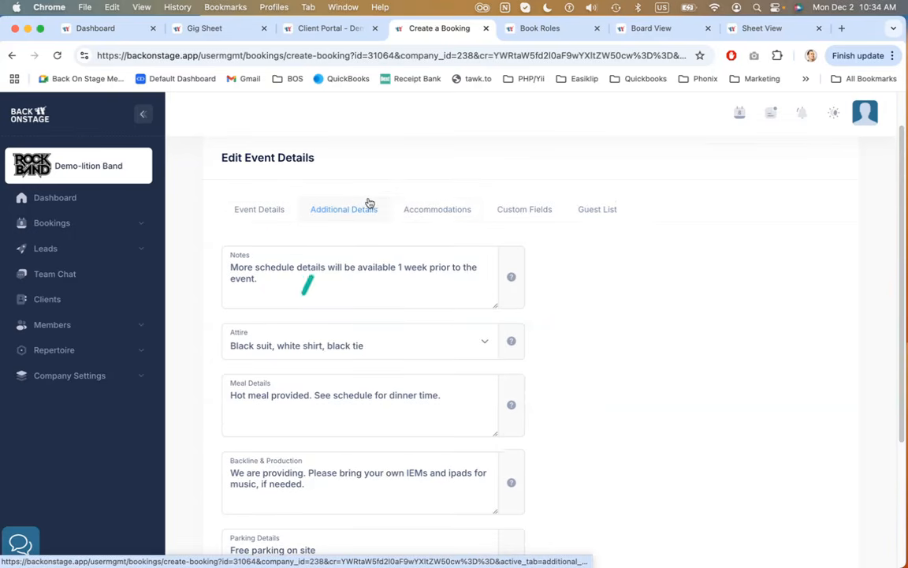
{"action": "left_click", "coordinate": [443, 208]}
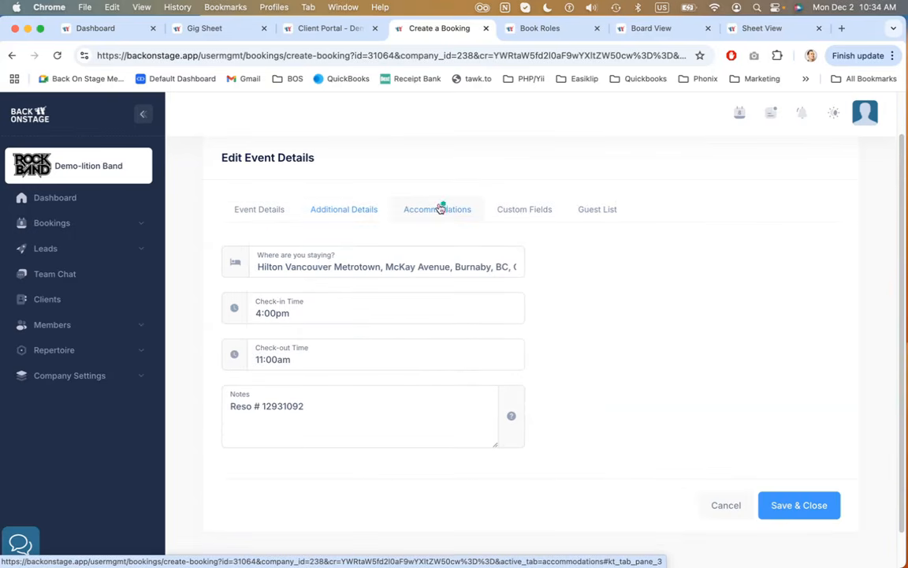
{"action": "left_click", "coordinate": [533, 218]}
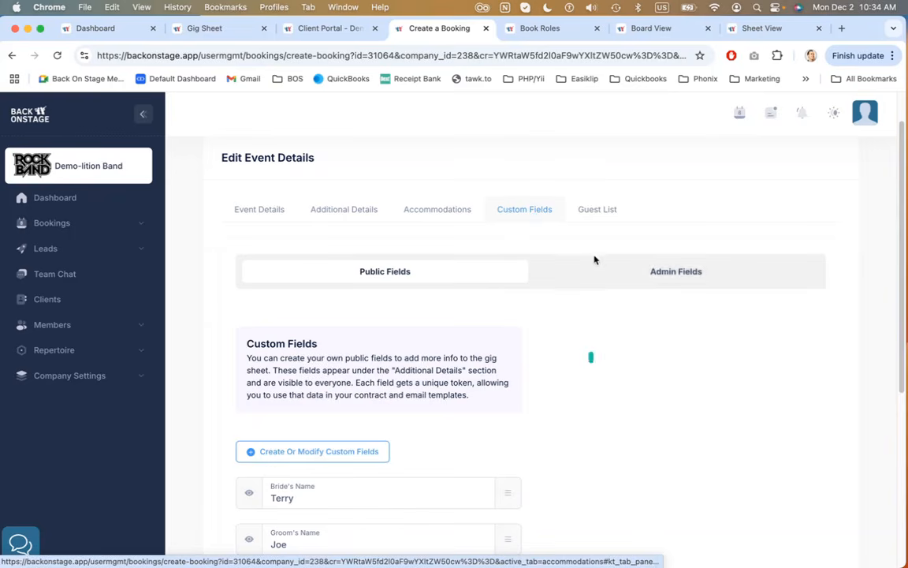
{"action": "left_click", "coordinate": [591, 217]}
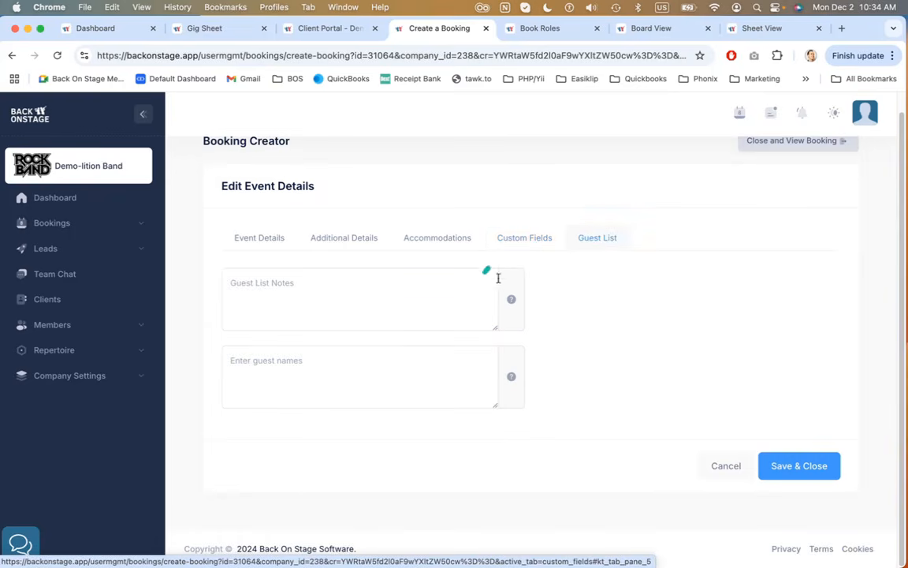
{"action": "left_click", "coordinate": [524, 246]}
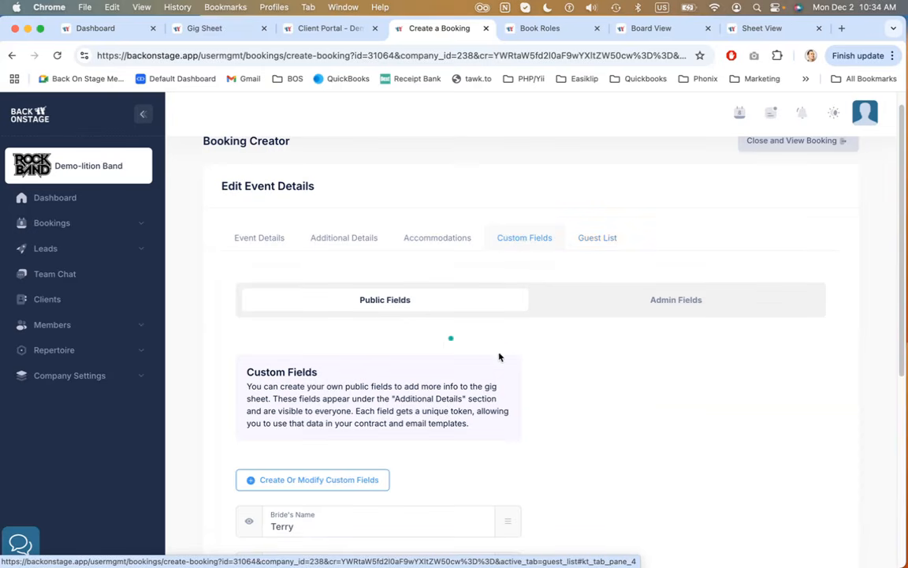
{"action": "scroll", "coordinate": [511, 356], "scroll_direction": "down", "scroll_amount": 2}
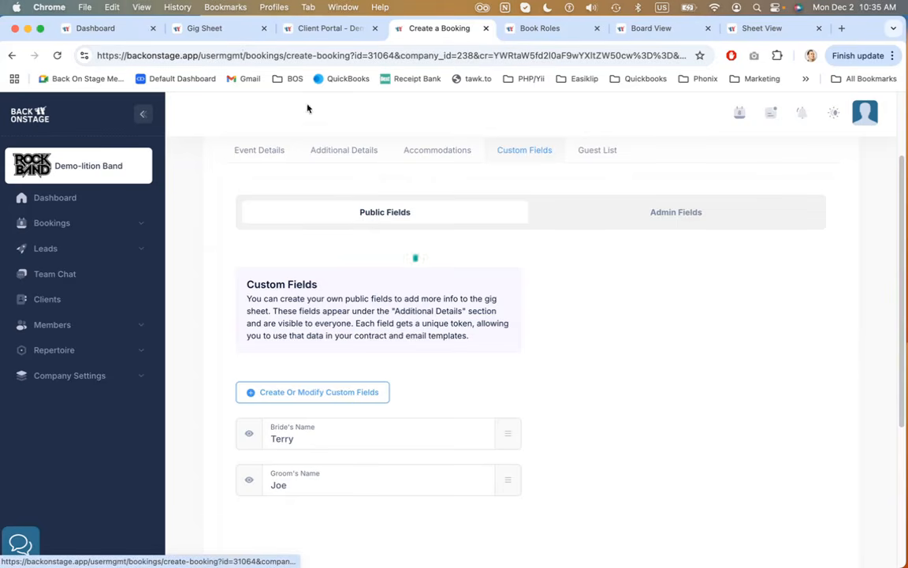
Examine the gig sheet's Additional Details section with its custom fields, then switch back to the booking editor
{"action": "left_click", "coordinate": [233, 29]}
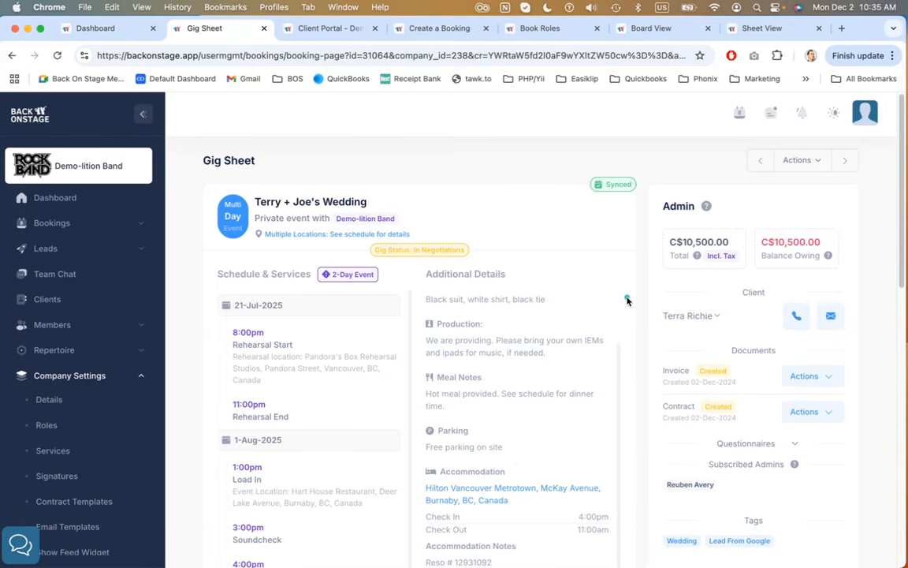
{"action": "scroll", "coordinate": [627, 300], "scroll_direction": "down", "scroll_amount": 2}
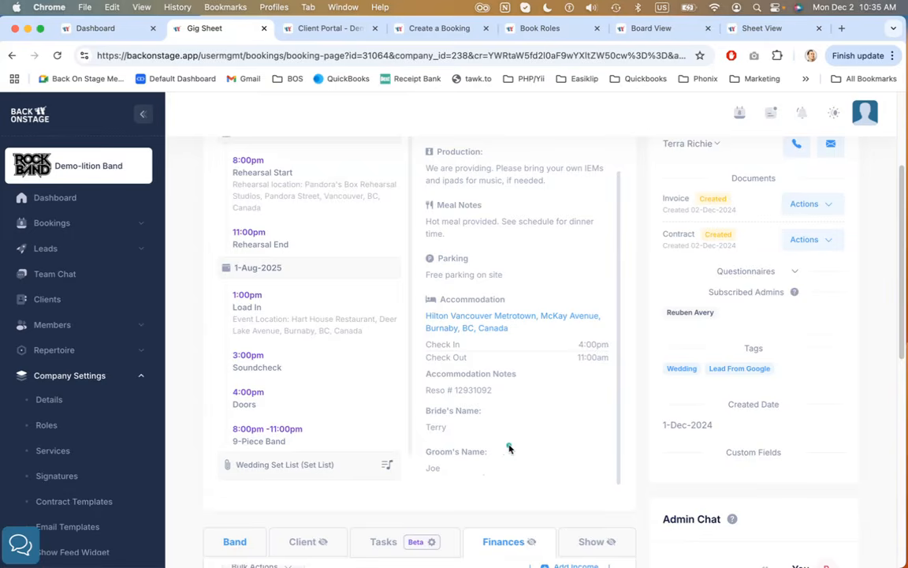
{"action": "scroll", "coordinate": [508, 447], "scroll_direction": "up", "scroll_amount": 3}
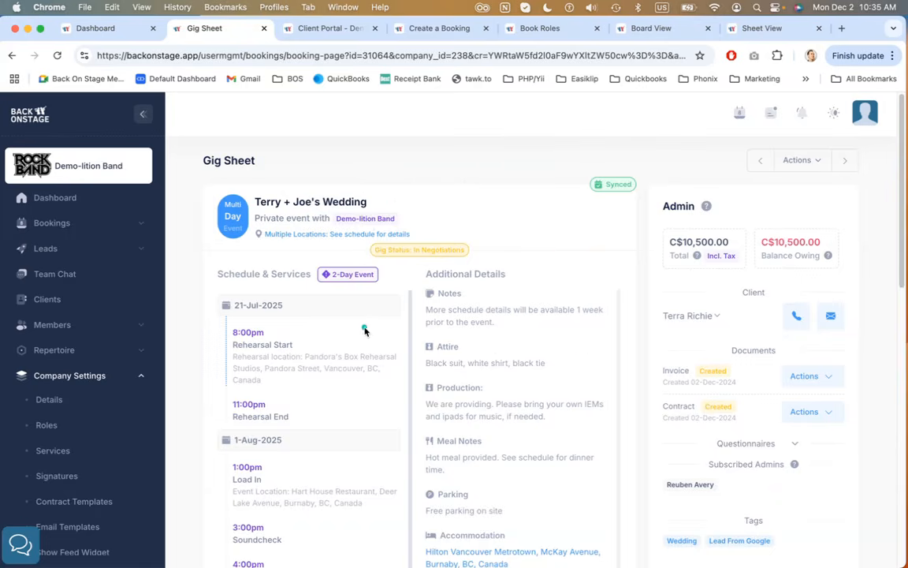
{"action": "left_click_drag", "start_coordinate": [253, 201], "coordinate": [451, 201]}
{"action": "scroll", "coordinate": [463, 199], "scroll_direction": "down", "scroll_amount": 1}
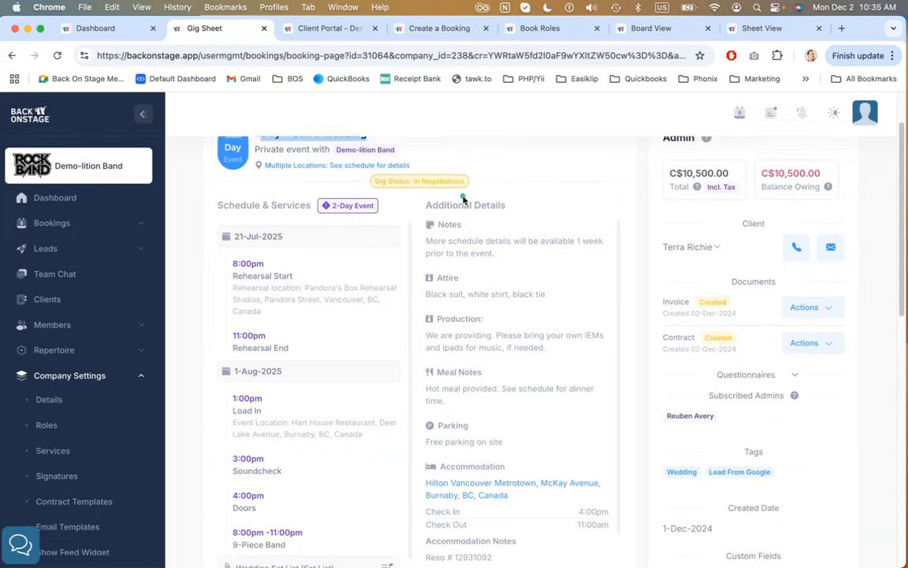
{"action": "scroll", "coordinate": [473, 221], "scroll_direction": "down", "scroll_amount": 1}
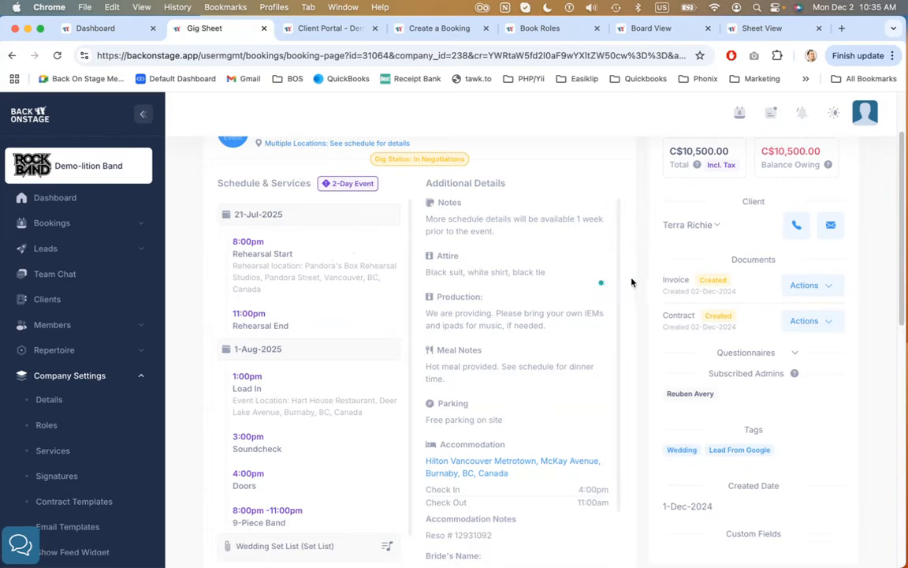
{"action": "scroll", "coordinate": [648, 282], "scroll_direction": "down", "scroll_amount": 2}
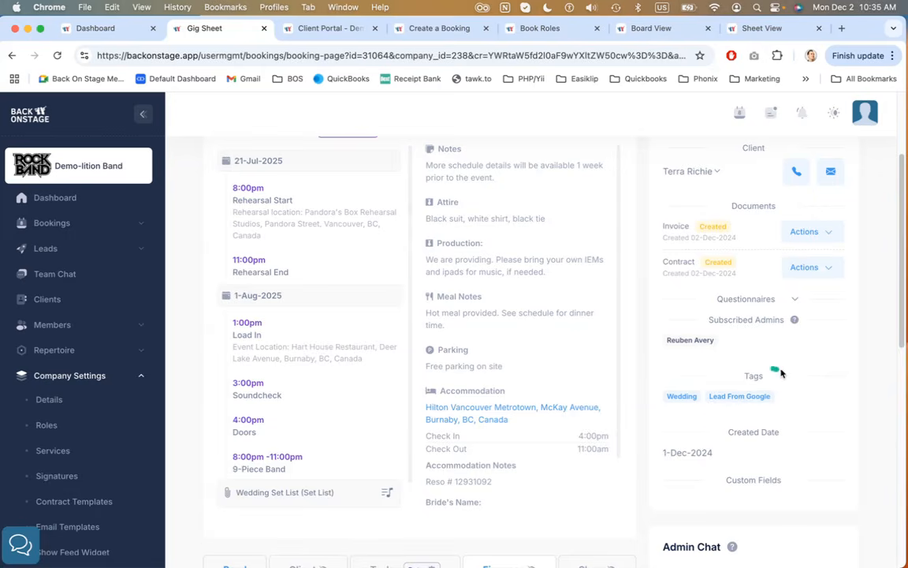
{"action": "scroll", "coordinate": [763, 370], "scroll_direction": "down", "scroll_amount": 2}
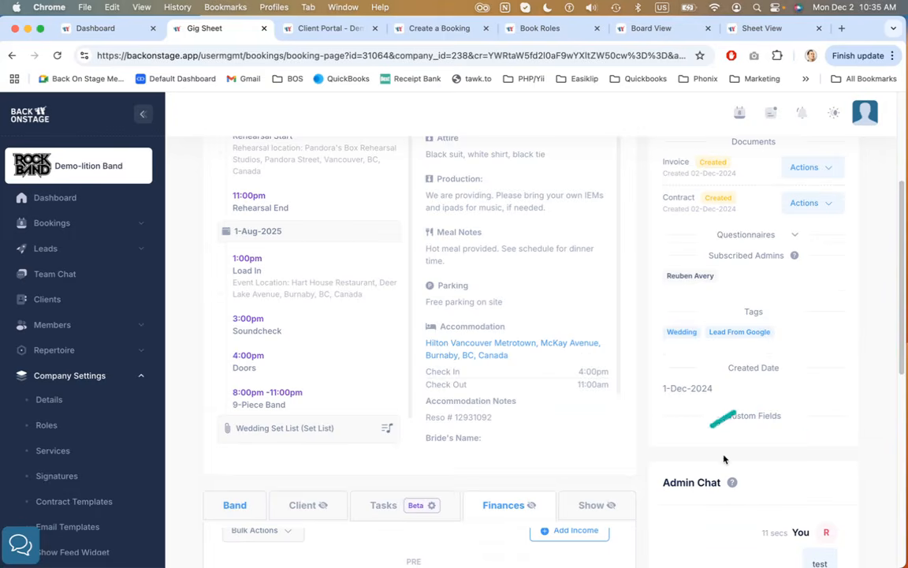
{"action": "left_click", "coordinate": [433, 28]}
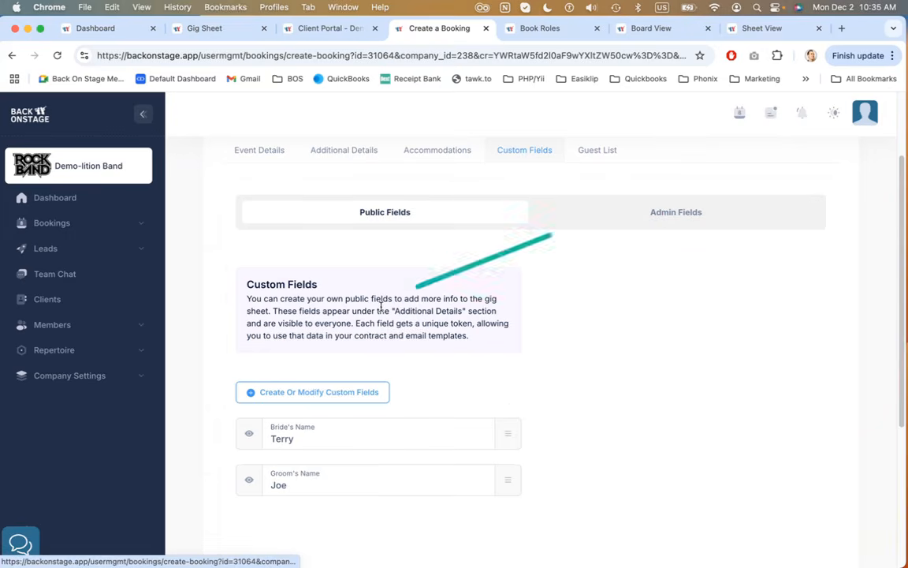
Open the Create Custom Field dialog for a public field, browse the field type options, and close it without saving
{"action": "scroll", "coordinate": [439, 260], "scroll_direction": "down", "scroll_amount": 1}
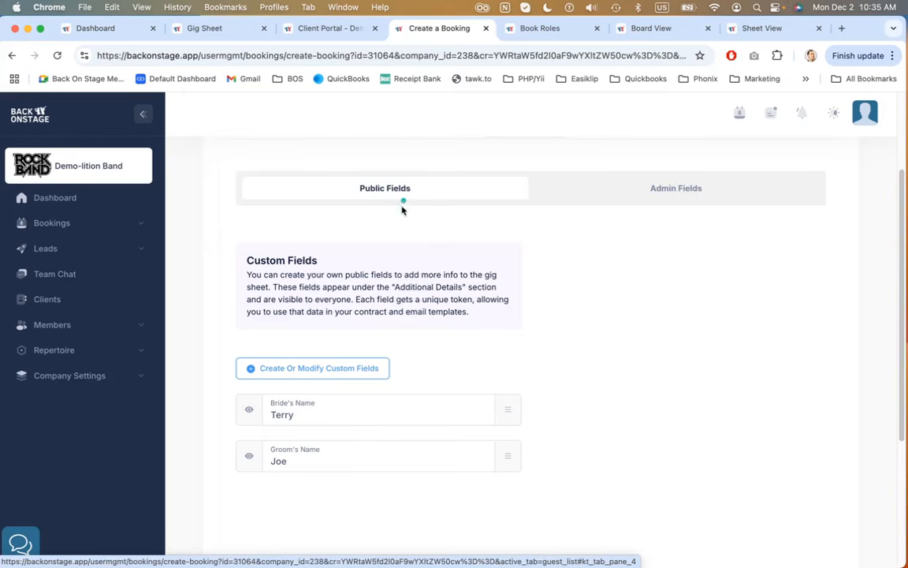
{"action": "scroll", "coordinate": [390, 229], "scroll_direction": "down", "scroll_amount": 1}
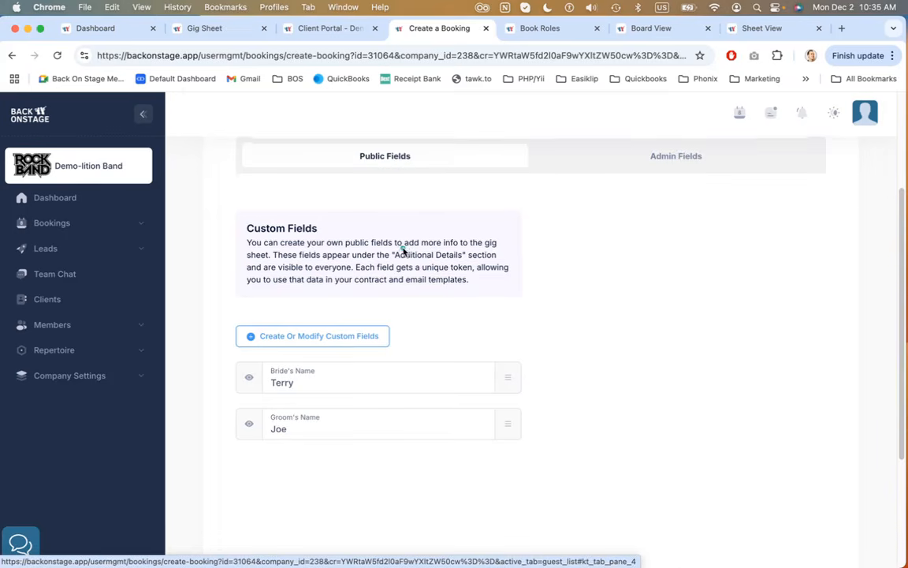
{"action": "left_click", "coordinate": [355, 322]}
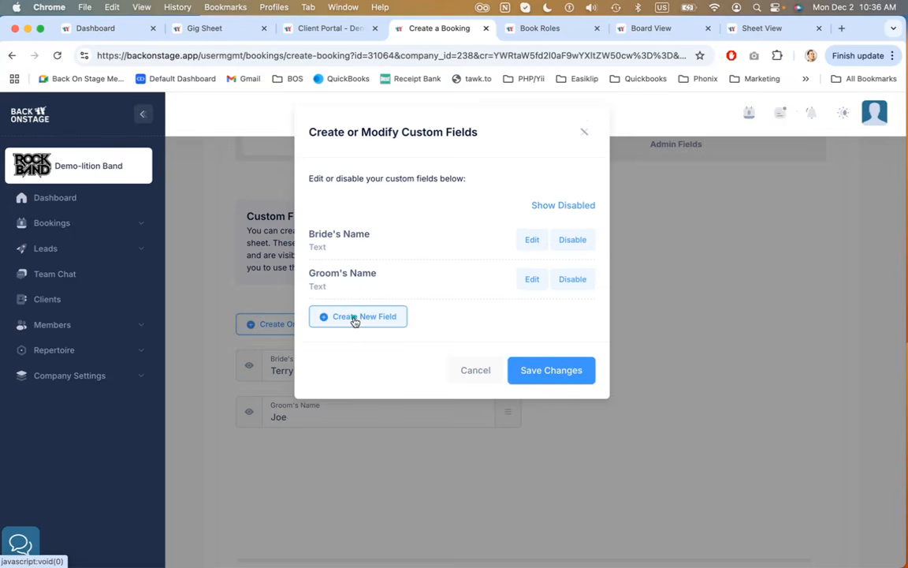
{"action": "left_click", "coordinate": [363, 320]}
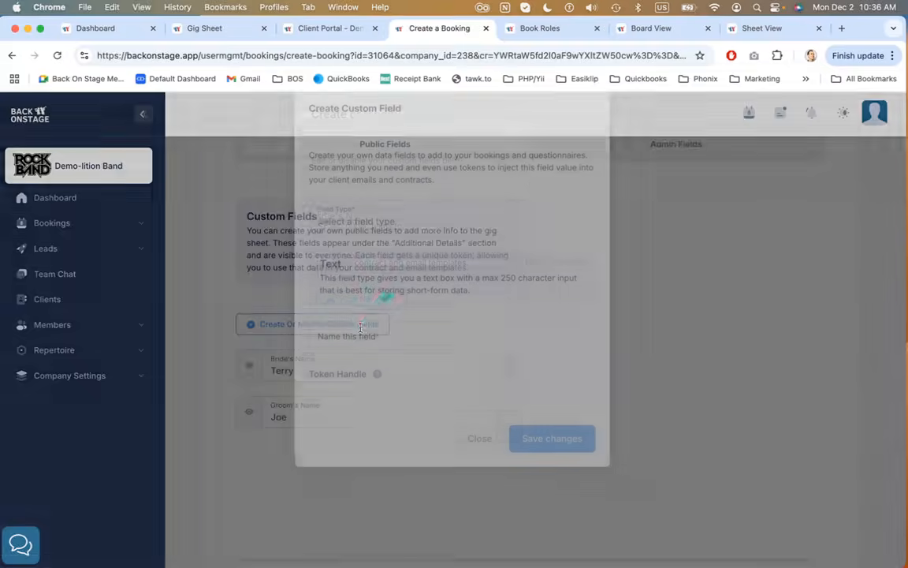
{"action": "left_click", "coordinate": [416, 243]}
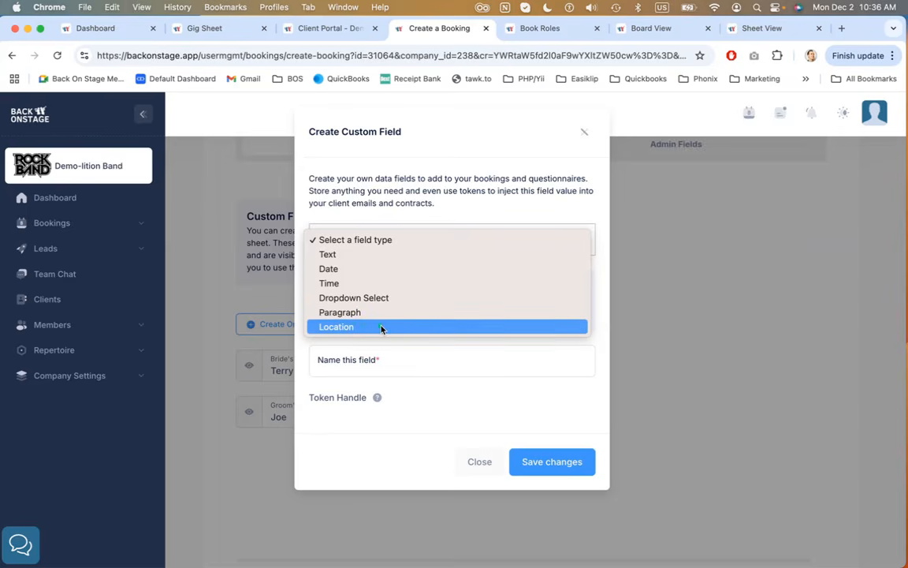
{"action": "left_click", "coordinate": [465, 236]}
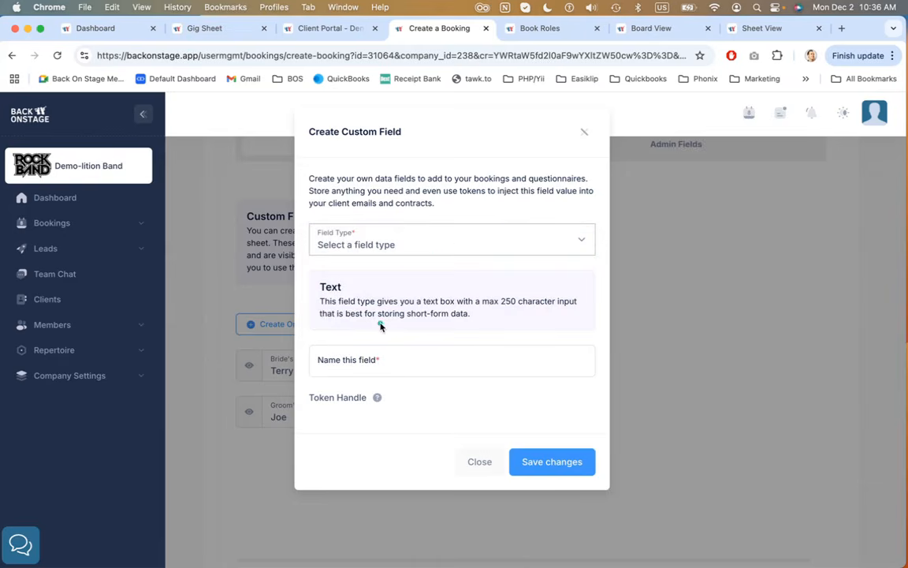
{"action": "left_click", "coordinate": [403, 246]}
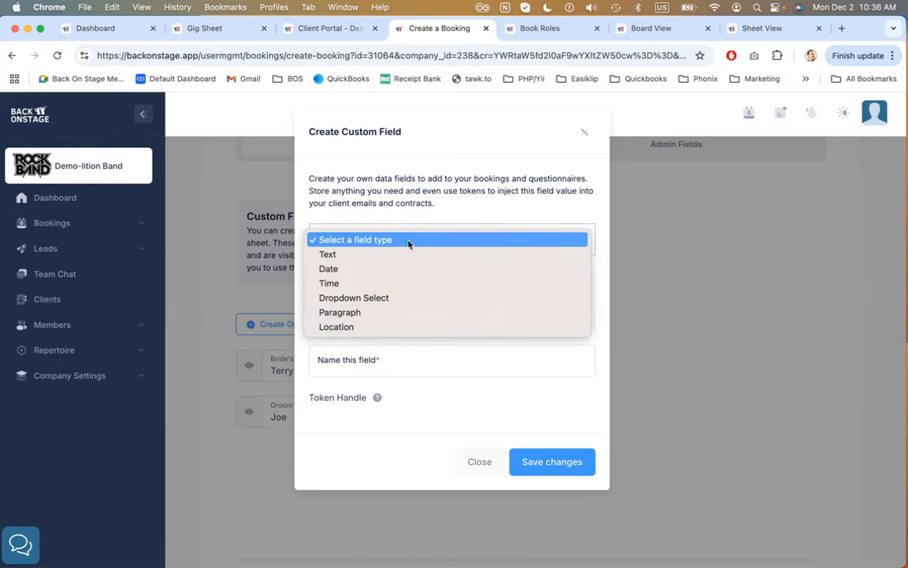
{"action": "left_click", "coordinate": [430, 205]}
{"action": "left_click", "coordinate": [398, 358]}
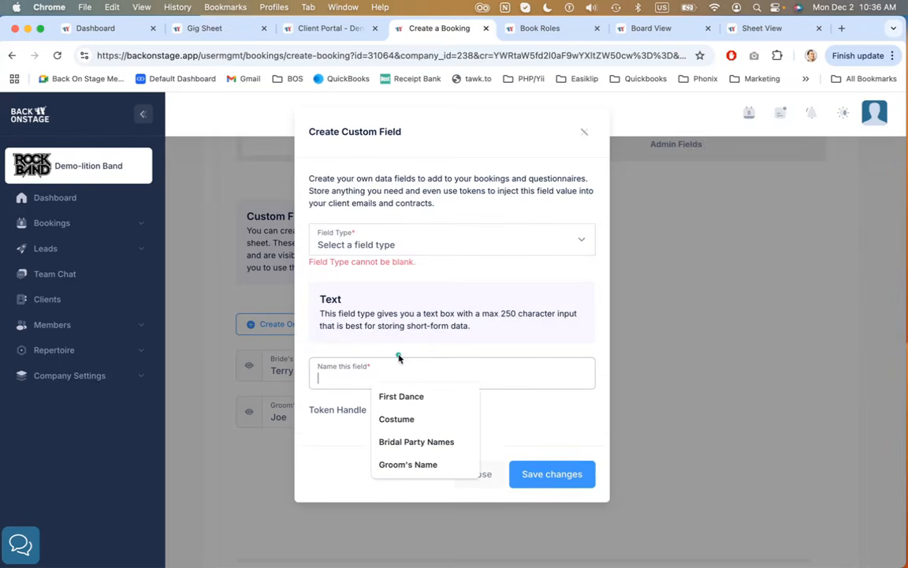
{"action": "left_click", "coordinate": [463, 322]}
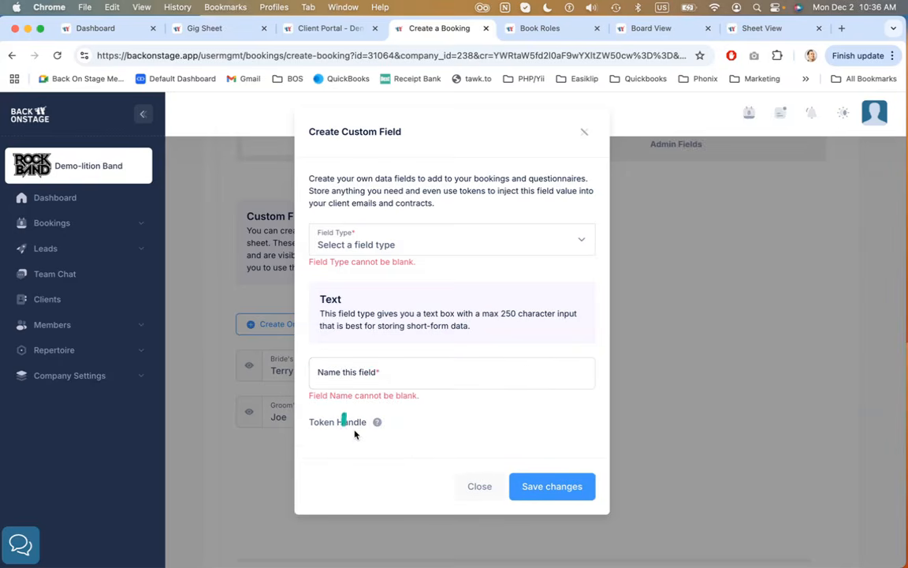
{"action": "mouse_move", "coordinate": [376, 423]}
{"action": "left_click", "coordinate": [481, 486]}
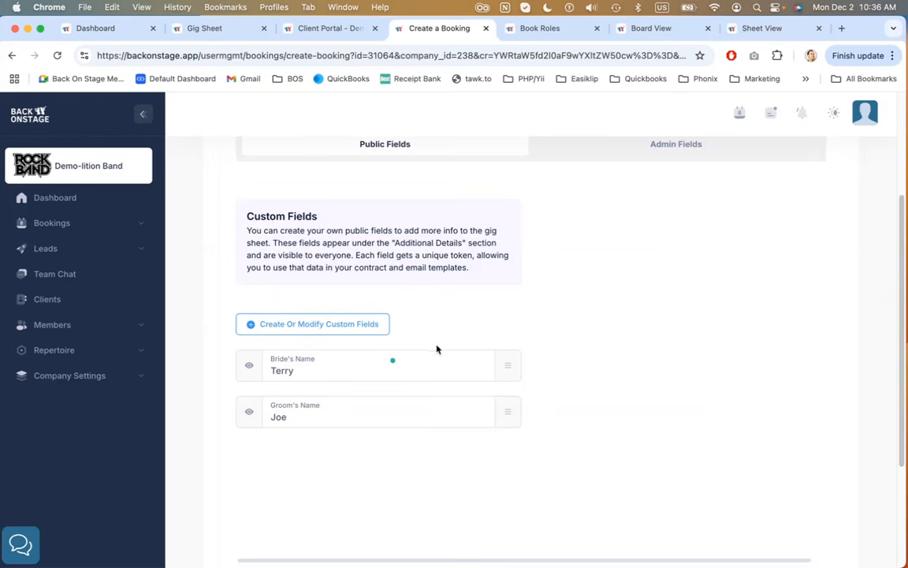
Clear the Groom's Name custom field value after comparing it with the gig sheet's Additional Details
{"action": "left_click_drag", "start_coordinate": [503, 415], "coordinate": [507, 361]}
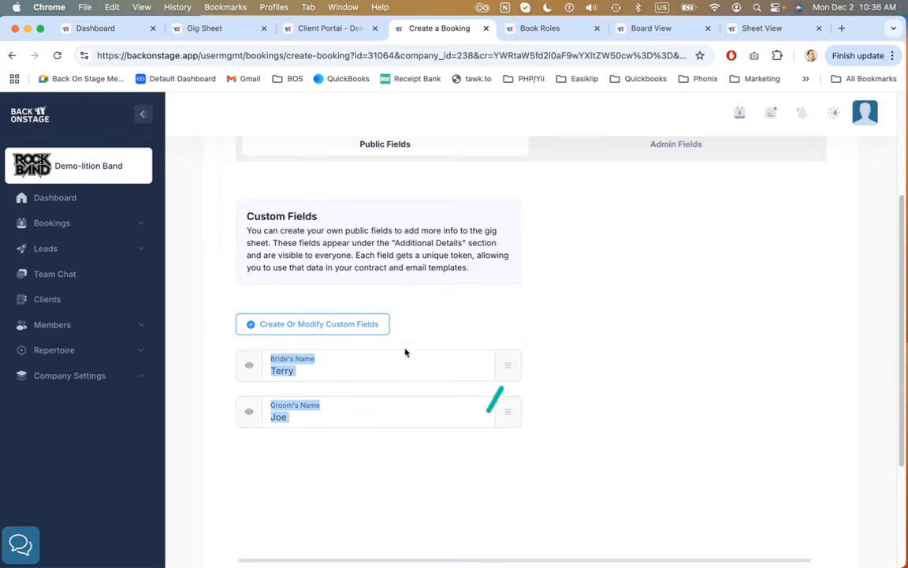
{"action": "left_click", "coordinate": [576, 397]}
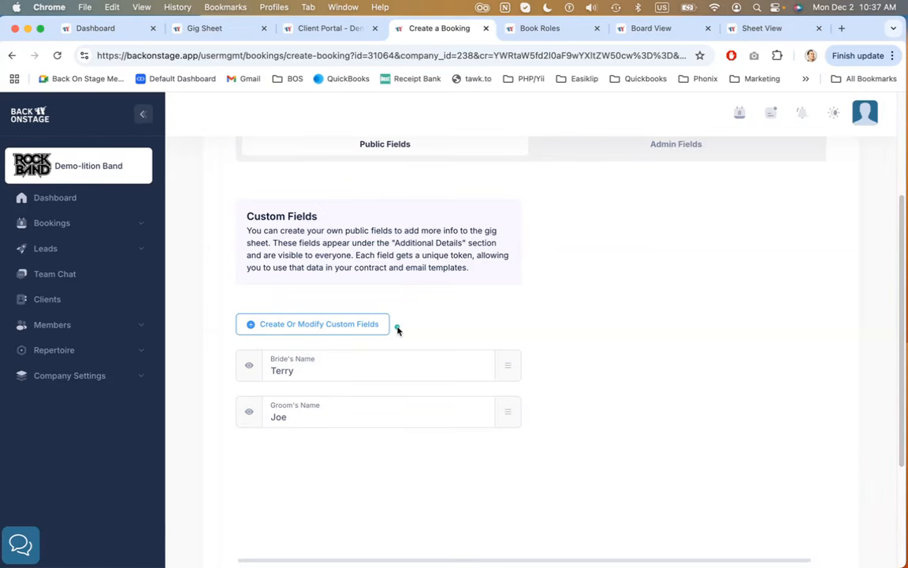
{"action": "double_click", "coordinate": [307, 418]}
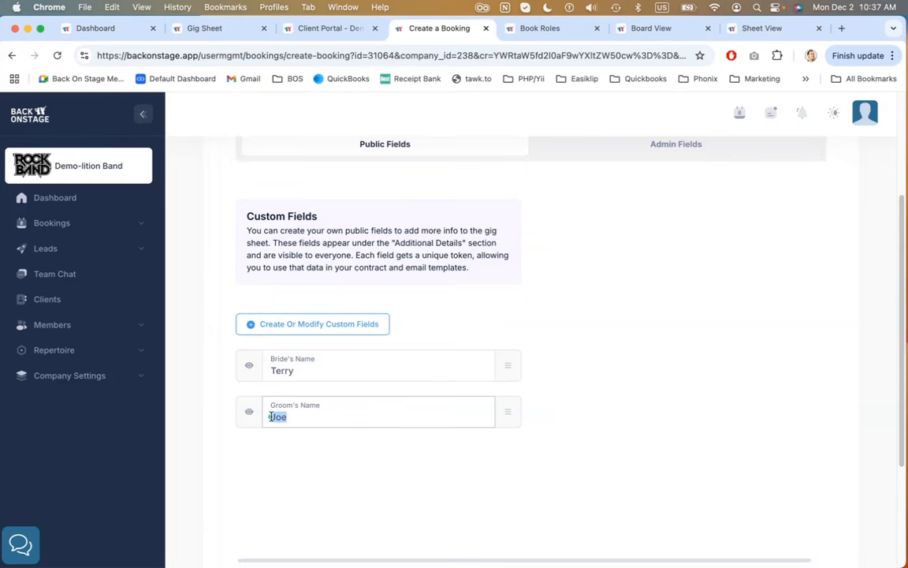
{"action": "left_click", "coordinate": [205, 28]}
{"action": "scroll", "coordinate": [520, 331], "scroll_direction": "down", "scroll_amount": 3}
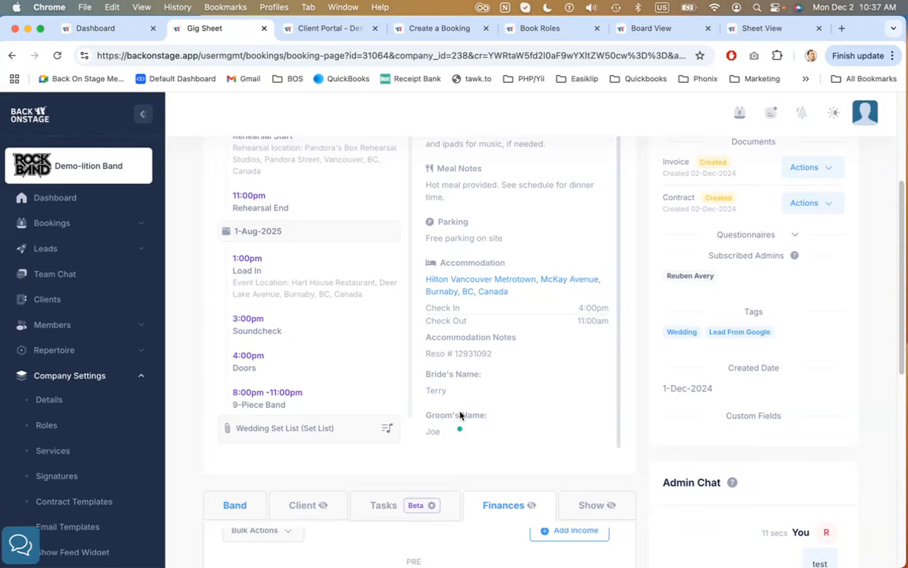
{"action": "left_click", "coordinate": [419, 28]}
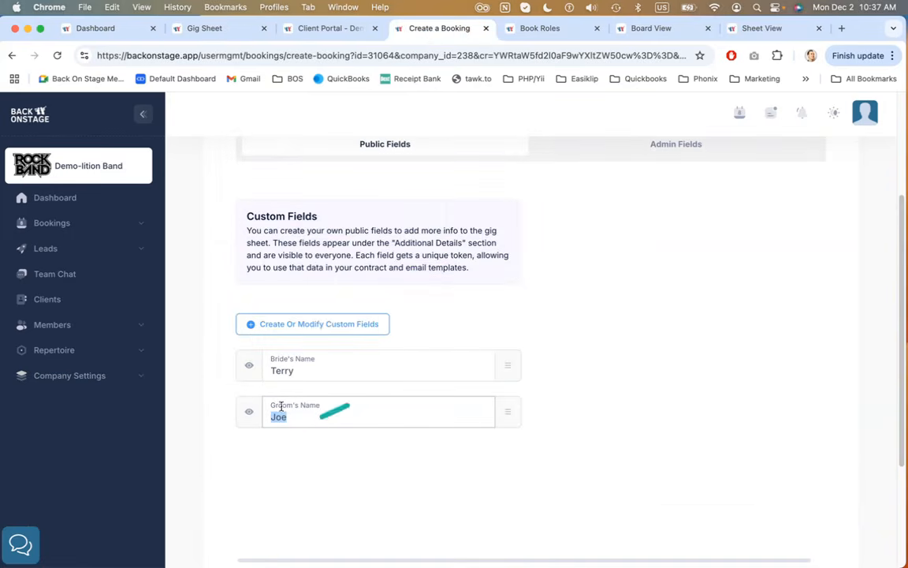
{"action": "key", "text": "BackSpace"}
{"action": "left_click", "coordinate": [344, 473]}
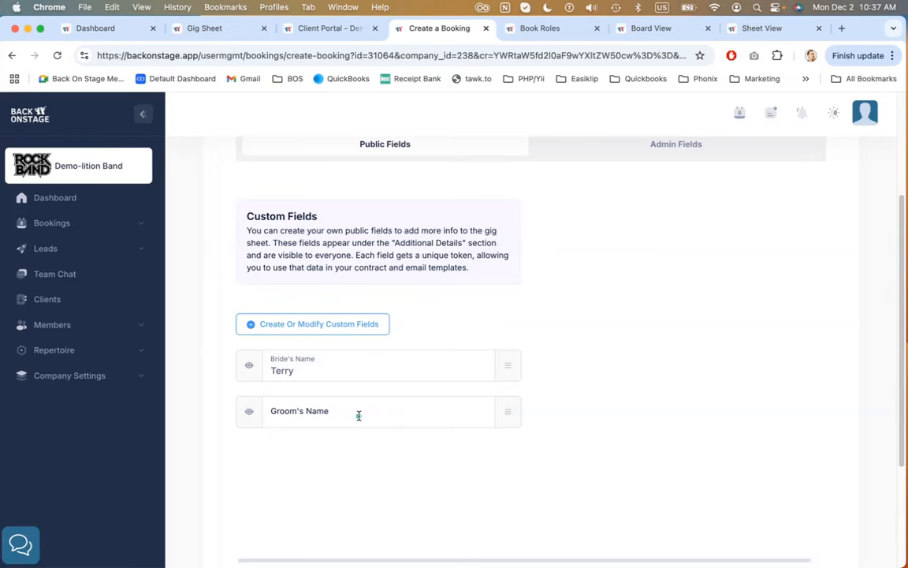
Switch to Admin Fields and open the Create Custom Field dialog to view its gig sheet visibility option, then close it
{"action": "scroll", "coordinate": [568, 339], "scroll_direction": "up", "scroll_amount": 3}
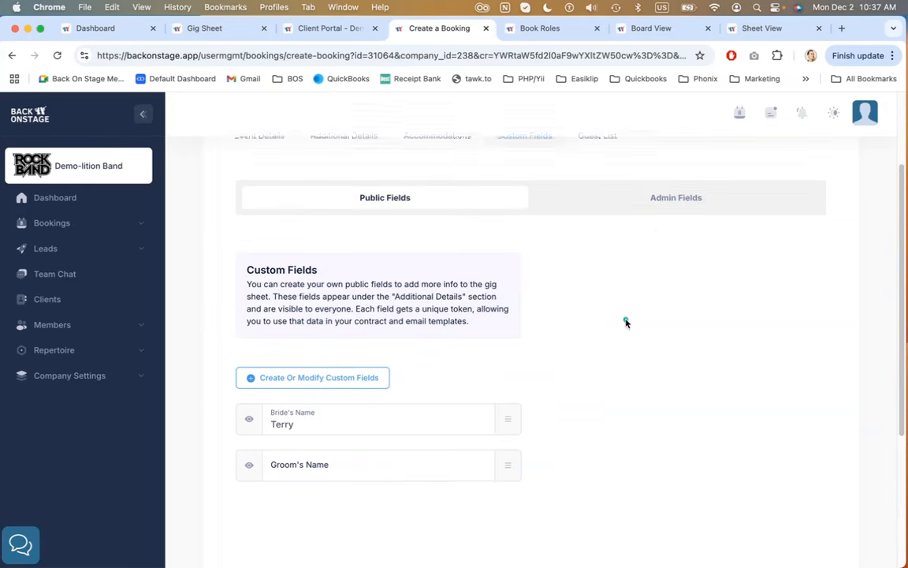
{"action": "left_click", "coordinate": [664, 229]}
{"action": "scroll", "coordinate": [649, 196], "scroll_direction": "down", "scroll_amount": 3}
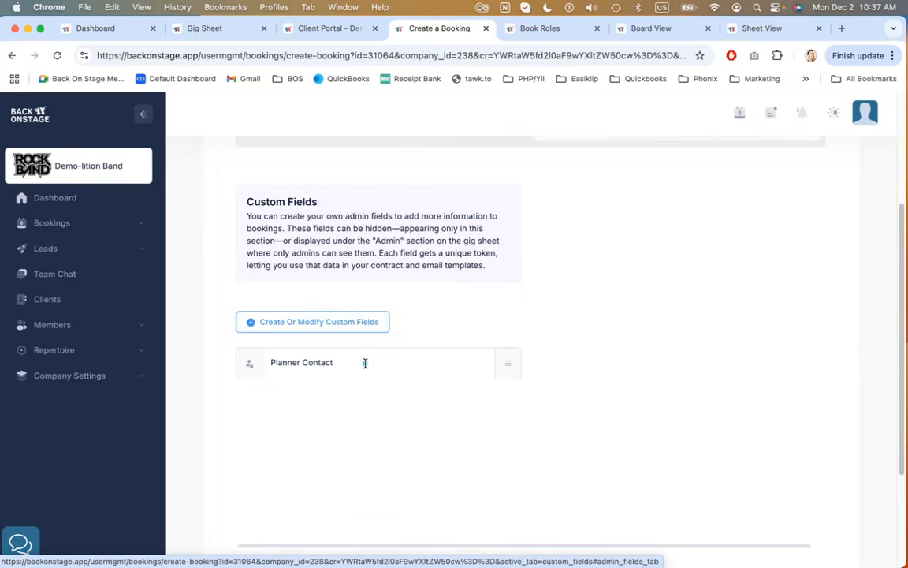
{"action": "mouse_move", "coordinate": [246, 370]}
{"action": "left_click", "coordinate": [349, 320]}
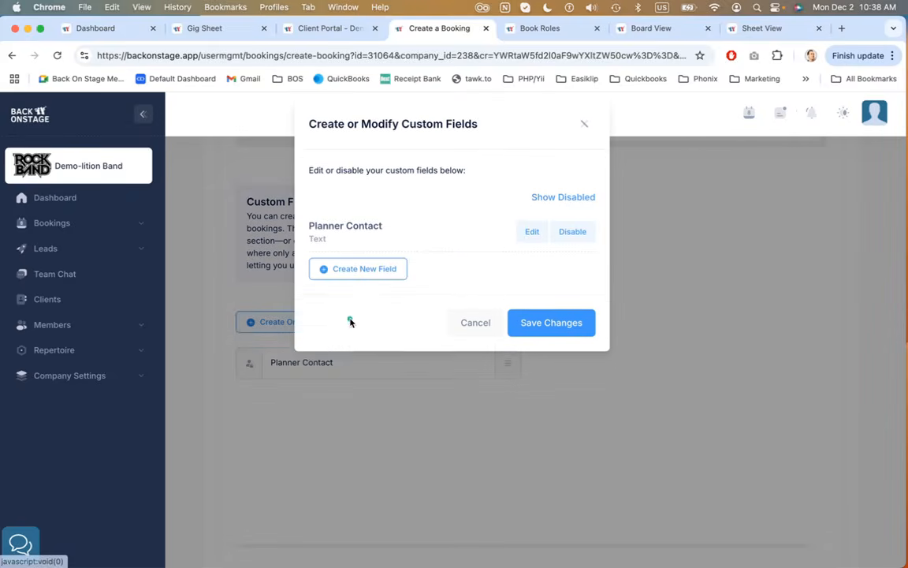
{"action": "left_click", "coordinate": [384, 277]}
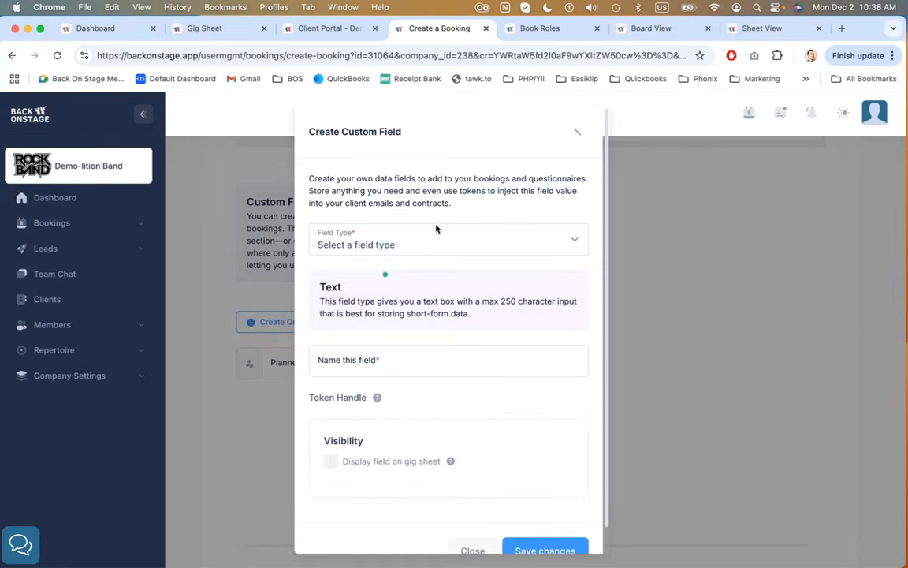
{"action": "scroll", "coordinate": [420, 337], "scroll_direction": "down", "scroll_amount": 1}
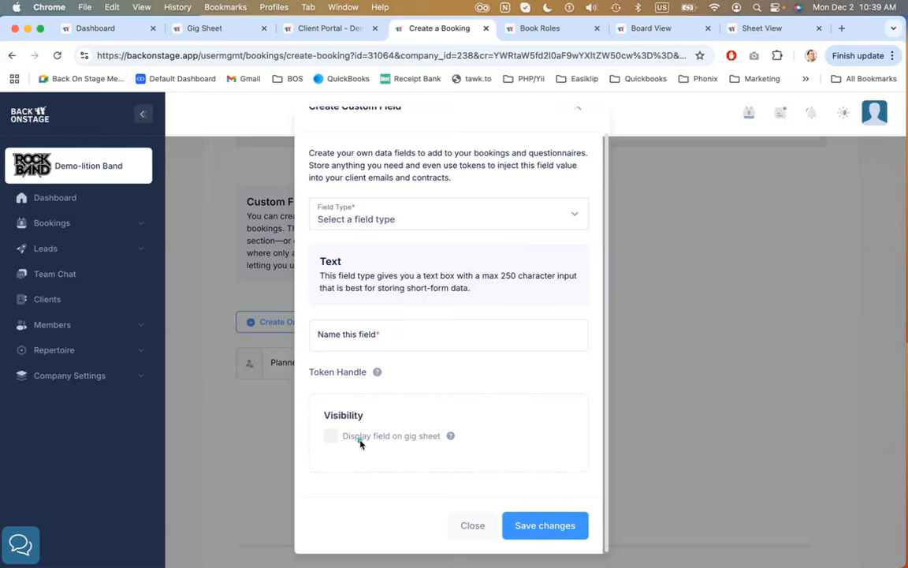
{"action": "mouse_move", "coordinate": [378, 371]}
{"action": "left_click", "coordinate": [471, 526]}
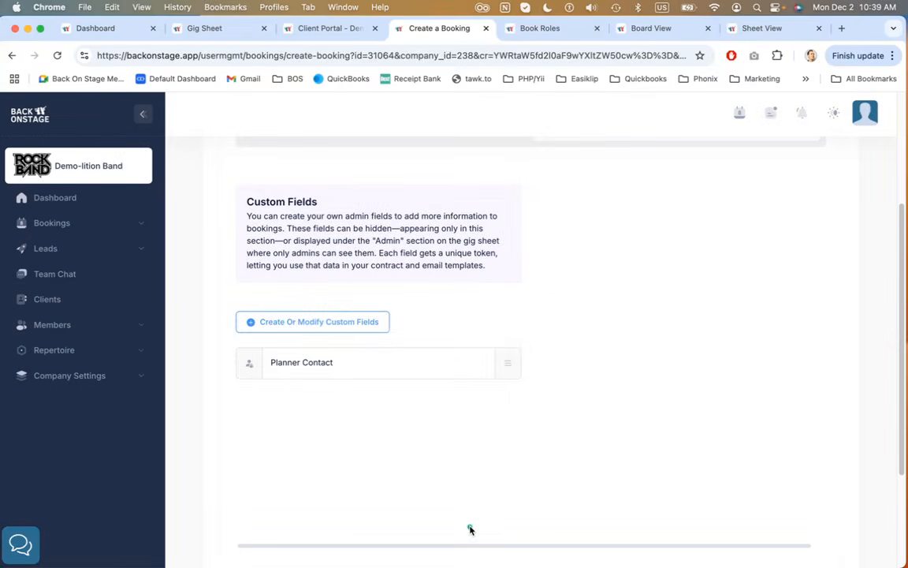
Return to the Event Details tab and read the help tips for the secondary contact and primary date
{"action": "scroll", "coordinate": [495, 386], "scroll_direction": "up", "scroll_amount": 2}
{"action": "scroll", "coordinate": [495, 386], "scroll_direction": "up", "scroll_amount": 3}
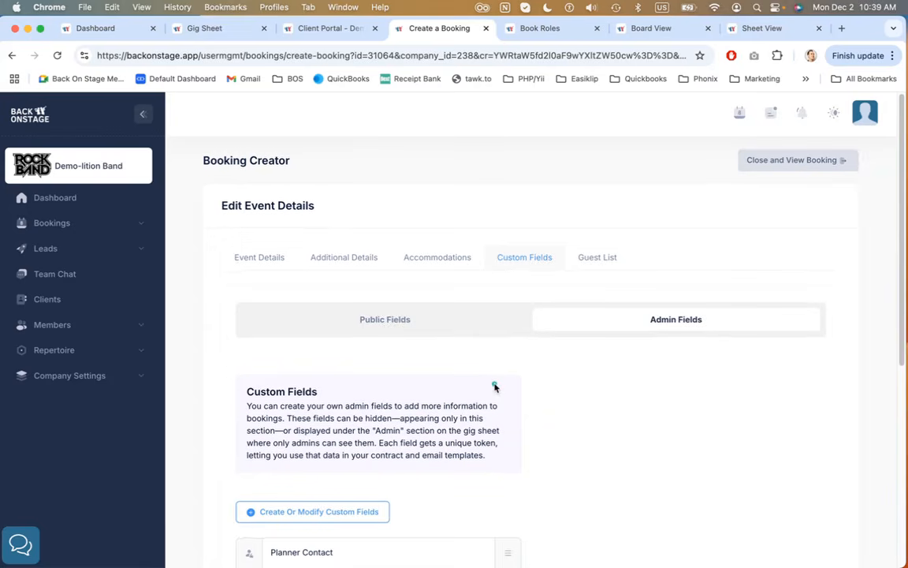
{"action": "left_click", "coordinate": [262, 264]}
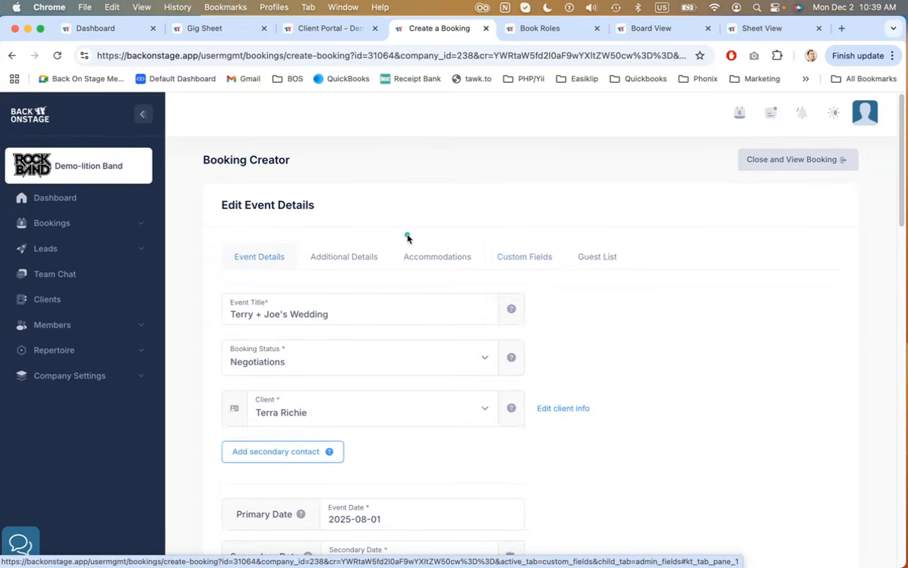
{"action": "scroll", "coordinate": [522, 280], "scroll_direction": "down", "scroll_amount": 3}
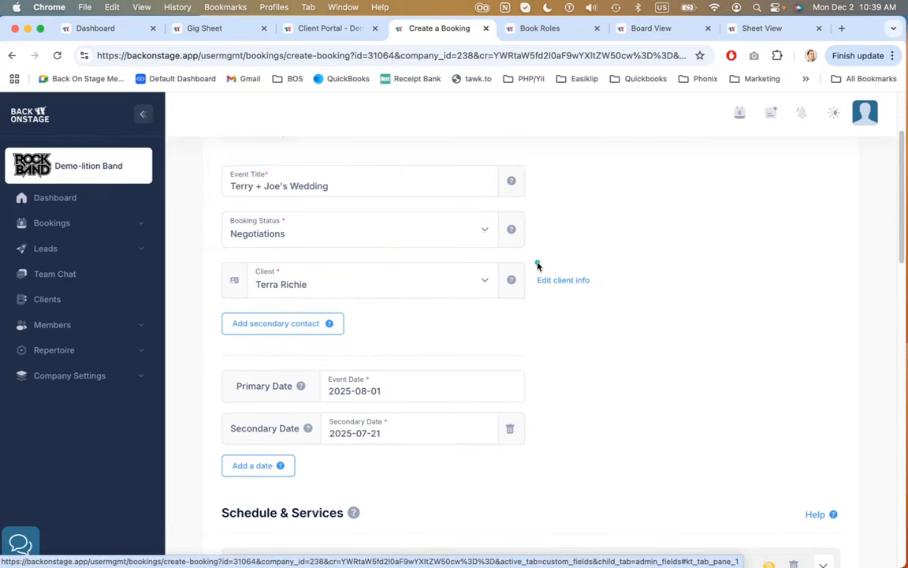
{"action": "scroll", "coordinate": [536, 264], "scroll_direction": "down", "scroll_amount": 2}
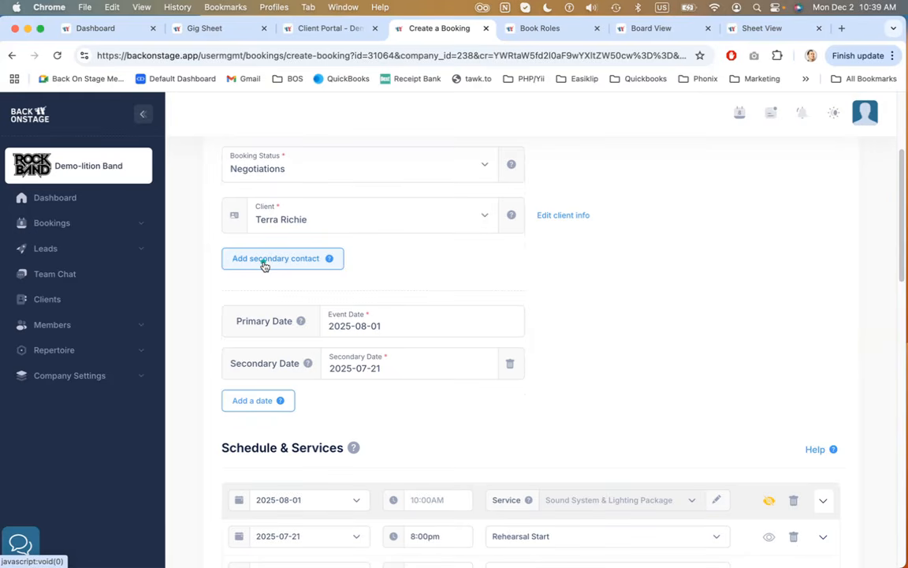
{"action": "mouse_move", "coordinate": [329, 259]}
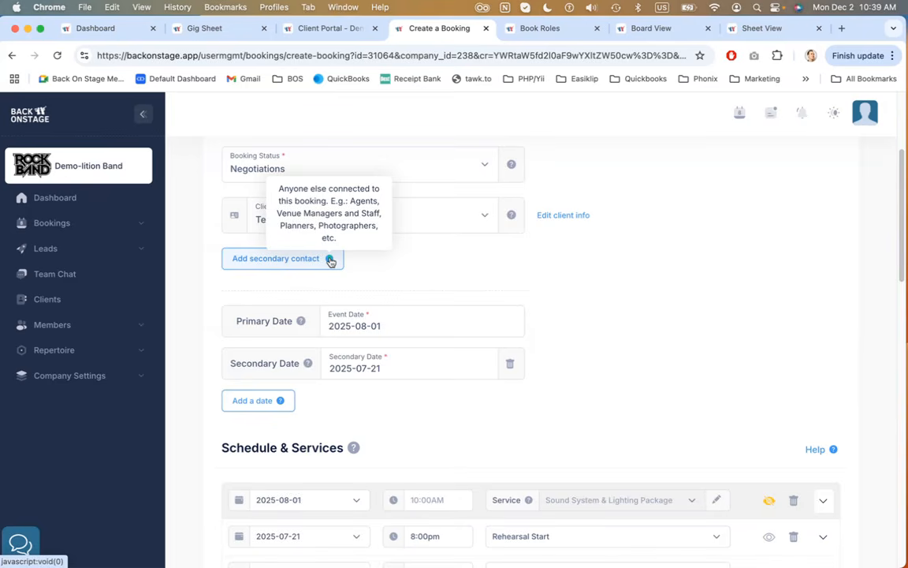
{"action": "scroll", "coordinate": [554, 257], "scroll_direction": "down", "scroll_amount": 1}
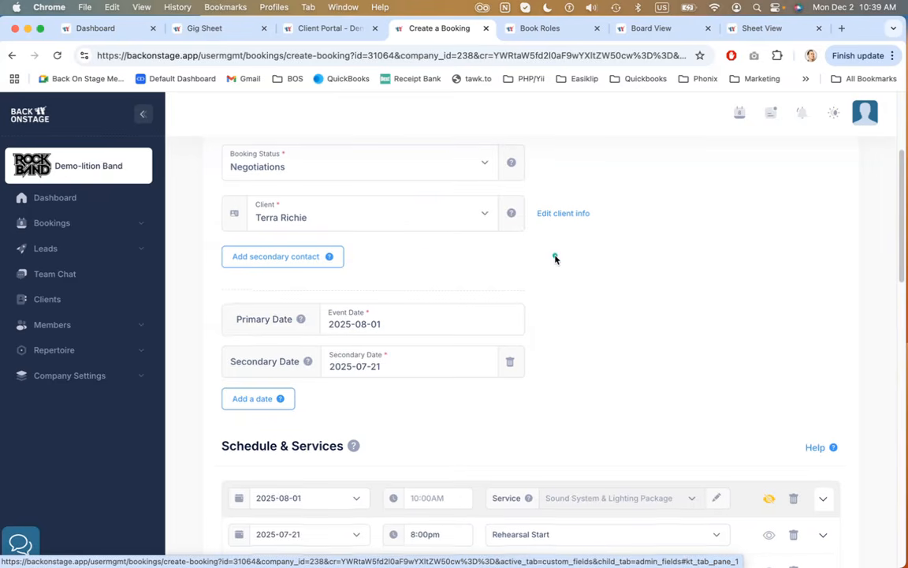
{"action": "scroll", "coordinate": [555, 257], "scroll_direction": "down", "scroll_amount": 3}
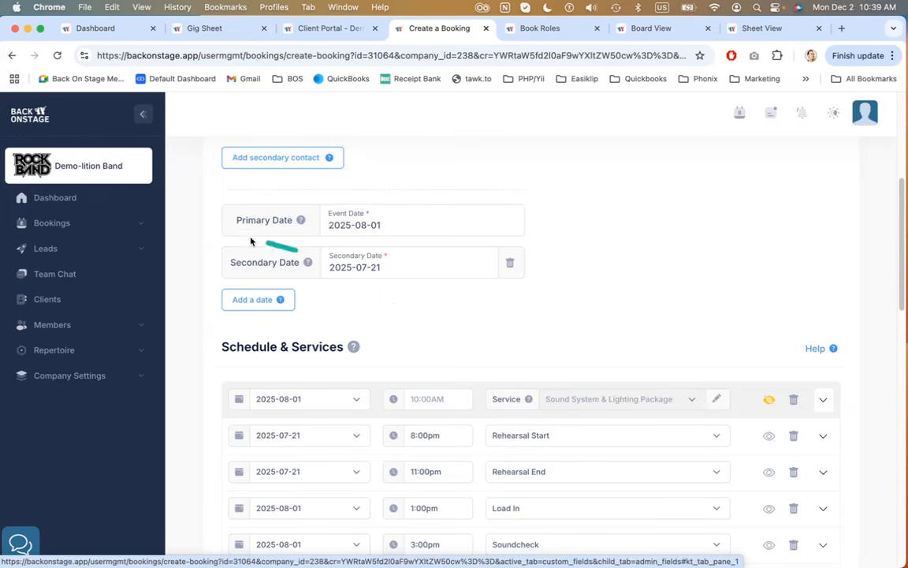
{"action": "mouse_move", "coordinate": [300, 220]}
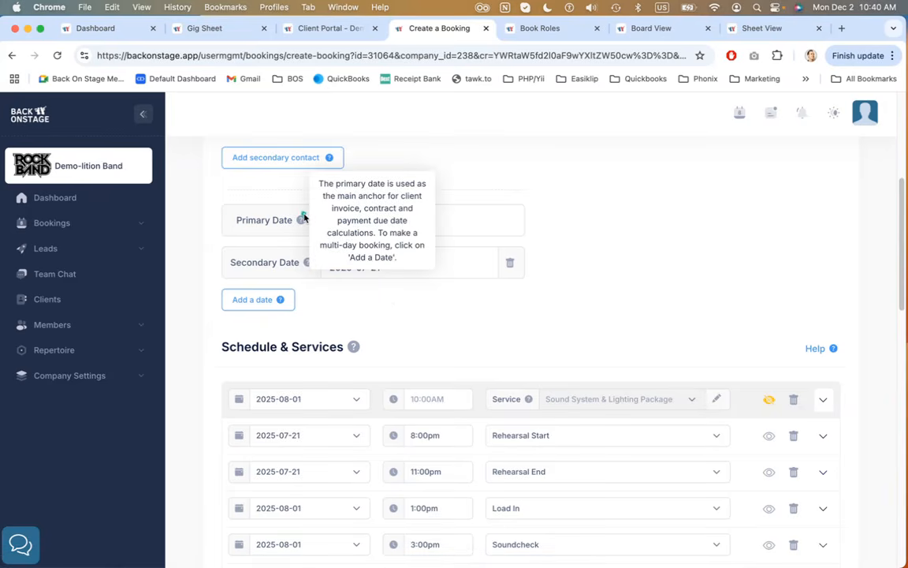
Add another secondary date row to the booking and then delete it
{"action": "left_click_drag", "start_coordinate": [228, 263], "coordinate": [294, 263]}
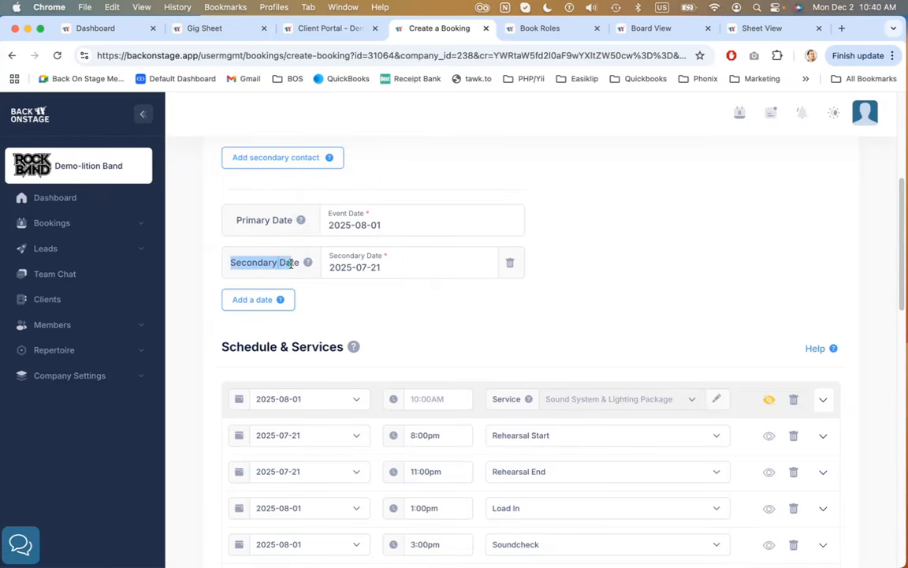
{"action": "left_click", "coordinate": [253, 300]}
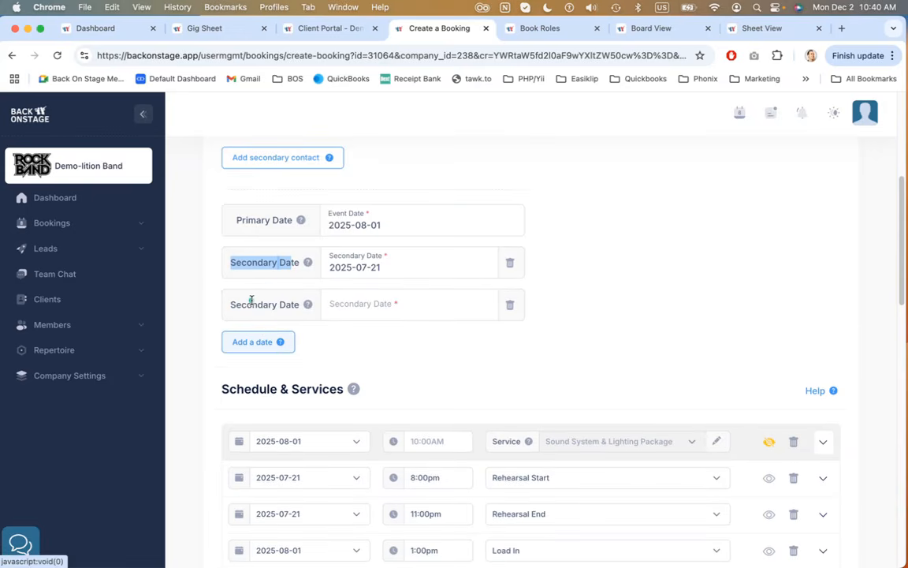
{"action": "left_click", "coordinate": [509, 306]}
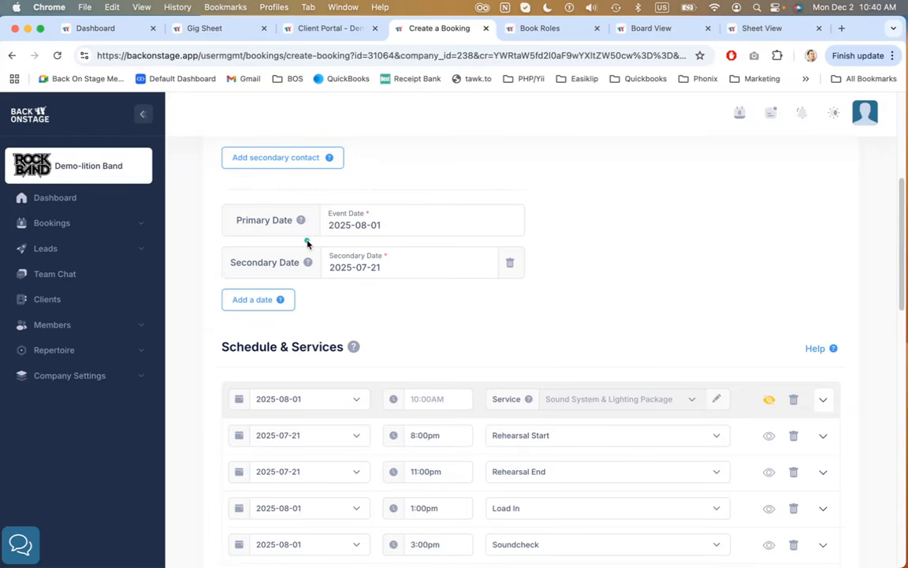
Examine the Schedule & Services list of dated line items in the event details
{"action": "left_click_drag", "start_coordinate": [236, 220], "coordinate": [292, 222]}
{"action": "left_click", "coordinate": [563, 205]}
{"action": "scroll", "coordinate": [590, 240], "scroll_direction": "down", "scroll_amount": 1}
{"action": "scroll", "coordinate": [590, 240], "scroll_direction": "down", "scroll_amount": 3}
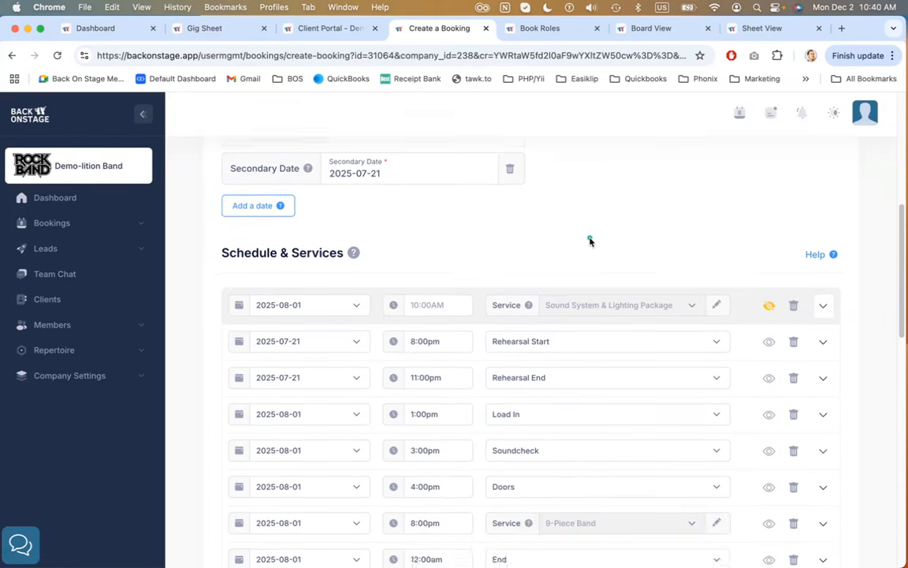
{"action": "scroll", "coordinate": [590, 240], "scroll_direction": "up", "scroll_amount": 1}
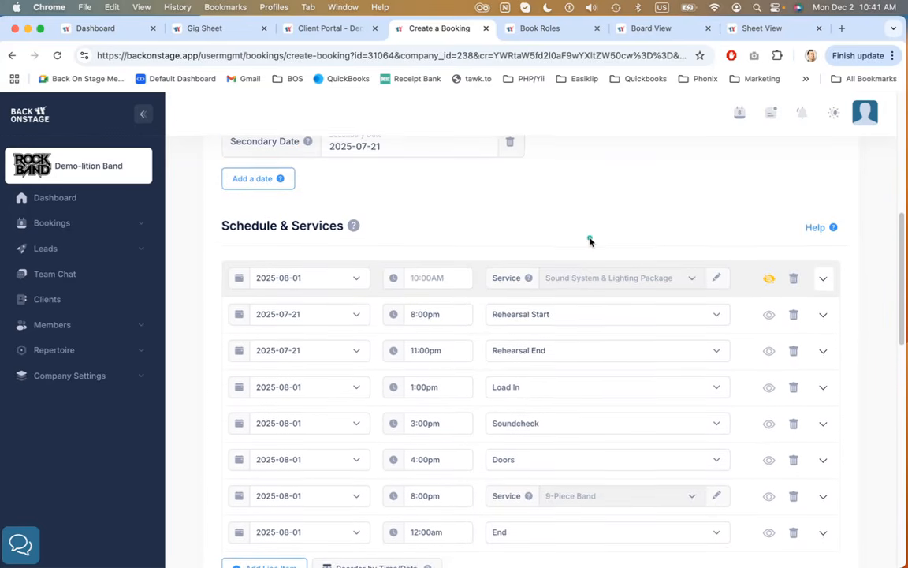
Open the date picker on the Rehearsal Start line item to view the booking's available dates, then close it
{"action": "scroll", "coordinate": [590, 240], "scroll_direction": "up", "scroll_amount": 3}
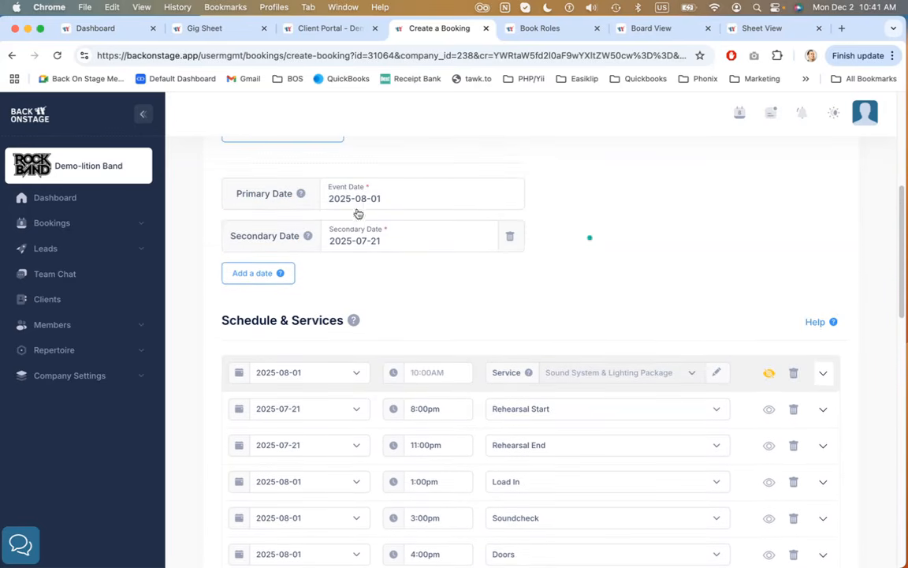
{"action": "scroll", "coordinate": [400, 310], "scroll_direction": "down", "scroll_amount": 4}
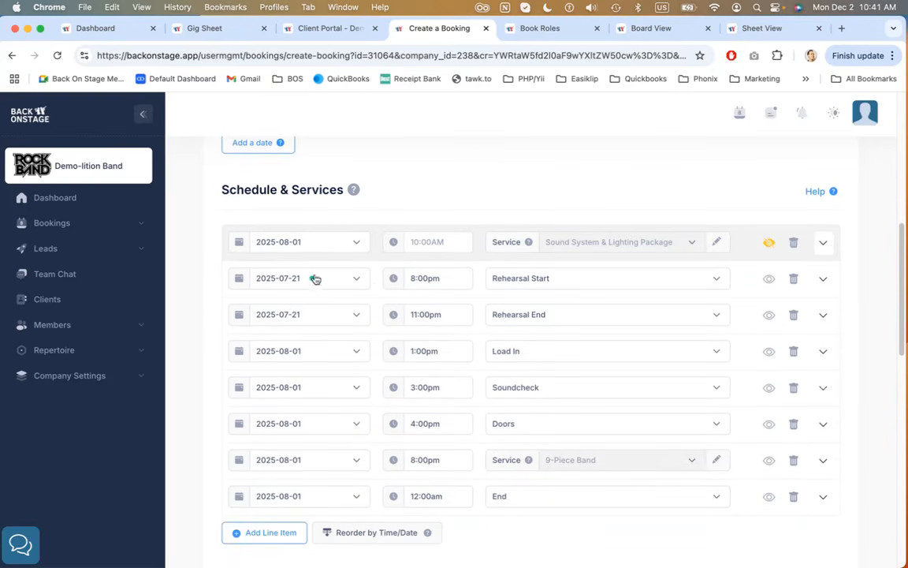
{"action": "scroll", "coordinate": [508, 222], "scroll_direction": "down", "scroll_amount": 1}
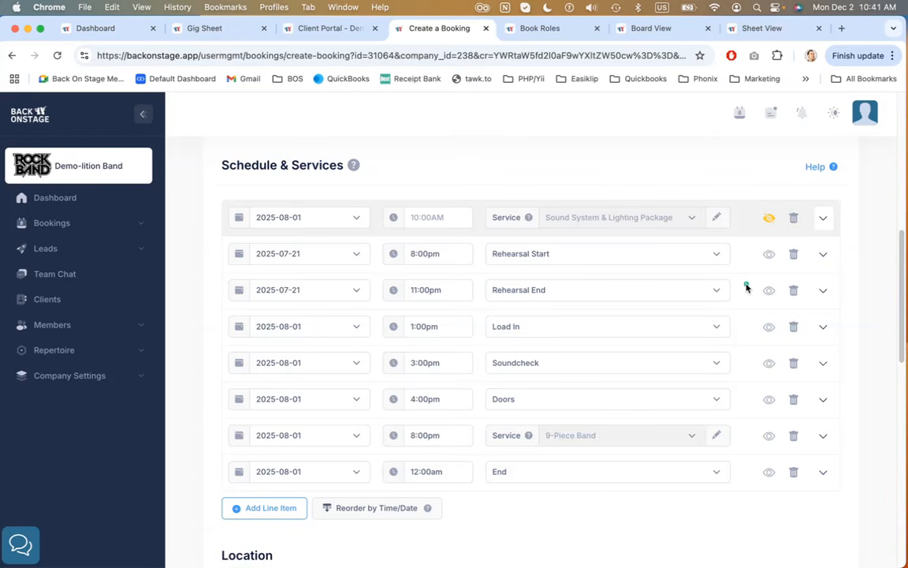
{"action": "left_click", "coordinate": [331, 257]}
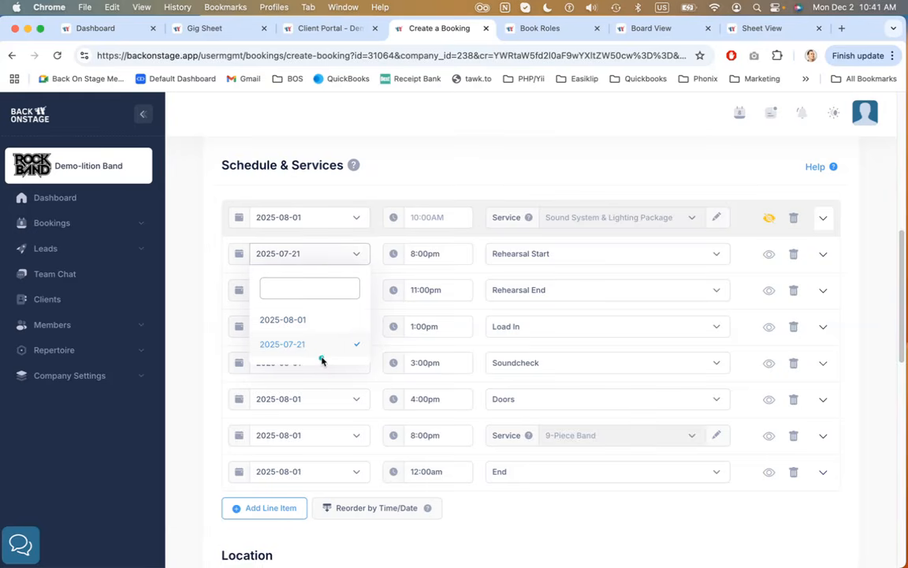
{"action": "left_click", "coordinate": [484, 163]}
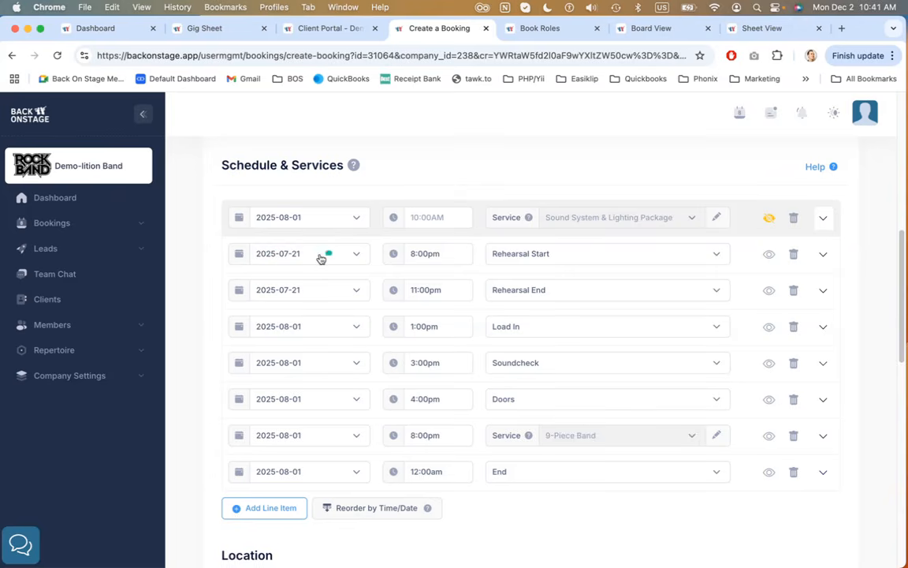
Expand the Rehearsal End line item to view its end time, notes, set list and file upload options, then collapse it
{"action": "left_click_drag", "start_coordinate": [566, 251], "coordinate": [546, 258]}
{"action": "left_click_drag", "start_coordinate": [507, 289], "coordinate": [551, 294]}
{"action": "left_click", "coordinate": [824, 292]}
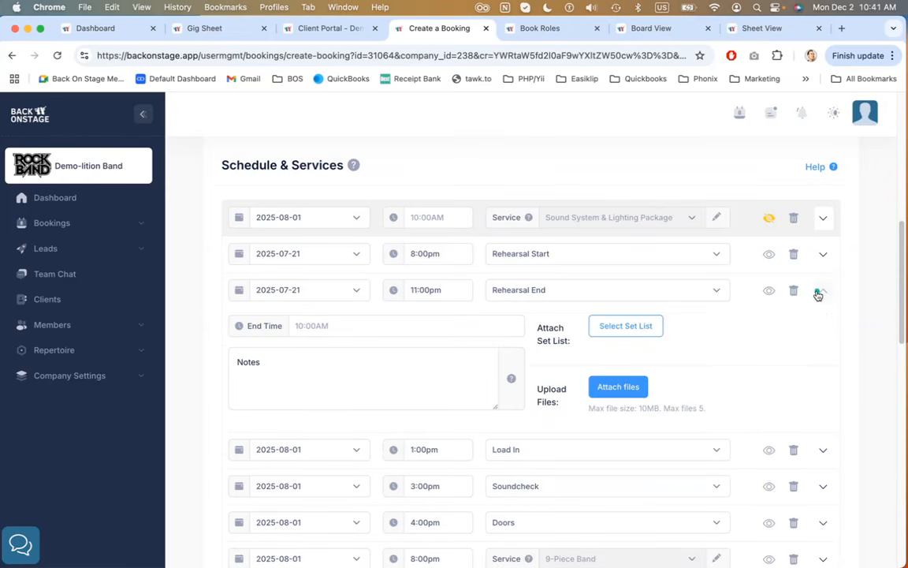
{"action": "left_click", "coordinate": [357, 327]}
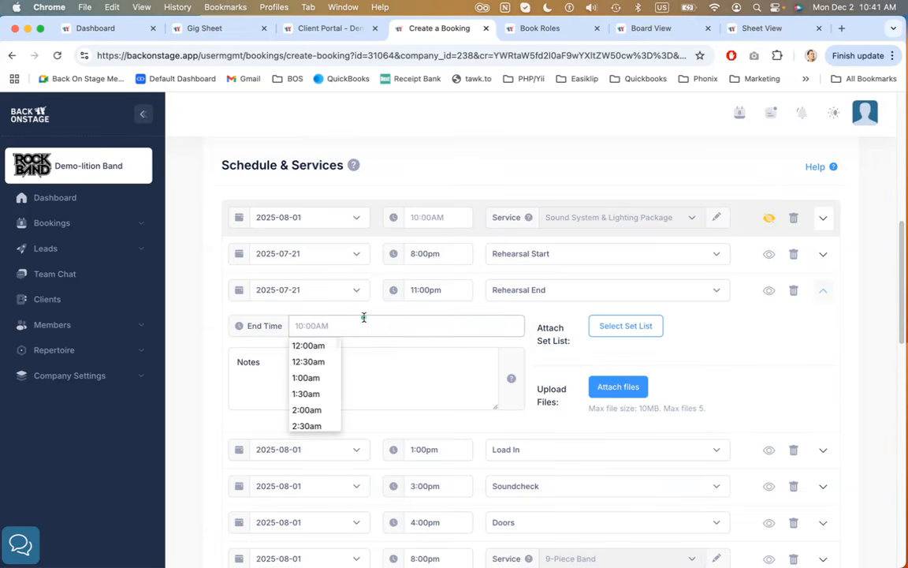
{"action": "left_click", "coordinate": [381, 319]}
{"action": "left_click", "coordinate": [822, 291]}
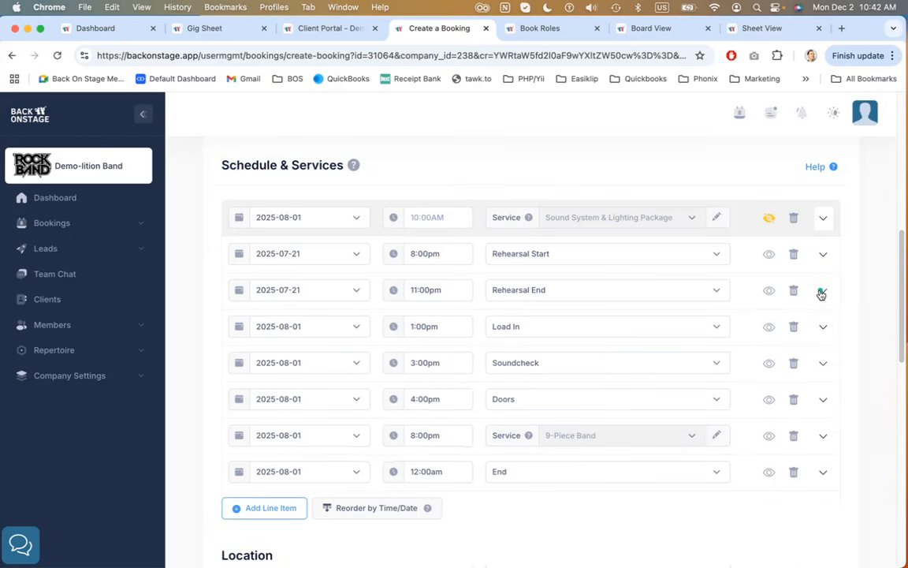
Expand the 9-Piece Band service item to examine its end time, notes and attached wedding set list, then collapse it
{"action": "left_click", "coordinate": [826, 438]}
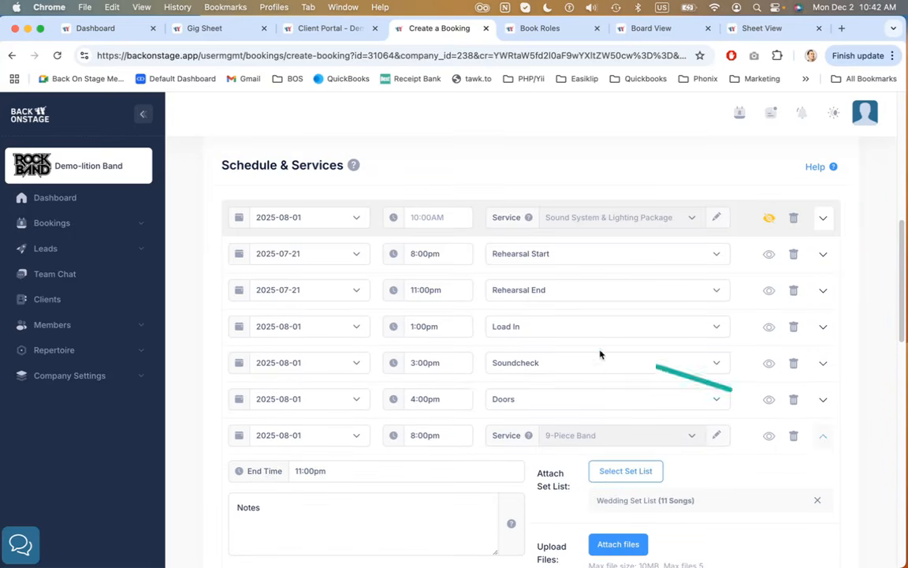
{"action": "scroll", "coordinate": [300, 387], "scroll_direction": "down", "scroll_amount": 3}
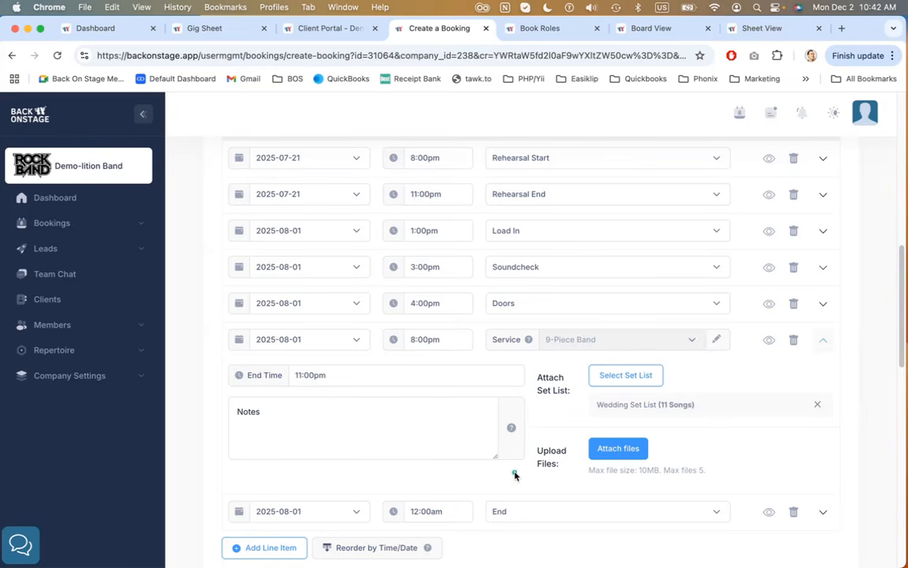
{"action": "scroll", "coordinate": [514, 475], "scroll_direction": "up", "scroll_amount": 2}
{"action": "scroll", "coordinate": [514, 474], "scroll_direction": "down", "scroll_amount": 2}
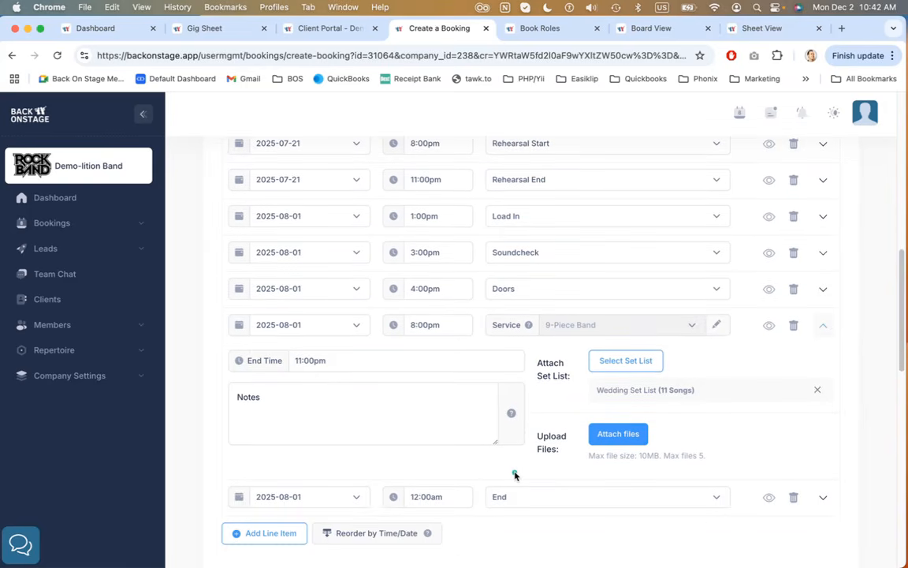
{"action": "scroll", "coordinate": [514, 474], "scroll_direction": "up", "scroll_amount": 3}
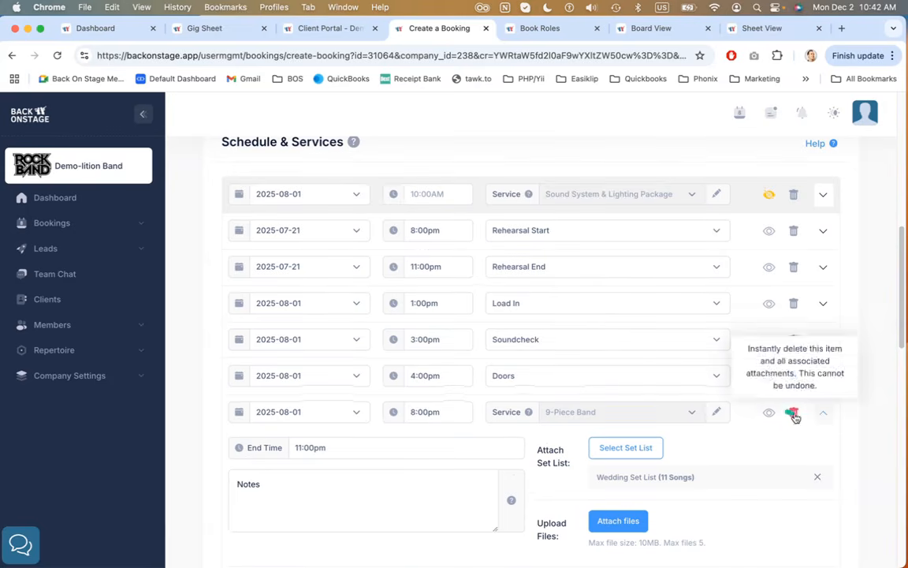
{"action": "scroll", "coordinate": [603, 422], "scroll_direction": "down", "scroll_amount": 3}
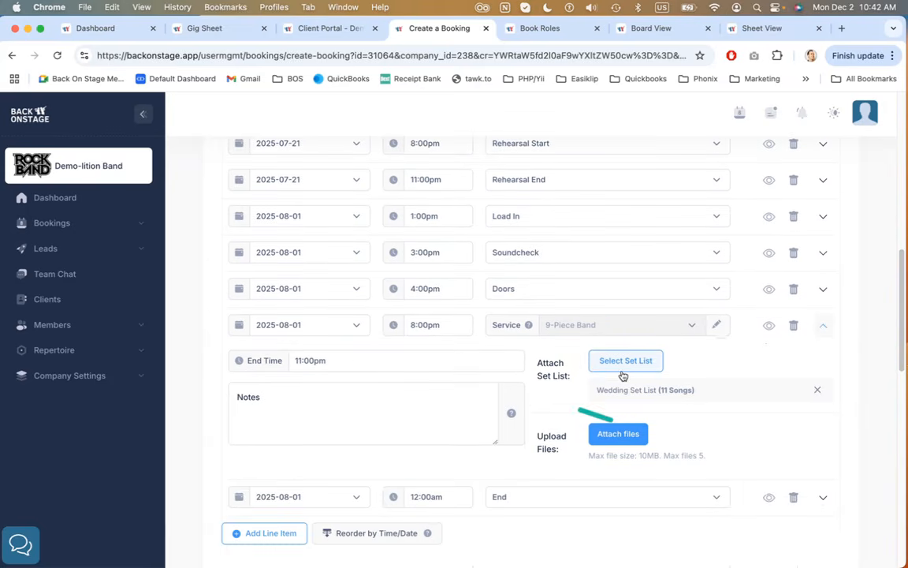
{"action": "left_click", "coordinate": [329, 388]}
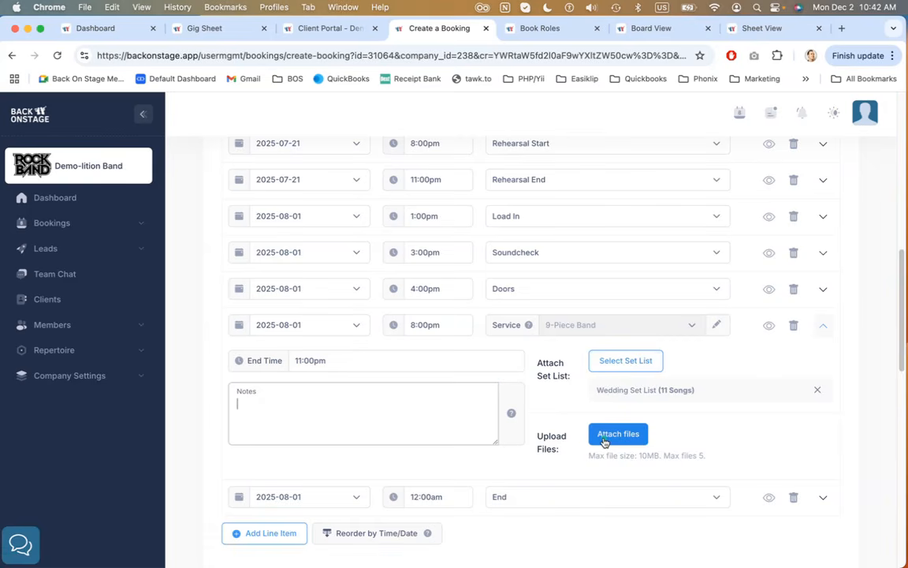
{"action": "scroll", "coordinate": [684, 442], "scroll_direction": "up", "scroll_amount": 1}
{"action": "scroll", "coordinate": [684, 442], "scroll_direction": "up", "scroll_amount": 1}
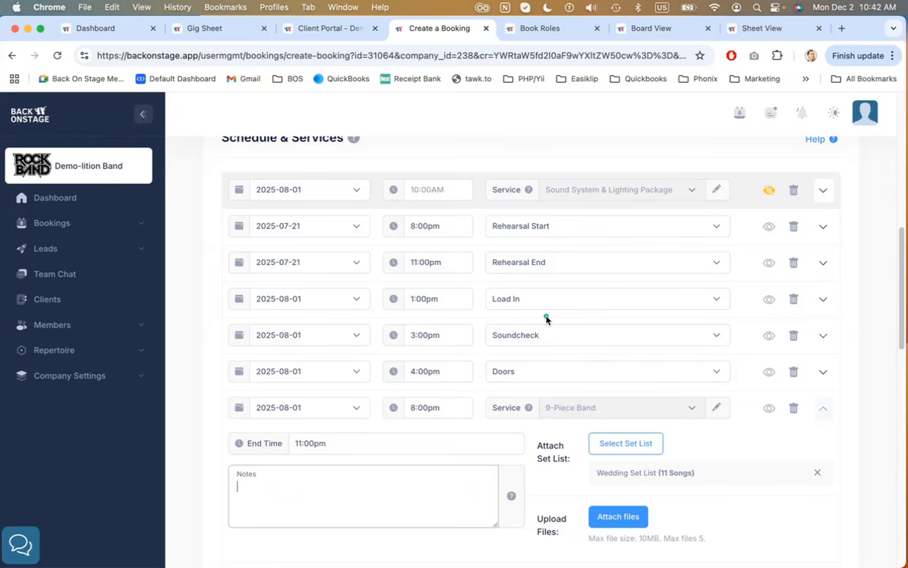
{"action": "left_click", "coordinate": [822, 407]}
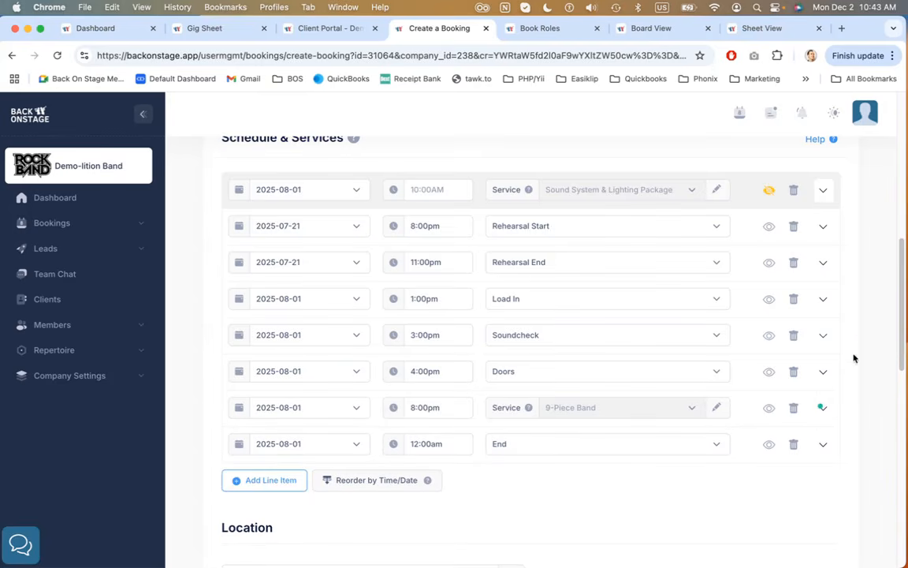
Expand the Rehearsal Start and Load In items to read their location notes, and review the Location section's venue entry
{"action": "scroll", "coordinate": [863, 340], "scroll_direction": "up", "scroll_amount": 1}
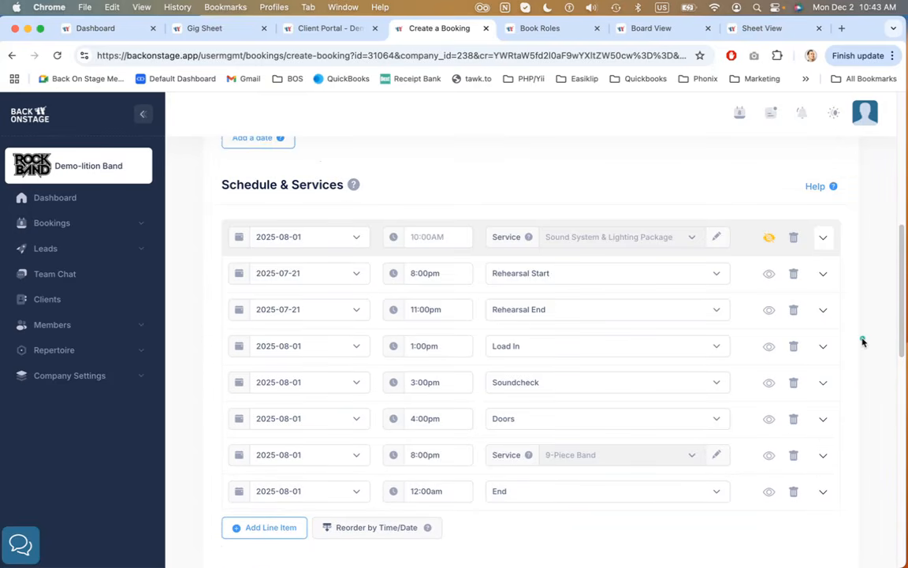
{"action": "scroll", "coordinate": [862, 340], "scroll_direction": "down", "scroll_amount": 1}
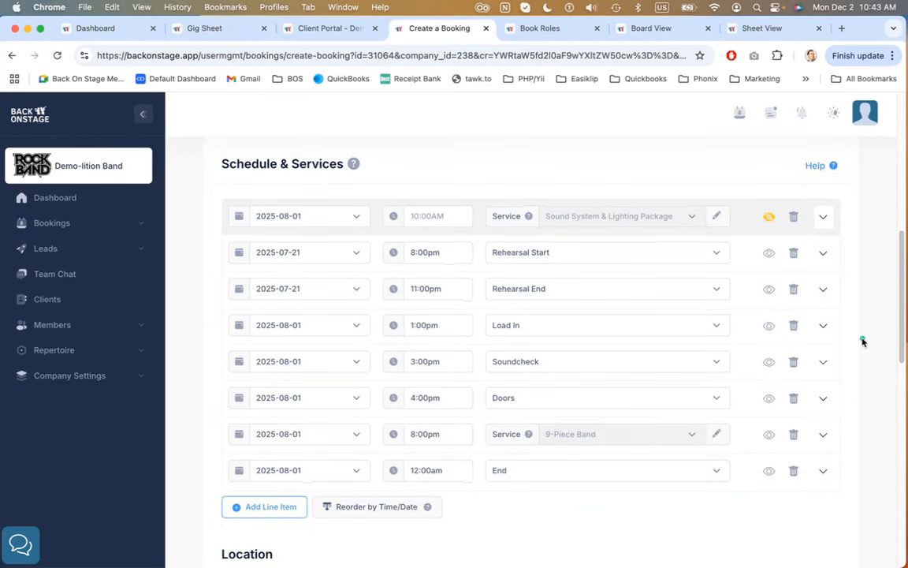
{"action": "left_click", "coordinate": [824, 255]}
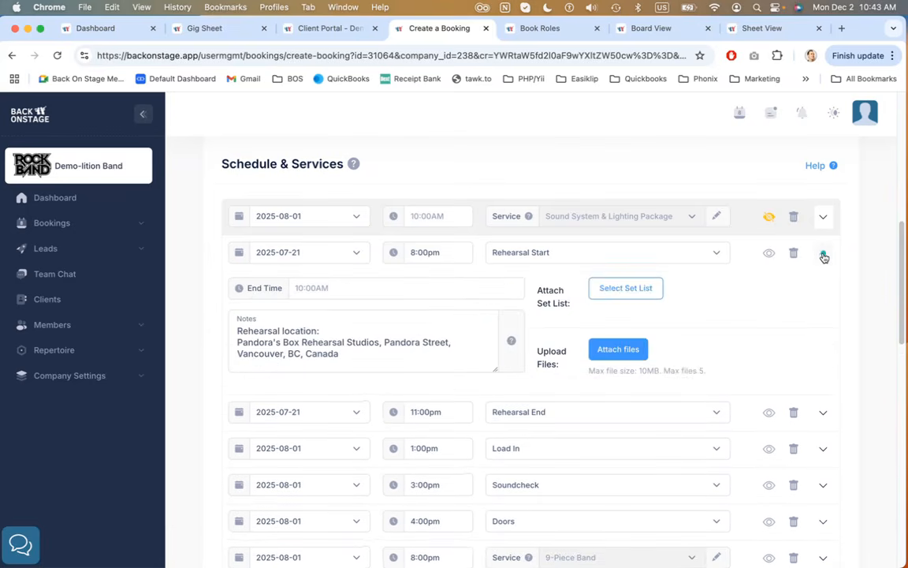
{"action": "left_click_drag", "start_coordinate": [339, 354], "coordinate": [221, 338]}
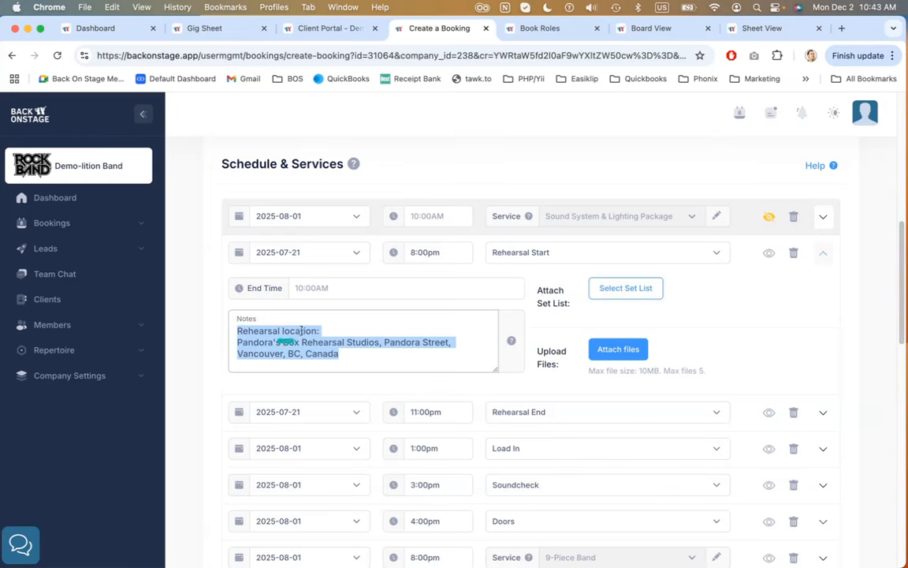
{"action": "scroll", "coordinate": [206, 403], "scroll_direction": "down", "scroll_amount": 3}
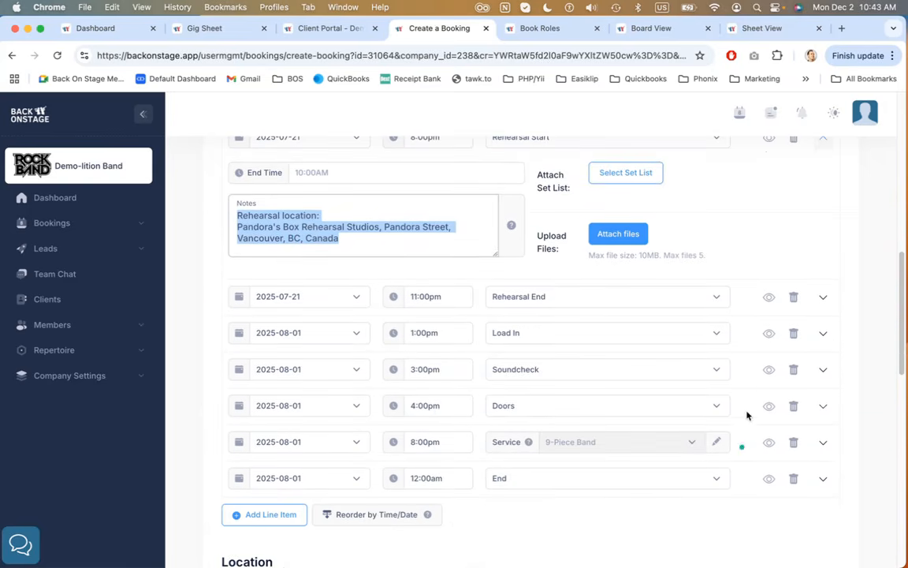
{"action": "left_click", "coordinate": [823, 333]}
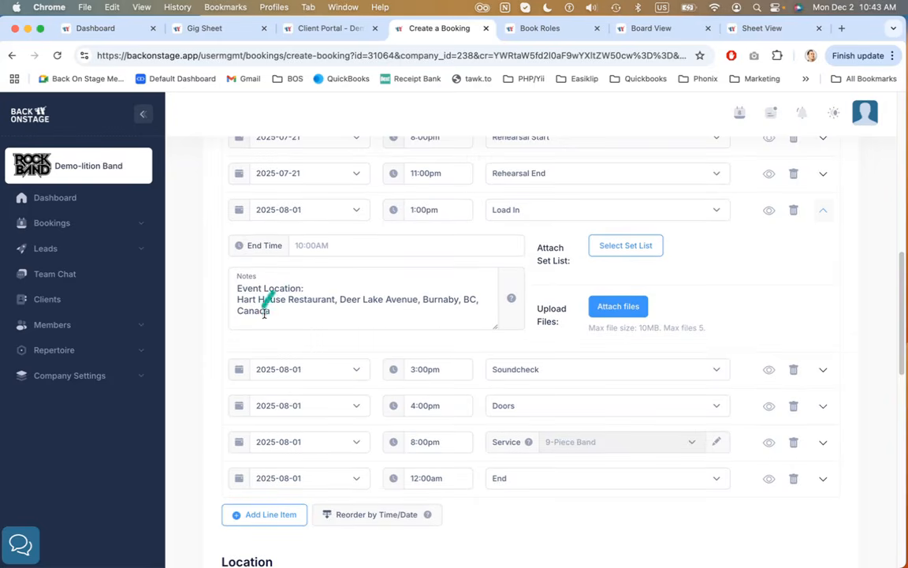
{"action": "scroll", "coordinate": [216, 300], "scroll_direction": "down", "scroll_amount": 7}
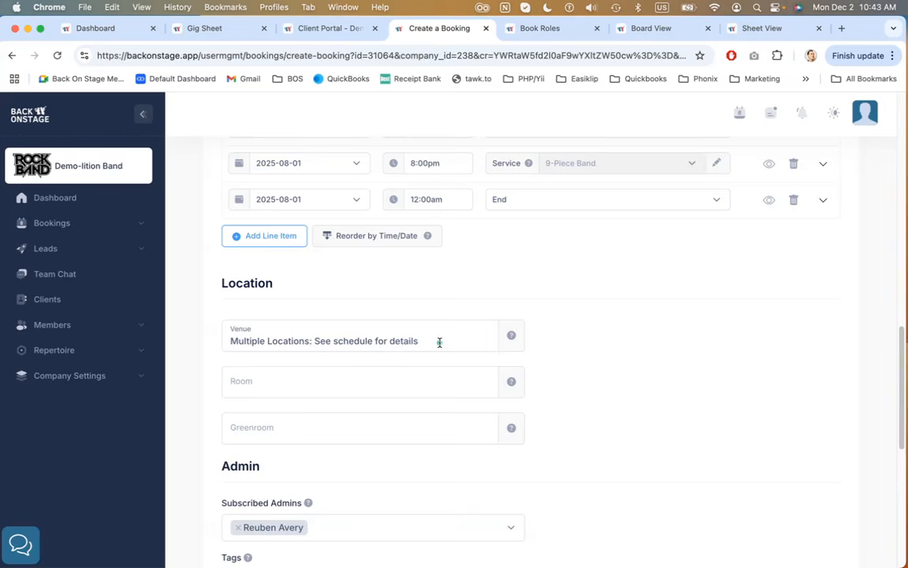
{"action": "left_click_drag", "start_coordinate": [409, 341], "coordinate": [229, 331]}
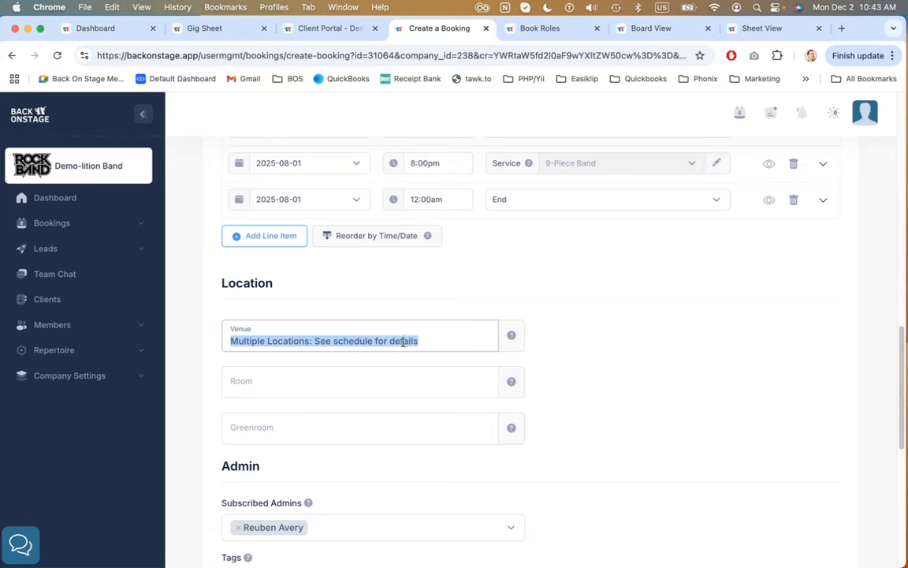
Switch to the Gig Sheet tab and examine how the schedule's location notes appear for each date
{"action": "left_click", "coordinate": [222, 29]}
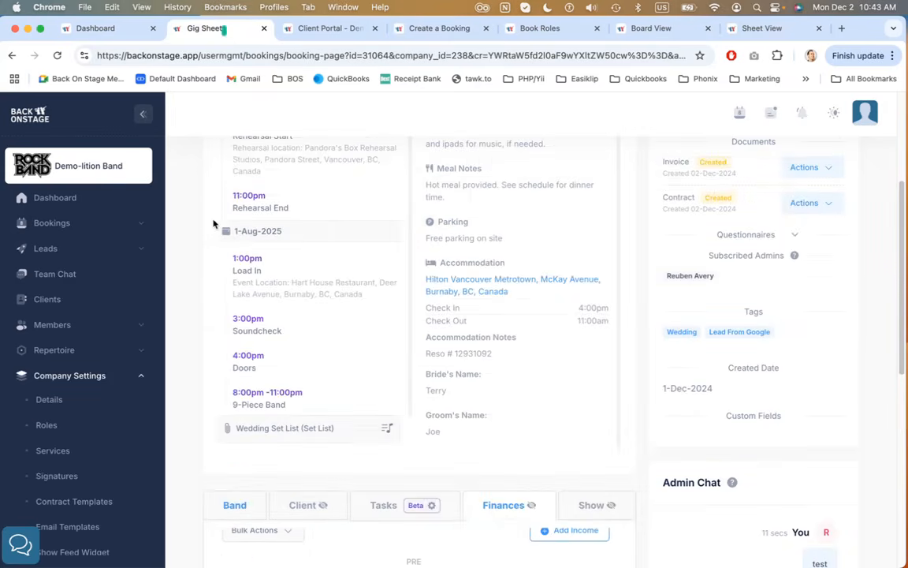
{"action": "scroll", "coordinate": [210, 233], "scroll_direction": "up", "scroll_amount": 3}
{"action": "left_click", "coordinate": [470, 214]}
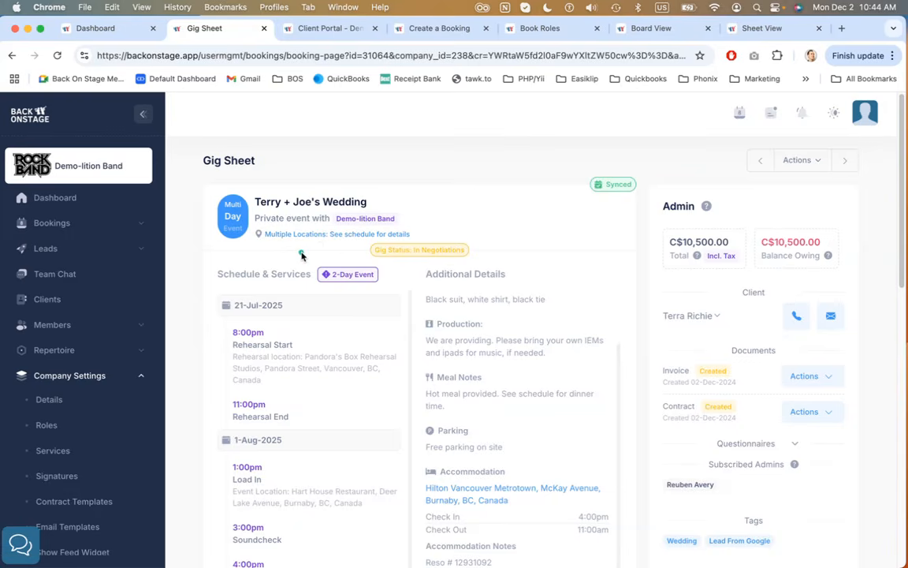
{"action": "scroll", "coordinate": [253, 274], "scroll_direction": "down", "scroll_amount": 1}
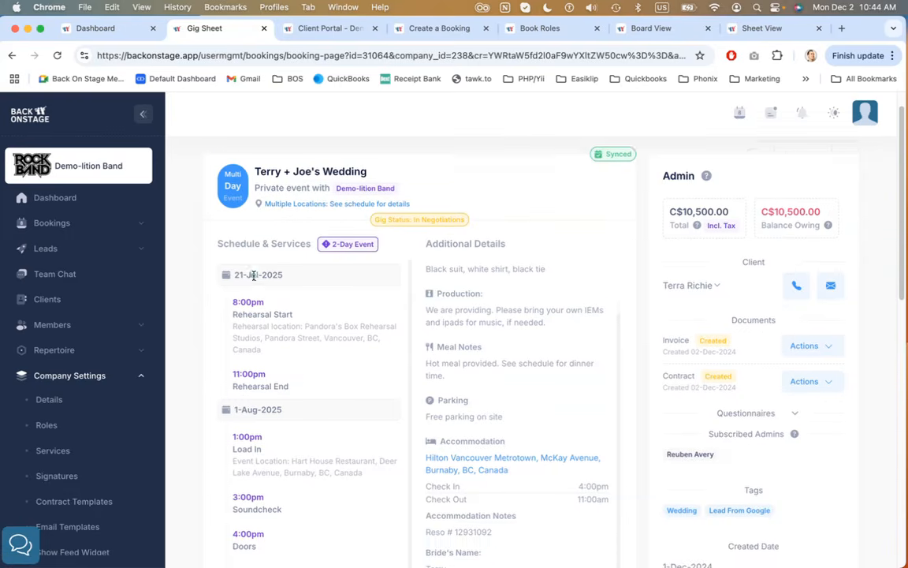
{"action": "scroll", "coordinate": [253, 274], "scroll_direction": "down", "scroll_amount": 3}
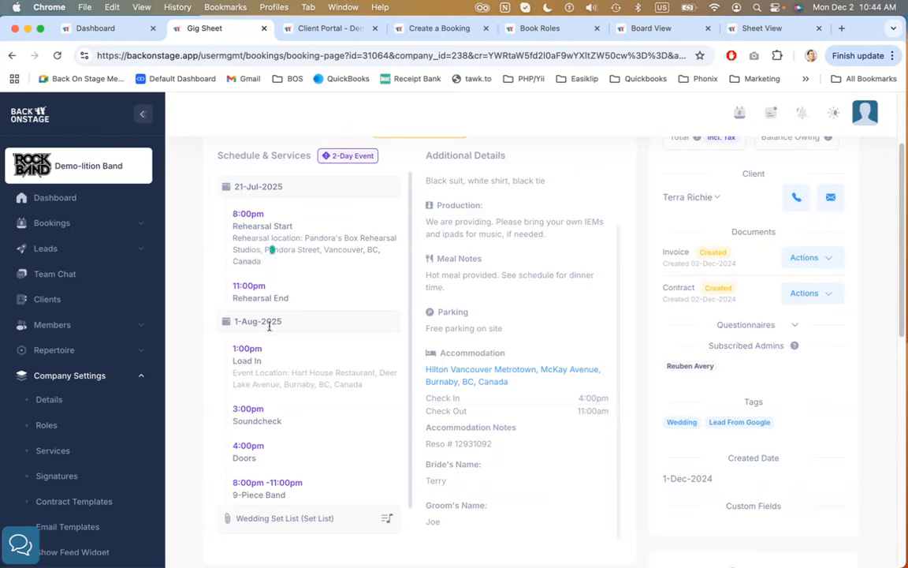
{"action": "left_click_drag", "start_coordinate": [245, 372], "coordinate": [367, 385]}
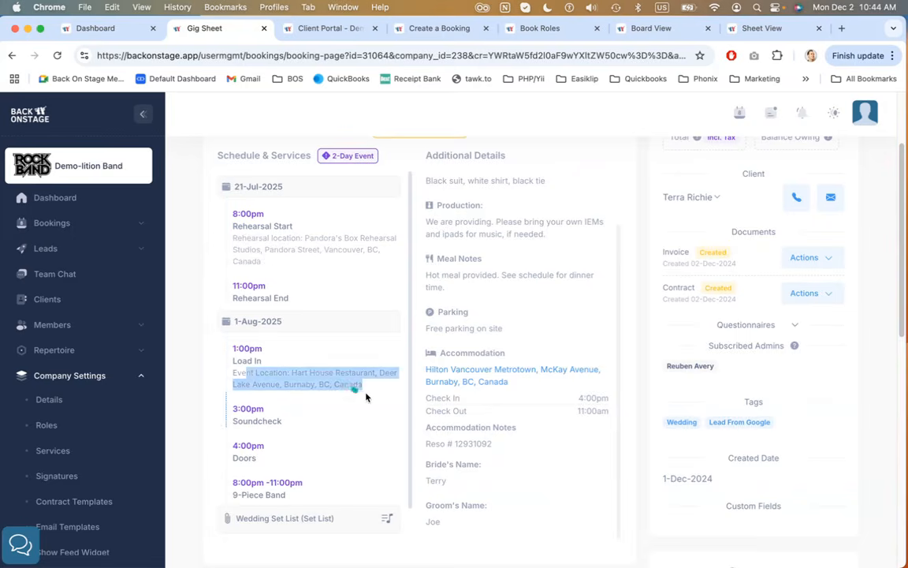
{"action": "left_click", "coordinate": [190, 384]}
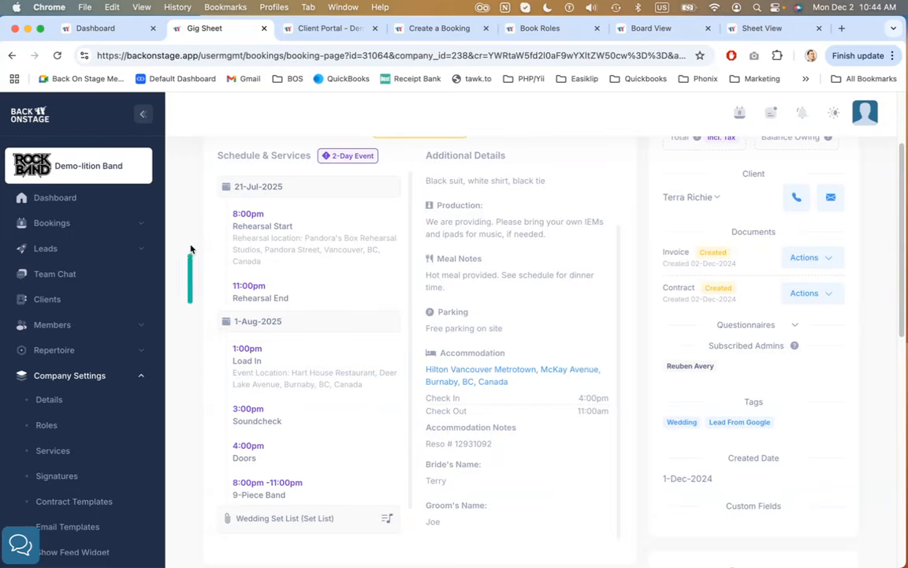
{"action": "scroll", "coordinate": [279, 251], "scroll_direction": "up", "scroll_amount": 1}
{"action": "scroll", "coordinate": [279, 251], "scroll_direction": "up", "scroll_amount": 2}
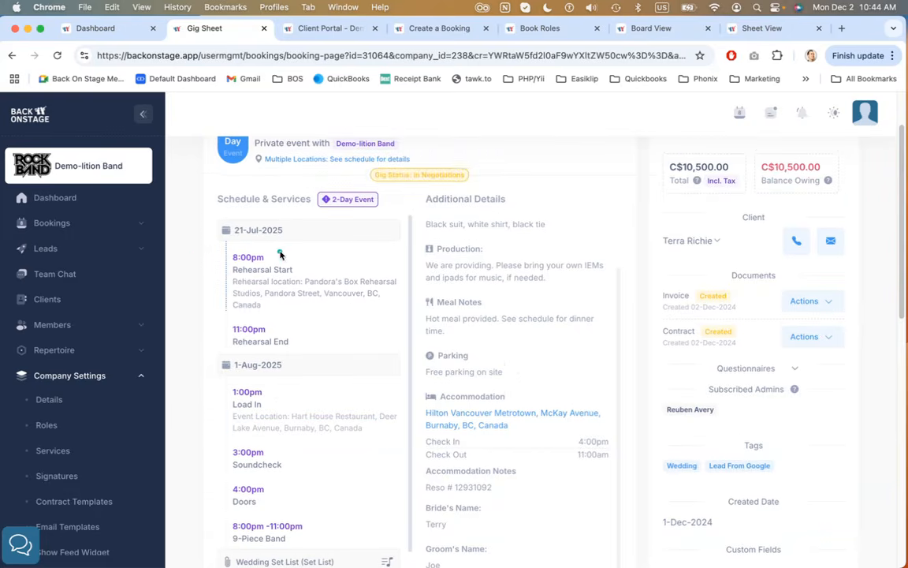
Return to the booking editor and review the Load In item's notes in the Schedule & Services list
{"action": "left_click", "coordinate": [443, 28]}
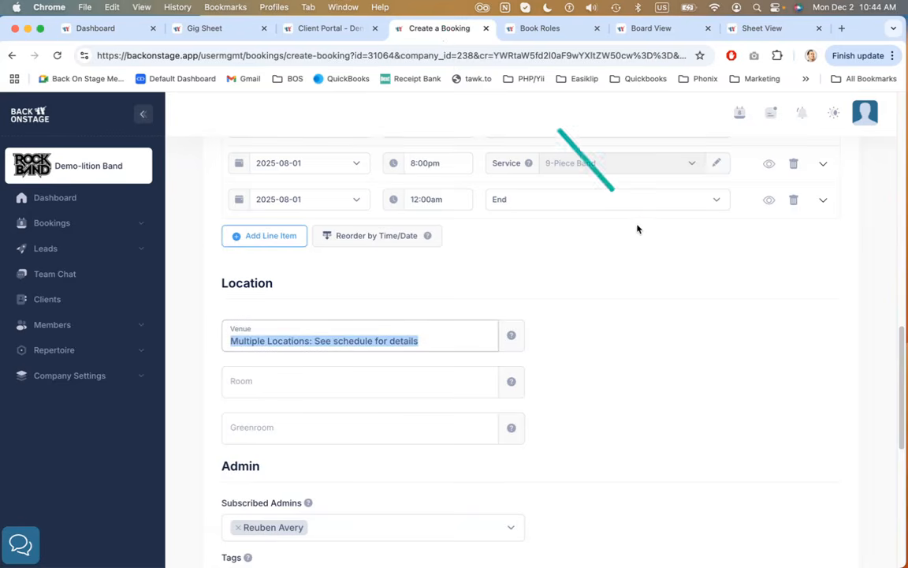
{"action": "left_click", "coordinate": [621, 251]}
{"action": "scroll", "coordinate": [622, 250], "scroll_direction": "up", "scroll_amount": 1}
{"action": "scroll", "coordinate": [623, 251], "scroll_direction": "up", "scroll_amount": 8}
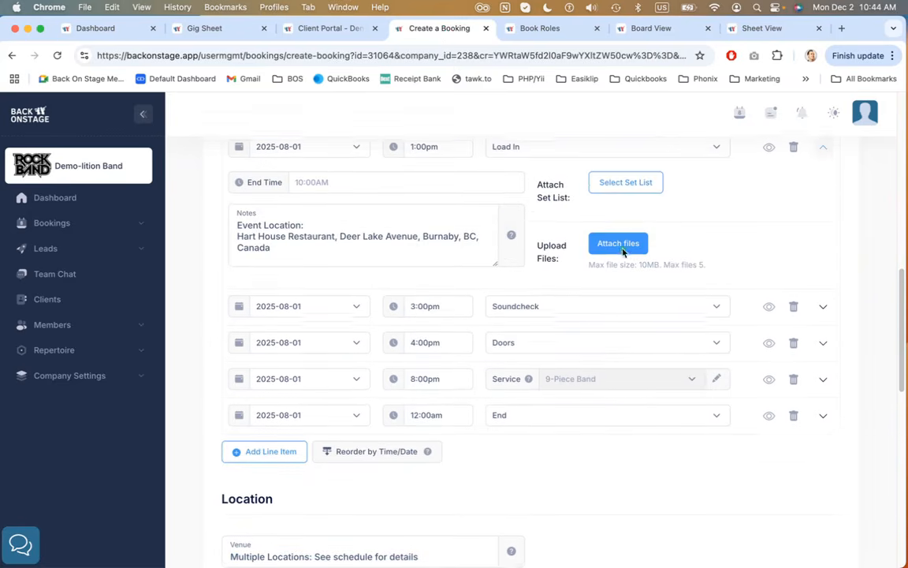
{"action": "scroll", "coordinate": [623, 252], "scroll_direction": "up", "scroll_amount": 1}
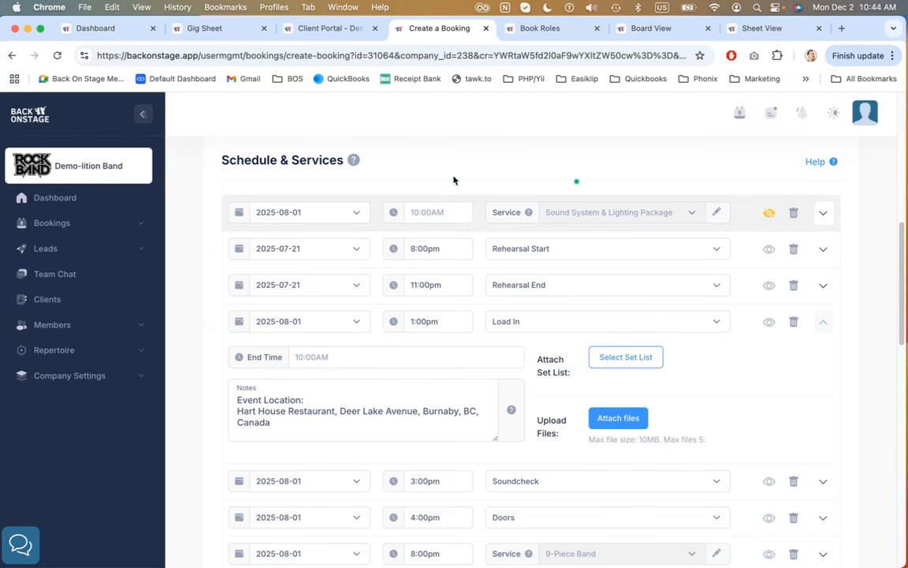
{"action": "scroll", "coordinate": [440, 181], "scroll_direction": "down", "scroll_amount": 1}
{"action": "scroll", "coordinate": [439, 181], "scroll_direction": "down", "scroll_amount": 2}
{"action": "scroll", "coordinate": [439, 181], "scroll_direction": "up", "scroll_amount": 2}
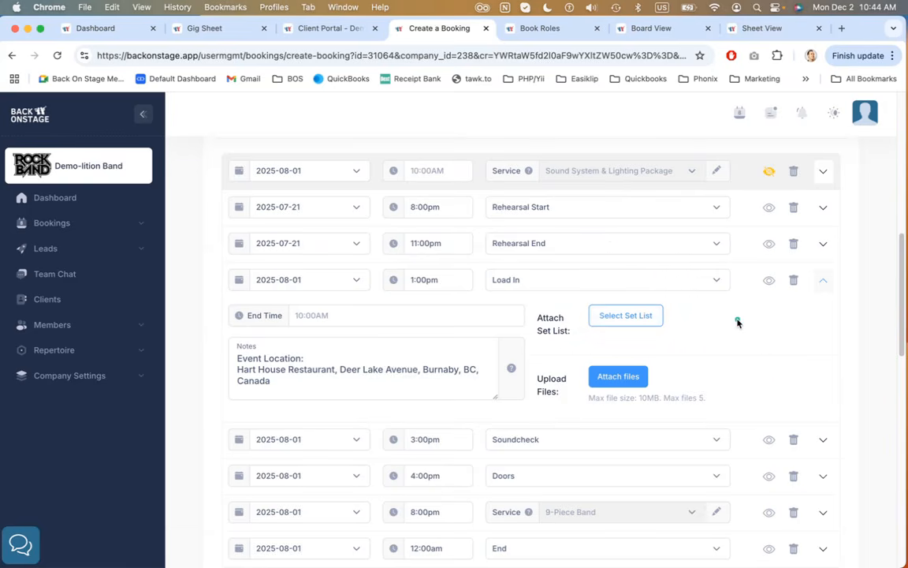
Collapse the expanded Load In schedule item
{"action": "scroll", "coordinate": [737, 322], "scroll_direction": "down", "scroll_amount": 3}
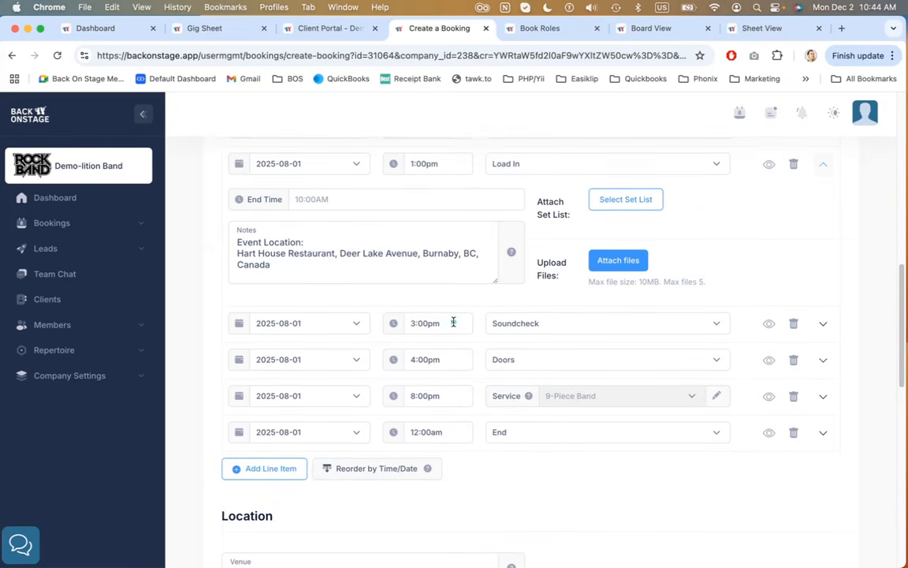
{"action": "left_click", "coordinate": [823, 164]}
{"action": "scroll", "coordinate": [578, 359], "scroll_direction": "up", "scroll_amount": 2}
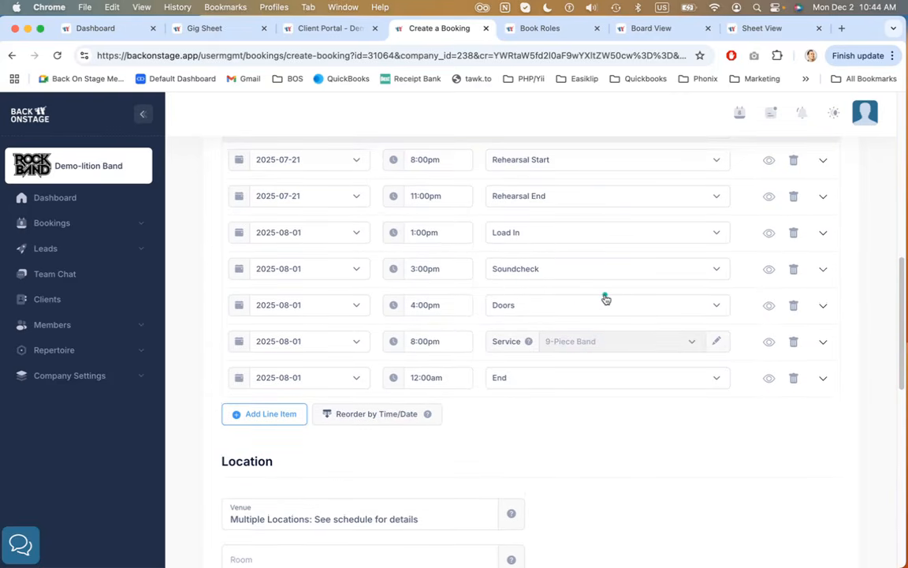
Add a new schedule line item dated 2025-08-01 with a start time of 6:00pm
{"action": "left_click", "coordinate": [264, 414]}
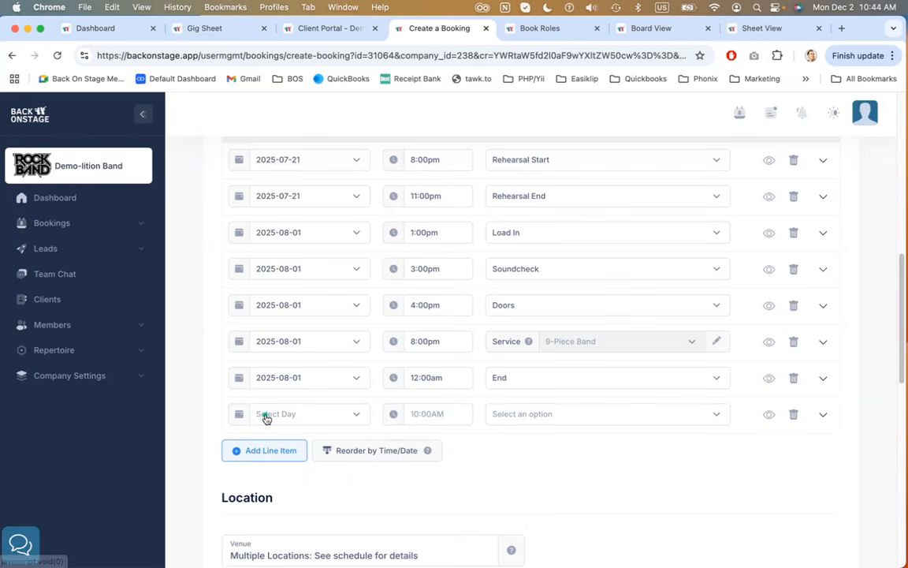
{"action": "left_click", "coordinate": [332, 422]}
{"action": "left_click", "coordinate": [330, 482]}
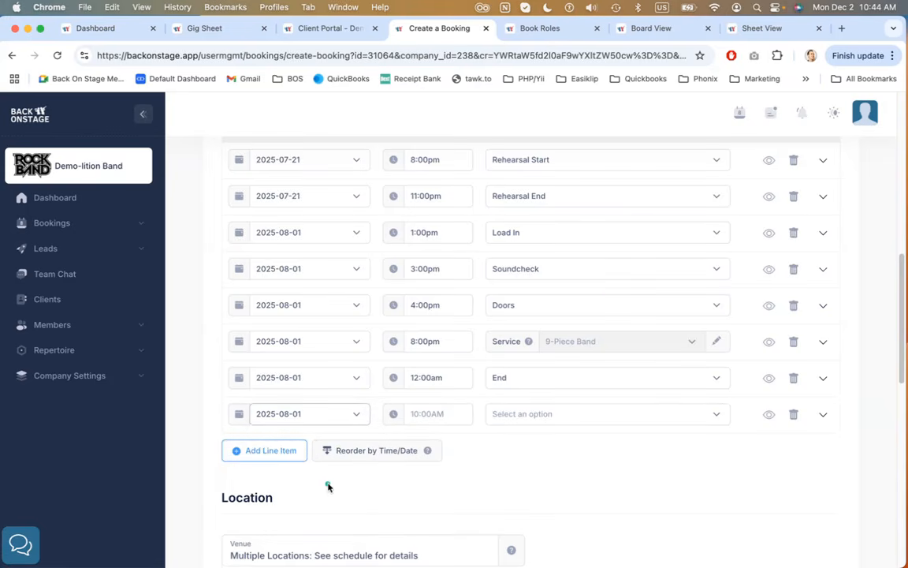
{"action": "left_click", "coordinate": [447, 413]}
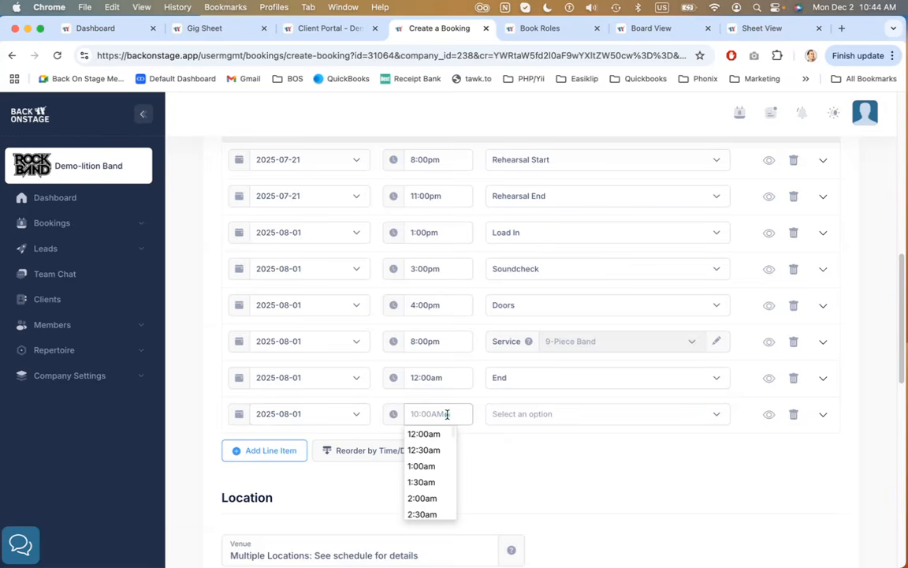
{"action": "type", "text": "6:02"}
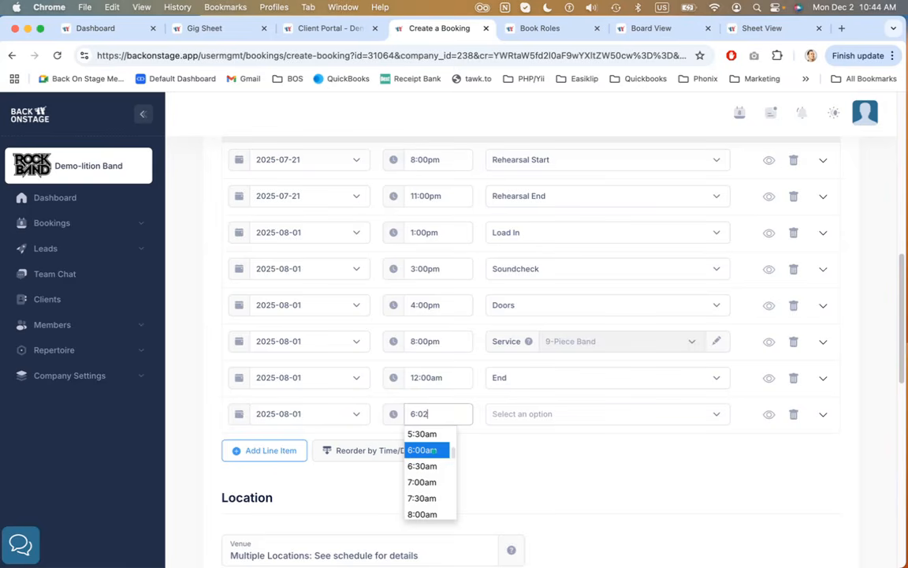
{"action": "key", "text": "super+a"}
{"action": "type", "text": "6p"}
{"action": "key", "text": "Tab"}
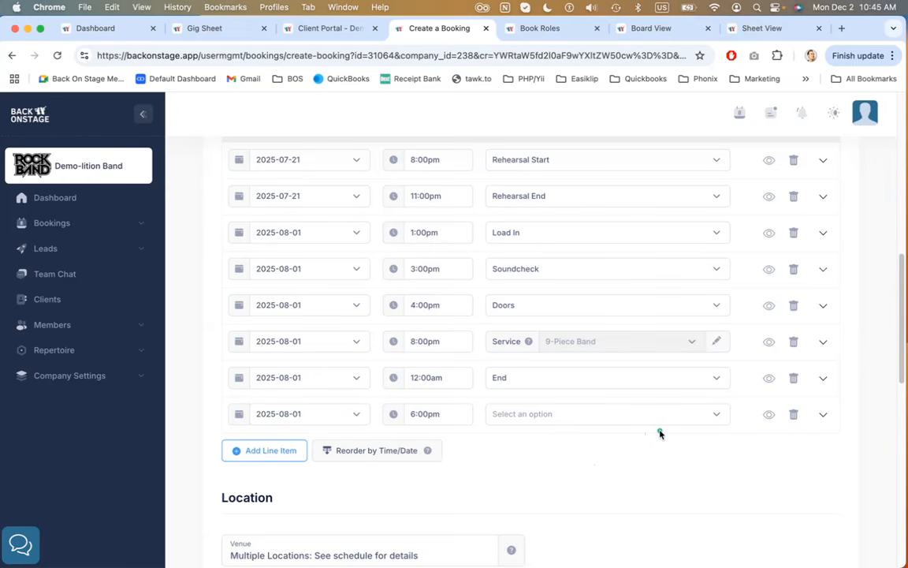
Create a new custom schedule field named Dinner and assign it to the new line item
{"action": "left_click", "coordinate": [594, 413]}
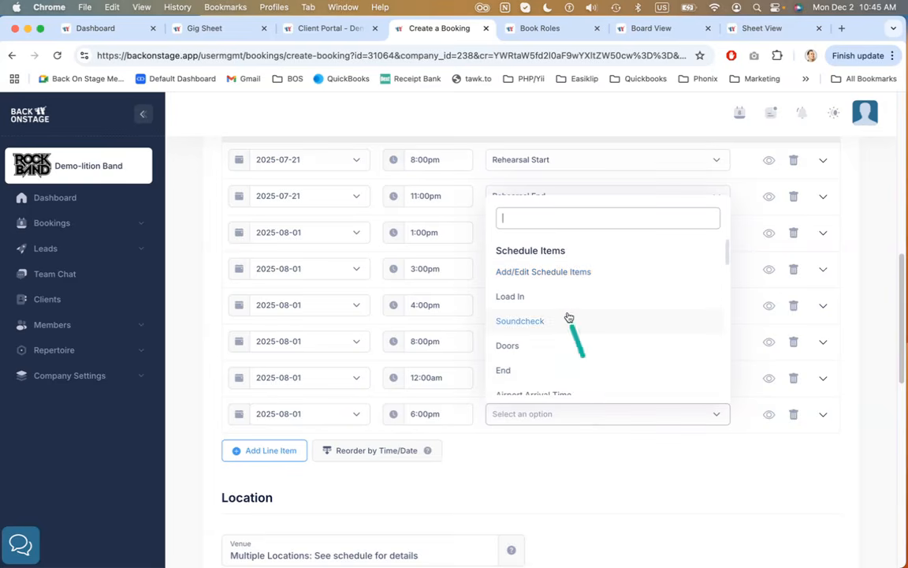
{"action": "scroll", "coordinate": [568, 316], "scroll_direction": "down", "scroll_amount": 2}
{"action": "scroll", "coordinate": [569, 316], "scroll_direction": "down", "scroll_amount": 4}
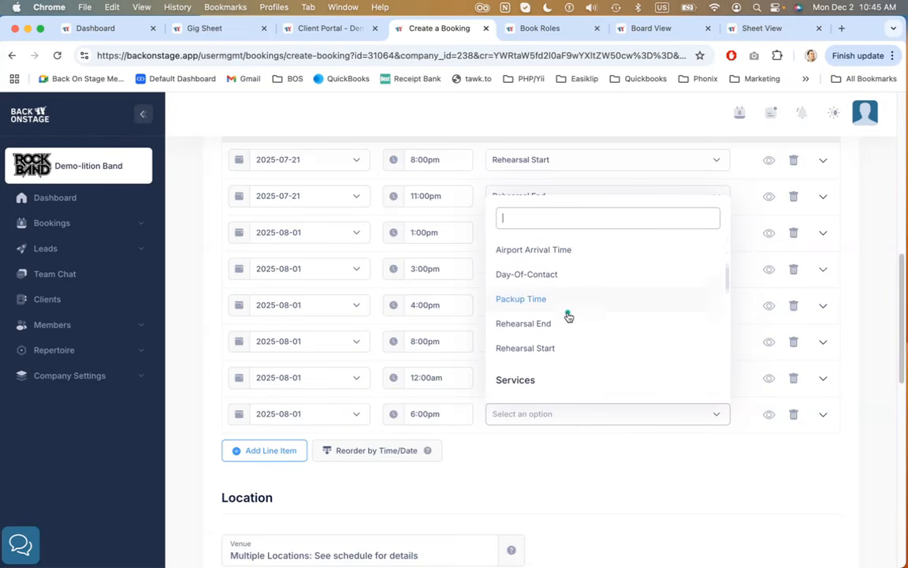
{"action": "scroll", "coordinate": [568, 316], "scroll_direction": "up", "scroll_amount": 5}
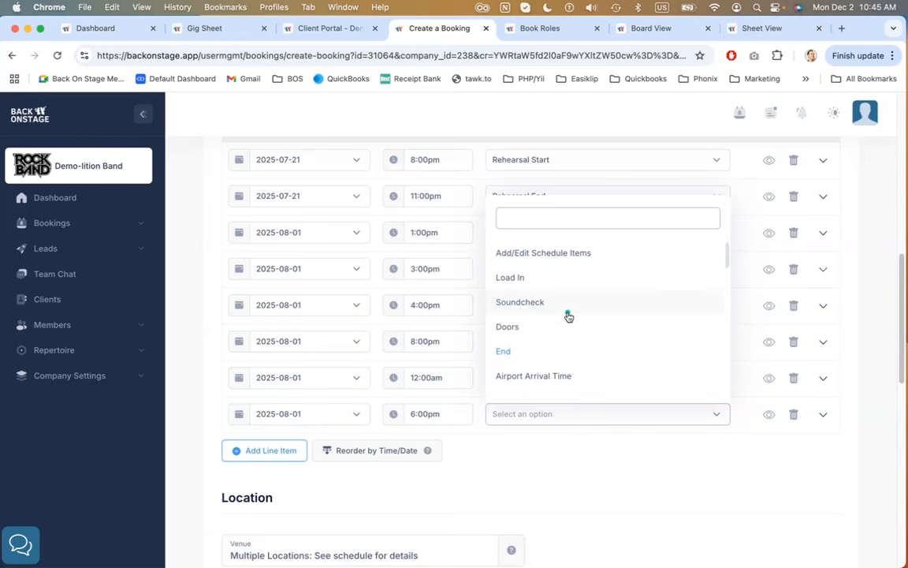
{"action": "left_click", "coordinate": [533, 271]}
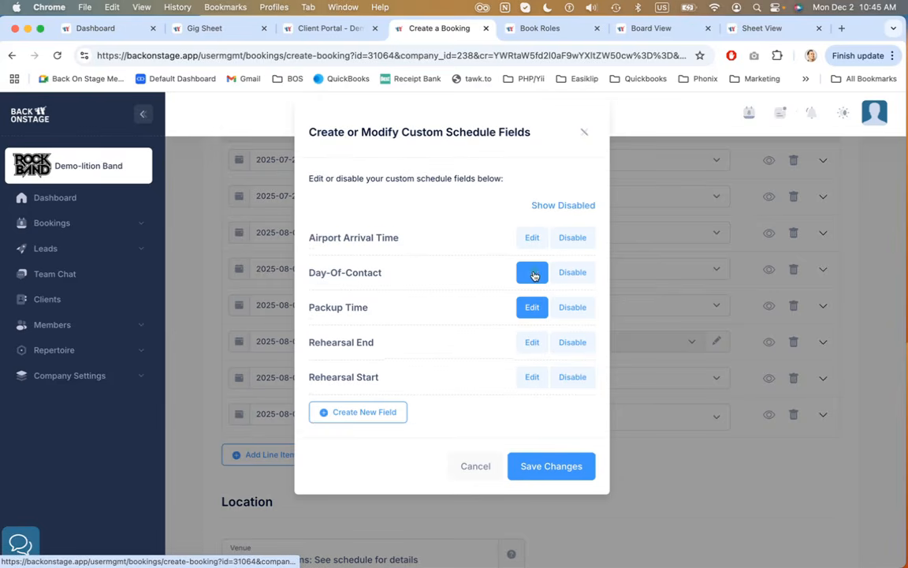
{"action": "left_click", "coordinate": [382, 410]}
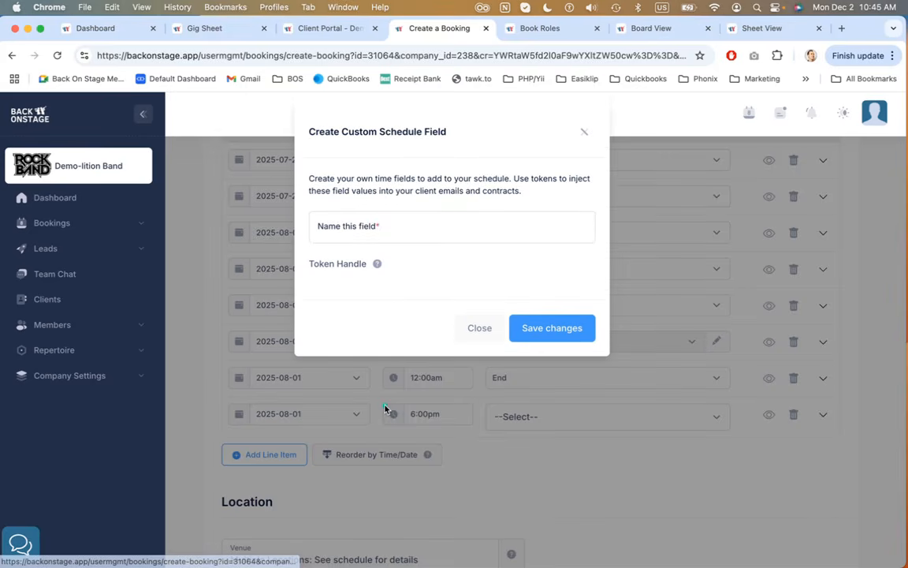
{"action": "left_click", "coordinate": [409, 225]}
{"action": "type", "text": "D"}
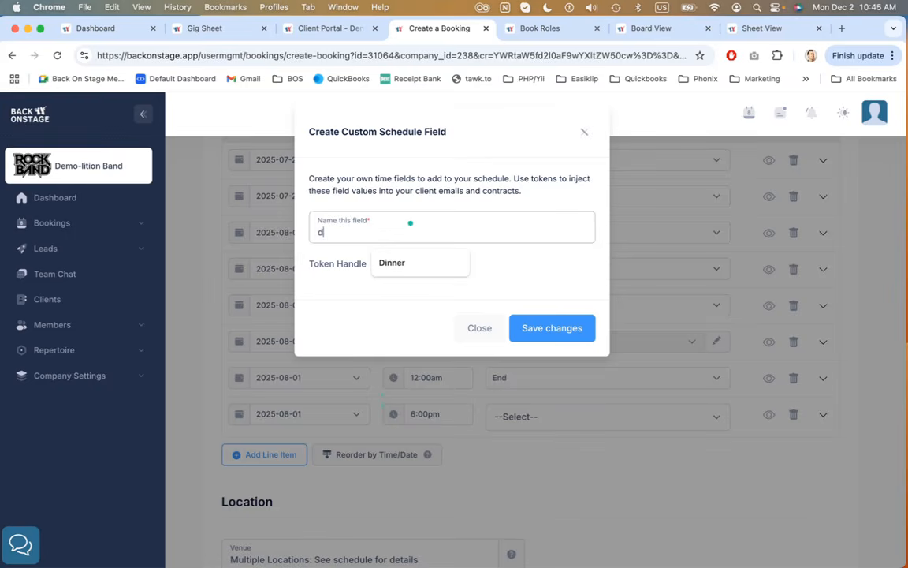
{"action": "type", "text": "inner"}
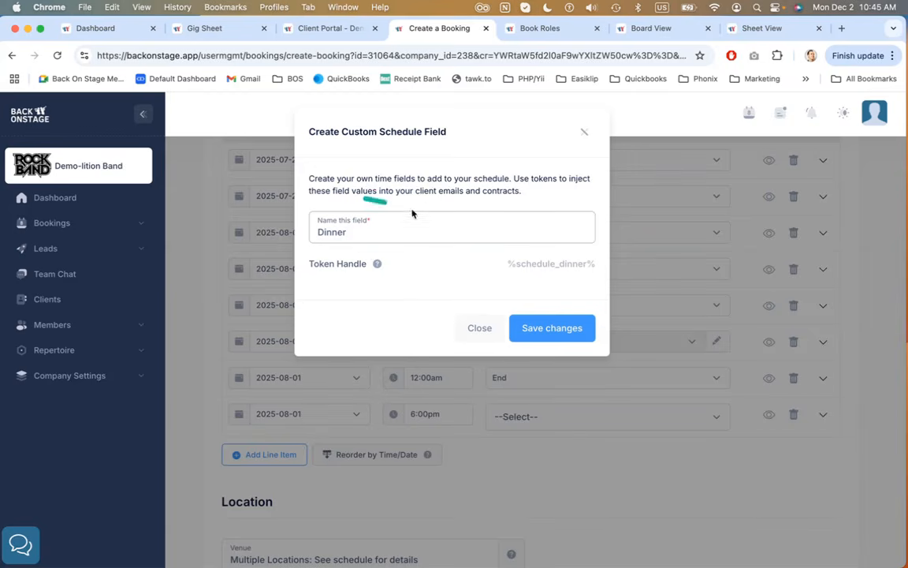
{"action": "left_click", "coordinate": [572, 328]}
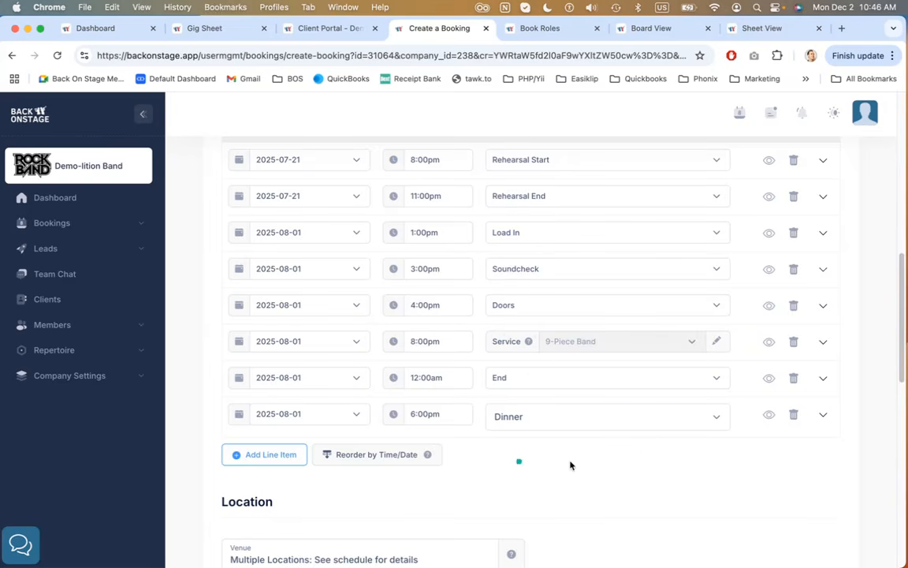
Open the Schedule & Services help panel, read its explanation of services, and close it
{"action": "scroll", "coordinate": [690, 464], "scroll_direction": "up", "scroll_amount": 1}
{"action": "scroll", "coordinate": [690, 464], "scroll_direction": "up", "scroll_amount": 5}
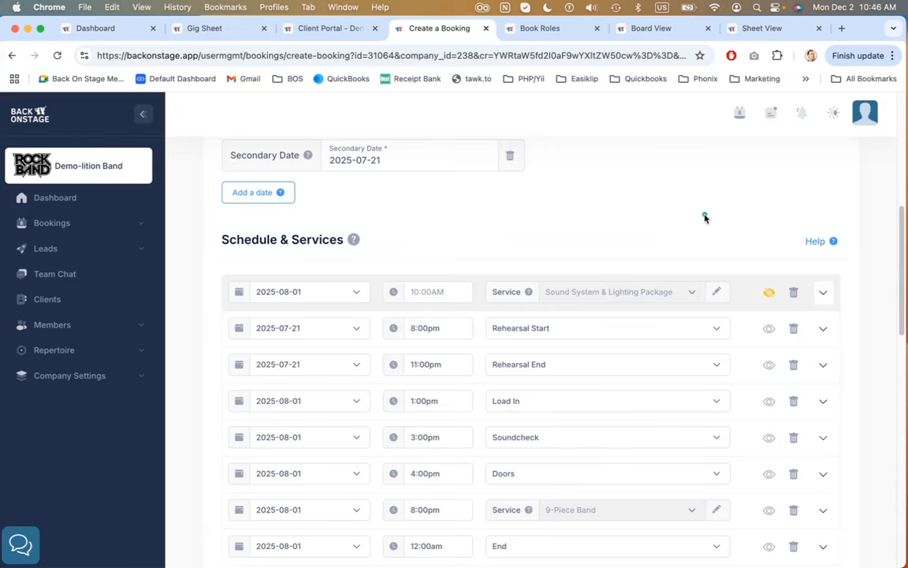
{"action": "left_click", "coordinate": [816, 243]}
{"action": "scroll", "coordinate": [627, 239], "scroll_direction": "down", "scroll_amount": 2}
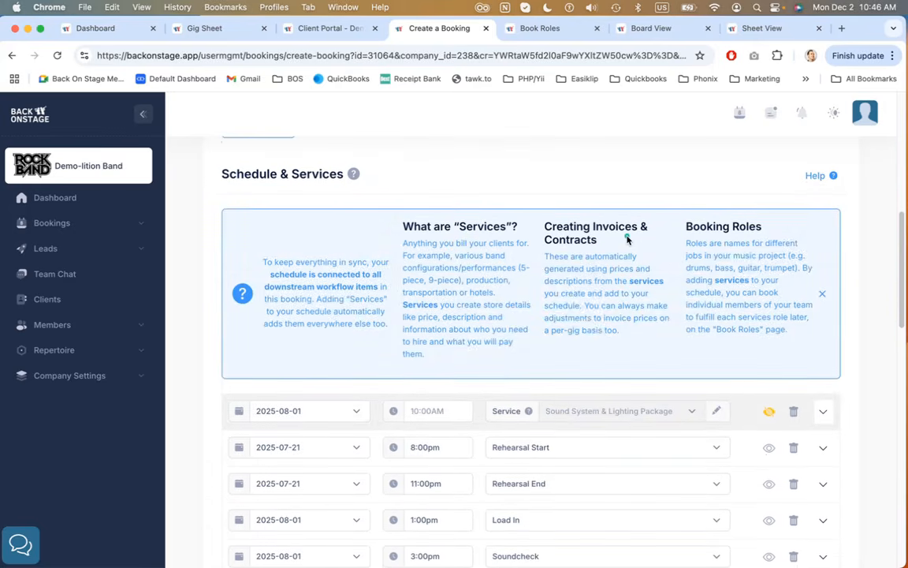
{"action": "left_click_drag", "start_coordinate": [461, 227], "coordinate": [510, 226]}
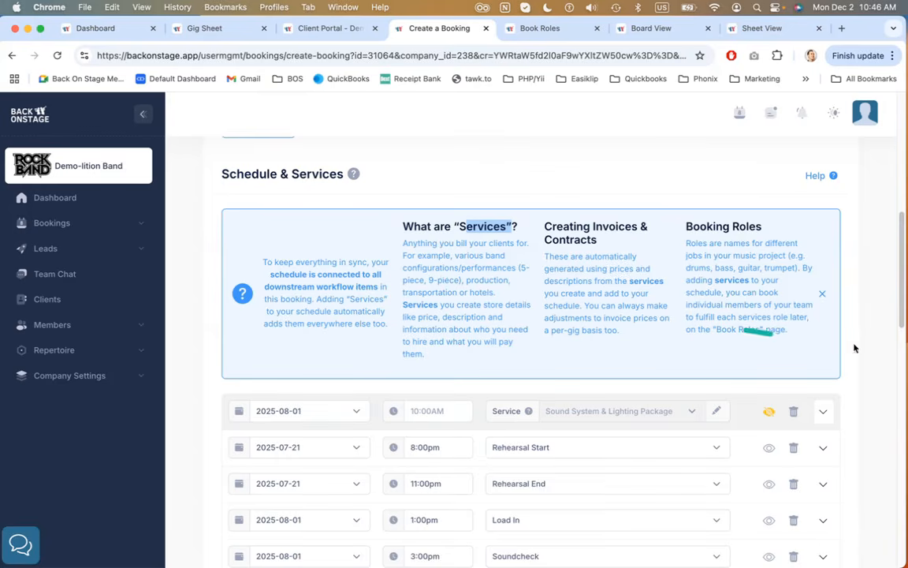
{"action": "left_click", "coordinate": [821, 294]}
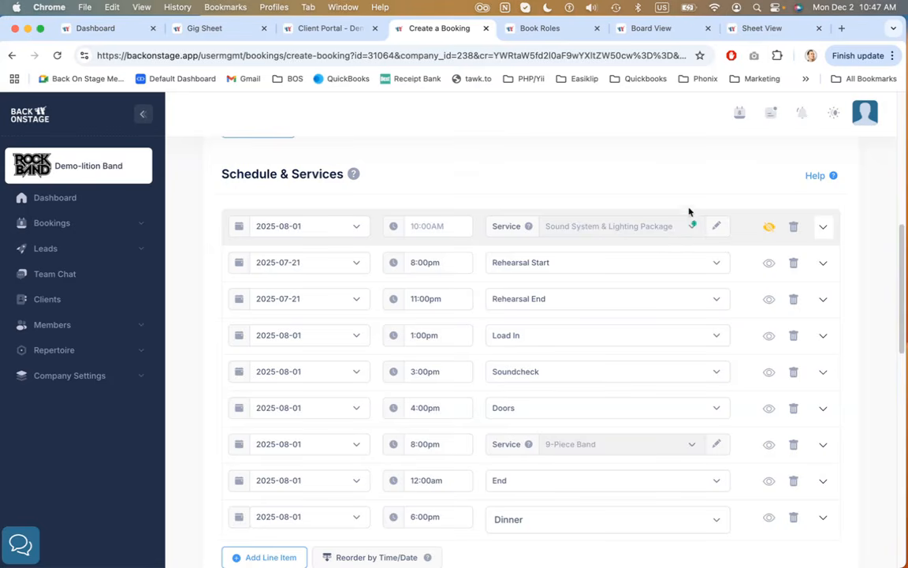
Review the schedule on the Gig Sheet tab and return to the booking editor
{"action": "left_click", "coordinate": [211, 32]}
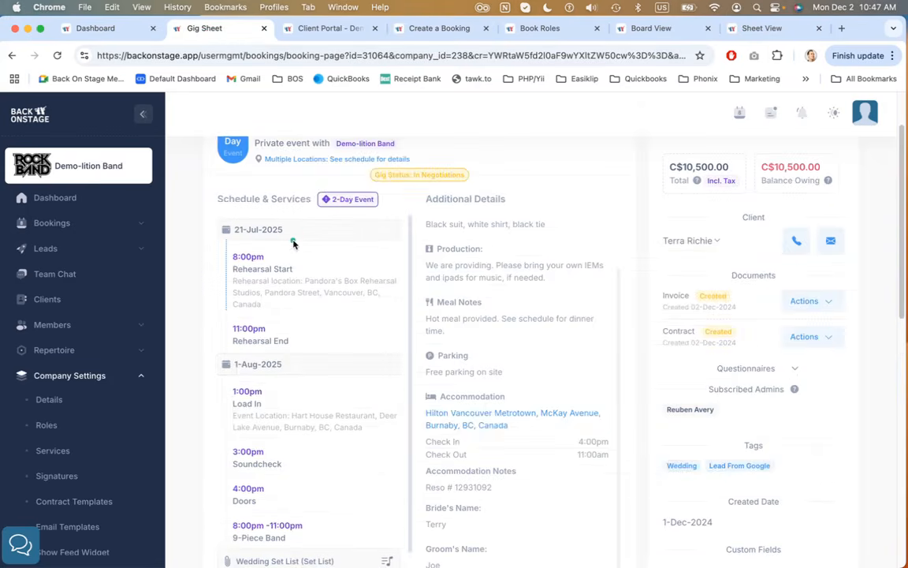
{"action": "scroll", "coordinate": [293, 238], "scroll_direction": "down", "scroll_amount": 2}
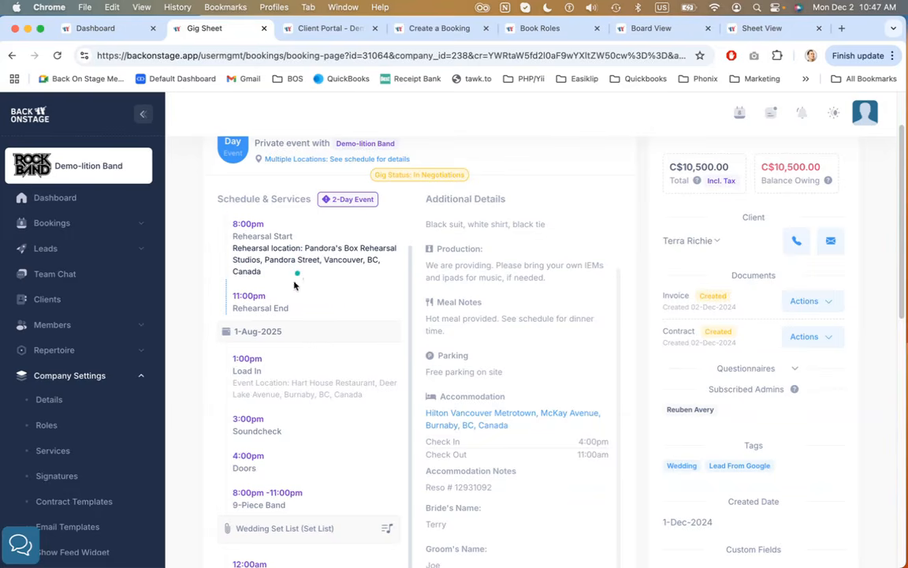
{"action": "scroll", "coordinate": [276, 310], "scroll_direction": "down", "scroll_amount": 2}
{"action": "scroll", "coordinate": [275, 312], "scroll_direction": "up", "scroll_amount": 2}
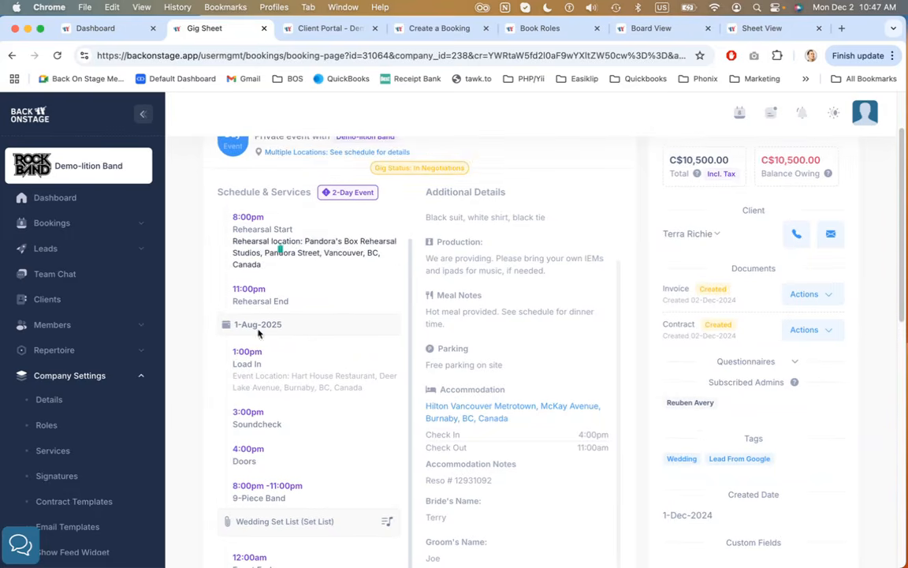
{"action": "left_click_drag", "start_coordinate": [300, 373], "coordinate": [290, 285]}
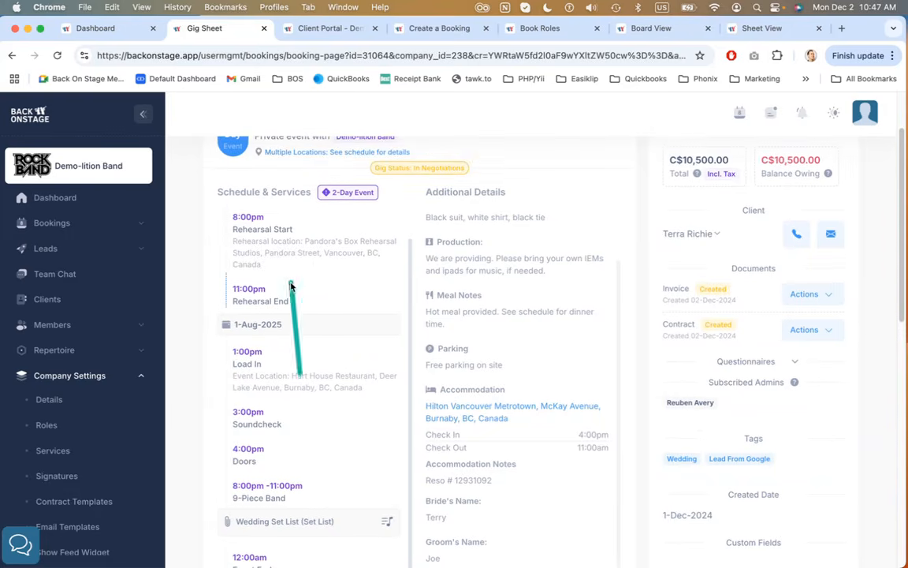
{"action": "left_click", "coordinate": [416, 30]}
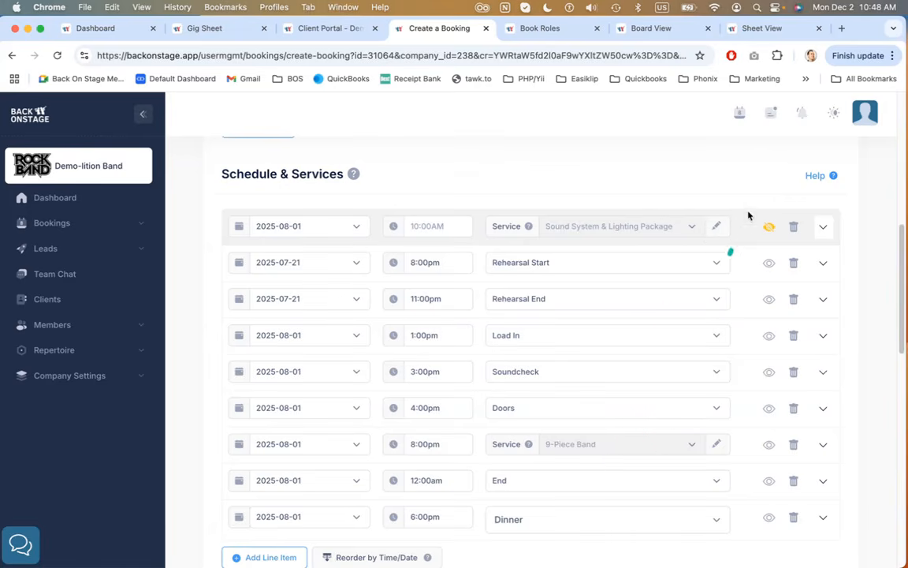
Add another schedule line item and open the dialog for creating a new service
{"action": "scroll", "coordinate": [716, 175], "scroll_direction": "down", "scroll_amount": 2}
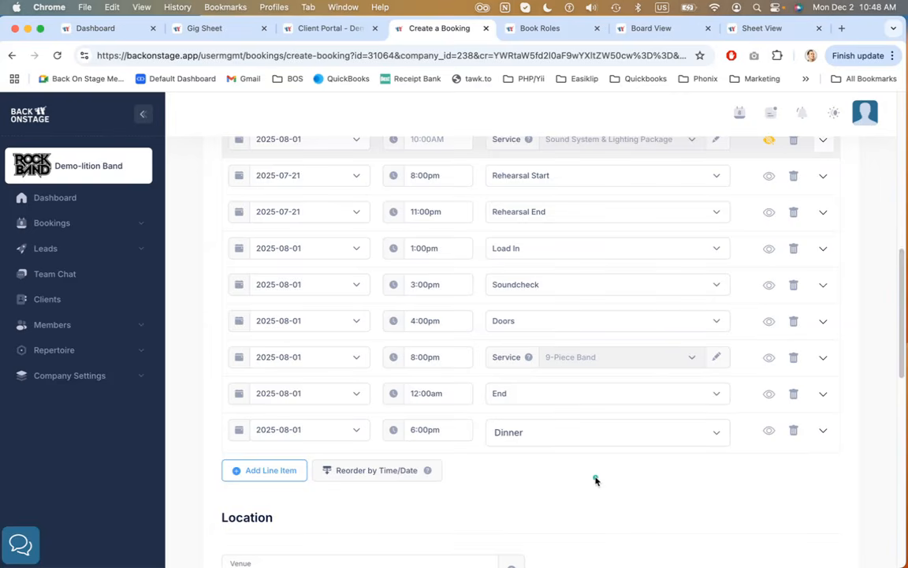
{"action": "scroll", "coordinate": [595, 480], "scroll_direction": "up", "scroll_amount": 1}
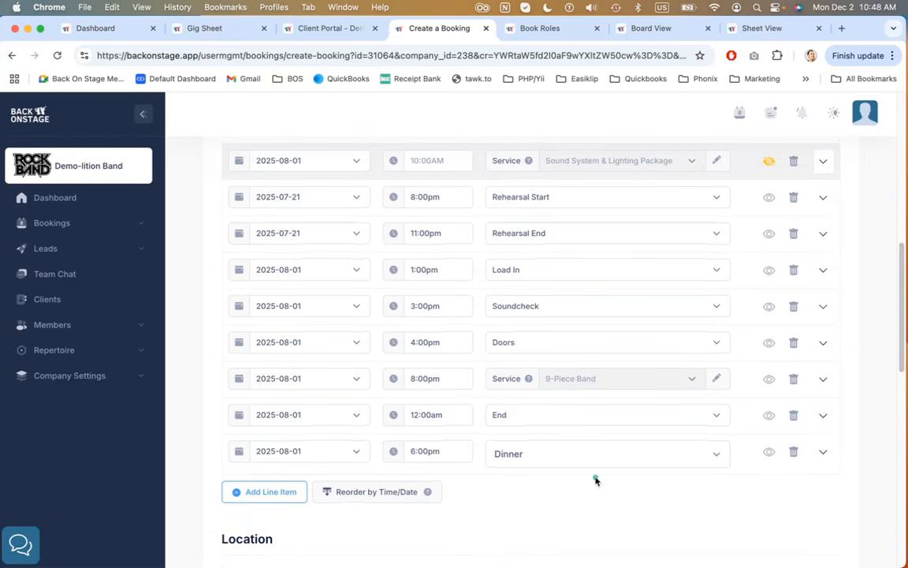
{"action": "left_click", "coordinate": [271, 494]}
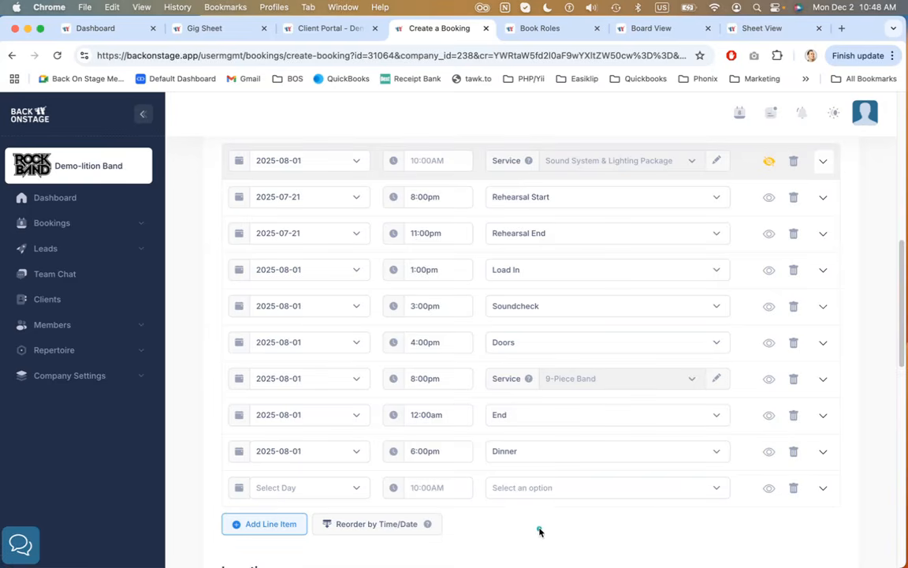
{"action": "left_click", "coordinate": [653, 488]}
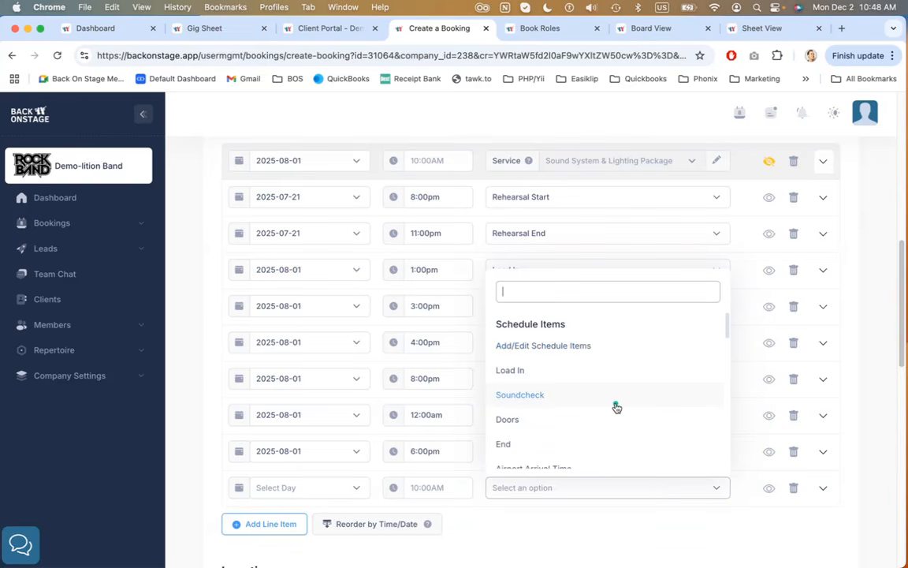
{"action": "scroll", "coordinate": [617, 407], "scroll_direction": "down", "scroll_amount": 3}
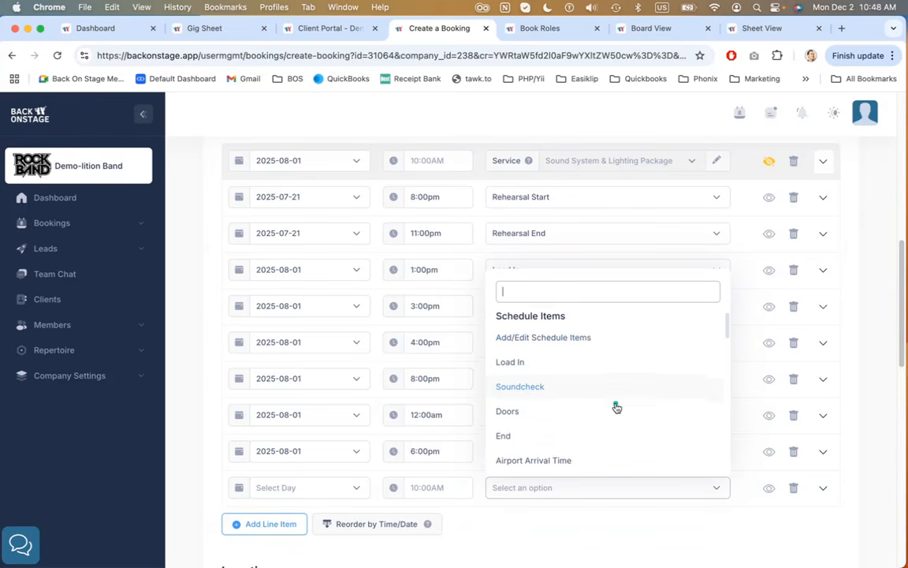
{"action": "scroll", "coordinate": [617, 406], "scroll_direction": "down", "scroll_amount": 3}
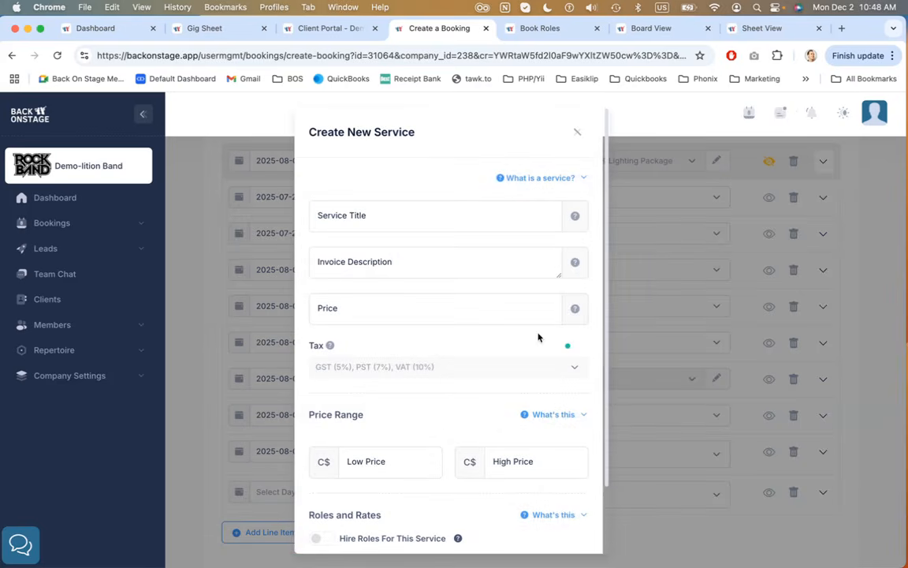
Fill in a new service titled 4-Piece Band with invoice description 4 musiianc and price 400, and view the Price Range help
{"action": "scroll", "coordinate": [451, 226], "scroll_direction": "down", "scroll_amount": 2}
{"action": "scroll", "coordinate": [452, 225], "scroll_direction": "up", "scroll_amount": 2}
{"action": "scroll", "coordinate": [381, 317], "scroll_direction": "down", "scroll_amount": 2}
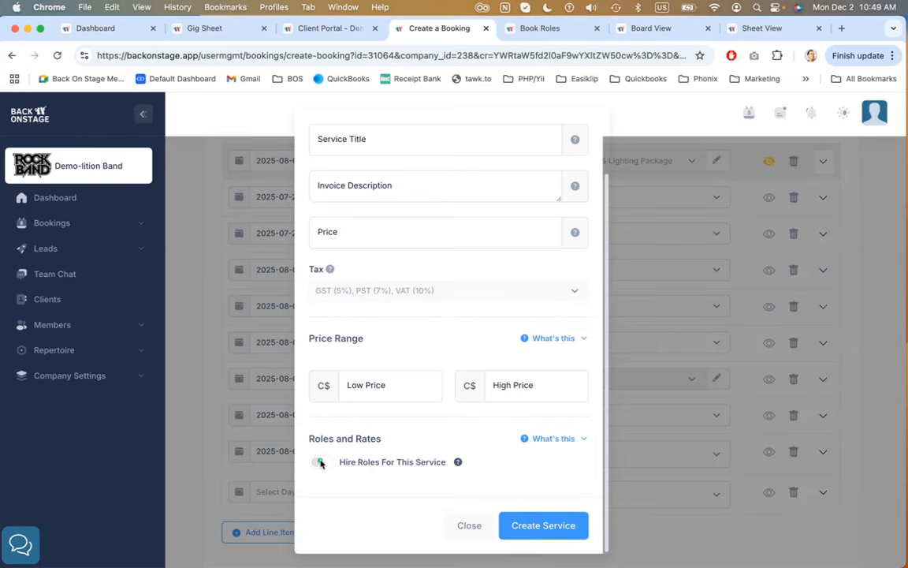
{"action": "left_click", "coordinate": [402, 142]}
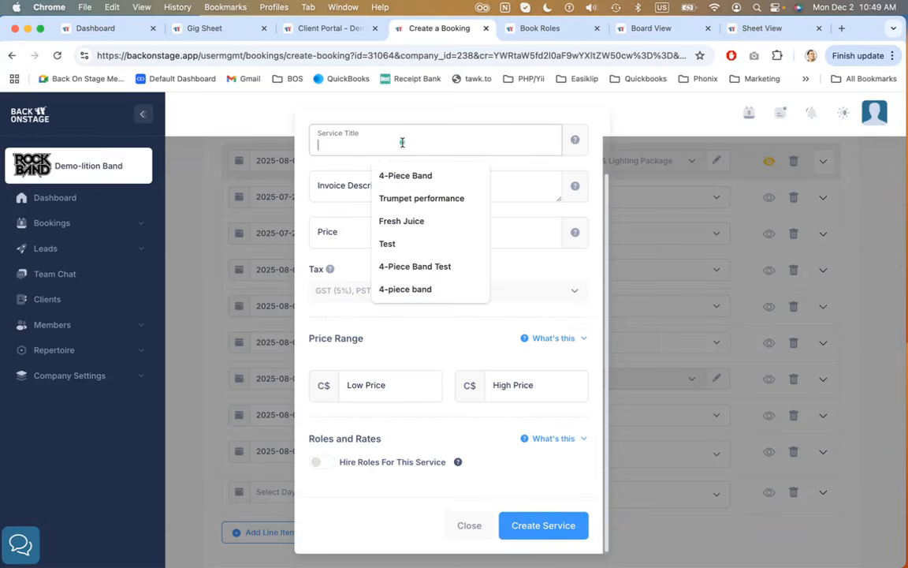
{"action": "left_click", "coordinate": [412, 175]}
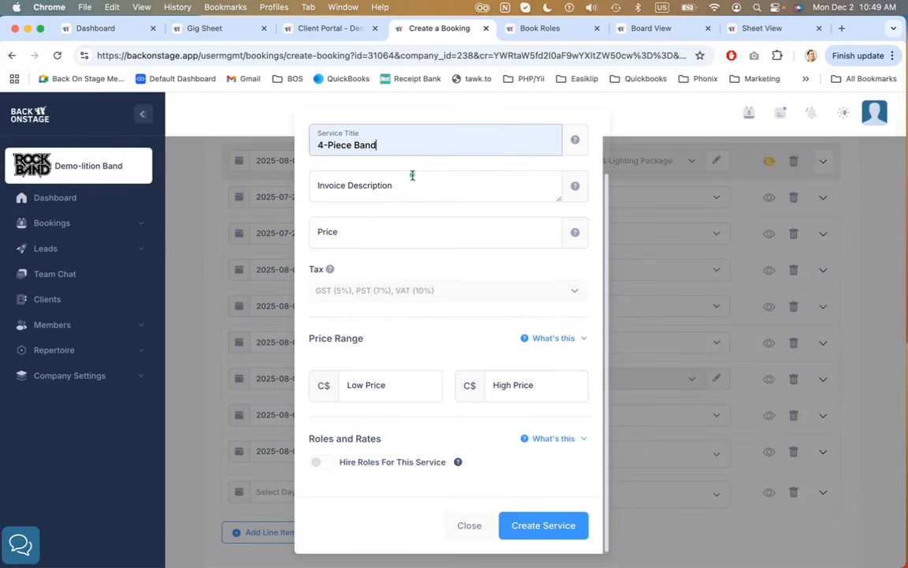
{"action": "left_click", "coordinate": [414, 188]}
{"action": "type", "text": "4"}
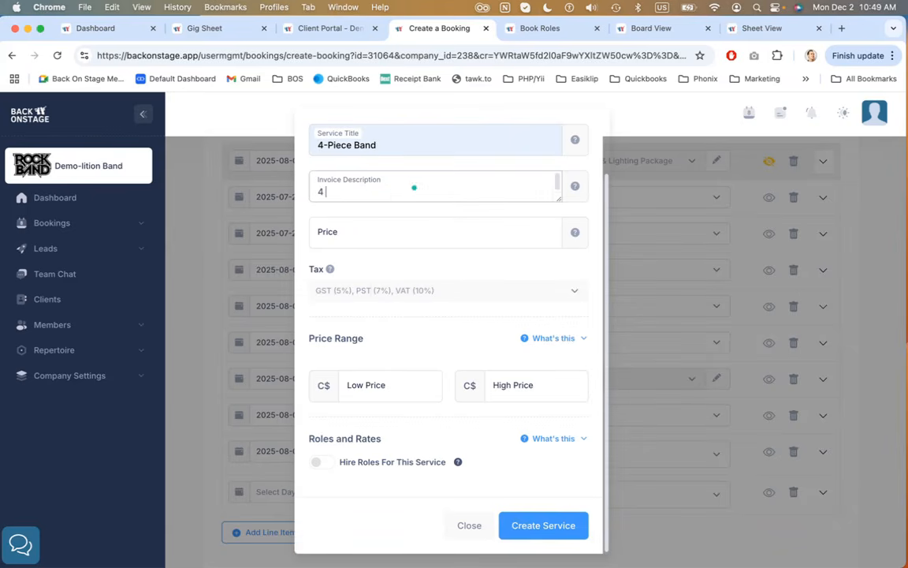
{"action": "type", "text": " musiianc"}
{"action": "left_click", "coordinate": [413, 227]}
{"action": "type", "text": "4000"}
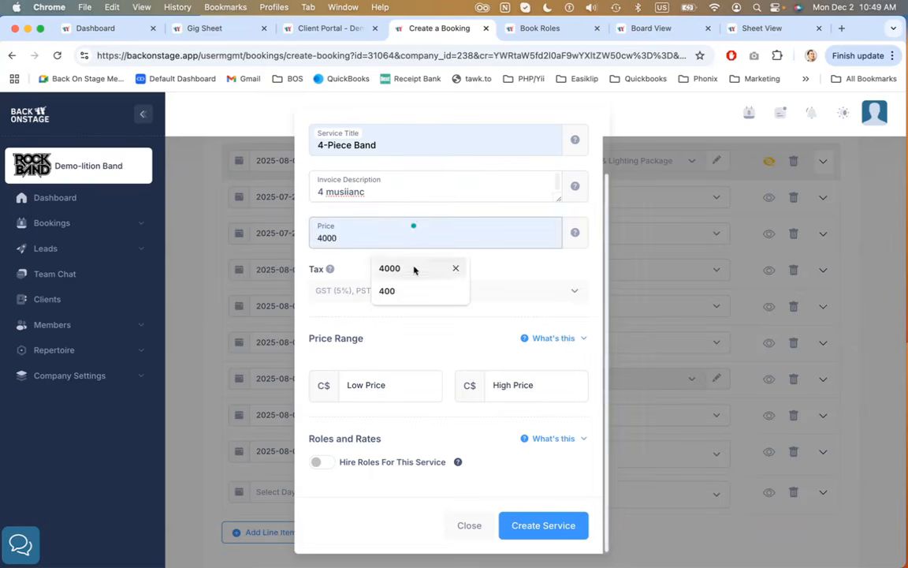
{"action": "left_click", "coordinate": [407, 338]}
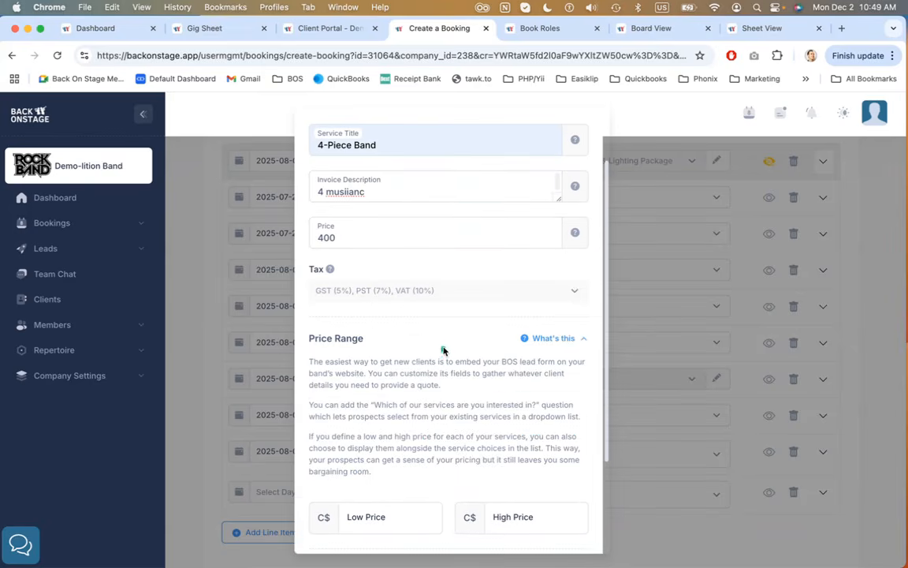
{"action": "left_click", "coordinate": [554, 340]}
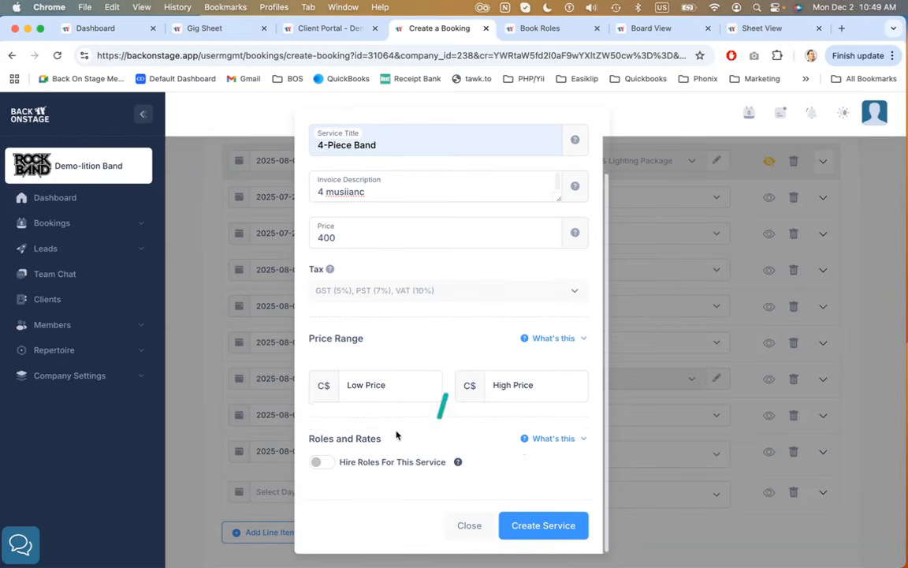
Enable hiring roles for the service, add the Drums and Guitar roles, and close the dialog without creating the service
{"action": "left_click", "coordinate": [332, 462]}
{"action": "scroll", "coordinate": [416, 451], "scroll_direction": "down", "scroll_amount": 2}
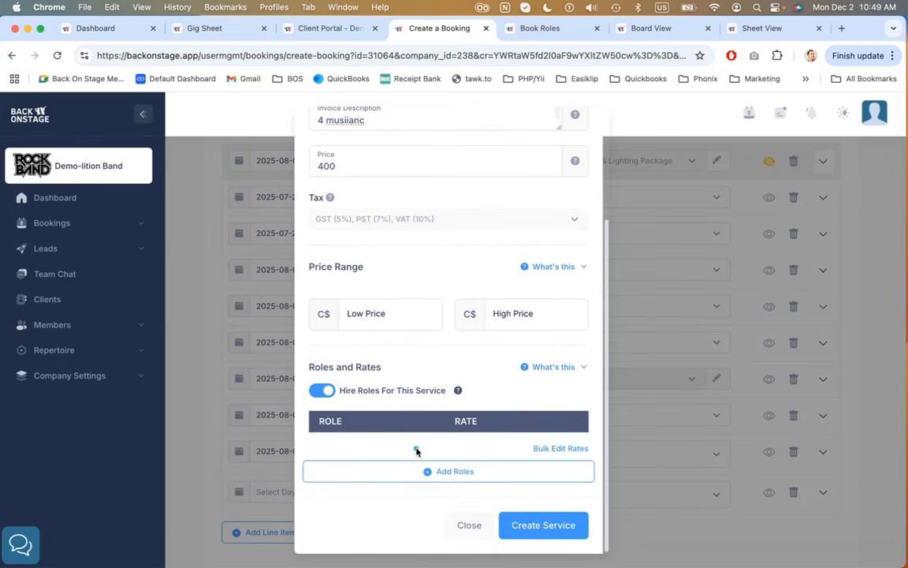
{"action": "left_click", "coordinate": [449, 470]}
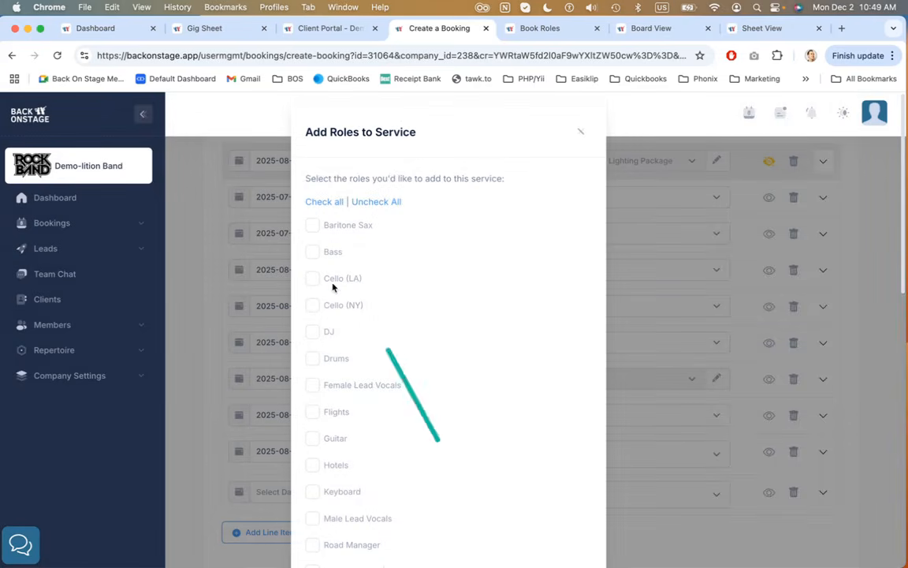
{"action": "left_click", "coordinate": [315, 358]}
{"action": "left_click", "coordinate": [313, 438]}
{"action": "scroll", "coordinate": [522, 352], "scroll_direction": "down", "scroll_amount": 10}
{"action": "left_click", "coordinate": [552, 526]}
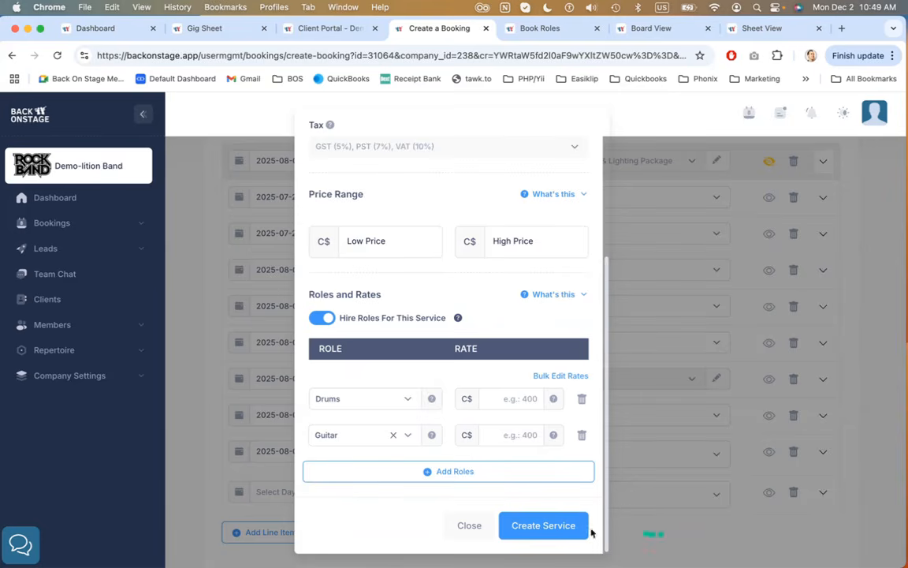
{"action": "left_click", "coordinate": [470, 525]}
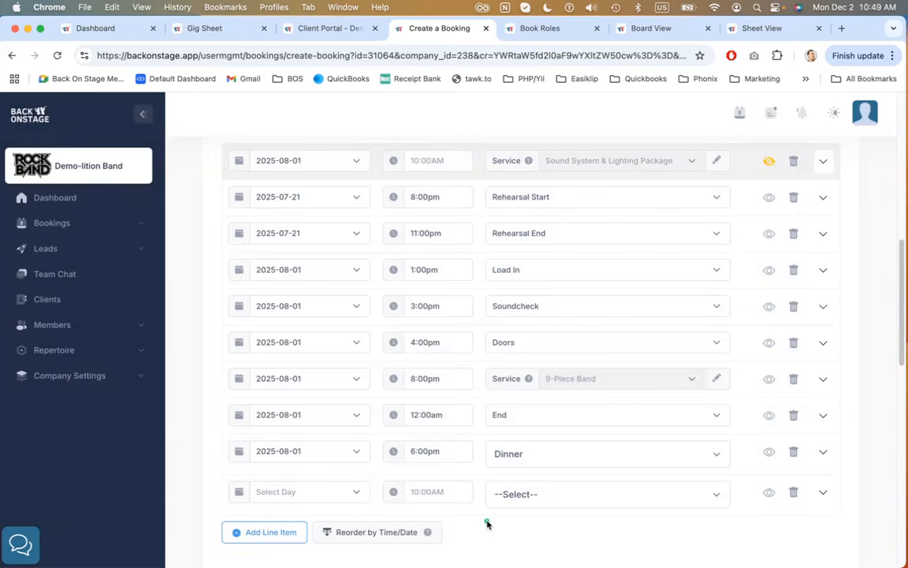
Delete the empty schedule line item at the end of the list
{"action": "left_click", "coordinate": [793, 491]}
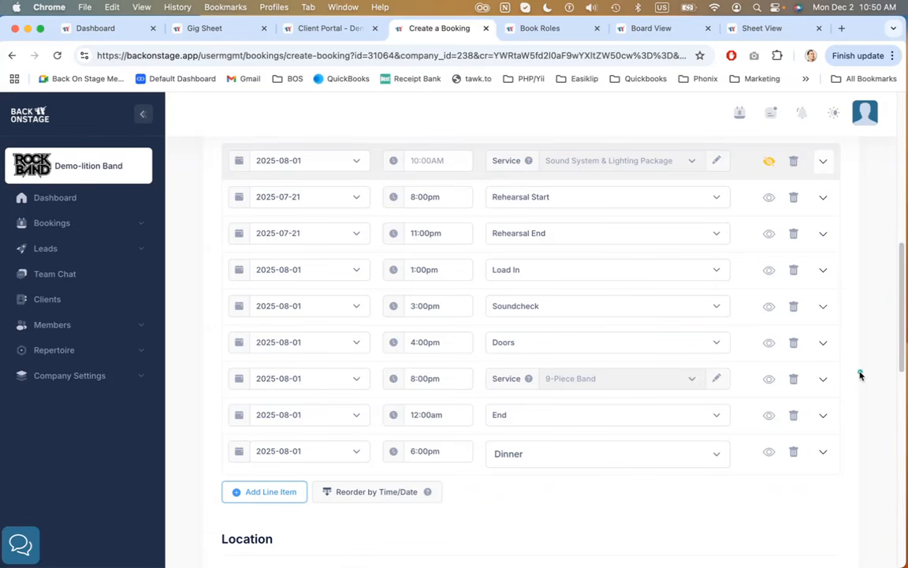
Open the delete warning for the 9-Piece Band service line, read it, and cancel the deletion
{"action": "left_click", "coordinate": [794, 382]}
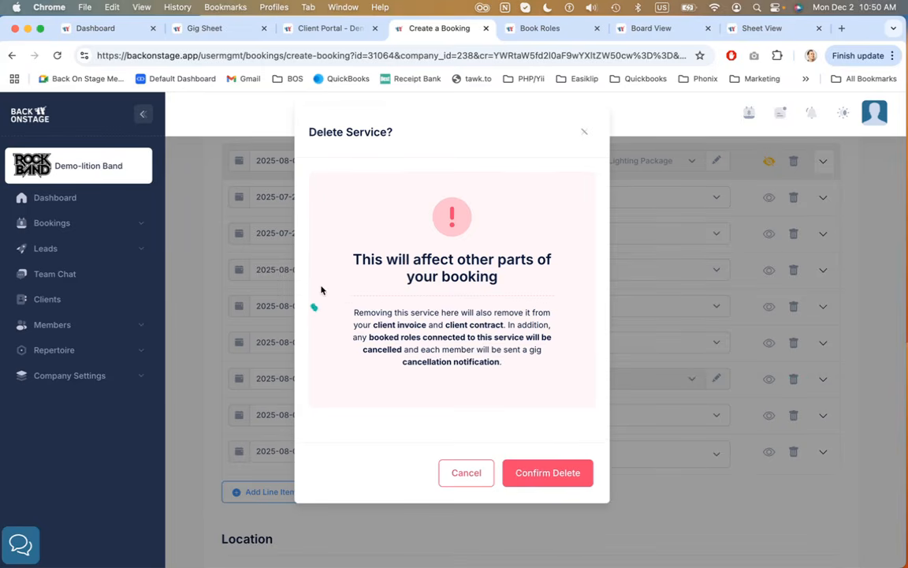
{"action": "left_click_drag", "start_coordinate": [347, 260], "coordinate": [500, 281]}
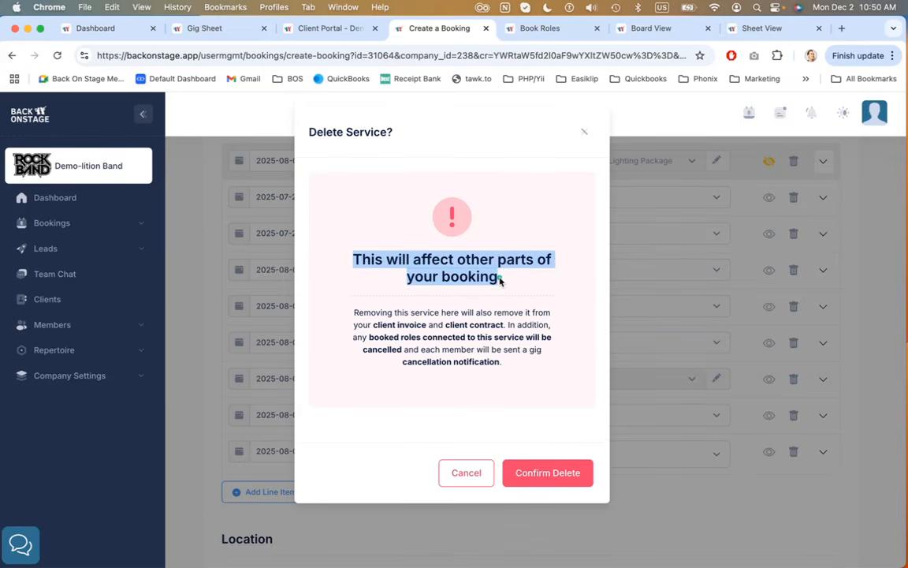
{"action": "left_click_drag", "start_coordinate": [373, 325], "coordinate": [519, 390]}
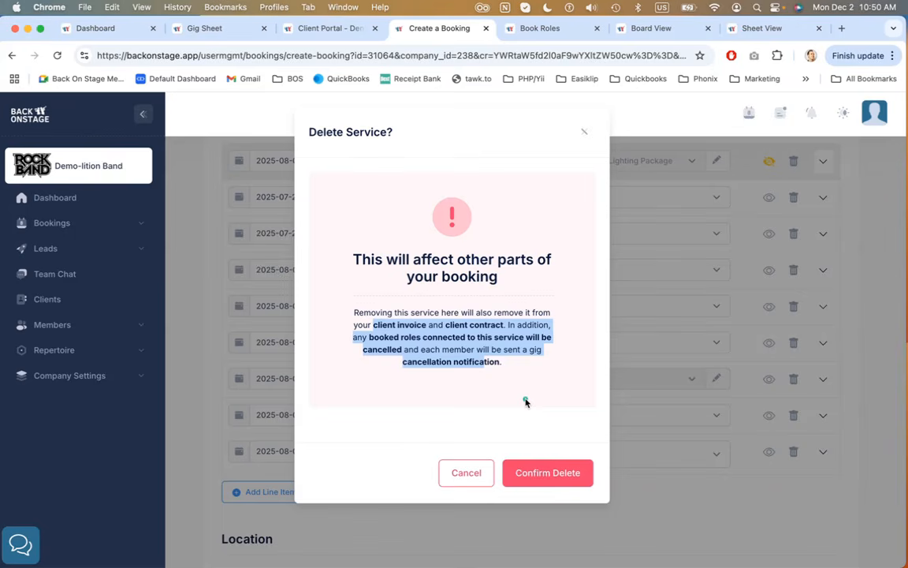
{"action": "left_click", "coordinate": [470, 473]}
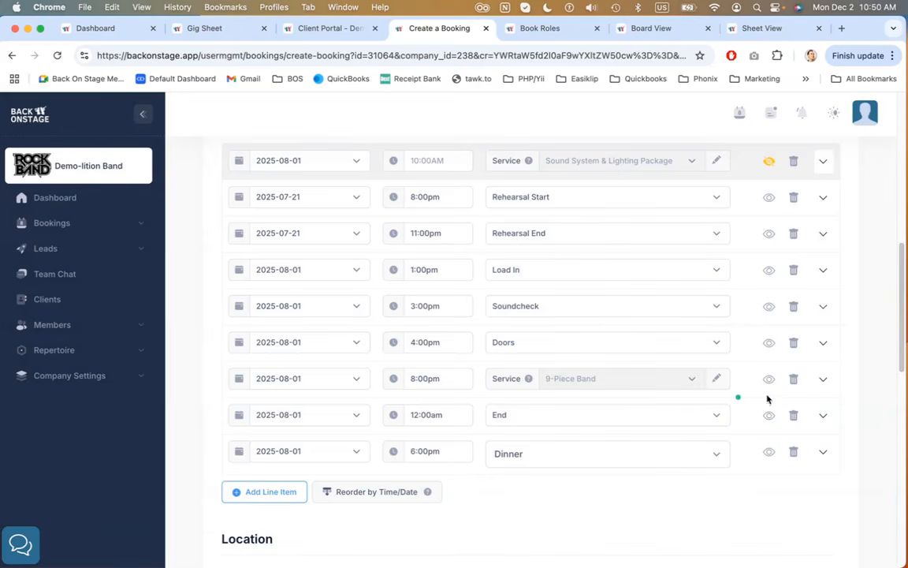
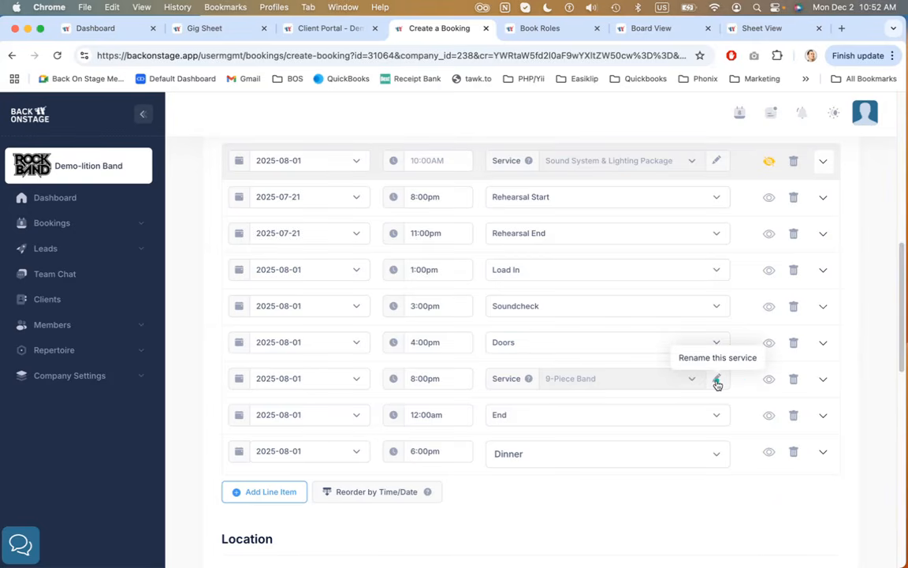
Rename the 9-Piece Band service instance in this booking's schedule to 11-Piece Band
{"action": "left_click", "coordinate": [716, 382]}
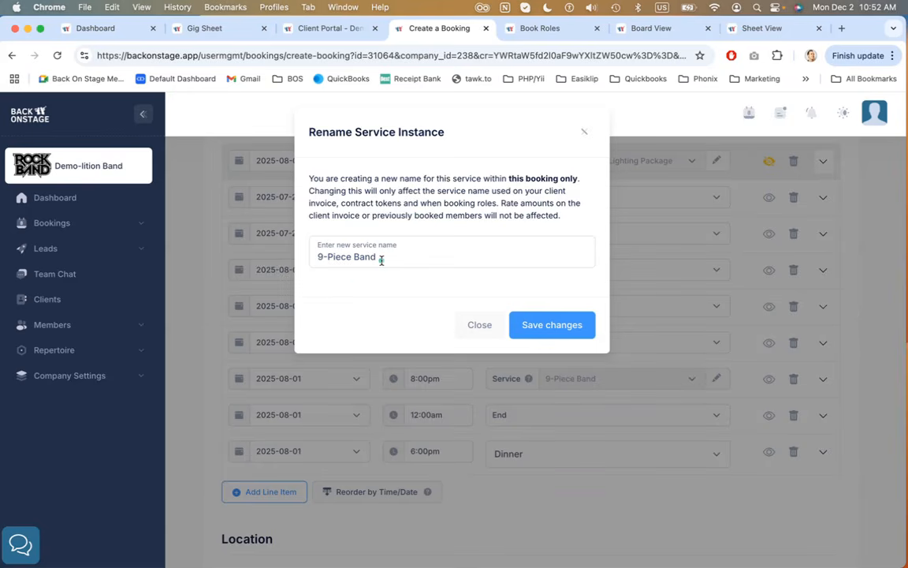
{"action": "left_click_drag", "start_coordinate": [324, 256], "coordinate": [313, 256]}
{"action": "type", "text": "11"}
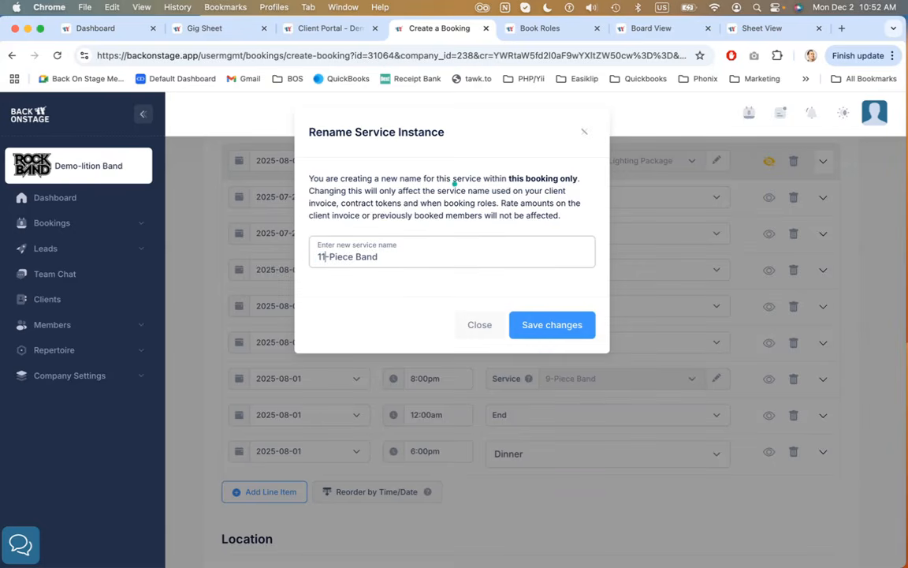
{"action": "left_click", "coordinate": [541, 324]}
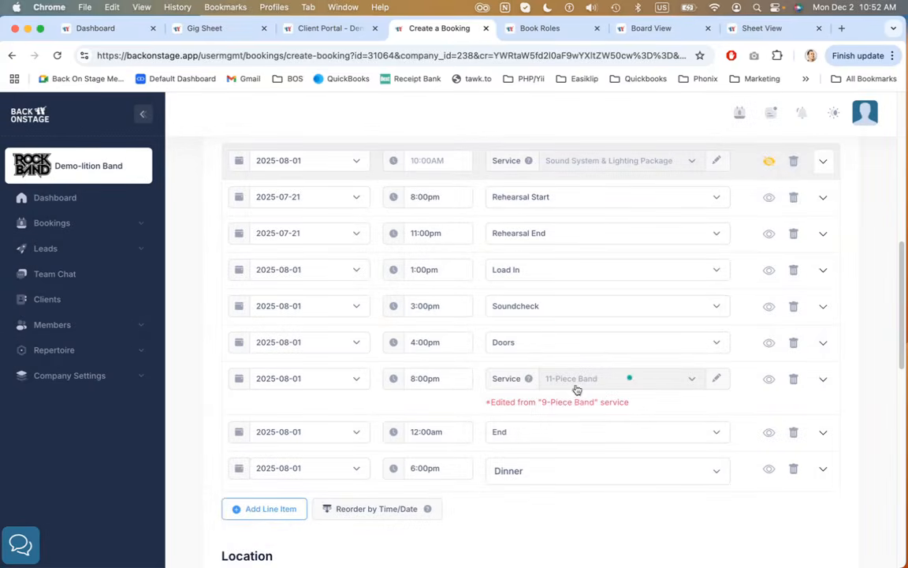
{"action": "left_click_drag", "start_coordinate": [491, 402], "coordinate": [635, 405]}
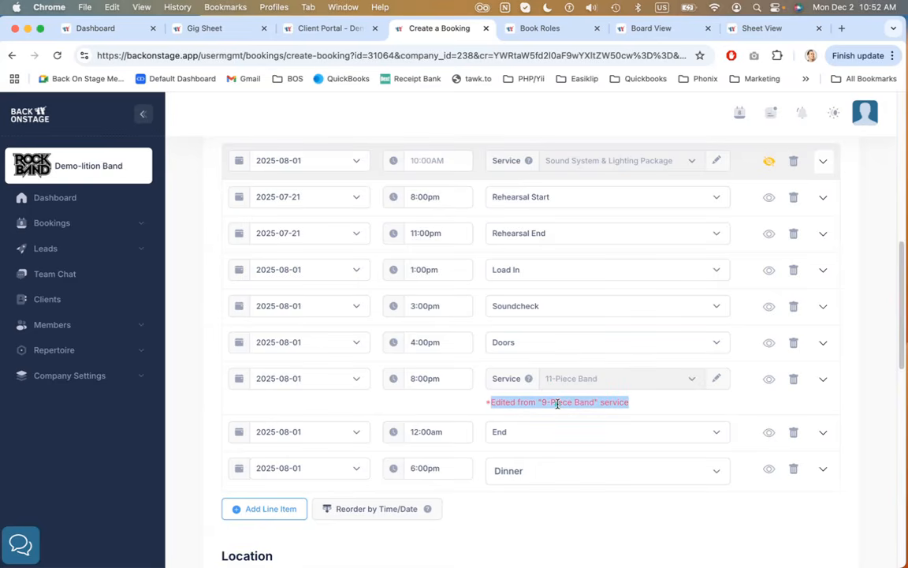
{"action": "left_click", "coordinate": [648, 406]}
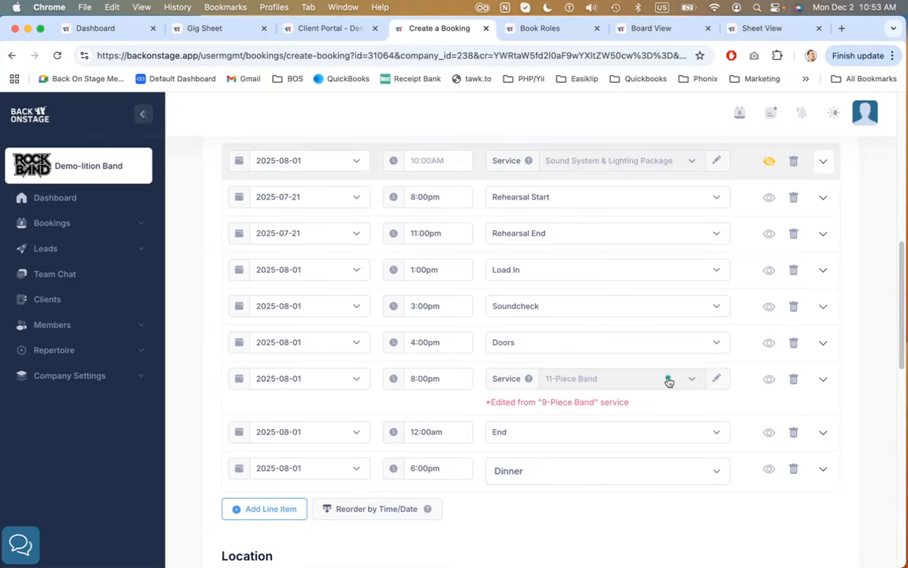
Save and close the booking's edited details
{"action": "scroll", "coordinate": [881, 407], "scroll_direction": "down", "scroll_amount": 2}
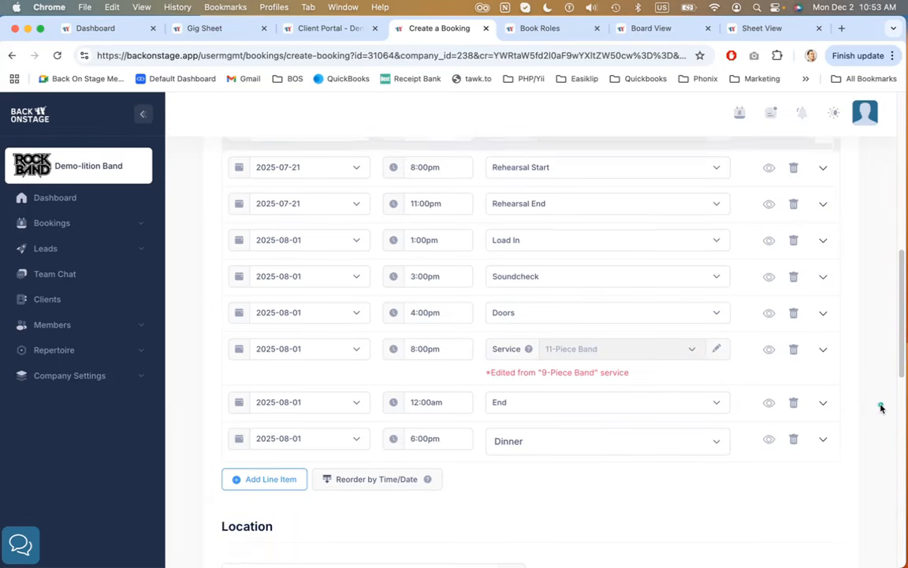
{"action": "scroll", "coordinate": [880, 407], "scroll_direction": "down", "scroll_amount": 3}
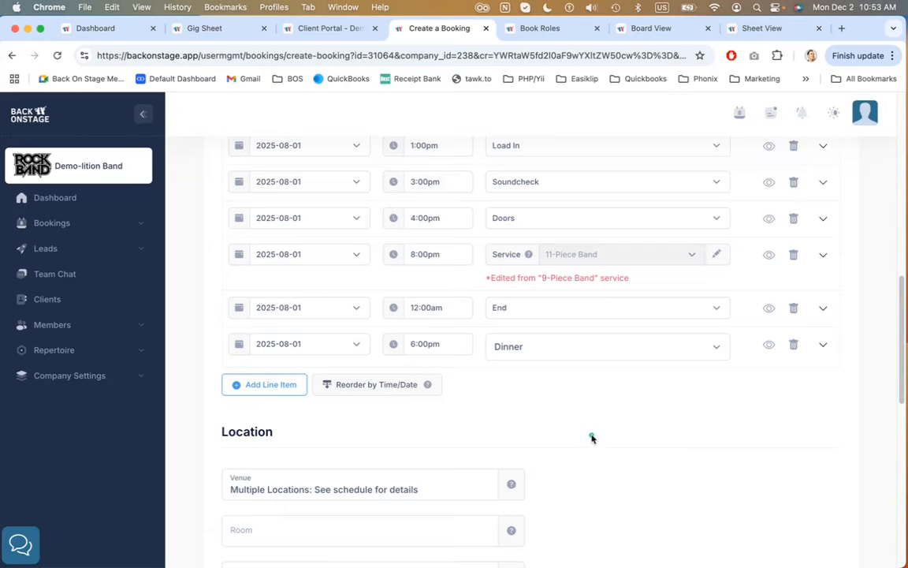
{"action": "scroll", "coordinate": [592, 438], "scroll_direction": "down", "scroll_amount": 5}
{"action": "scroll", "coordinate": [592, 438], "scroll_direction": "down", "scroll_amount": 10}
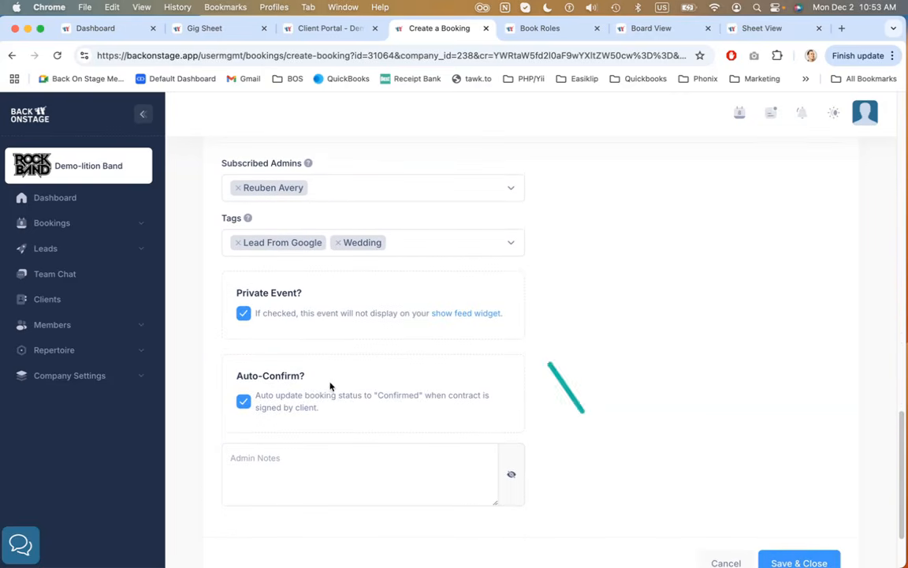
{"action": "scroll", "coordinate": [599, 296], "scroll_direction": "down", "scroll_amount": 2}
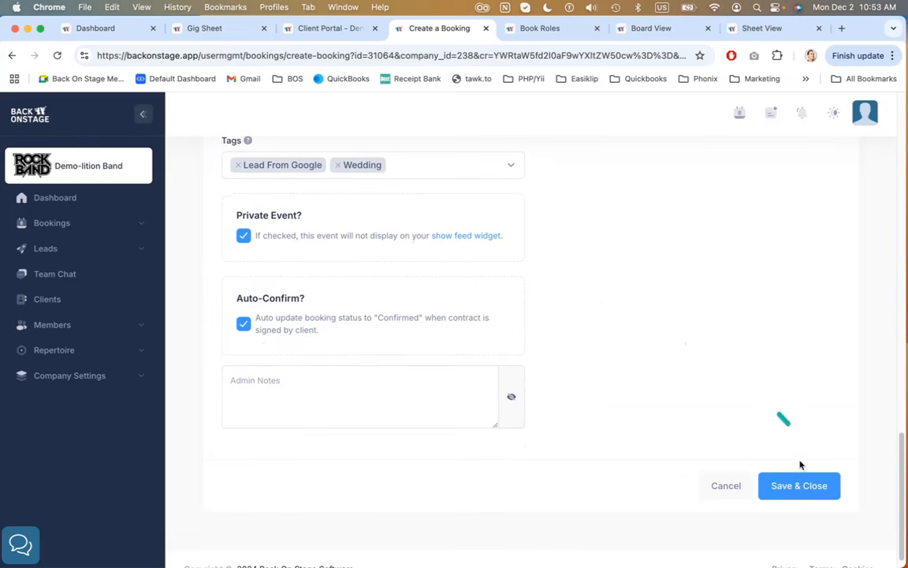
{"action": "left_click", "coordinate": [801, 486]}
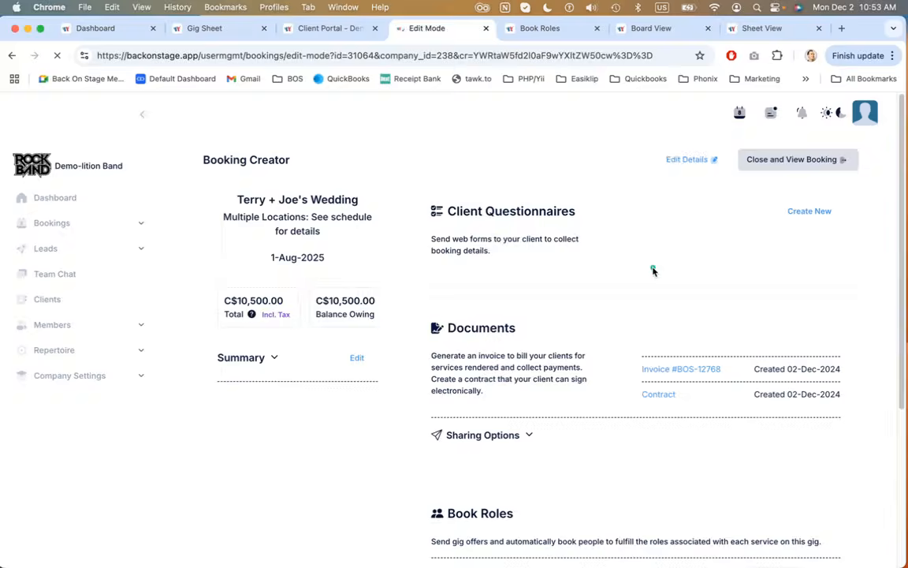
Expand the booking summary and review its client, event status and schedule of services
{"action": "scroll", "coordinate": [402, 176], "scroll_direction": "down", "scroll_amount": 1}
{"action": "scroll", "coordinate": [402, 176], "scroll_direction": "up", "scroll_amount": 1}
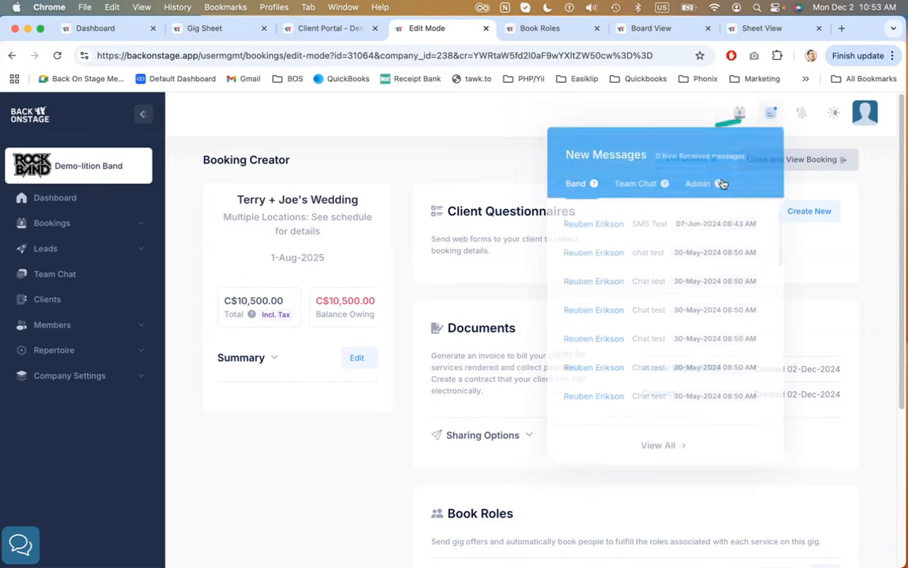
{"action": "scroll", "coordinate": [579, 290], "scroll_direction": "down", "scroll_amount": 2}
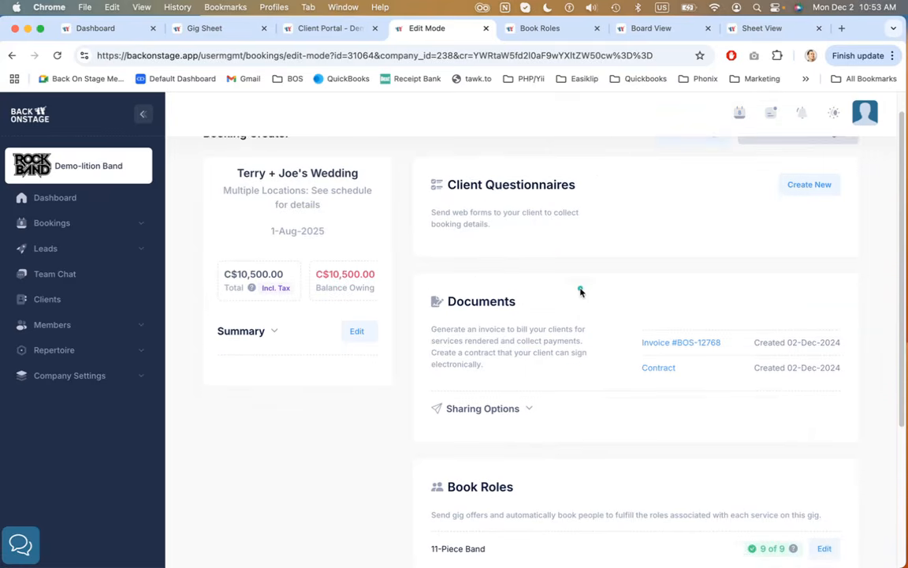
{"action": "scroll", "coordinate": [669, 248], "scroll_direction": "up", "scroll_amount": 2}
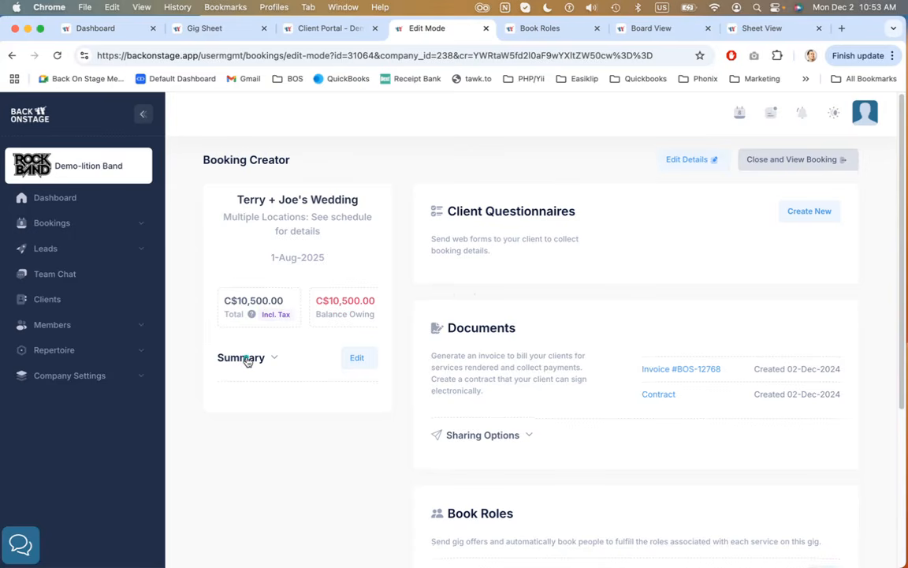
{"action": "left_click", "coordinate": [246, 359]}
{"action": "scroll", "coordinate": [239, 302], "scroll_direction": "right", "scroll_amount": 3}
{"action": "scroll", "coordinate": [260, 304], "scroll_direction": "left", "scroll_amount": 3}
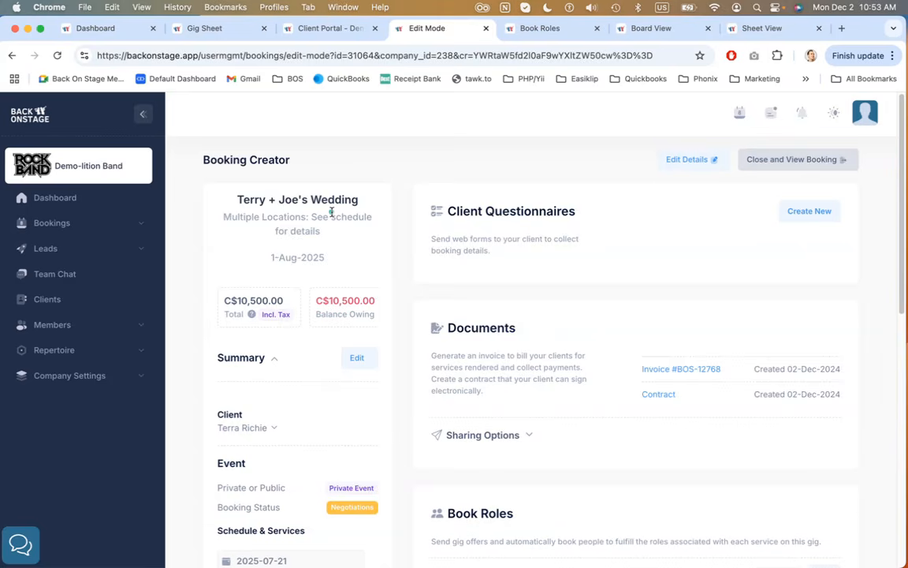
{"action": "scroll", "coordinate": [260, 304], "scroll_direction": "down", "scroll_amount": 6}
{"action": "left_click_drag", "start_coordinate": [246, 237], "coordinate": [288, 250]}
{"action": "left_click", "coordinate": [288, 251]}
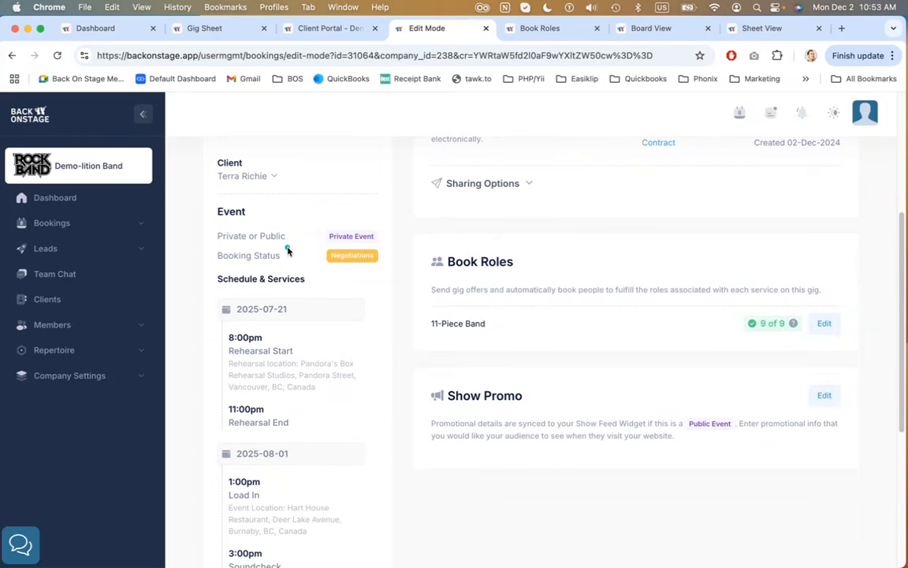
{"action": "scroll", "coordinate": [287, 260], "scroll_direction": "down", "scroll_amount": 5}
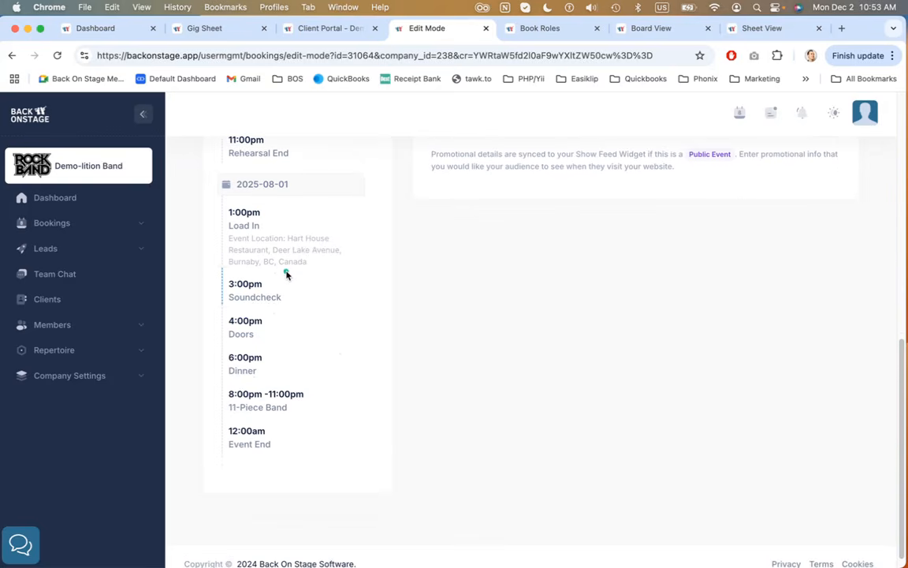
{"action": "scroll", "coordinate": [286, 274], "scroll_direction": "up", "scroll_amount": 5}
{"action": "scroll", "coordinate": [286, 273], "scroll_direction": "down", "scroll_amount": 4}
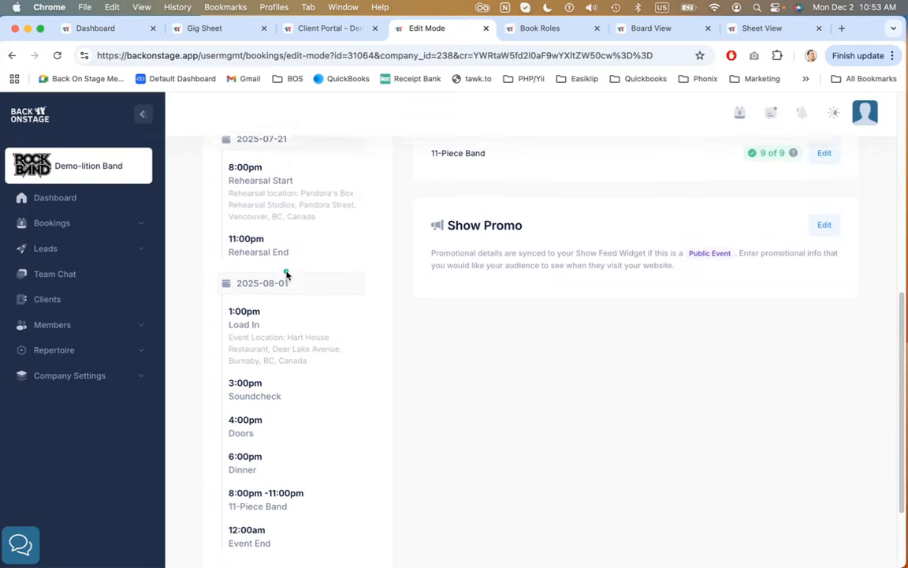
{"action": "left_click_drag", "start_coordinate": [286, 489], "coordinate": [421, 337]}
{"action": "left_click", "coordinate": [427, 337]}
{"action": "scroll", "coordinate": [427, 337], "scroll_direction": "up", "scroll_amount": 10}
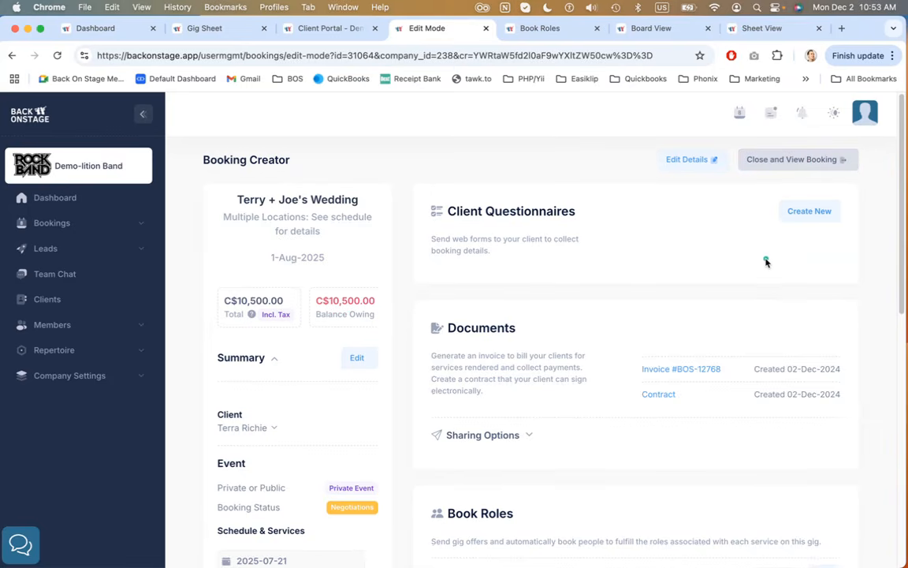
{"action": "scroll", "coordinate": [721, 278], "scroll_direction": "down", "scroll_amount": 1}
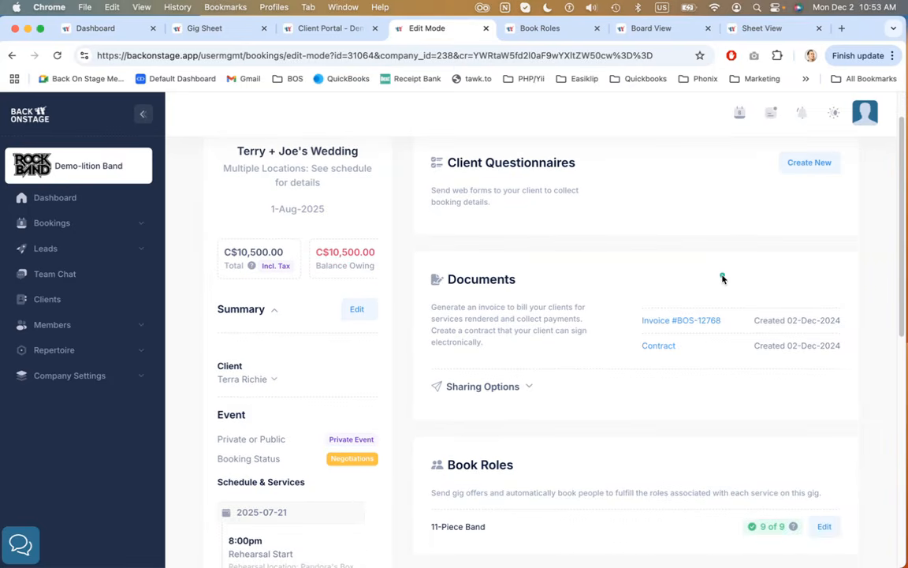
Open the booking's invoice and try a custom invoice number sequence with prefix BOS2024- and starting number 13, closing without saving
{"action": "left_click", "coordinate": [698, 324]}
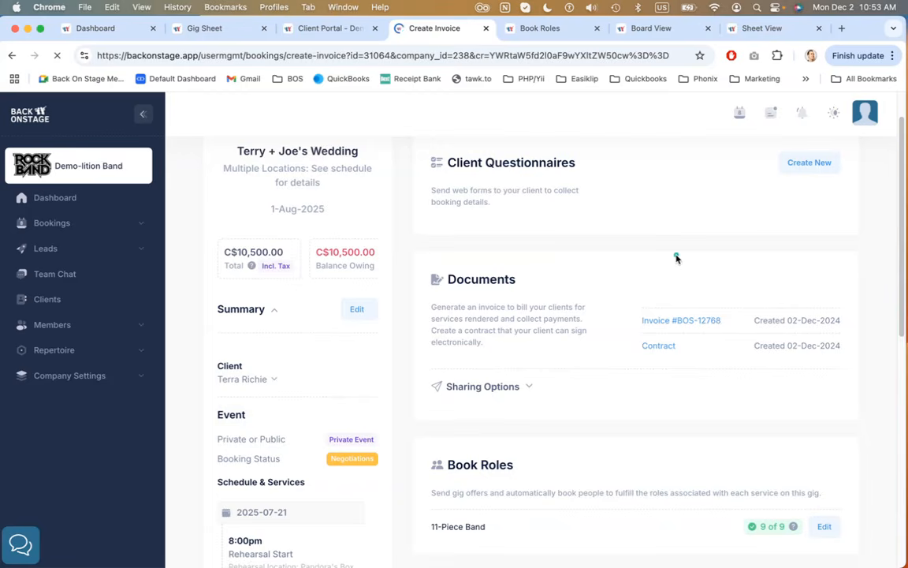
{"action": "scroll", "coordinate": [653, 292], "scroll_direction": "down", "scroll_amount": 3}
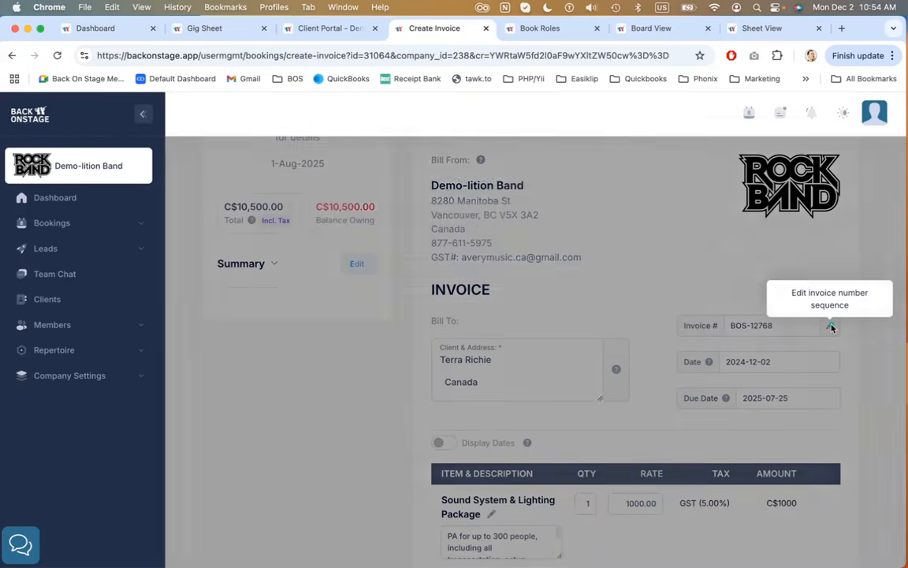
{"action": "left_click", "coordinate": [832, 327]}
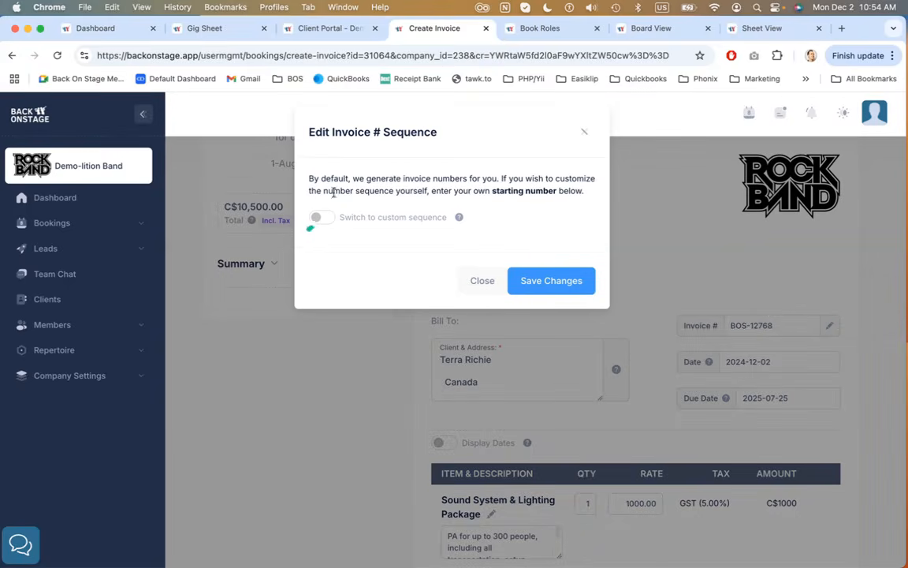
{"action": "left_click", "coordinate": [316, 218]}
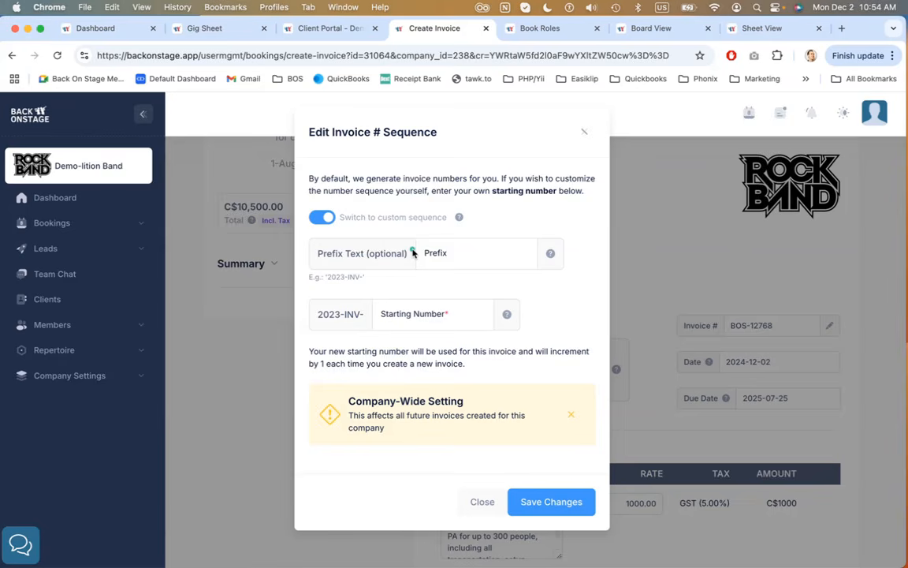
{"action": "left_click", "coordinate": [496, 244]}
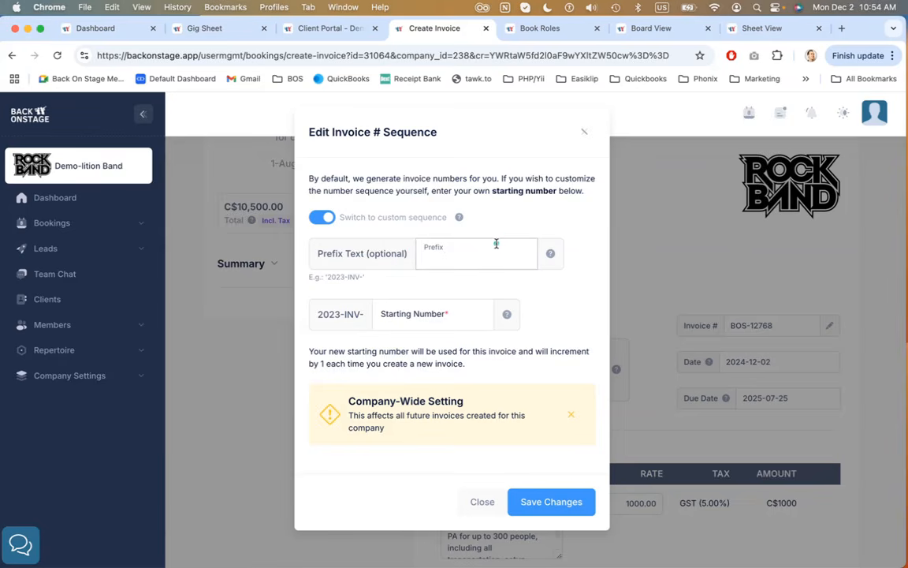
{"action": "type", "text": "B"}
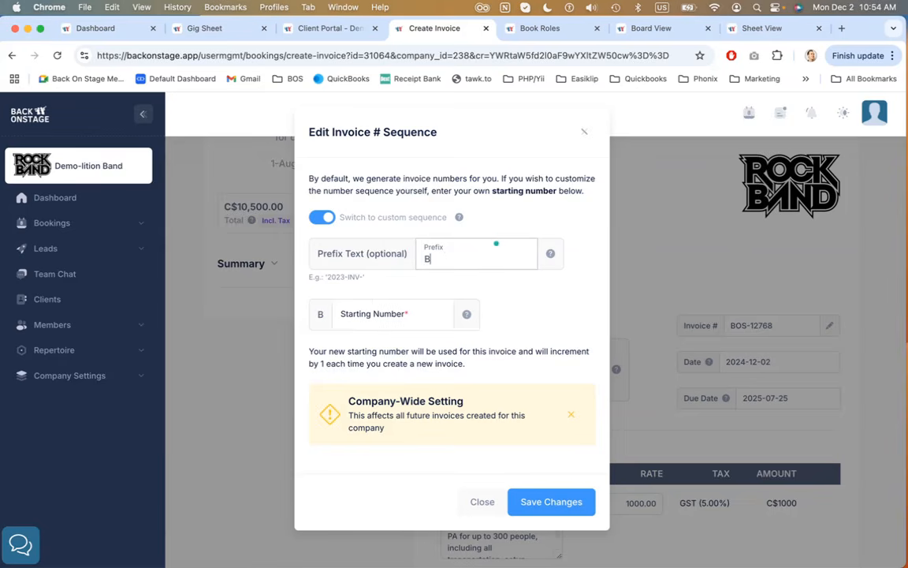
{"action": "type", "text": "OS2024-"}
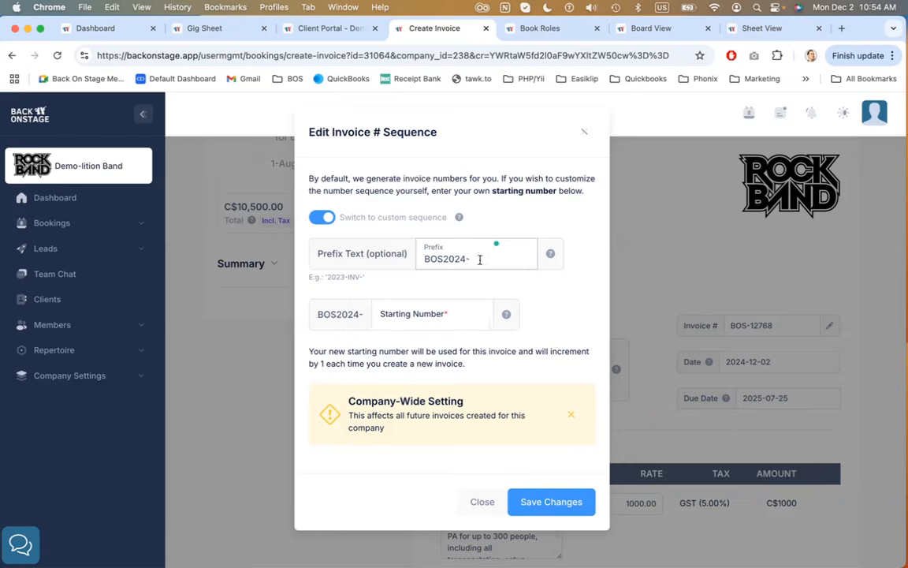
{"action": "left_click", "coordinate": [413, 317]}
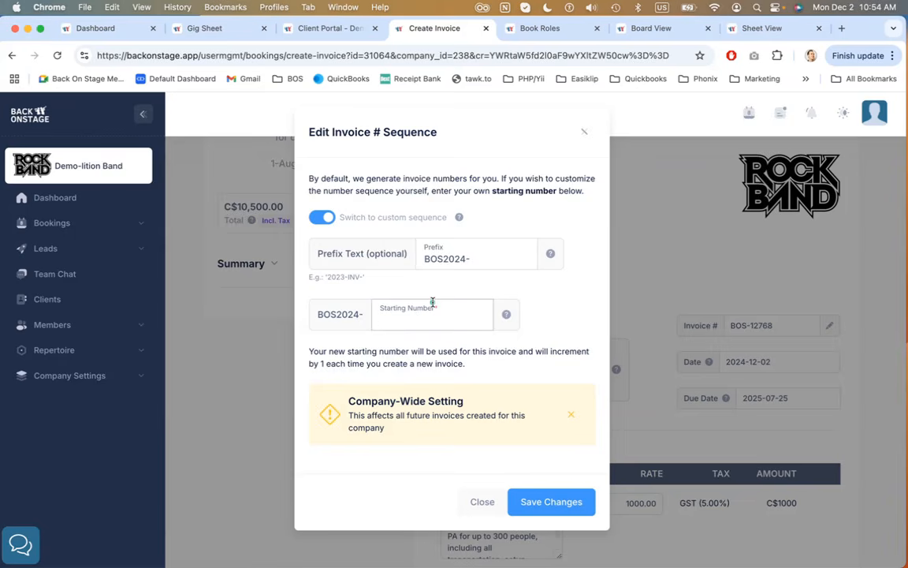
{"action": "type", "text": "13"}
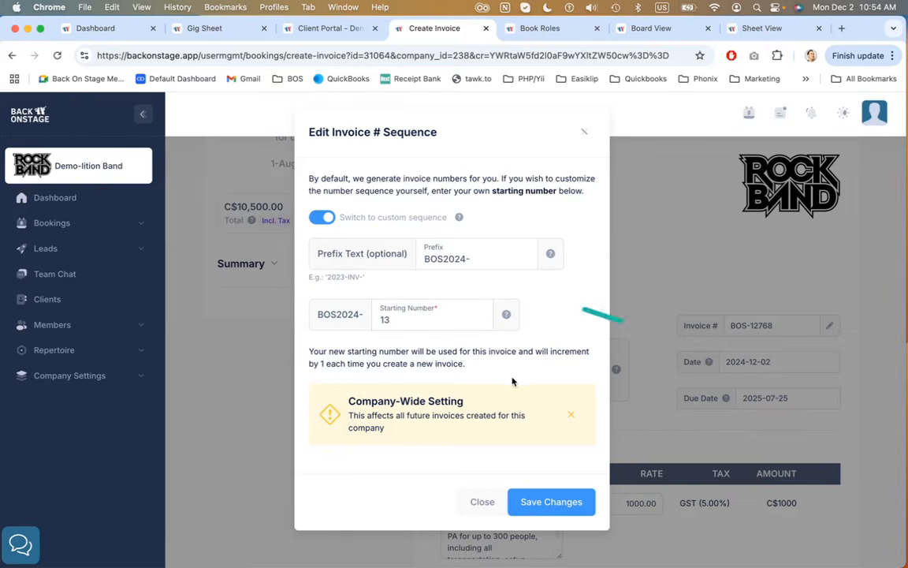
{"action": "left_click", "coordinate": [584, 132]}
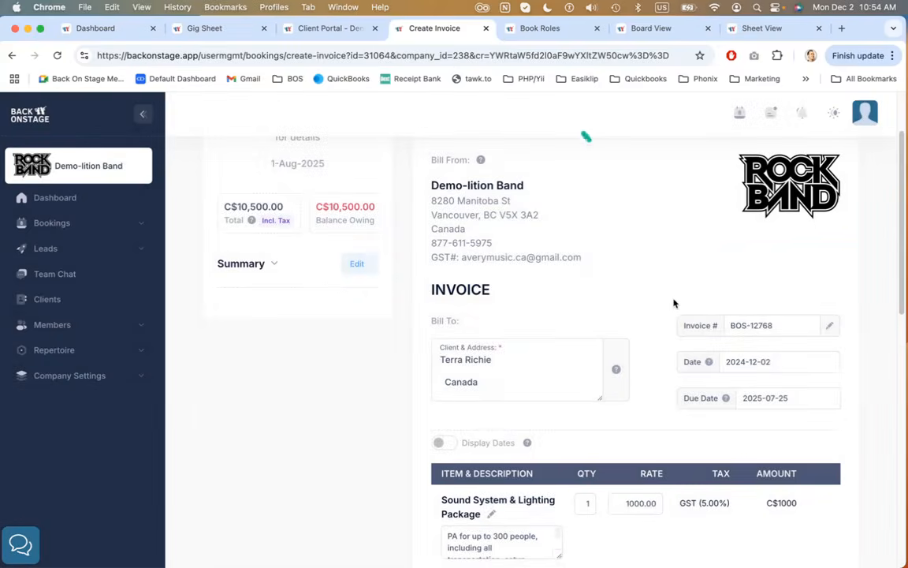
Turn on Display Dates for the invoice line items, then turn it off again
{"action": "scroll", "coordinate": [666, 271], "scroll_direction": "down", "scroll_amount": 6}
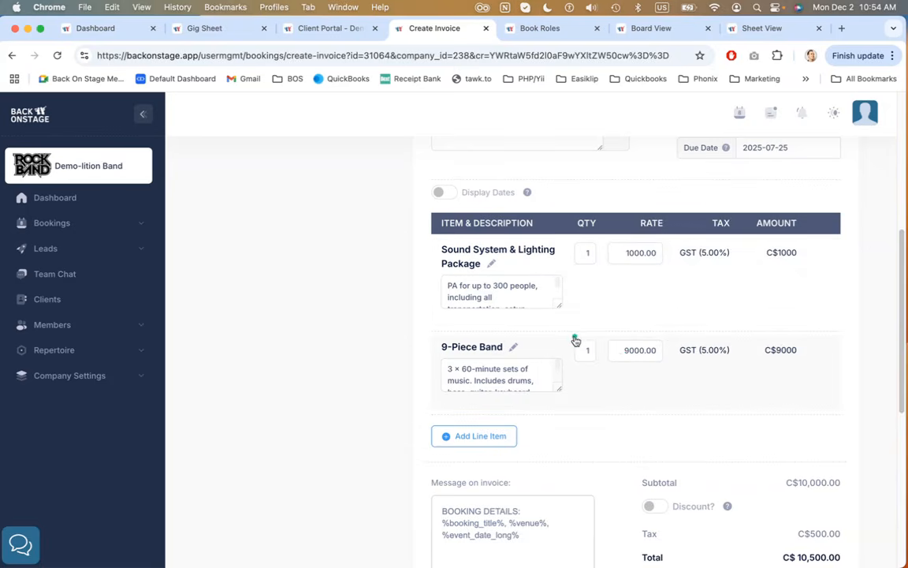
{"action": "scroll", "coordinate": [477, 271], "scroll_direction": "up", "scroll_amount": 1}
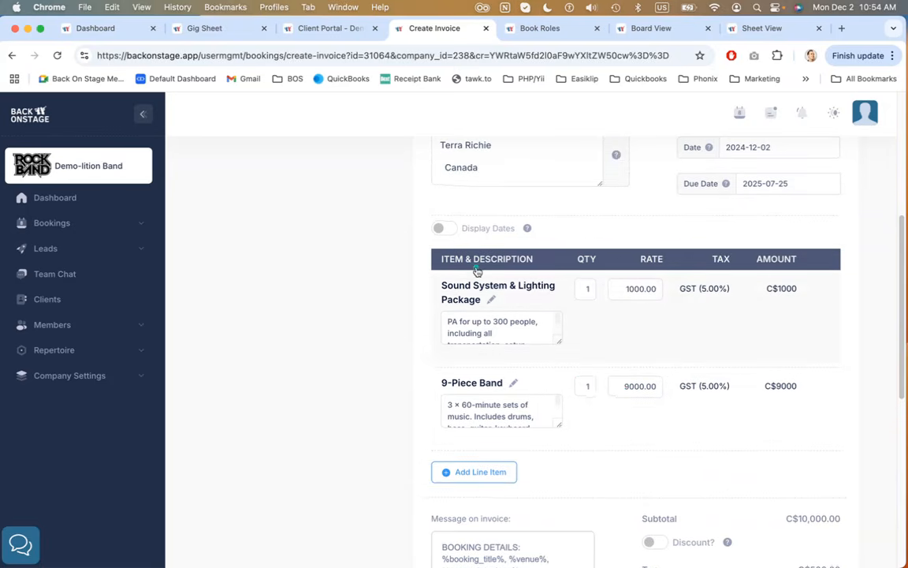
{"action": "left_click", "coordinate": [445, 229]}
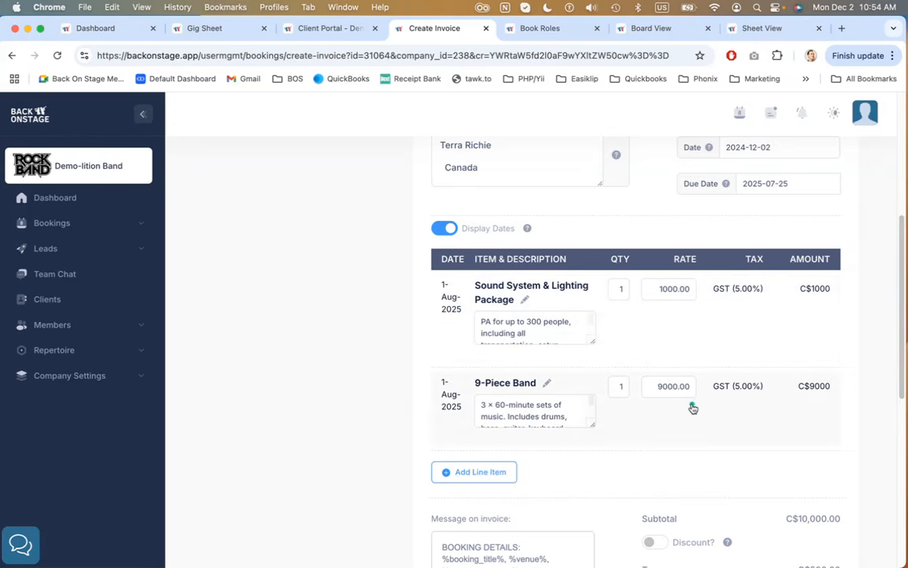
{"action": "left_click", "coordinate": [441, 228]}
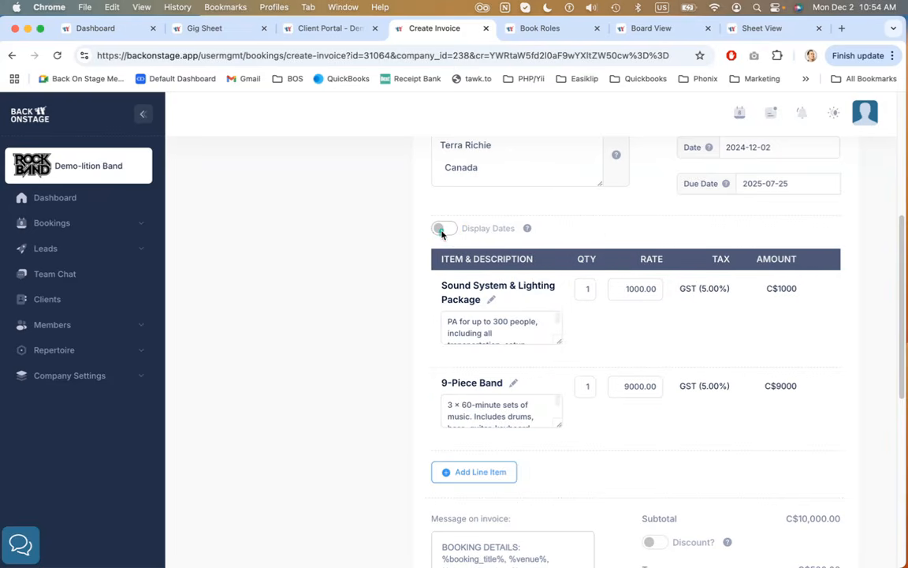
Review the invoice totals, deposit requirement and invoice options
{"action": "scroll", "coordinate": [648, 226], "scroll_direction": "down", "scroll_amount": 5}
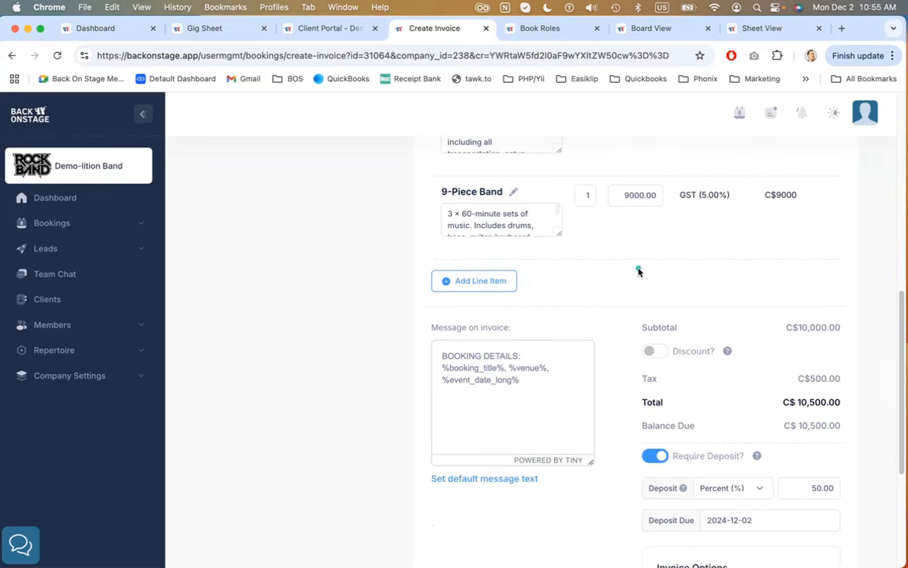
{"action": "scroll", "coordinate": [639, 270], "scroll_direction": "down", "scroll_amount": 1}
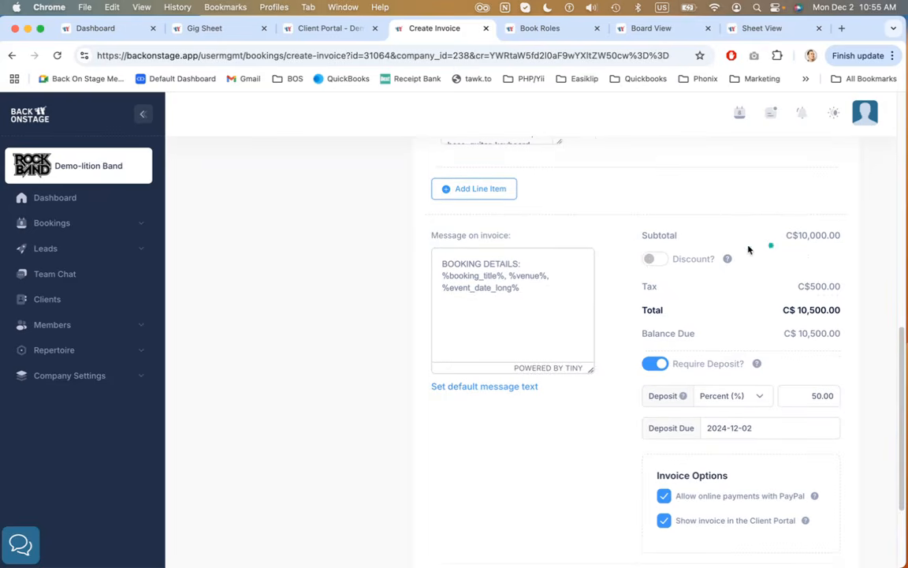
Turn on the Discount option in the invoice totals
{"action": "left_click", "coordinate": [653, 260]}
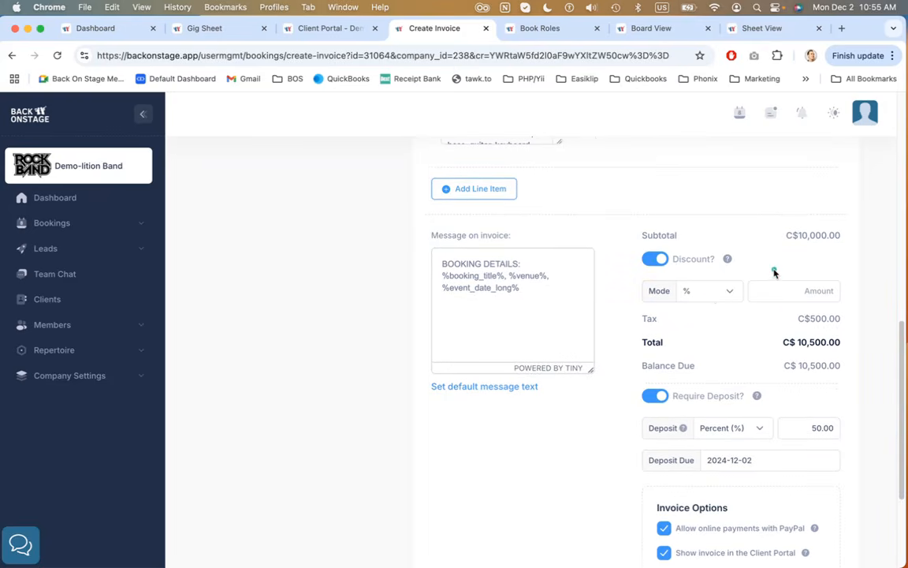
{"action": "scroll", "coordinate": [774, 272], "scroll_direction": "down", "scroll_amount": 3}
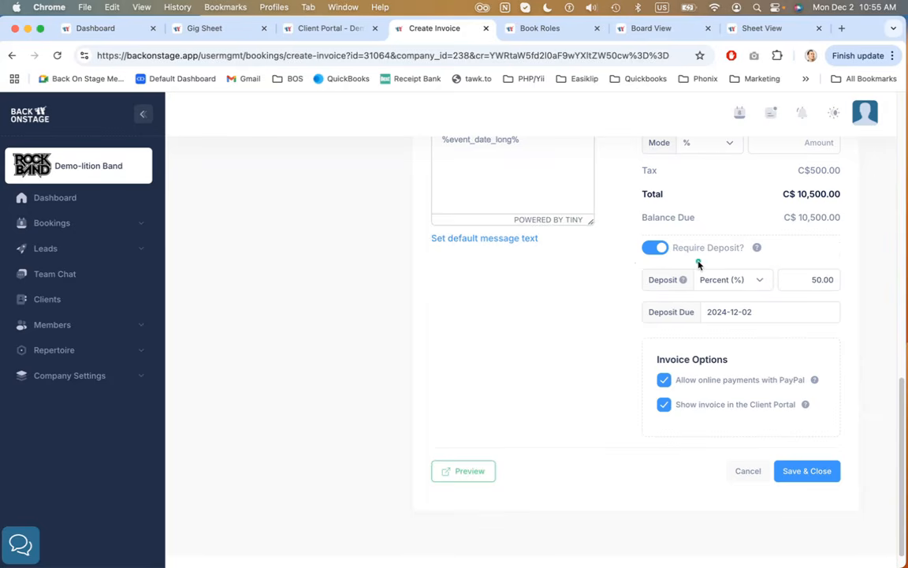
{"action": "scroll", "coordinate": [562, 306], "scroll_direction": "up", "scroll_amount": 3}
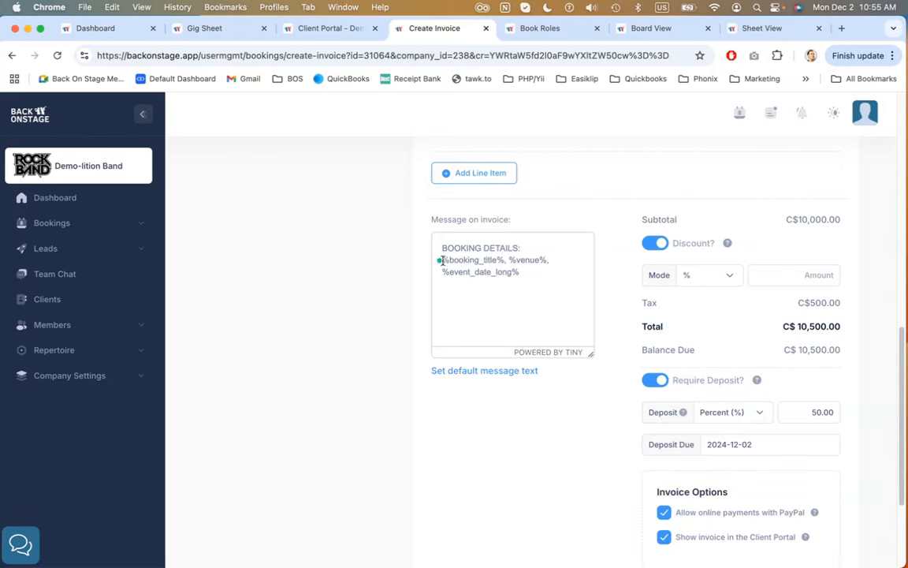
Examine the invoice message placeholders and the token list in the default message text dialog, then cancel the dialog
{"action": "left_click_drag", "start_coordinate": [532, 269], "coordinate": [442, 265]}
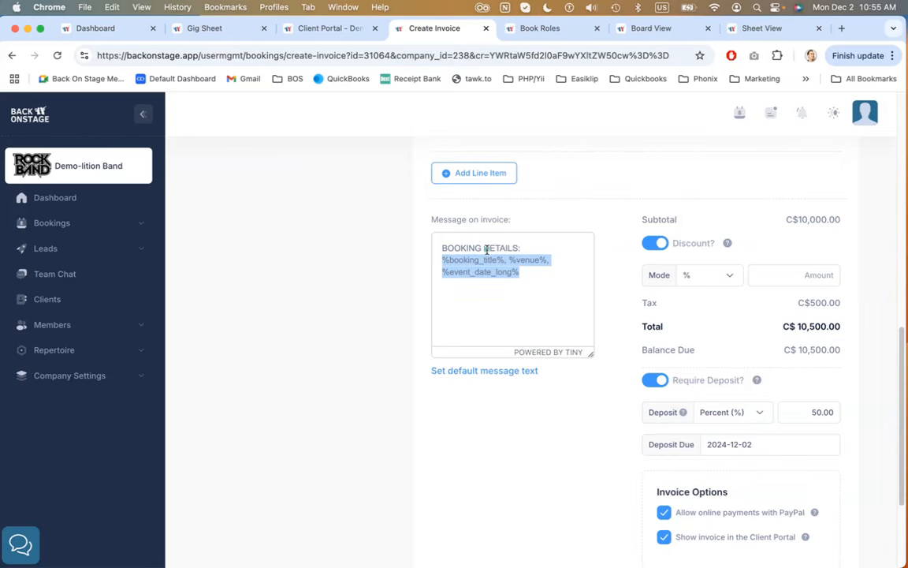
{"action": "left_click", "coordinate": [540, 273]}
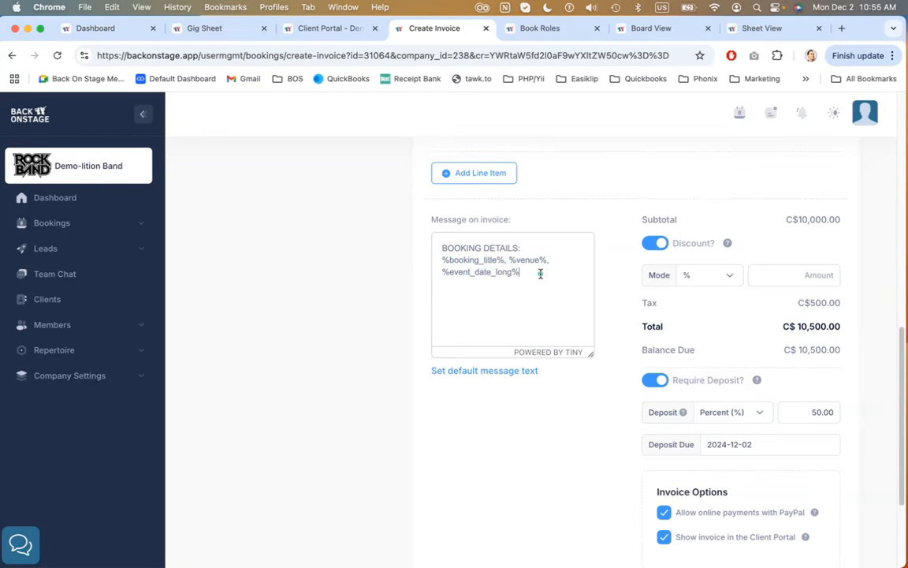
{"action": "left_click", "coordinate": [494, 372]}
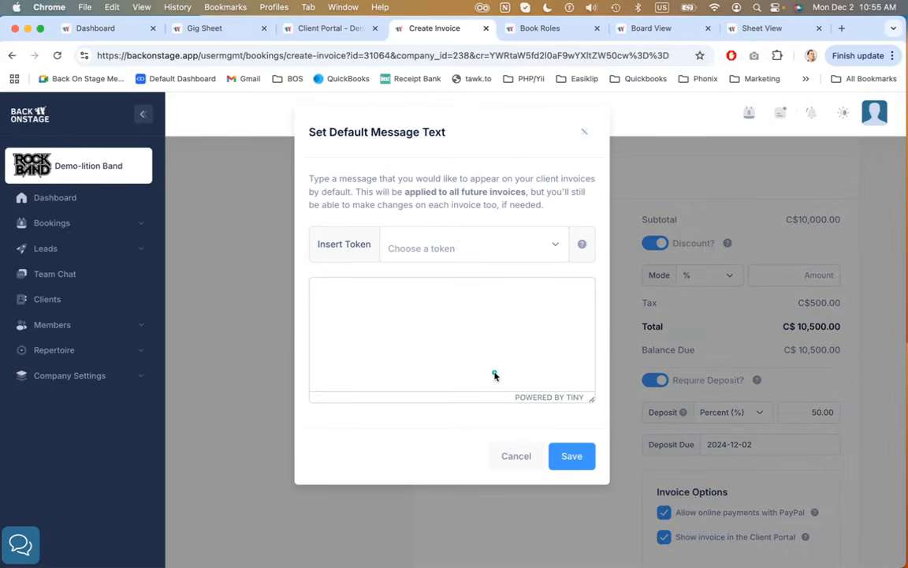
{"action": "left_click", "coordinate": [440, 303]}
{"action": "left_click", "coordinate": [427, 247]}
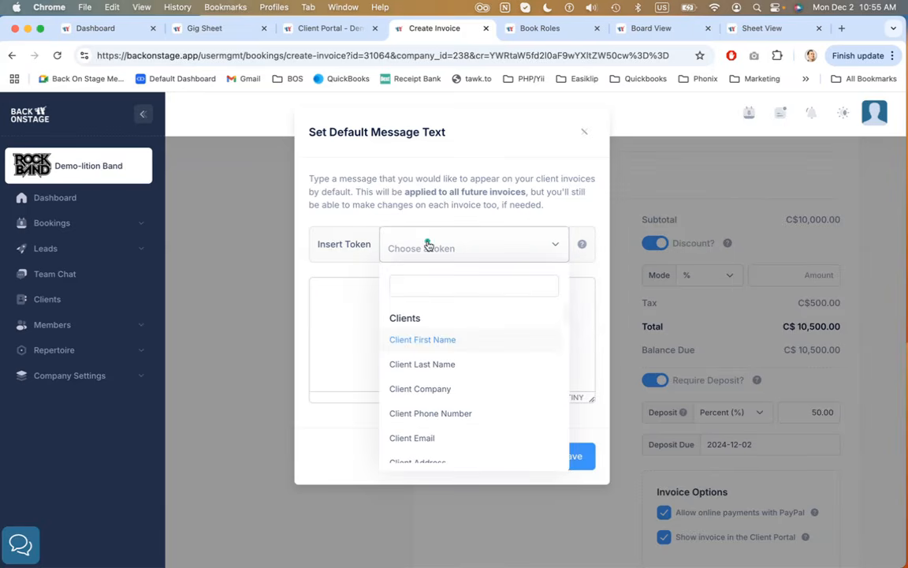
{"action": "scroll", "coordinate": [469, 353], "scroll_direction": "down", "scroll_amount": 10}
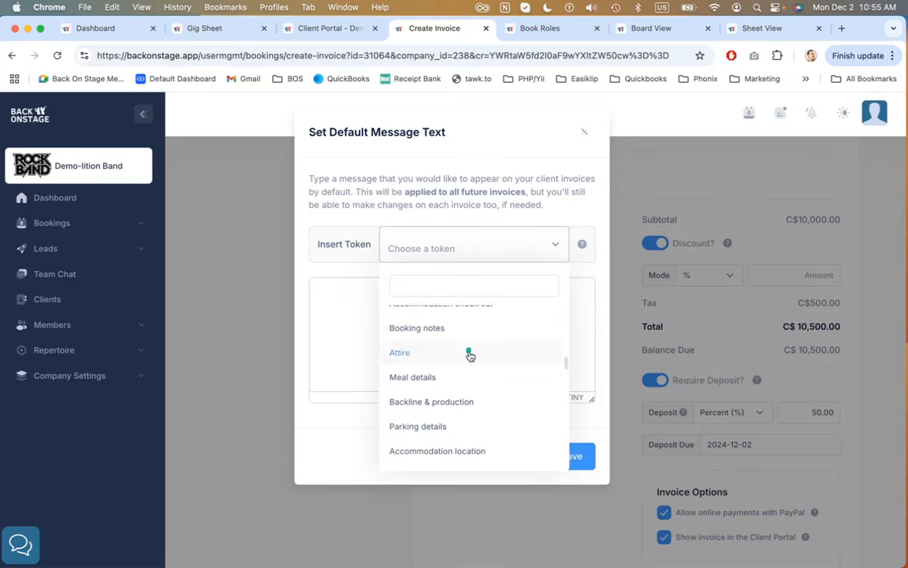
{"action": "scroll", "coordinate": [469, 354], "scroll_direction": "up", "scroll_amount": 10}
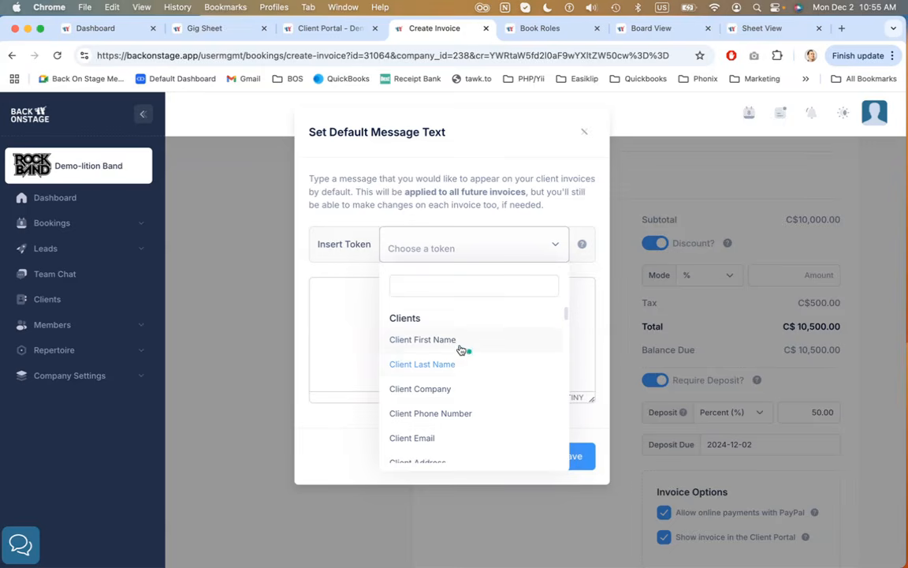
{"action": "left_click", "coordinate": [465, 240]}
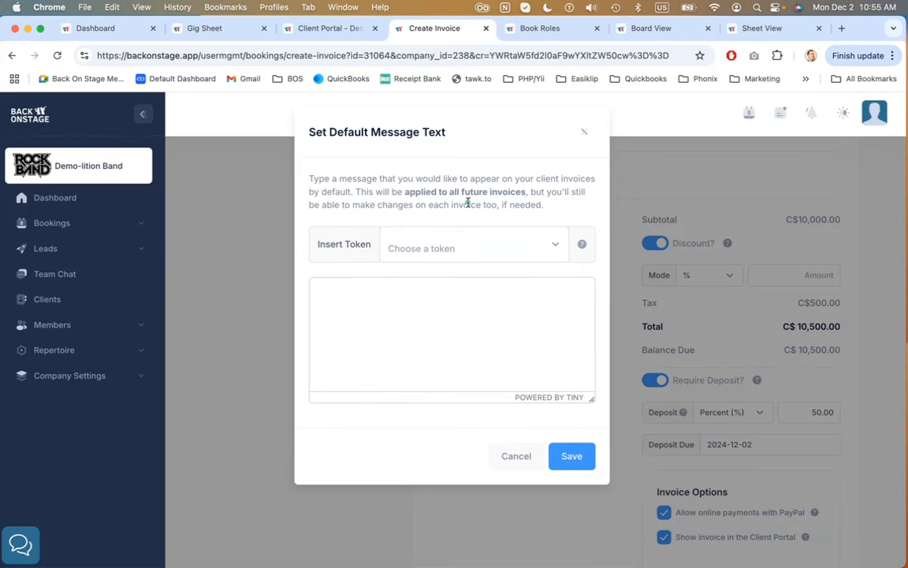
{"action": "left_click", "coordinate": [517, 456]}
Save and close the invoice
{"action": "scroll", "coordinate": [578, 404], "scroll_direction": "down", "scroll_amount": 4}
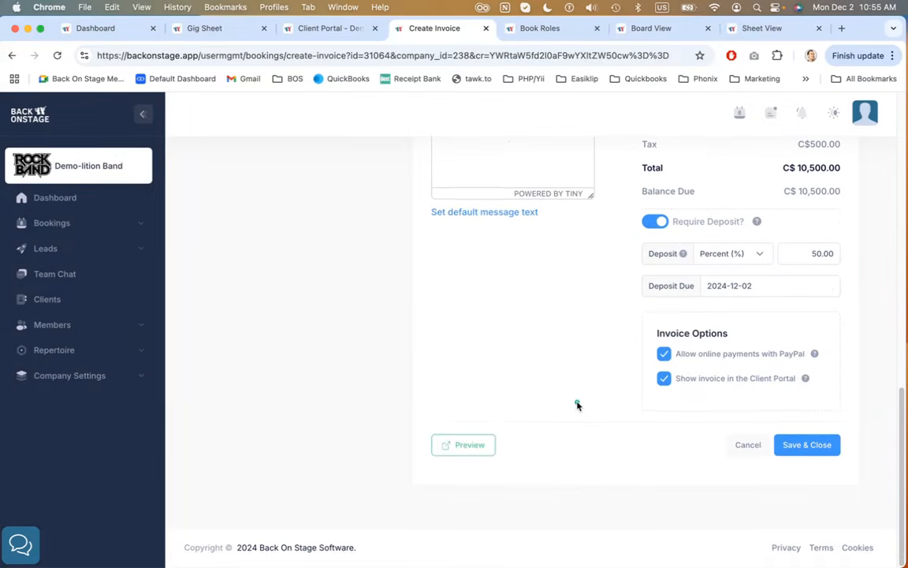
{"action": "left_click", "coordinate": [811, 449]}
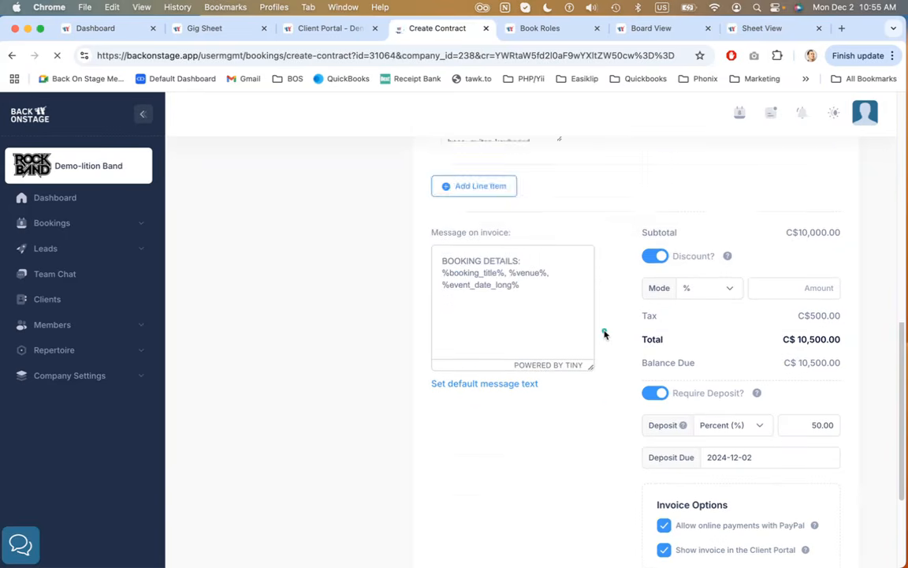
Review the client contract's template, title, dates, body text and signature options, then cancel without saving
{"action": "scroll", "coordinate": [654, 268], "scroll_direction": "down", "scroll_amount": 1}
{"action": "scroll", "coordinate": [655, 268], "scroll_direction": "down", "scroll_amount": 2}
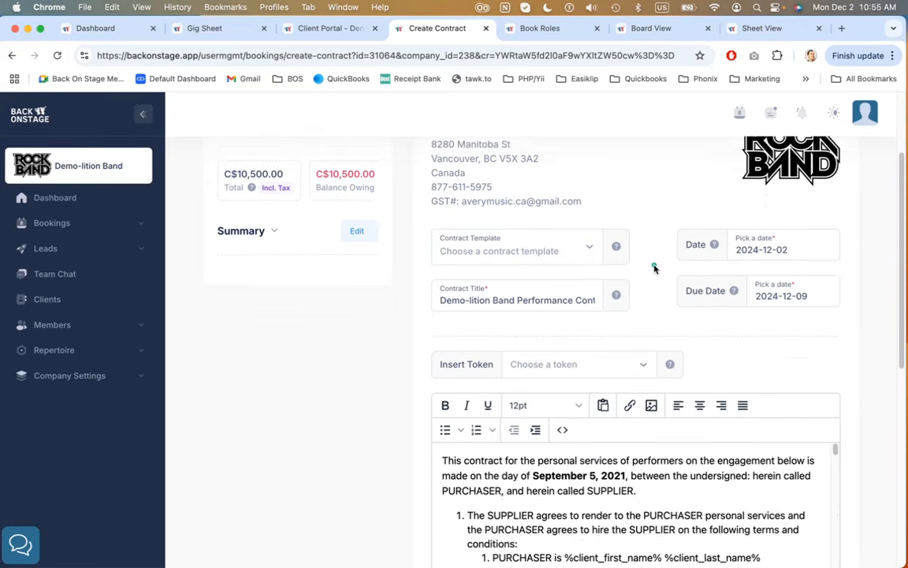
{"action": "scroll", "coordinate": [654, 268], "scroll_direction": "up", "scroll_amount": 3}
{"action": "scroll", "coordinate": [654, 268], "scroll_direction": "down", "scroll_amount": 3}
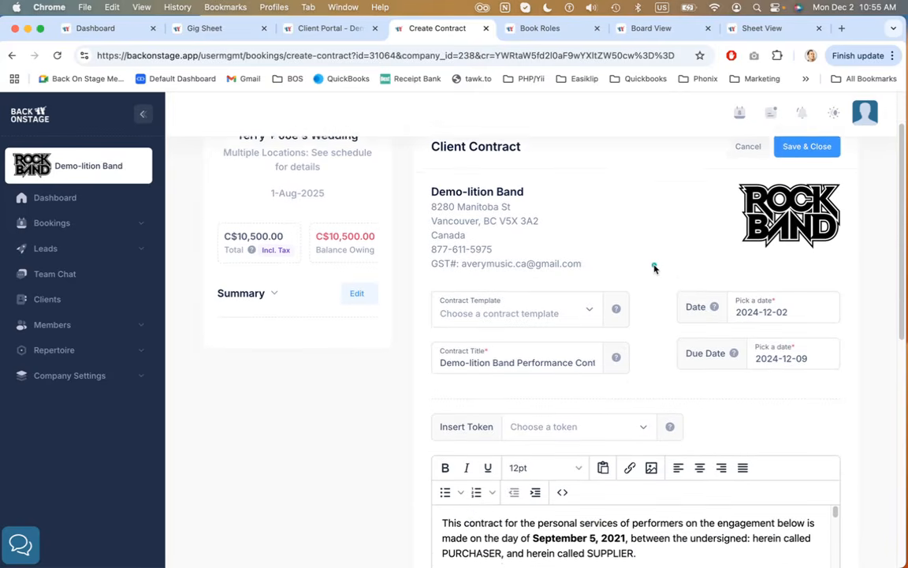
{"action": "scroll", "coordinate": [654, 272], "scroll_direction": "down", "scroll_amount": 5}
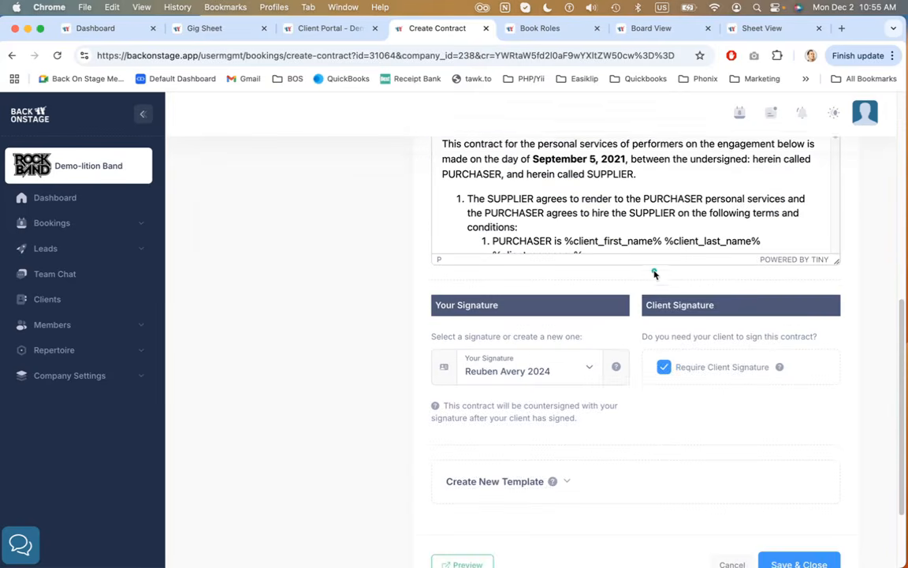
{"action": "scroll", "coordinate": [653, 266], "scroll_direction": "up", "scroll_amount": 3}
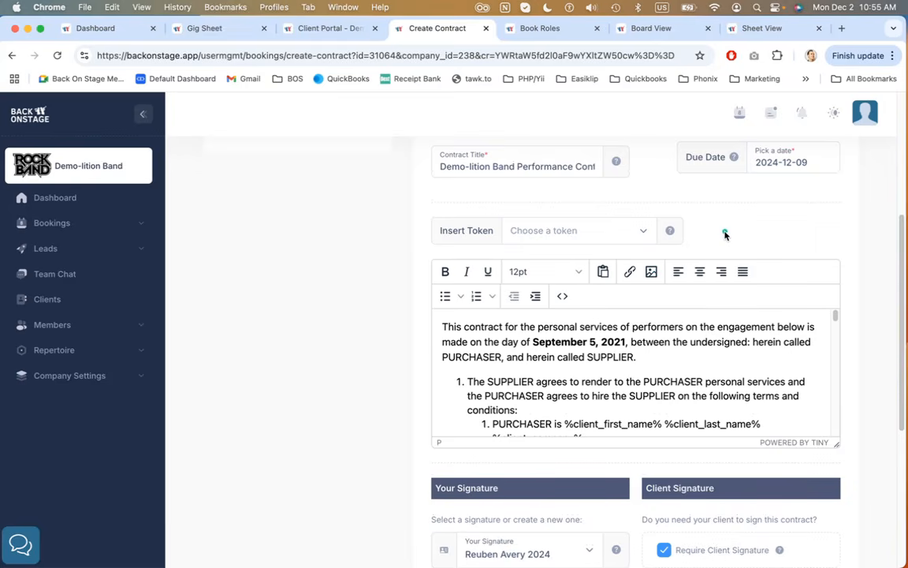
{"action": "scroll", "coordinate": [724, 233], "scroll_direction": "down", "scroll_amount": 3}
{"action": "scroll", "coordinate": [703, 358], "scroll_direction": "down", "scroll_amount": 1}
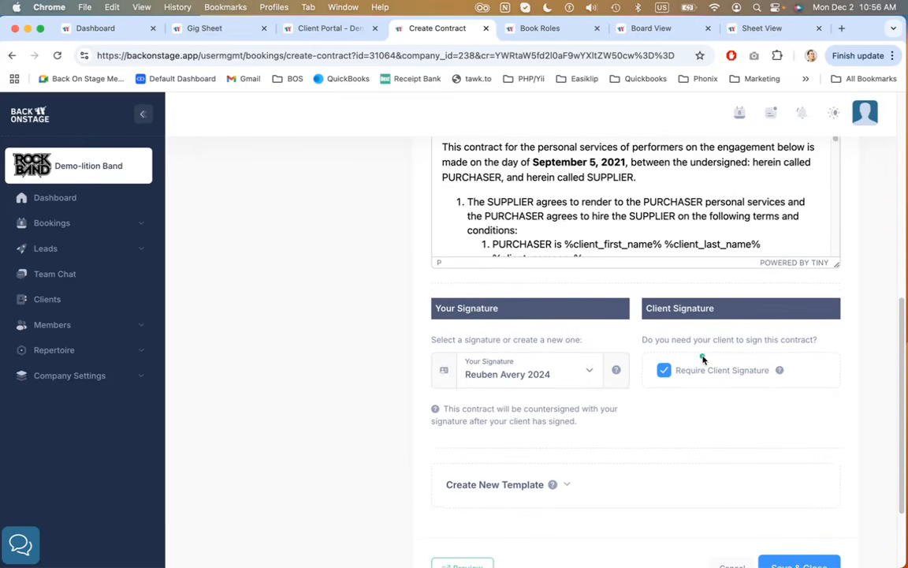
{"action": "left_click_drag", "start_coordinate": [443, 409], "coordinate": [590, 420]}
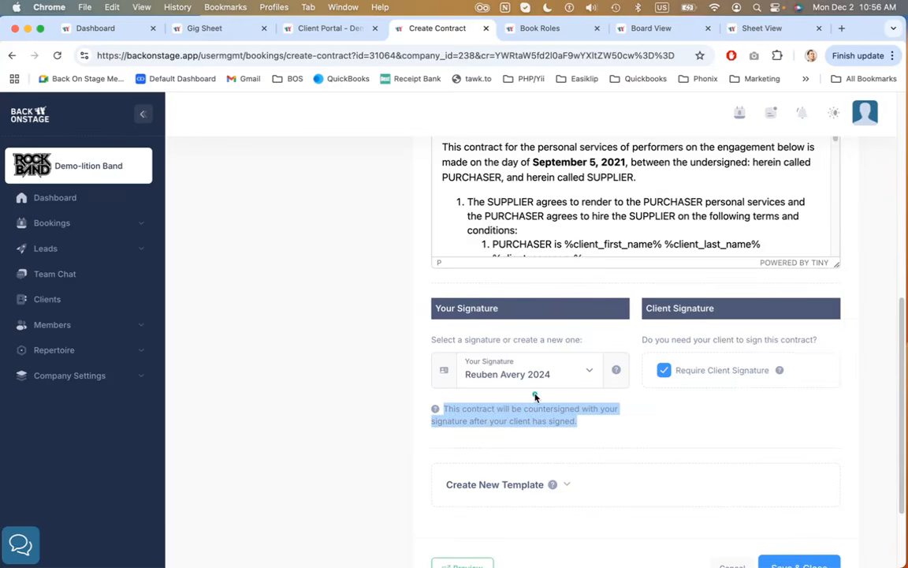
{"action": "left_click", "coordinate": [560, 374]}
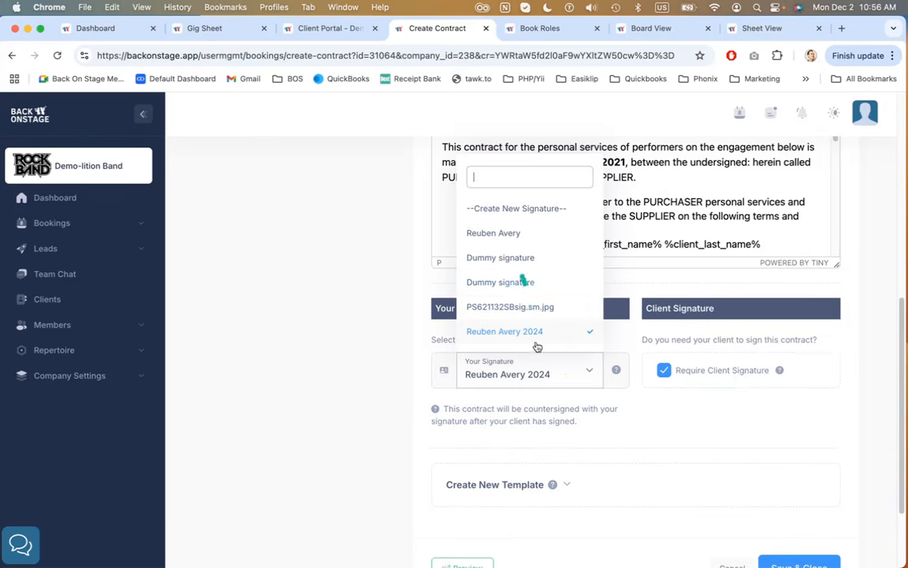
{"action": "left_click", "coordinate": [685, 455]}
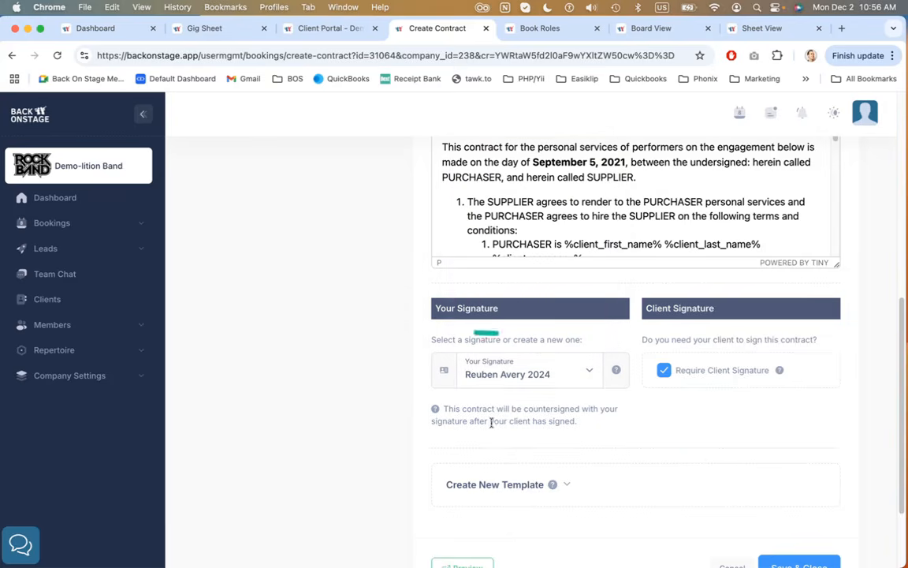
{"action": "scroll", "coordinate": [683, 421], "scroll_direction": "down", "scroll_amount": 2}
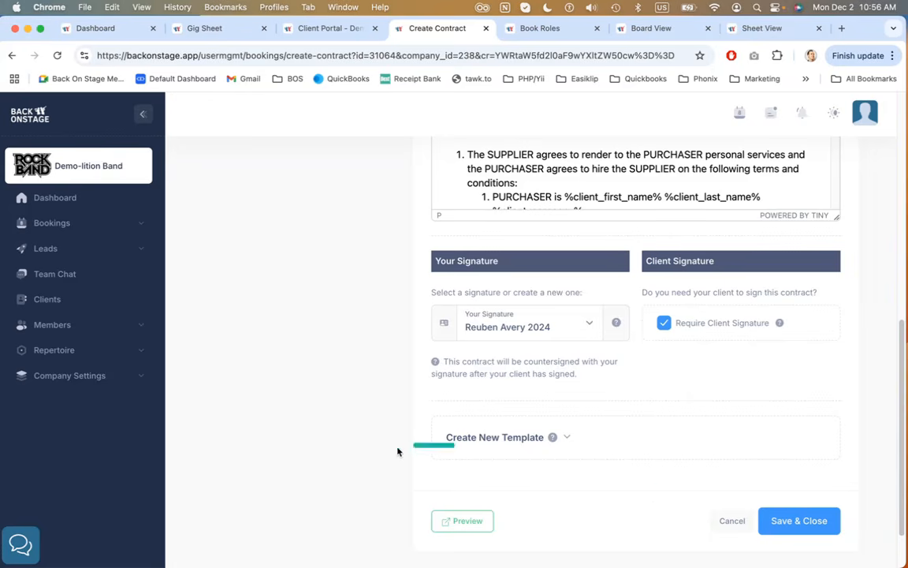
{"action": "scroll", "coordinate": [397, 450], "scroll_direction": "up", "scroll_amount": 10}
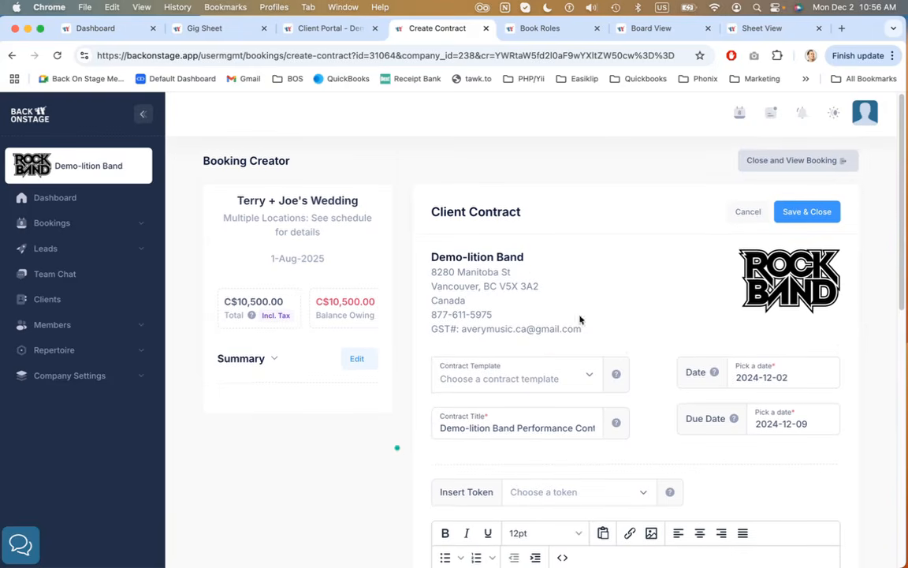
{"action": "left_click", "coordinate": [747, 212]}
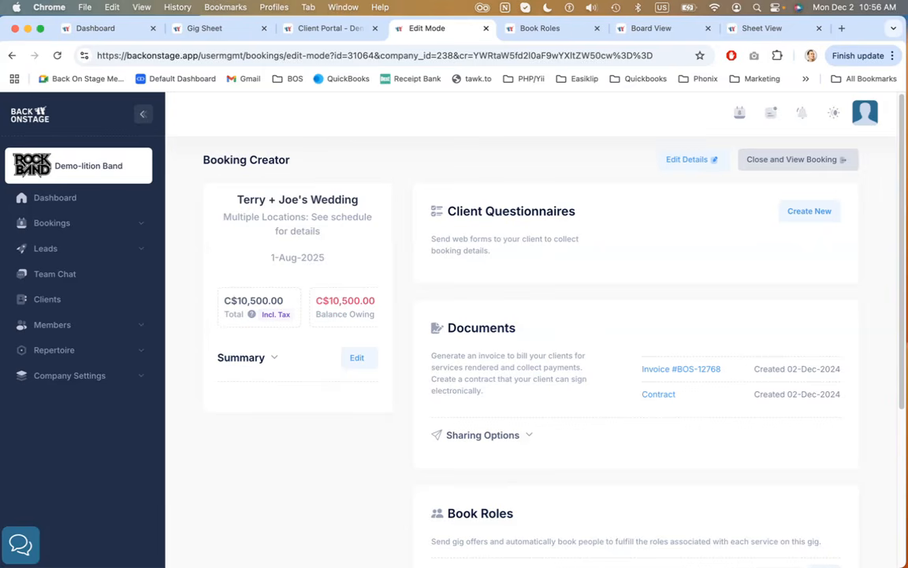
Open the Book Roles editor for the booking's 11-Piece Band service
{"action": "scroll", "coordinate": [649, 331], "scroll_direction": "down", "scroll_amount": 5}
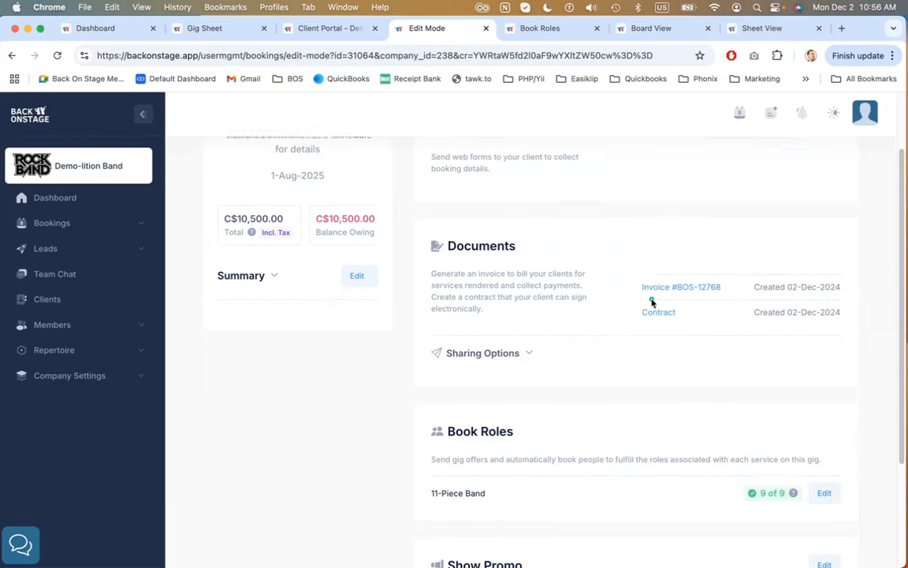
{"action": "scroll", "coordinate": [651, 302], "scroll_direction": "down", "scroll_amount": 1}
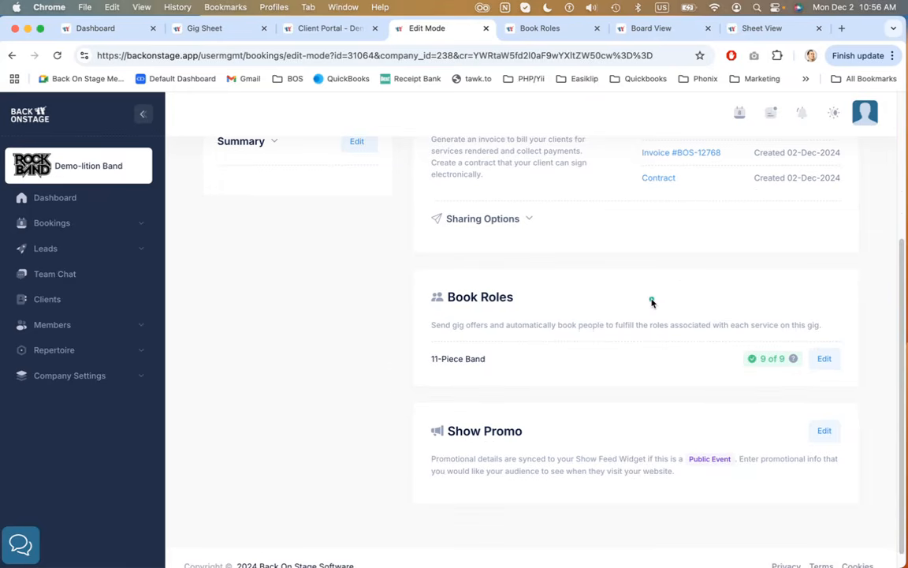
{"action": "left_click", "coordinate": [824, 360]}
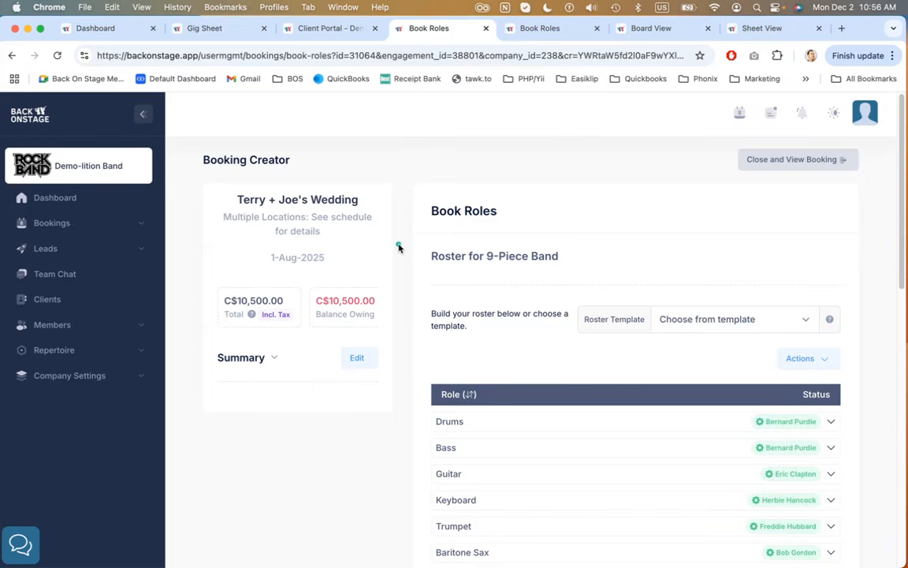
Close the duplicate Book Roles browser tab
{"action": "scroll", "coordinate": [398, 247], "scroll_direction": "down", "scroll_amount": 1}
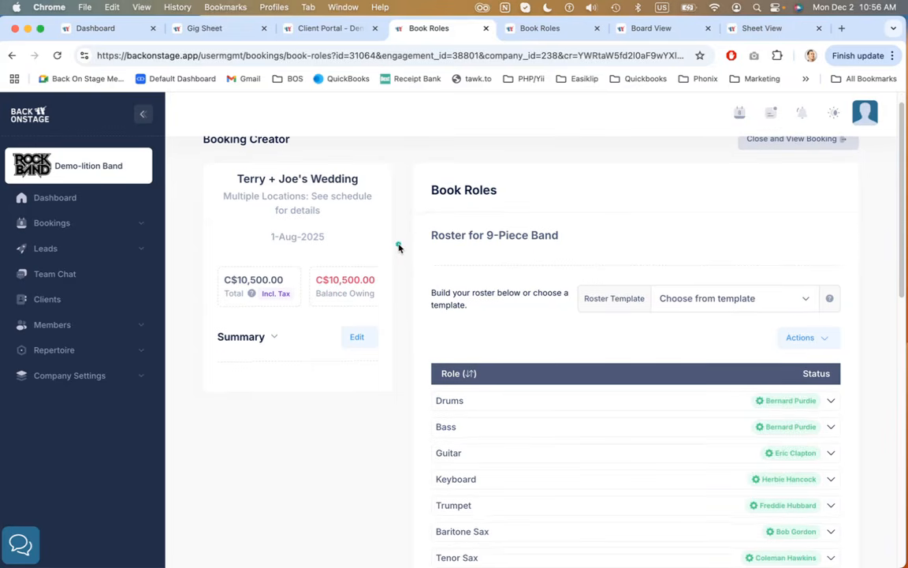
{"action": "scroll", "coordinate": [399, 247], "scroll_direction": "down", "scroll_amount": 5}
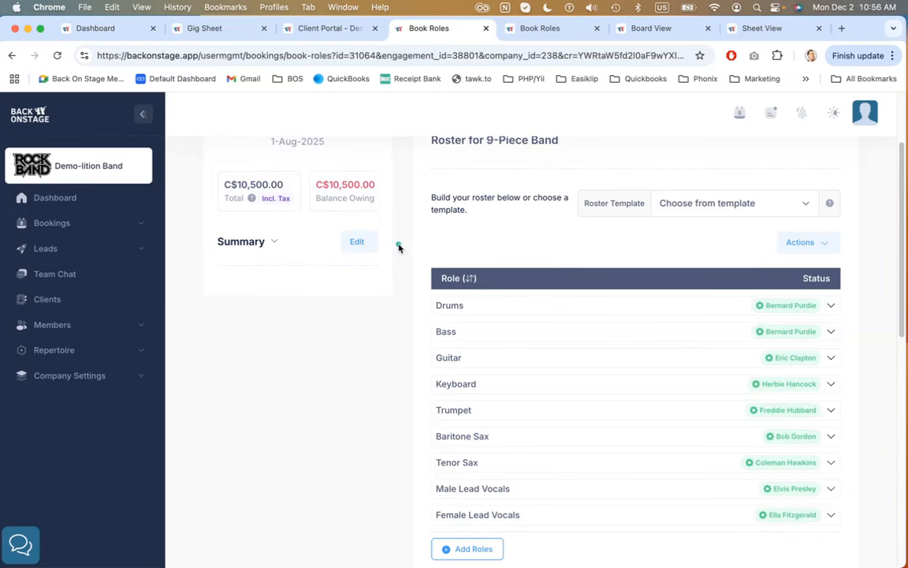
{"action": "left_click", "coordinate": [486, 28]}
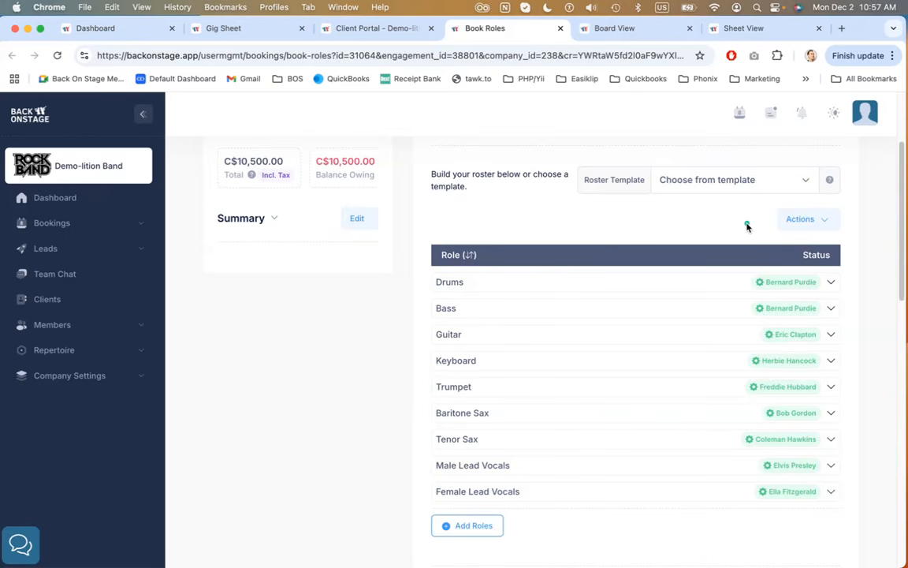
Check the roster Actions menu and expand the Female Lead Vocals role to view its offer method, member and rate
{"action": "scroll", "coordinate": [670, 236], "scroll_direction": "down", "scroll_amount": 2}
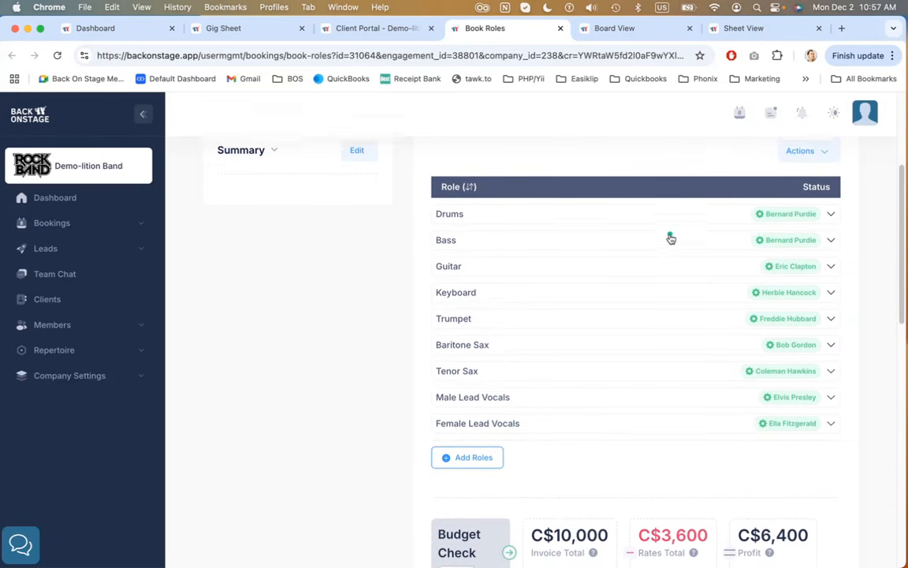
{"action": "scroll", "coordinate": [670, 237], "scroll_direction": "up", "scroll_amount": 5}
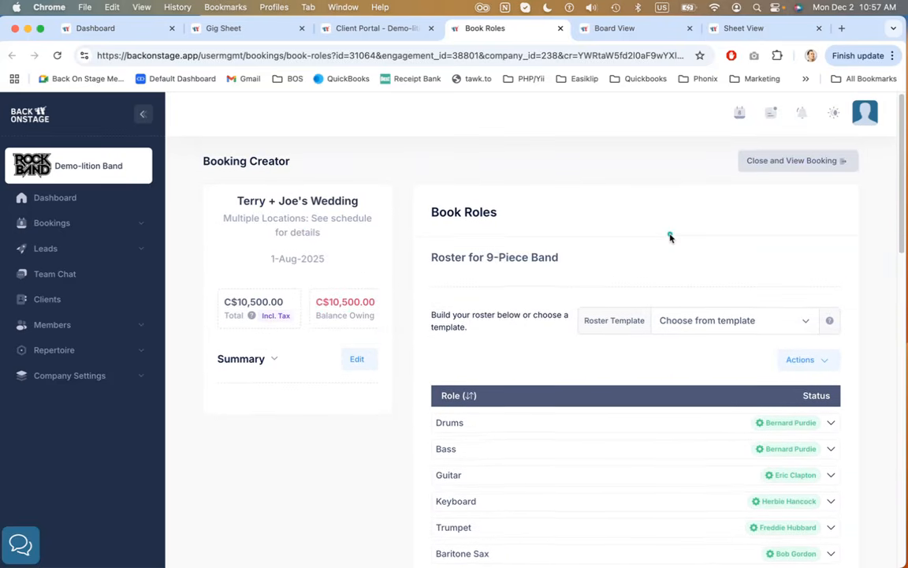
{"action": "scroll", "coordinate": [670, 237], "scroll_direction": "down", "scroll_amount": 5}
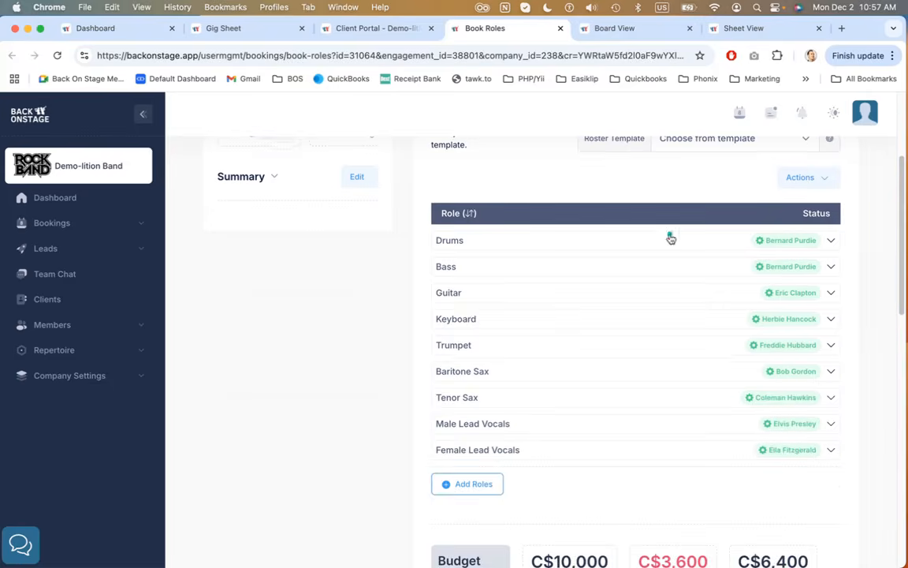
{"action": "left_click", "coordinate": [810, 179]}
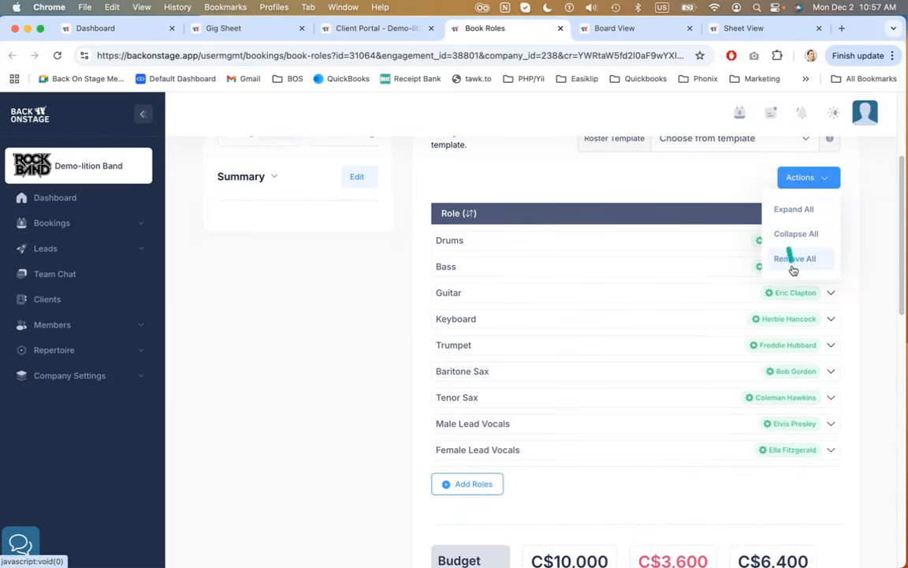
{"action": "left_click", "coordinate": [657, 185]}
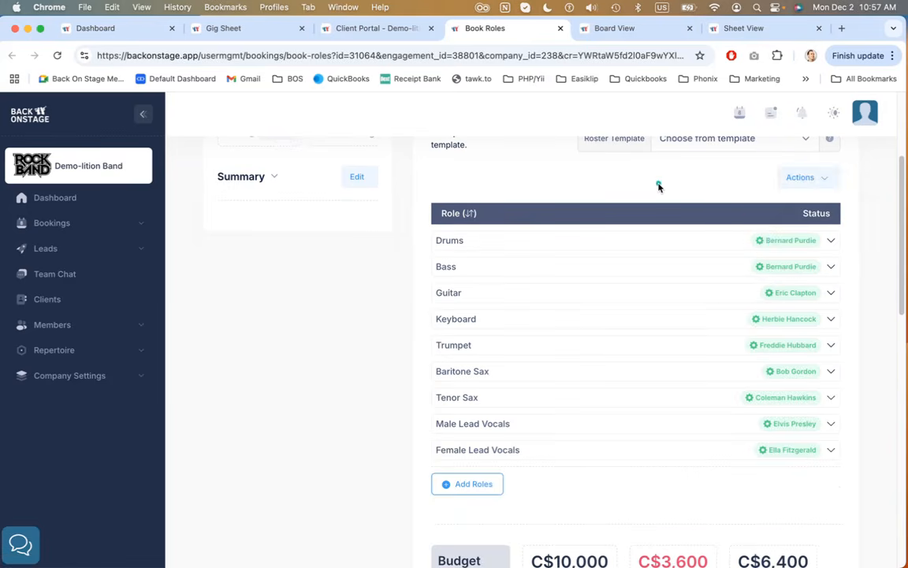
{"action": "left_click", "coordinate": [656, 450]}
{"action": "scroll", "coordinate": [645, 377], "scroll_direction": "down", "scroll_amount": 3}
{"action": "scroll", "coordinate": [646, 376], "scroll_direction": "down", "scroll_amount": 2}
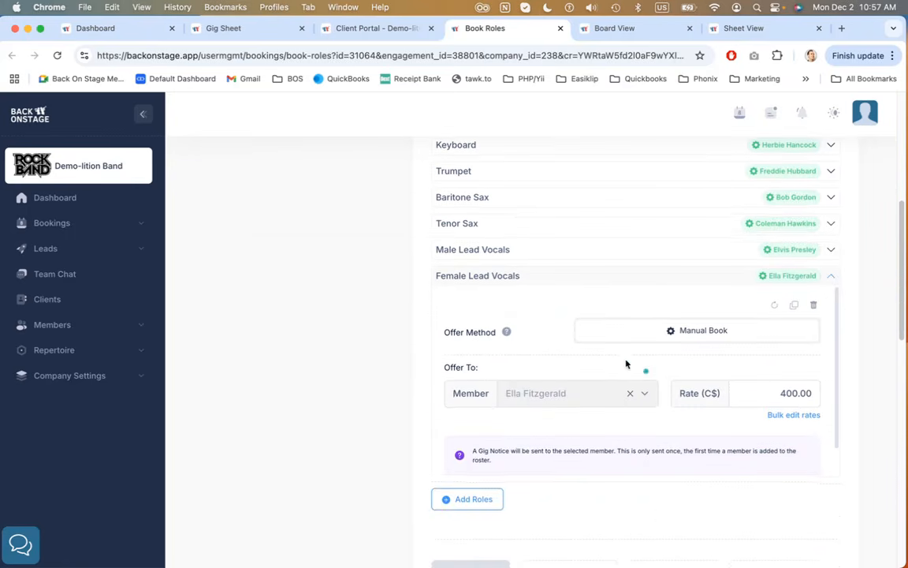
Read the Offer Methods help explaining Auto-Book, Manual Book and Shotgun, then close it
{"action": "left_click", "coordinate": [507, 332]}
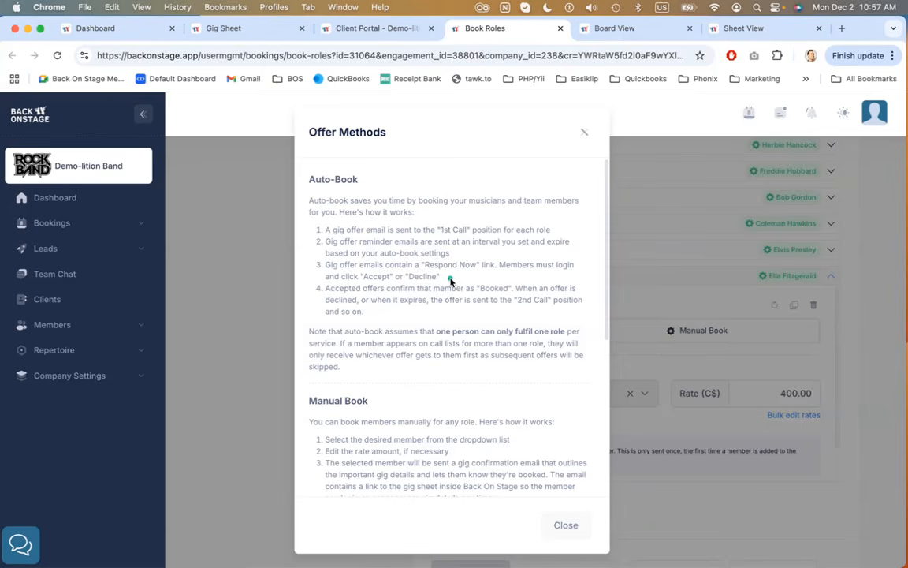
{"action": "scroll", "coordinate": [450, 281], "scroll_direction": "down", "scroll_amount": 7}
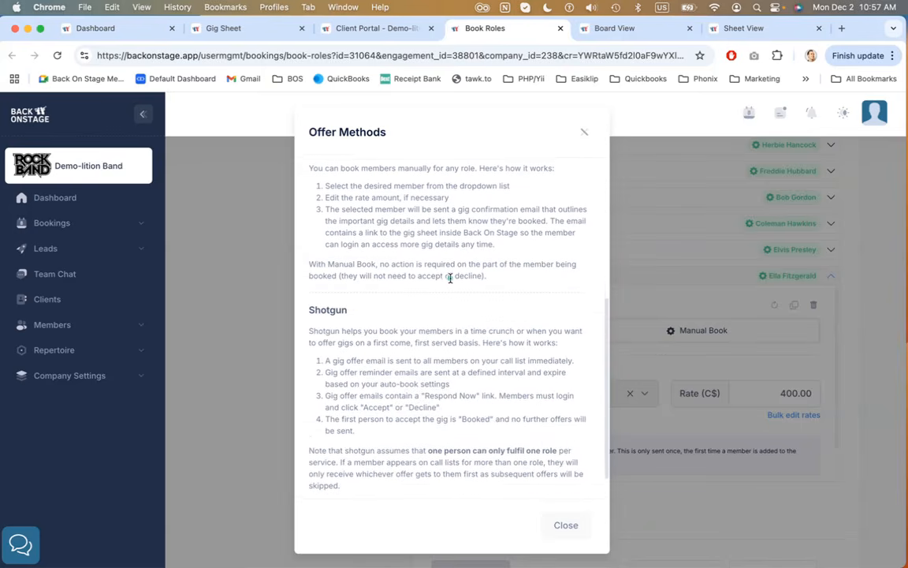
{"action": "scroll", "coordinate": [451, 280], "scroll_direction": "up", "scroll_amount": 7}
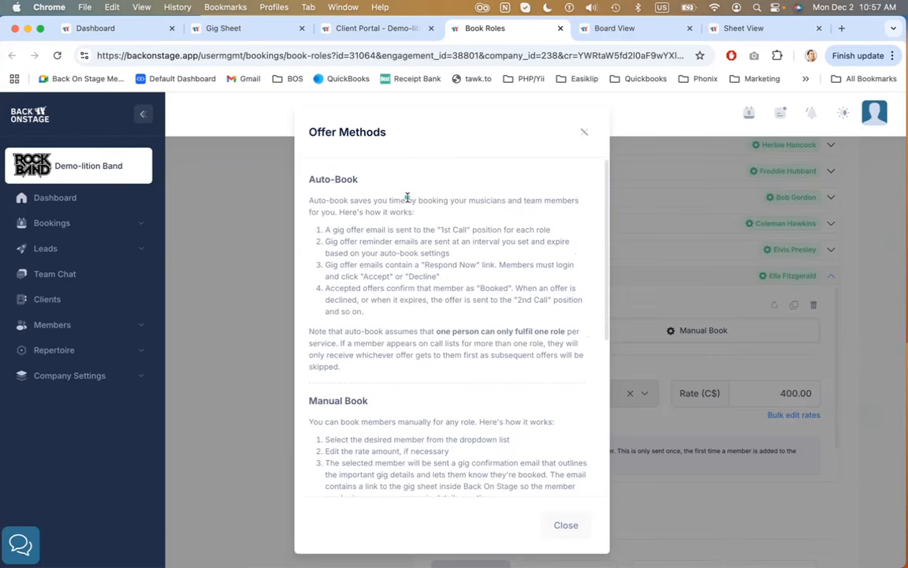
{"action": "left_click_drag", "start_coordinate": [312, 200], "coordinate": [405, 327]}
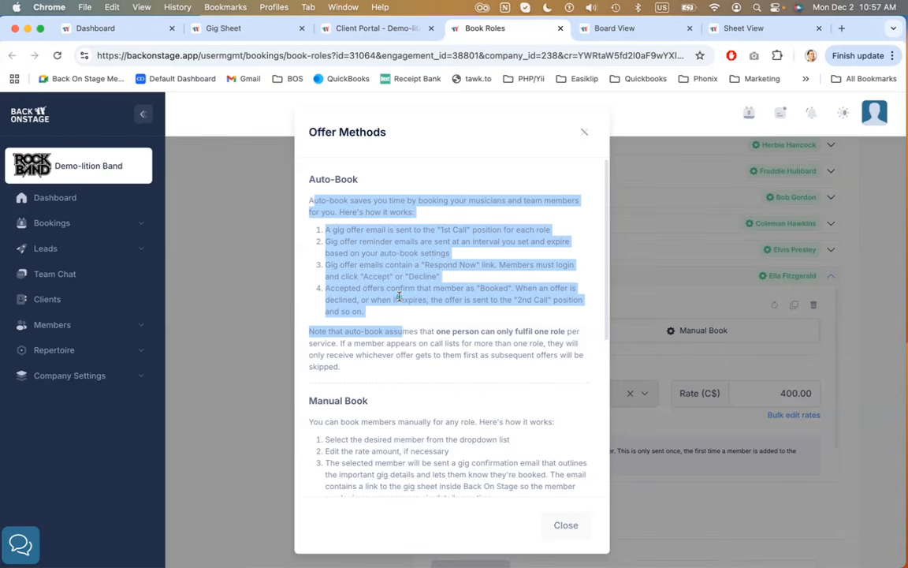
{"action": "scroll", "coordinate": [403, 299], "scroll_direction": "down", "scroll_amount": 5}
{"action": "left_click_drag", "start_coordinate": [326, 273], "coordinate": [492, 328]}
{"action": "scroll", "coordinate": [423, 311], "scroll_direction": "down", "scroll_amount": 3}
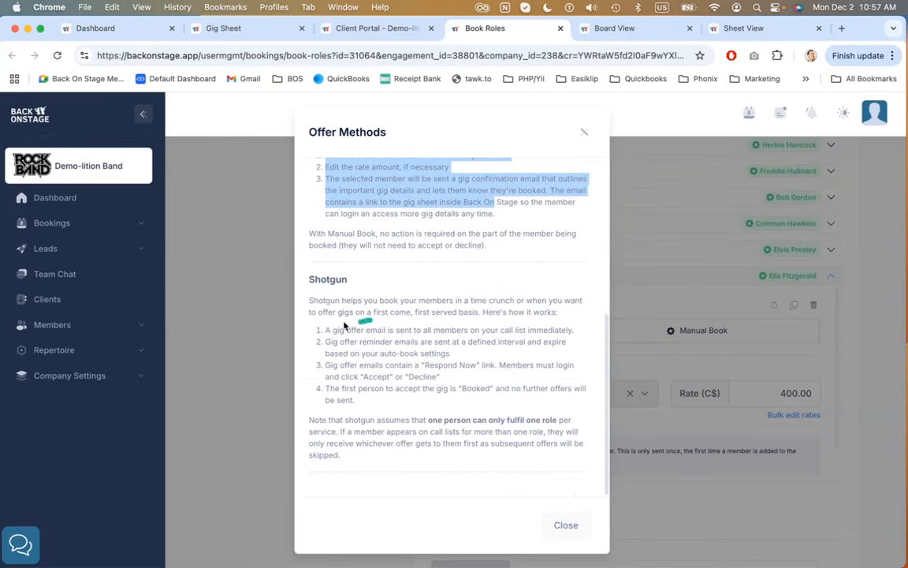
{"action": "left_click_drag", "start_coordinate": [325, 329], "coordinate": [407, 415]}
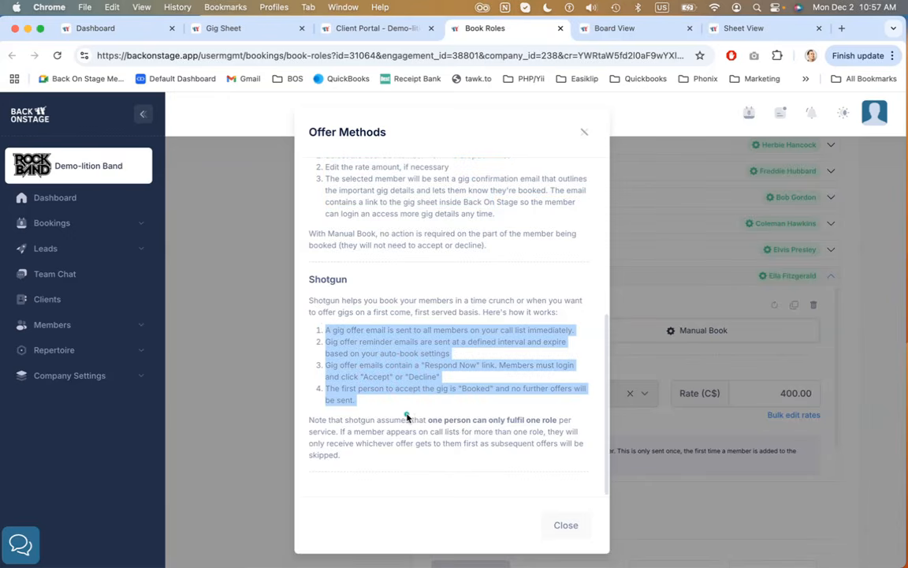
{"action": "left_click", "coordinate": [563, 523]}
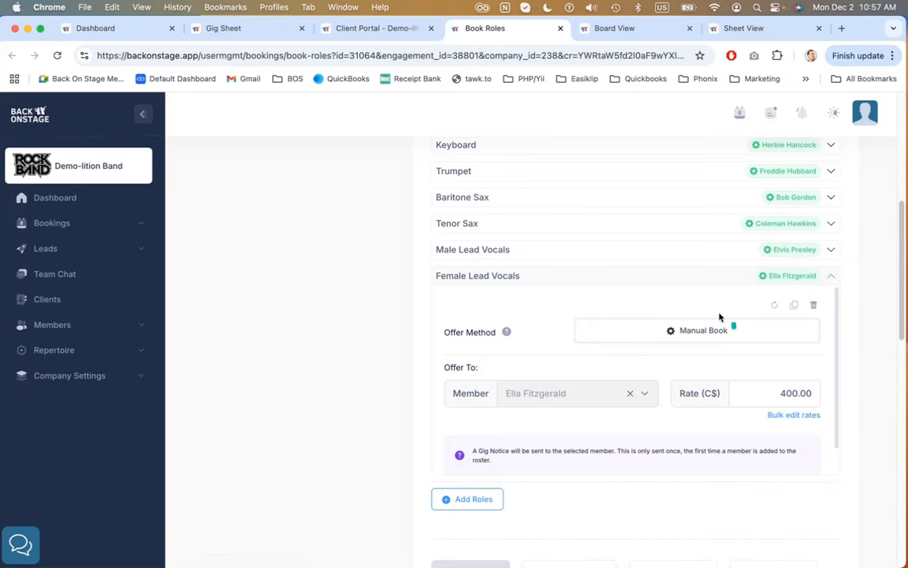
Check the booking status tooltips on the roster's booked roles
{"action": "scroll", "coordinate": [713, 315], "scroll_direction": "up", "scroll_amount": 5}
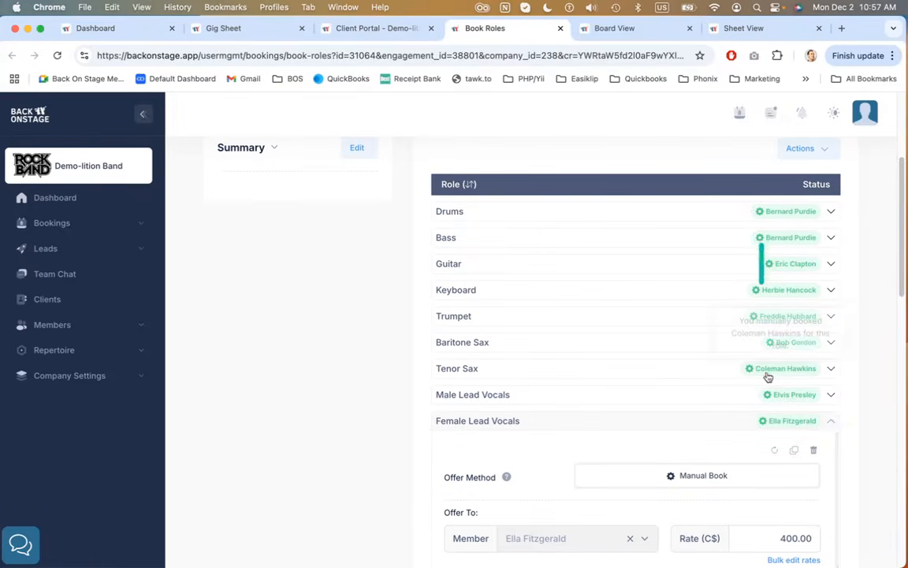
{"action": "mouse_move", "coordinate": [769, 398]}
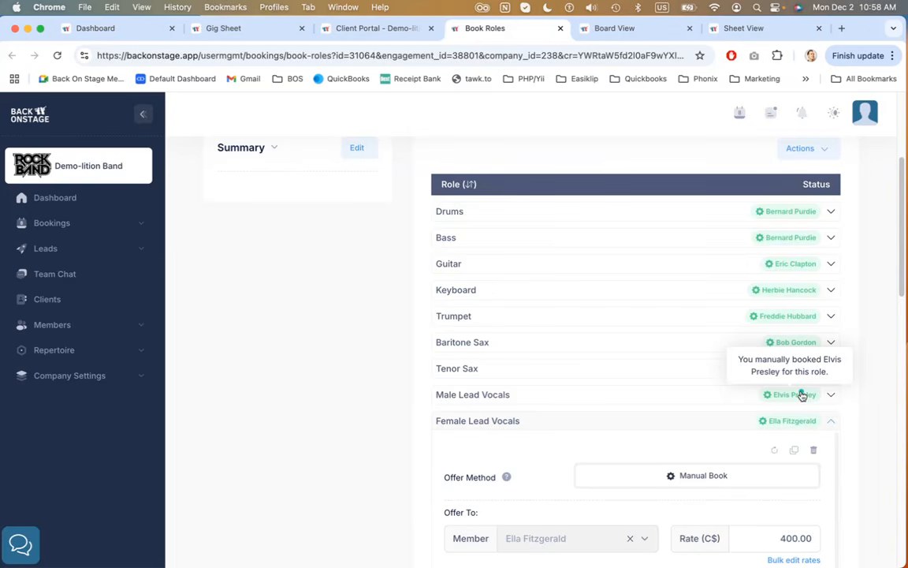
{"action": "scroll", "coordinate": [699, 398], "scroll_direction": "down", "scroll_amount": 5}
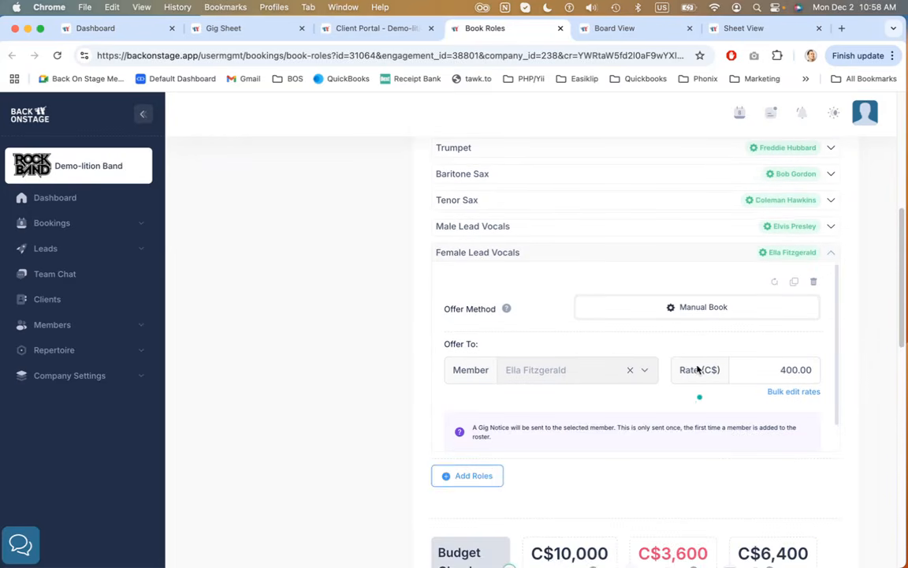
{"action": "left_click", "coordinate": [771, 281]}
{"action": "scroll", "coordinate": [560, 301], "scroll_direction": "down", "scroll_amount": 1}
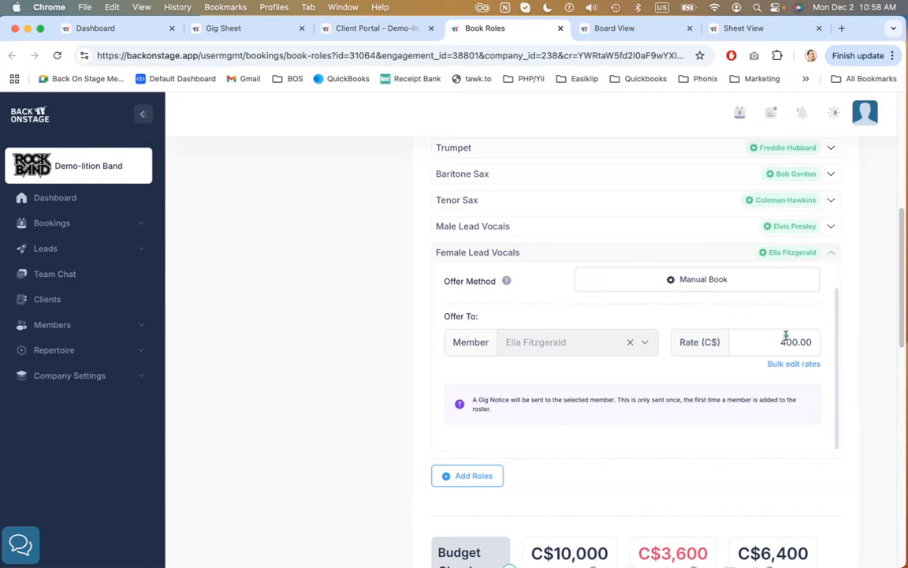
Open Bulk Edit Rates for the Female Lead Vocals role, switch to This Role, and close without saving
{"action": "left_click", "coordinate": [792, 365]}
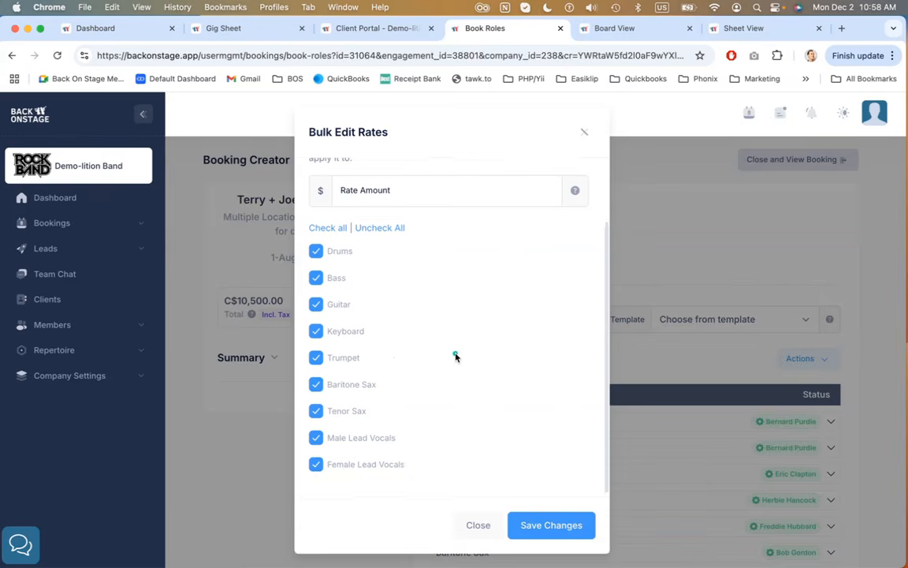
{"action": "scroll", "coordinate": [455, 356], "scroll_direction": "up", "scroll_amount": 2}
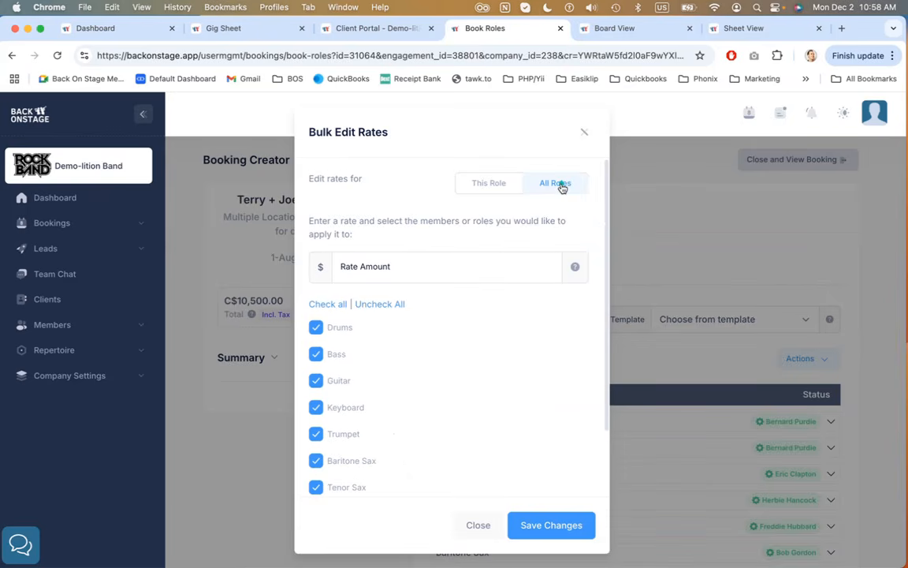
{"action": "left_click", "coordinate": [483, 187]}
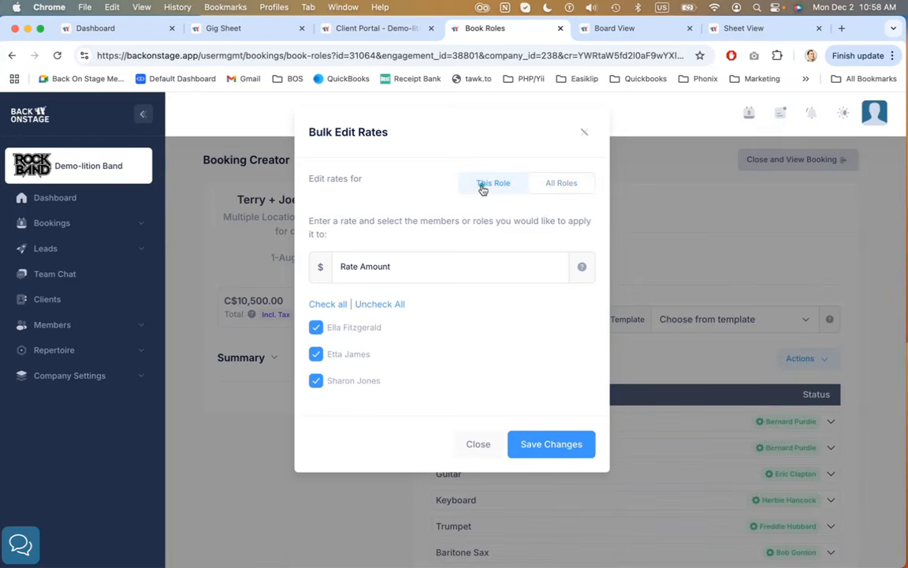
{"action": "left_click", "coordinate": [392, 268]}
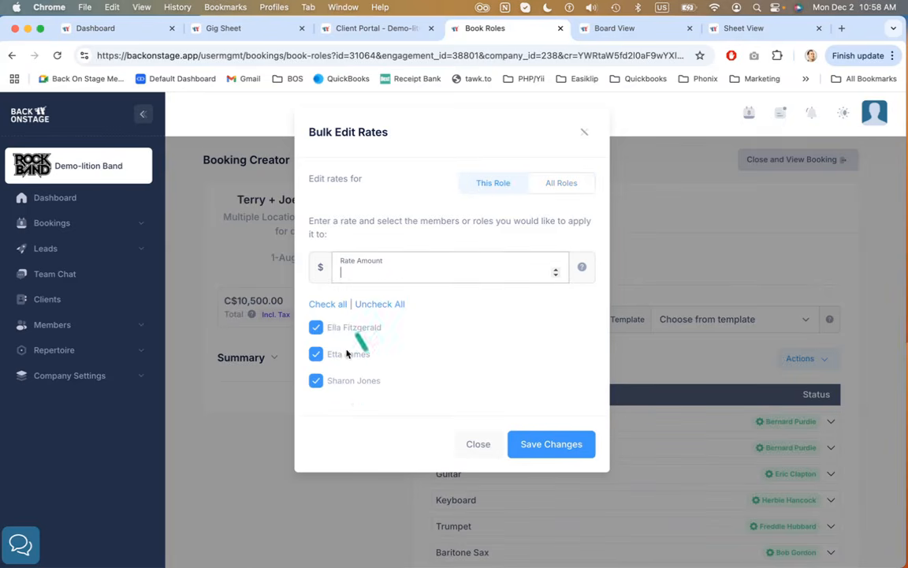
{"action": "left_click", "coordinate": [472, 446]}
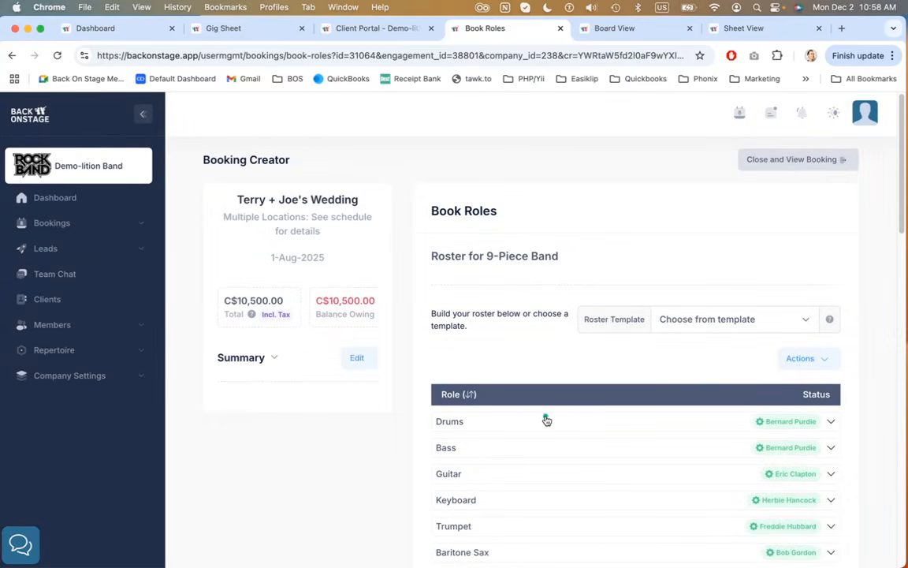
Read the Gig Notice note under the Female Lead Vocals role
{"action": "scroll", "coordinate": [547, 421], "scroll_direction": "down", "scroll_amount": 3}
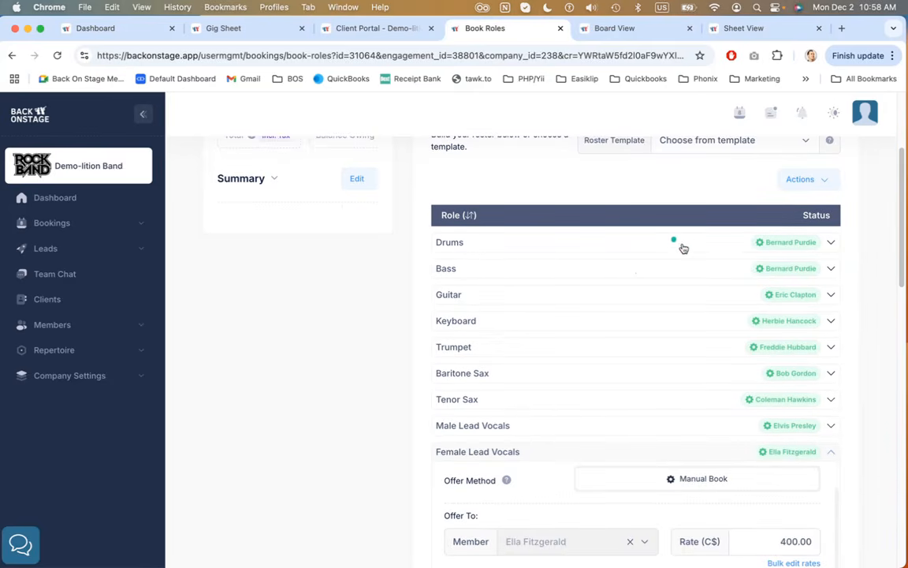
{"action": "scroll", "coordinate": [517, 383], "scroll_direction": "down", "scroll_amount": 3}
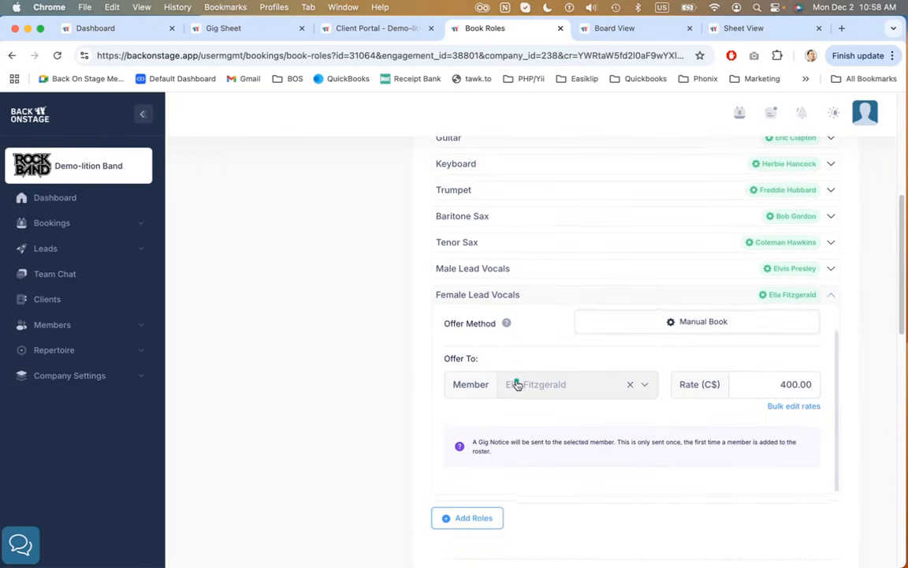
{"action": "left_click_drag", "start_coordinate": [478, 442], "coordinate": [555, 455]}
{"action": "left_click", "coordinate": [545, 454]}
{"action": "scroll", "coordinate": [484, 409], "scroll_direction": "down", "scroll_amount": 3}
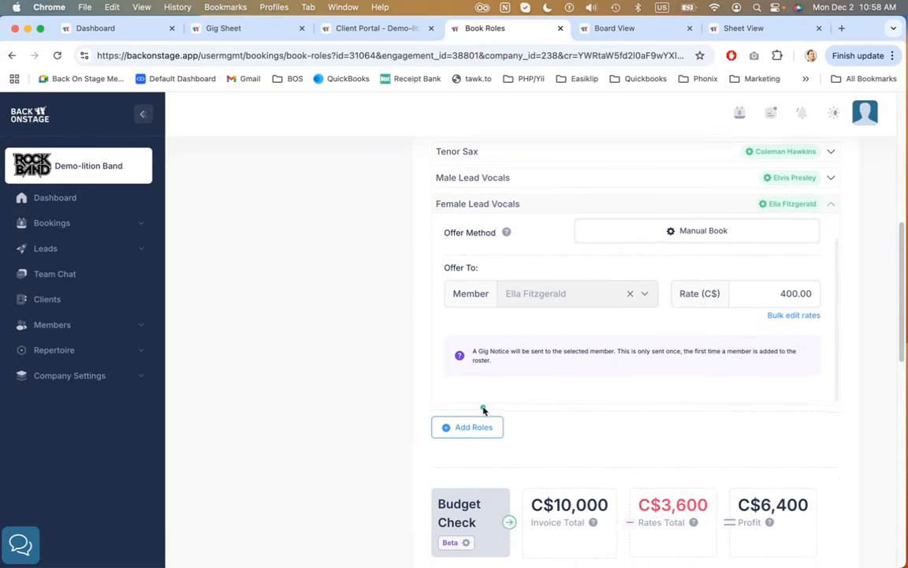
Add the Sound Technician role to the service at C$300, quantity 1
{"action": "scroll", "coordinate": [481, 409], "scroll_direction": "down", "scroll_amount": 2}
{"action": "left_click", "coordinate": [441, 379]}
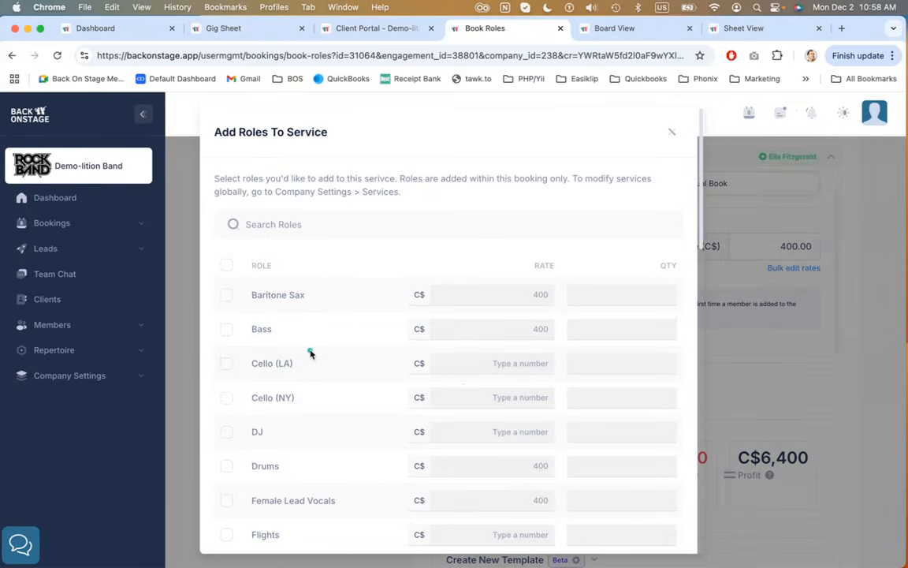
{"action": "left_click", "coordinate": [353, 226]}
{"action": "type", "text": "sound"}
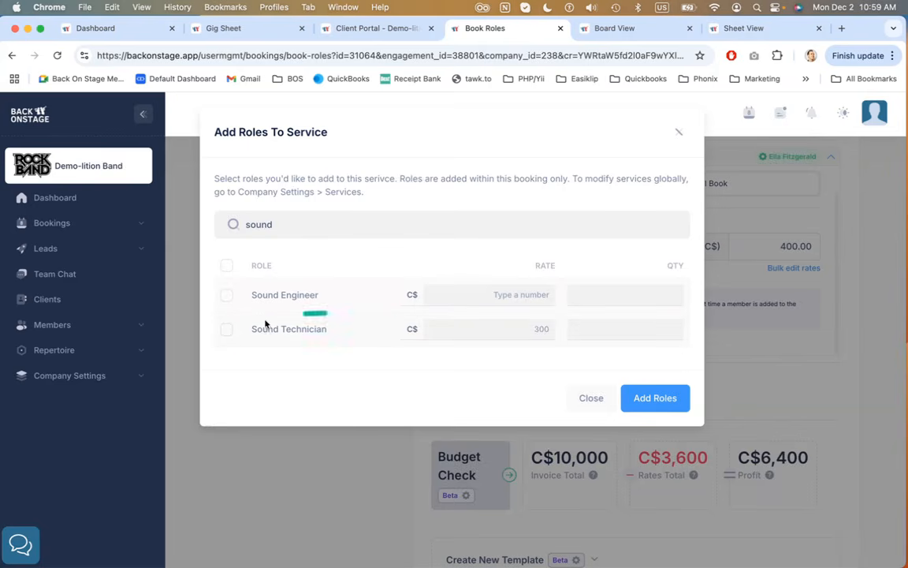
{"action": "left_click", "coordinate": [225, 330]}
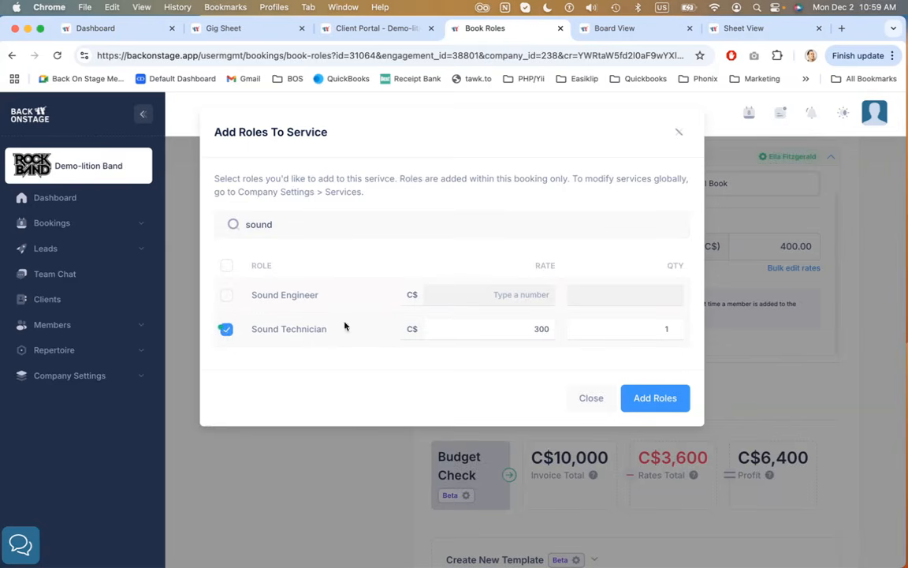
{"action": "left_click", "coordinate": [536, 326]}
{"action": "left_click", "coordinate": [652, 399]}
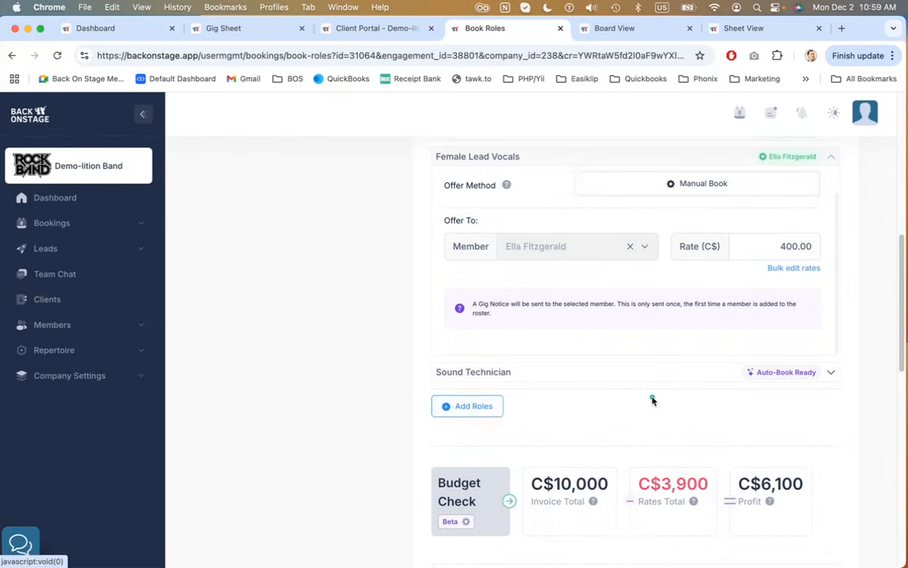
Expand the Sound Technician role to view its call list, members and rates
{"action": "left_click", "coordinate": [735, 375]}
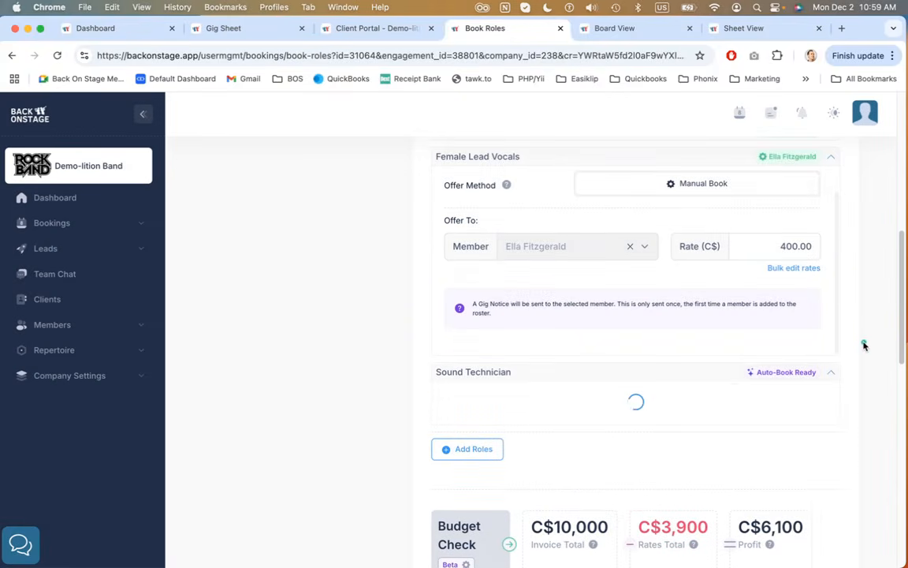
{"action": "scroll", "coordinate": [864, 345], "scroll_direction": "down", "scroll_amount": 2}
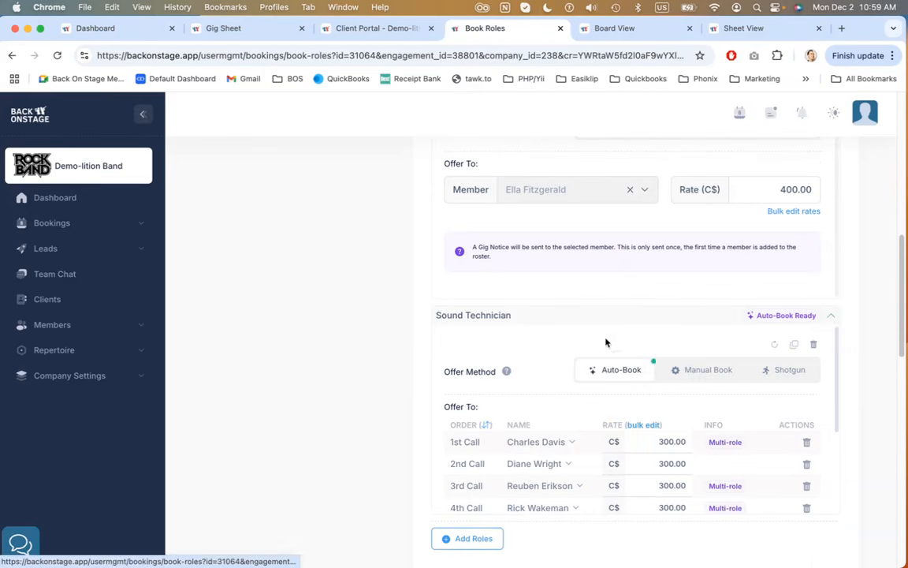
{"action": "scroll", "coordinate": [561, 319], "scroll_direction": "down", "scroll_amount": 3}
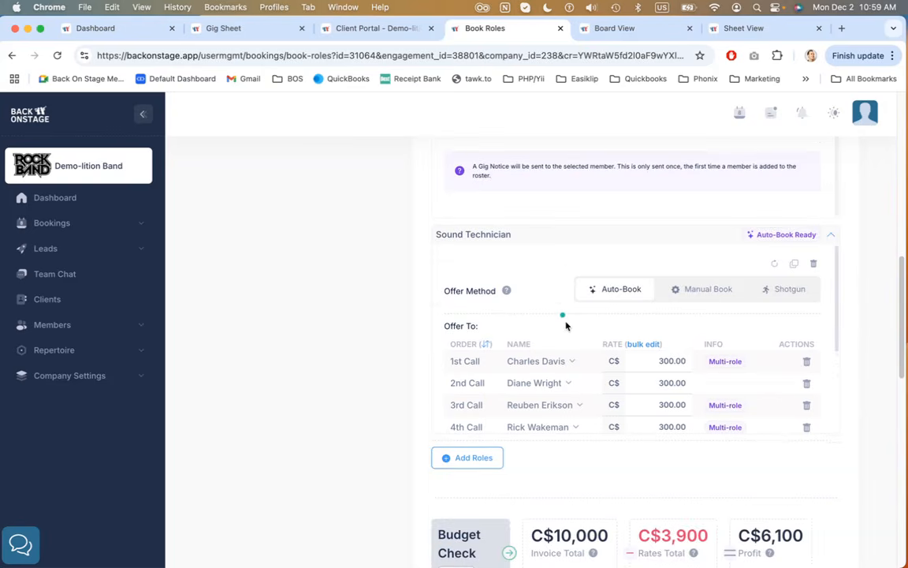
{"action": "scroll", "coordinate": [581, 354], "scroll_direction": "down", "scroll_amount": 1}
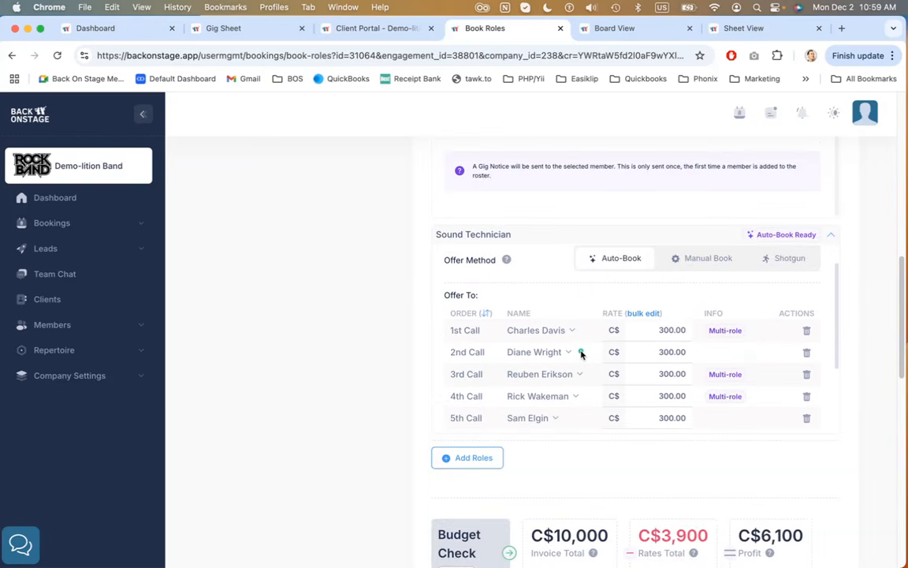
{"action": "scroll", "coordinate": [581, 354], "scroll_direction": "down", "scroll_amount": 2}
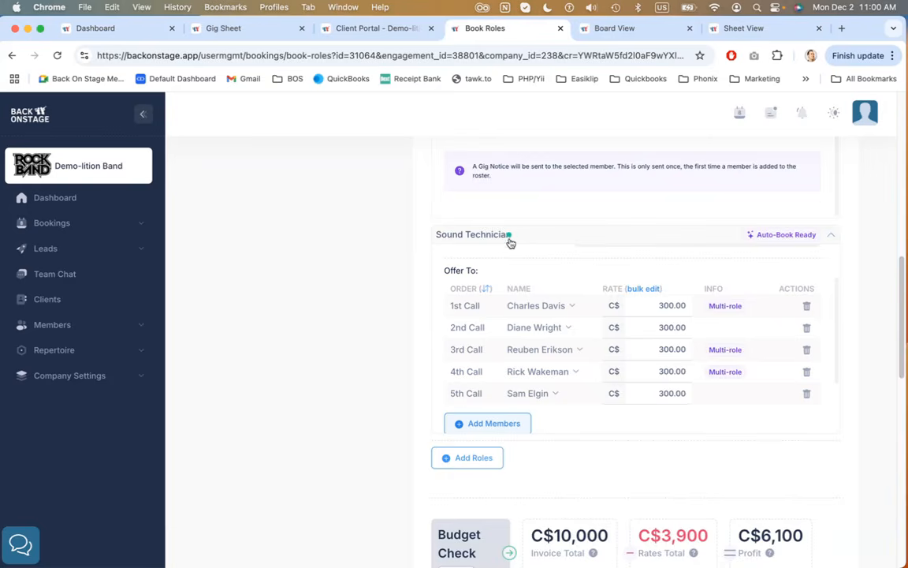
{"action": "scroll", "coordinate": [549, 321], "scroll_direction": "down", "scroll_amount": 1}
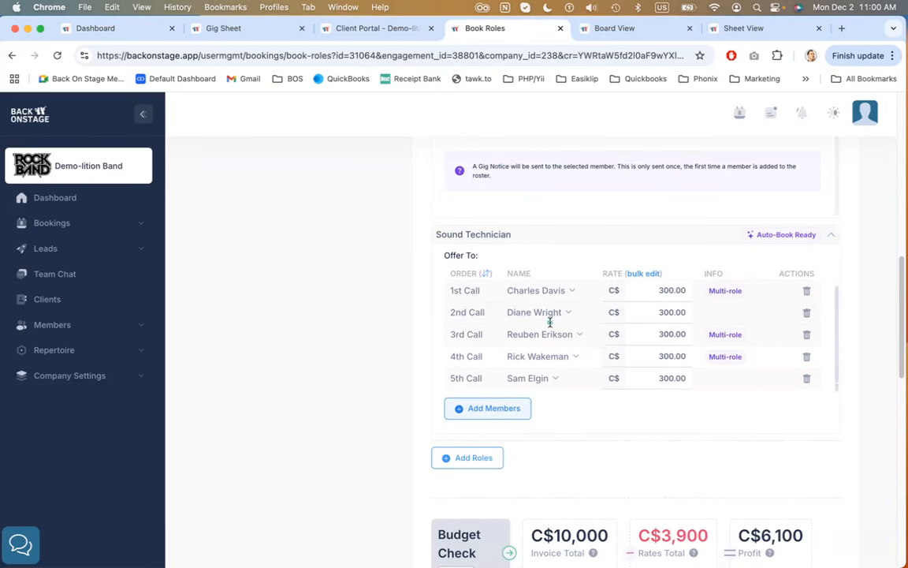
{"action": "scroll", "coordinate": [550, 321], "scroll_direction": "up", "scroll_amount": 1}
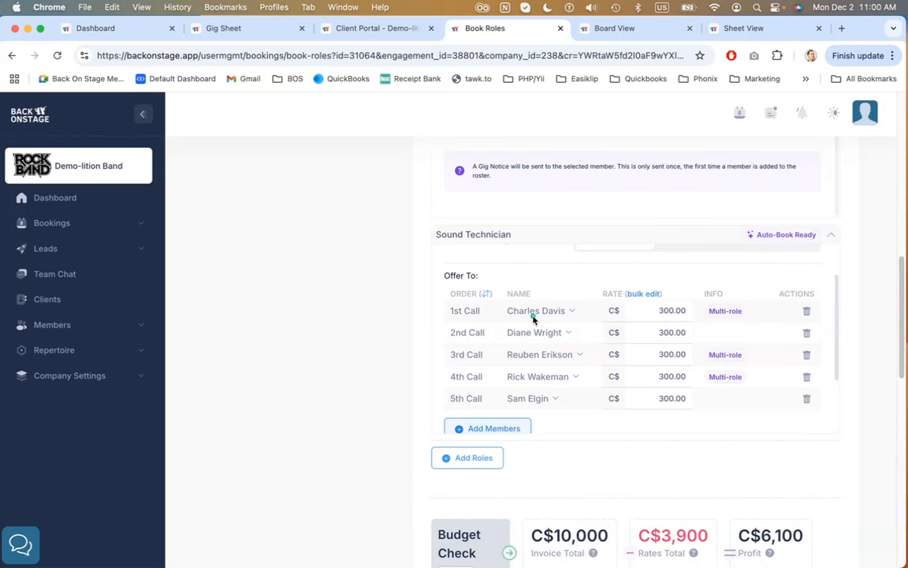
{"action": "scroll", "coordinate": [540, 302], "scroll_direction": "up", "scroll_amount": 2}
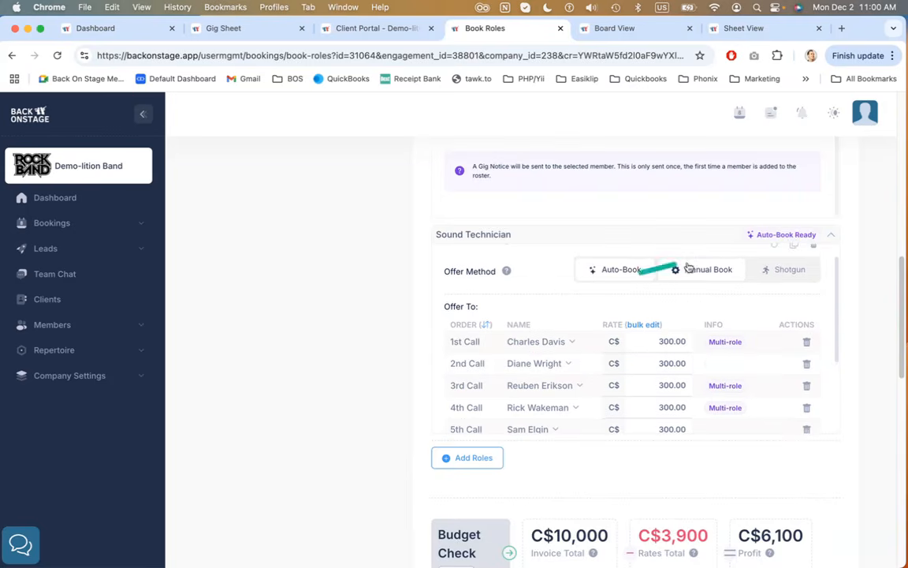
{"action": "scroll", "coordinate": [678, 265], "scroll_direction": "up", "scroll_amount": 1}
Toggle the Sound Technician offer method between Manual Book and Auto-Book and read the gig offer reminder note
{"action": "left_click", "coordinate": [705, 290]}
{"action": "left_click", "coordinate": [618, 289]}
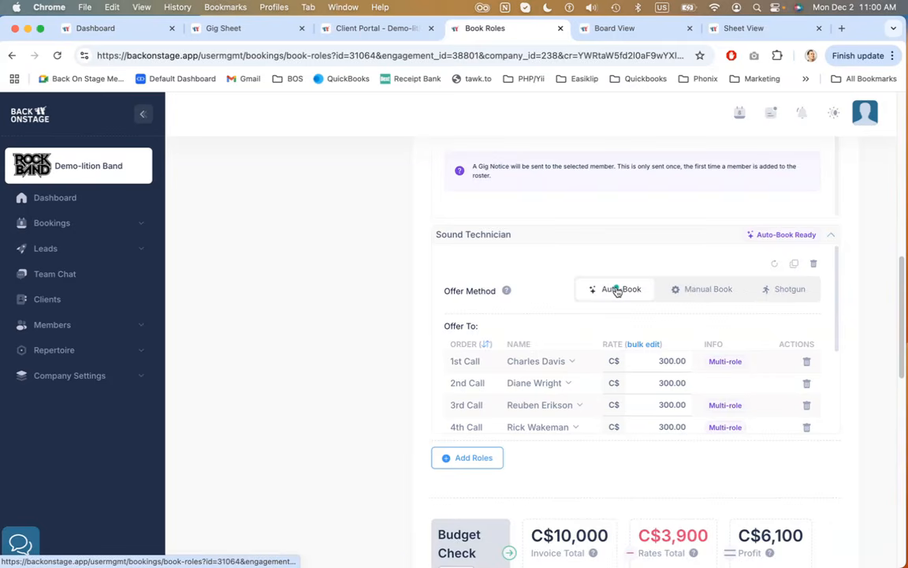
{"action": "scroll", "coordinate": [558, 319], "scroll_direction": "down", "scroll_amount": 3}
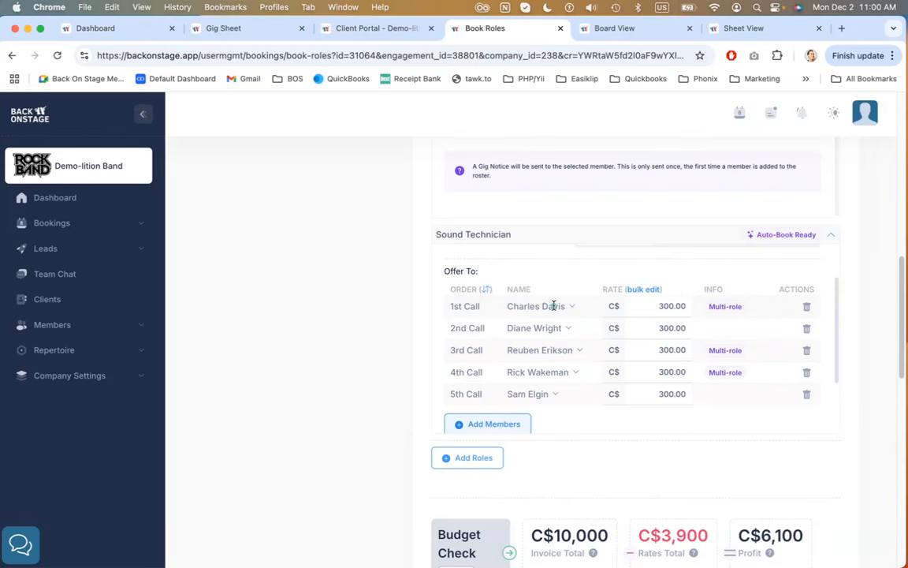
{"action": "scroll", "coordinate": [555, 306], "scroll_direction": "down", "scroll_amount": 3}
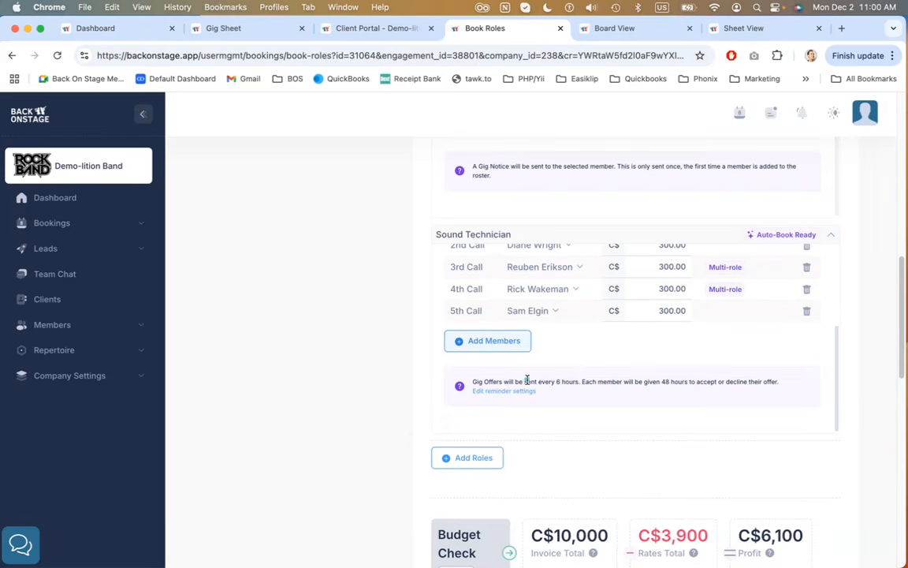
{"action": "left_click_drag", "start_coordinate": [500, 380], "coordinate": [579, 381]}
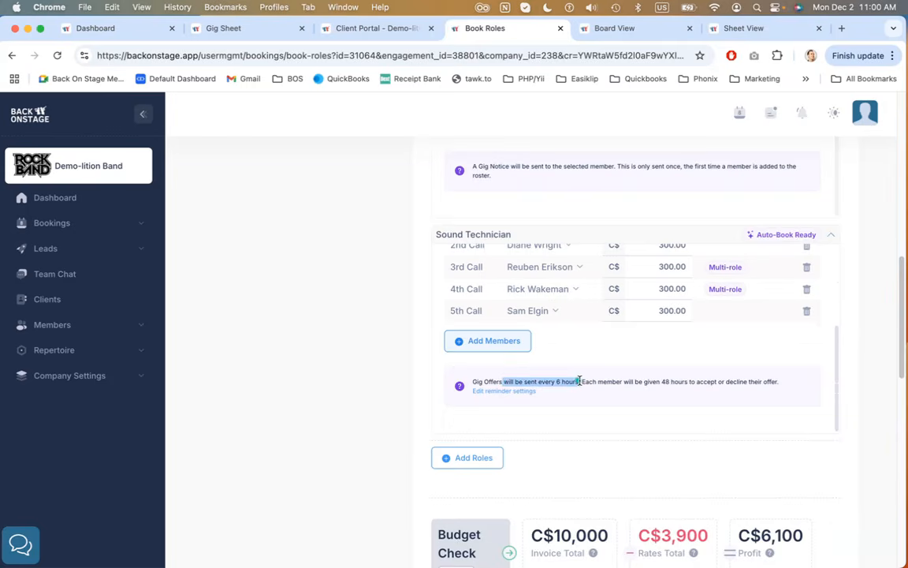
Open the roster's reminder settings and review the reminder interval, offer expiry and final reminder options
{"action": "scroll", "coordinate": [595, 378], "scroll_direction": "up", "scroll_amount": 5}
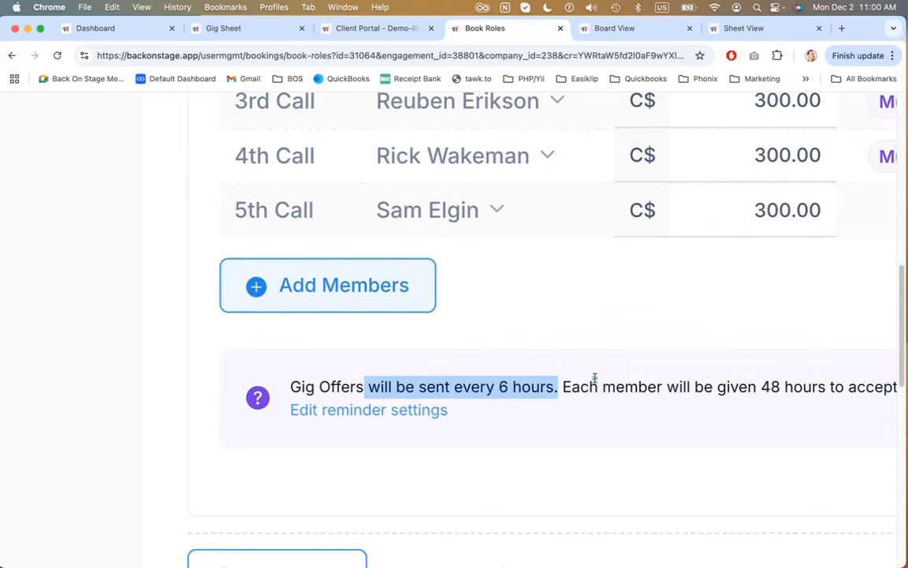
{"action": "scroll", "coordinate": [595, 378], "scroll_direction": "right", "scroll_amount": 2}
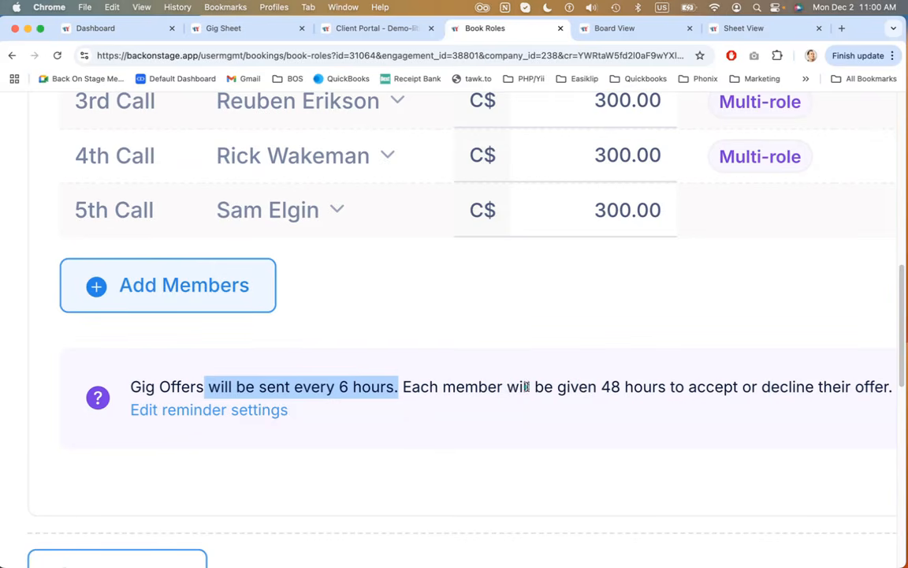
{"action": "scroll", "coordinate": [508, 390], "scroll_direction": "right", "scroll_amount": 2}
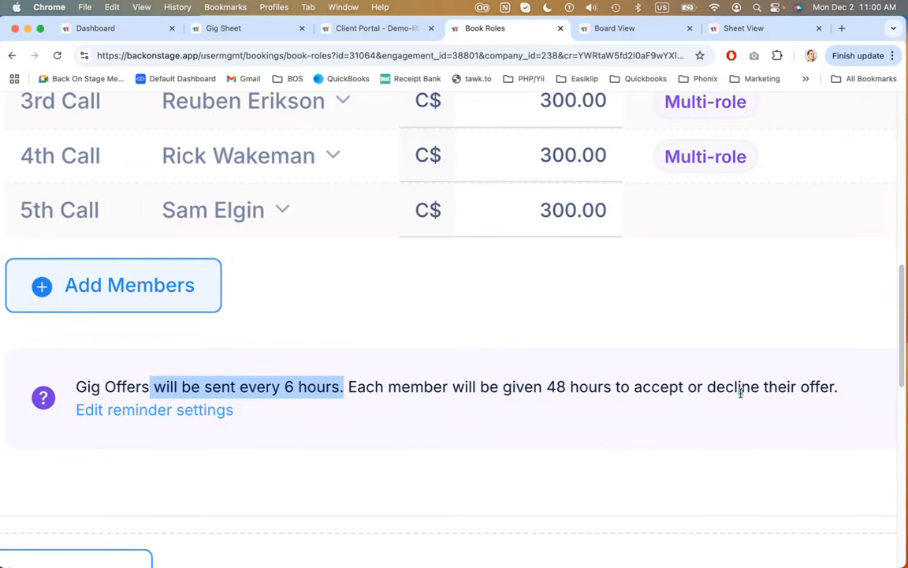
{"action": "scroll", "coordinate": [538, 385], "scroll_direction": "down", "scroll_amount": 5}
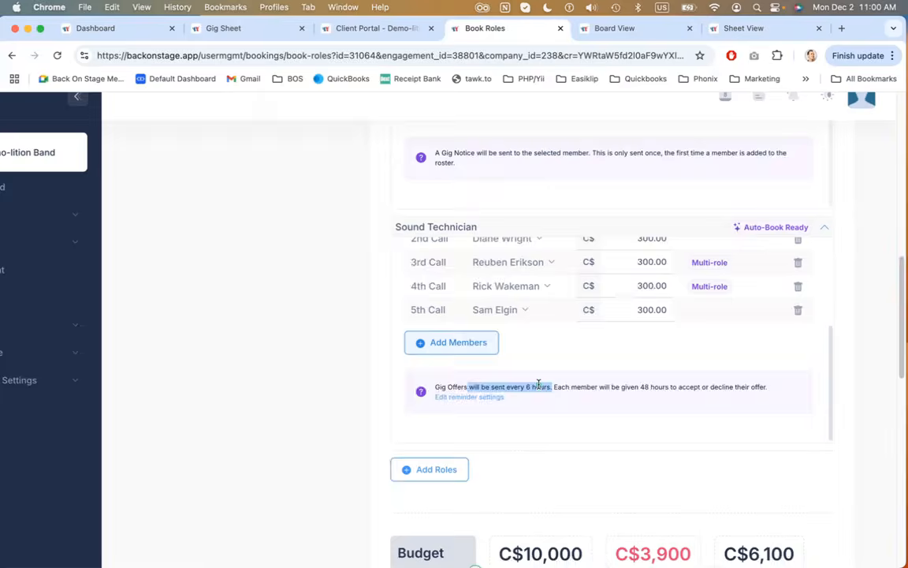
{"action": "left_click", "coordinate": [514, 392]}
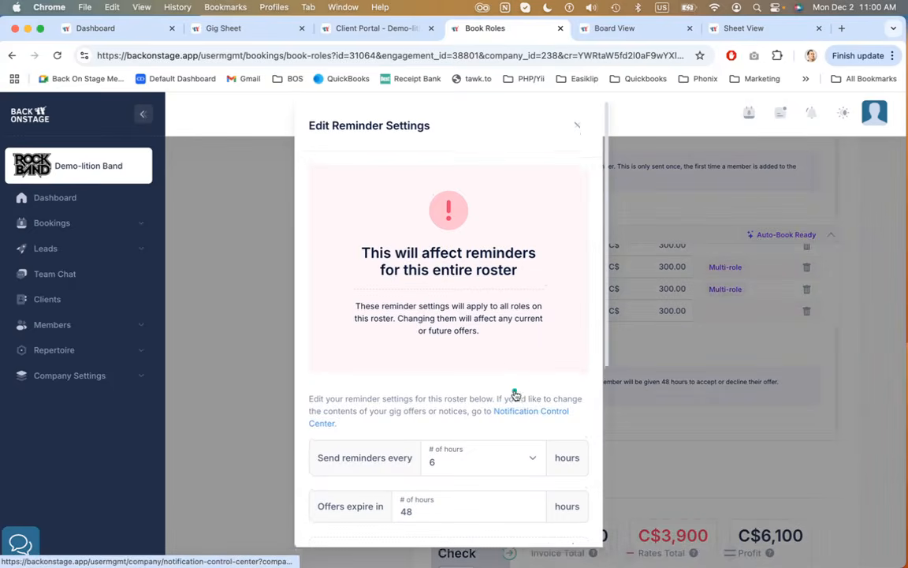
{"action": "scroll", "coordinate": [505, 371], "scroll_direction": "down", "scroll_amount": 3}
{"action": "scroll", "coordinate": [501, 352], "scroll_direction": "down", "scroll_amount": 1}
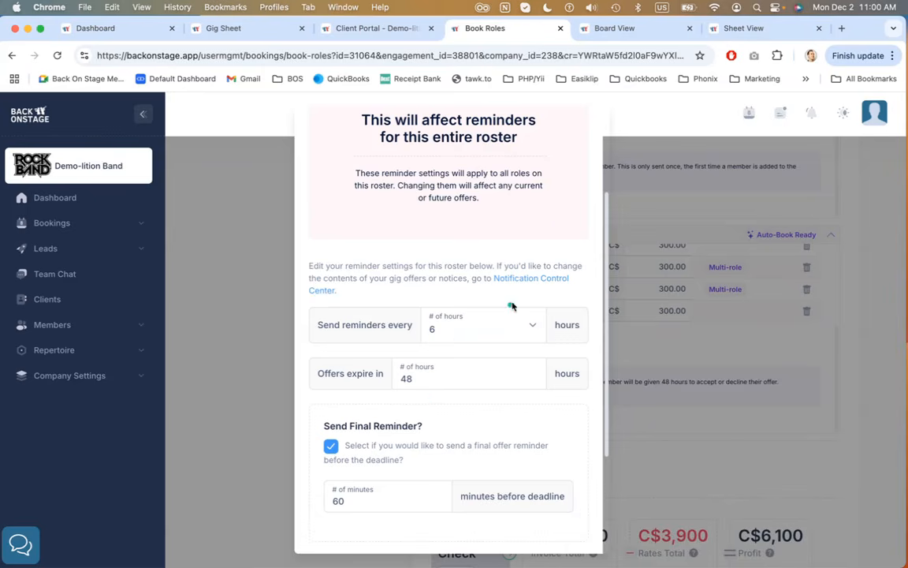
{"action": "left_click", "coordinate": [809, 350]}
Review the Sound Technician offer method and its call list of members and rates
{"action": "scroll", "coordinate": [685, 339], "scroll_direction": "up", "scroll_amount": 3}
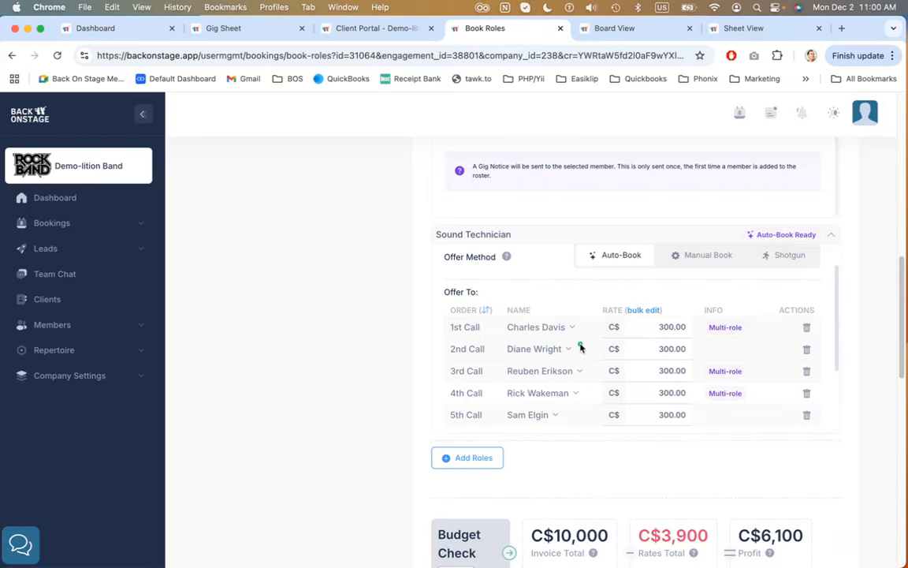
{"action": "scroll", "coordinate": [580, 348], "scroll_direction": "up", "scroll_amount": 1}
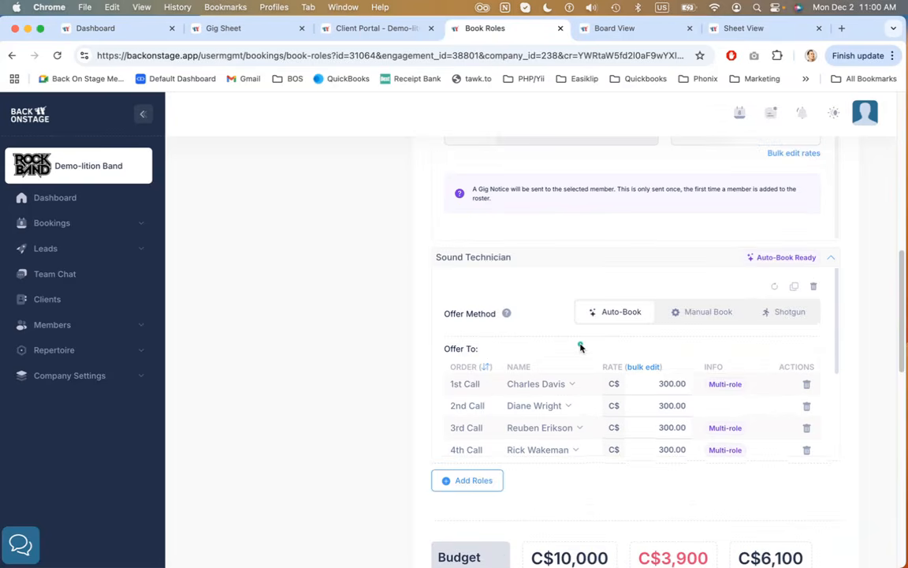
{"action": "scroll", "coordinate": [581, 348], "scroll_direction": "down", "scroll_amount": 1}
{"action": "scroll", "coordinate": [580, 348], "scroll_direction": "down", "scroll_amount": 1}
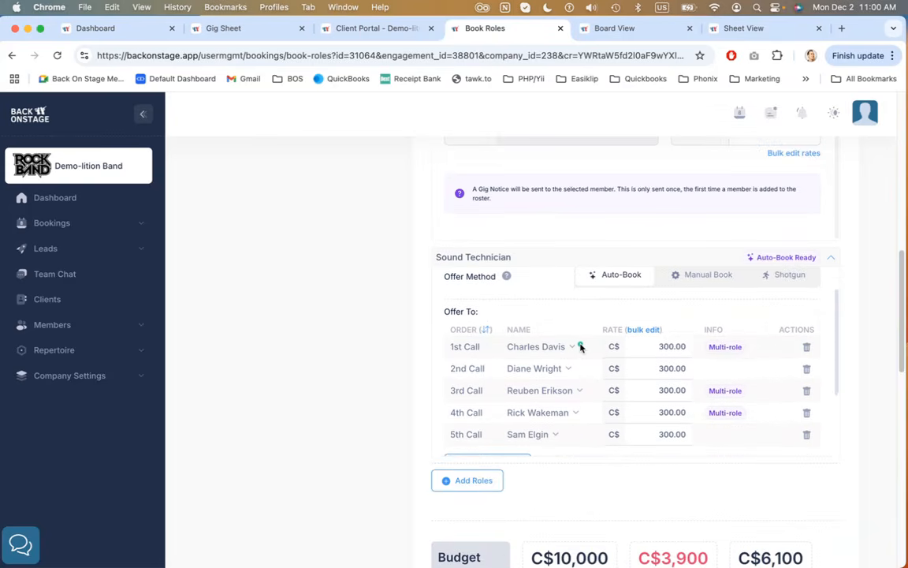
{"action": "left_click_drag", "start_coordinate": [509, 347], "coordinate": [568, 347]}
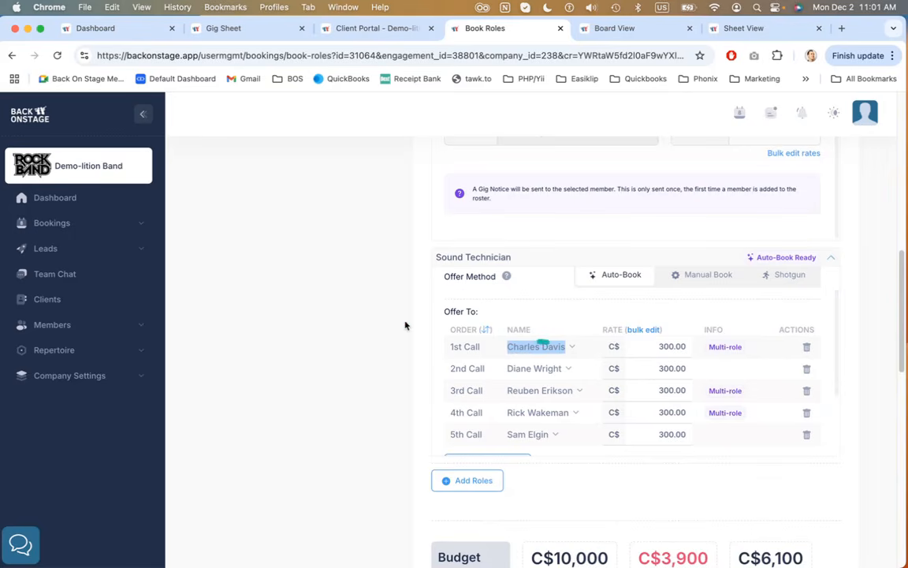
{"action": "scroll", "coordinate": [404, 323], "scroll_direction": "up", "scroll_amount": 5}
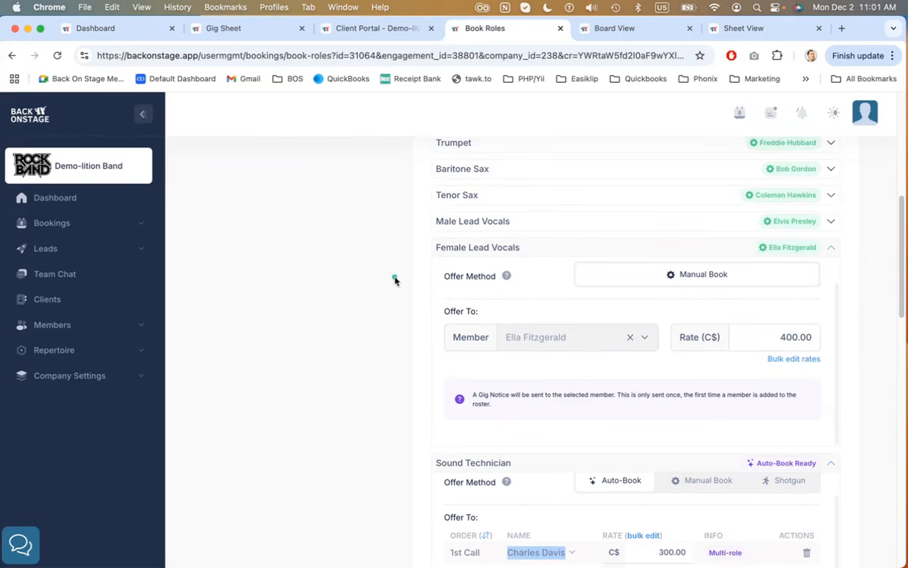
{"action": "scroll", "coordinate": [394, 279], "scroll_direction": "down", "scroll_amount": 3}
{"action": "scroll", "coordinate": [394, 279], "scroll_direction": "down", "scroll_amount": 2}
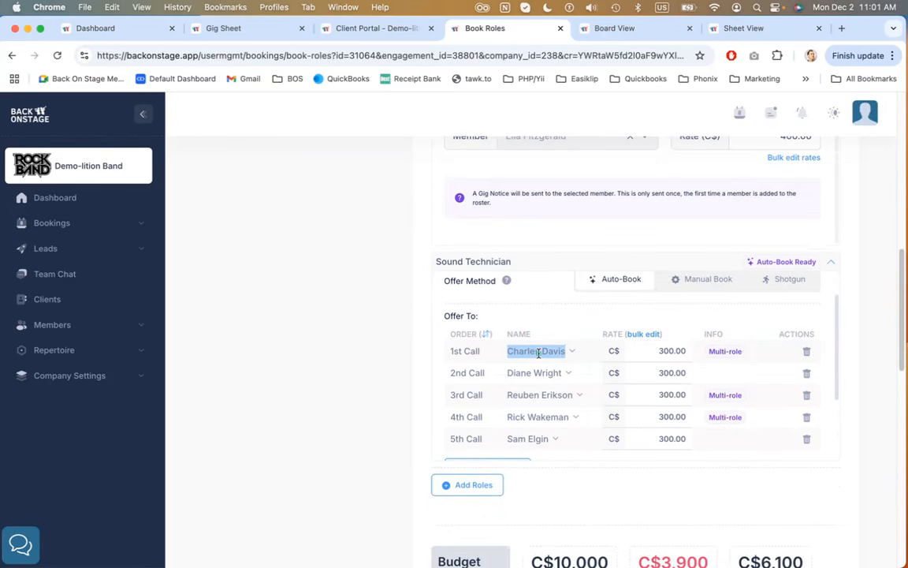
{"action": "left_click", "coordinate": [584, 355]}
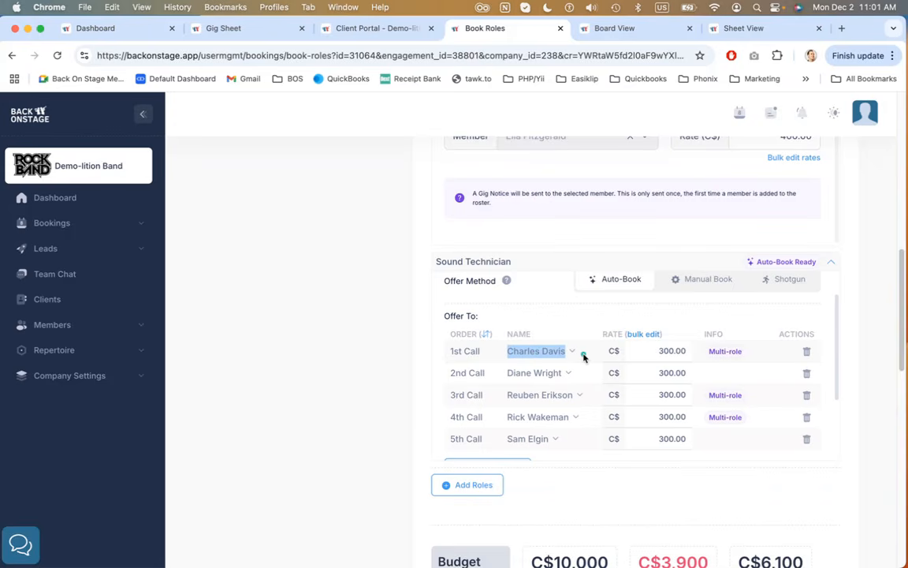
{"action": "left_click", "coordinate": [679, 317]}
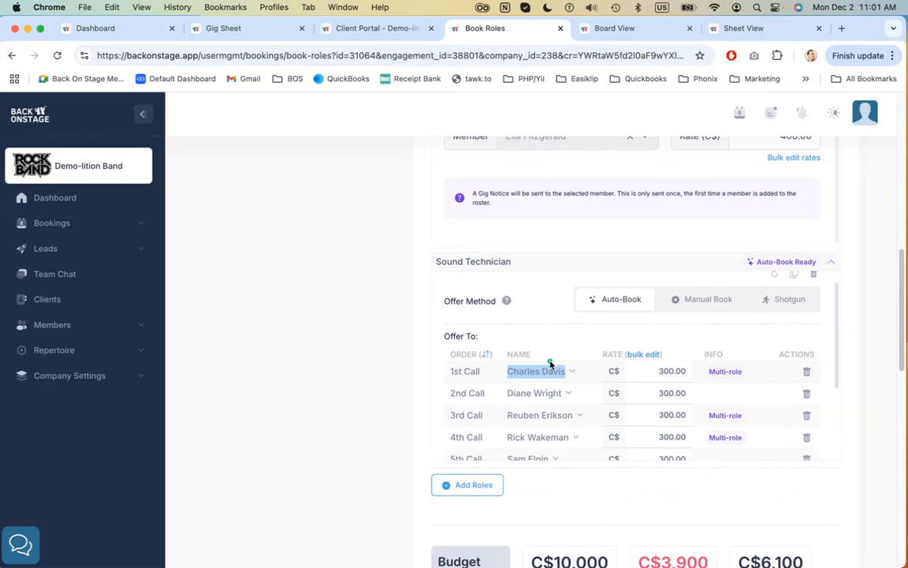
Scroll through the roster's booked roles from Drums down to Sound Technician
{"action": "scroll", "coordinate": [559, 342], "scroll_direction": "down", "scroll_amount": 1}
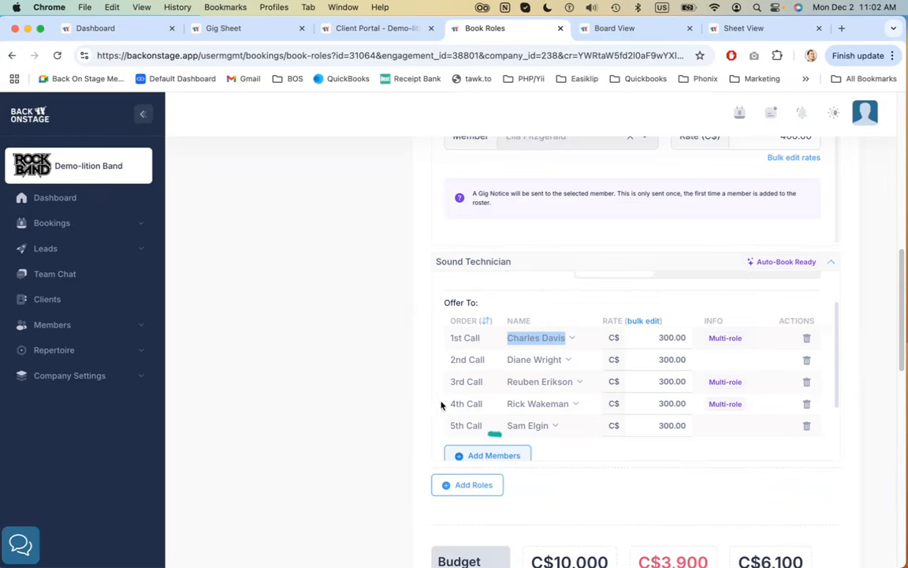
{"action": "scroll", "coordinate": [429, 390], "scroll_direction": "up", "scroll_amount": 5}
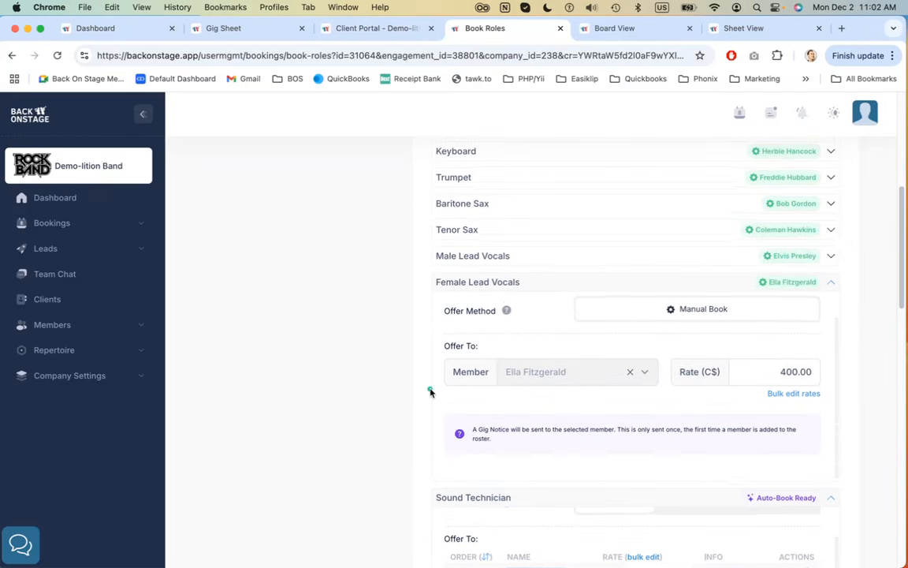
{"action": "scroll", "coordinate": [430, 390], "scroll_direction": "up", "scroll_amount": 3}
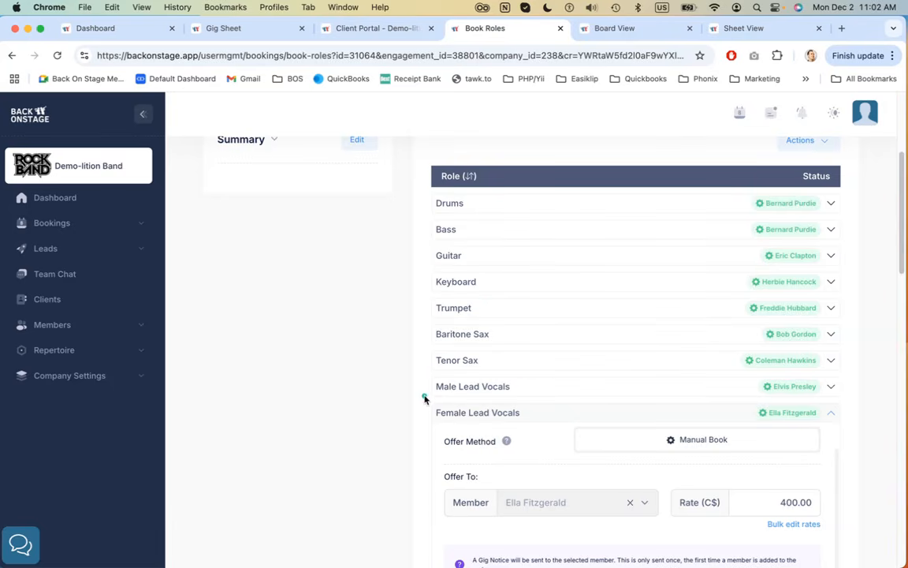
{"action": "scroll", "coordinate": [424, 396], "scroll_direction": "down", "scroll_amount": 3}
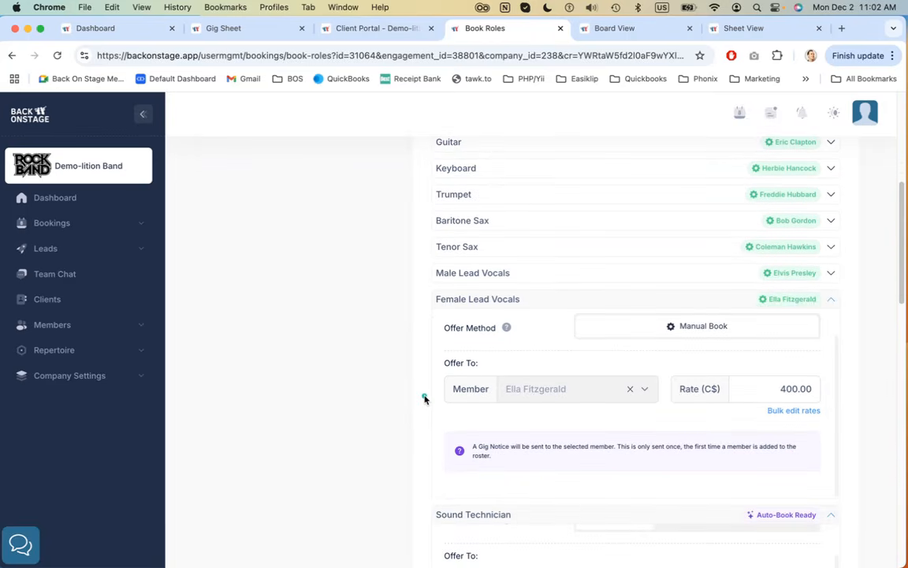
{"action": "scroll", "coordinate": [421, 334], "scroll_direction": "down", "scroll_amount": 5}
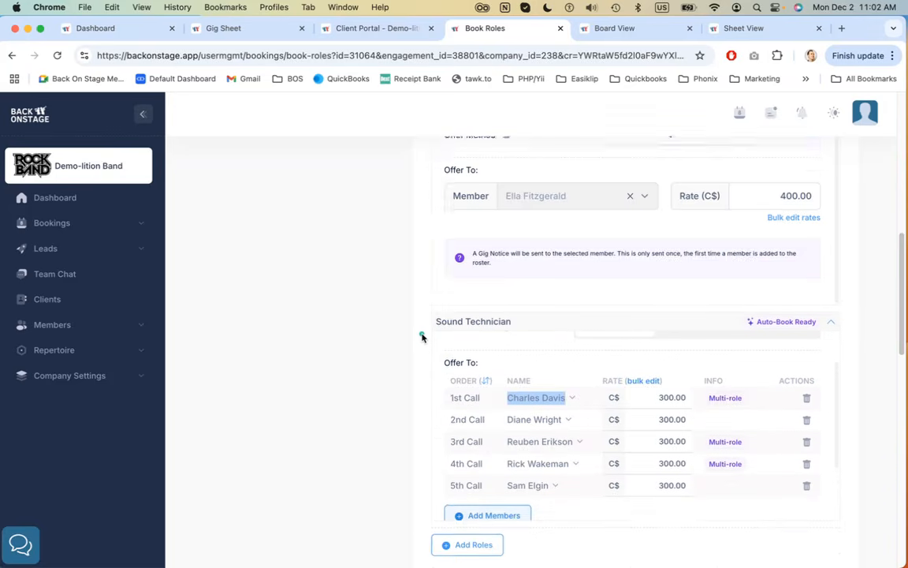
{"action": "scroll", "coordinate": [422, 336], "scroll_direction": "down", "scroll_amount": 3}
{"action": "scroll", "coordinate": [422, 336], "scroll_direction": "down", "scroll_amount": 1}
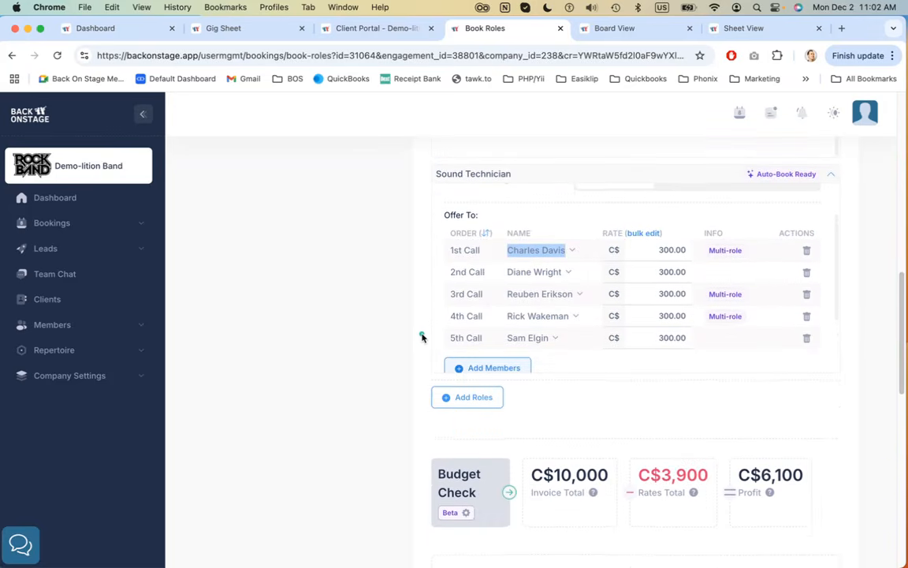
{"action": "left_click", "coordinate": [481, 406]}
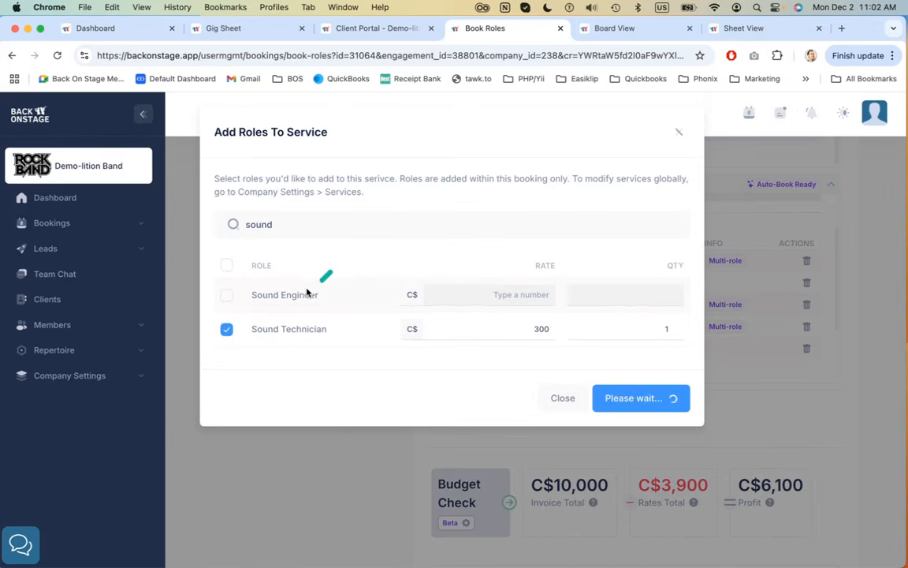
{"action": "double_click", "coordinate": [308, 225]}
{"action": "type", "text": "male"}
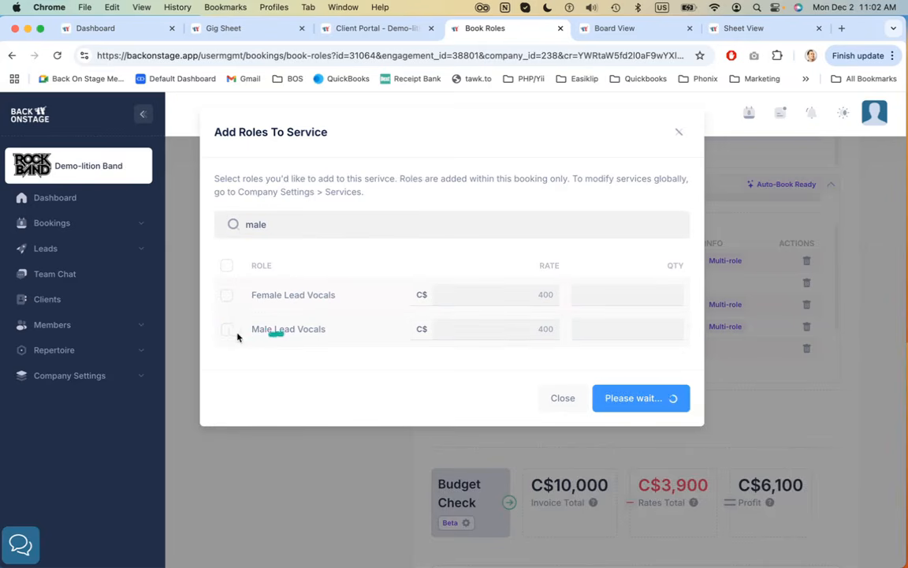
{"action": "left_click", "coordinate": [226, 330]}
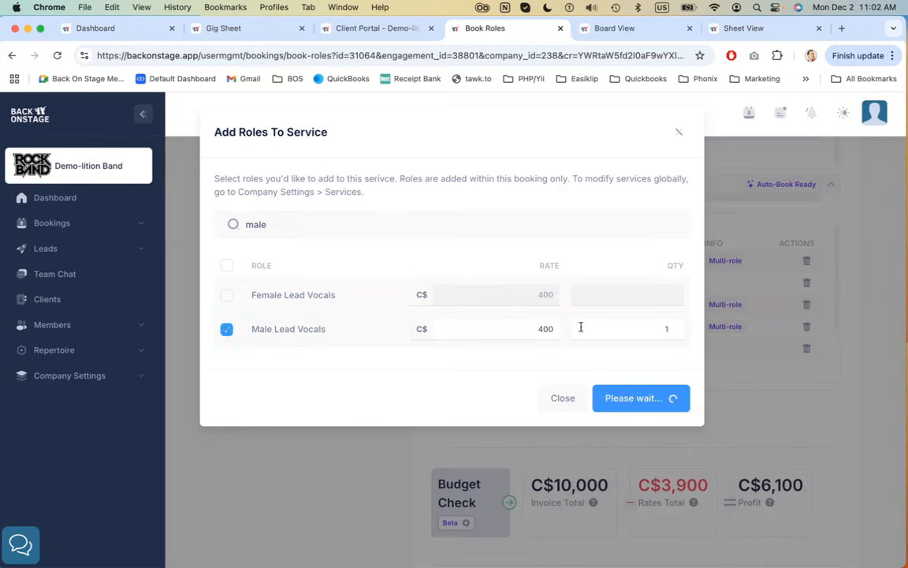
{"action": "double_click", "coordinate": [651, 329]}
{"action": "left_click", "coordinate": [676, 132]}
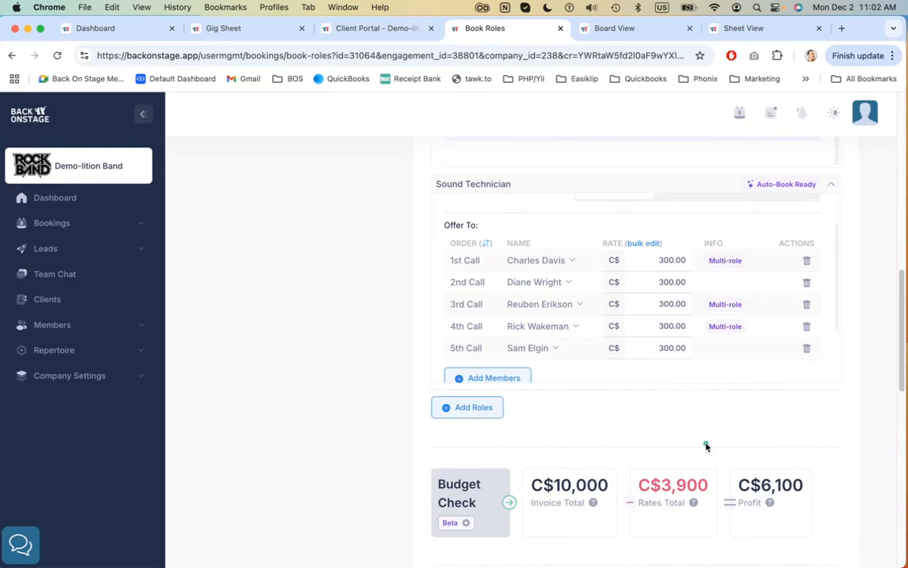
Highlight the first- and second-call members in the Sound Technician call list
{"action": "scroll", "coordinate": [849, 406], "scroll_direction": "up", "scroll_amount": 1}
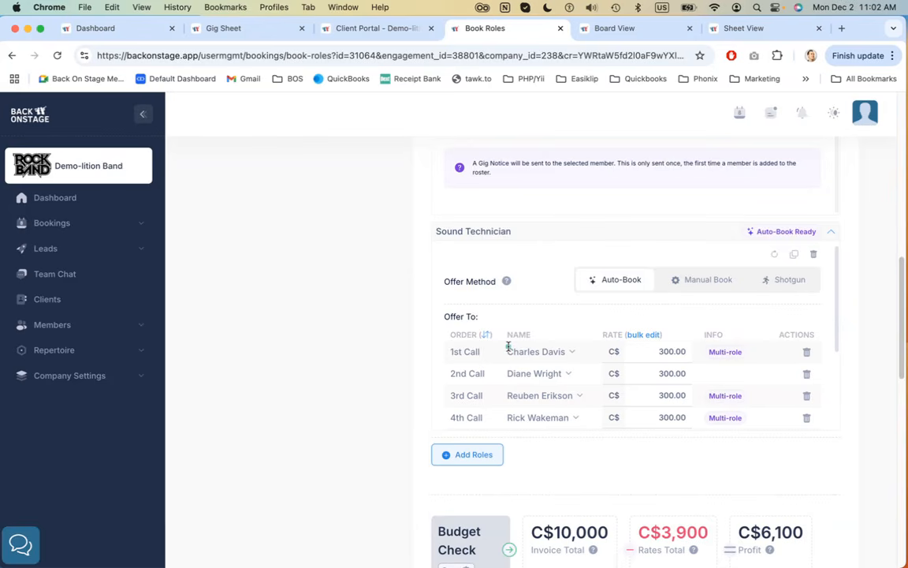
{"action": "left_click_drag", "start_coordinate": [506, 351], "coordinate": [568, 348]}
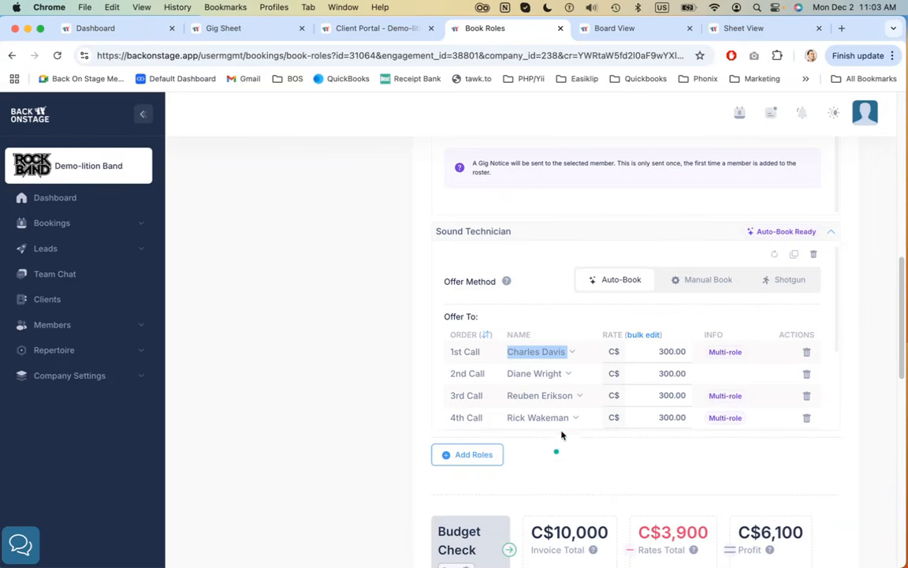
{"action": "left_click_drag", "start_coordinate": [558, 355], "coordinate": [575, 355]}
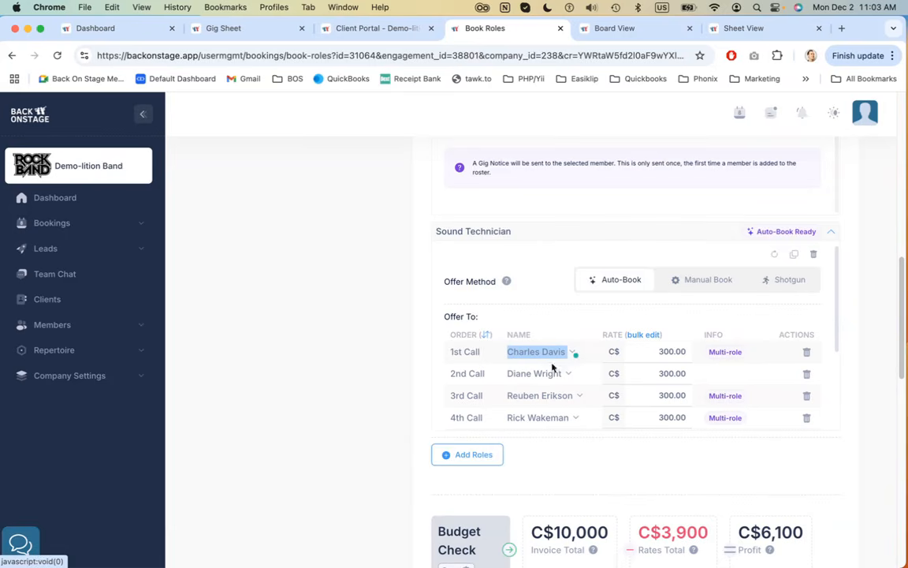
{"action": "left_click_drag", "start_coordinate": [505, 374], "coordinate": [565, 374]}
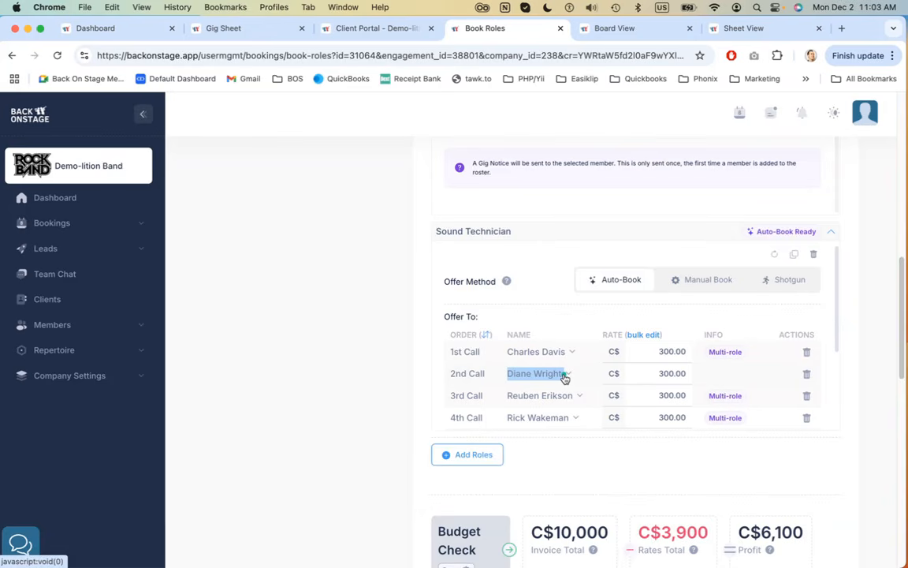
{"action": "left_click", "coordinate": [746, 319]}
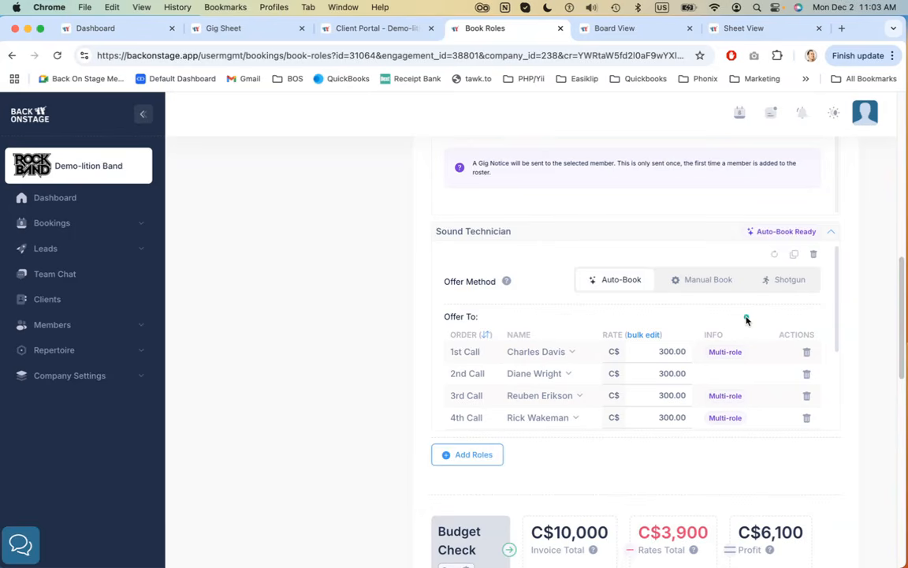
{"action": "scroll", "coordinate": [745, 319], "scroll_direction": "down", "scroll_amount": 1}
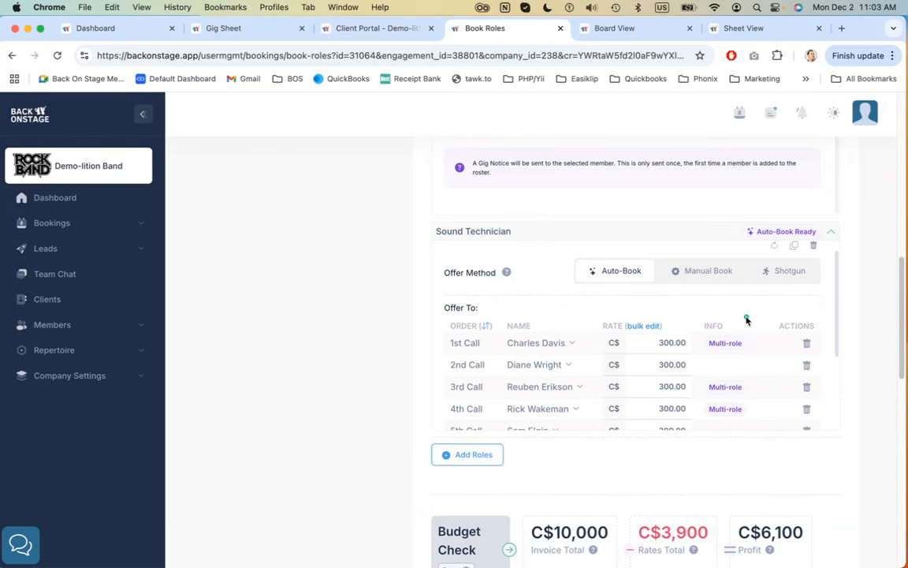
{"action": "scroll", "coordinate": [497, 294], "scroll_direction": "down", "scroll_amount": 3}
{"action": "scroll", "coordinate": [495, 325], "scroll_direction": "up", "scroll_amount": 2}
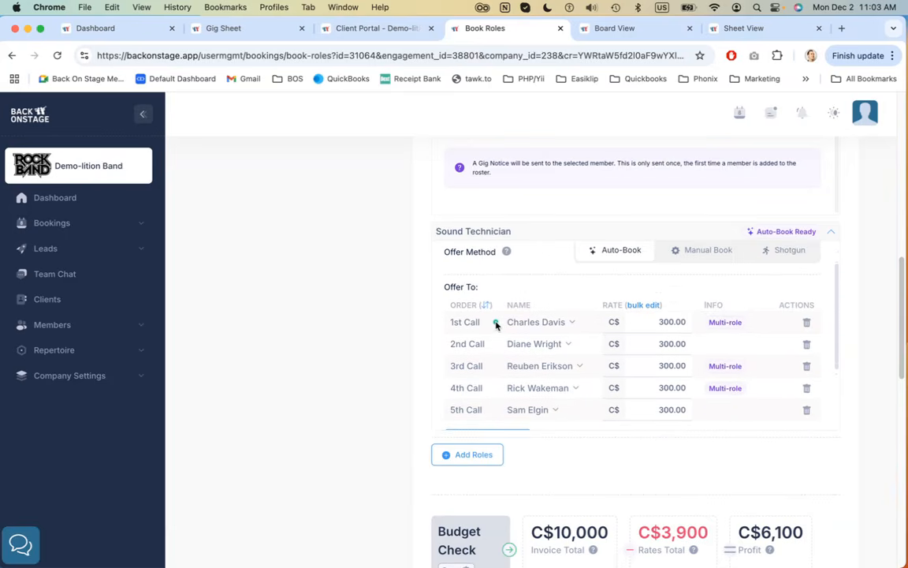
{"action": "scroll", "coordinate": [496, 324], "scroll_direction": "up", "scroll_amount": 1}
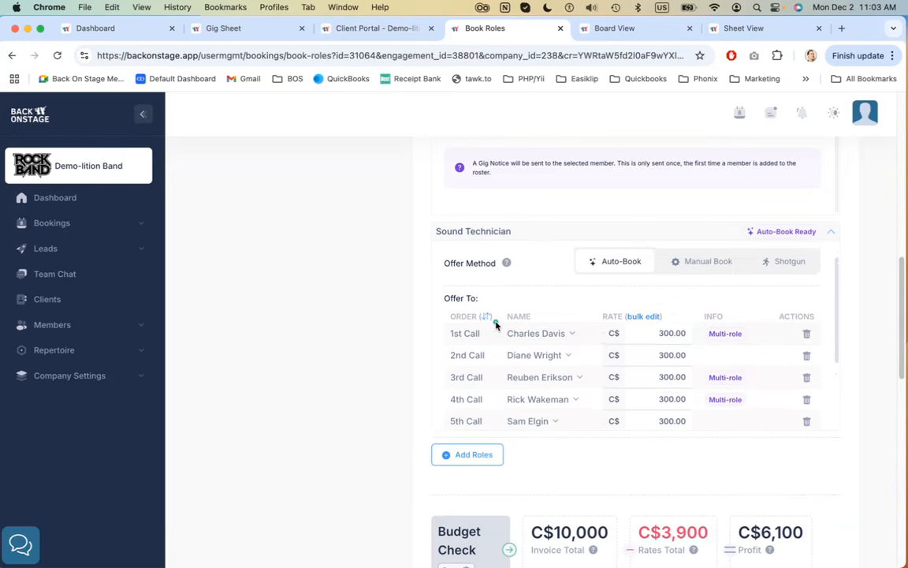
{"action": "scroll", "coordinate": [496, 324], "scroll_direction": "down", "scroll_amount": 2}
{"action": "scroll", "coordinate": [495, 324], "scroll_direction": "down", "scroll_amount": 2}
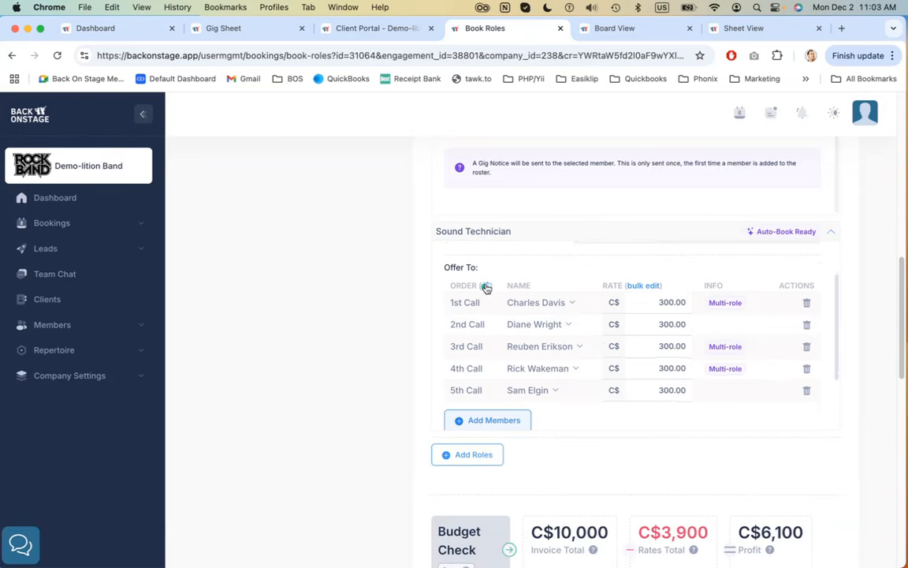
Move the fourth-call member to first in the Sound Technician call order and save it as the default order
{"action": "left_click", "coordinate": [486, 285]}
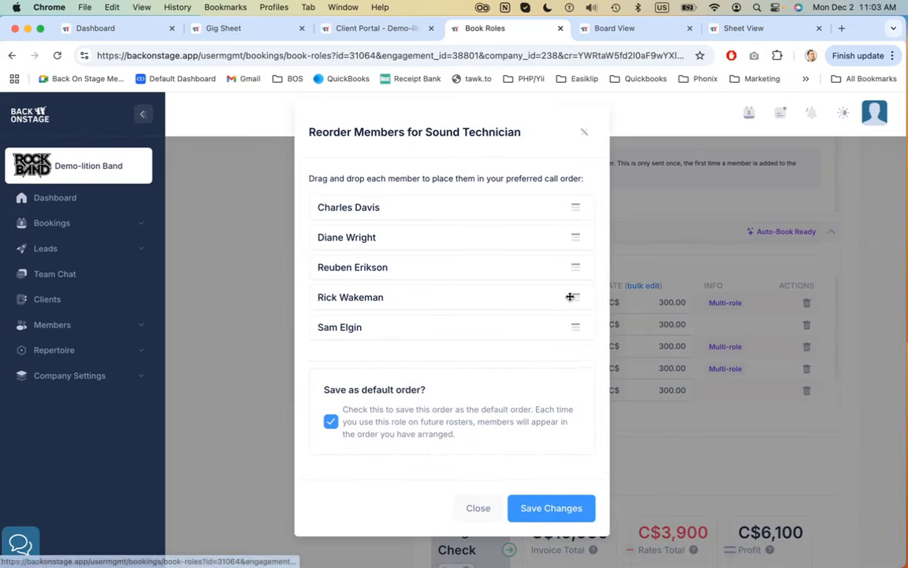
{"action": "left_click_drag", "start_coordinate": [565, 292], "coordinate": [539, 212]}
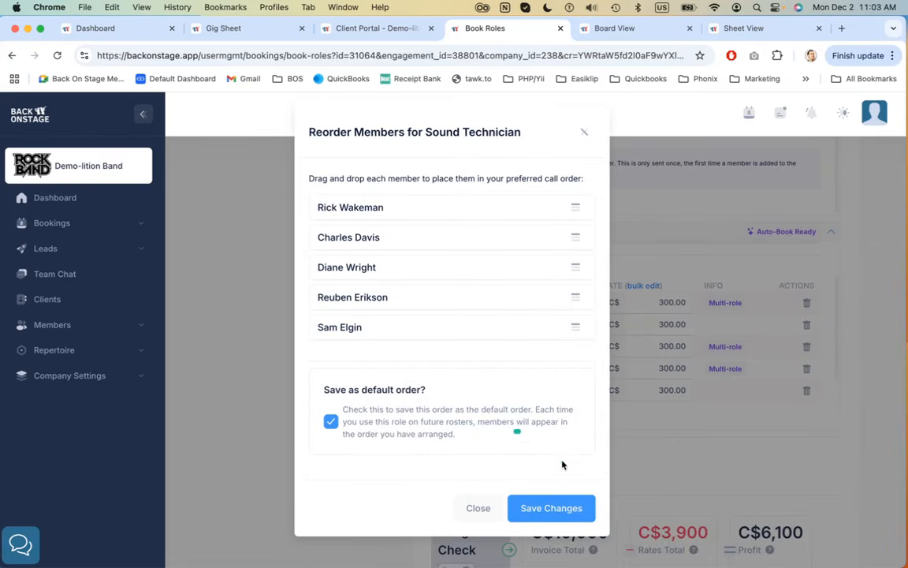
{"action": "left_click", "coordinate": [557, 508]}
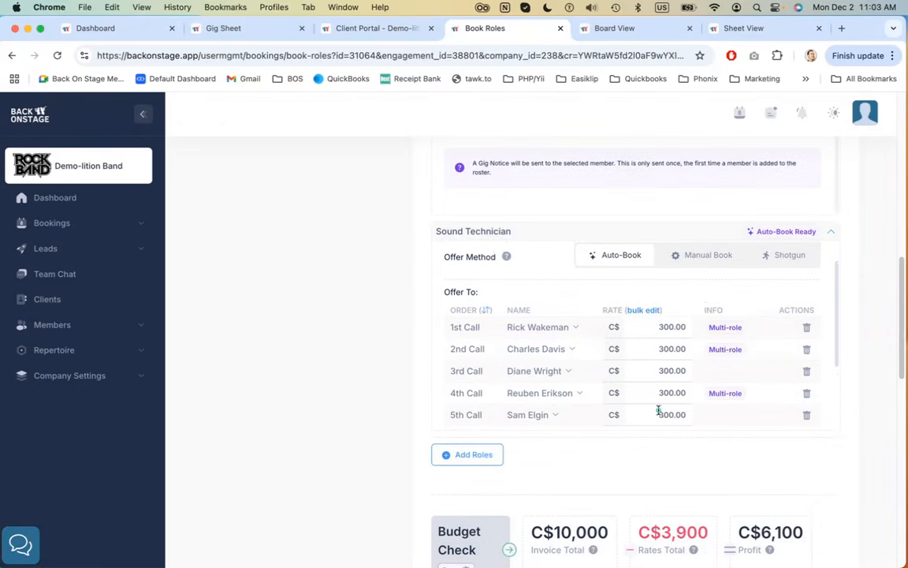
Set the Sound Technician first-call rate for Rick Wakeman to 400
{"action": "left_click", "coordinate": [667, 326]}
{"action": "type", "text": "400"}
{"action": "key", "text": "Return"}
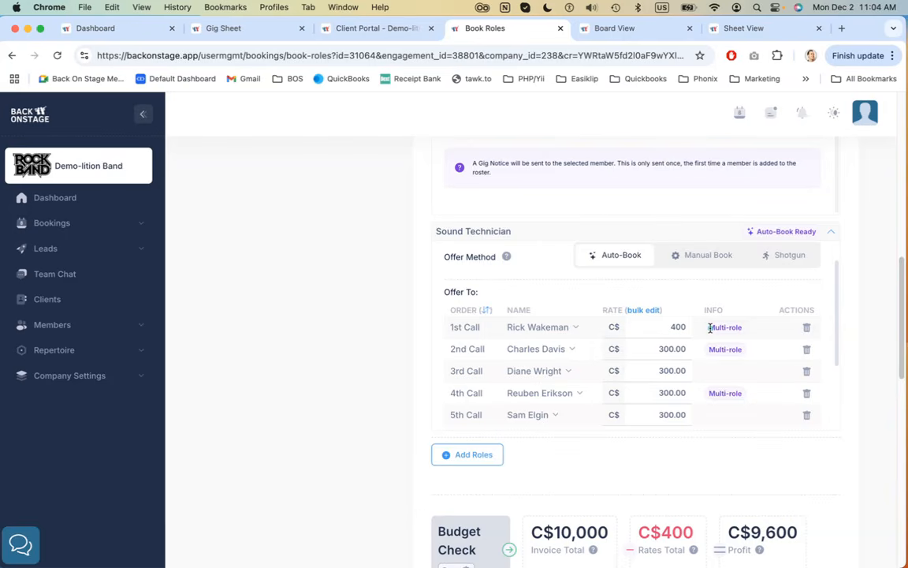
Highlight the Multi-role tag and Rick Wakeman's name in the first-call row
{"action": "left_click_drag", "start_coordinate": [710, 328], "coordinate": [742, 330]}
{"action": "left_click", "coordinate": [745, 319]}
{"action": "scroll", "coordinate": [558, 344], "scroll_direction": "up", "scroll_amount": 1}
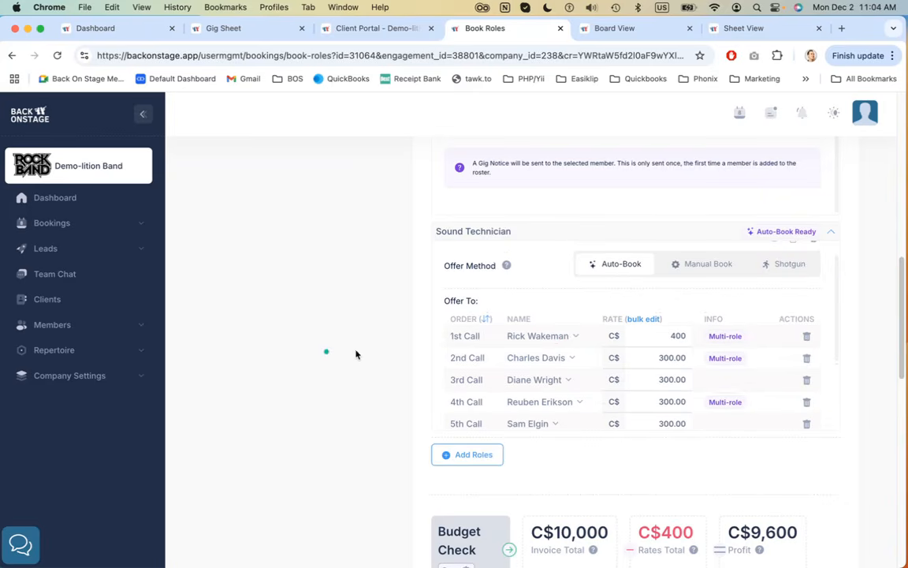
{"action": "left_click_drag", "start_coordinate": [507, 336], "coordinate": [564, 336]}
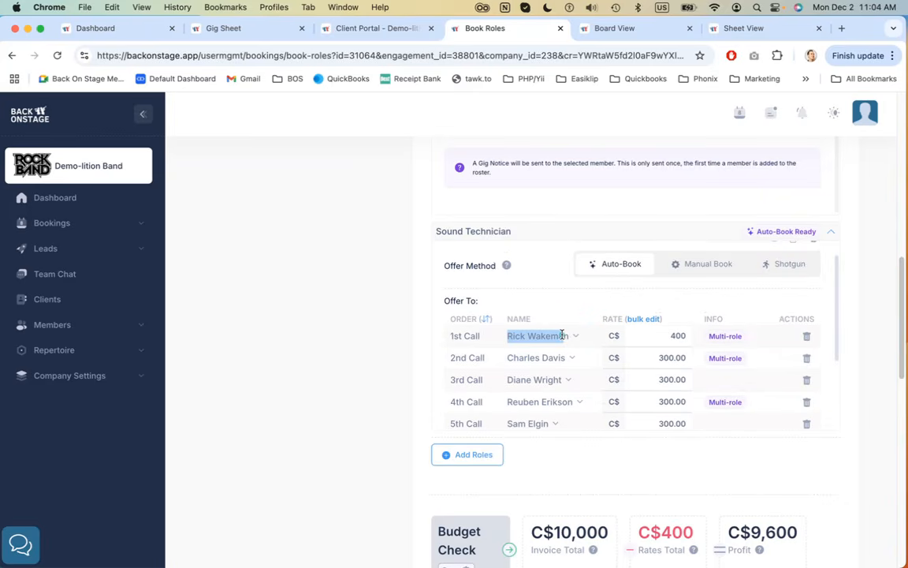
Scroll through the roster around the Sound Technician call list
{"action": "scroll", "coordinate": [384, 353], "scroll_direction": "up", "scroll_amount": 10}
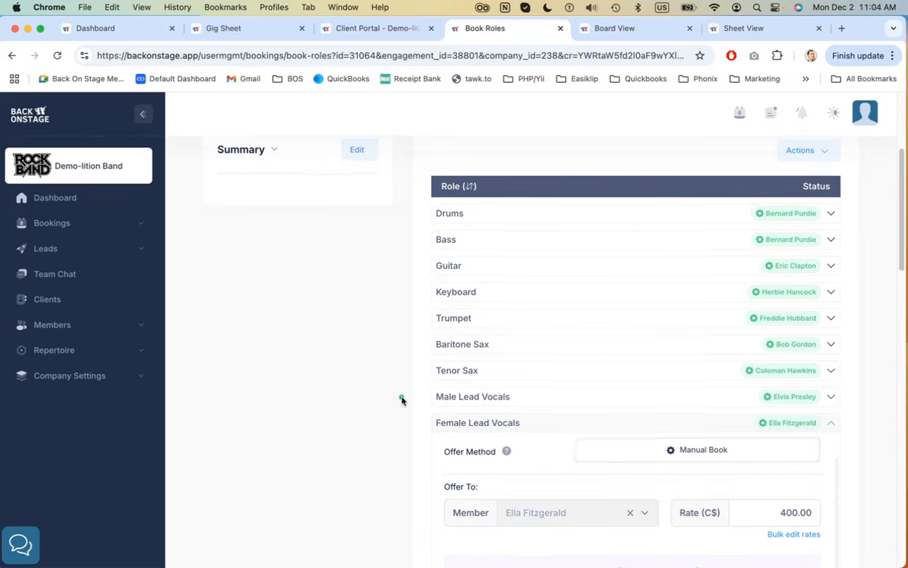
{"action": "scroll", "coordinate": [401, 399], "scroll_direction": "down", "scroll_amount": 8}
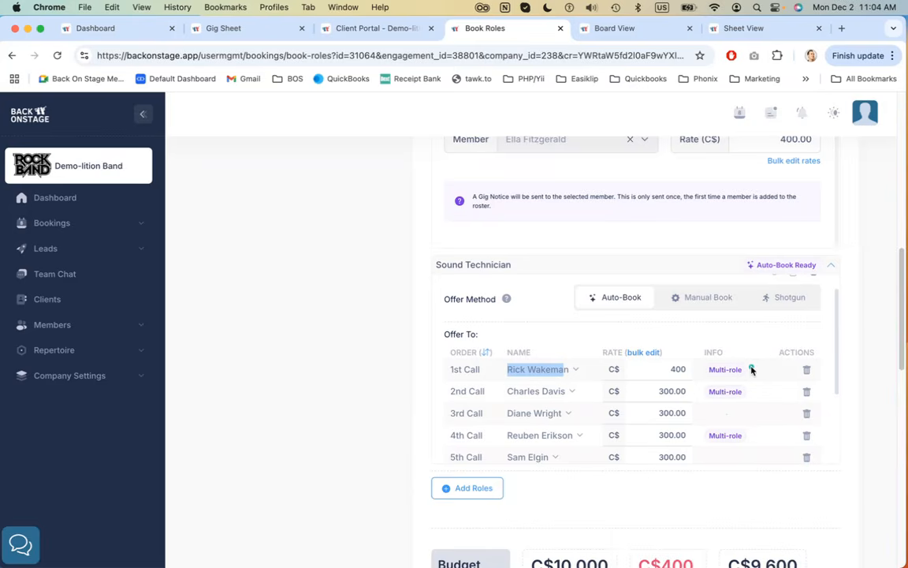
{"action": "scroll", "coordinate": [736, 361], "scroll_direction": "down", "scroll_amount": 2}
{"action": "scroll", "coordinate": [735, 361], "scroll_direction": "up", "scroll_amount": 2}
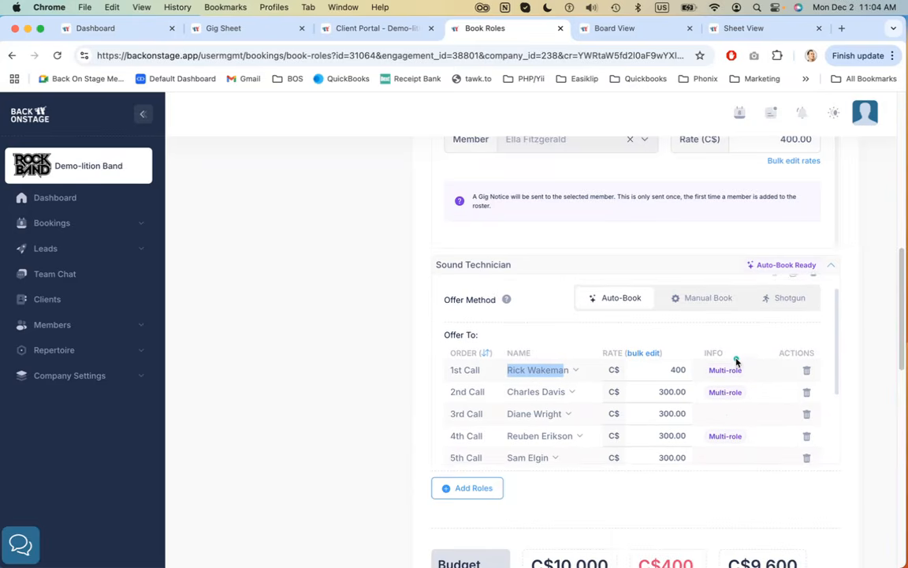
{"action": "scroll", "coordinate": [736, 361], "scroll_direction": "down", "scroll_amount": 2}
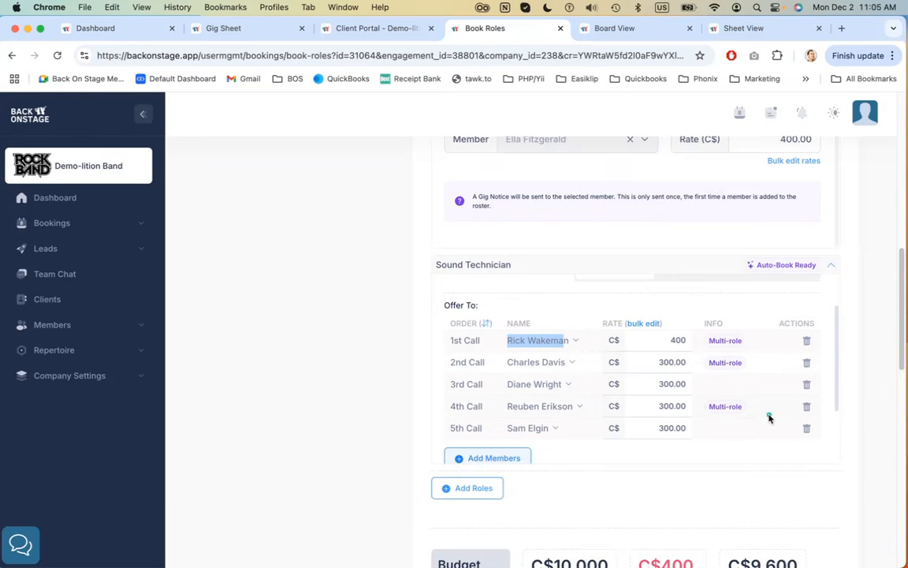
{"action": "scroll", "coordinate": [748, 325], "scroll_direction": "up", "scroll_amount": 2}
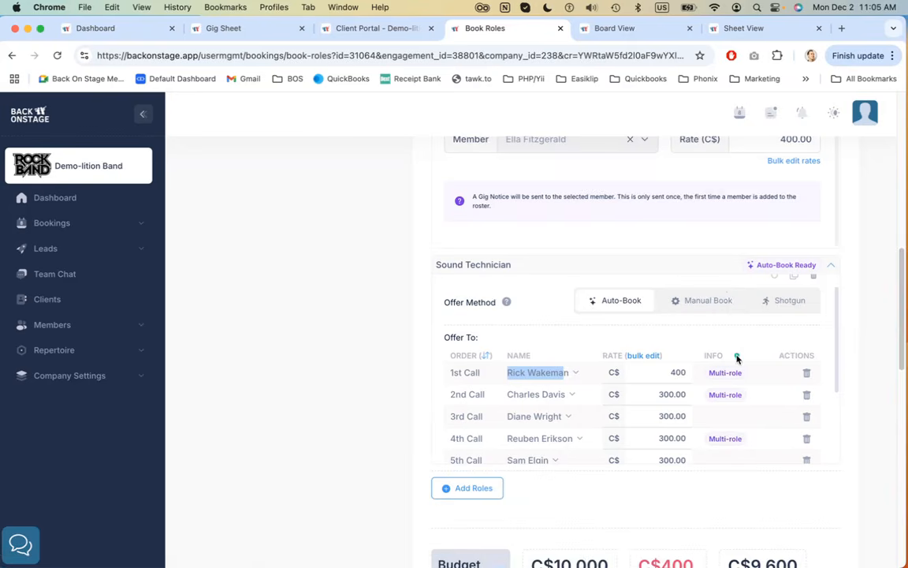
{"action": "scroll", "coordinate": [771, 333], "scroll_direction": "up", "scroll_amount": 1}
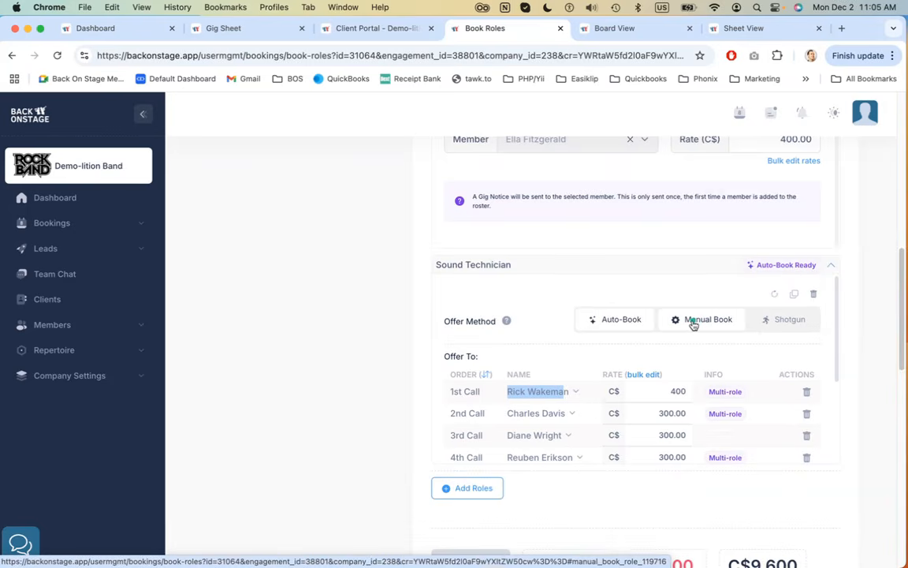
{"action": "scroll", "coordinate": [719, 370], "scroll_direction": "down", "scroll_amount": 3}
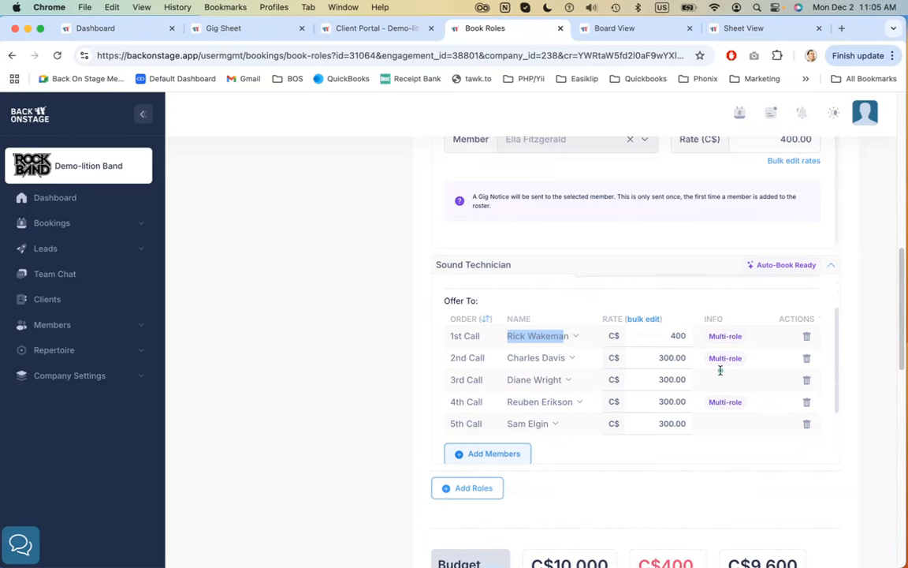
{"action": "scroll", "coordinate": [714, 359], "scroll_direction": "up", "scroll_amount": 3}
Switch the Sound Technician offer method to Manual Book and choose Rick Wakeman as the member
{"action": "left_click", "coordinate": [704, 322]}
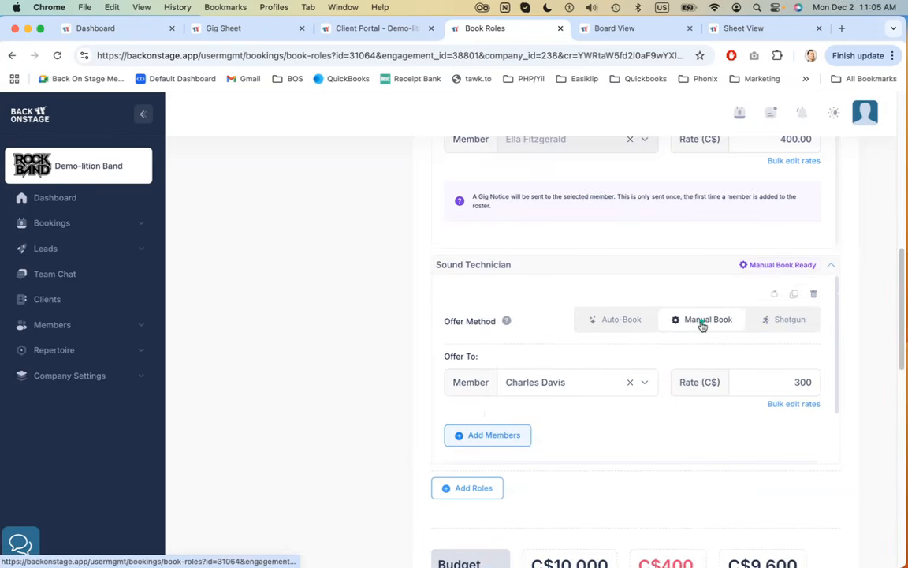
{"action": "left_click", "coordinate": [581, 382]}
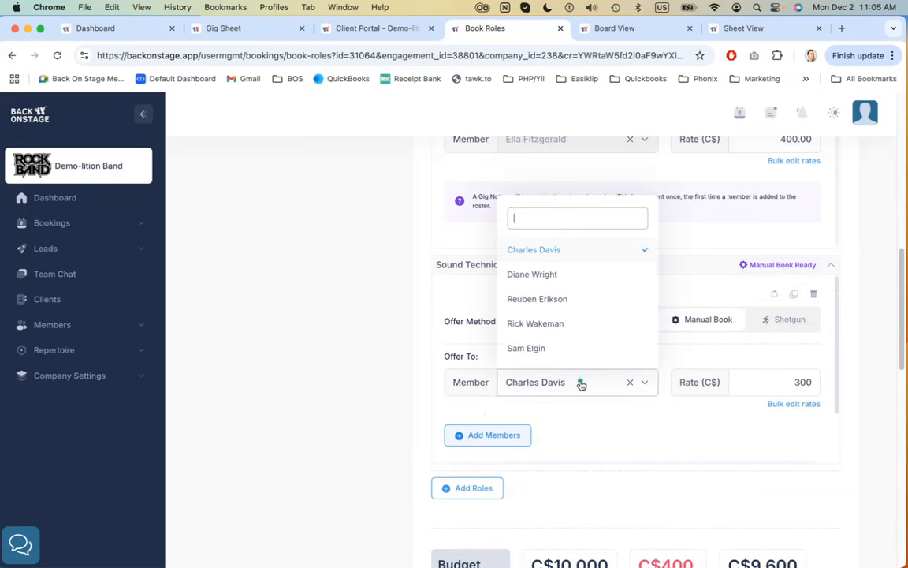
{"action": "left_click", "coordinate": [575, 323]}
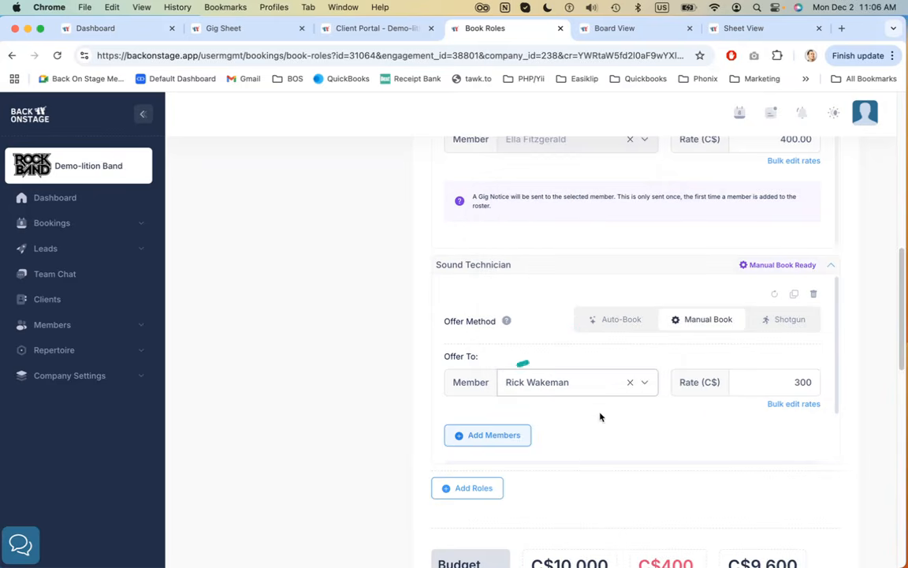
Switch the Sound Technician offer method to Shotgun and review its member list
{"action": "left_click", "coordinate": [783, 322]}
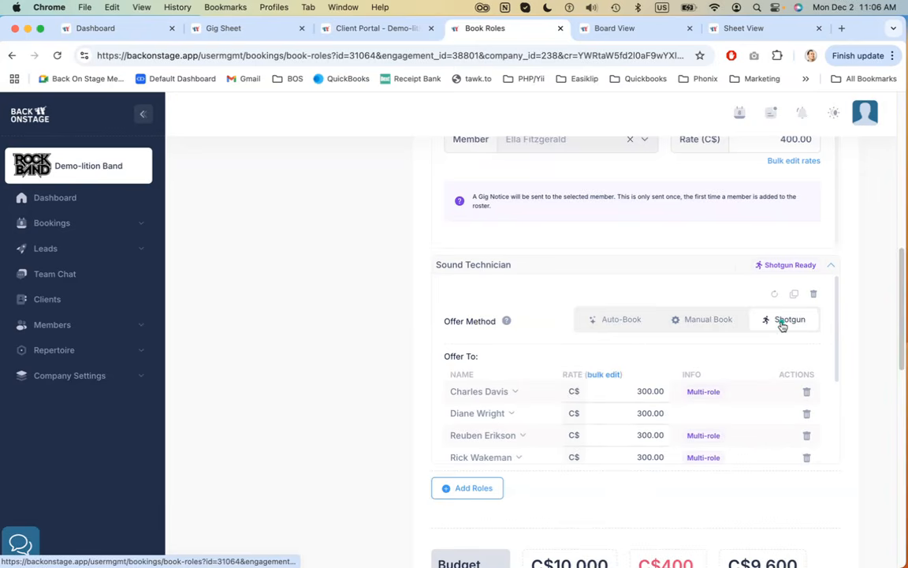
{"action": "scroll", "coordinate": [541, 356], "scroll_direction": "down", "scroll_amount": 2}
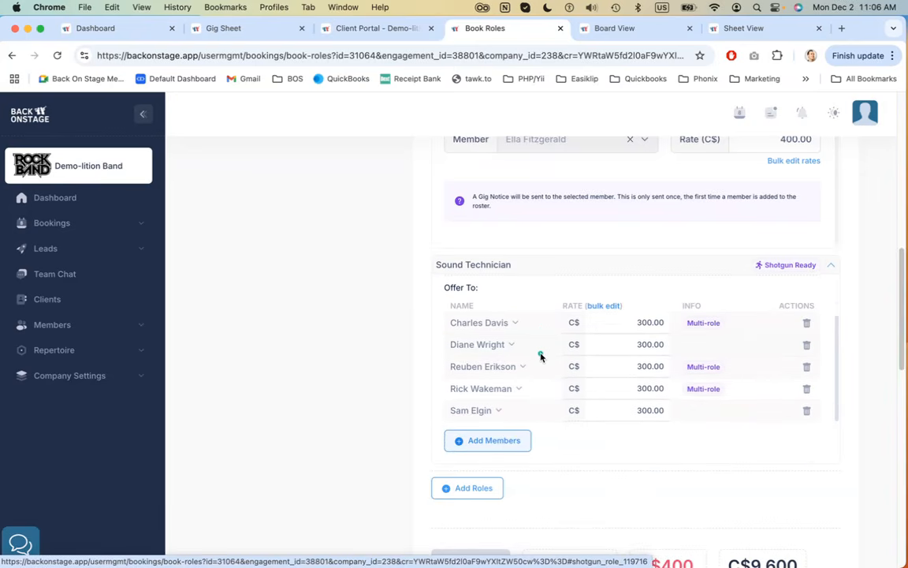
{"action": "scroll", "coordinate": [540, 356], "scroll_direction": "up", "scroll_amount": 1}
{"action": "scroll", "coordinate": [541, 357], "scroll_direction": "up", "scroll_amount": 1}
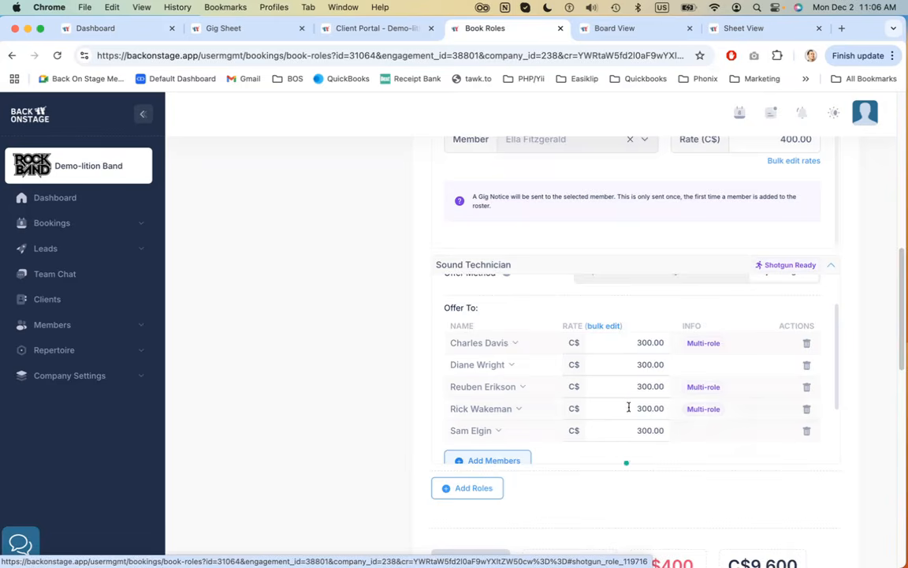
{"action": "scroll", "coordinate": [628, 386], "scroll_direction": "down", "scroll_amount": 1}
{"action": "scroll", "coordinate": [628, 379], "scroll_direction": "down", "scroll_amount": 1}
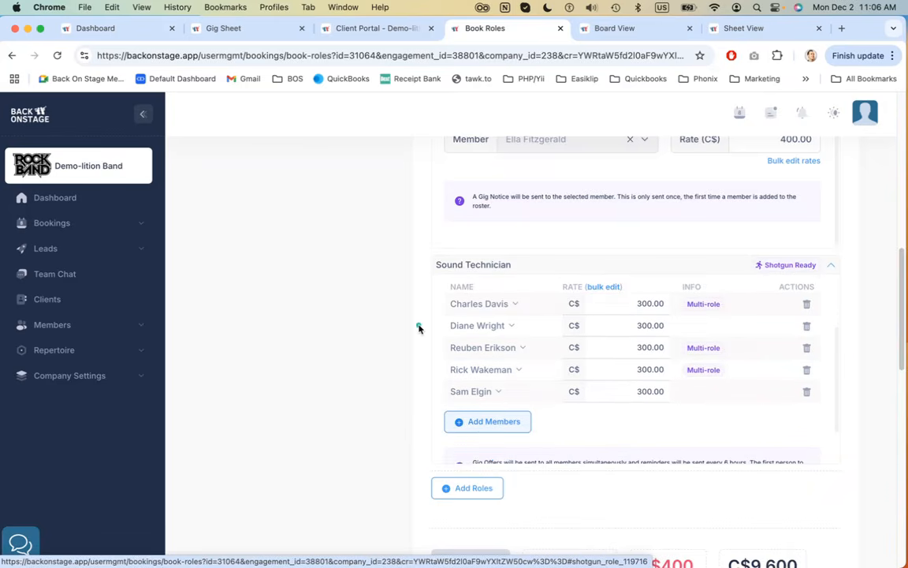
{"action": "scroll", "coordinate": [418, 328], "scroll_direction": "up", "scroll_amount": 3}
{"action": "scroll", "coordinate": [709, 406], "scroll_direction": "up", "scroll_amount": 4}
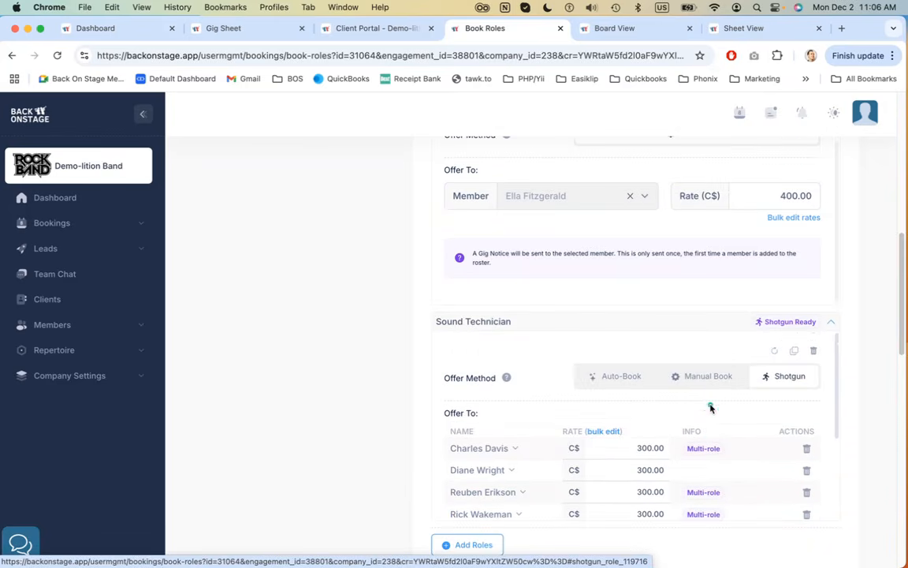
Switch the Sound Technician offer method back to Auto-Book and scroll down to the Activity Log
{"action": "left_click", "coordinate": [611, 382]}
{"action": "scroll", "coordinate": [398, 365], "scroll_direction": "down", "scroll_amount": 4}
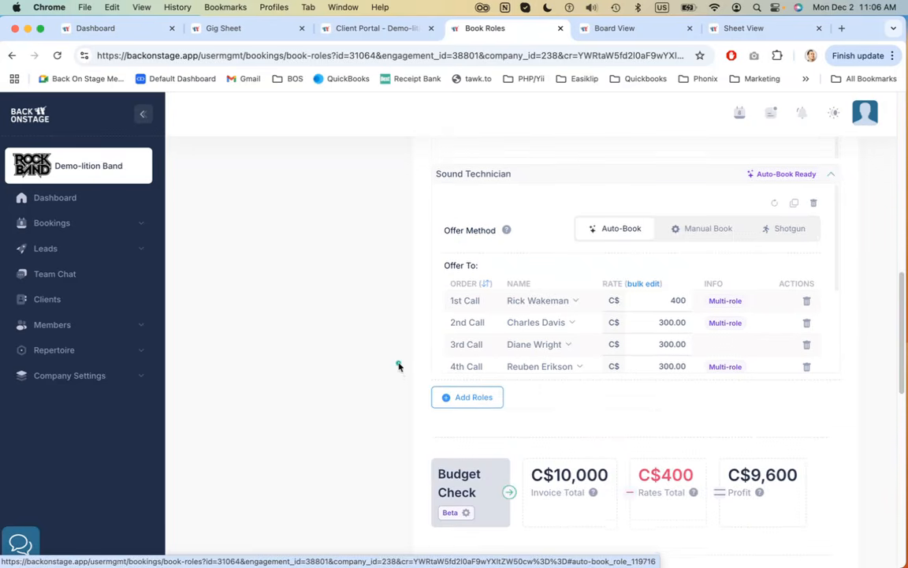
{"action": "scroll", "coordinate": [398, 365], "scroll_direction": "down", "scroll_amount": 7}
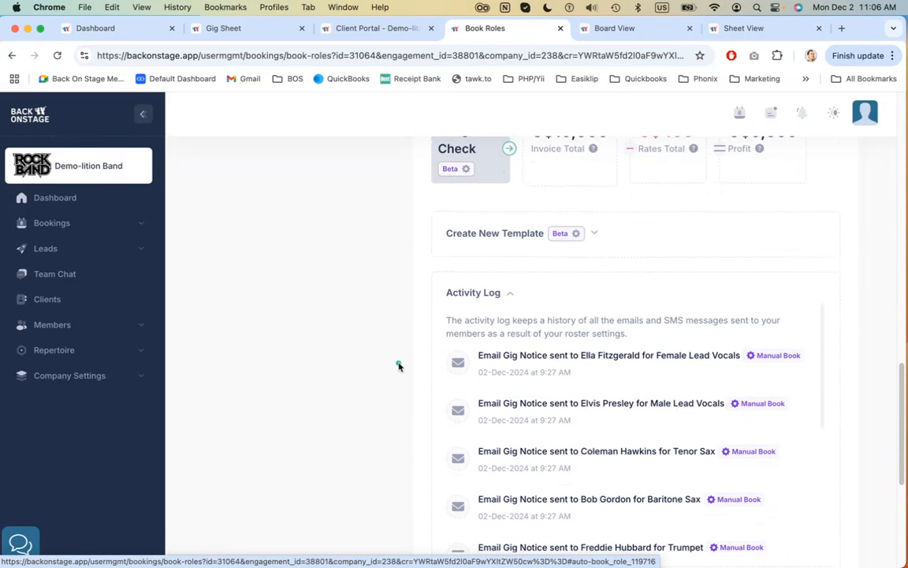
Collapse and reopen the Activity Log to review the gig notices sent
{"action": "left_click", "coordinate": [473, 295]}
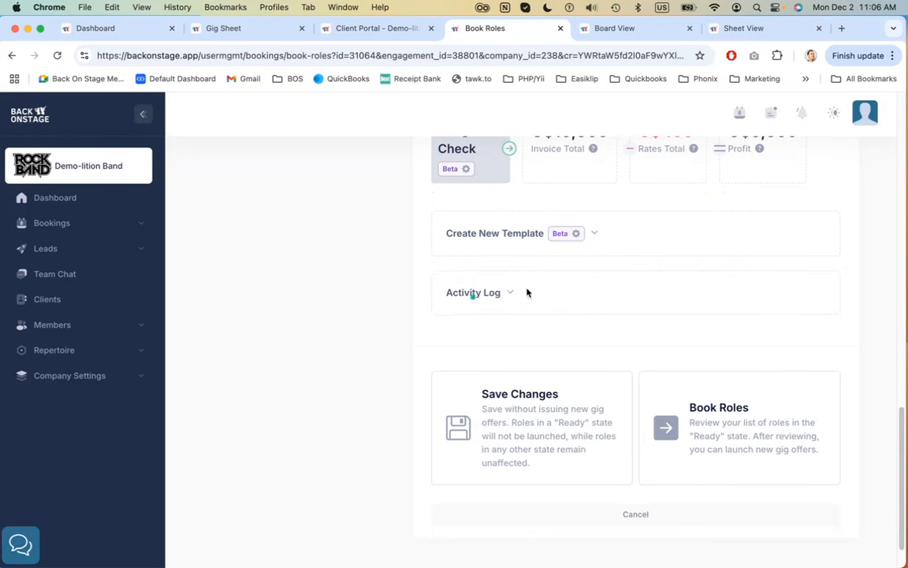
{"action": "left_click", "coordinate": [478, 292]}
{"action": "scroll", "coordinate": [354, 313], "scroll_direction": "down", "scroll_amount": 3}
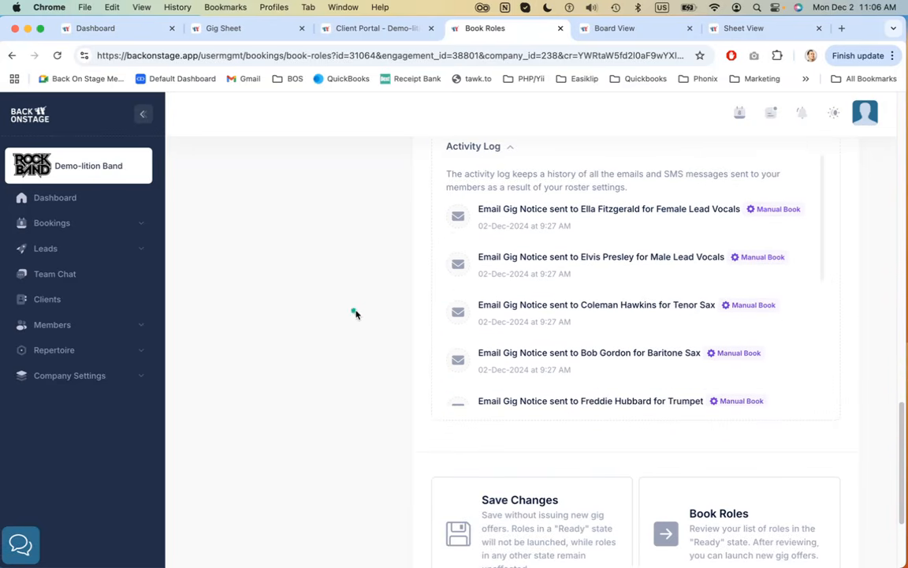
{"action": "scroll", "coordinate": [497, 302], "scroll_direction": "down", "scroll_amount": 5}
{"action": "scroll", "coordinate": [498, 302], "scroll_direction": "up", "scroll_amount": 5}
{"action": "scroll", "coordinate": [498, 302], "scroll_direction": "up", "scroll_amount": 1}
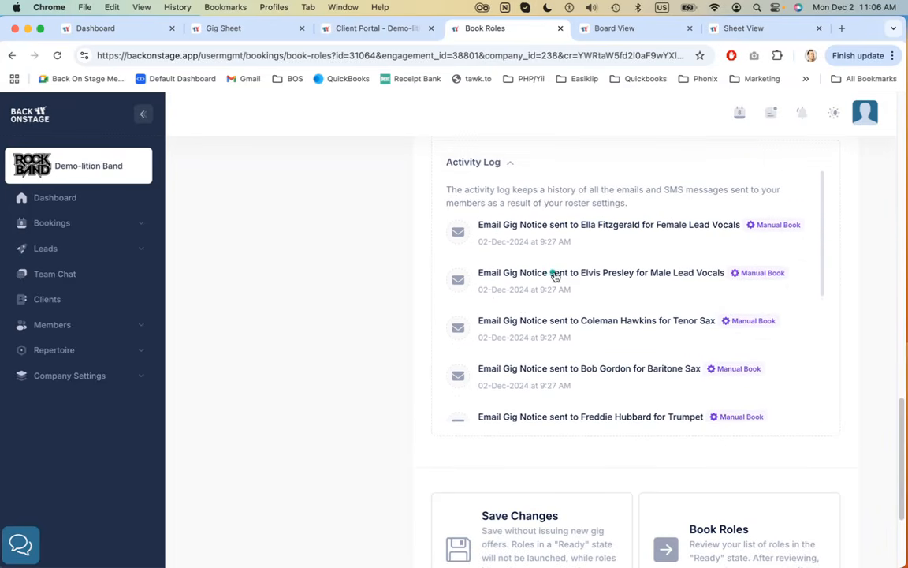
Open the message preview of Elvis Presley's Male Lead Vocals gig notice, then close it
{"action": "left_click", "coordinate": [593, 272]}
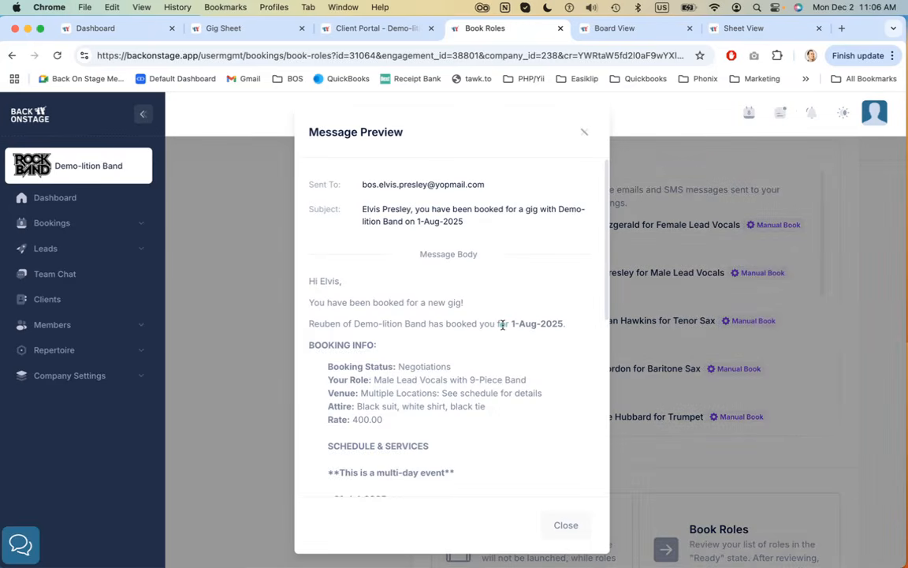
{"action": "scroll", "coordinate": [500, 310], "scroll_direction": "down", "scroll_amount": 6}
{"action": "scroll", "coordinate": [502, 328], "scroll_direction": "up", "scroll_amount": 6}
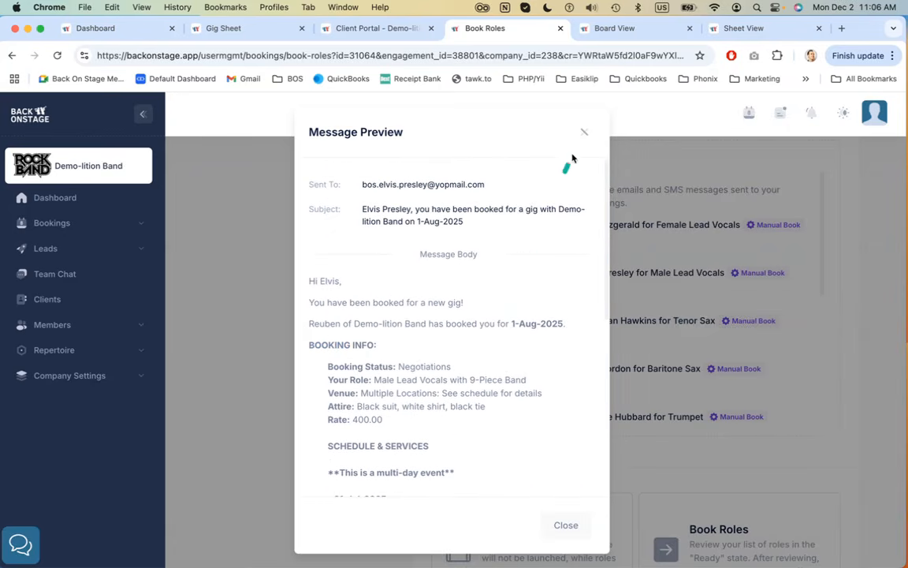
{"action": "left_click", "coordinate": [584, 132]}
Collapse the Activity Log section
{"action": "scroll", "coordinate": [590, 265], "scroll_direction": "up", "scroll_amount": 2}
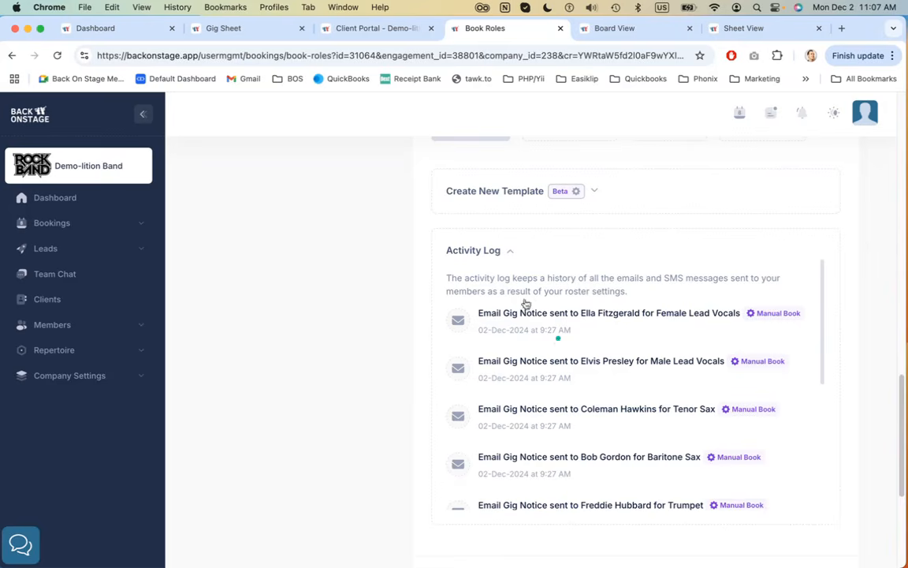
{"action": "left_click", "coordinate": [487, 250]}
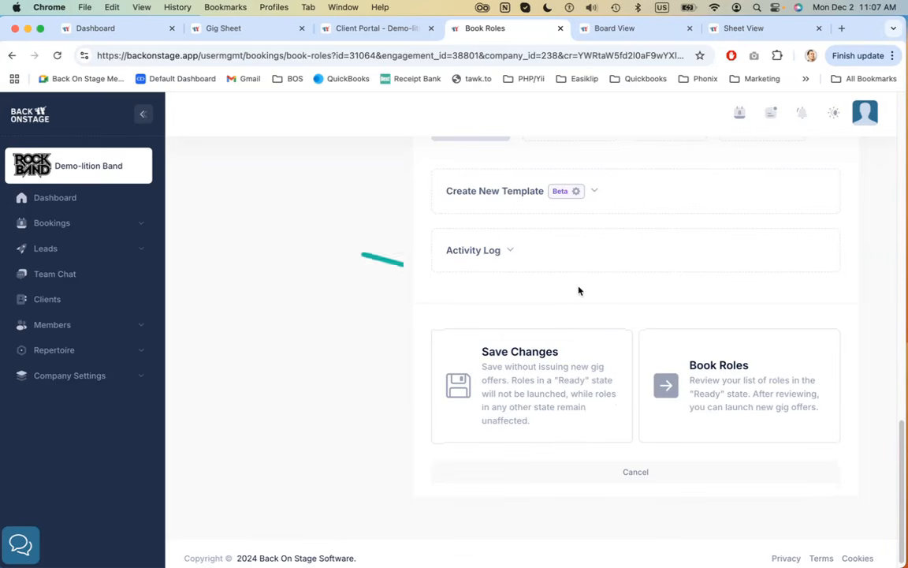
{"action": "scroll", "coordinate": [870, 276], "scroll_direction": "up", "scroll_amount": 2}
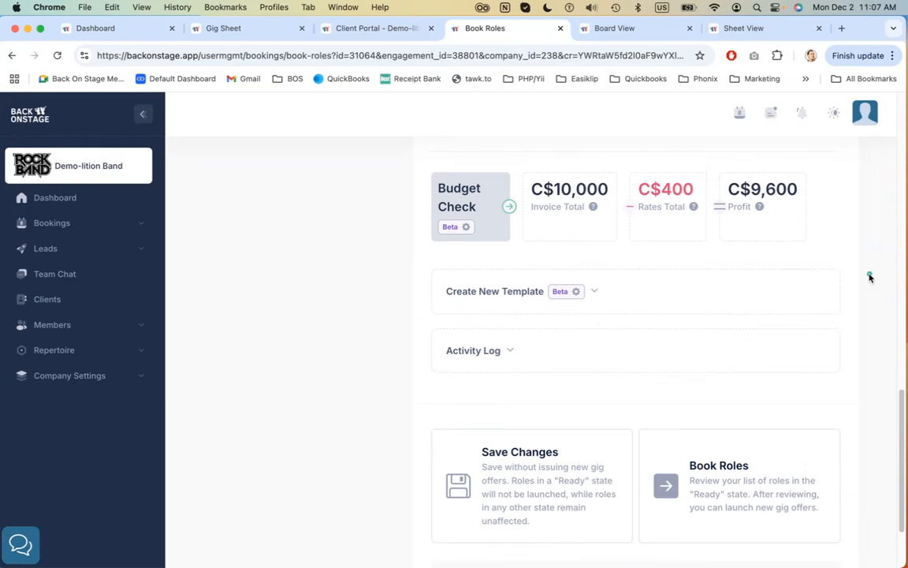
{"action": "scroll", "coordinate": [870, 276], "scroll_direction": "up", "scroll_amount": 7}
{"action": "scroll", "coordinate": [870, 276], "scroll_direction": "down", "scroll_amount": 8}
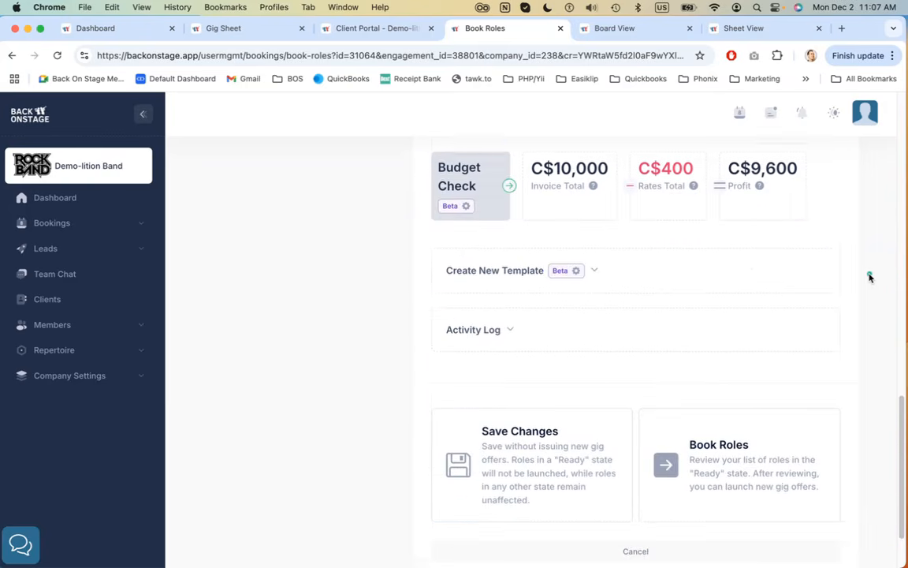
{"action": "scroll", "coordinate": [870, 276], "scroll_direction": "down", "scroll_amount": 2}
Start booking roles and highlight the Sound Technician offer's role, member, method and rate in the confirmation
{"action": "left_click", "coordinate": [768, 381]}
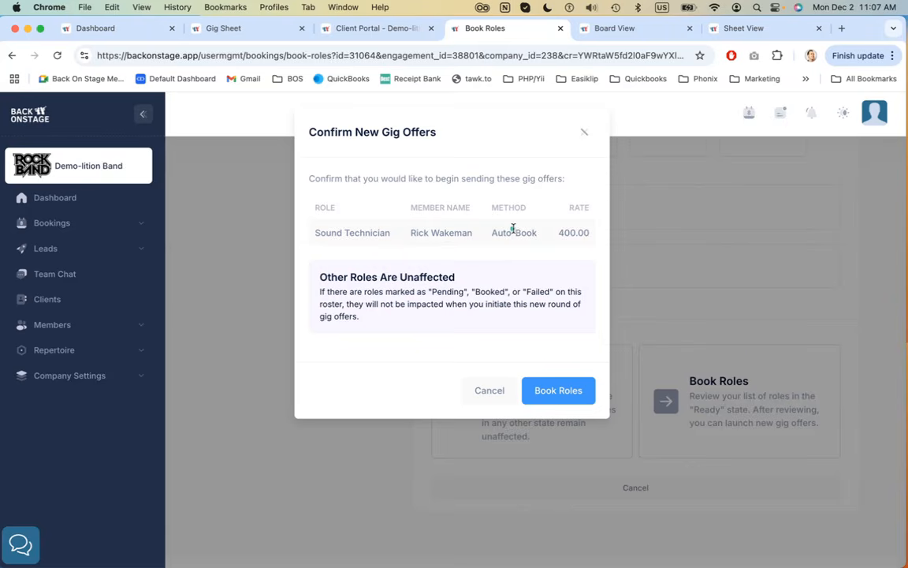
{"action": "left_click_drag", "start_coordinate": [360, 234], "coordinate": [583, 241]}
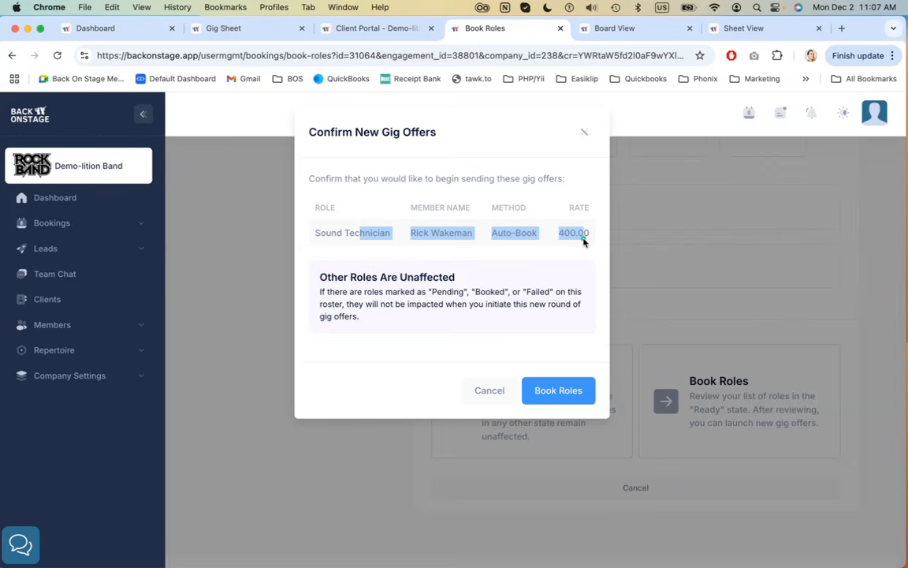
{"action": "left_click", "coordinate": [301, 239]}
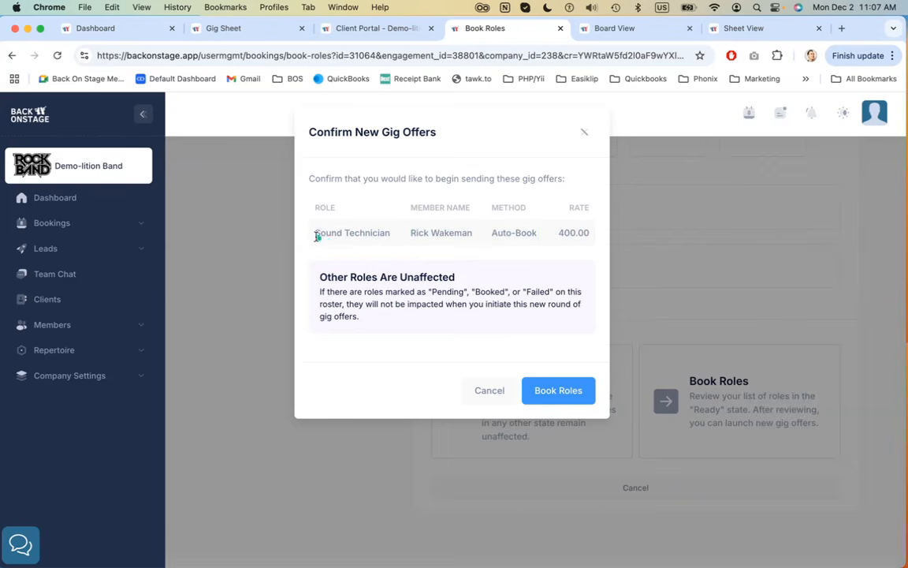
{"action": "left_click_drag", "start_coordinate": [317, 237], "coordinate": [386, 233]}
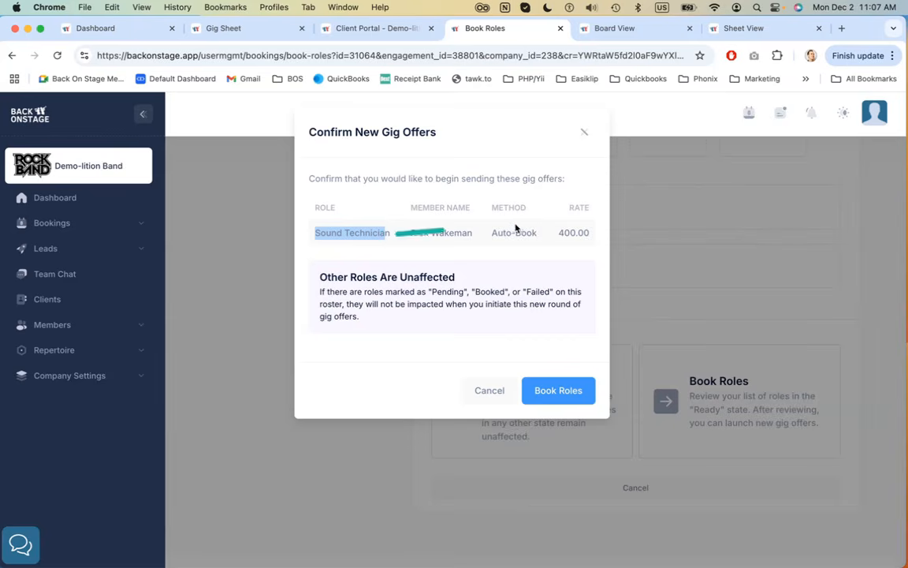
{"action": "left_click_drag", "start_coordinate": [492, 234], "coordinate": [536, 233]}
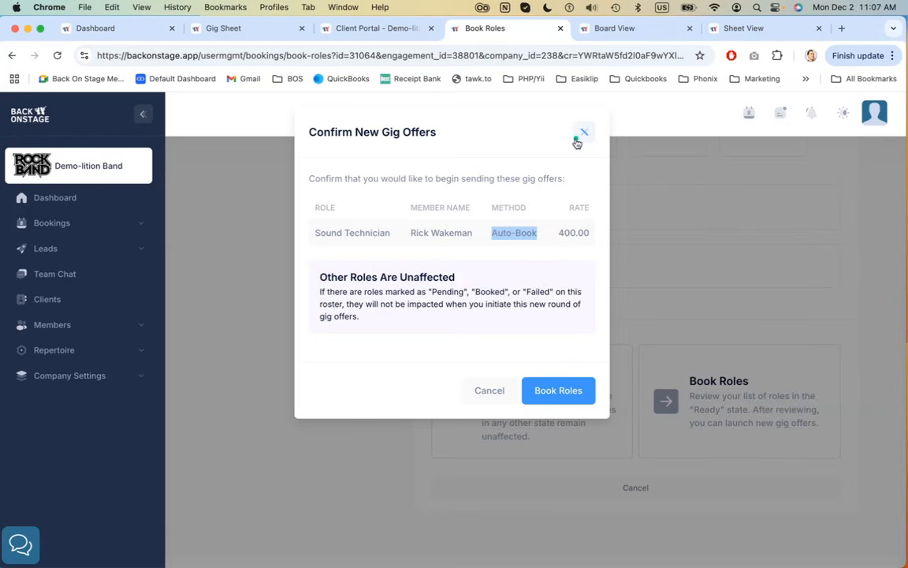
Review the Sound Technician offer list, then book the roles and confirm sending the new gig offers
{"action": "left_click", "coordinate": [490, 390]}
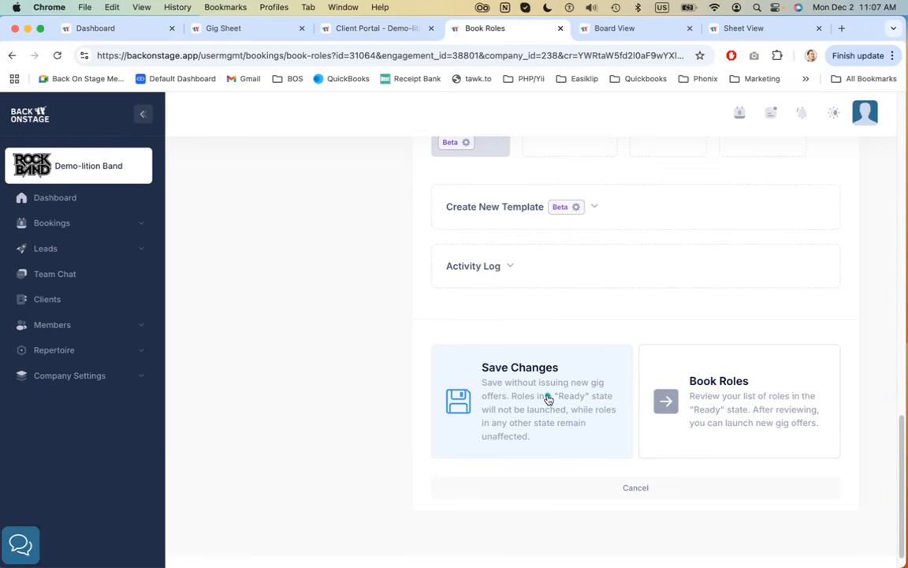
{"action": "scroll", "coordinate": [655, 331], "scroll_direction": "up", "scroll_amount": 8}
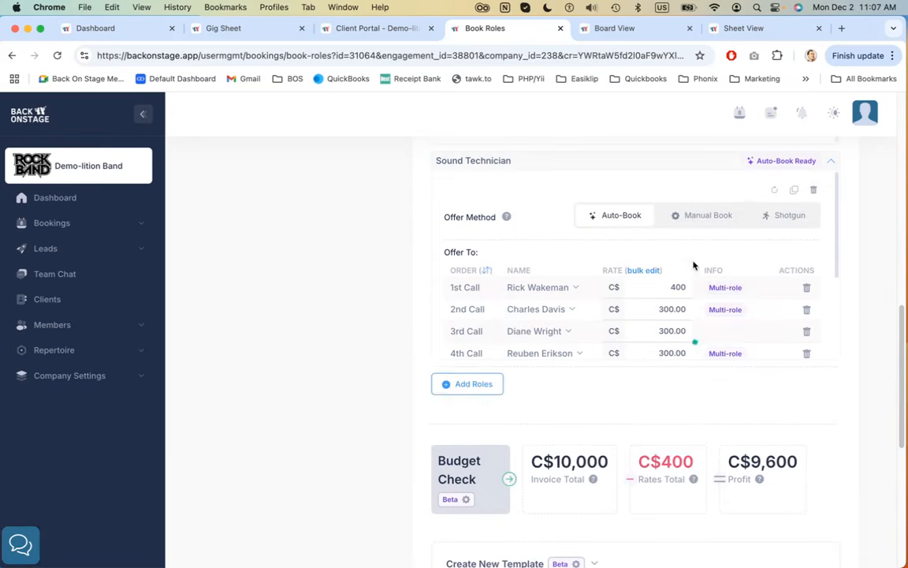
{"action": "scroll", "coordinate": [607, 209], "scroll_direction": "up", "scroll_amount": 2}
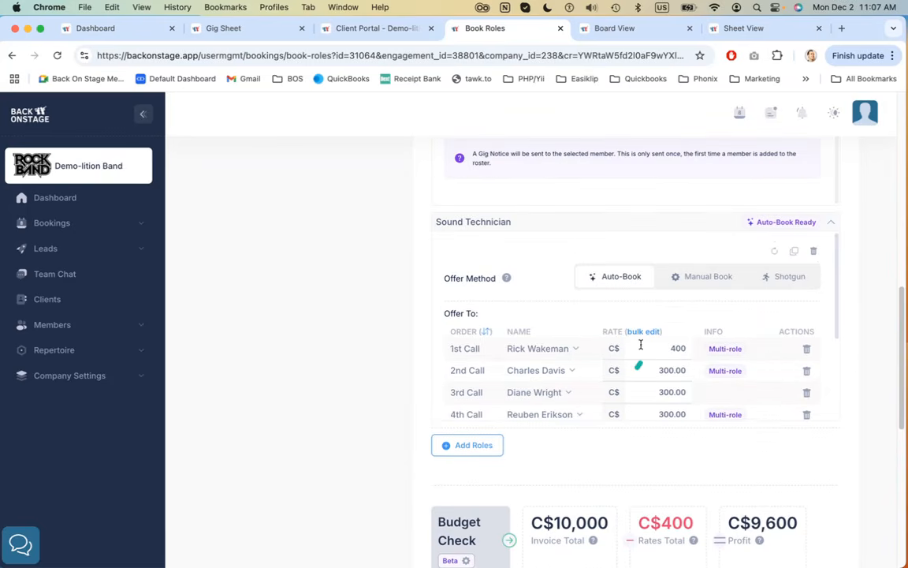
{"action": "scroll", "coordinate": [643, 456], "scroll_direction": "down", "scroll_amount": 1}
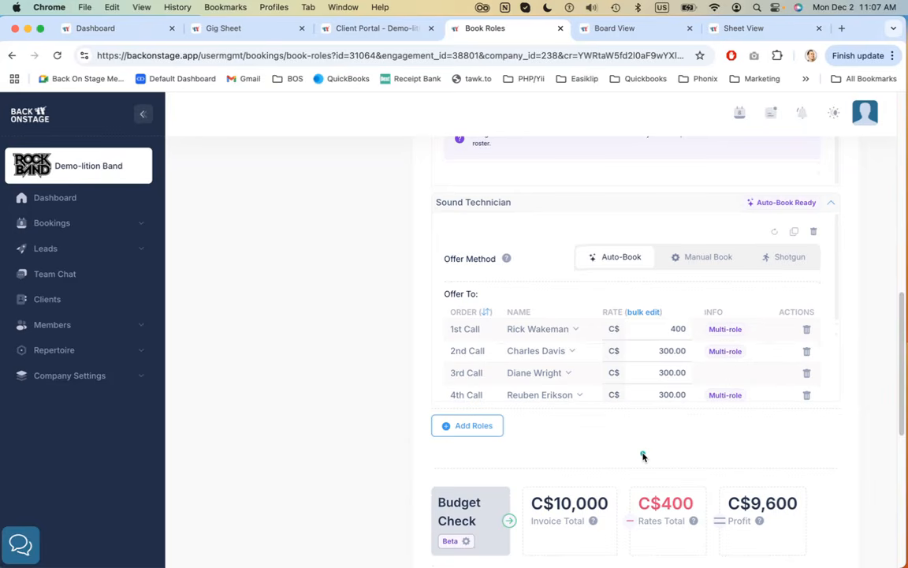
{"action": "scroll", "coordinate": [643, 456], "scroll_direction": "down", "scroll_amount": 8}
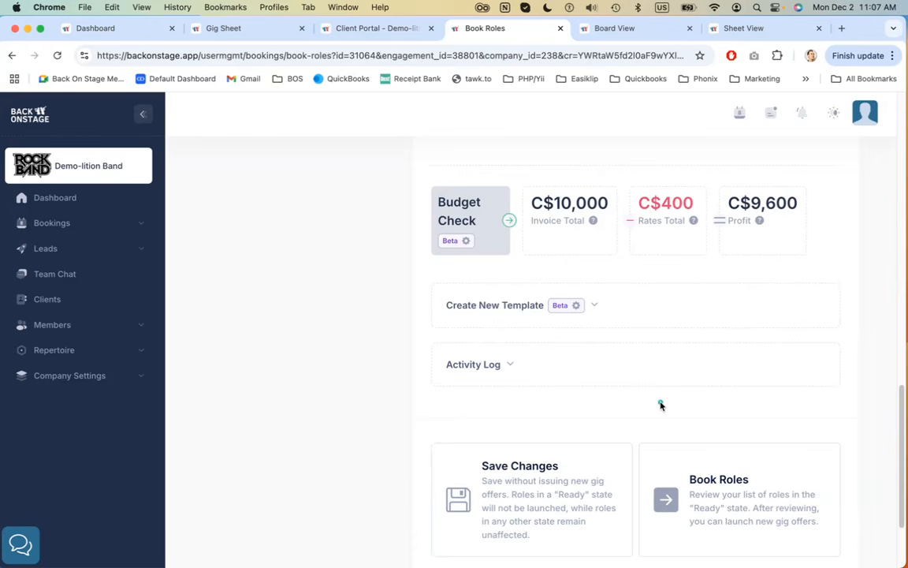
{"action": "scroll", "coordinate": [660, 403], "scroll_direction": "down", "scroll_amount": 3}
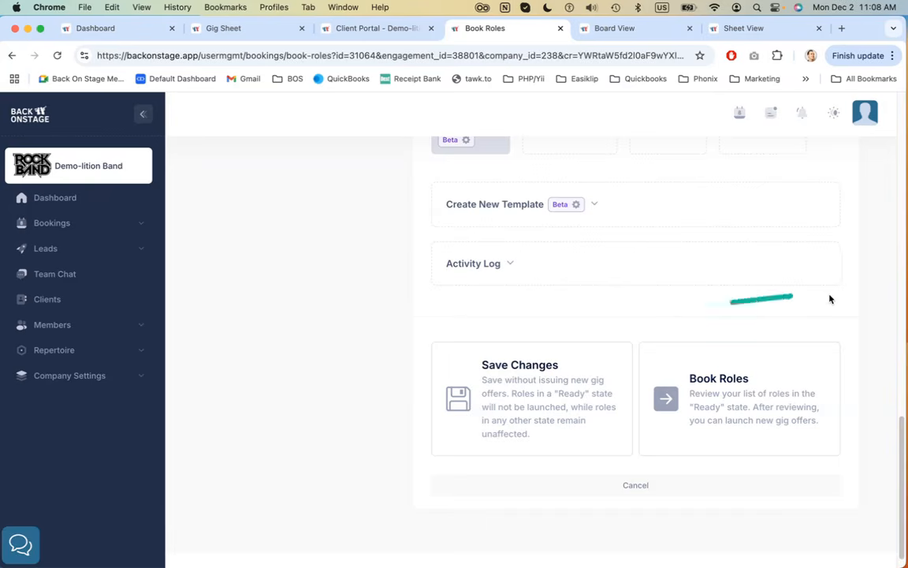
{"action": "left_click", "coordinate": [741, 410]}
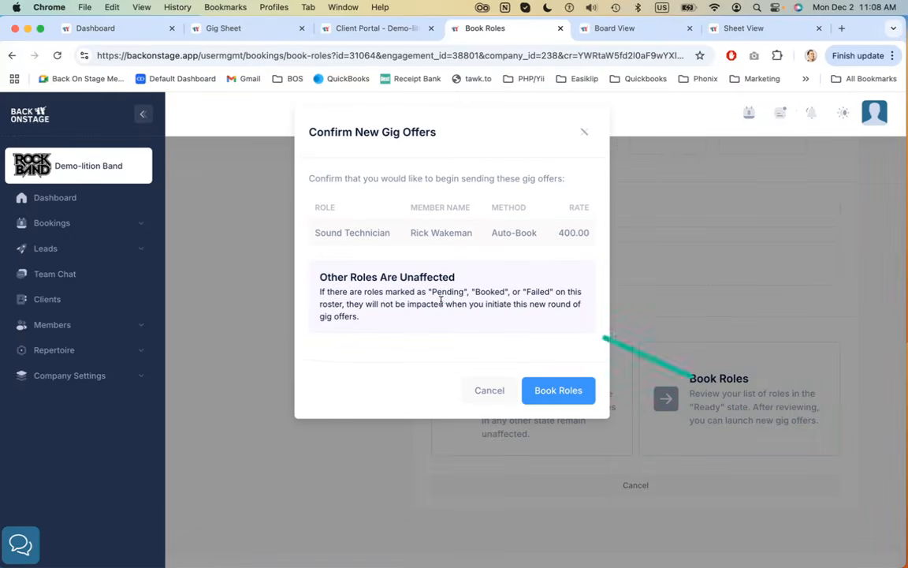
{"action": "left_click", "coordinate": [560, 391]}
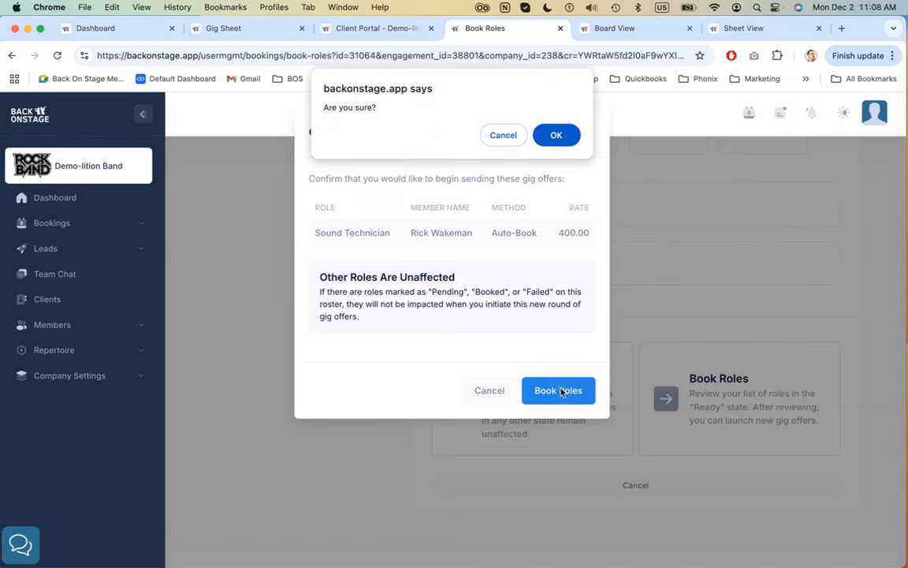
{"action": "left_click", "coordinate": [557, 136]}
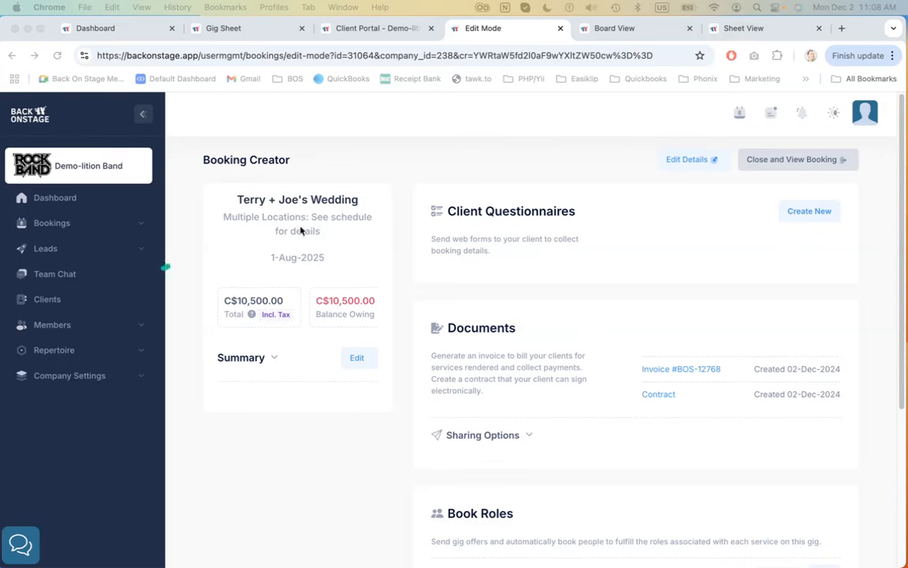
Review the sections of the Terry + Joe's Wedding booking creator page
{"action": "left_click", "coordinate": [477, 151]}
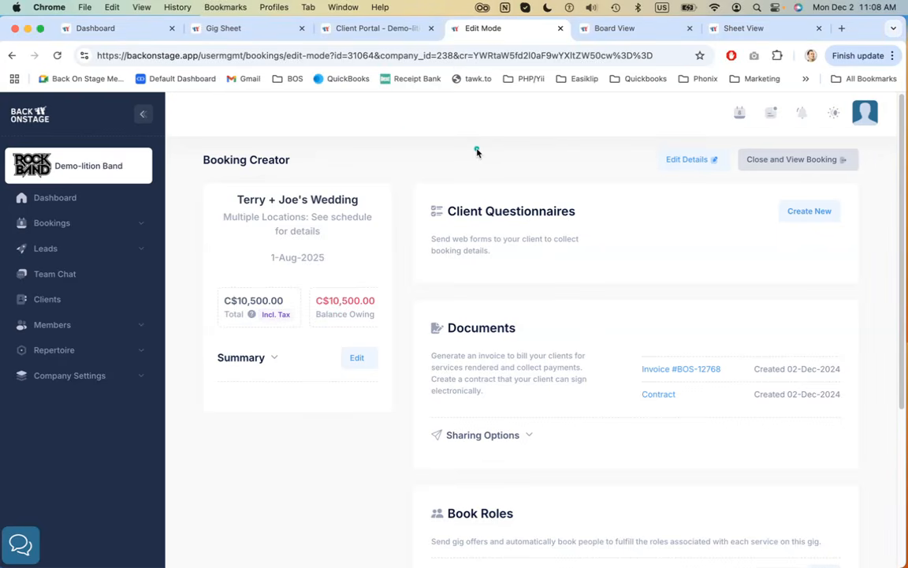
{"action": "scroll", "coordinate": [482, 188], "scroll_direction": "down", "scroll_amount": 5}
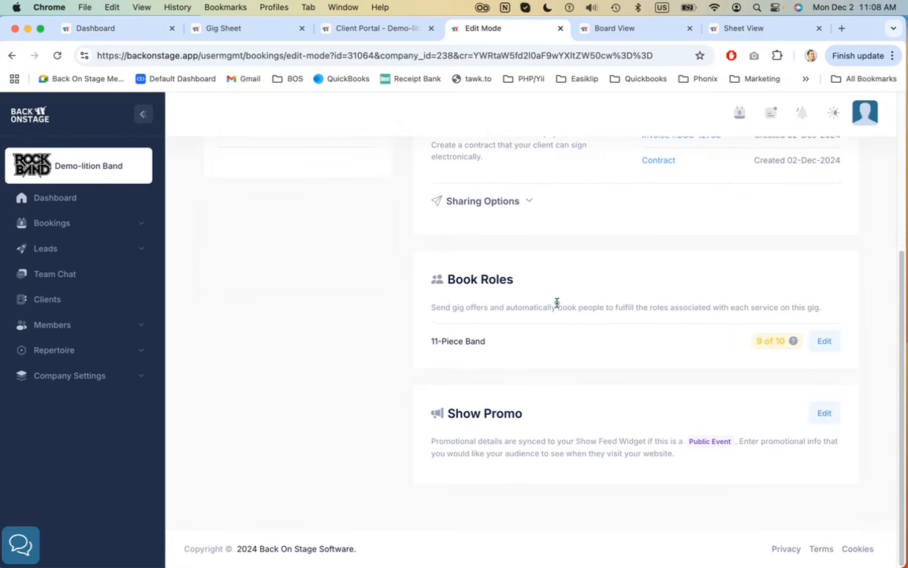
{"action": "scroll", "coordinate": [555, 299], "scroll_direction": "up", "scroll_amount": 3}
{"action": "scroll", "coordinate": [557, 303], "scroll_direction": "up", "scroll_amount": 3}
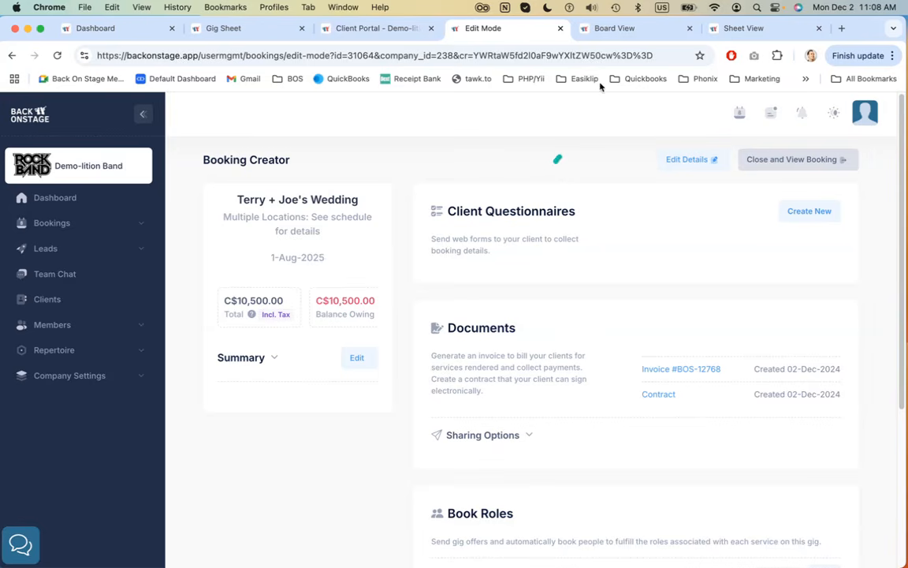
Switch to the bookings Board View and review its status columns
{"action": "left_click", "coordinate": [619, 28]}
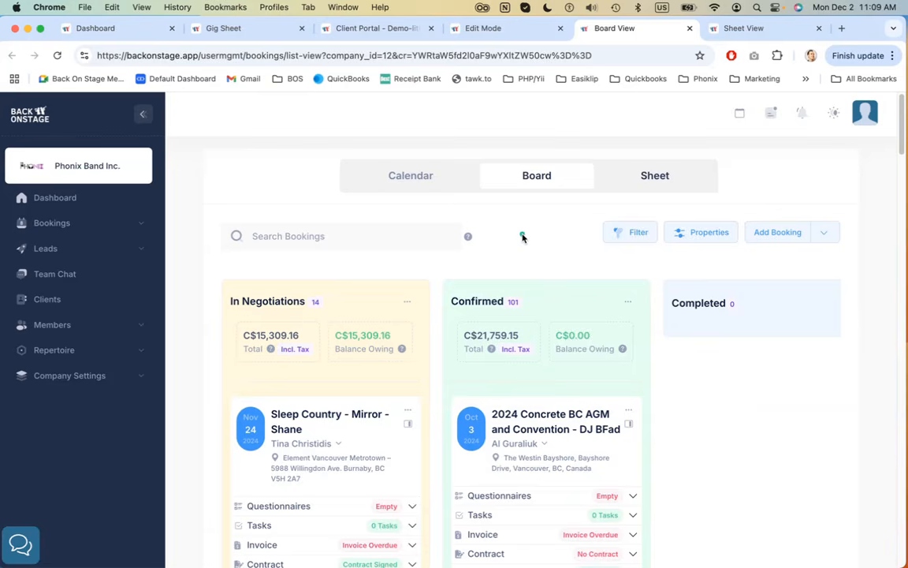
{"action": "scroll", "coordinate": [523, 238], "scroll_direction": "down", "scroll_amount": 1}
{"action": "scroll", "coordinate": [523, 237], "scroll_direction": "up", "scroll_amount": 1}
{"action": "scroll", "coordinate": [536, 243], "scroll_direction": "down", "scroll_amount": 1}
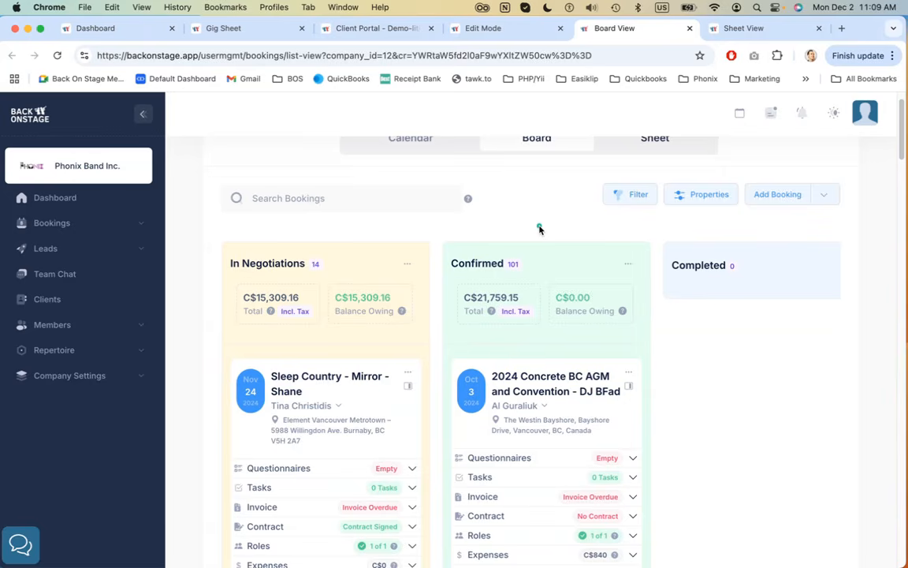
Open the Dashboard and review the action item categories from bookings
{"action": "left_click", "coordinate": [91, 28]}
{"action": "scroll", "coordinate": [477, 205], "scroll_direction": "down", "scroll_amount": 7}
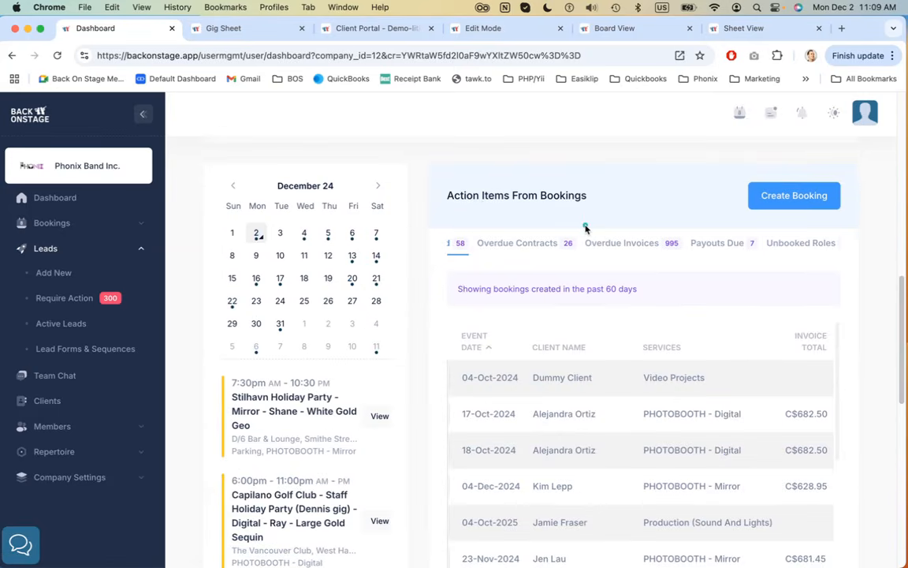
{"action": "scroll", "coordinate": [544, 236], "scroll_direction": "right", "scroll_amount": 5}
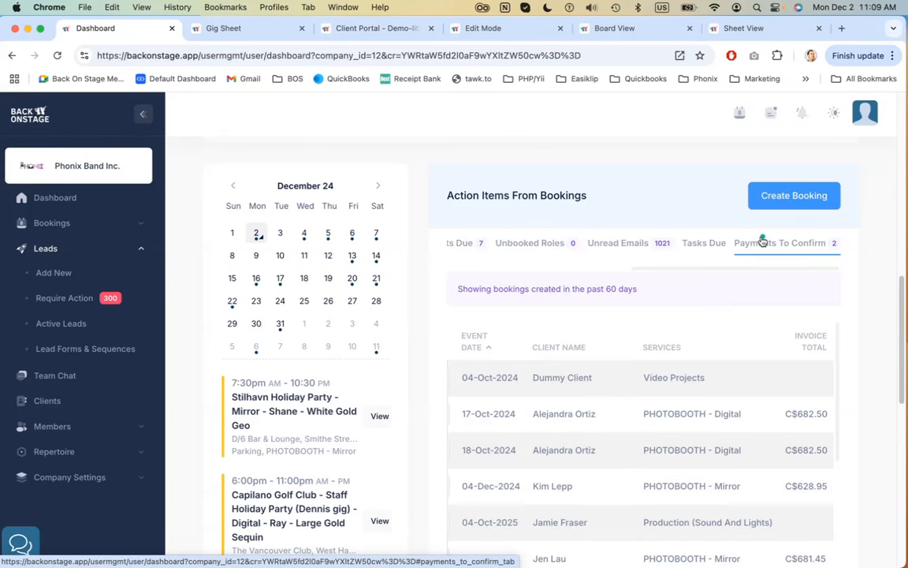
Return to the Board View and collapse the sidebar
{"action": "left_click", "coordinate": [612, 32]}
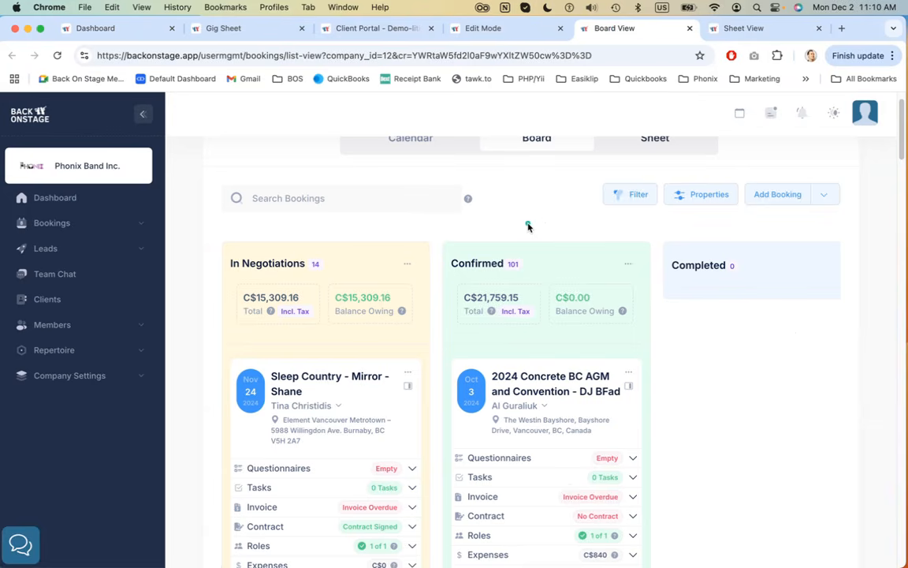
{"action": "scroll", "coordinate": [526, 198], "scroll_direction": "down", "scroll_amount": 4}
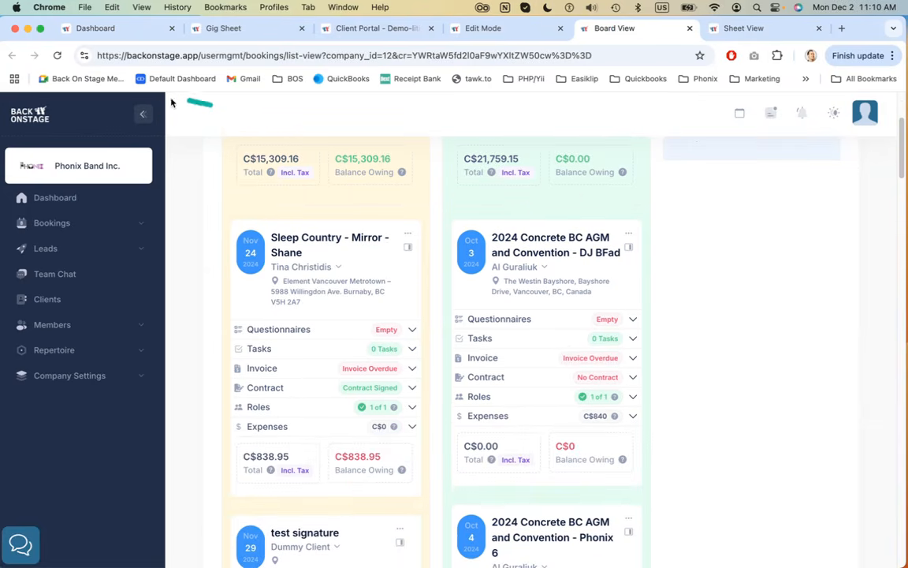
{"action": "left_click", "coordinate": [138, 113]}
{"action": "scroll", "coordinate": [321, 204], "scroll_direction": "down", "scroll_amount": 1}
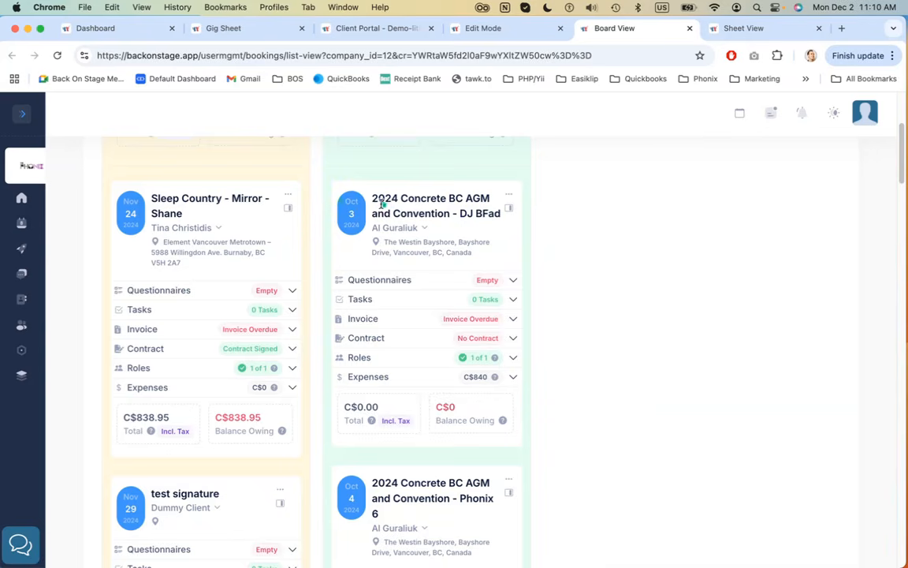
Inspect the 2024 Concrete BC AGM DJ BFad card by expanding and collapsing its Invoice, Roles and Expenses sections
{"action": "left_click_drag", "start_coordinate": [386, 198], "coordinate": [561, 233]}
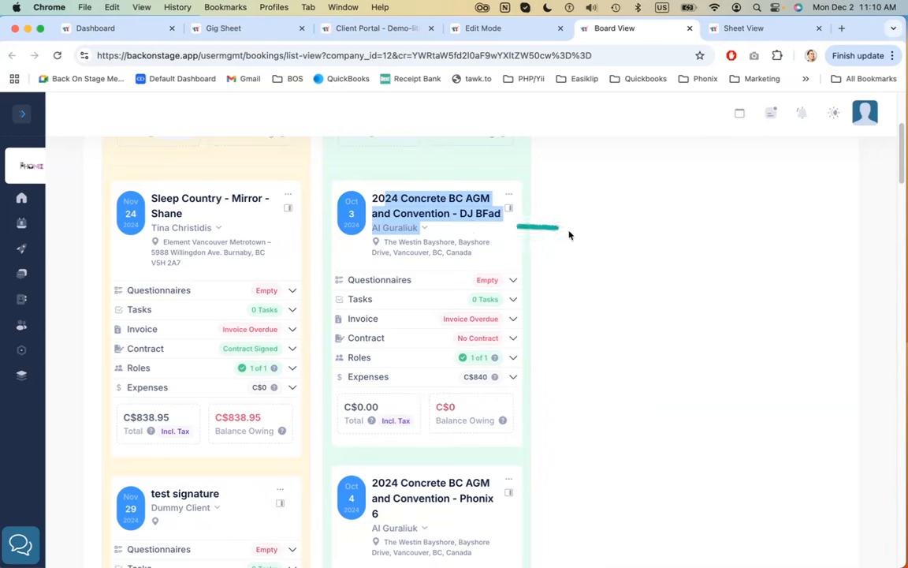
{"action": "left_click", "coordinate": [568, 233]}
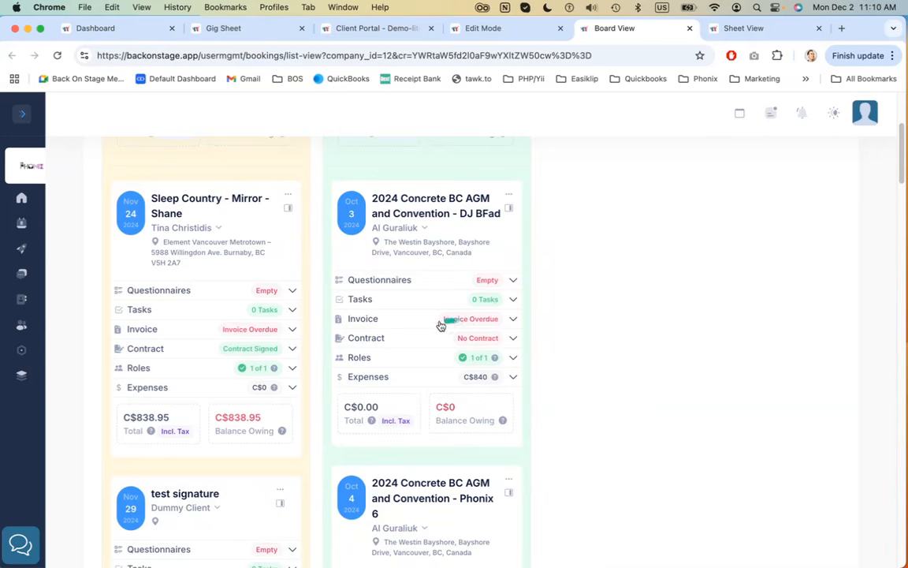
{"action": "left_click", "coordinate": [486, 322]}
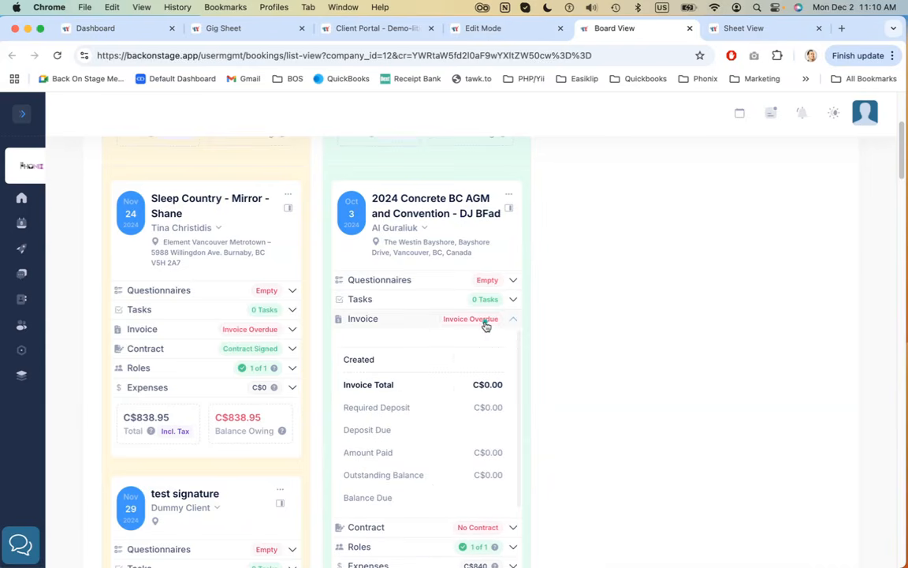
{"action": "left_click", "coordinate": [471, 319]}
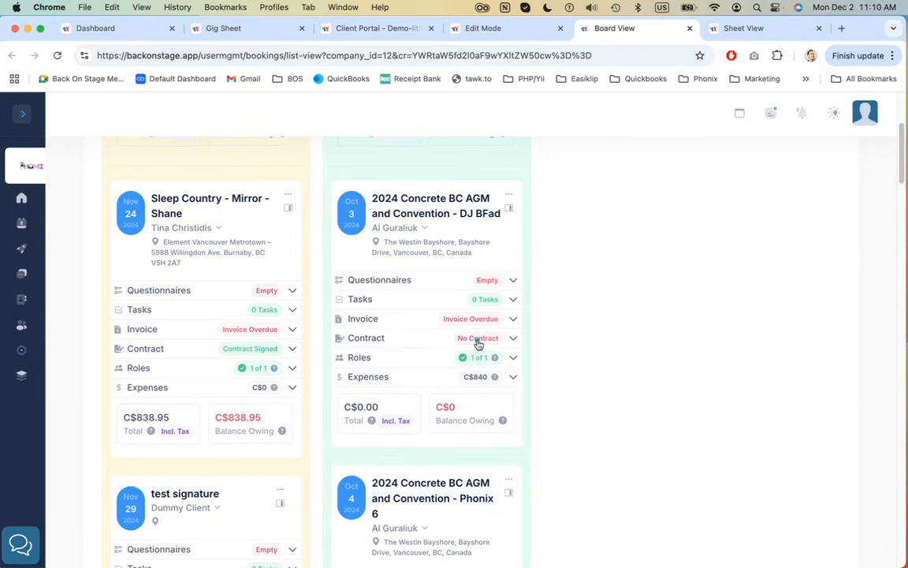
{"action": "left_click", "coordinate": [435, 361]}
{"action": "left_click", "coordinate": [436, 361]}
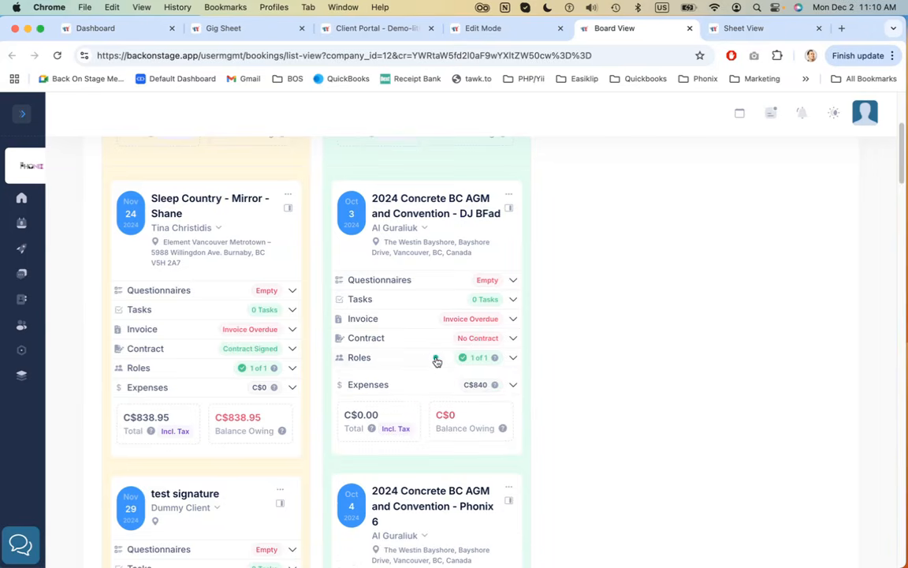
{"action": "left_click", "coordinate": [411, 379]}
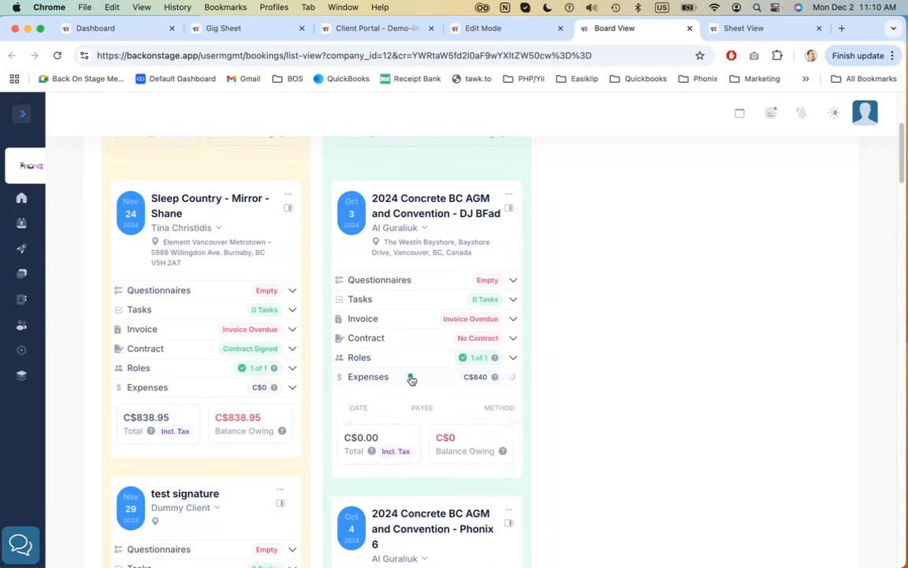
{"action": "left_click", "coordinate": [410, 380]}
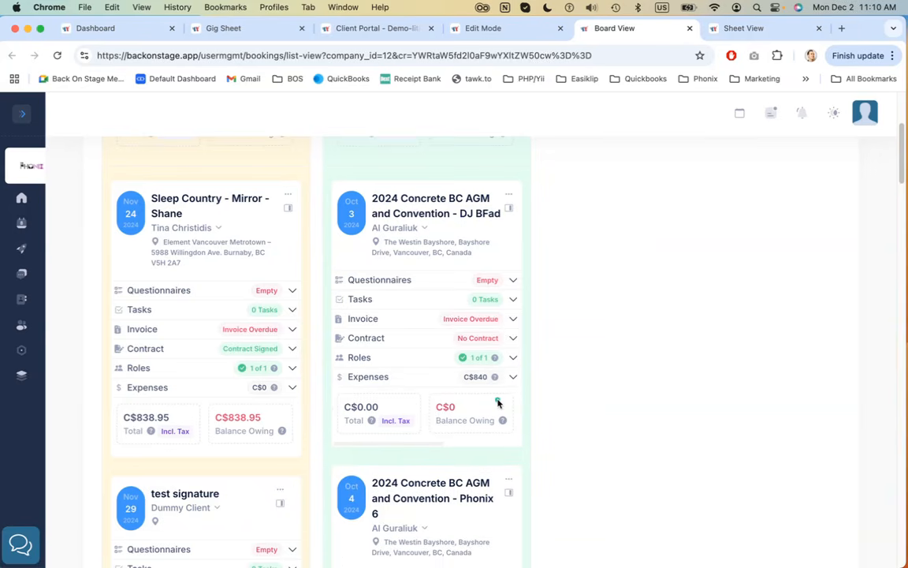
Review the card's total, balance and profit figures and the board's In Negotiations, Confirmed and Completed columns
{"action": "scroll", "coordinate": [404, 412], "scroll_direction": "right", "scroll_amount": 2}
{"action": "scroll", "coordinate": [404, 412], "scroll_direction": "left", "scroll_amount": 2}
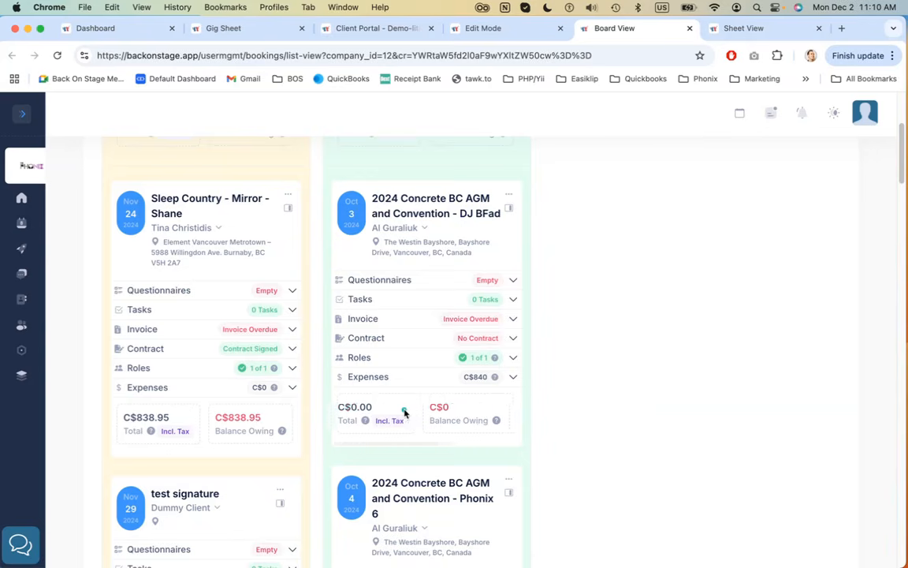
{"action": "scroll", "coordinate": [436, 412], "scroll_direction": "right", "scroll_amount": 2}
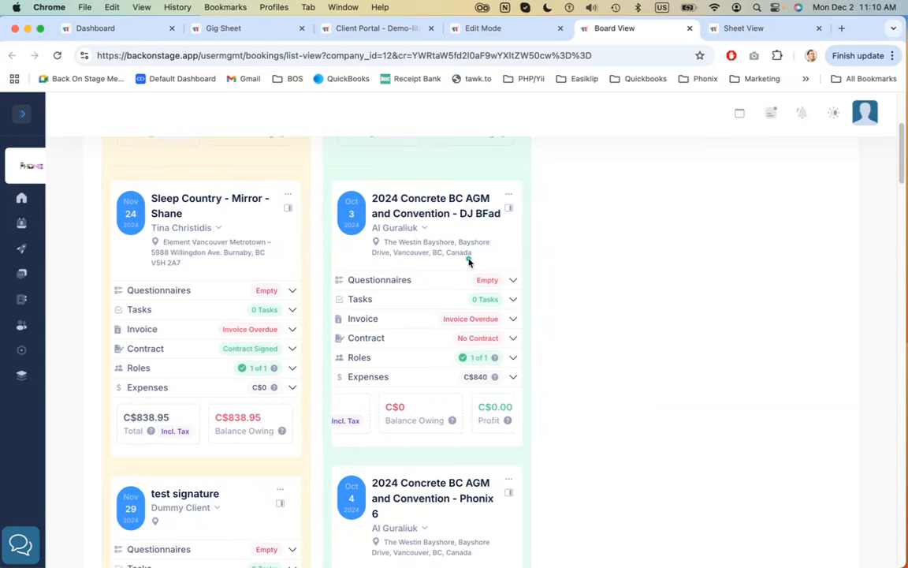
{"action": "scroll", "coordinate": [443, 245], "scroll_direction": "up", "scroll_amount": 3}
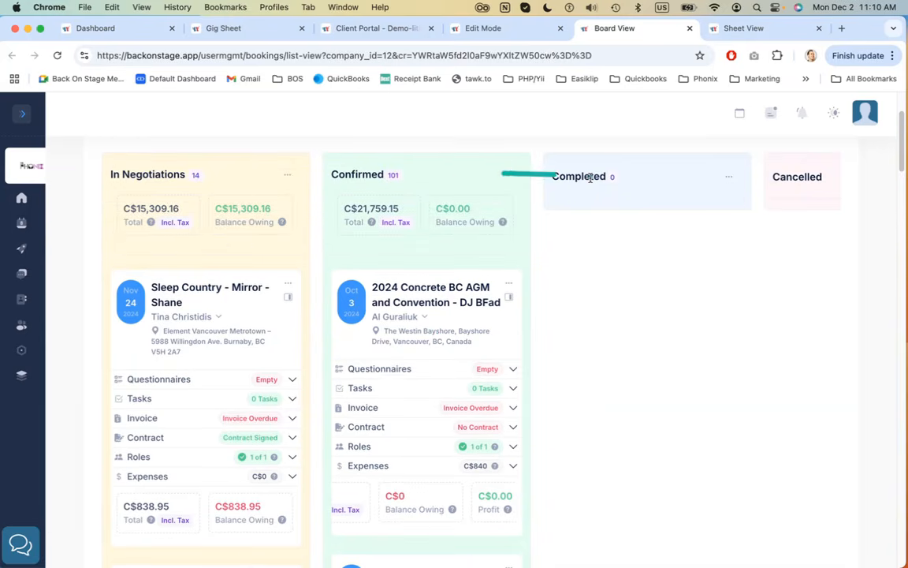
{"action": "left_click_drag", "start_coordinate": [109, 173], "coordinate": [187, 174]}
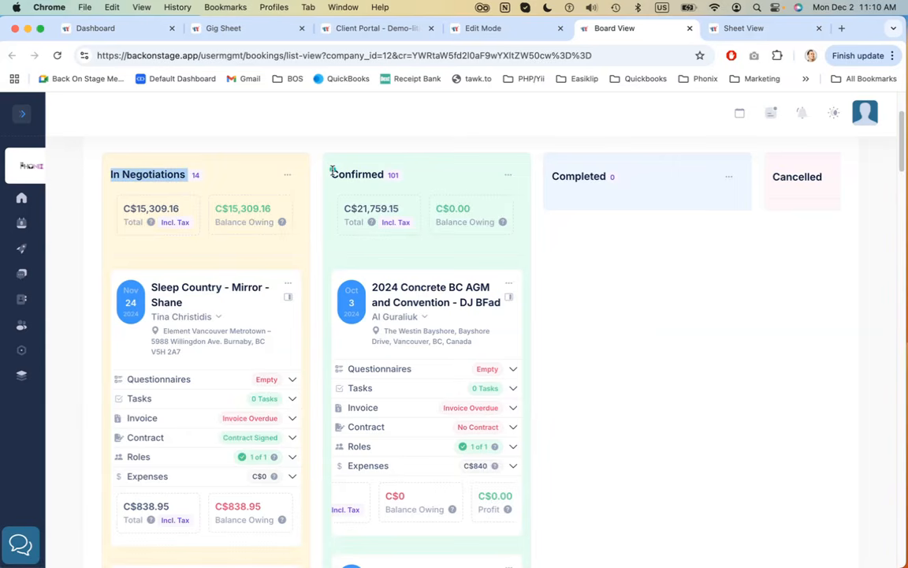
{"action": "left_click_drag", "start_coordinate": [331, 174], "coordinate": [383, 172]}
{"action": "left_click", "coordinate": [457, 172]}
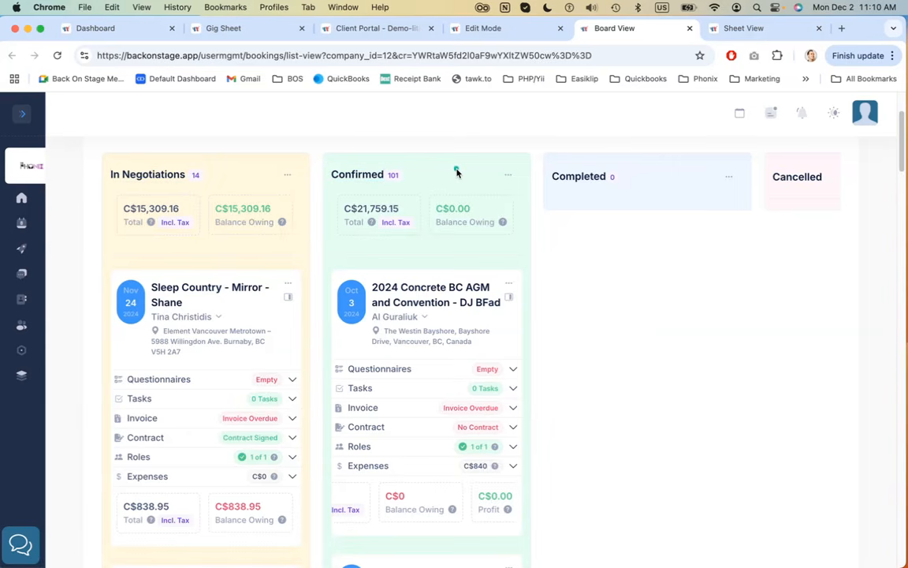
{"action": "left_click", "coordinate": [545, 211]}
{"action": "left_click_drag", "start_coordinate": [543, 180], "coordinate": [600, 178]}
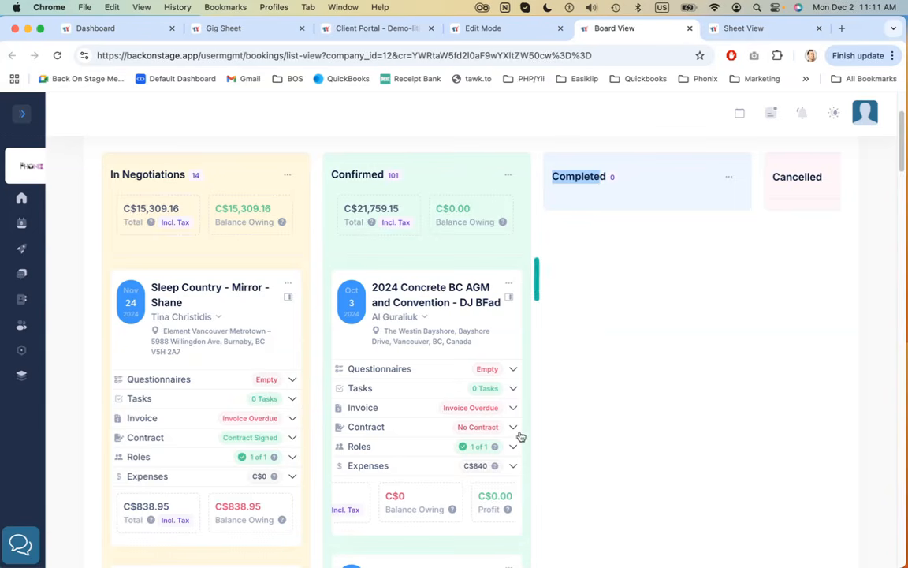
Open the Concrete BC AGM card's status-change options, close them, then try opening the booking's detail panel and dismiss the error
{"action": "left_click", "coordinate": [509, 284]}
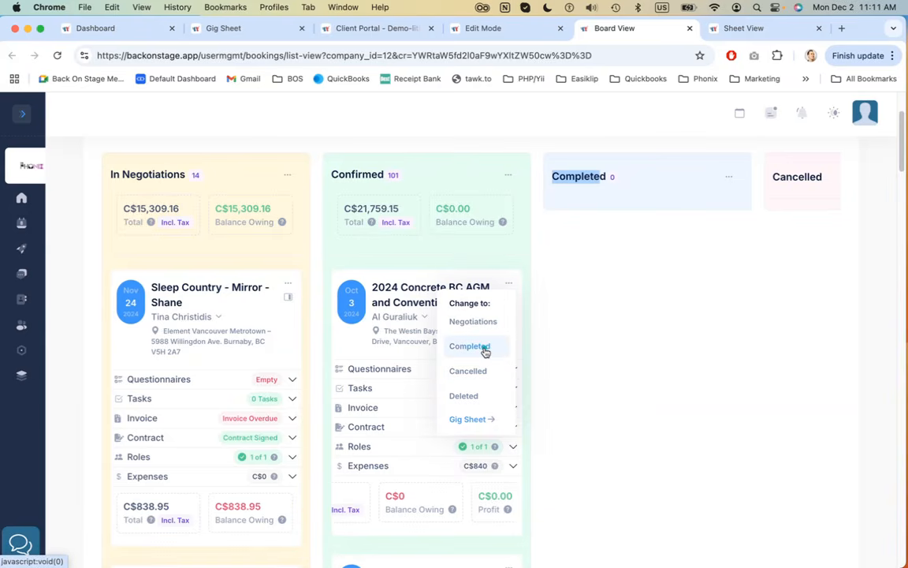
{"action": "left_click", "coordinate": [564, 310]}
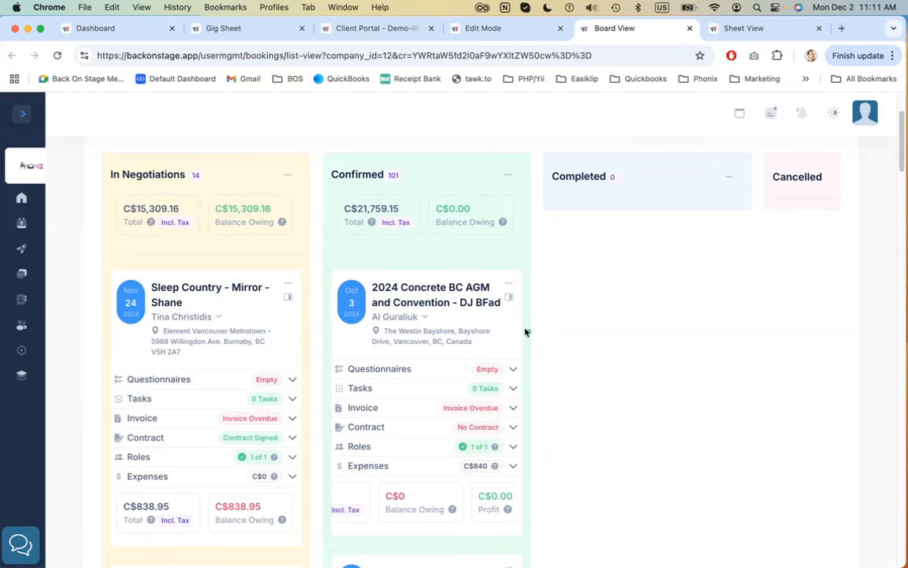
{"action": "left_click", "coordinate": [509, 299]}
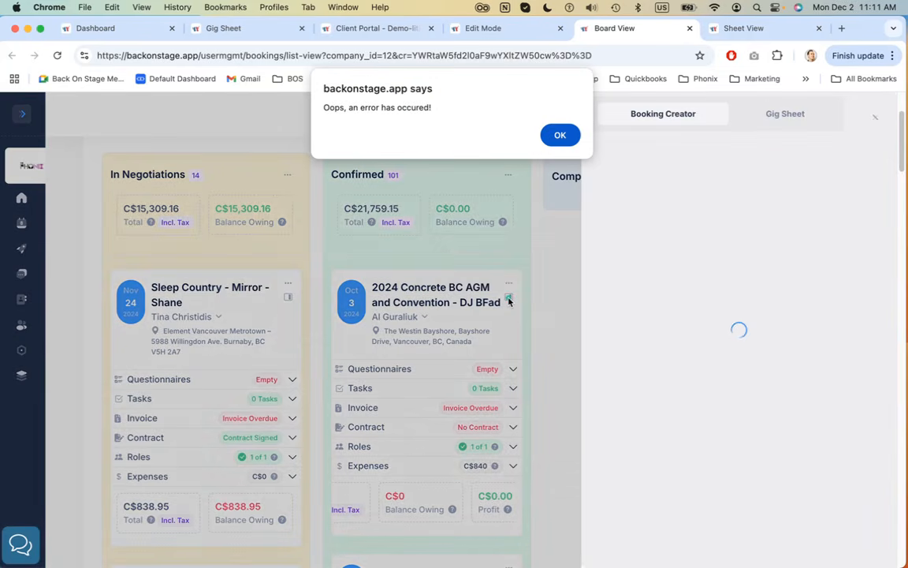
{"action": "left_click", "coordinate": [567, 138]}
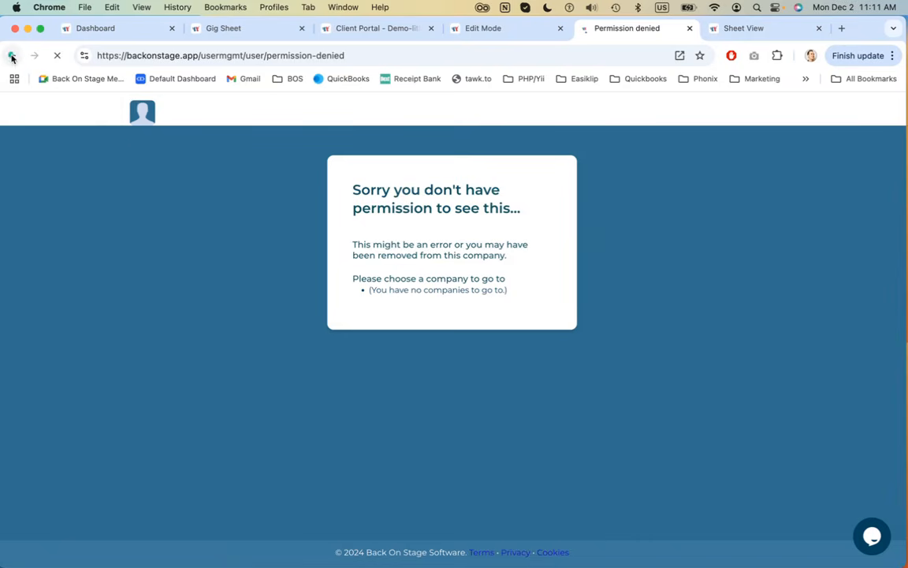
Switch to the Sheet View tab and scroll through the bookings table
{"action": "left_click", "coordinate": [739, 28]}
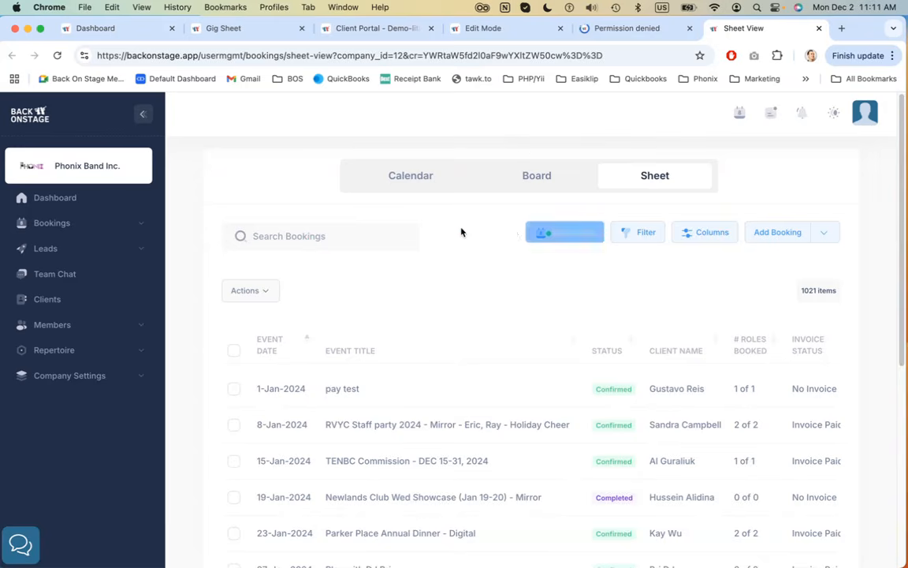
{"action": "scroll", "coordinate": [450, 233], "scroll_direction": "down", "scroll_amount": 5}
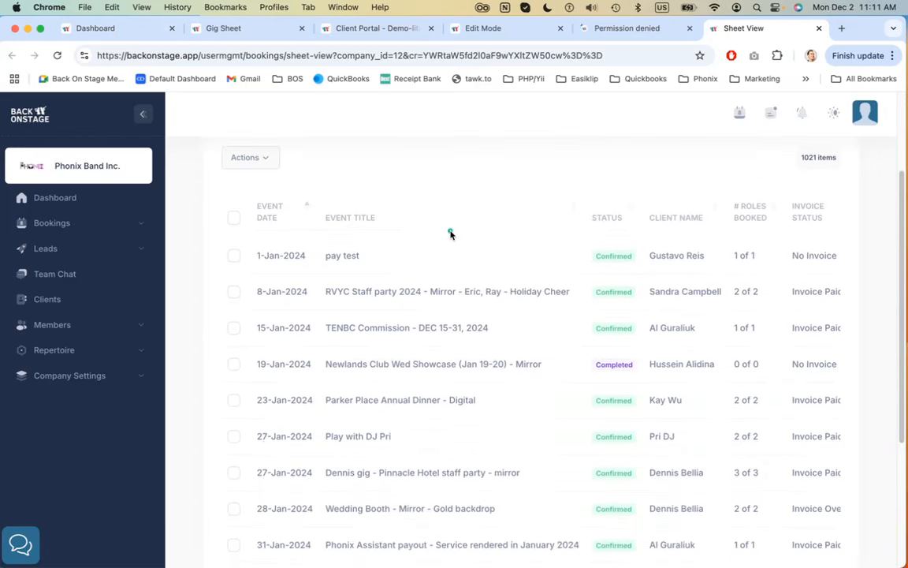
{"action": "scroll", "coordinate": [450, 234], "scroll_direction": "down", "scroll_amount": 3}
{"action": "scroll", "coordinate": [450, 233], "scroll_direction": "up", "scroll_amount": 8}
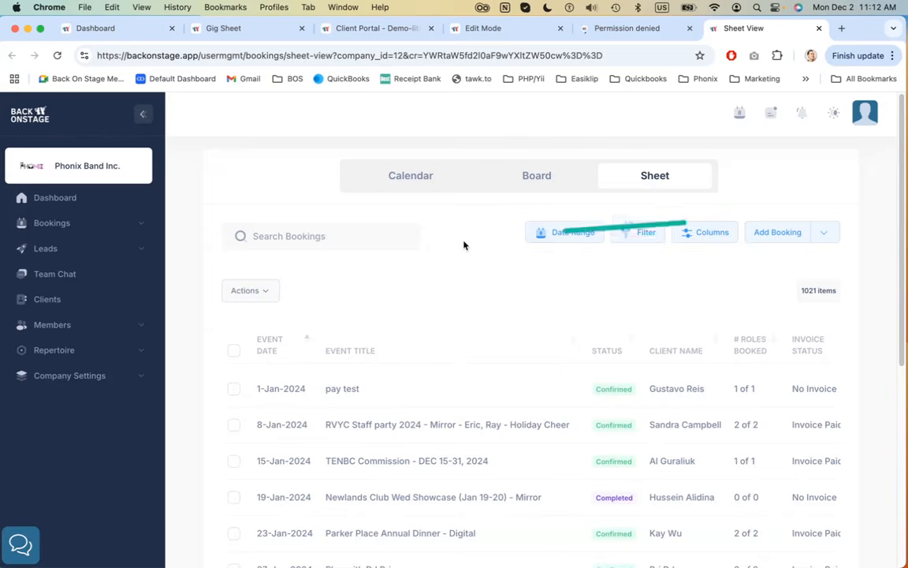
{"action": "scroll", "coordinate": [515, 322], "scroll_direction": "down", "scroll_amount": 1}
{"action": "scroll", "coordinate": [515, 323], "scroll_direction": "up", "scroll_amount": 1}
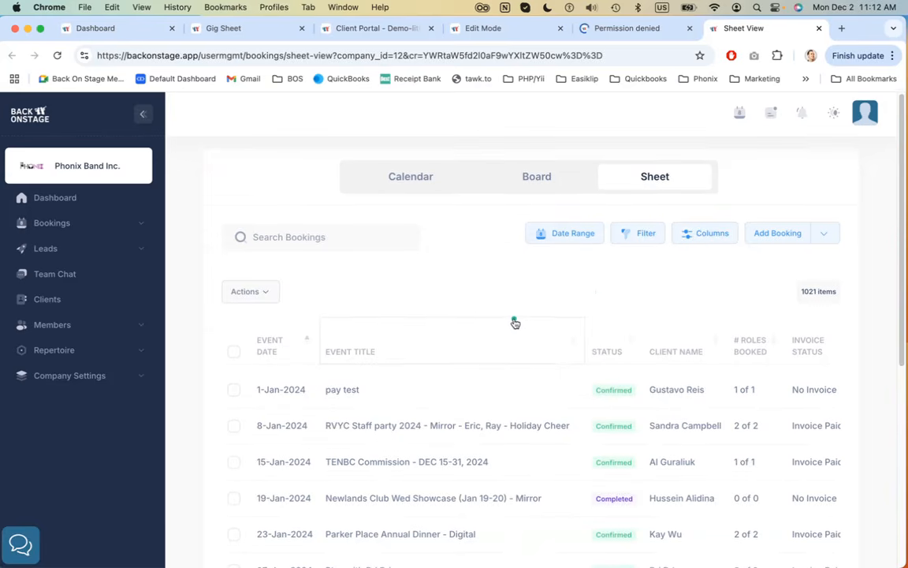
{"action": "scroll", "coordinate": [563, 409], "scroll_direction": "down", "scroll_amount": 5}
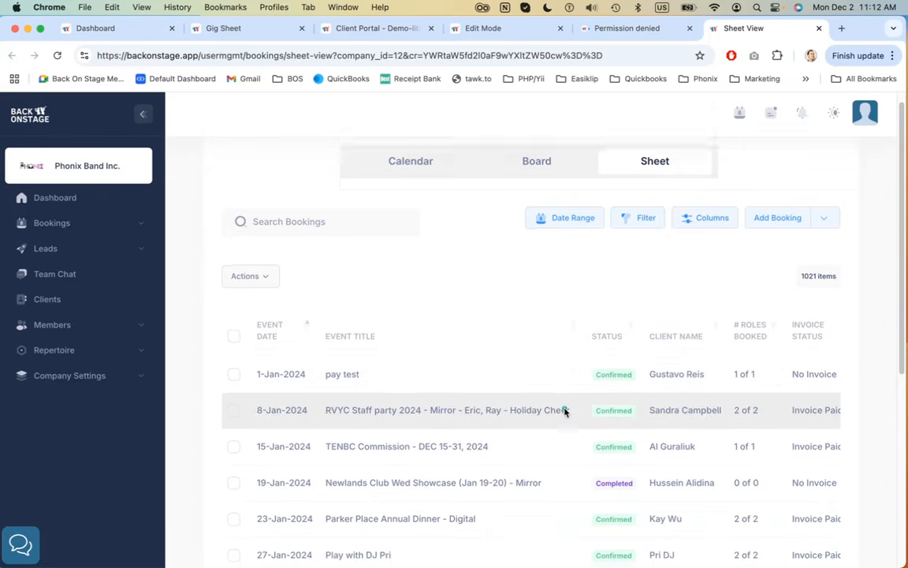
{"action": "scroll", "coordinate": [564, 411], "scroll_direction": "right", "scroll_amount": 5}
{"action": "scroll", "coordinate": [564, 411], "scroll_direction": "left", "scroll_amount": 5}
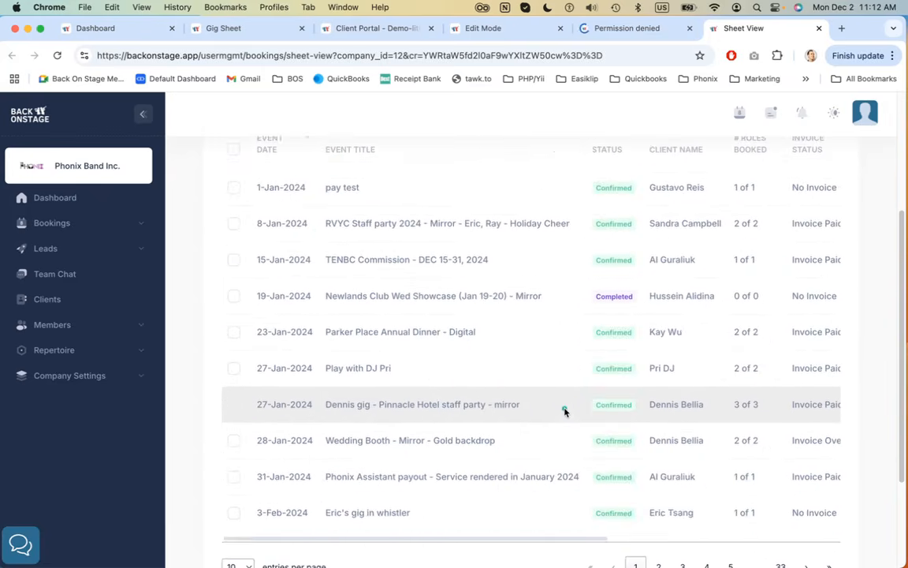
{"action": "scroll", "coordinate": [563, 411], "scroll_direction": "up", "scroll_amount": 5}
Set a flexible date range of 0 days in the past and 365 days in the future, then cancel the dialog
{"action": "left_click", "coordinate": [568, 236]}
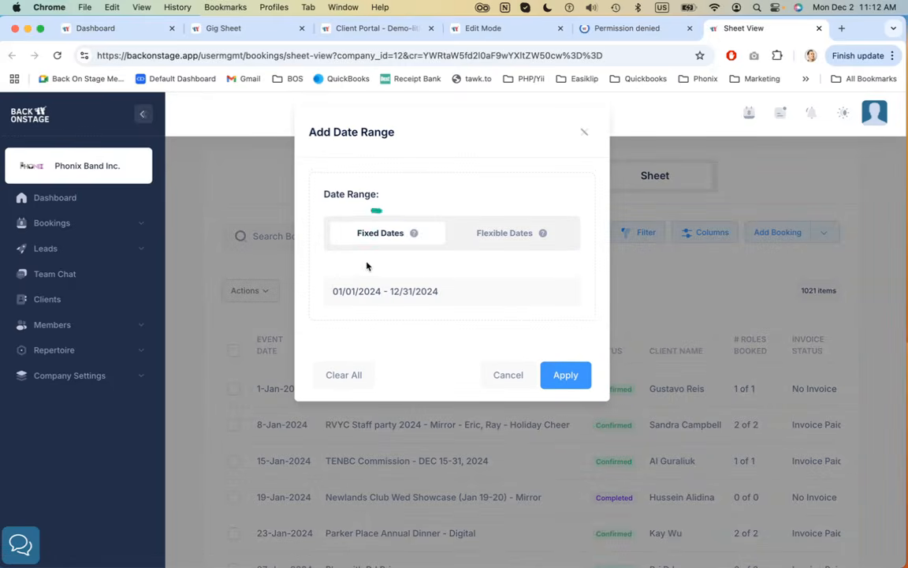
{"action": "left_click", "coordinate": [402, 294]}
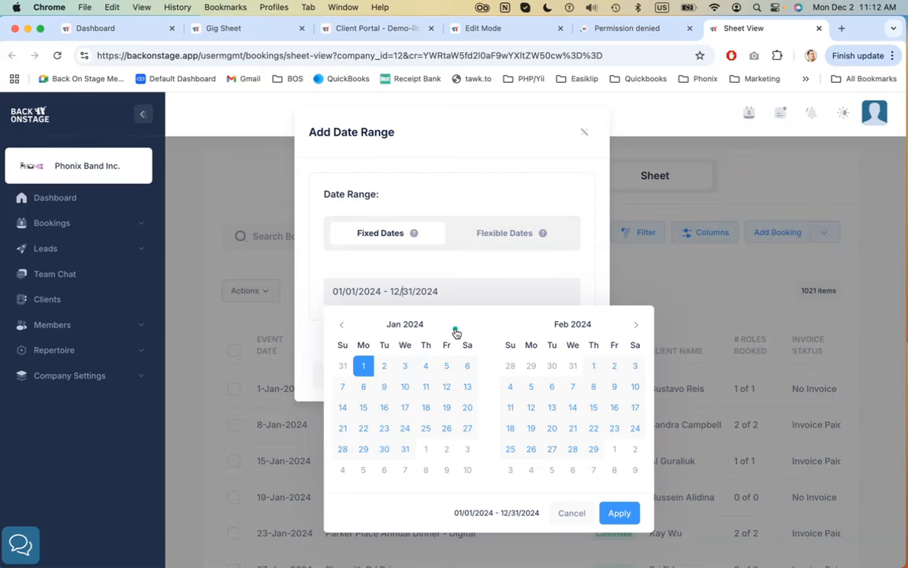
{"action": "left_click", "coordinate": [544, 261]}
{"action": "left_click", "coordinate": [490, 233]}
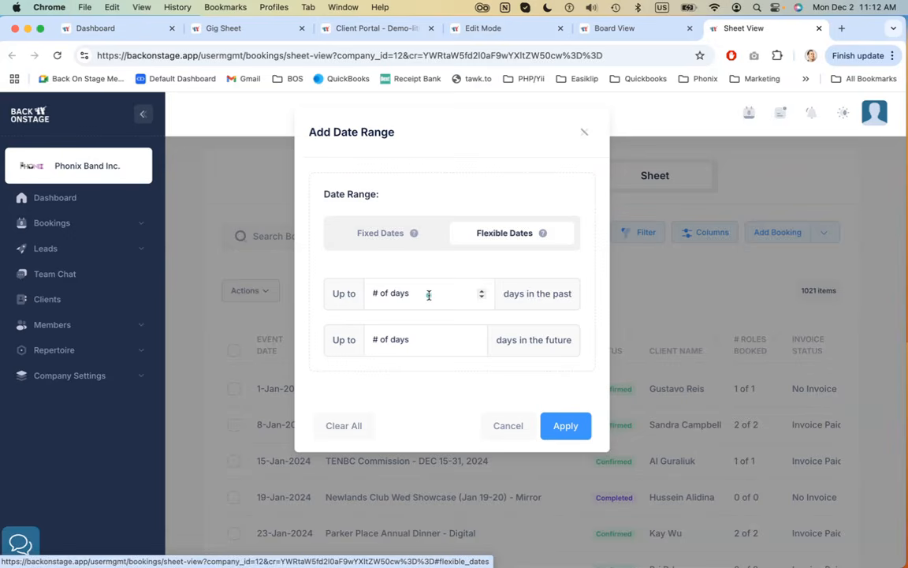
{"action": "left_click", "coordinate": [429, 295]}
{"action": "type", "text": "0"}
{"action": "left_click", "coordinate": [427, 337]}
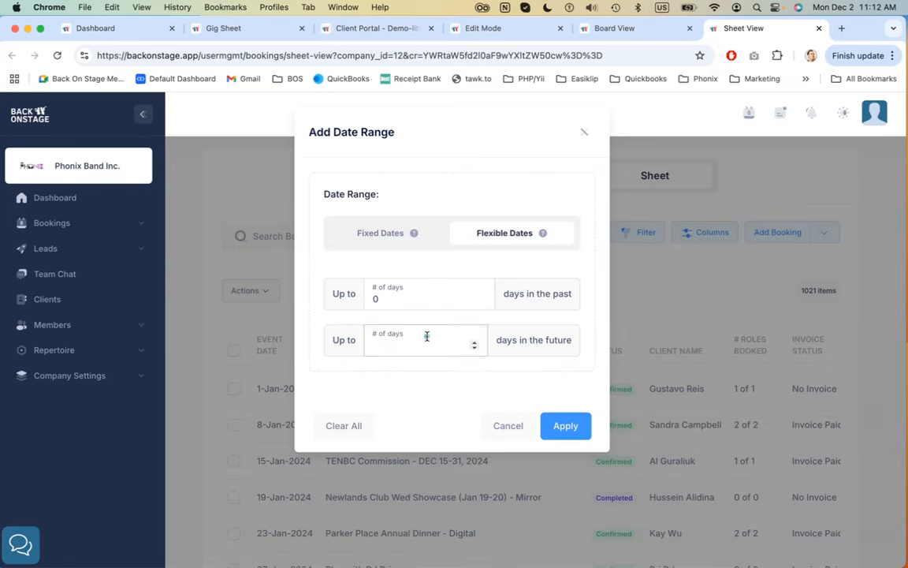
{"action": "left_click", "coordinate": [396, 378]}
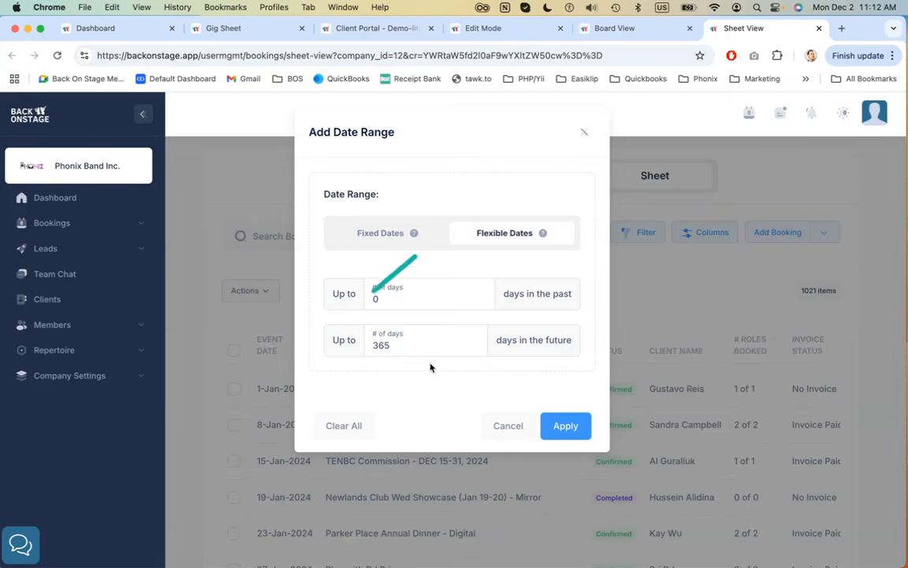
{"action": "left_click", "coordinate": [507, 425]}
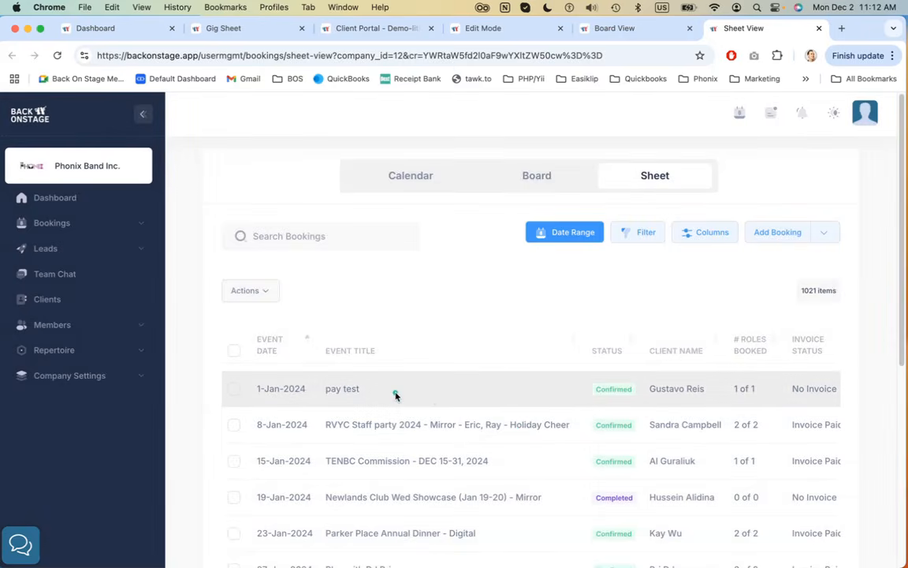
Sort the bookings by event date descending and back to ascending, scrolling through the results
{"action": "left_click", "coordinate": [265, 350]}
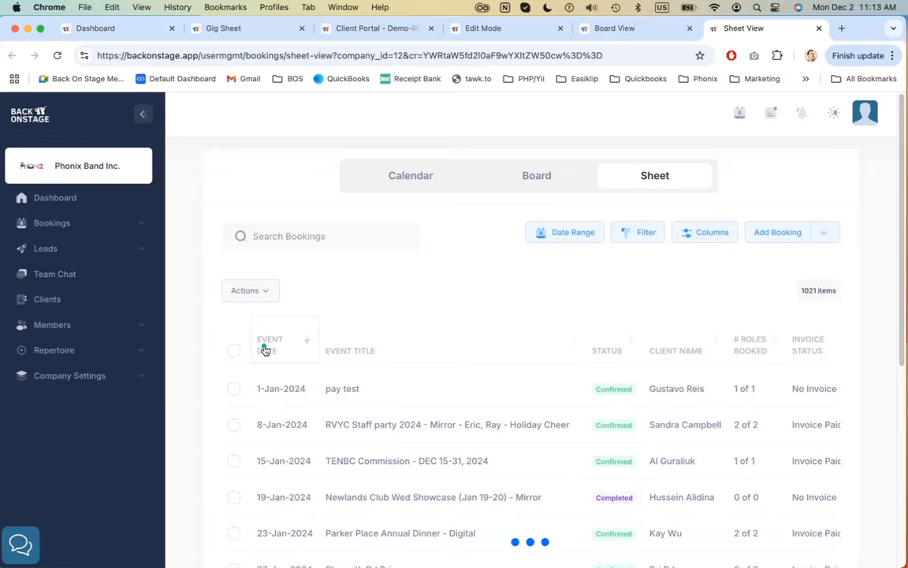
{"action": "mouse_move", "coordinate": [265, 349]}
{"action": "left_mouse_down"}
{"action": "mouse_move", "coordinate": [361, 334]}
{"action": "mouse_move", "coordinate": [281, 344]}
{"action": "mouse_move", "coordinate": [291, 343]}
{"action": "left_mouse_up"}
{"action": "scroll", "coordinate": [405, 309], "scroll_direction": "down", "scroll_amount": 5}
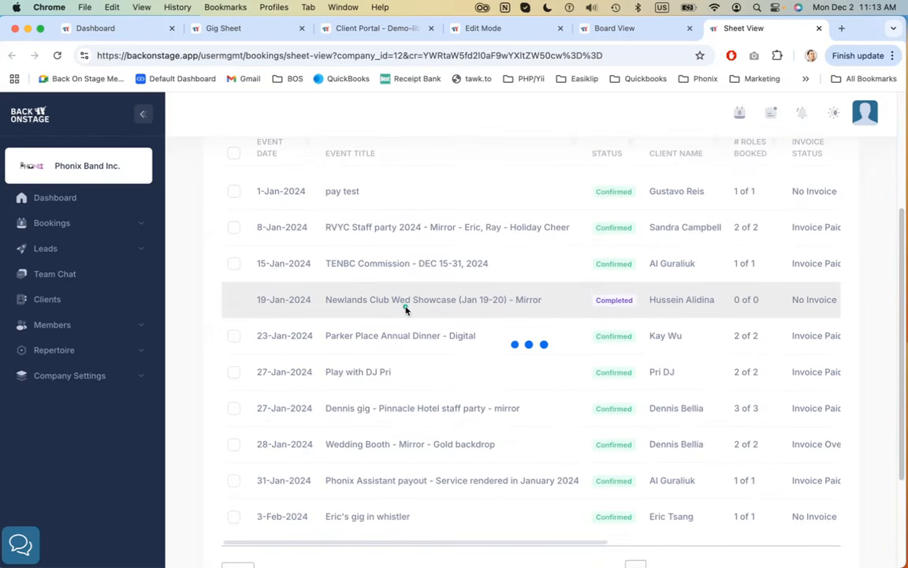
{"action": "scroll", "coordinate": [406, 309], "scroll_direction": "up", "scroll_amount": 4}
{"action": "scroll", "coordinate": [406, 309], "scroll_direction": "up", "scroll_amount": 2}
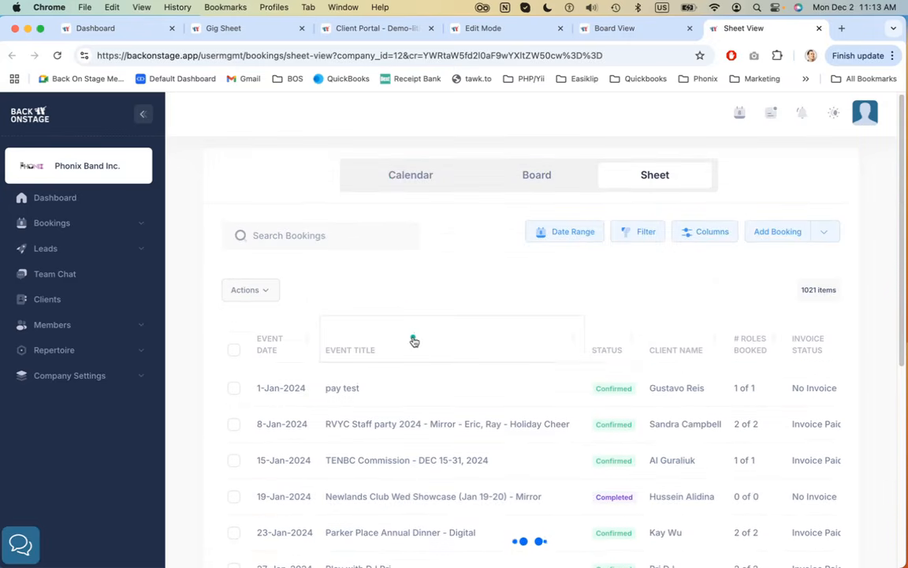
{"action": "left_click", "coordinate": [266, 344]}
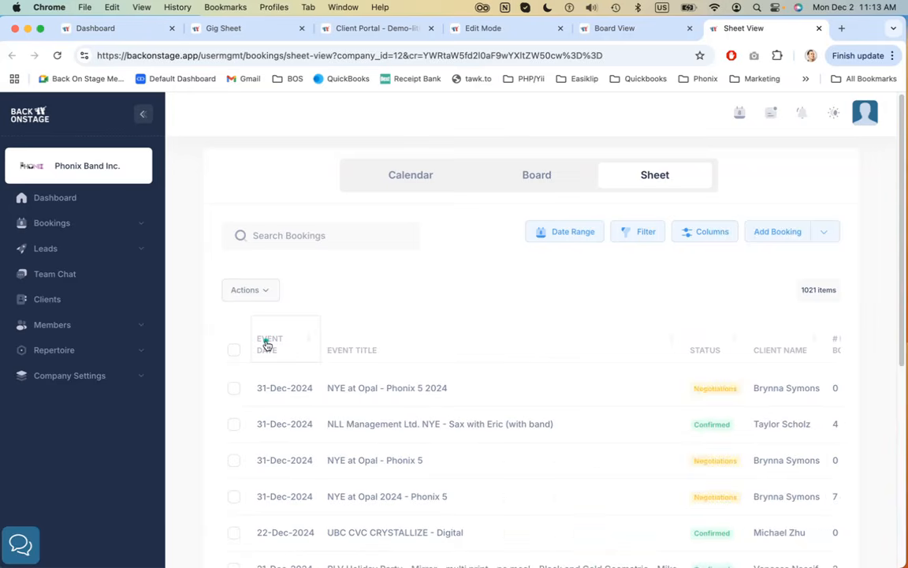
{"action": "scroll", "coordinate": [443, 337], "scroll_direction": "down", "scroll_amount": 5}
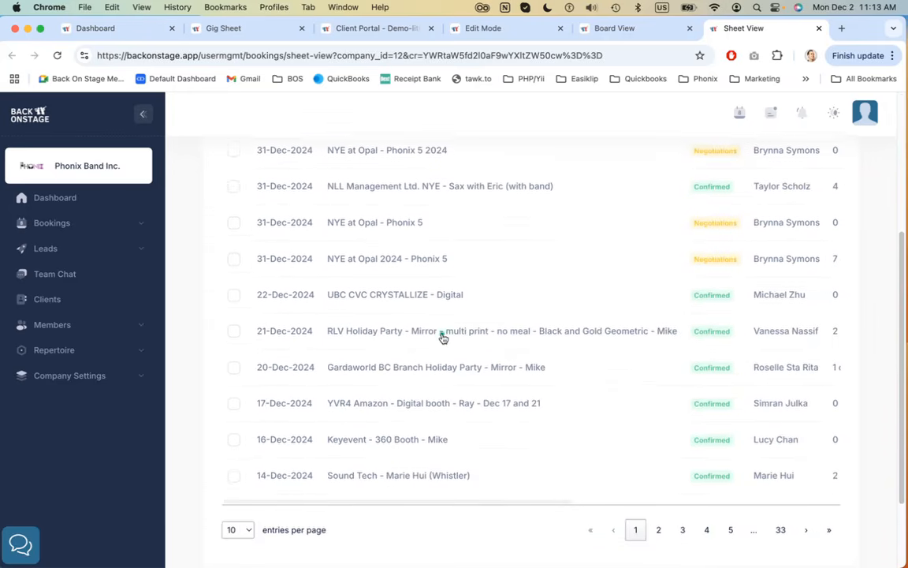
{"action": "scroll", "coordinate": [442, 336], "scroll_direction": "up", "scroll_amount": 5}
{"action": "left_click", "coordinate": [258, 350]}
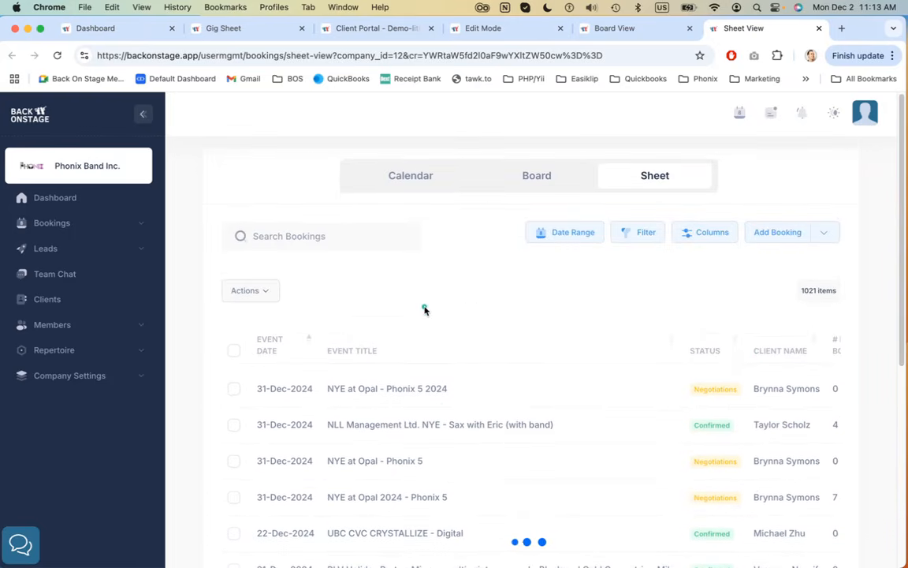
{"action": "scroll", "coordinate": [425, 309], "scroll_direction": "down", "scroll_amount": 3}
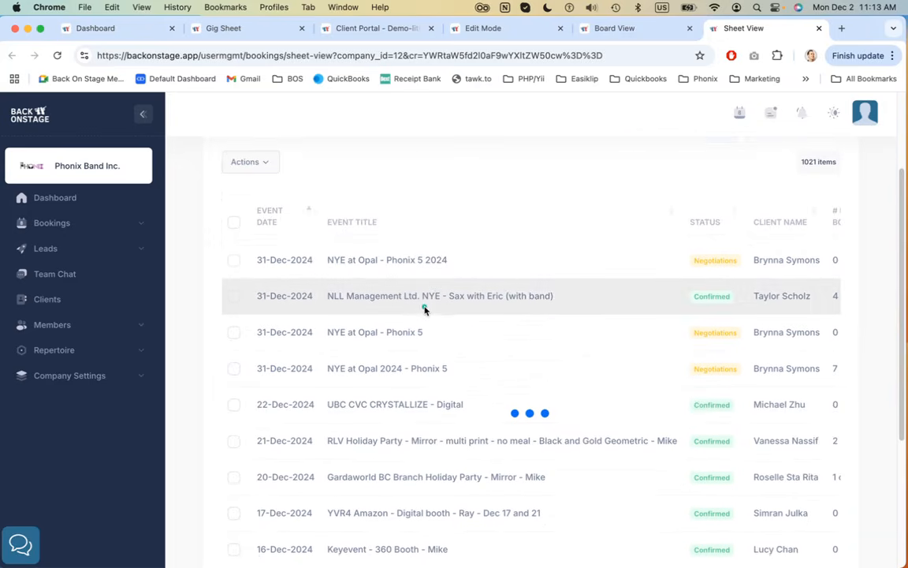
{"action": "scroll", "coordinate": [424, 309], "scroll_direction": "down", "scroll_amount": 4}
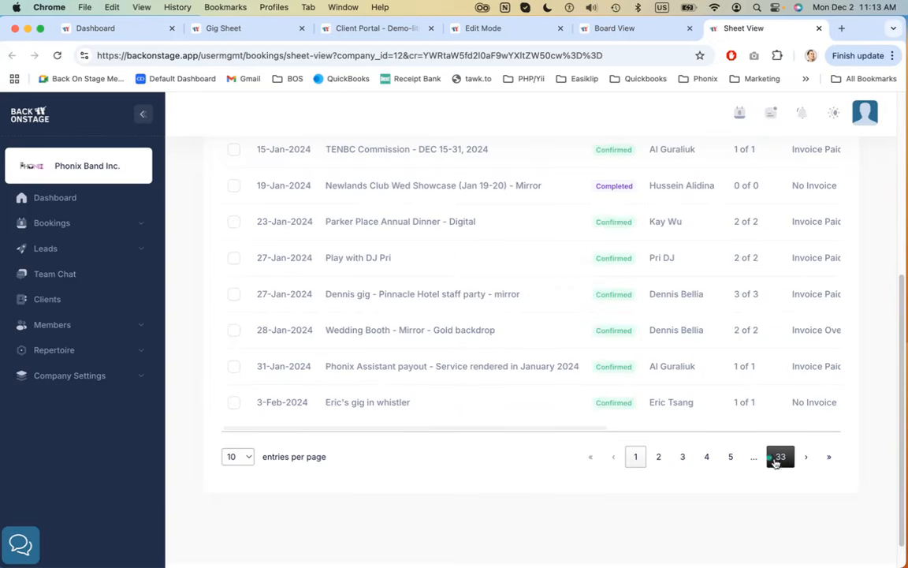
{"action": "scroll", "coordinate": [438, 470], "scroll_direction": "up", "scroll_amount": 3}
{"action": "scroll", "coordinate": [439, 470], "scroll_direction": "up", "scroll_amount": 1}
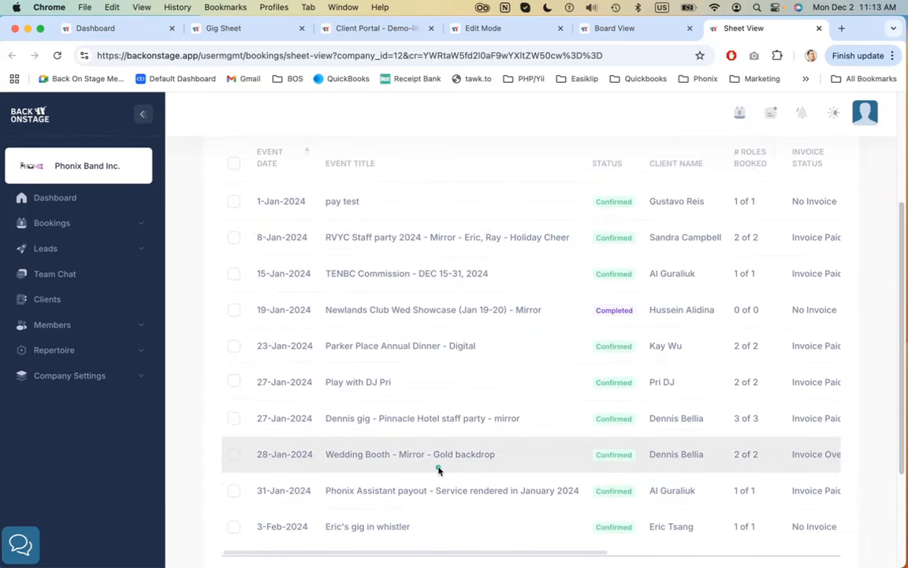
{"action": "scroll", "coordinate": [438, 468], "scroll_direction": "up", "scroll_amount": 3}
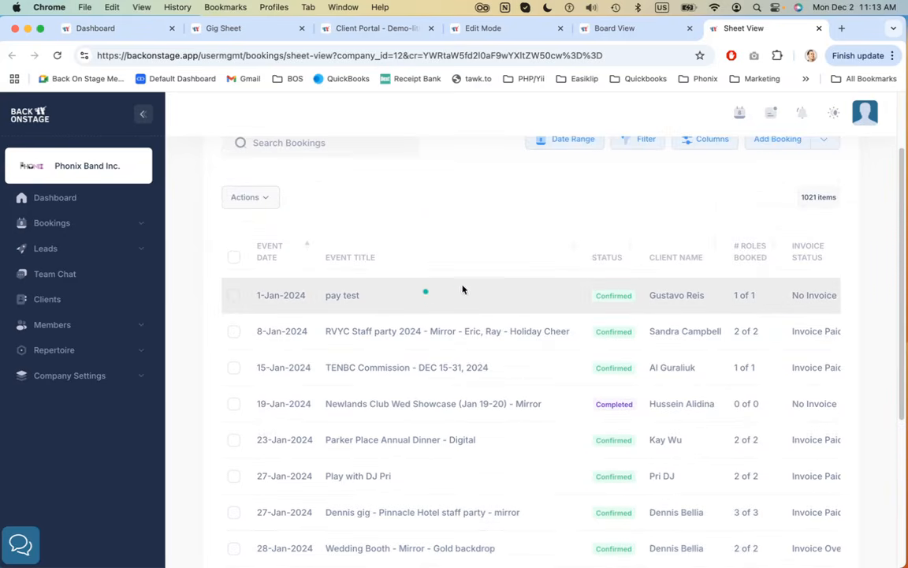
{"action": "scroll", "coordinate": [520, 195], "scroll_direction": "up", "scroll_amount": 2}
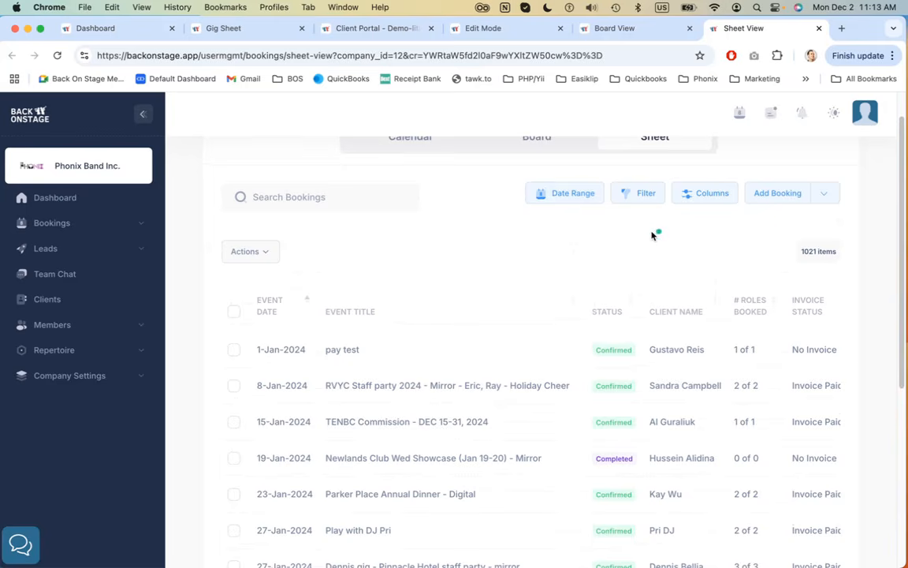
{"action": "scroll", "coordinate": [654, 235], "scroll_direction": "up", "scroll_amount": 1}
Filter bookings with a Client Name Contains condition using a client's first name and apply it
{"action": "left_click", "coordinate": [643, 211]}
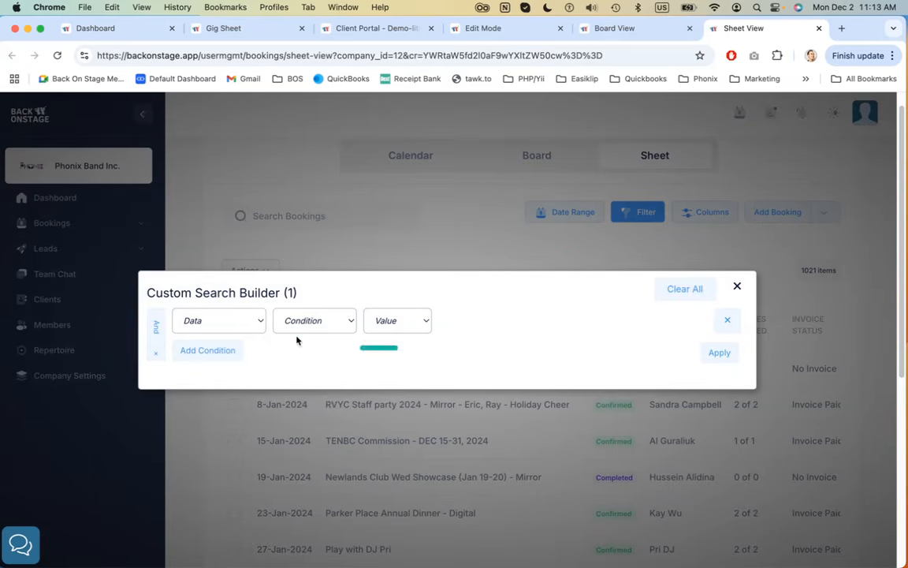
{"action": "left_click", "coordinate": [249, 320]}
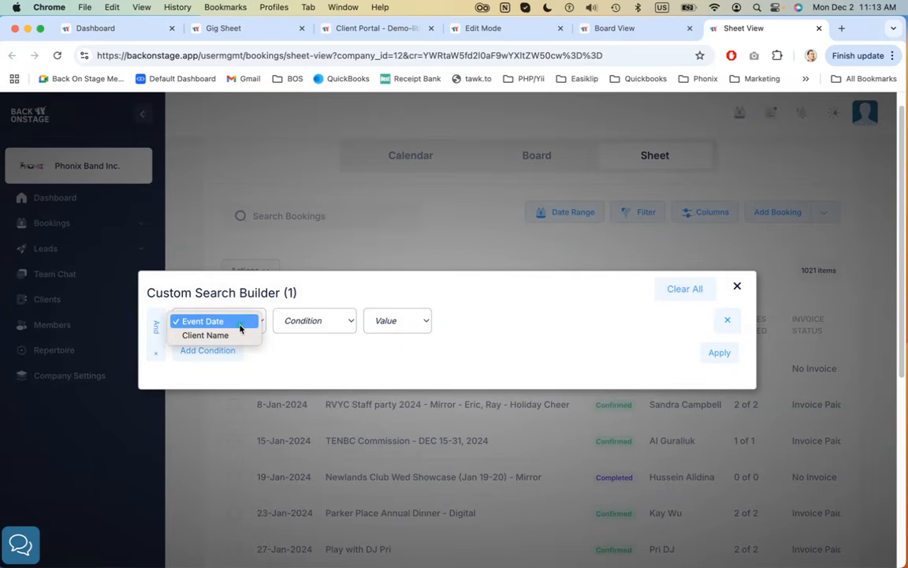
{"action": "left_click", "coordinate": [237, 339]}
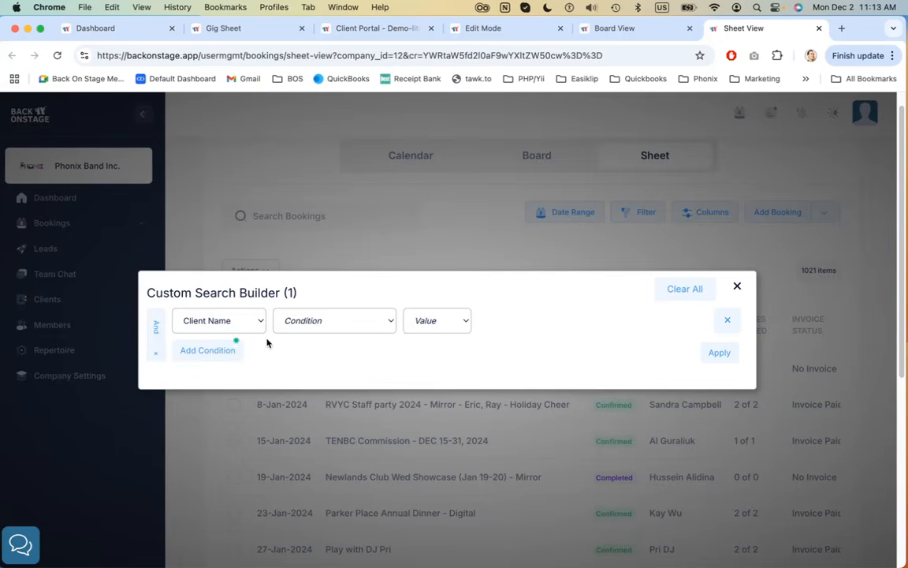
{"action": "left_click", "coordinate": [355, 325]}
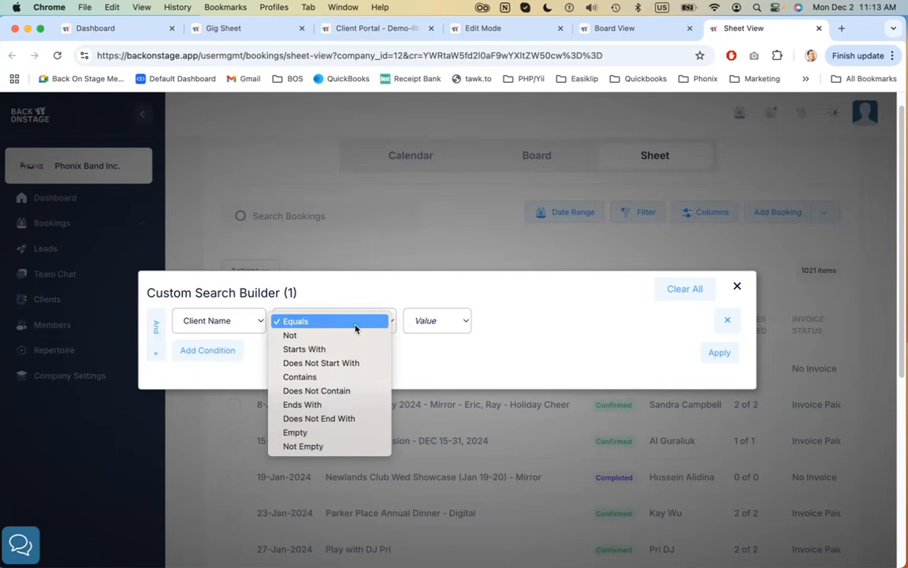
{"action": "left_click", "coordinate": [321, 377]}
{"action": "left_click", "coordinate": [449, 320]}
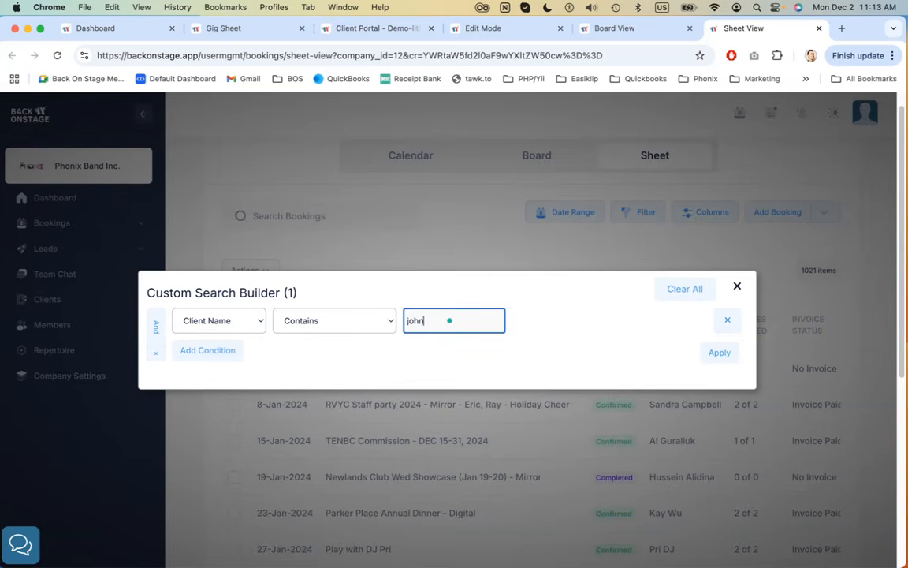
{"action": "left_click", "coordinate": [722, 352]}
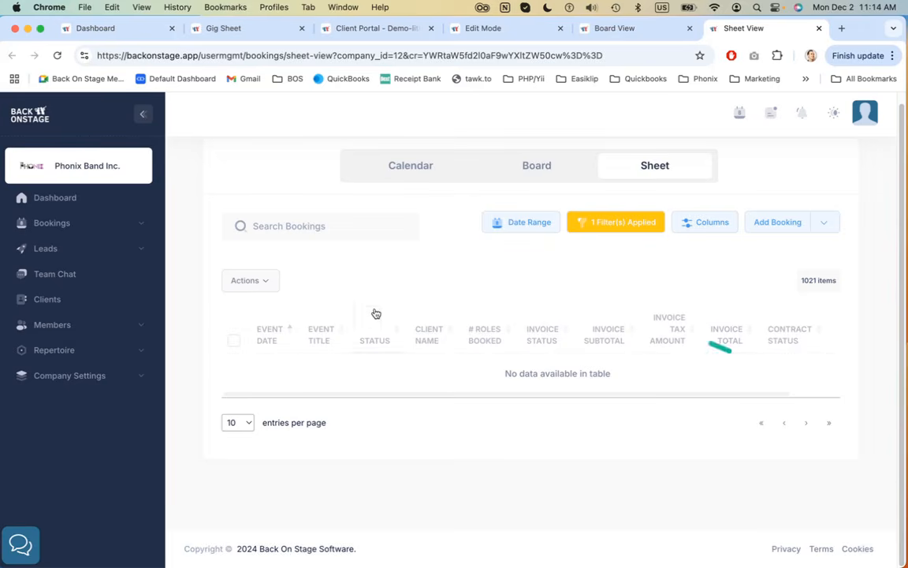
Remove the Client Name filter condition from the custom search builder and close it
{"action": "left_click", "coordinate": [623, 224]}
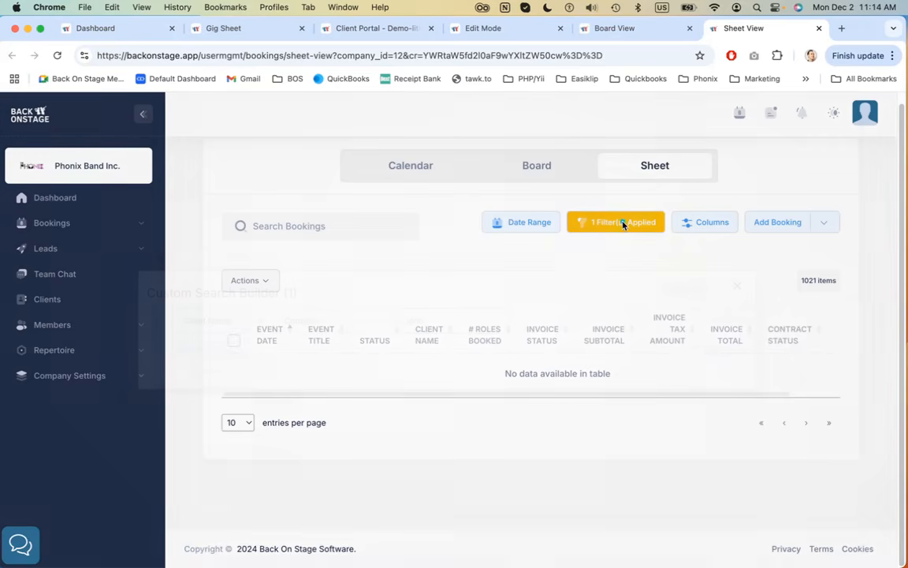
{"action": "left_click", "coordinate": [708, 292]}
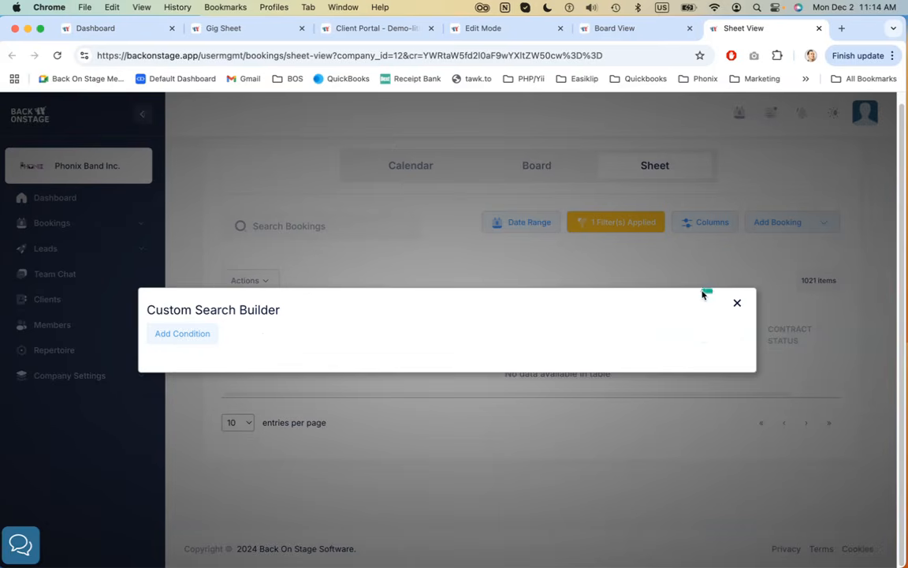
{"action": "left_click", "coordinate": [737, 304]}
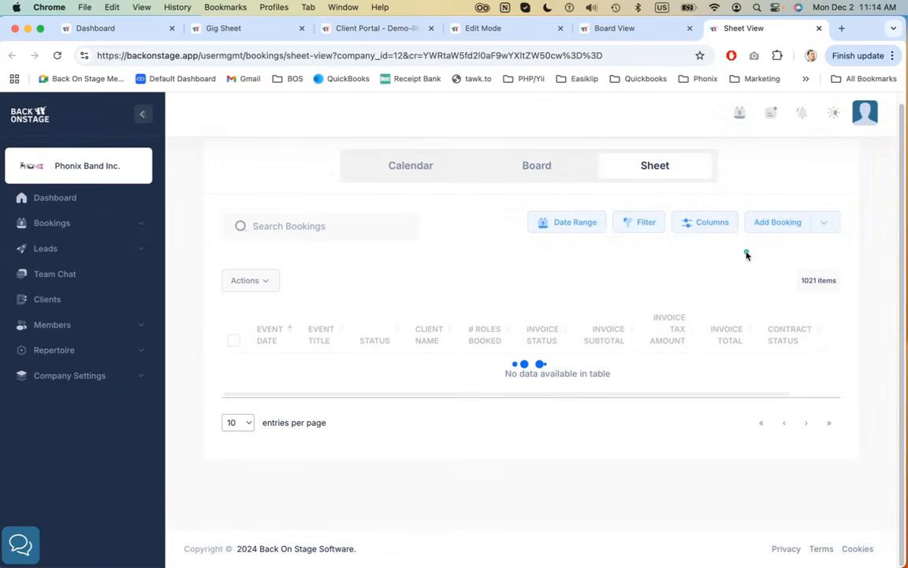
Browse the full list of available table columns in the column chooser, then close it without changes
{"action": "left_click", "coordinate": [710, 224]}
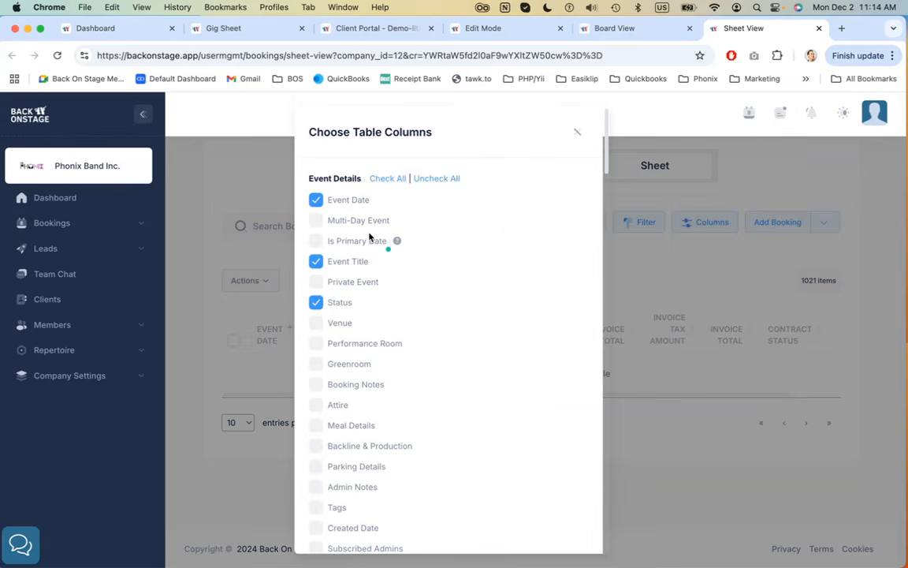
{"action": "scroll", "coordinate": [371, 237], "scroll_direction": "down", "scroll_amount": 5}
{"action": "scroll", "coordinate": [369, 236], "scroll_direction": "down", "scroll_amount": 10}
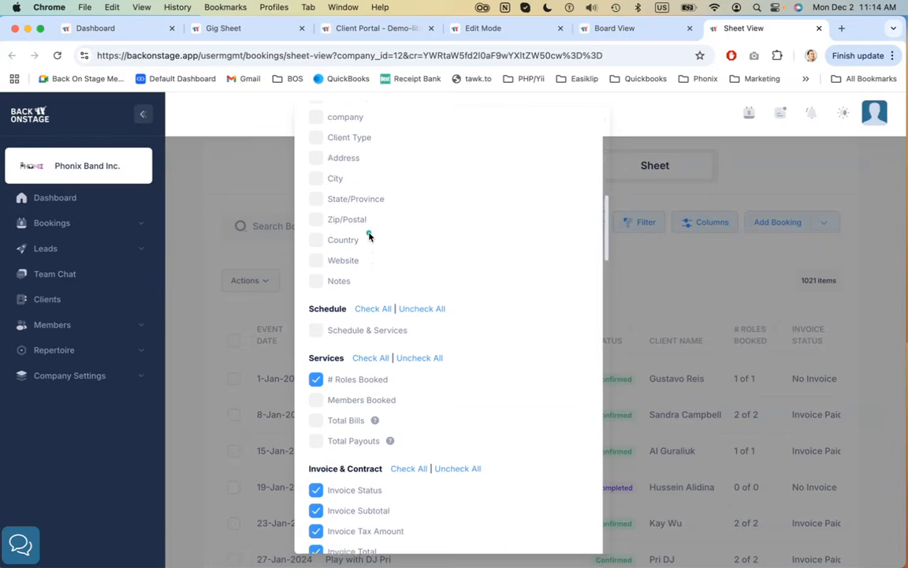
{"action": "scroll", "coordinate": [368, 236], "scroll_direction": "down", "scroll_amount": 10}
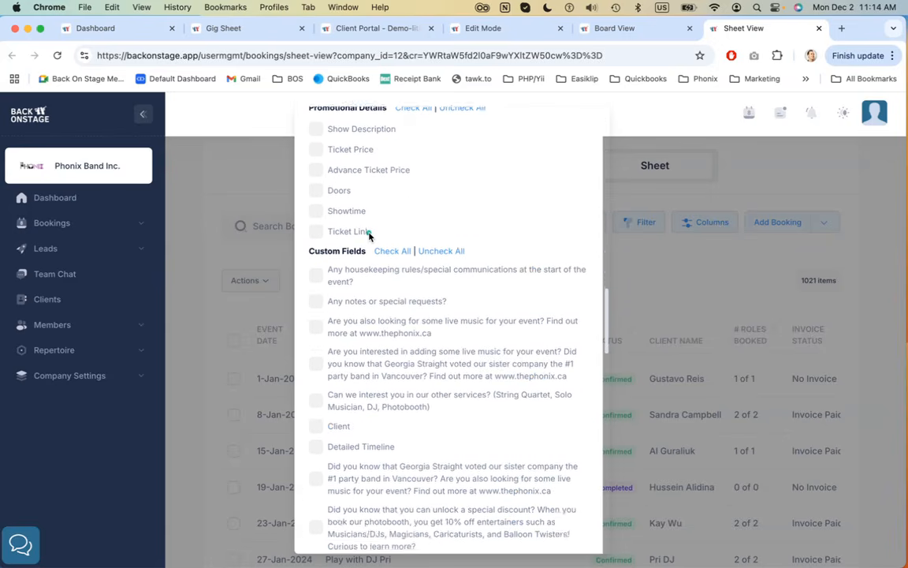
{"action": "scroll", "coordinate": [369, 236], "scroll_direction": "down", "scroll_amount": 10}
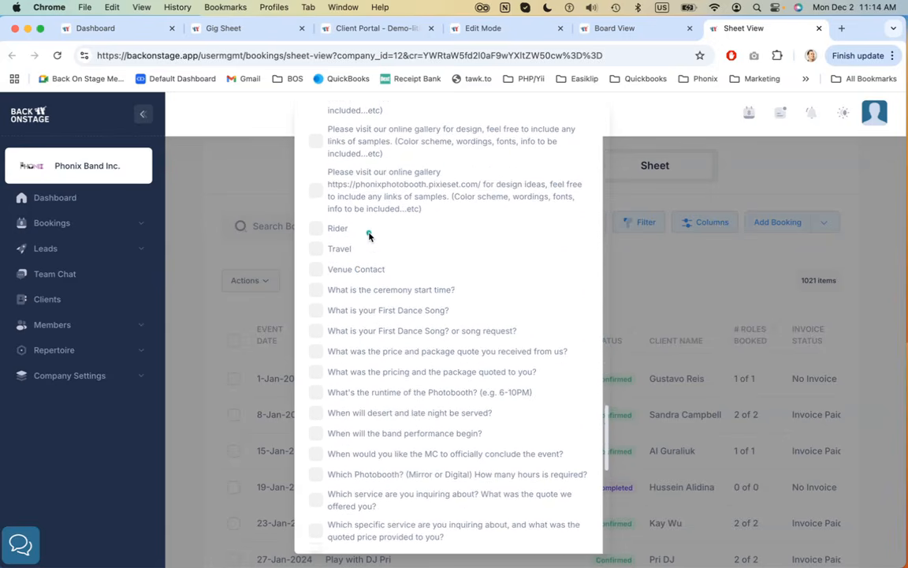
{"action": "scroll", "coordinate": [369, 236], "scroll_direction": "down", "scroll_amount": 5}
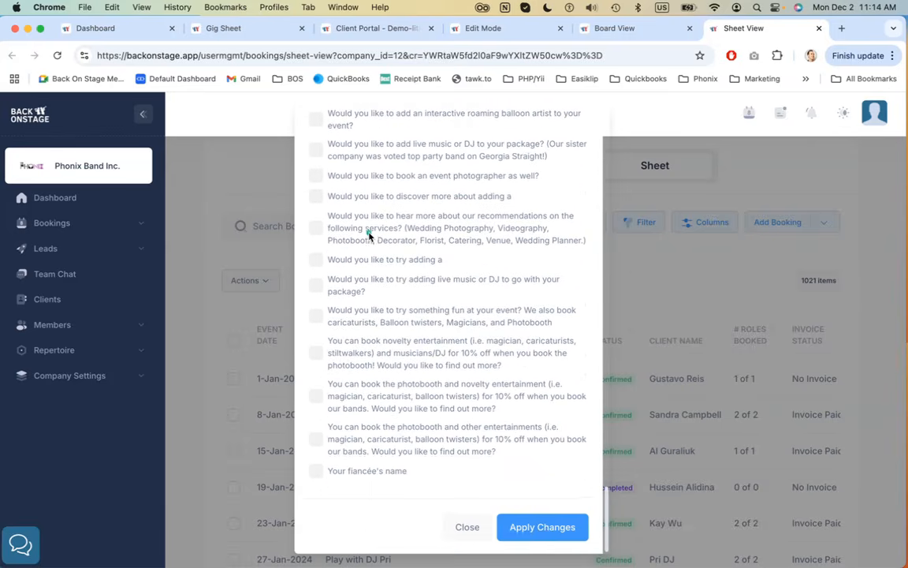
{"action": "scroll", "coordinate": [369, 235], "scroll_direction": "up", "scroll_amount": 20}
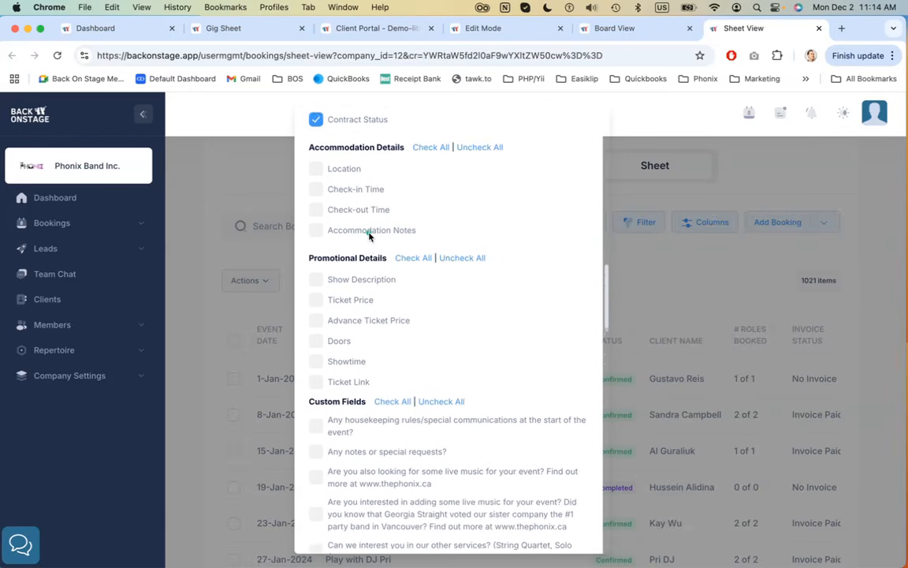
{"action": "scroll", "coordinate": [339, 363], "scroll_direction": "up", "scroll_amount": 3}
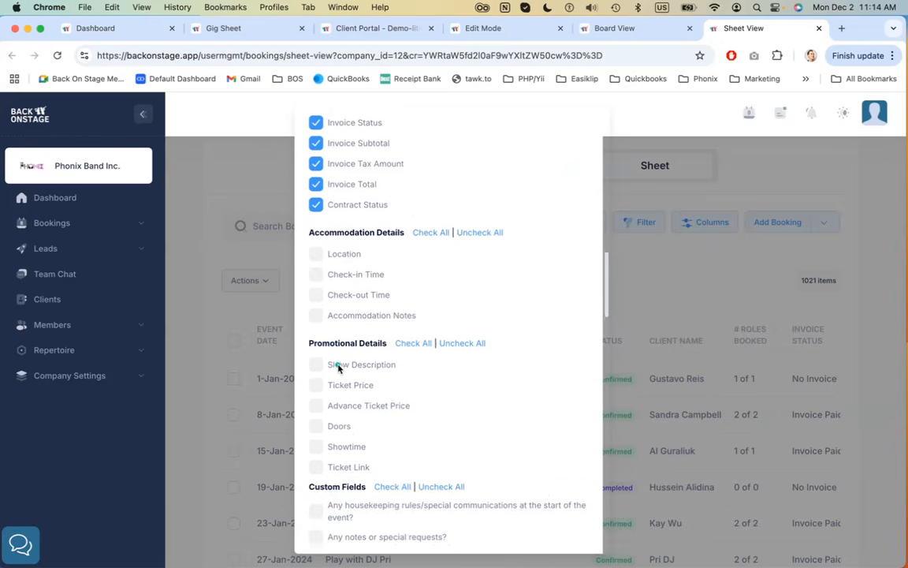
{"action": "scroll", "coordinate": [354, 386], "scroll_direction": "up", "scroll_amount": 2}
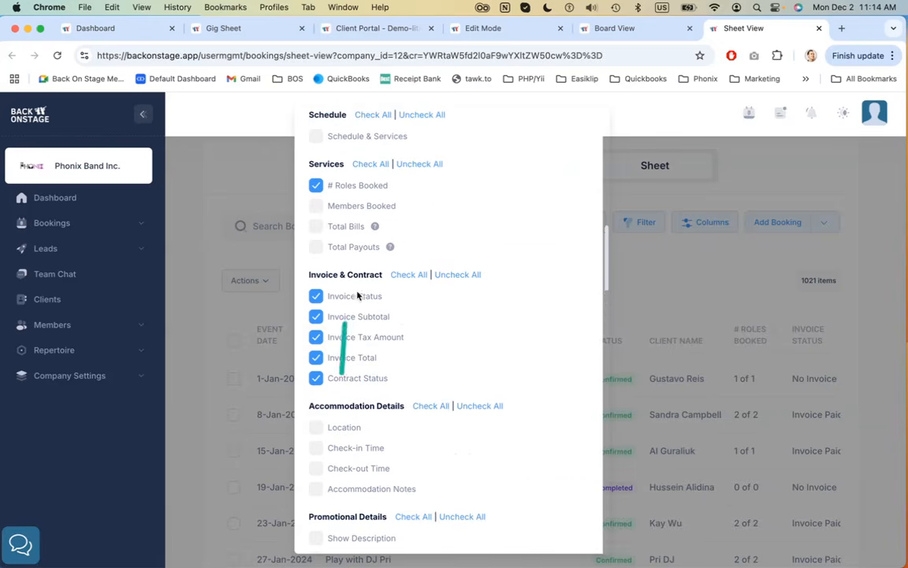
{"action": "scroll", "coordinate": [344, 361], "scroll_direction": "up", "scroll_amount": 2}
{"action": "scroll", "coordinate": [342, 367], "scroll_direction": "up", "scroll_amount": 1}
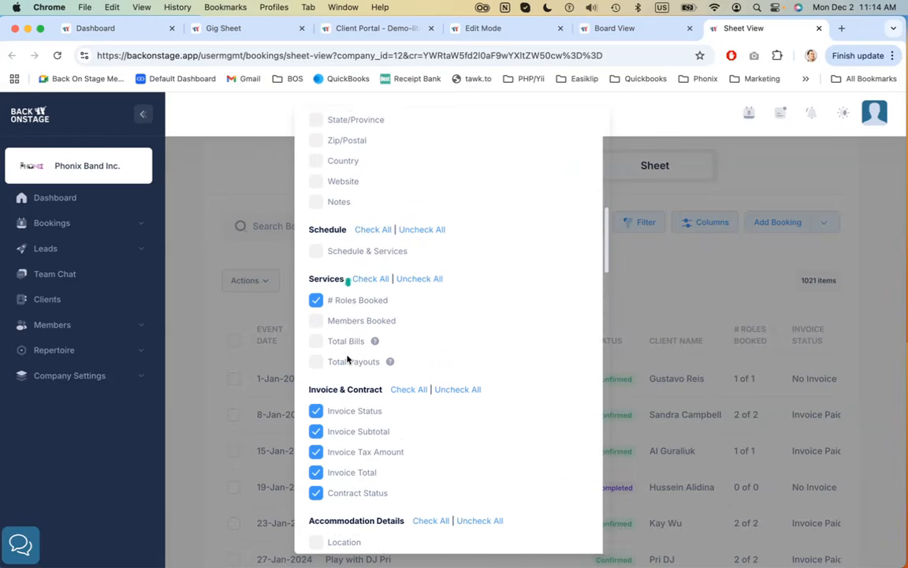
{"action": "scroll", "coordinate": [348, 316], "scroll_direction": "up", "scroll_amount": 5}
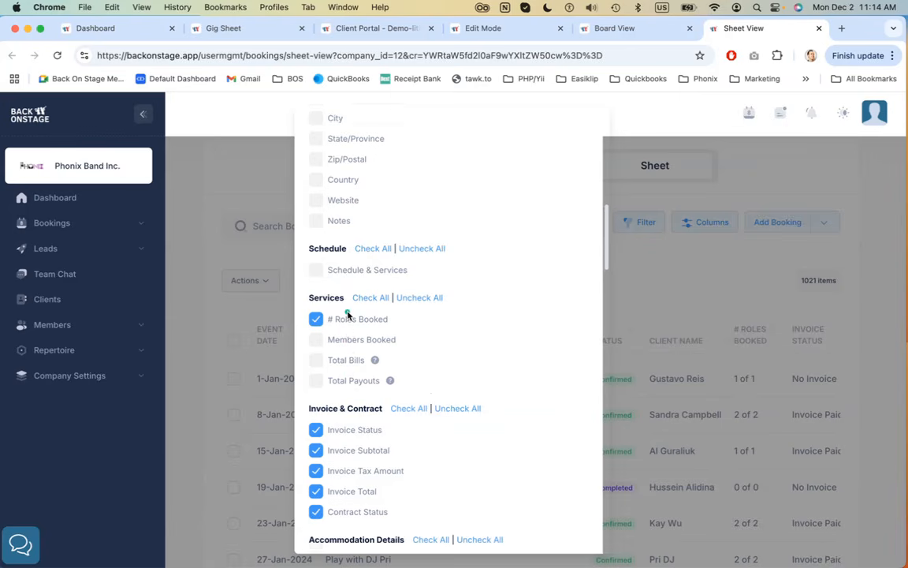
{"action": "scroll", "coordinate": [347, 314], "scroll_direction": "up", "scroll_amount": 1}
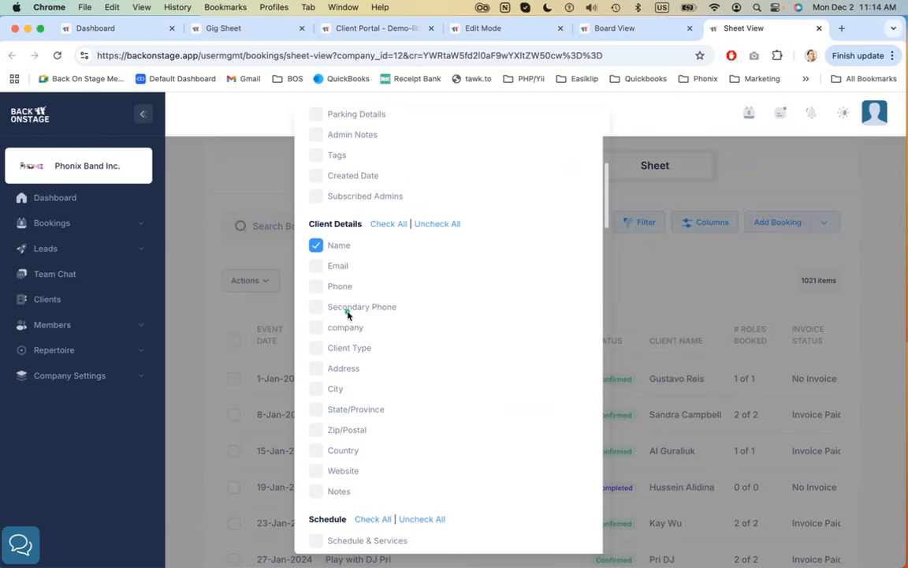
{"action": "scroll", "coordinate": [347, 315], "scroll_direction": "up", "scroll_amount": 6}
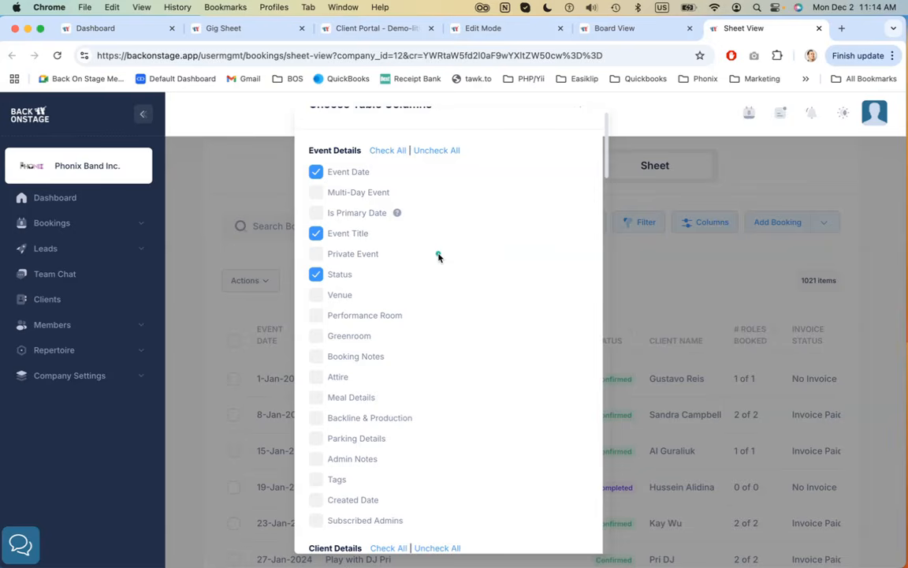
{"action": "scroll", "coordinate": [439, 256], "scroll_direction": "down", "scroll_amount": 1}
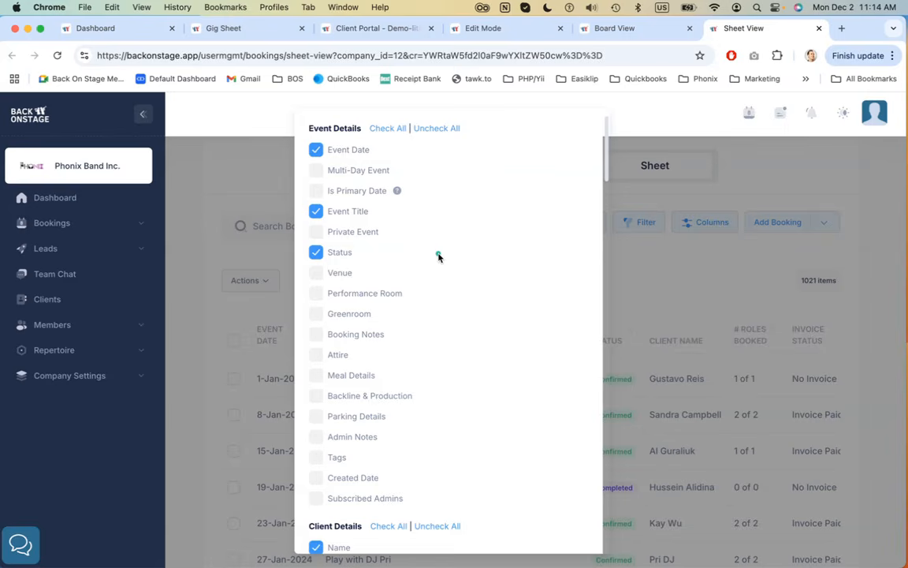
{"action": "scroll", "coordinate": [439, 257], "scroll_direction": "down", "scroll_amount": 1}
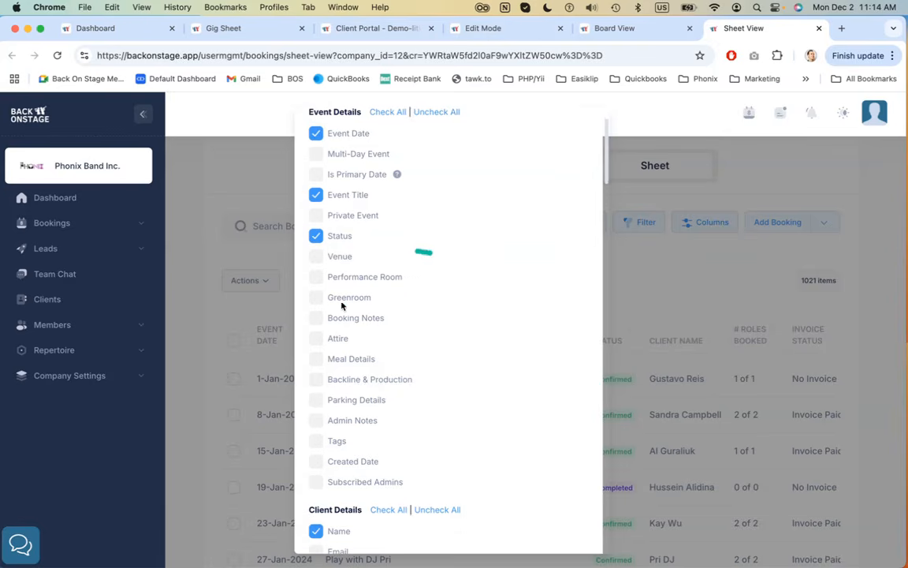
{"action": "scroll", "coordinate": [355, 280], "scroll_direction": "up", "scroll_amount": 4}
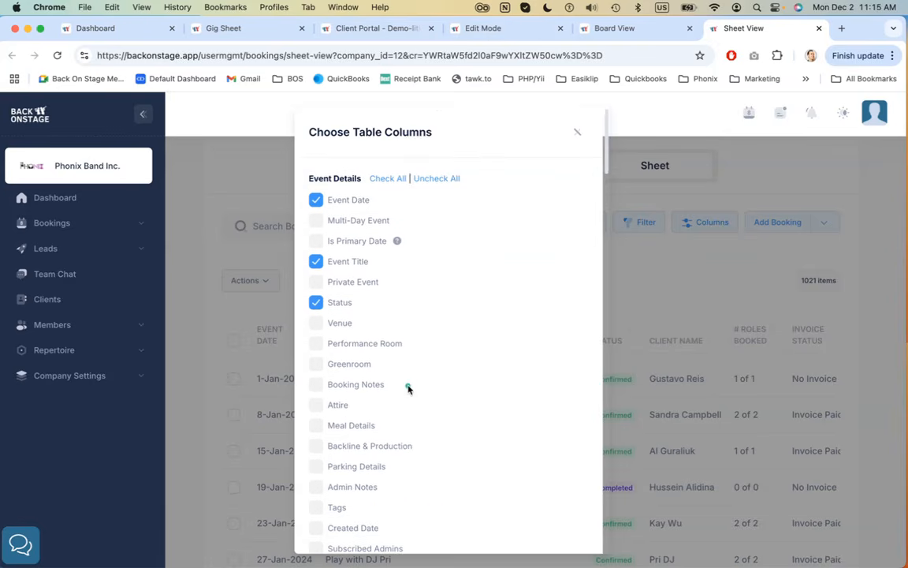
{"action": "left_click", "coordinate": [578, 132]}
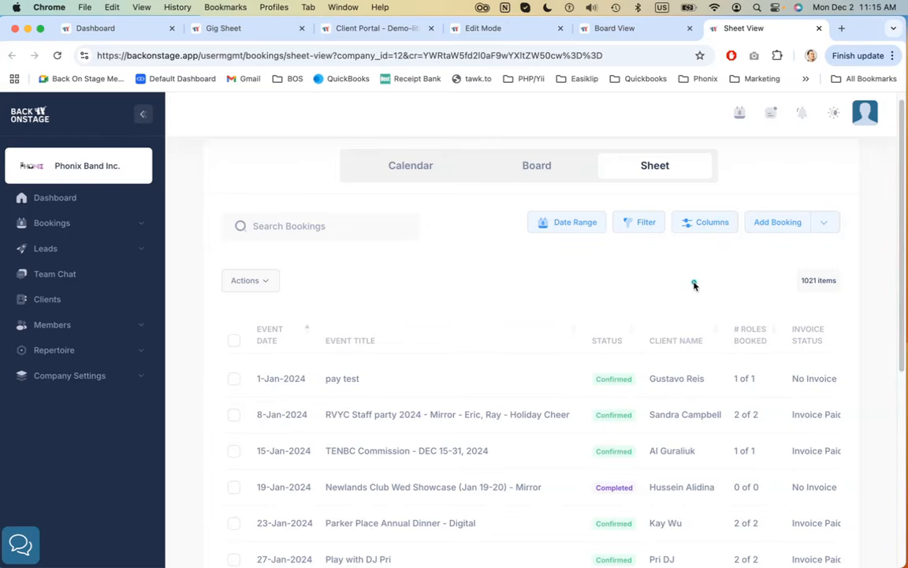
Open the bulk Actions menu to review its options, then dismiss it
{"action": "left_click", "coordinate": [259, 285]}
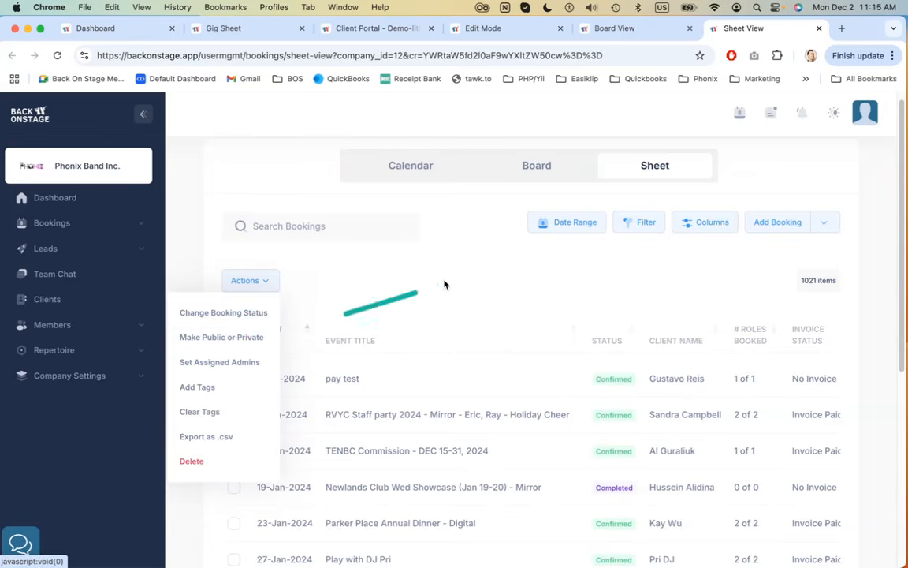
{"action": "left_click", "coordinate": [416, 277]}
{"action": "scroll", "coordinate": [498, 272], "scroll_direction": "up", "scroll_amount": 1}
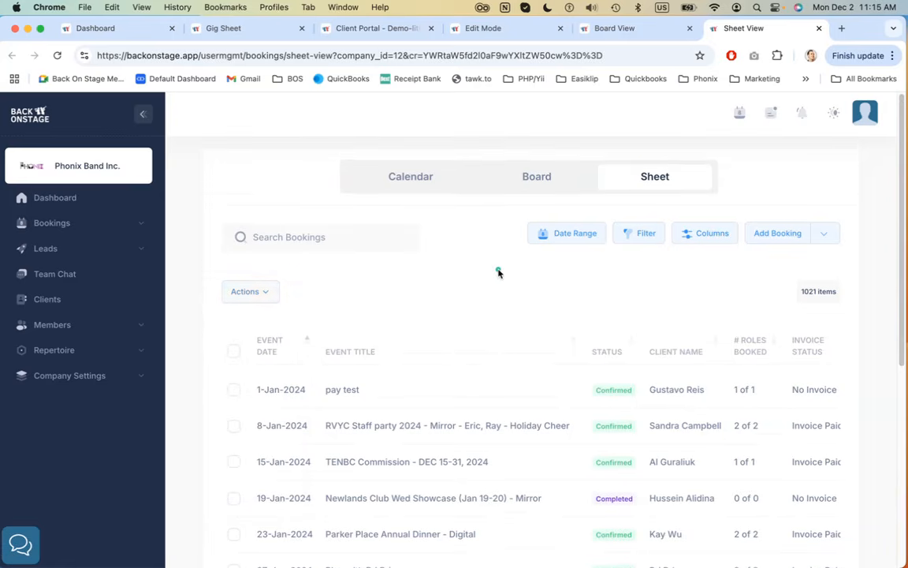
Switch to the Board View tab, scroll the booking cards, and open then close the filter options
{"action": "left_click", "coordinate": [644, 29]}
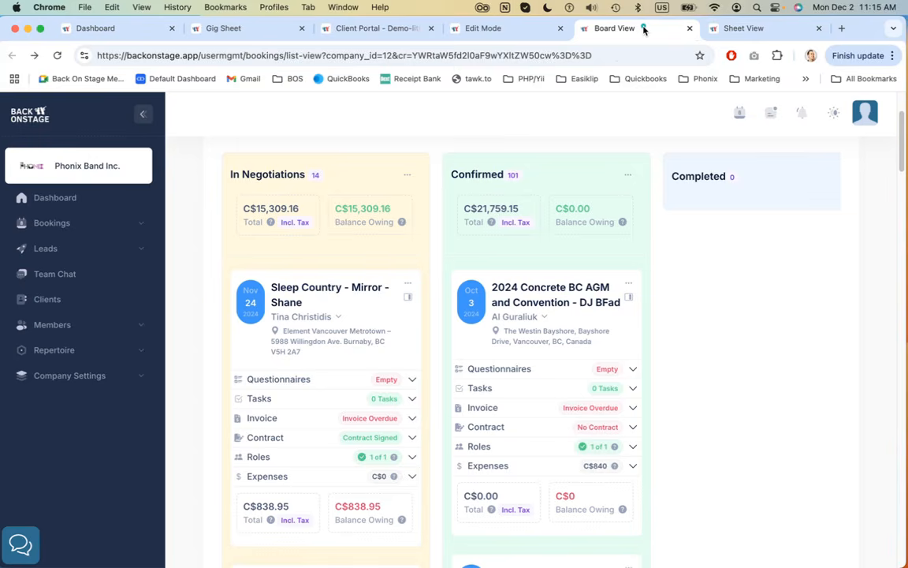
{"action": "scroll", "coordinate": [567, 227], "scroll_direction": "up", "scroll_amount": 3}
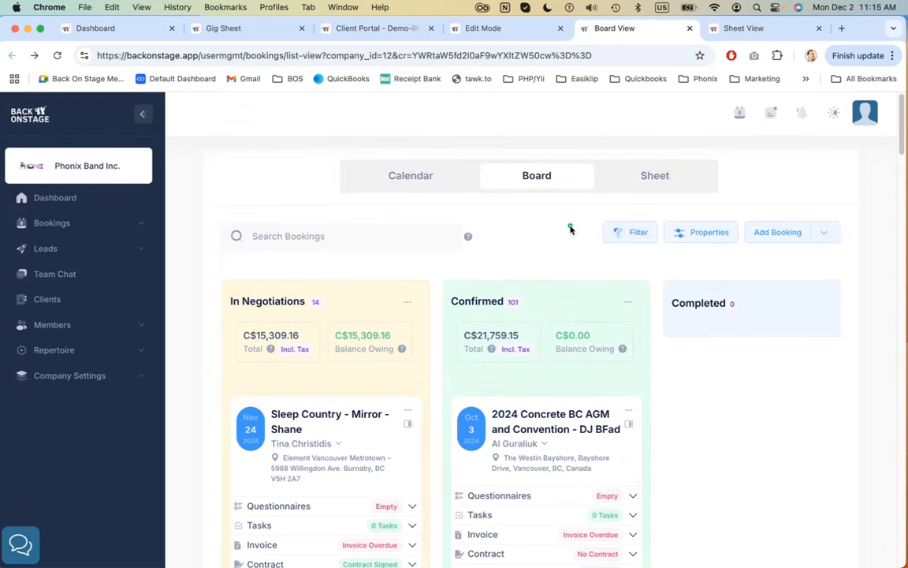
{"action": "scroll", "coordinate": [562, 261], "scroll_direction": "down", "scroll_amount": 2}
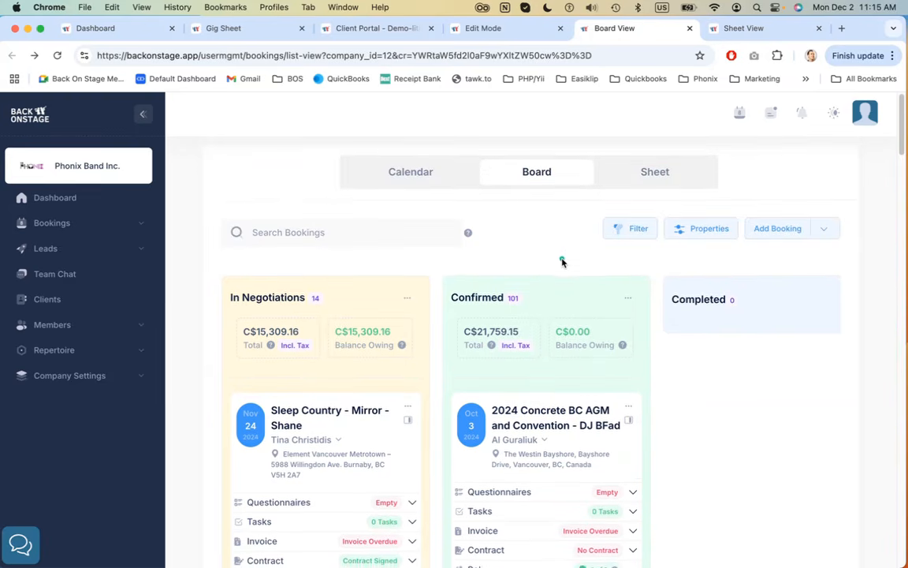
{"action": "scroll", "coordinate": [562, 262], "scroll_direction": "down", "scroll_amount": 4}
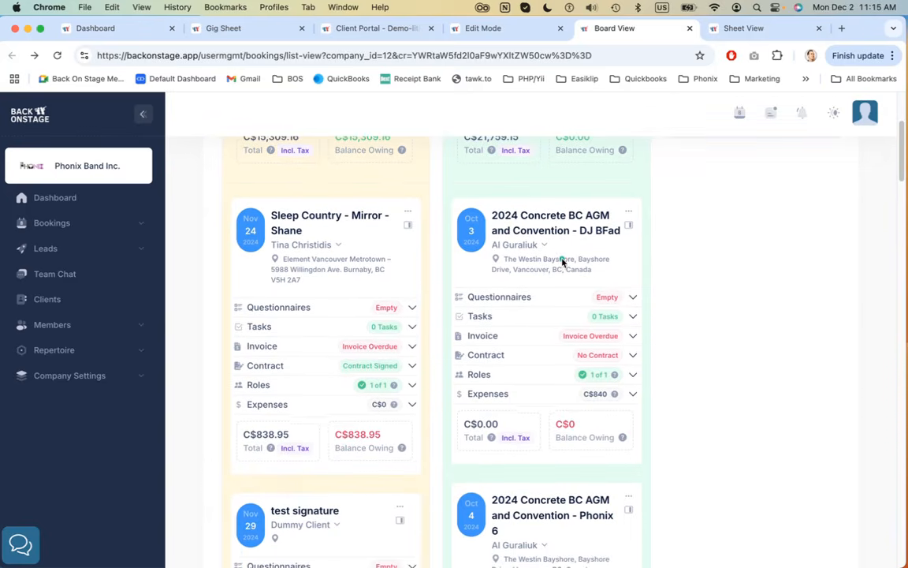
{"action": "scroll", "coordinate": [625, 341], "scroll_direction": "up", "scroll_amount": 6}
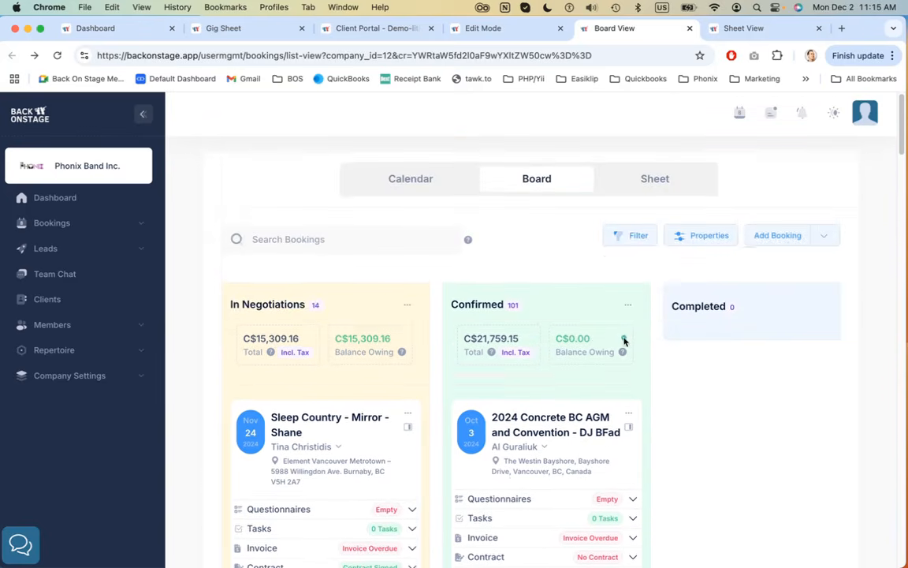
{"action": "left_click", "coordinate": [625, 236]}
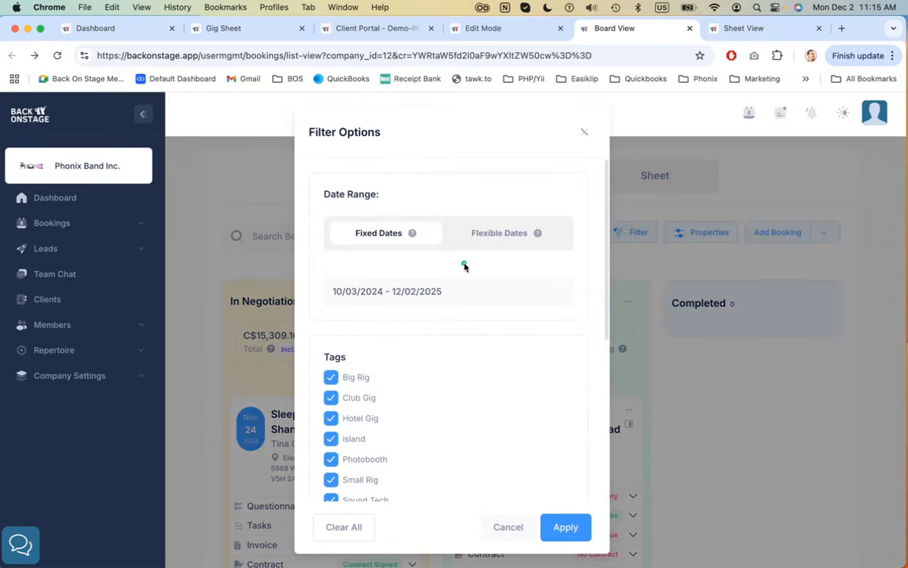
{"action": "left_click", "coordinate": [584, 133]}
Open the board's Card Properties list to review it, then dismiss it
{"action": "left_click", "coordinate": [704, 232]}
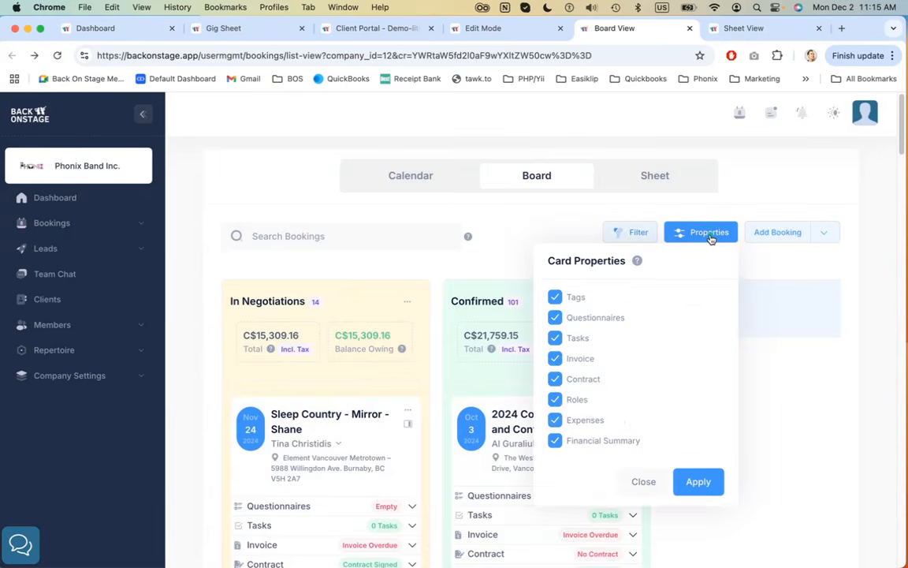
{"action": "scroll", "coordinate": [602, 338], "scroll_direction": "down", "scroll_amount": 2}
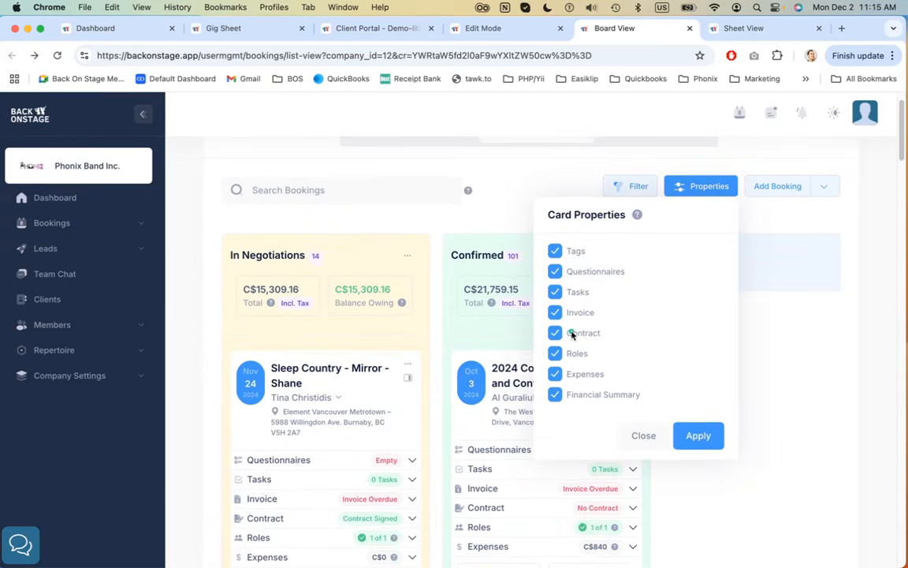
{"action": "key", "text": "Escape"}
{"action": "scroll", "coordinate": [551, 371], "scroll_direction": "down", "scroll_amount": 5}
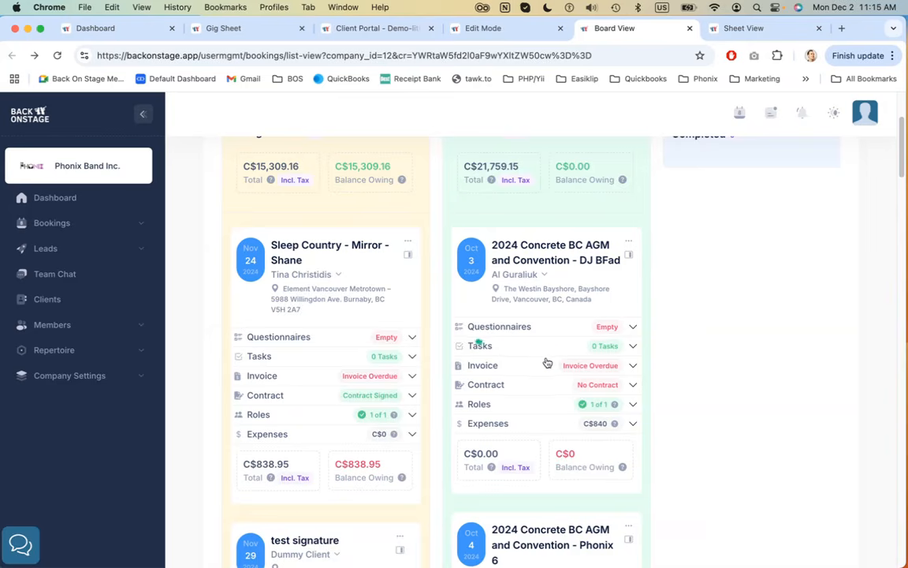
{"action": "scroll", "coordinate": [543, 432], "scroll_direction": "up", "scroll_amount": 5}
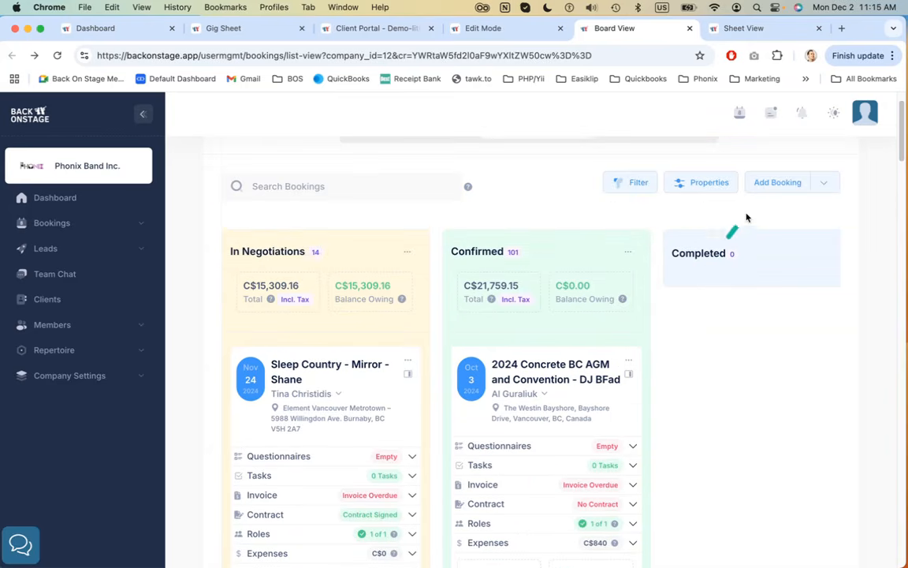
Uncheck every card property except Roles, then dismiss the panel without applying
{"action": "left_click", "coordinate": [705, 189]}
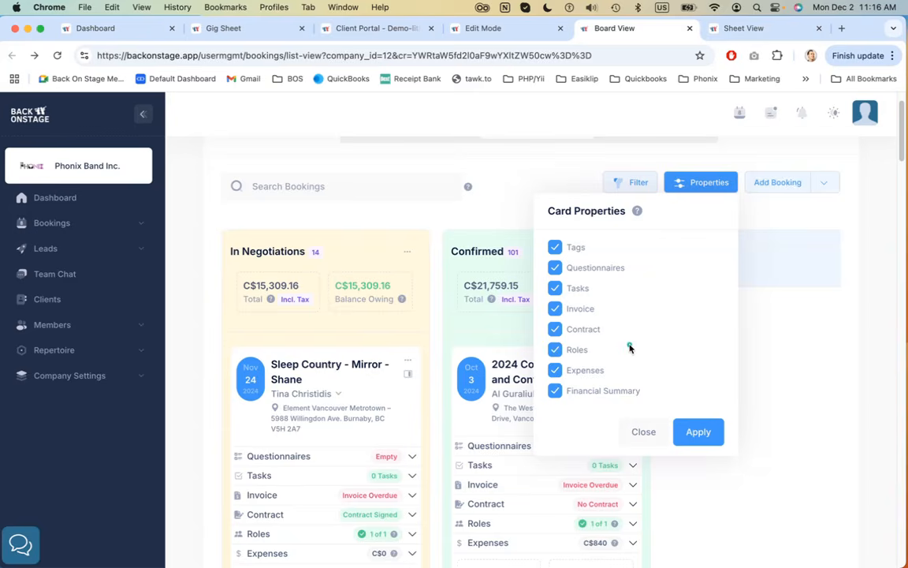
{"action": "left_click", "coordinate": [555, 247]}
{"action": "left_click", "coordinate": [555, 267]}
{"action": "left_click", "coordinate": [555, 290]}
{"action": "left_click", "coordinate": [555, 308]}
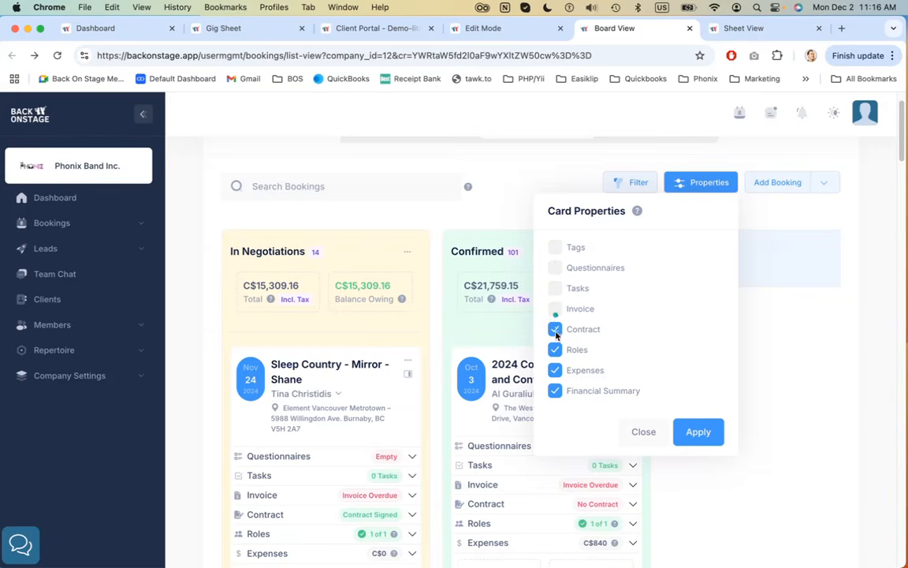
{"action": "left_click", "coordinate": [555, 331]}
{"action": "left_click", "coordinate": [555, 369]}
{"action": "left_click", "coordinate": [555, 391]}
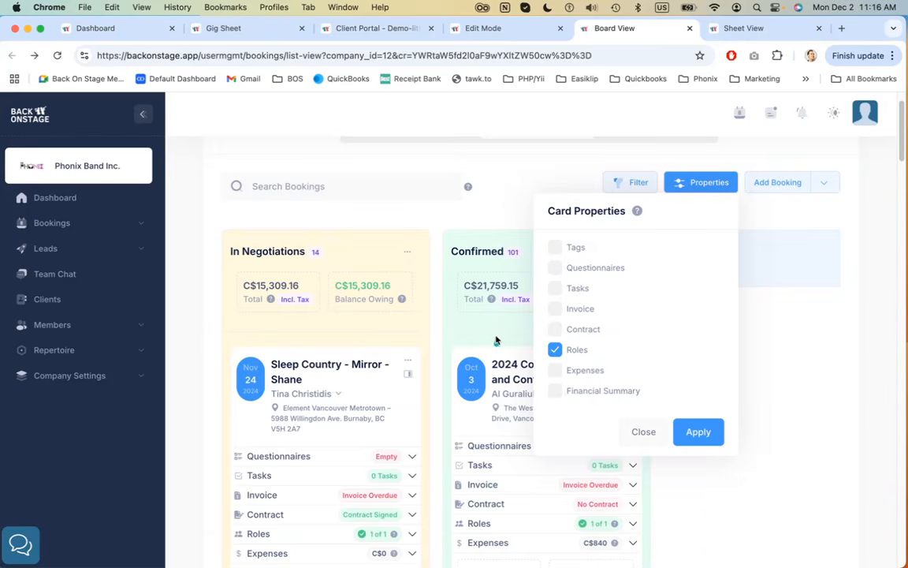
{"action": "left_click", "coordinate": [447, 309]}
{"action": "left_click", "coordinate": [508, 530]}
Expand the Roles section on the 2024 Concrete BC AGM and Convention - DJ BFad card
{"action": "scroll", "coordinate": [509, 532], "scroll_direction": "down", "scroll_amount": 3}
{"action": "left_click", "coordinate": [482, 331]}
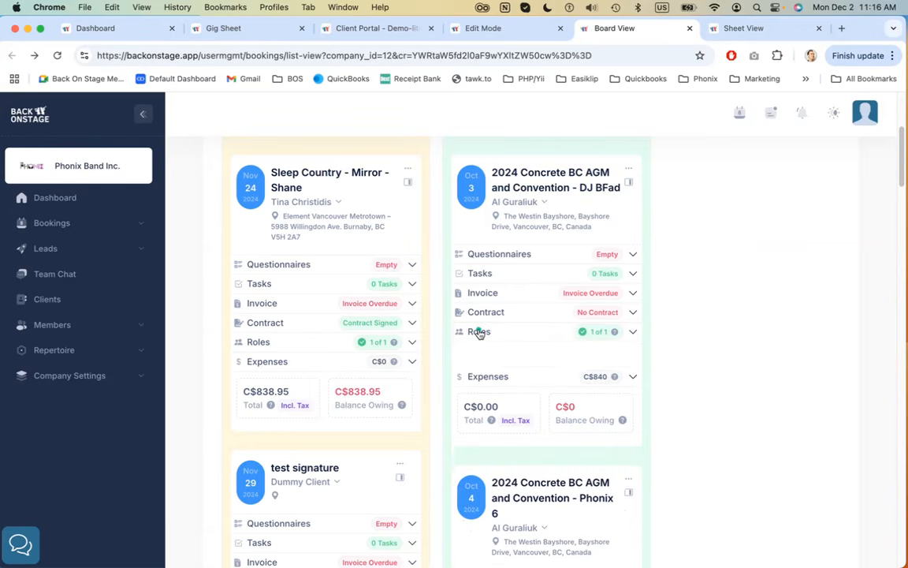
Scroll through the booking cards and toggle the Tasks and Invoice sections on the Video editing for Phonix card
{"action": "scroll", "coordinate": [514, 304], "scroll_direction": "down", "scroll_amount": 5}
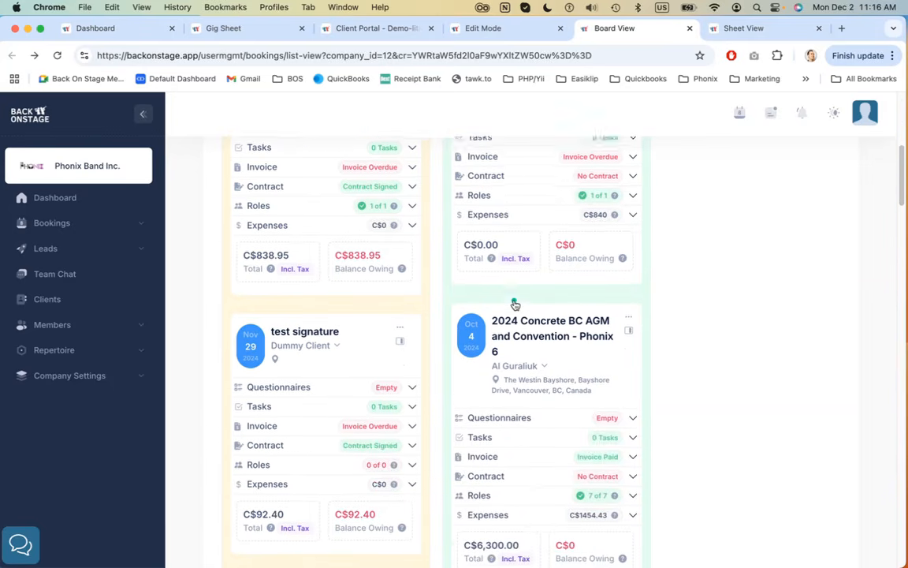
{"action": "scroll", "coordinate": [514, 304], "scroll_direction": "down", "scroll_amount": 5}
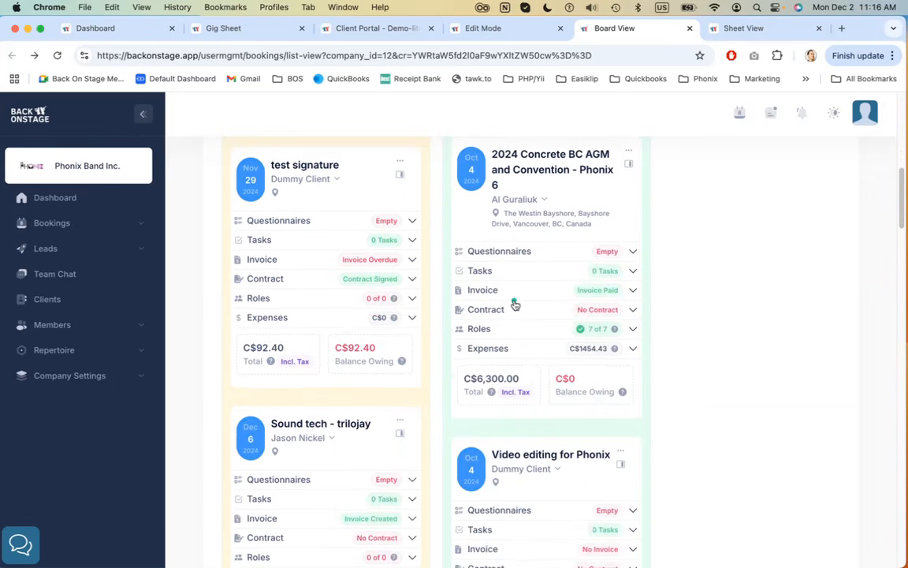
{"action": "scroll", "coordinate": [514, 304], "scroll_direction": "down", "scroll_amount": 1}
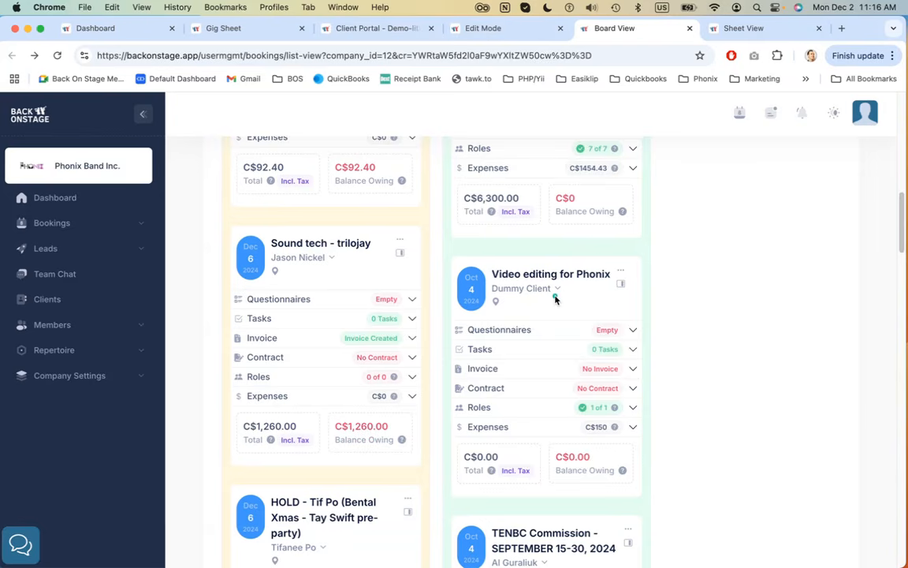
{"action": "scroll", "coordinate": [555, 298], "scroll_direction": "down", "scroll_amount": 1}
{"action": "left_click", "coordinate": [524, 309]}
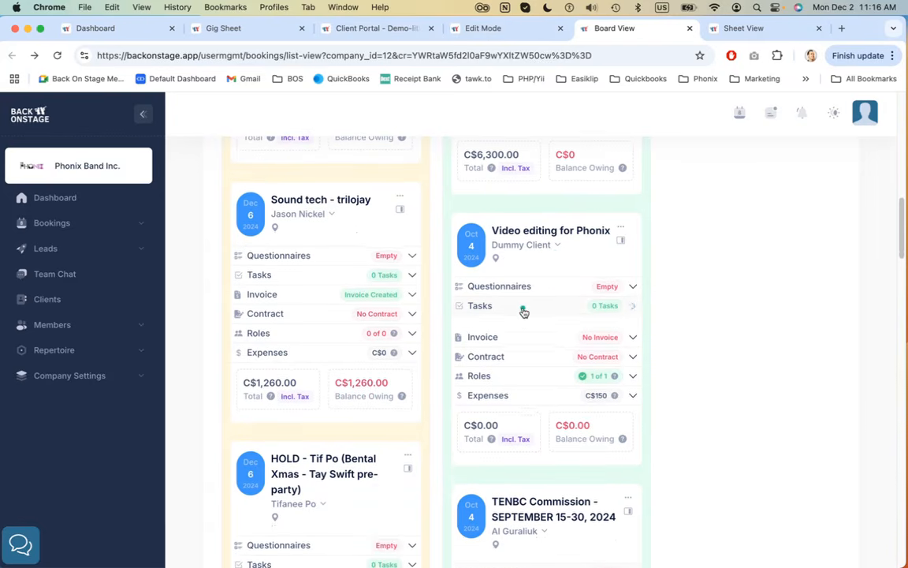
{"action": "left_click", "coordinate": [525, 310]}
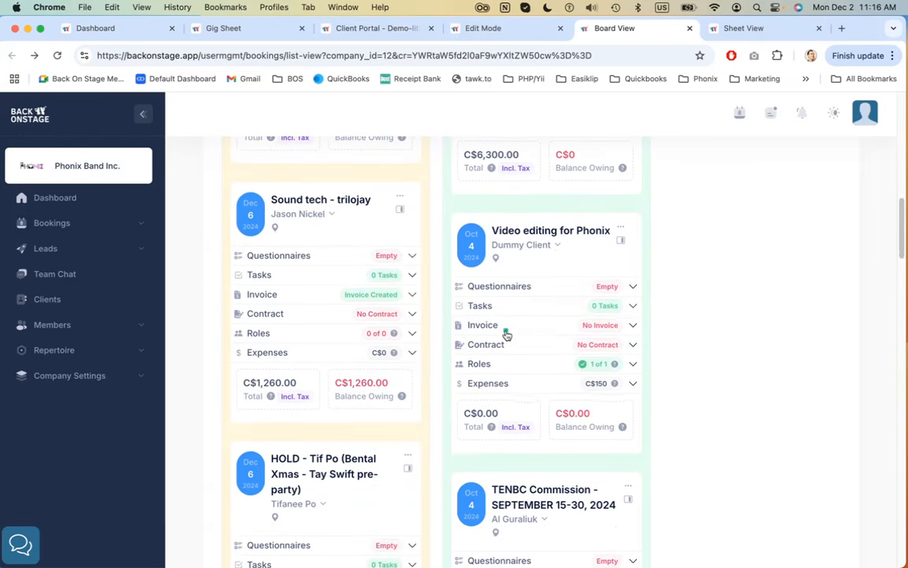
{"action": "left_click", "coordinate": [506, 332]}
{"action": "left_click", "coordinate": [506, 330]}
Expand the Invoice section on the TENBC Commission - SEPTEMBER 15-30, 2024 card to review its invoice details, then collapse it
{"action": "scroll", "coordinate": [517, 296], "scroll_direction": "down", "scroll_amount": 1}
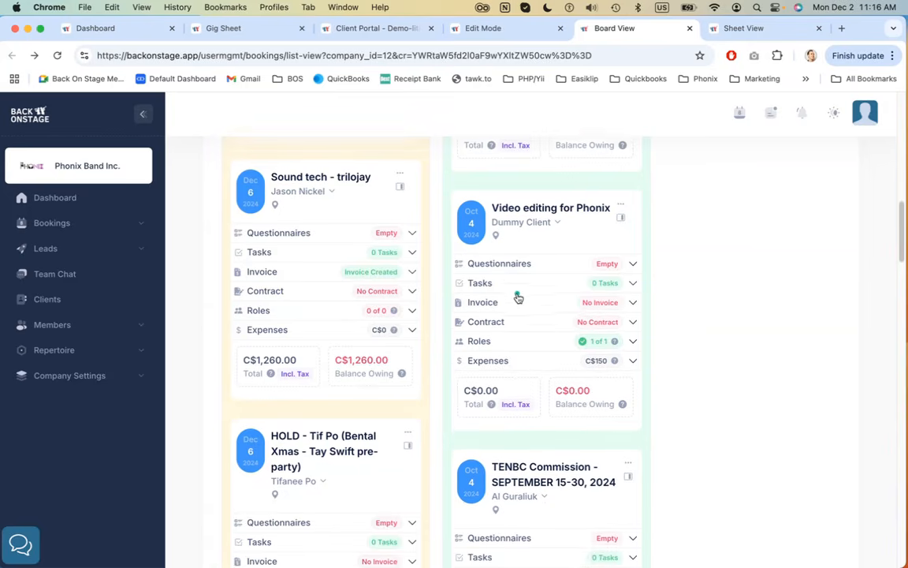
{"action": "scroll", "coordinate": [518, 298], "scroll_direction": "down", "scroll_amount": 5}
{"action": "left_click", "coordinate": [528, 337]}
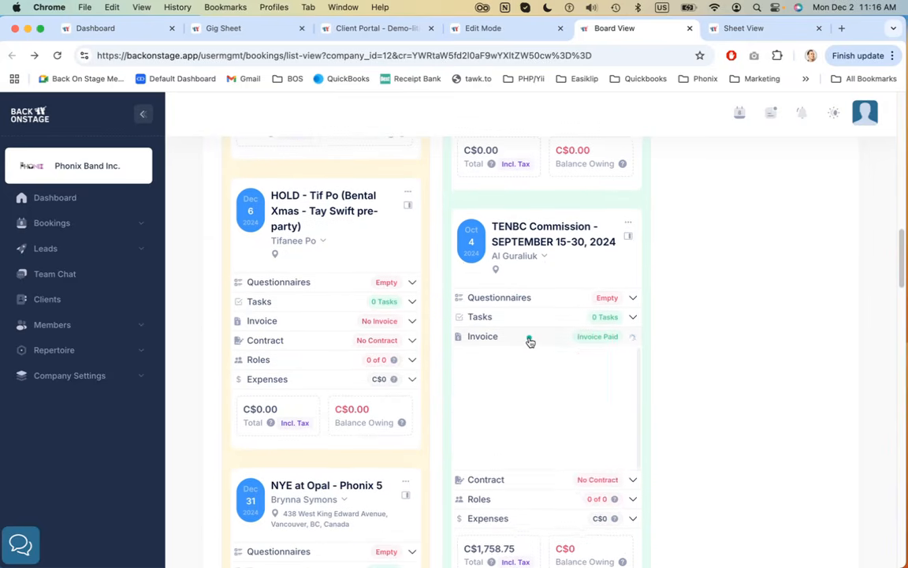
{"action": "scroll", "coordinate": [546, 347], "scroll_direction": "down", "scroll_amount": 3}
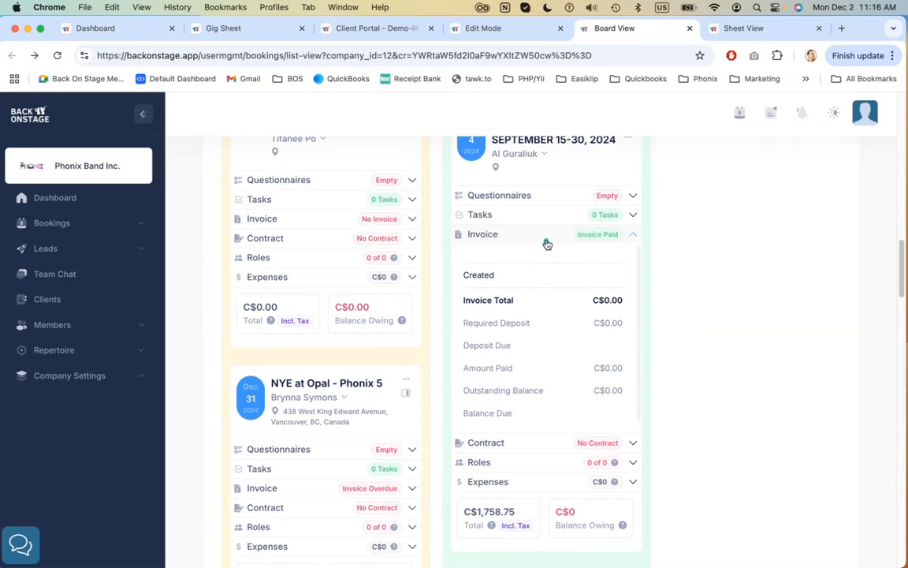
{"action": "left_click", "coordinate": [547, 242]}
{"action": "scroll", "coordinate": [546, 299], "scroll_direction": "down", "scroll_amount": 7}
{"action": "scroll", "coordinate": [549, 303], "scroll_direction": "up", "scroll_amount": 20}
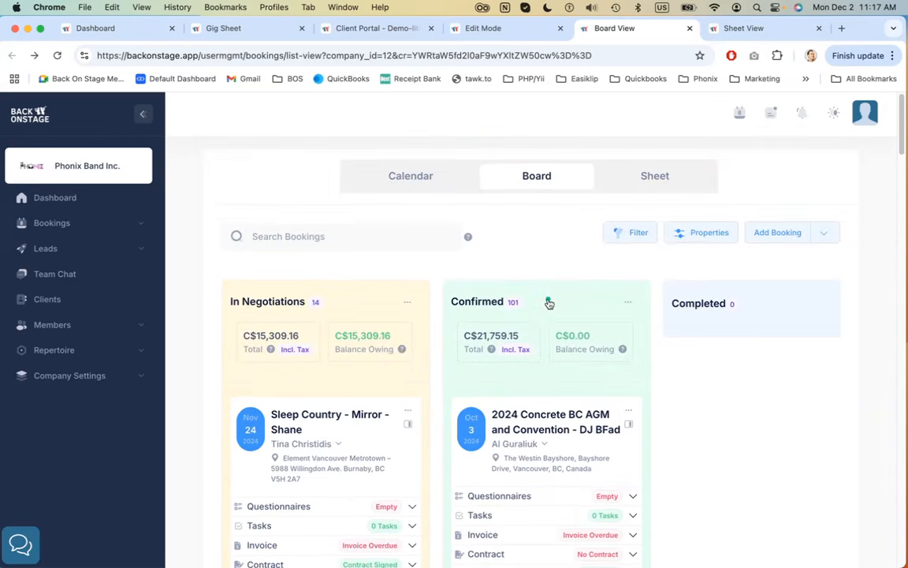
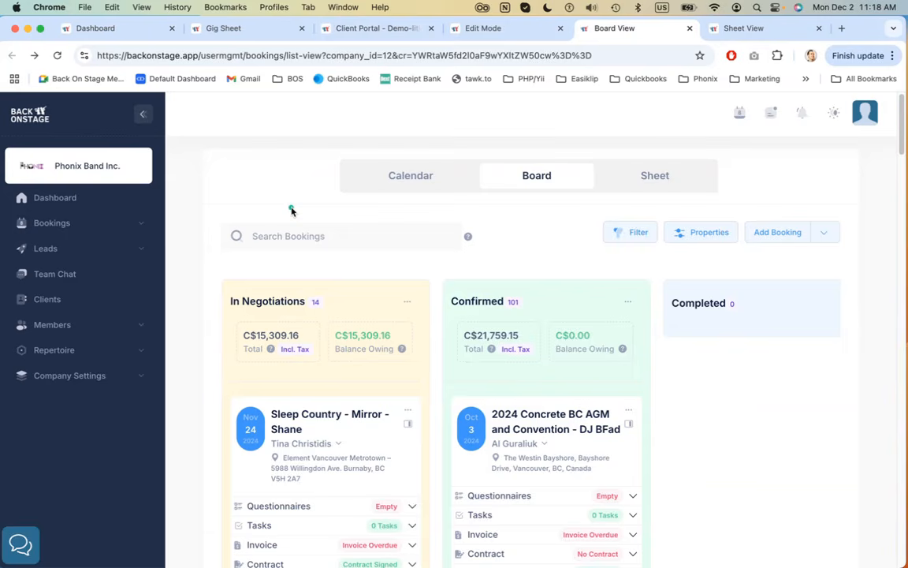
Open the Require Action leads and Clients pages in new browser tabs from the sidebar
{"action": "left_click", "coordinate": [88, 223]}
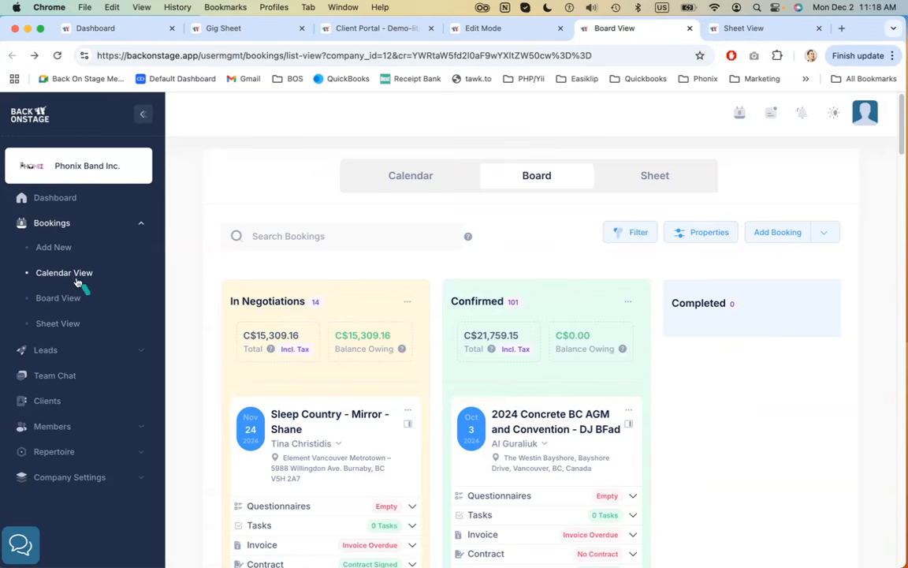
{"action": "scroll", "coordinate": [53, 278], "scroll_direction": "down", "scroll_amount": 2}
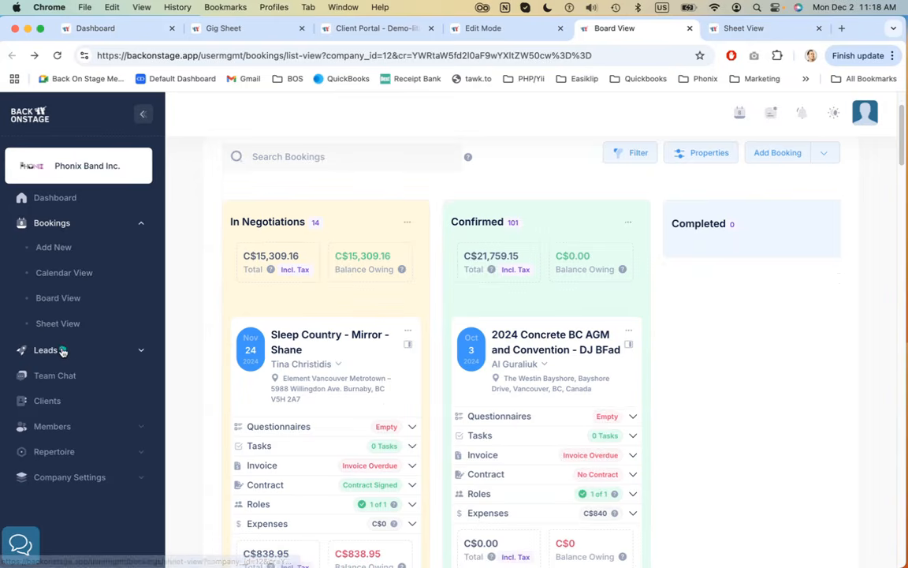
{"action": "left_click", "coordinate": [62, 352]}
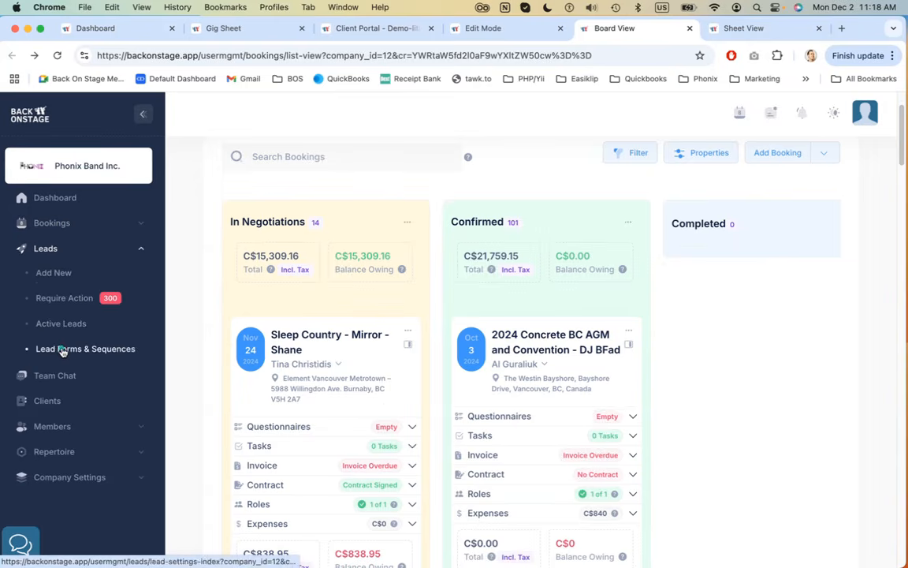
{"action": "left_click", "coordinate": [67, 302], "text": "super"}
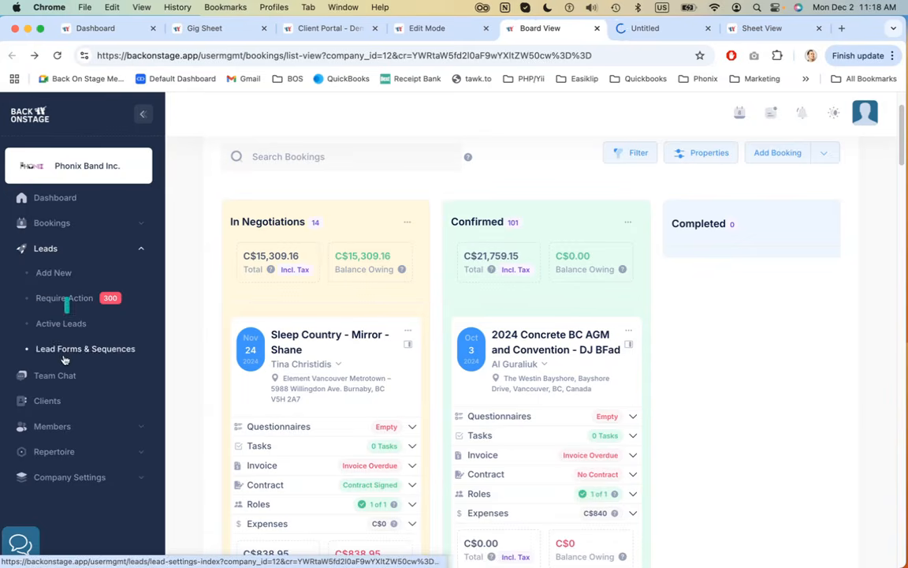
{"action": "left_click", "coordinate": [49, 402], "text": "super"}
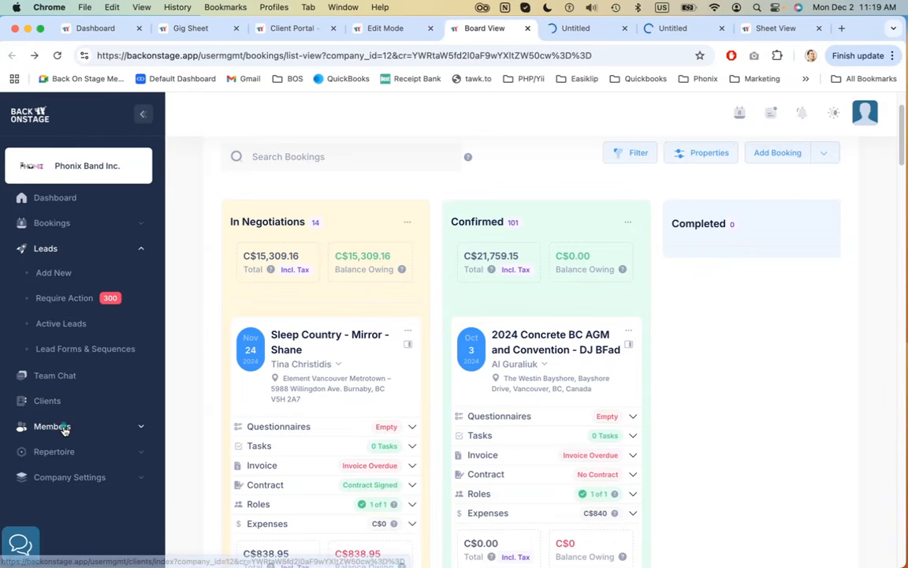
Open the Active Members and Music Library pages in new browser tabs from the sidebar
{"action": "left_click", "coordinate": [62, 418]}
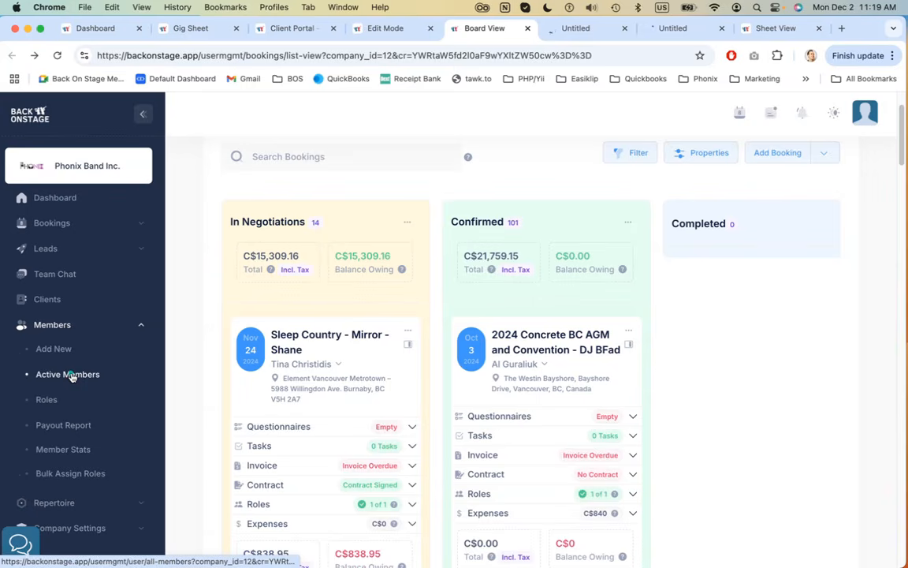
{"action": "left_click", "coordinate": [70, 375], "text": "super"}
{"action": "scroll", "coordinate": [75, 404], "scroll_direction": "down", "scroll_amount": 2}
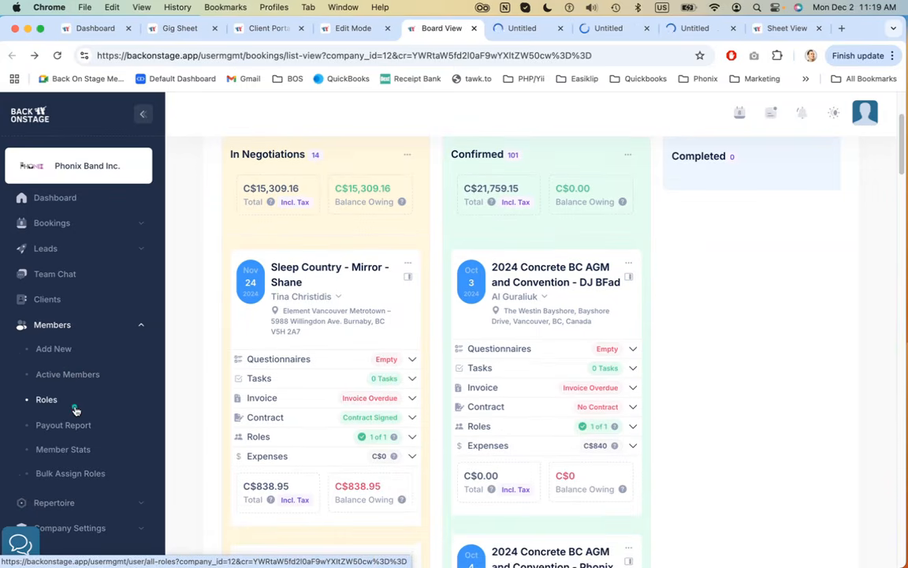
{"action": "left_click", "coordinate": [63, 503]}
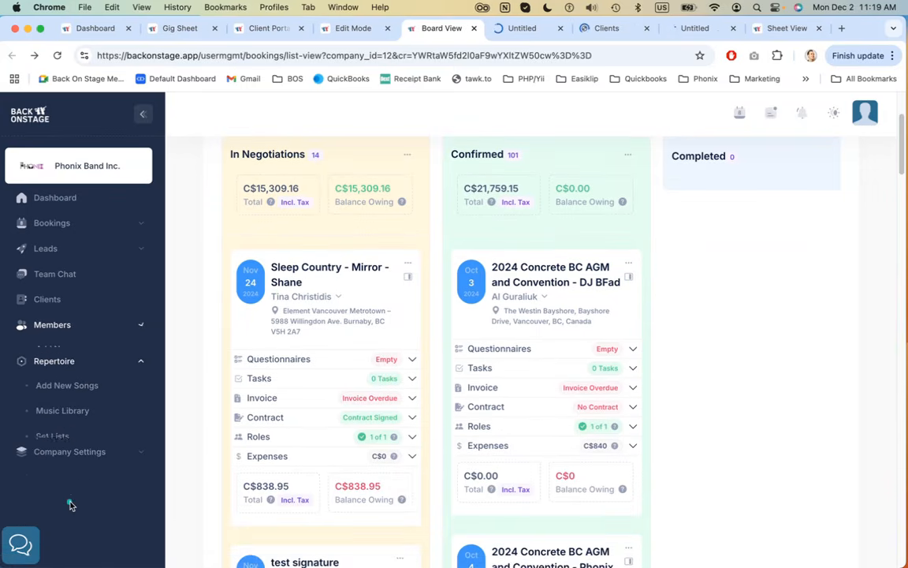
{"action": "left_click", "coordinate": [76, 401], "text": "super"}
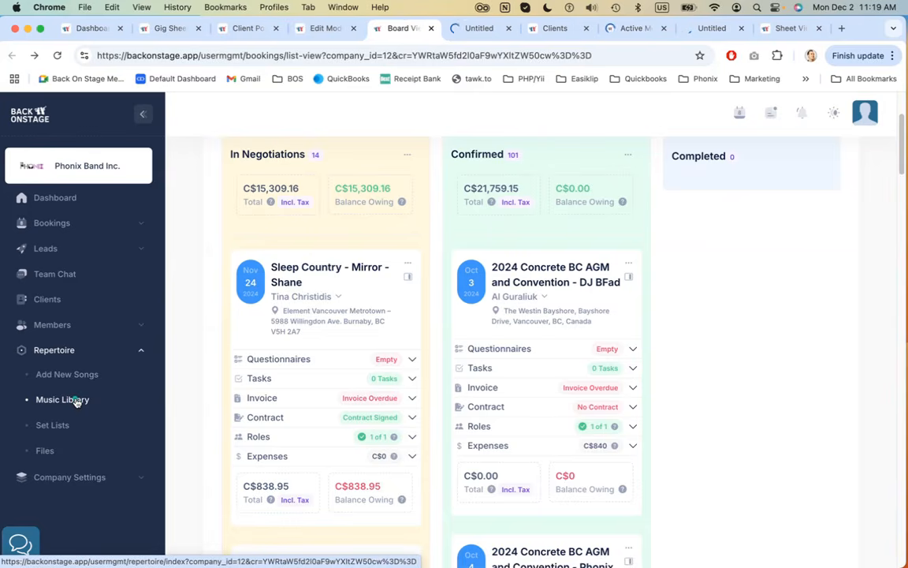
Switch to the Clients tab and search the client list for "adam"
{"action": "key", "text": "ctrl+Tab"}
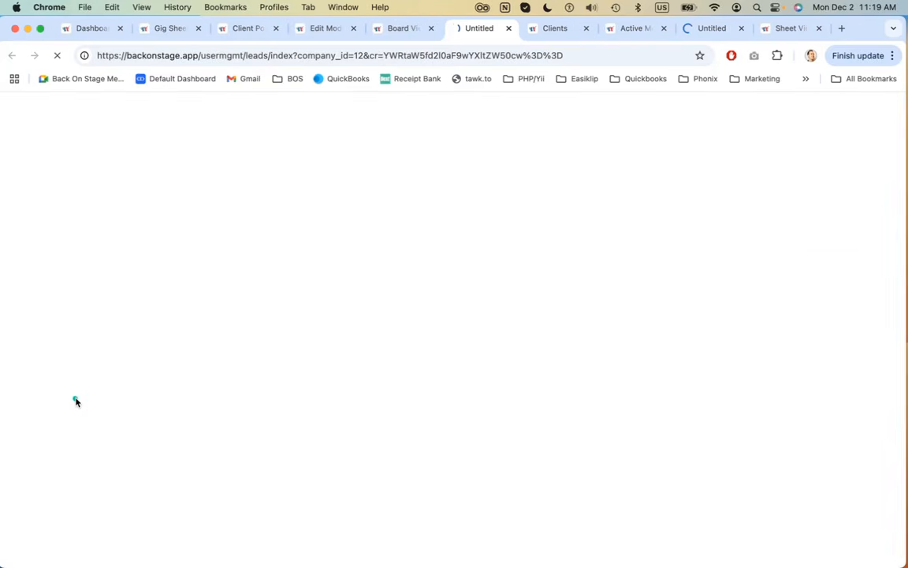
{"action": "key", "text": "ctrl+Tab"}
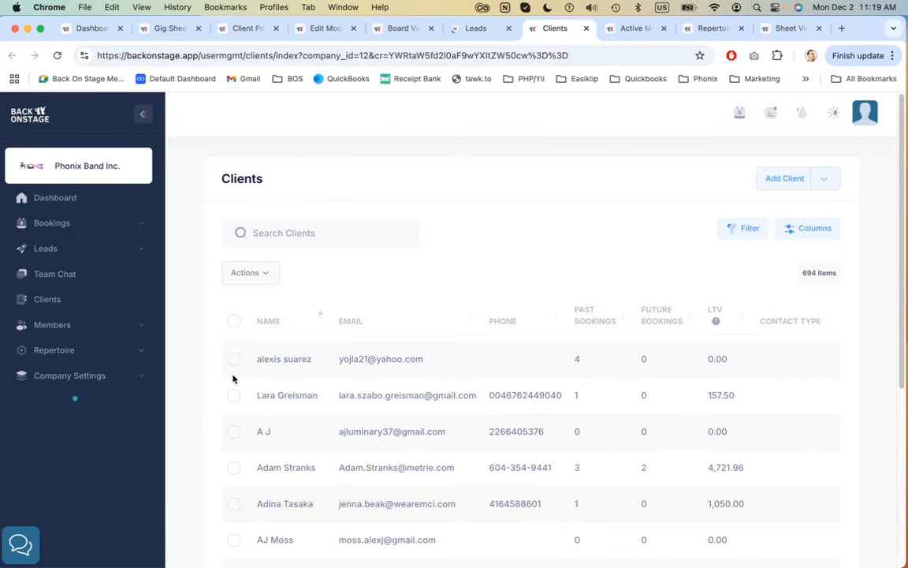
{"action": "scroll", "coordinate": [451, 256], "scroll_direction": "down", "scroll_amount": 1}
{"action": "left_click", "coordinate": [336, 208]}
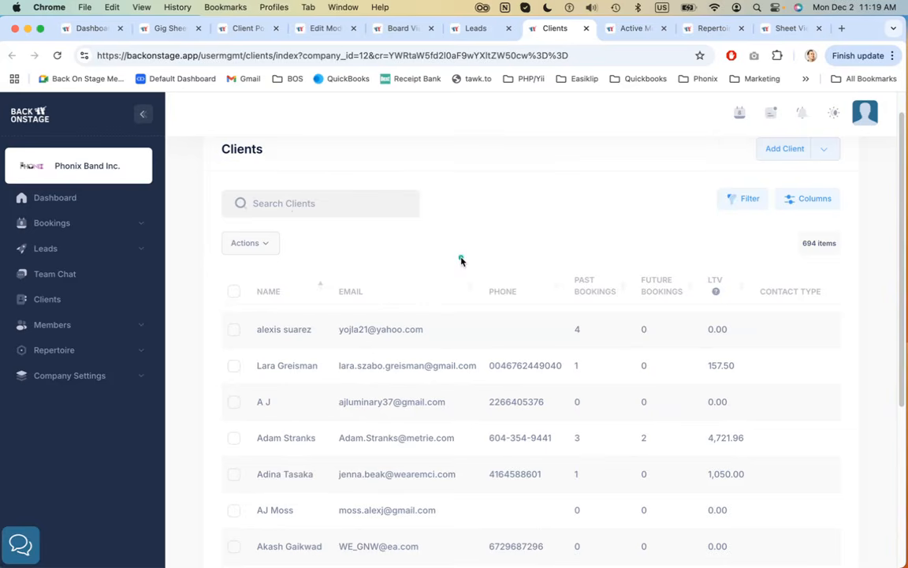
{"action": "type", "text": "adam"}
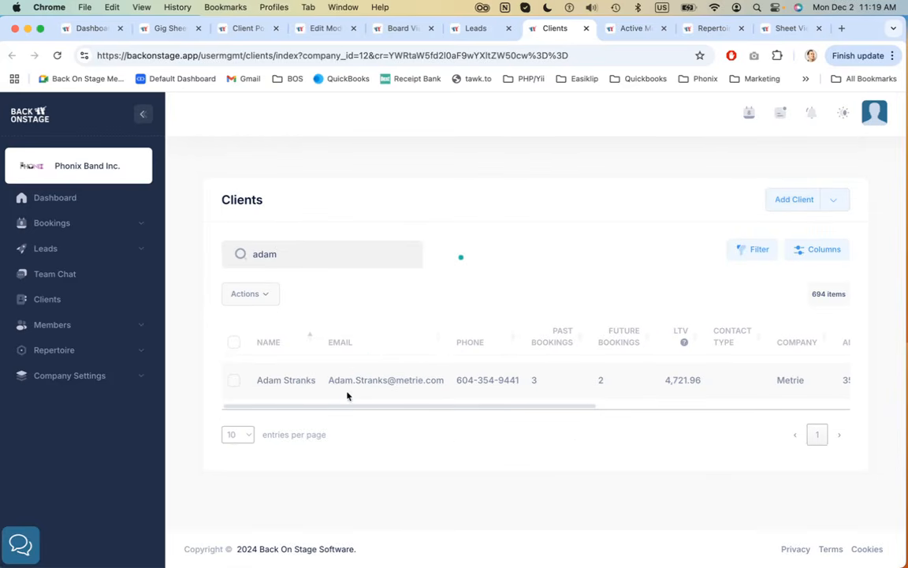
Switch to the Active Members tab and search the members for "matt"
{"action": "key", "text": "super+alt+Right"}
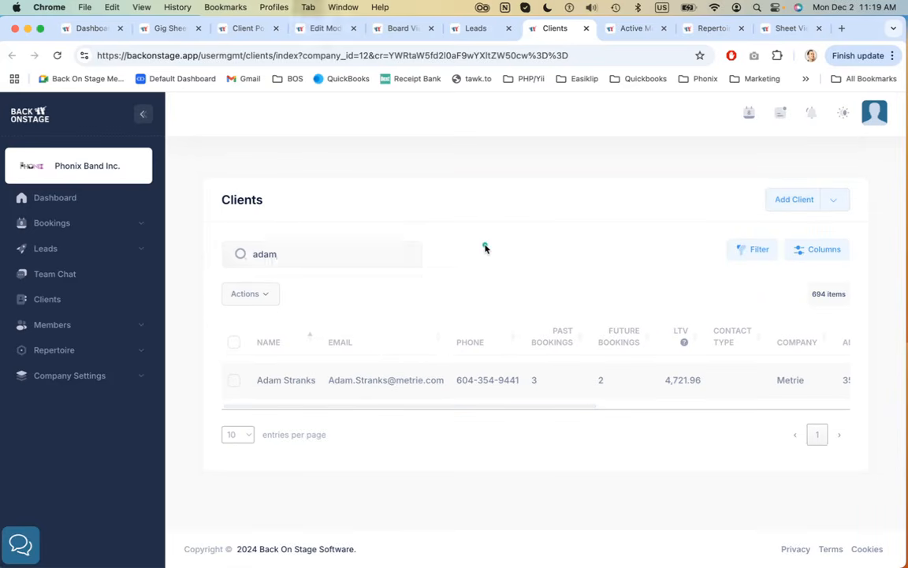
{"action": "scroll", "coordinate": [504, 387], "scroll_direction": "down", "scroll_amount": 5}
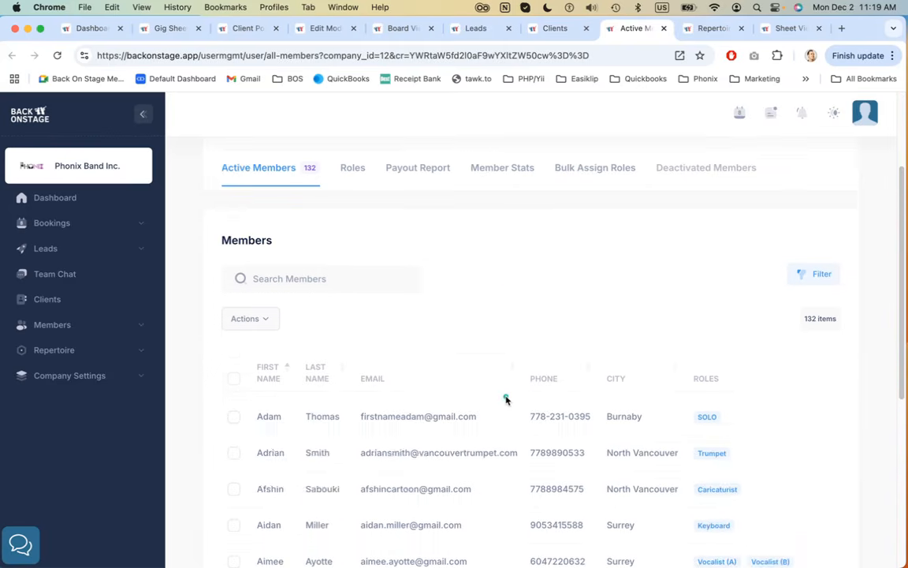
{"action": "left_click", "coordinate": [330, 253]}
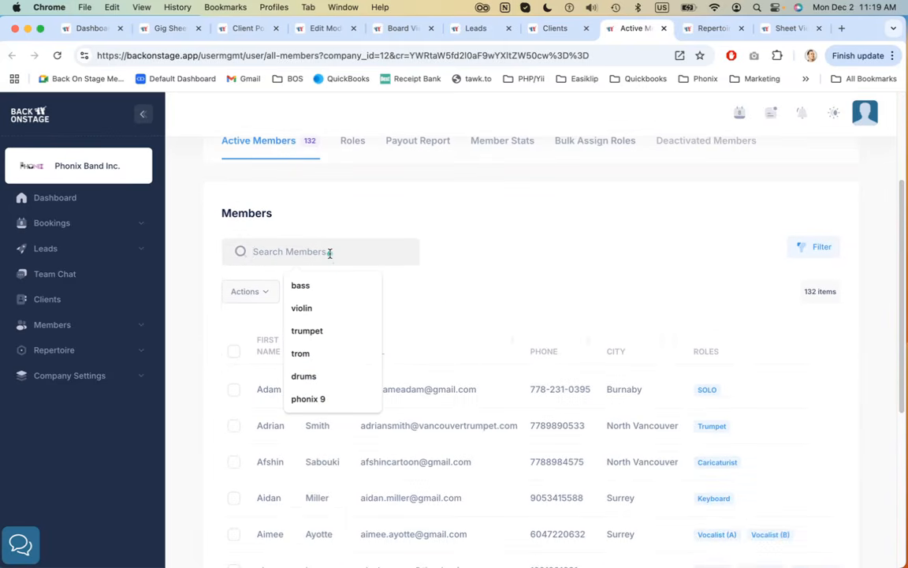
{"action": "type", "text": "matt"}
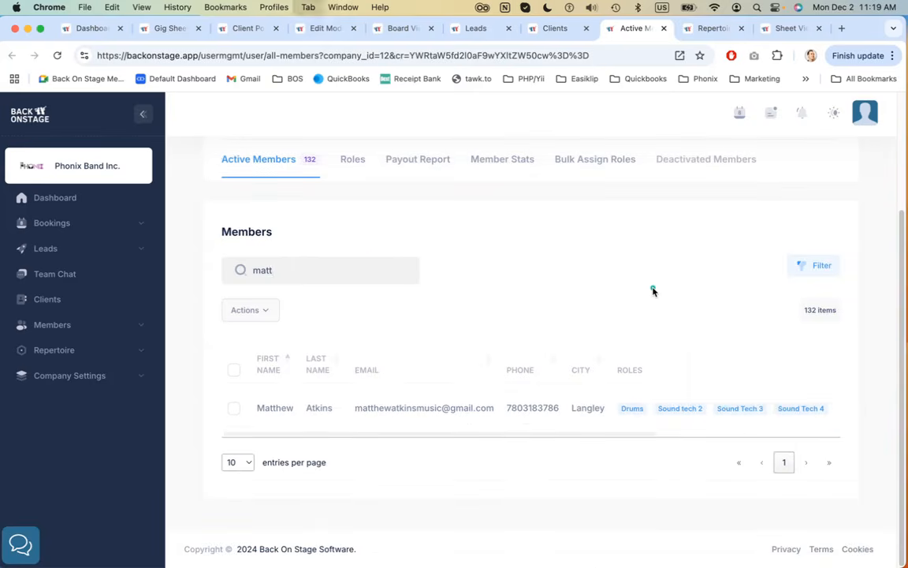
Switch to the Music Library tab and search the songs for "treas"
{"action": "key", "text": "ctrl+Tab"}
{"action": "scroll", "coordinate": [591, 331], "scroll_direction": "down", "scroll_amount": 5}
{"action": "left_click", "coordinate": [310, 251]}
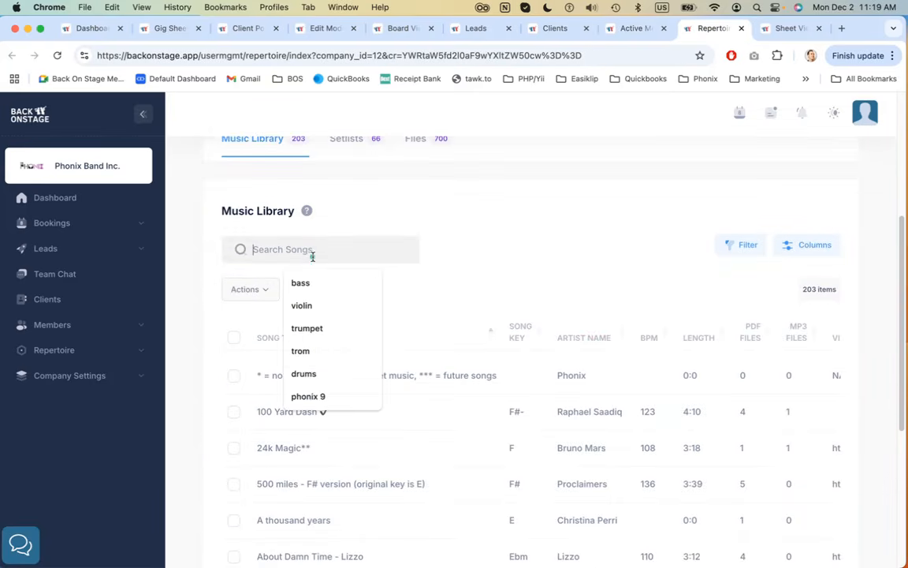
{"action": "type", "text": "treas"}
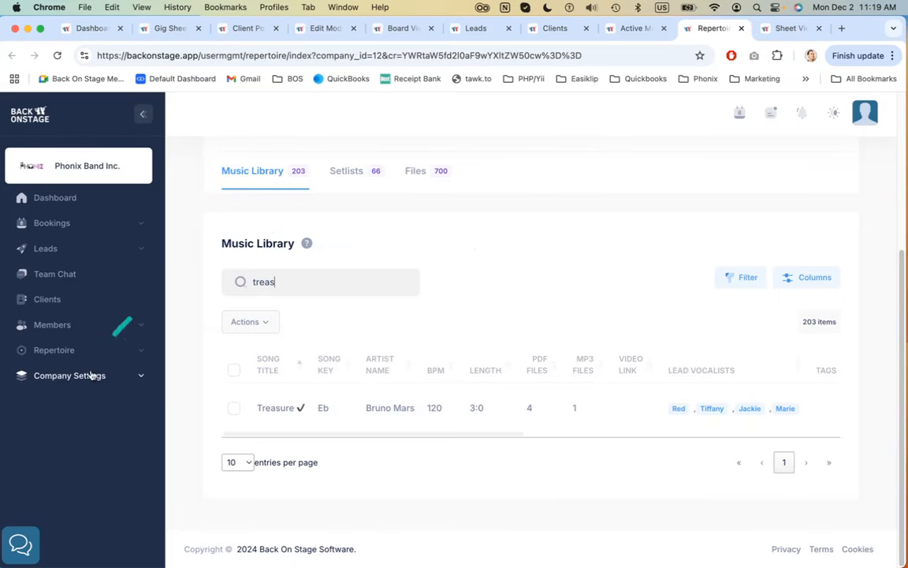
{"action": "left_click", "coordinate": [55, 351]}
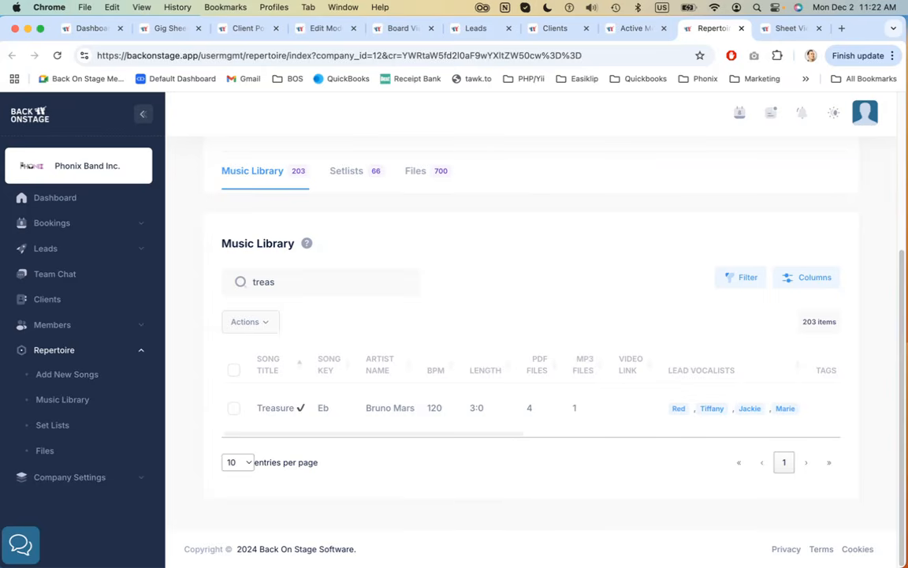
On the Terry + Joe's Wedding gig sheet, start applying a payment to the invoice using Other Method
{"action": "left_click", "coordinate": [169, 29]}
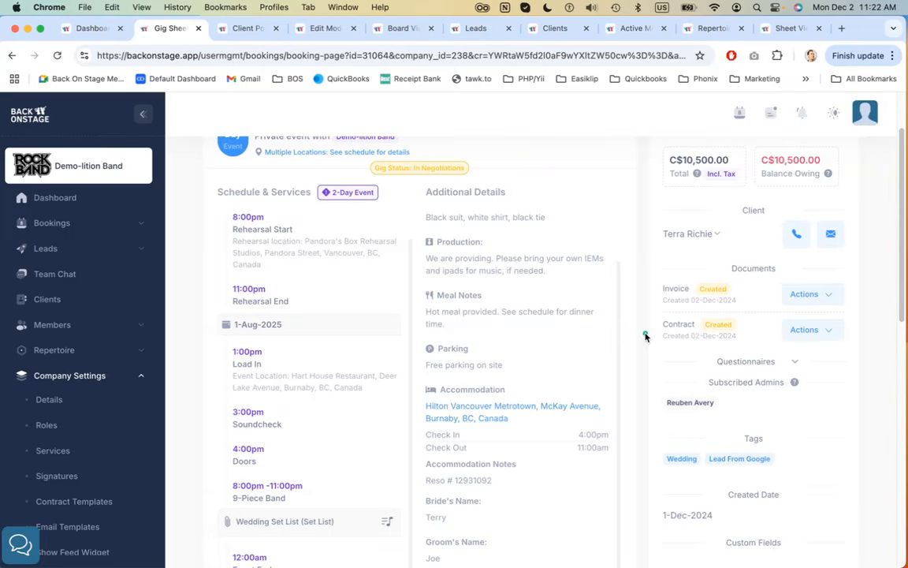
{"action": "scroll", "coordinate": [643, 348], "scroll_direction": "up", "scroll_amount": 2}
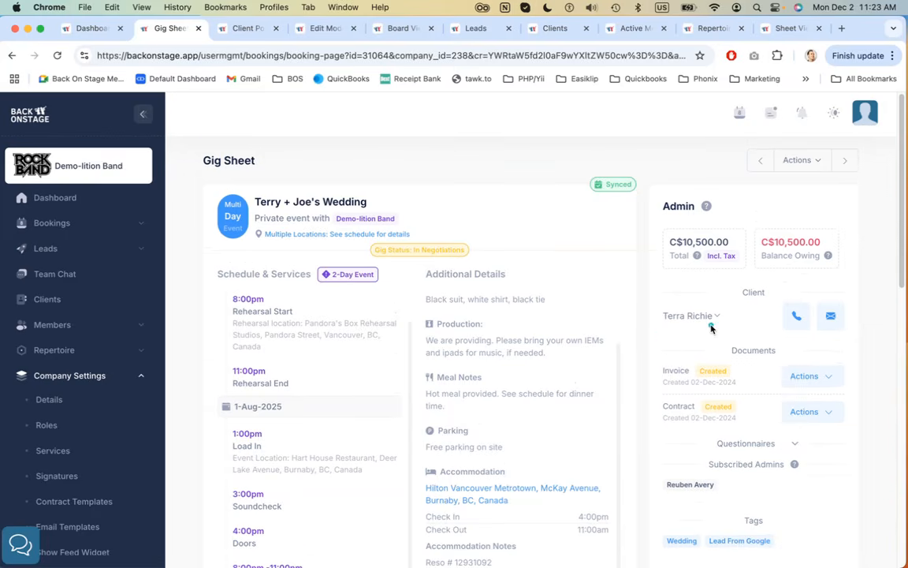
{"action": "scroll", "coordinate": [710, 317], "scroll_direction": "down", "scroll_amount": 1}
{"action": "left_click", "coordinate": [819, 357]}
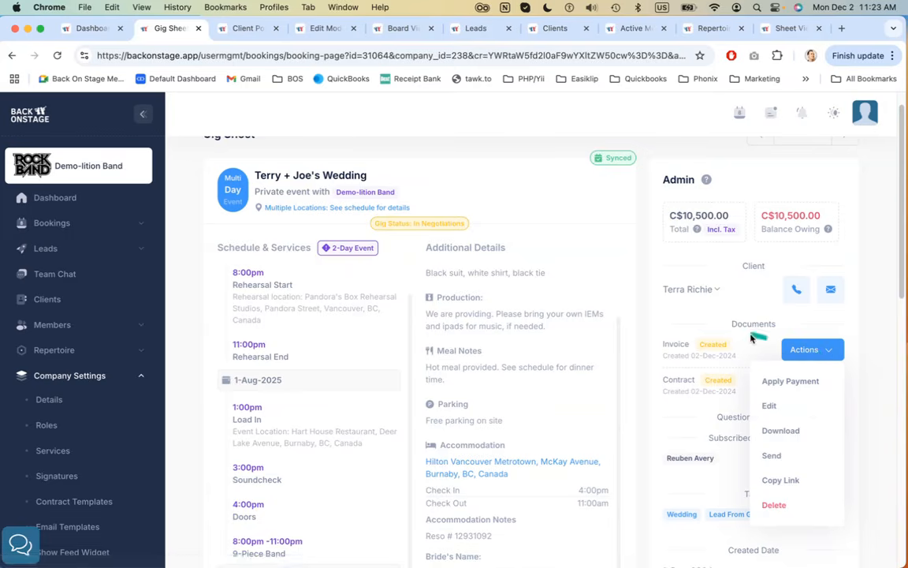
{"action": "left_click", "coordinate": [793, 383]}
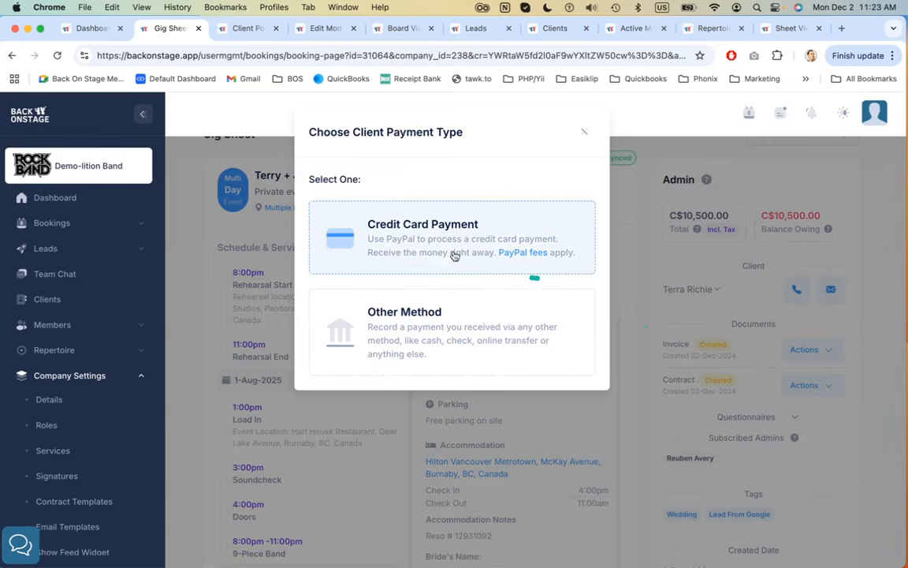
{"action": "left_click", "coordinate": [451, 341]}
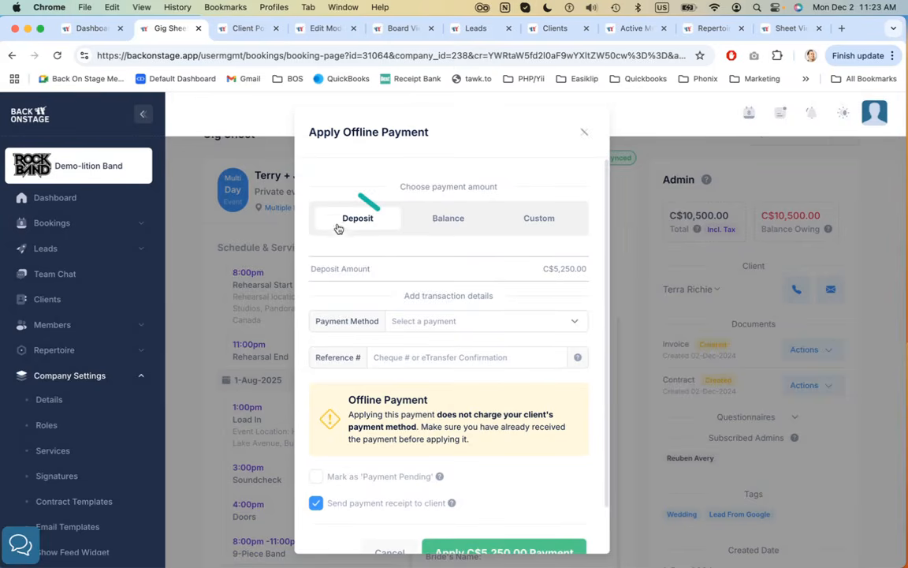
Enter a custom offline payment of 1000 with Cheque as the payment method
{"action": "left_click_drag", "start_coordinate": [548, 268], "coordinate": [589, 269]}
{"action": "scroll", "coordinate": [487, 264], "scroll_direction": "down", "scroll_amount": 1}
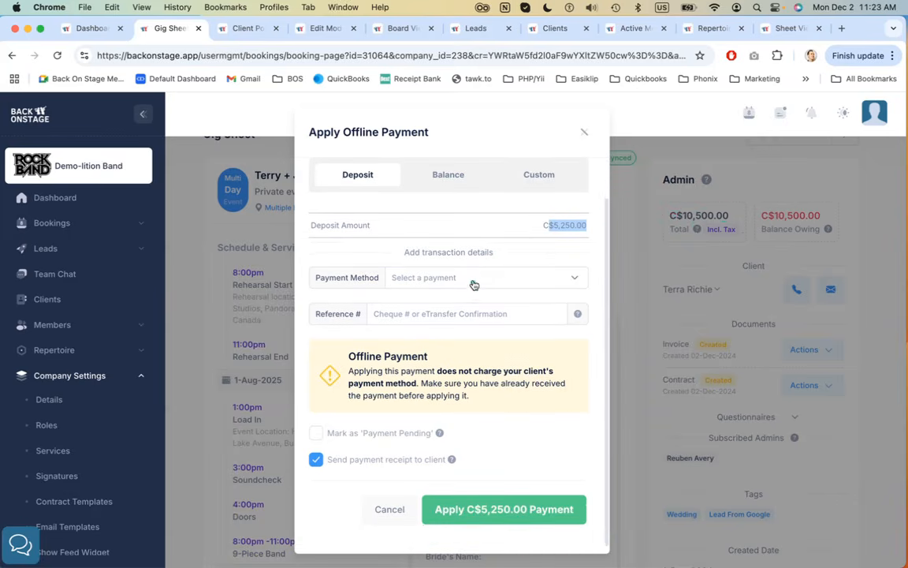
{"action": "left_click", "coordinate": [473, 280]}
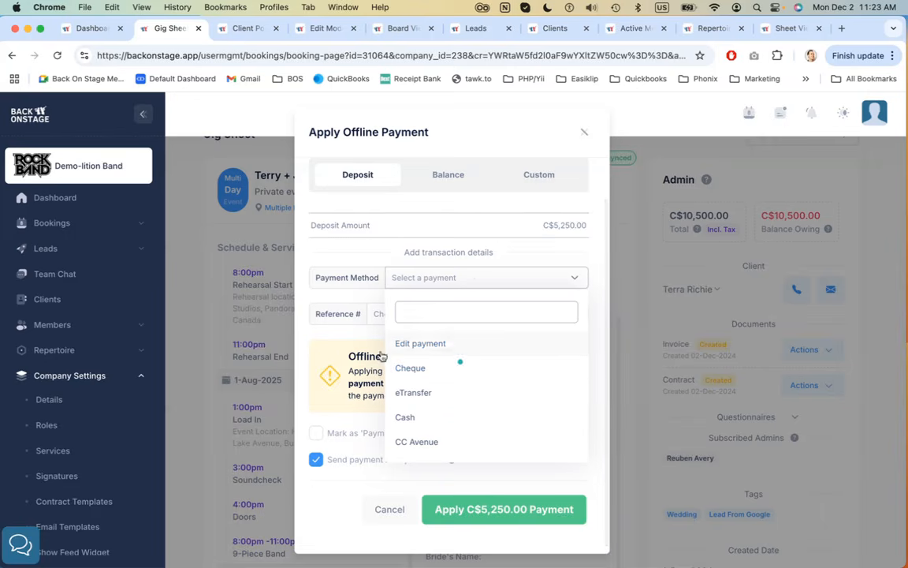
{"action": "left_click", "coordinate": [408, 241]}
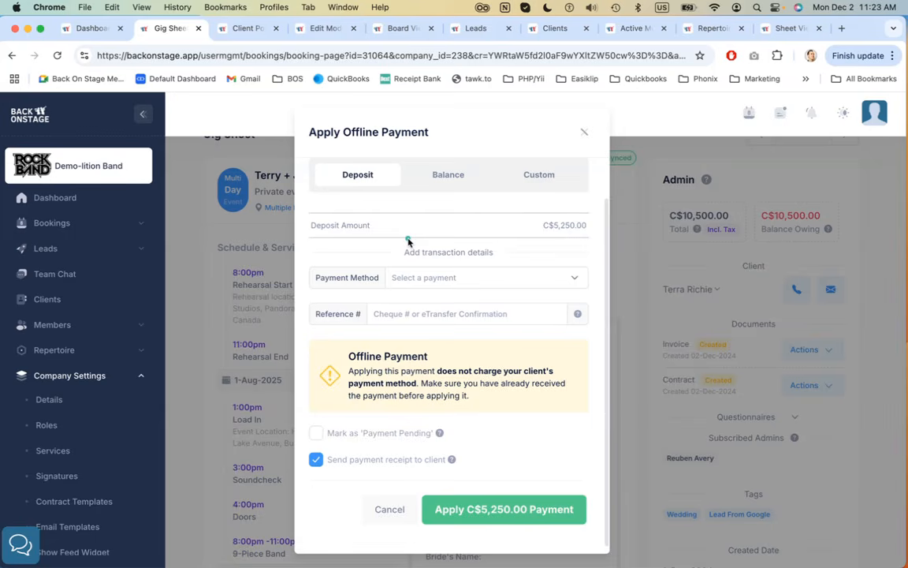
{"action": "scroll", "coordinate": [533, 213], "scroll_direction": "up", "scroll_amount": 2}
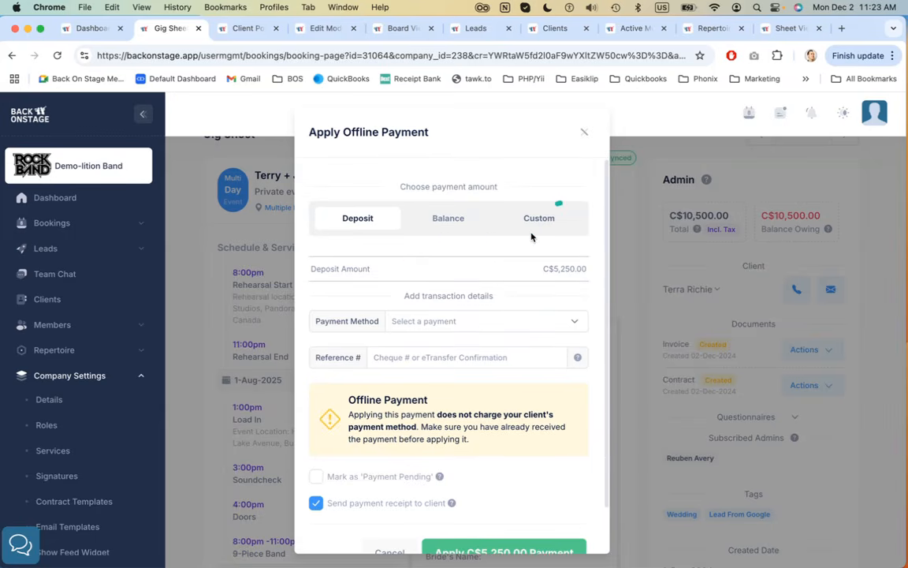
{"action": "left_click", "coordinate": [533, 227]}
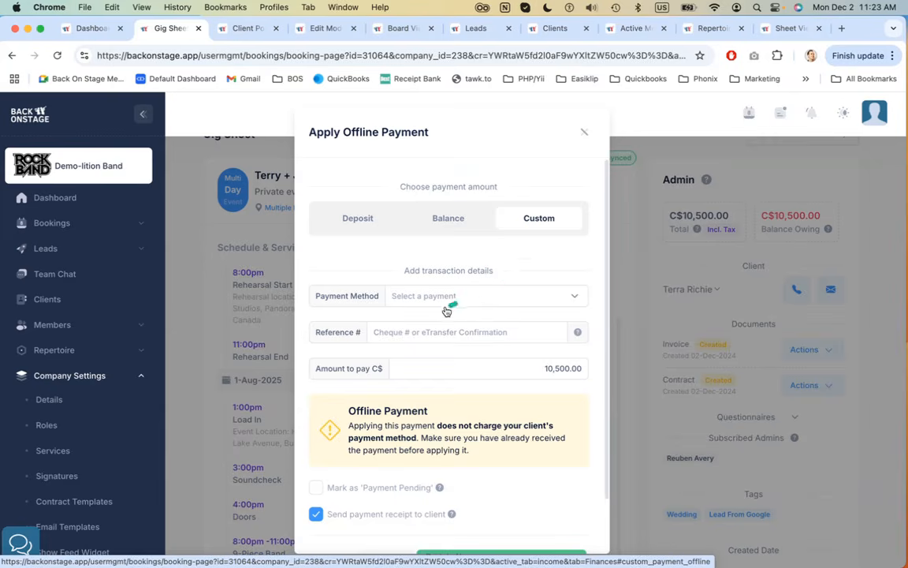
{"action": "left_click", "coordinate": [447, 297]}
{"action": "left_click", "coordinate": [465, 379]}
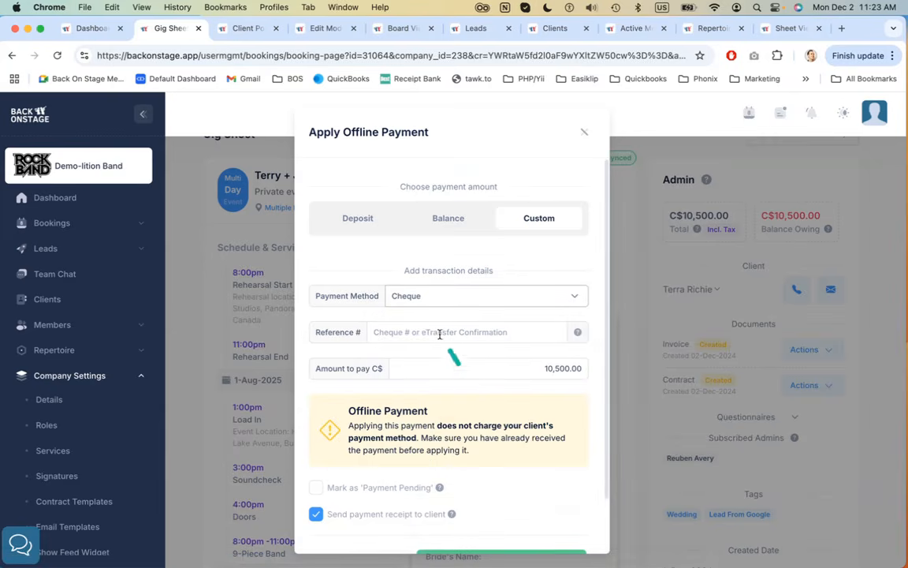
{"action": "left_click", "coordinate": [470, 370]}
{"action": "type", "text": "1000"}
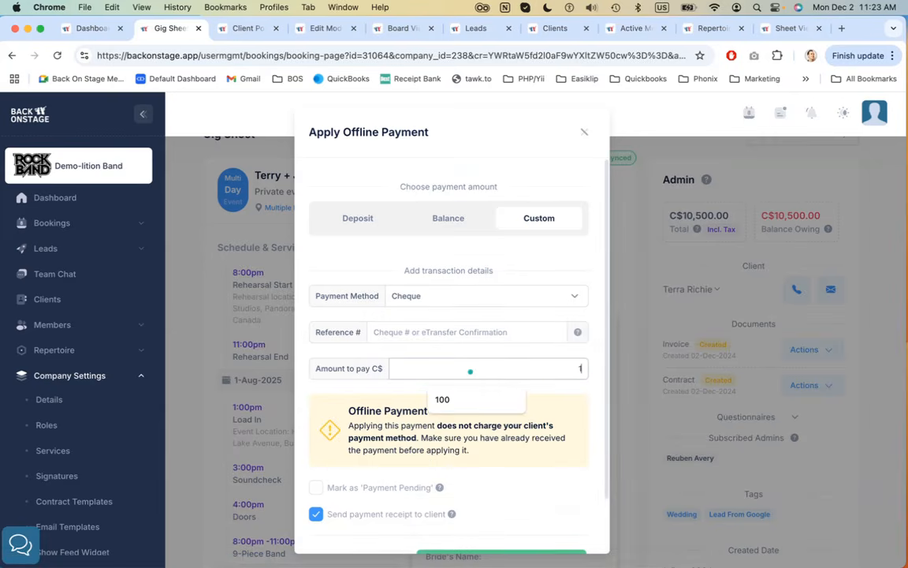
{"action": "scroll", "coordinate": [527, 394], "scroll_direction": "down", "scroll_amount": 2}
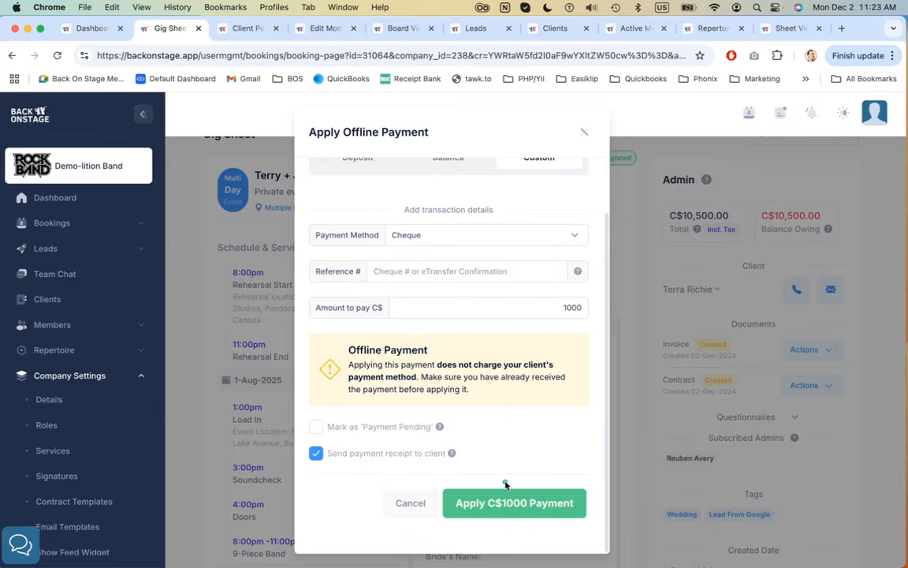
{"action": "left_click", "coordinate": [645, 371]}
Switch to the client portal tab and open its Contract & Invoice section
{"action": "left_click", "coordinate": [247, 29]}
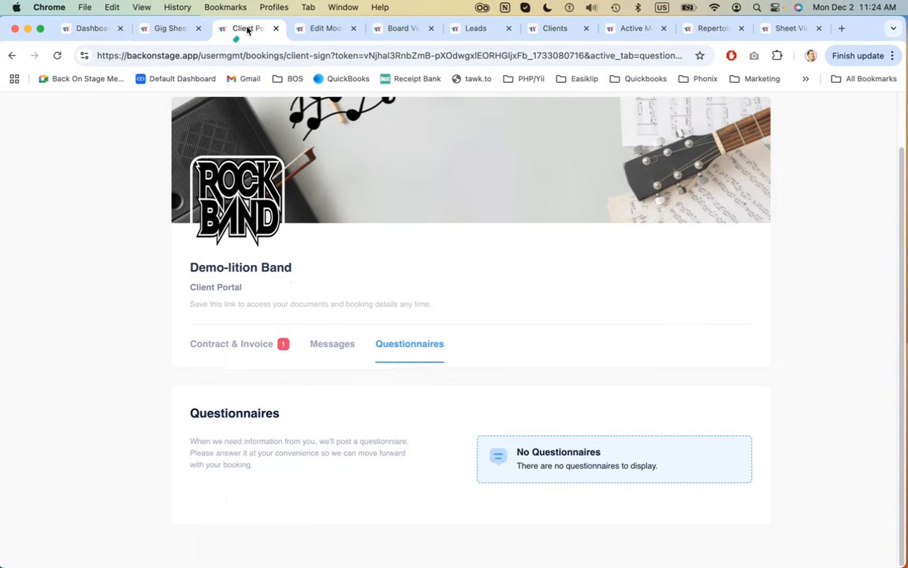
{"action": "left_click", "coordinate": [250, 341]}
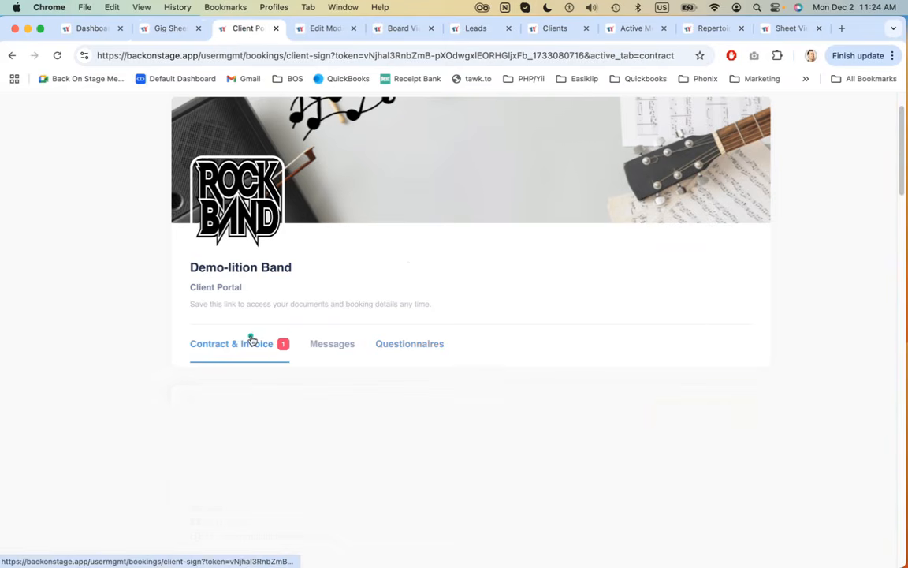
Scroll through the client portal's invoice, contract terms and signature area to review them
{"action": "scroll", "coordinate": [486, 239], "scroll_direction": "down", "scroll_amount": 7}
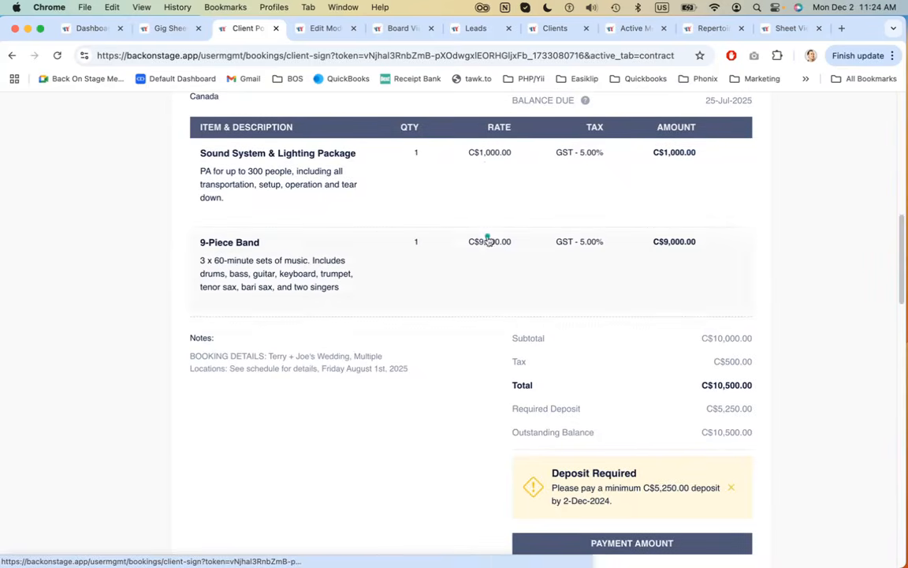
{"action": "scroll", "coordinate": [100, 307], "scroll_direction": "down", "scroll_amount": 8}
{"action": "scroll", "coordinate": [100, 308], "scroll_direction": "down", "scroll_amount": 5}
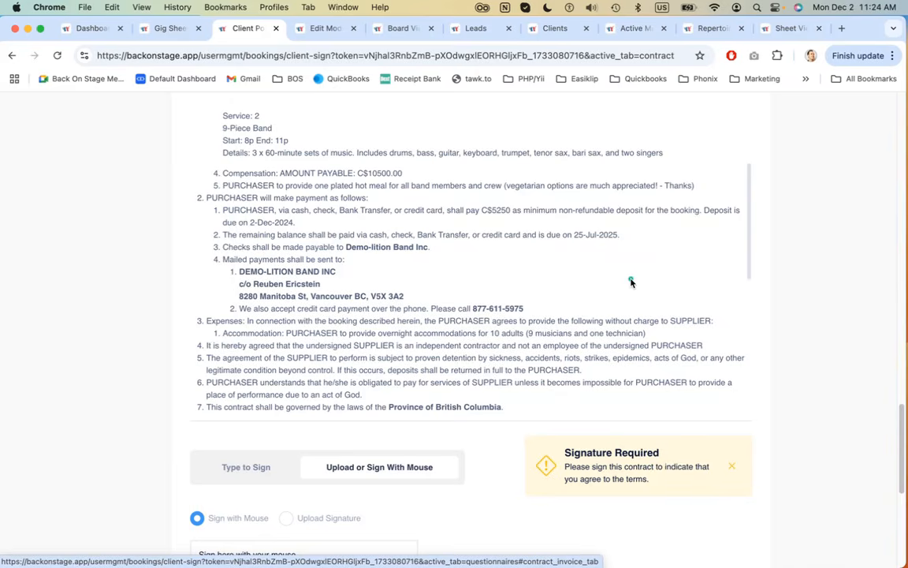
{"action": "scroll", "coordinate": [432, 227], "scroll_direction": "down", "scroll_amount": 3}
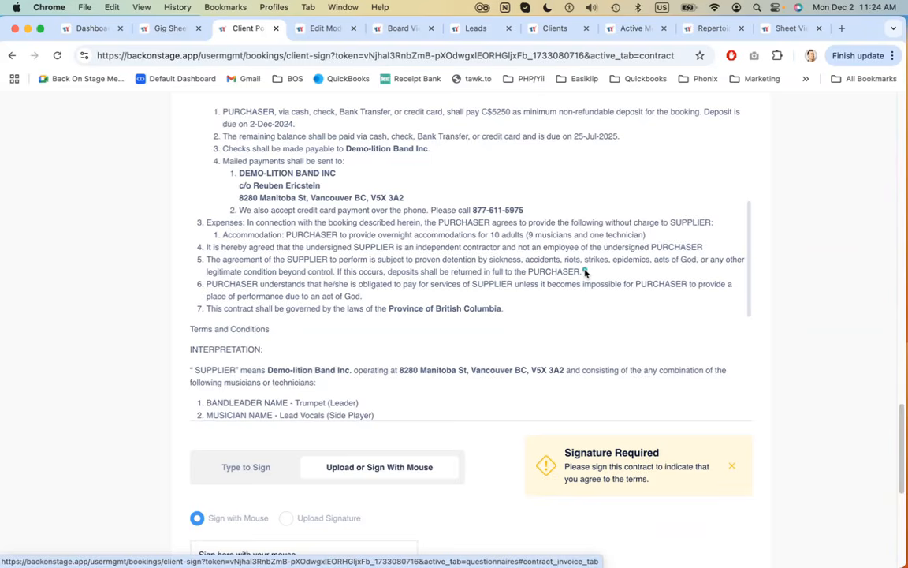
{"action": "scroll", "coordinate": [584, 272], "scroll_direction": "down", "scroll_amount": 5}
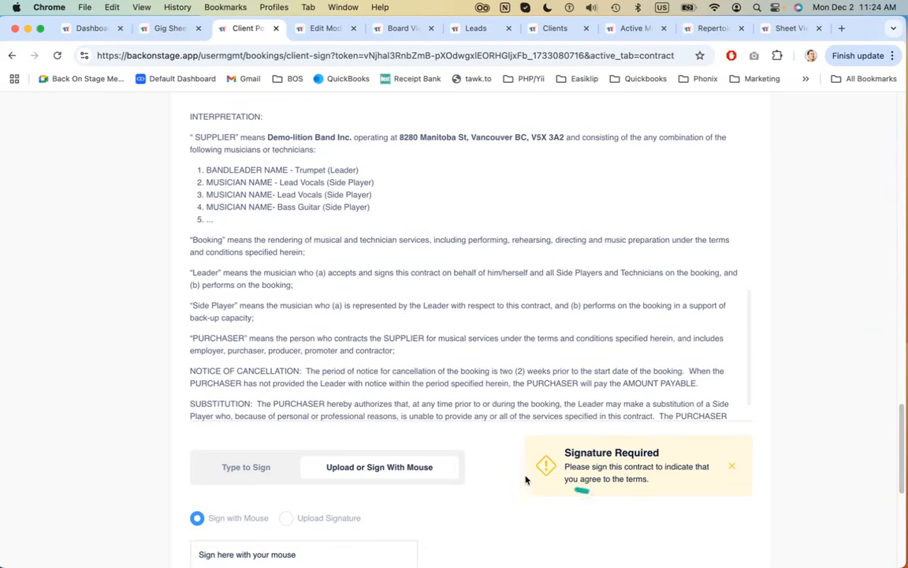
{"action": "scroll", "coordinate": [525, 479], "scroll_direction": "down", "scroll_amount": 4}
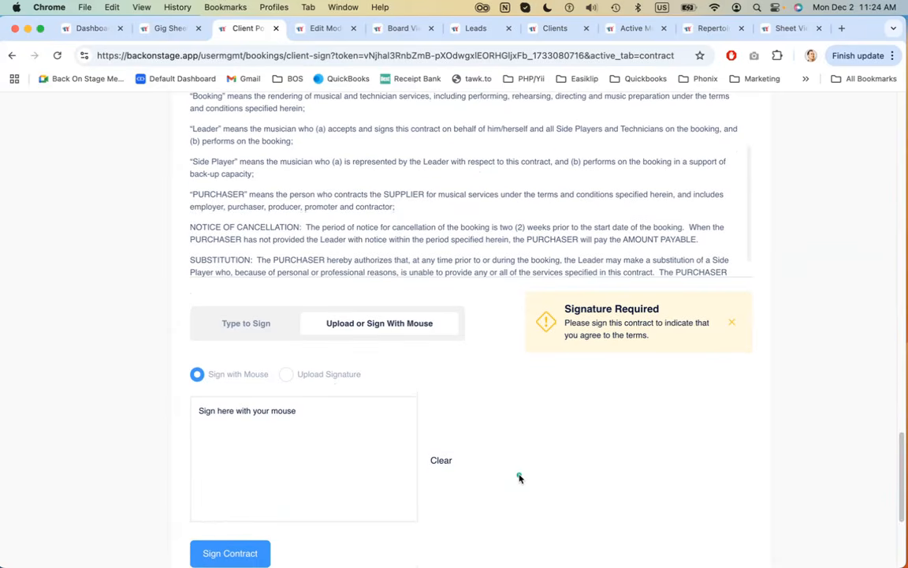
{"action": "scroll", "coordinate": [519, 477], "scroll_direction": "up", "scroll_amount": 1}
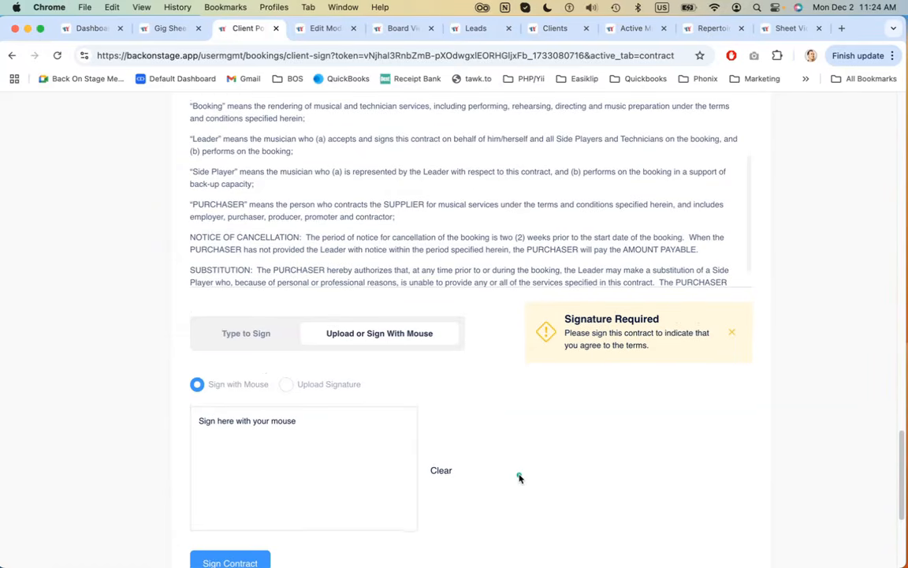
{"action": "scroll", "coordinate": [817, 379], "scroll_direction": "up", "scroll_amount": 10}
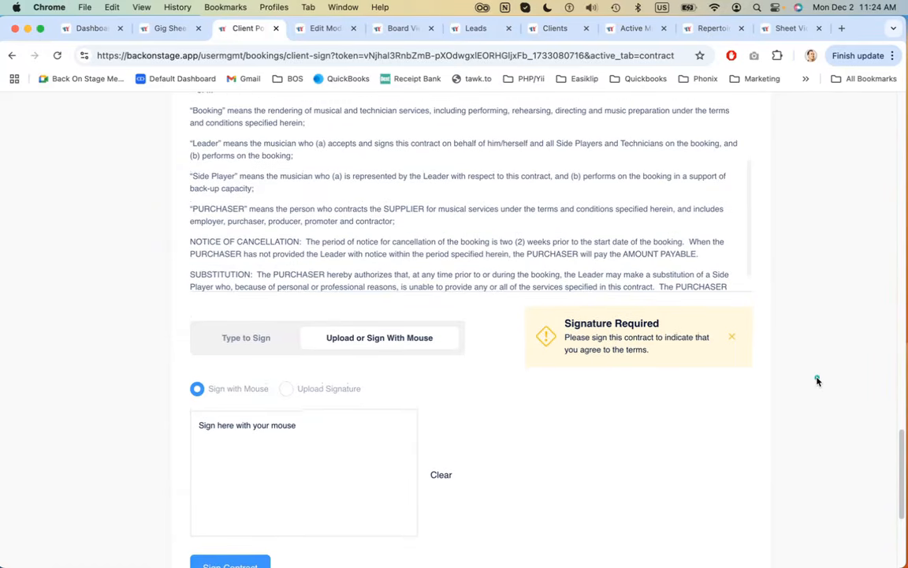
{"action": "scroll", "coordinate": [817, 380], "scroll_direction": "up", "scroll_amount": 15}
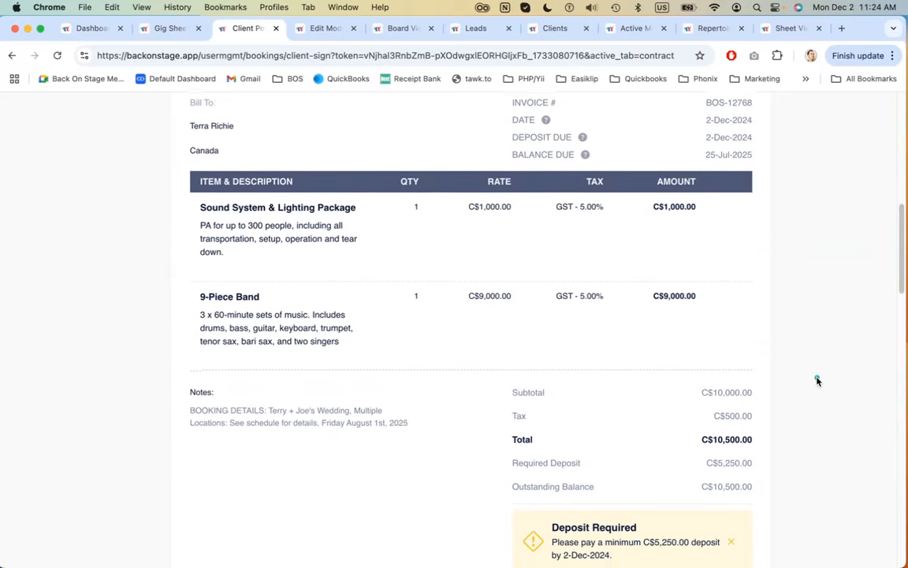
{"action": "scroll", "coordinate": [817, 379], "scroll_direction": "down", "scroll_amount": 10}
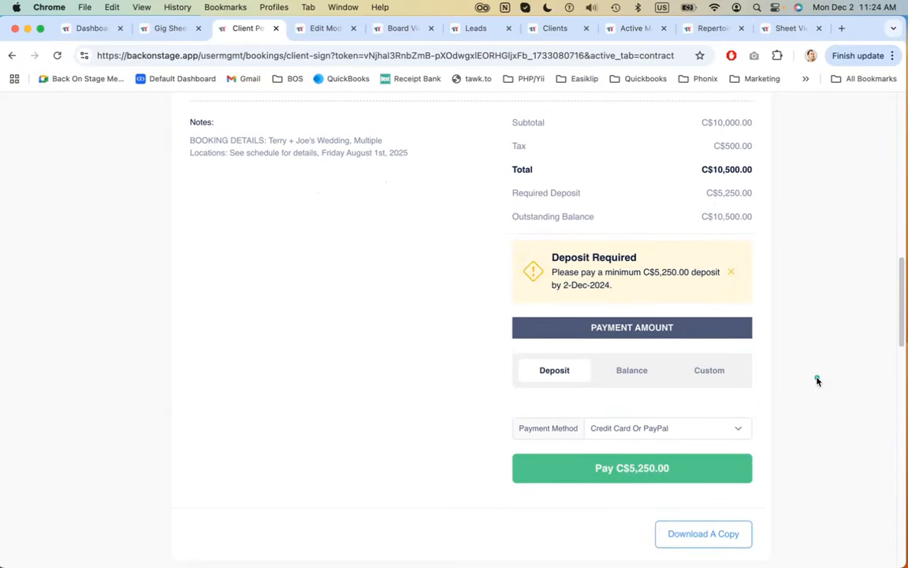
Choose the Custom payment amount in the portal and open the payment method list
{"action": "left_click", "coordinate": [709, 372]}
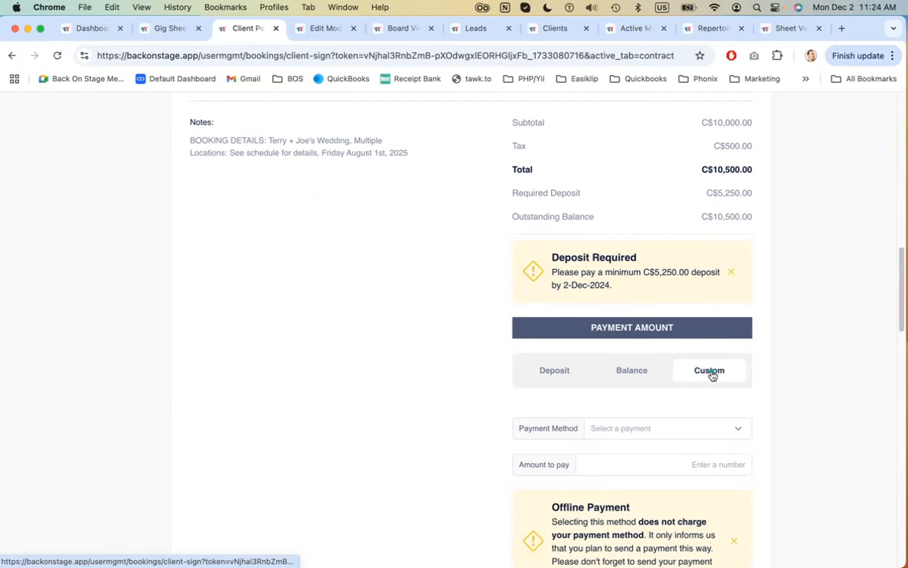
{"action": "scroll", "coordinate": [686, 390], "scroll_direction": "down", "scroll_amount": 3}
{"action": "left_click", "coordinate": [713, 382]}
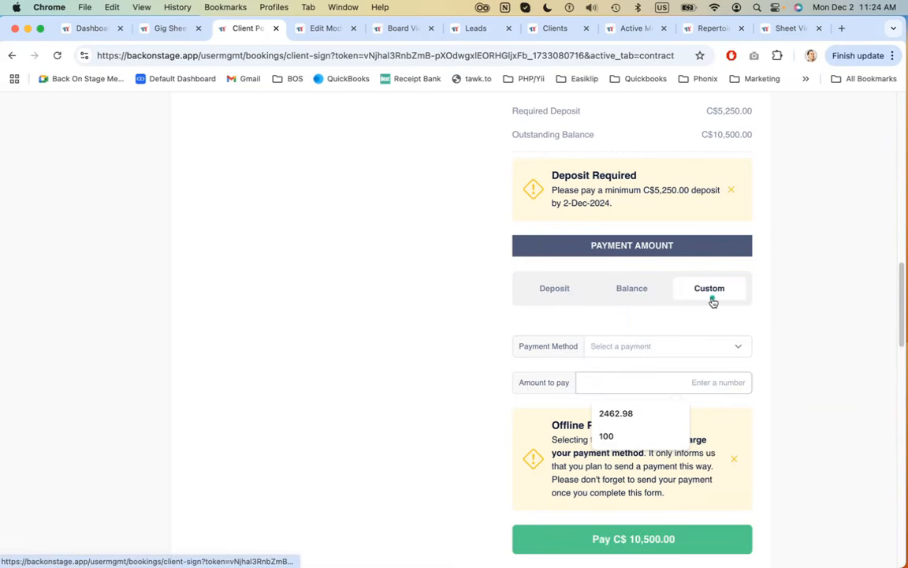
{"action": "left_click", "coordinate": [738, 347]}
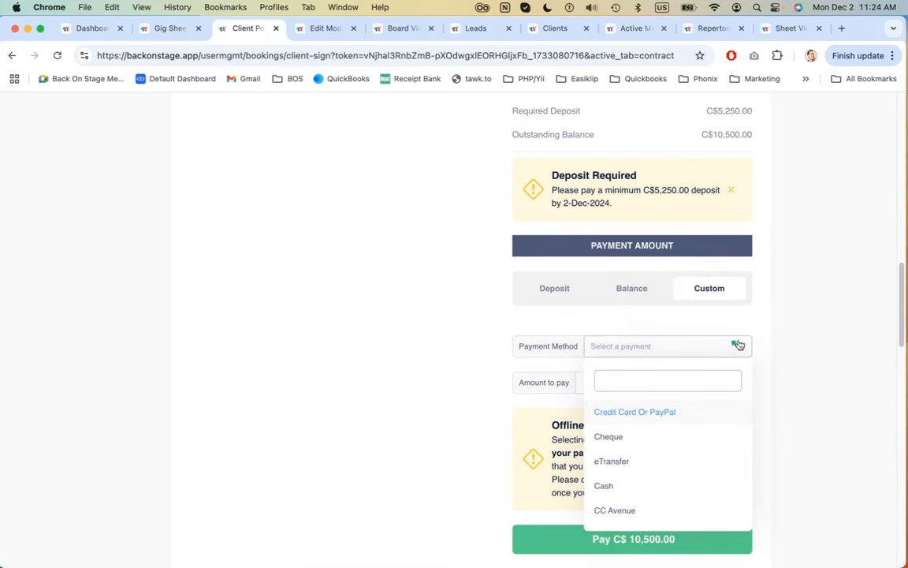
{"action": "left_click", "coordinate": [792, 309]}
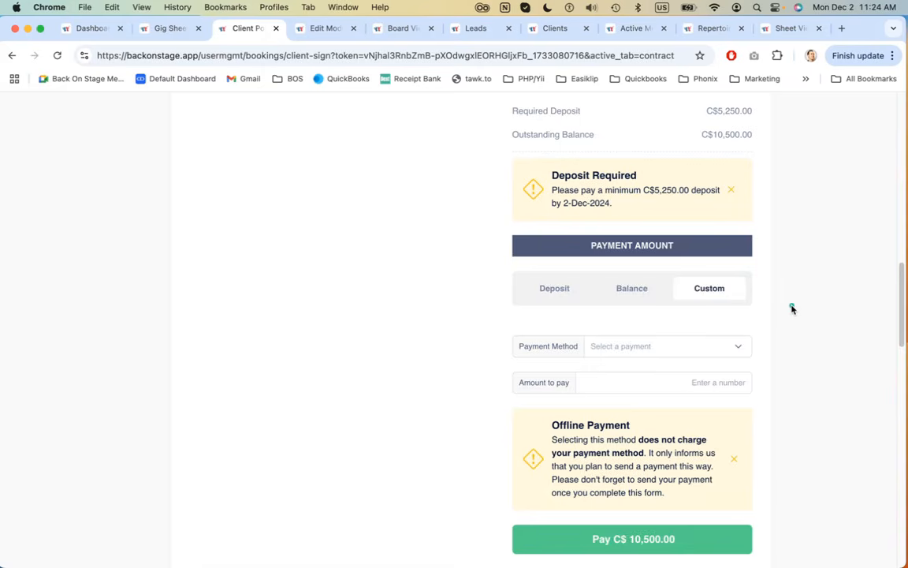
Switch between the Balance, Deposit and Custom payment amount options to compare their payment fields
{"action": "left_click", "coordinate": [629, 291]}
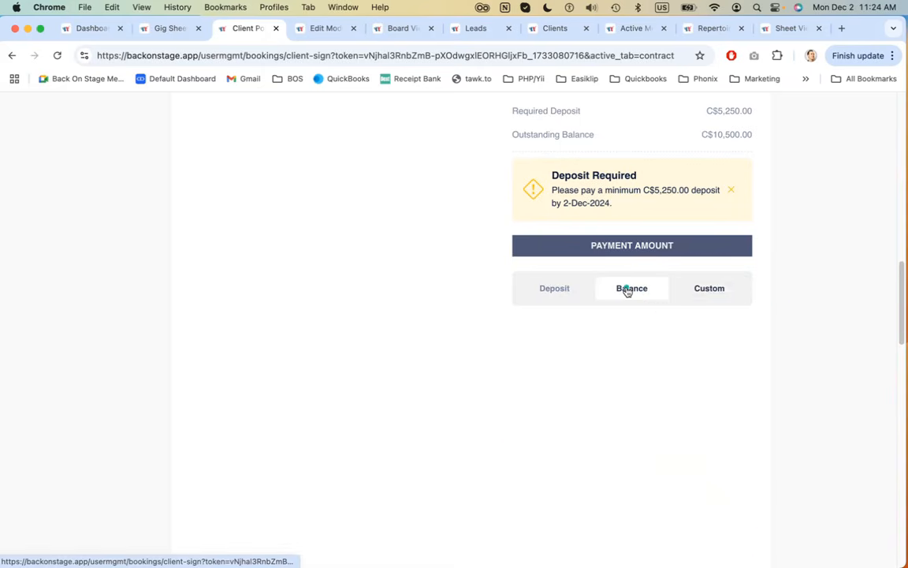
{"action": "left_click", "coordinate": [704, 288]}
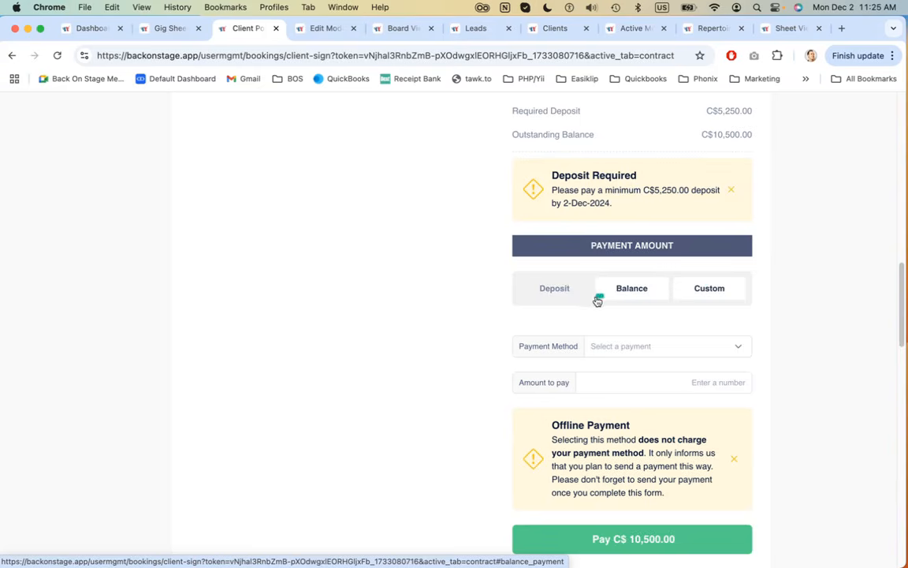
{"action": "left_click", "coordinate": [657, 296]}
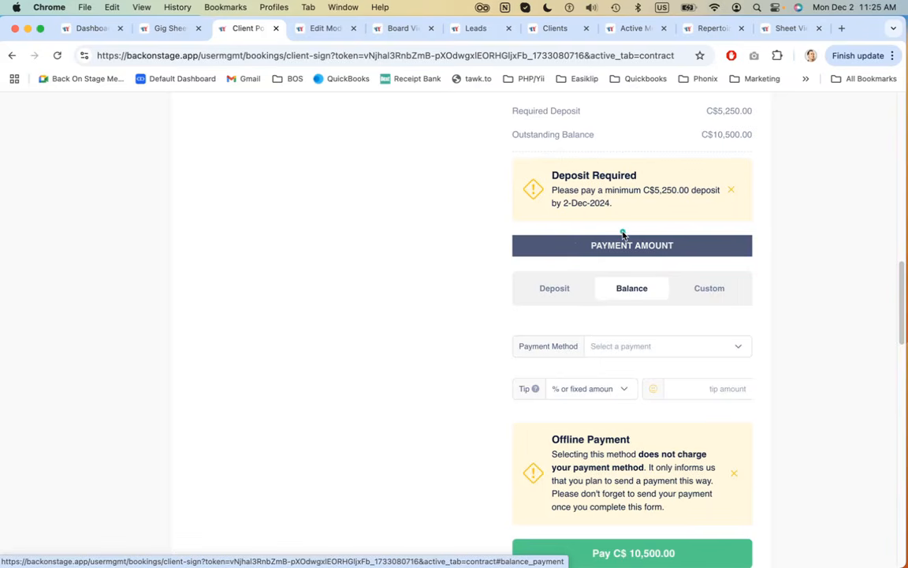
{"action": "left_click", "coordinate": [556, 289]}
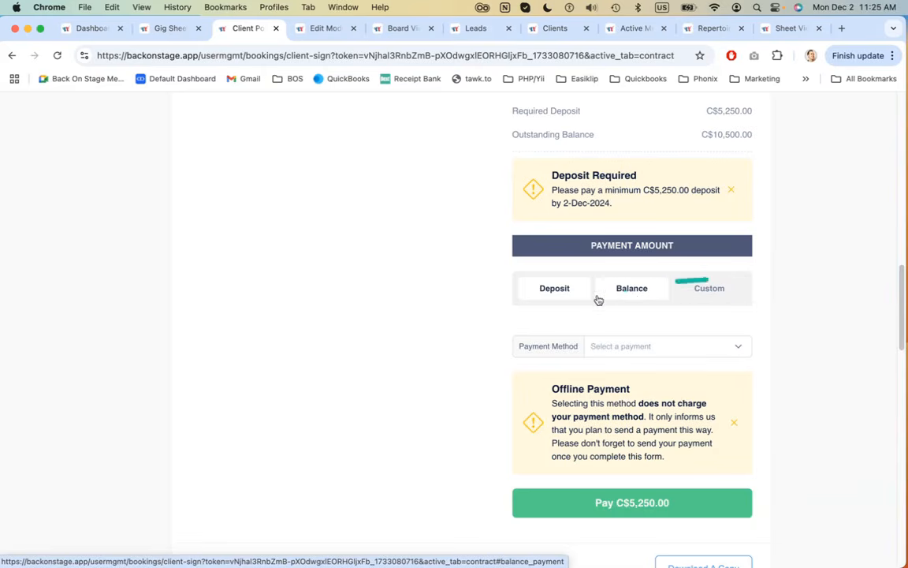
{"action": "left_click", "coordinate": [631, 293]}
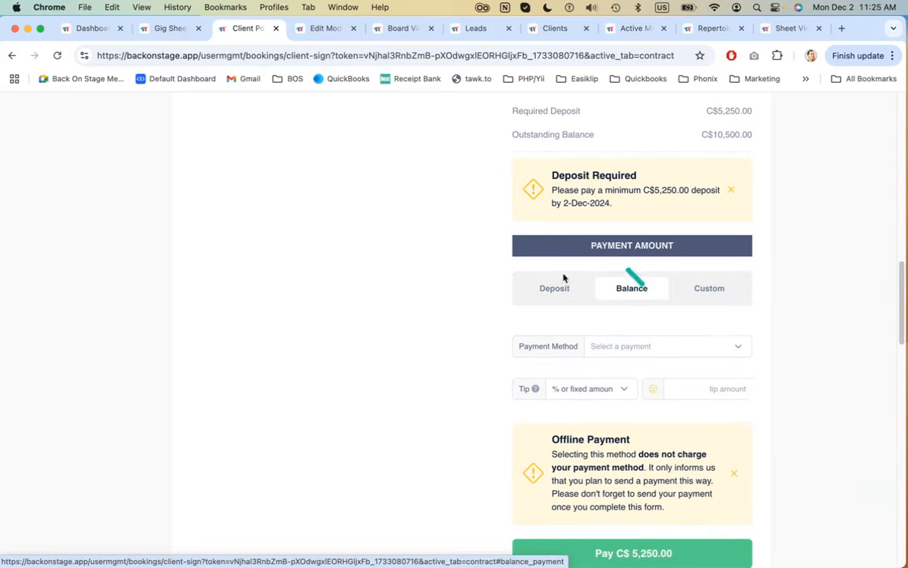
{"action": "scroll", "coordinate": [694, 276], "scroll_direction": "down", "scroll_amount": 2}
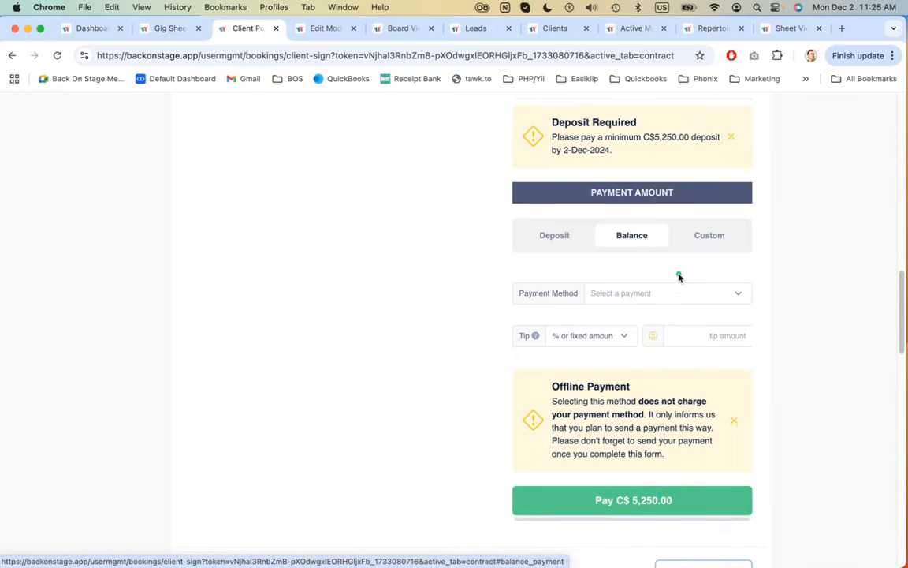
{"action": "left_click", "coordinate": [702, 238]}
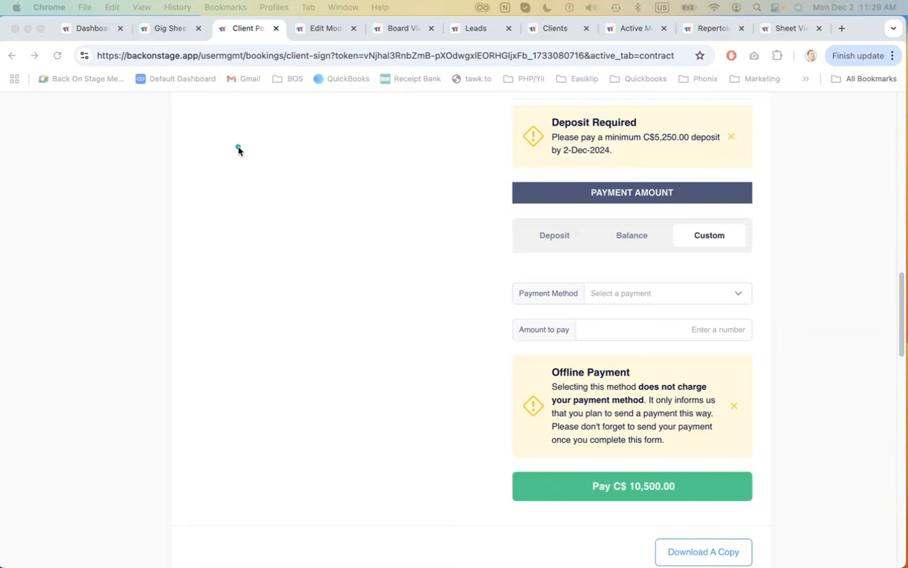
Open the Board View bookings tab and move on to the Sheet View bookings tab
{"action": "scroll", "coordinate": [239, 150], "scroll_direction": "up", "scroll_amount": 10}
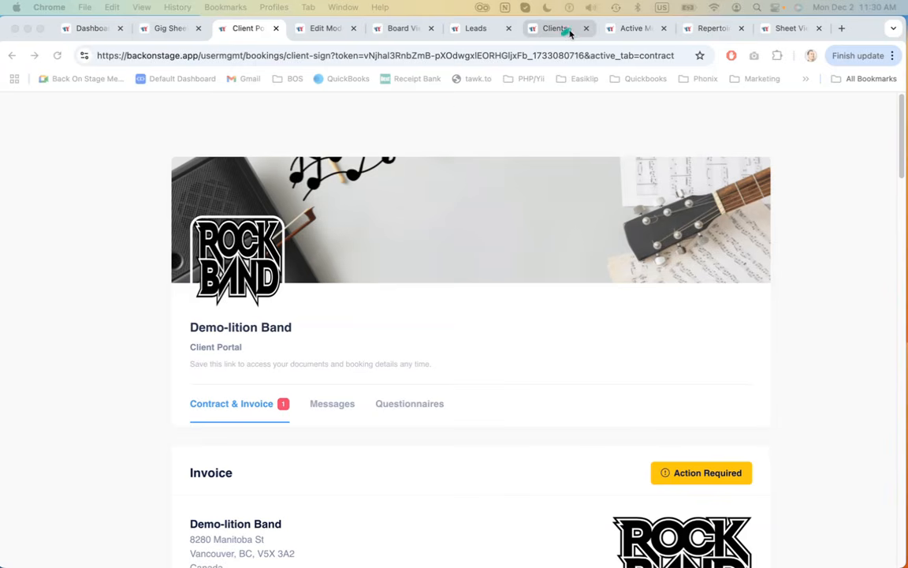
{"action": "left_click", "coordinate": [396, 31]}
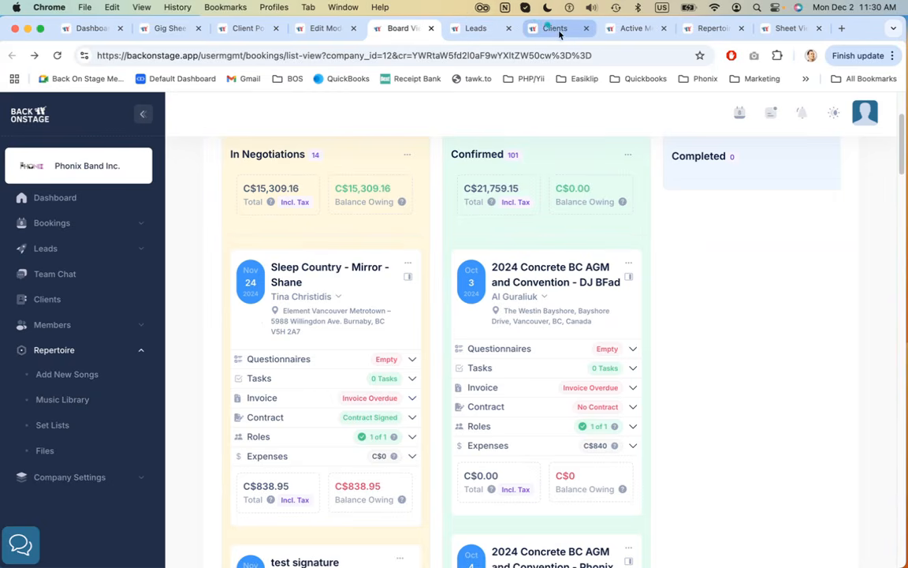
{"action": "left_click", "coordinate": [777, 31]}
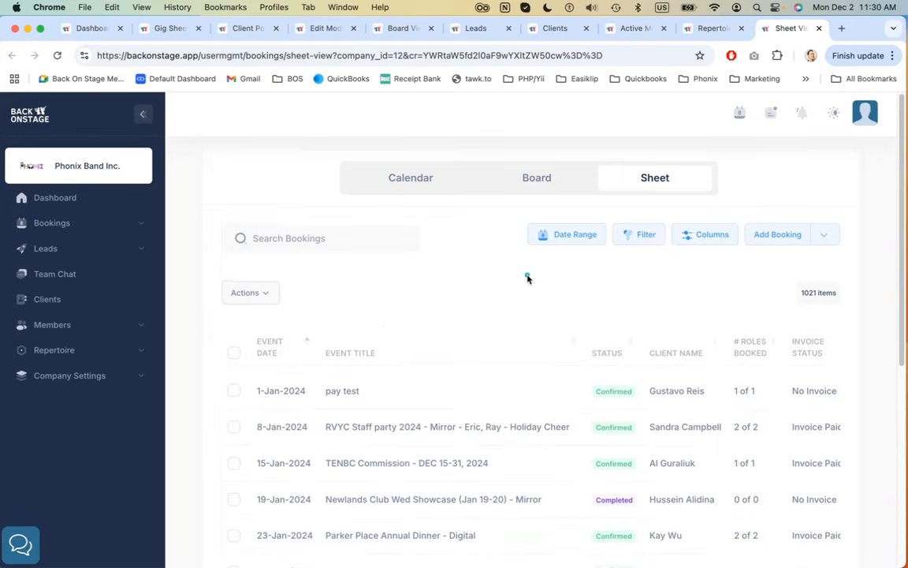